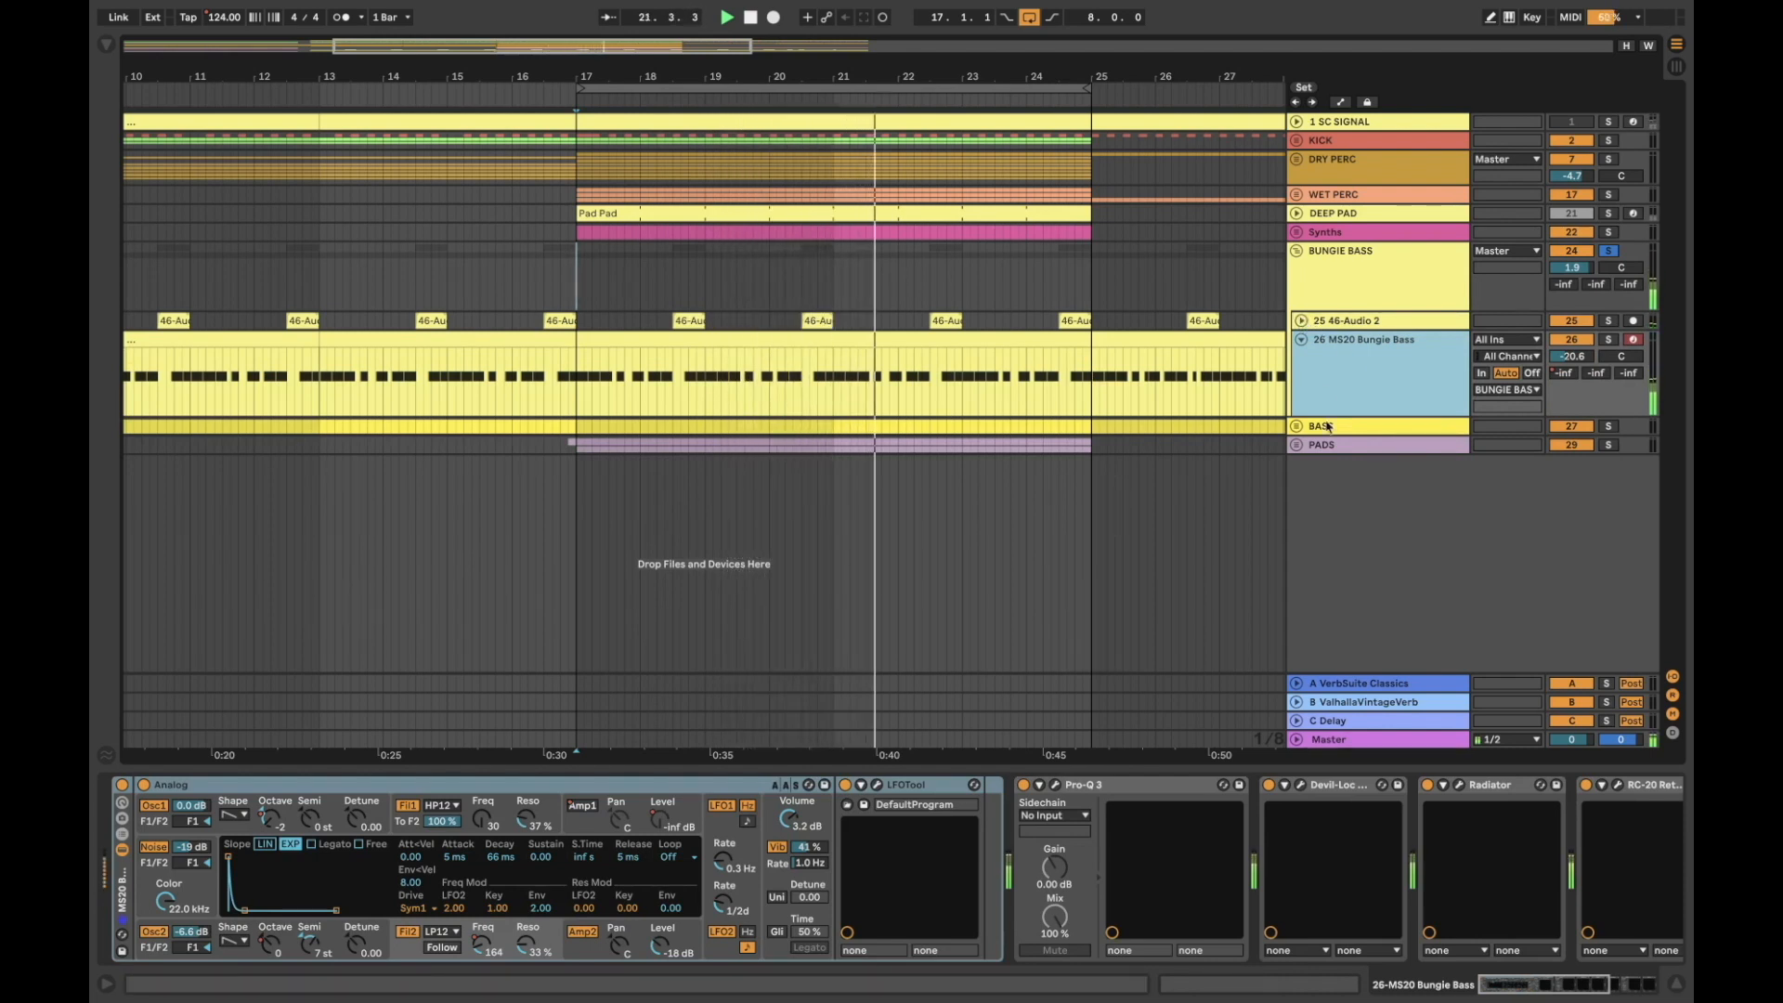
Review the MS20 Bungie Bass track's device chain, from the Analog synth through to Inf EQ
scroll(1155, 836, right, 5)
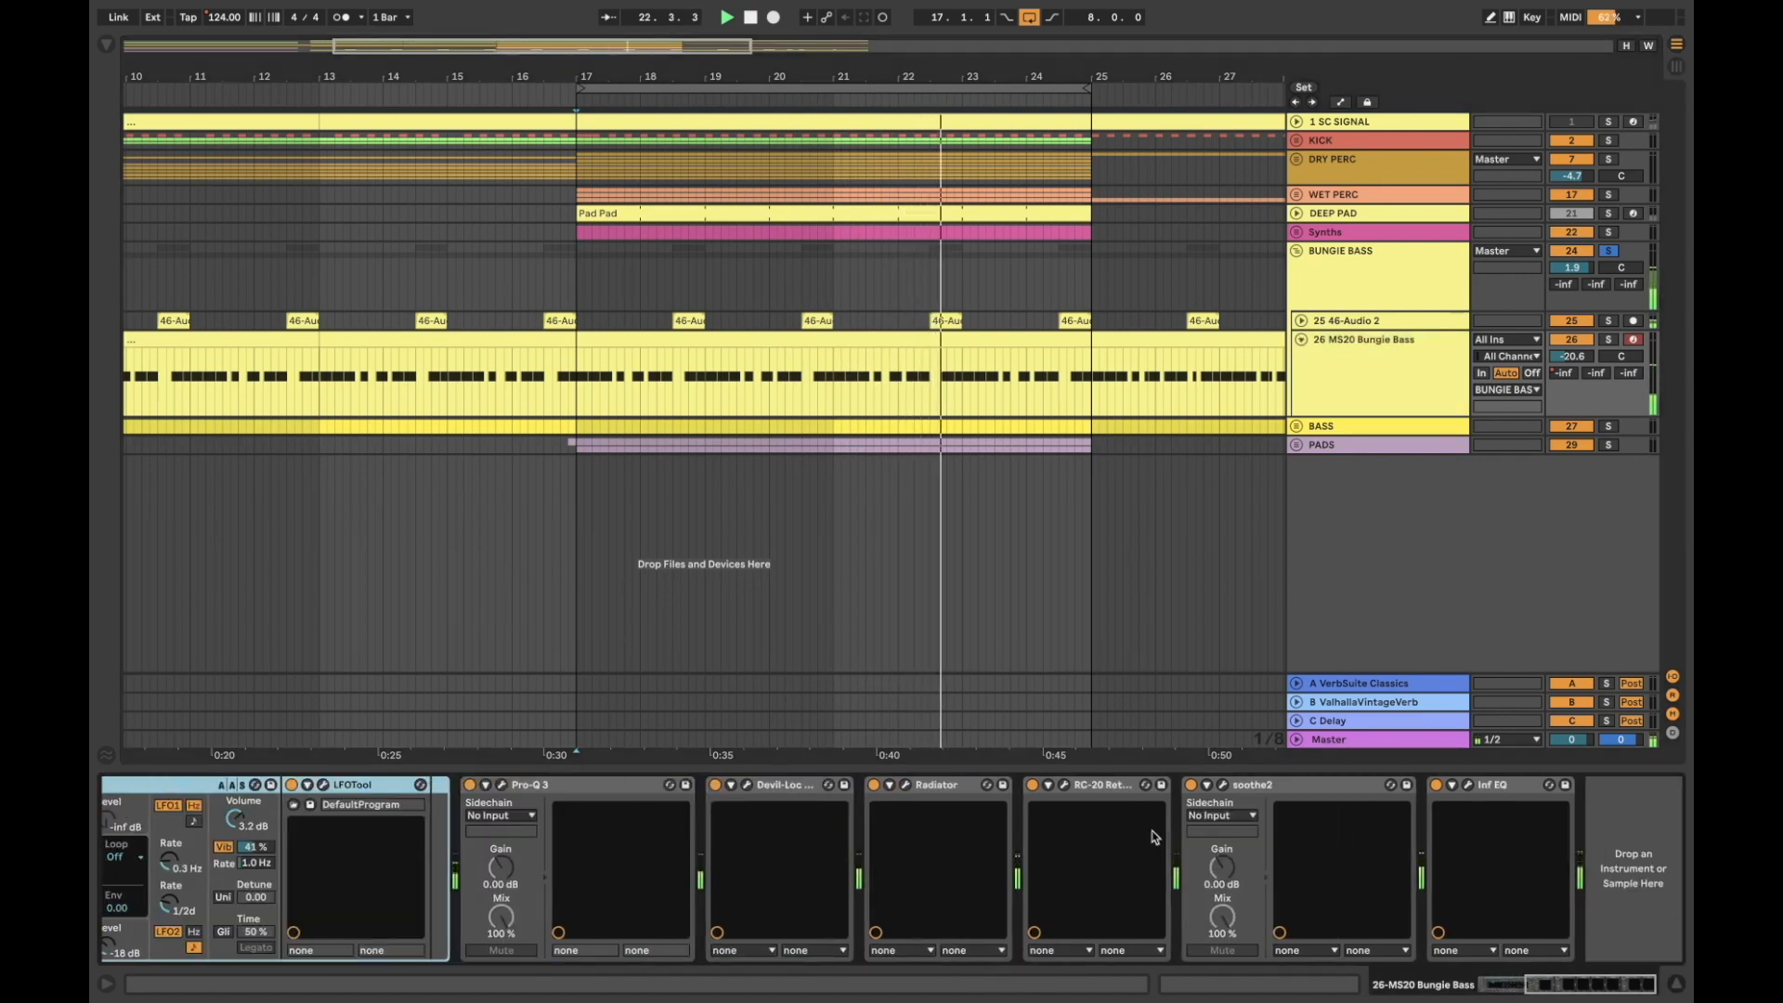
scroll(1154, 837, left, 8)
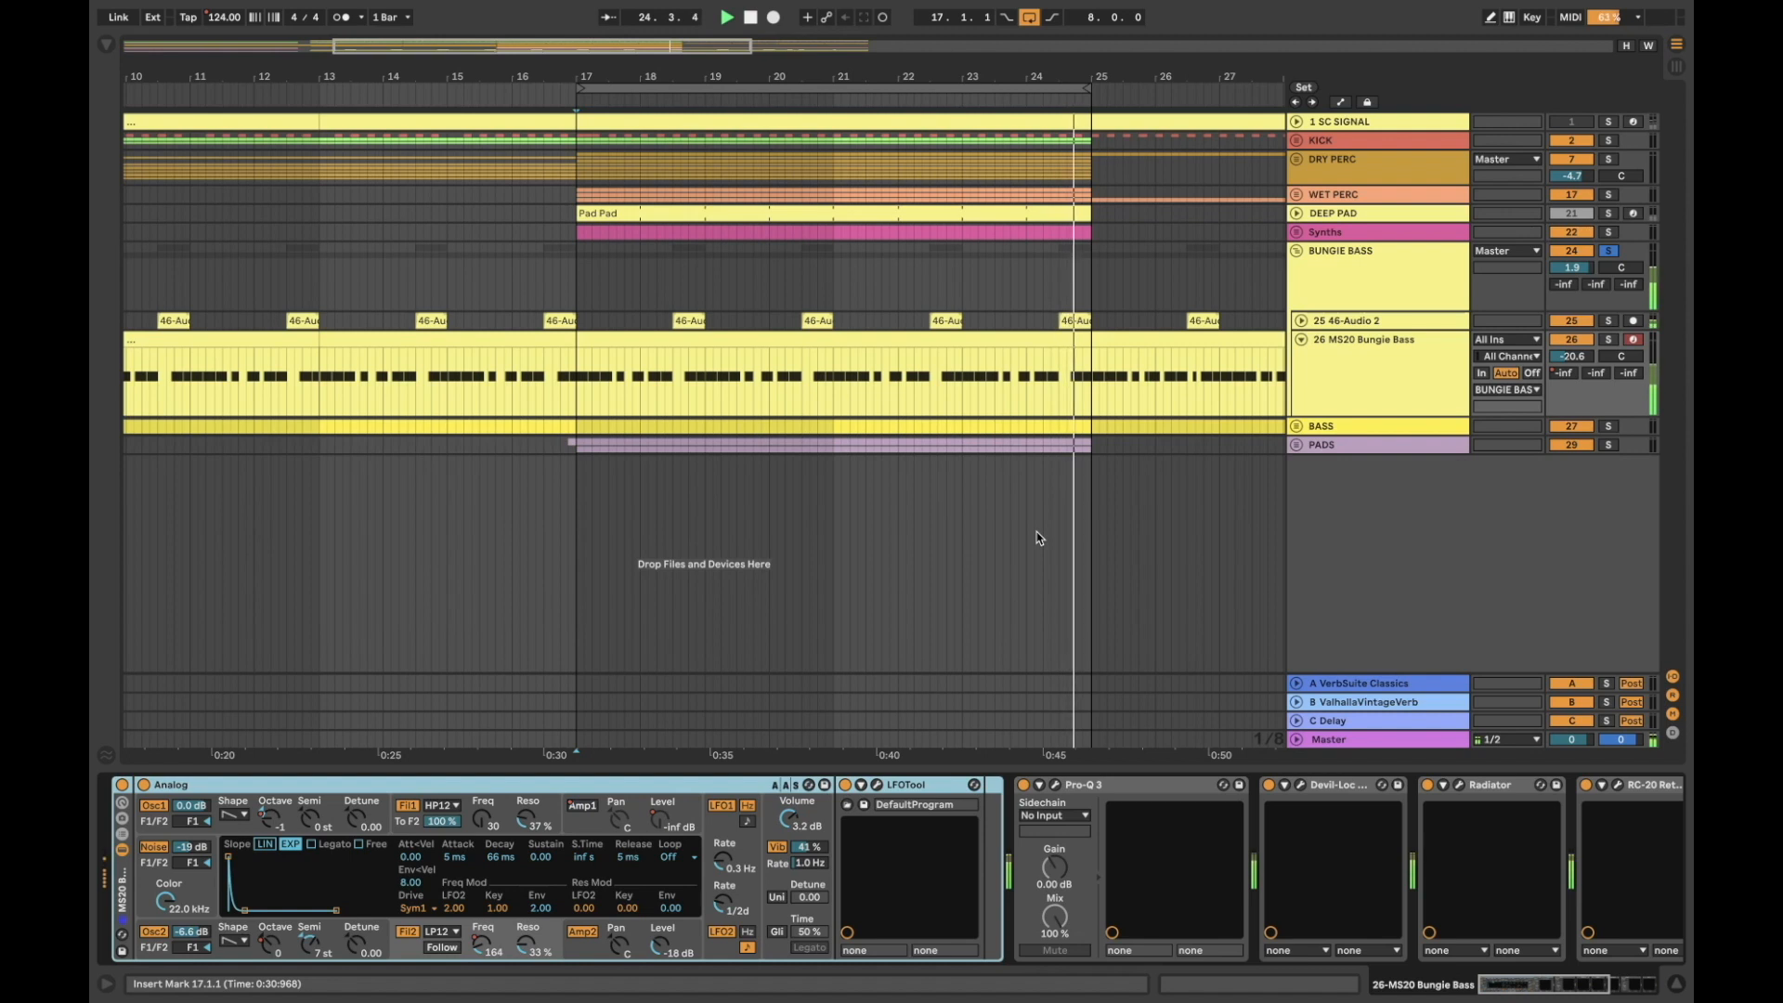
click(1354, 381)
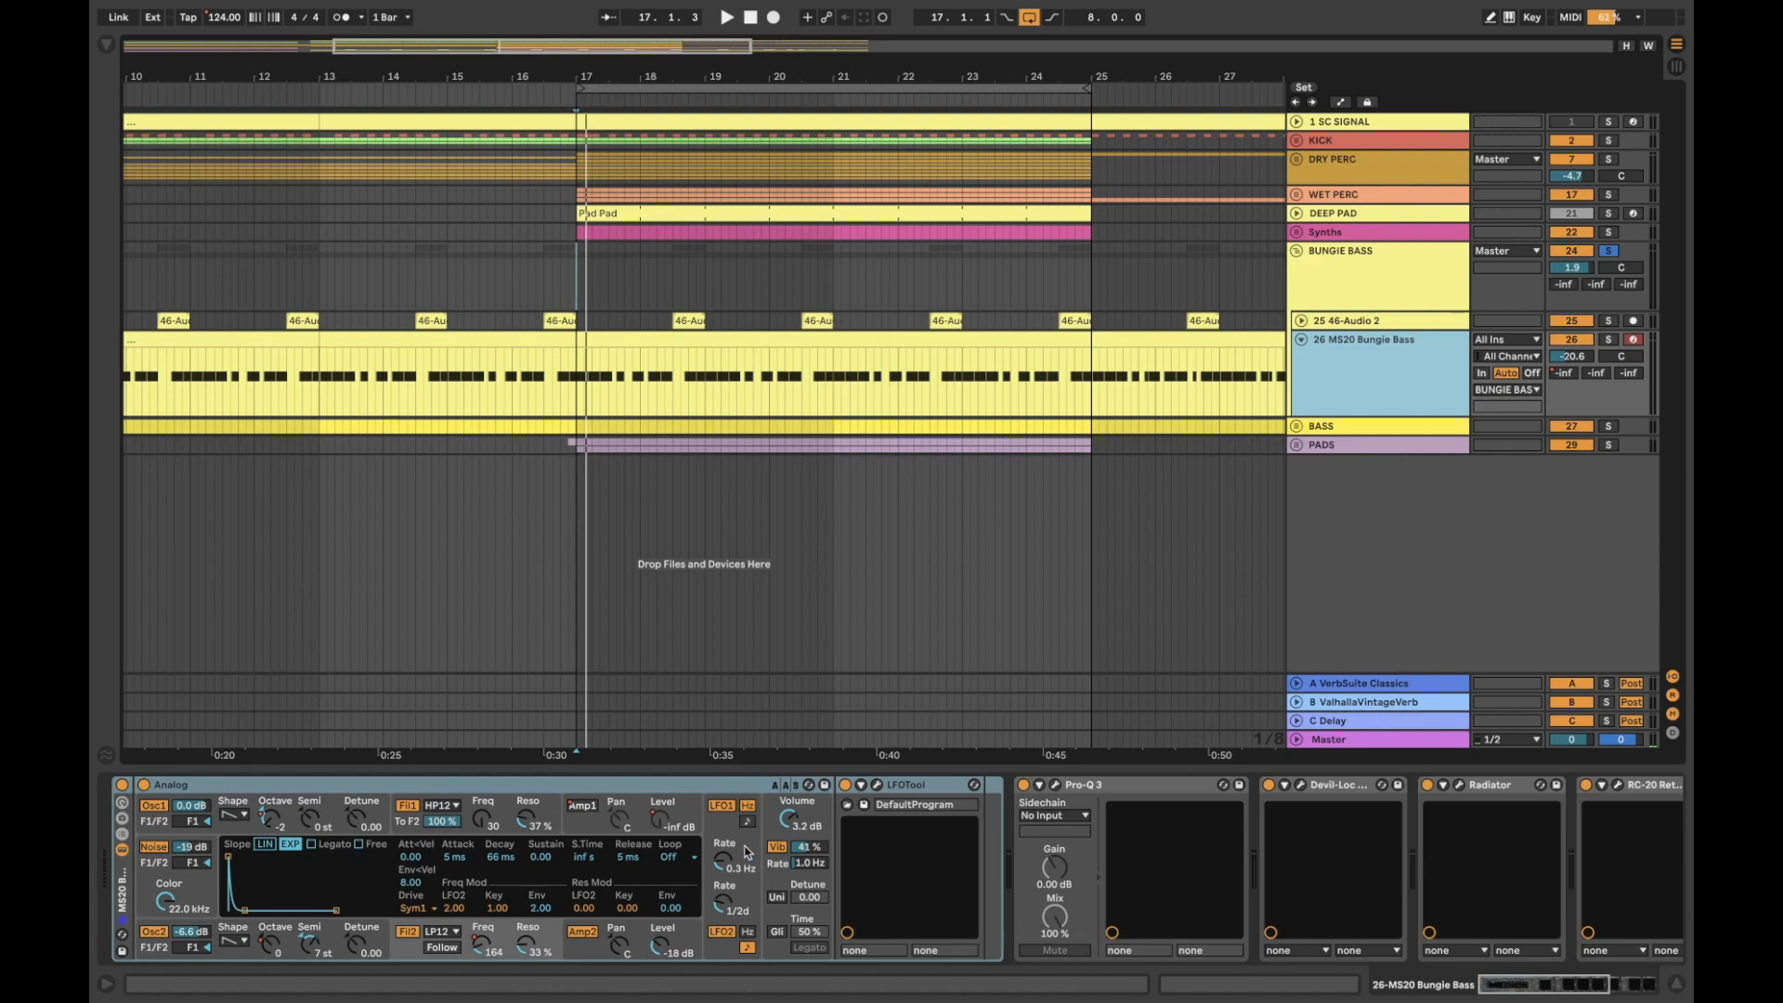
click(740, 785)
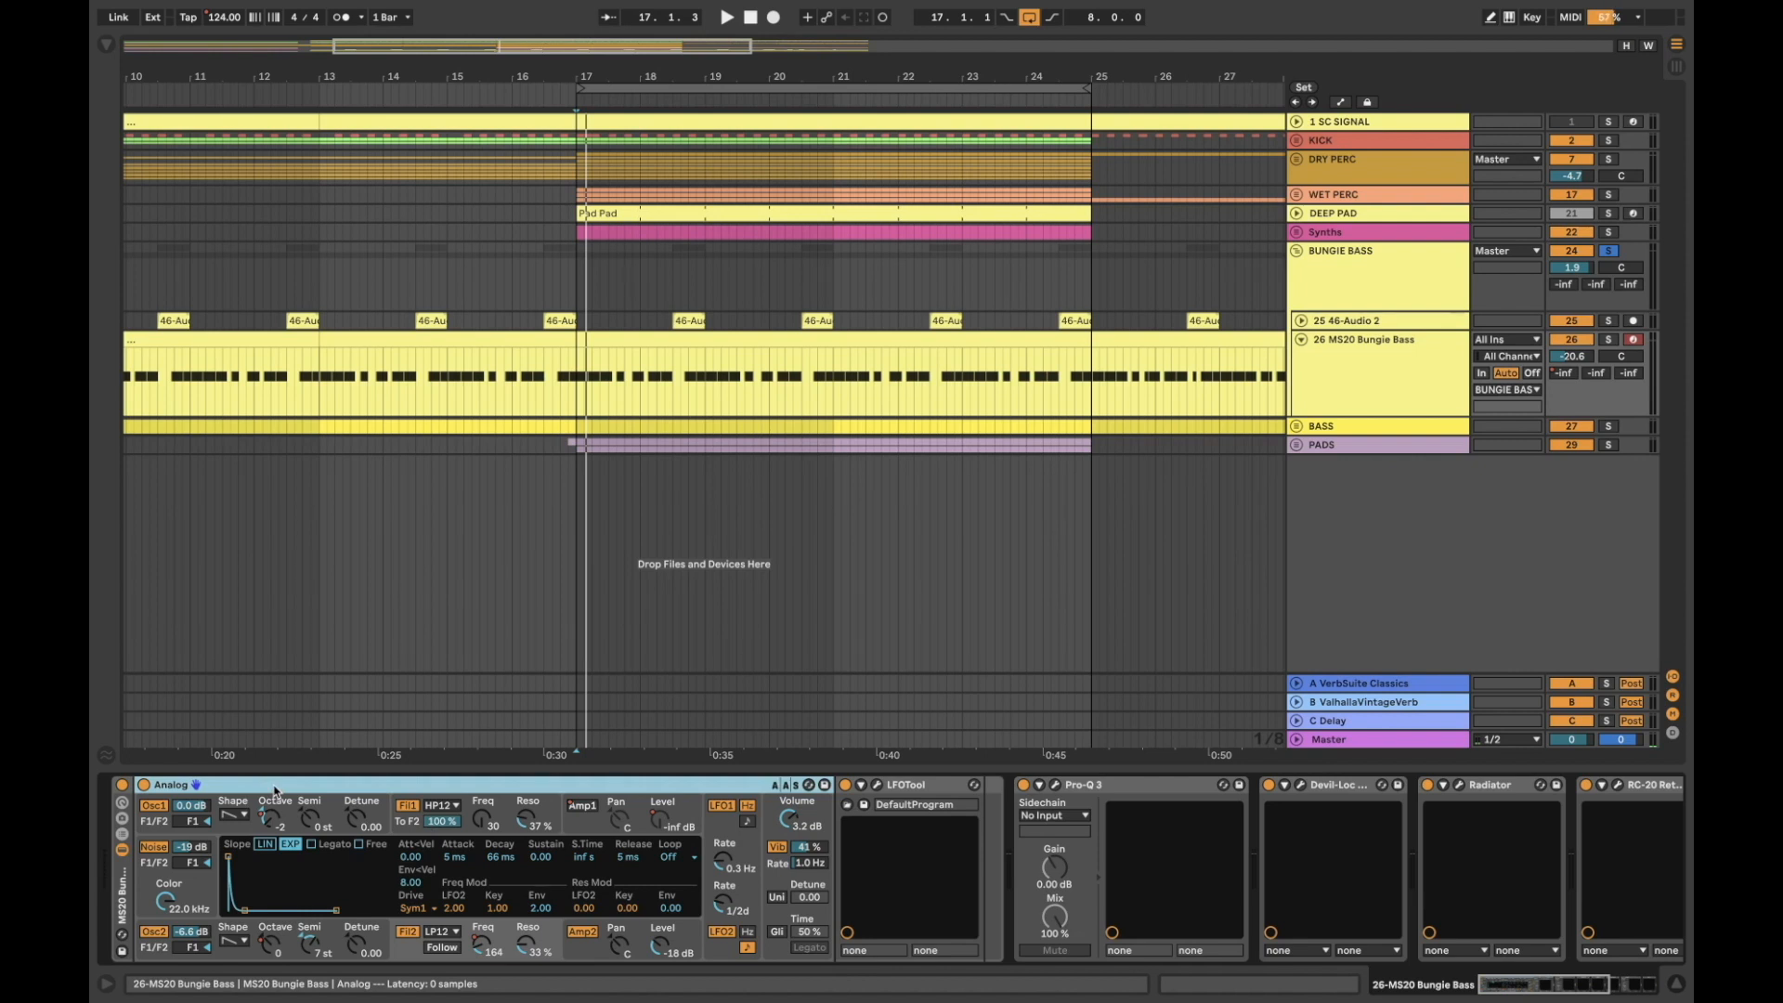
click(1319, 412)
double_click(1355, 376)
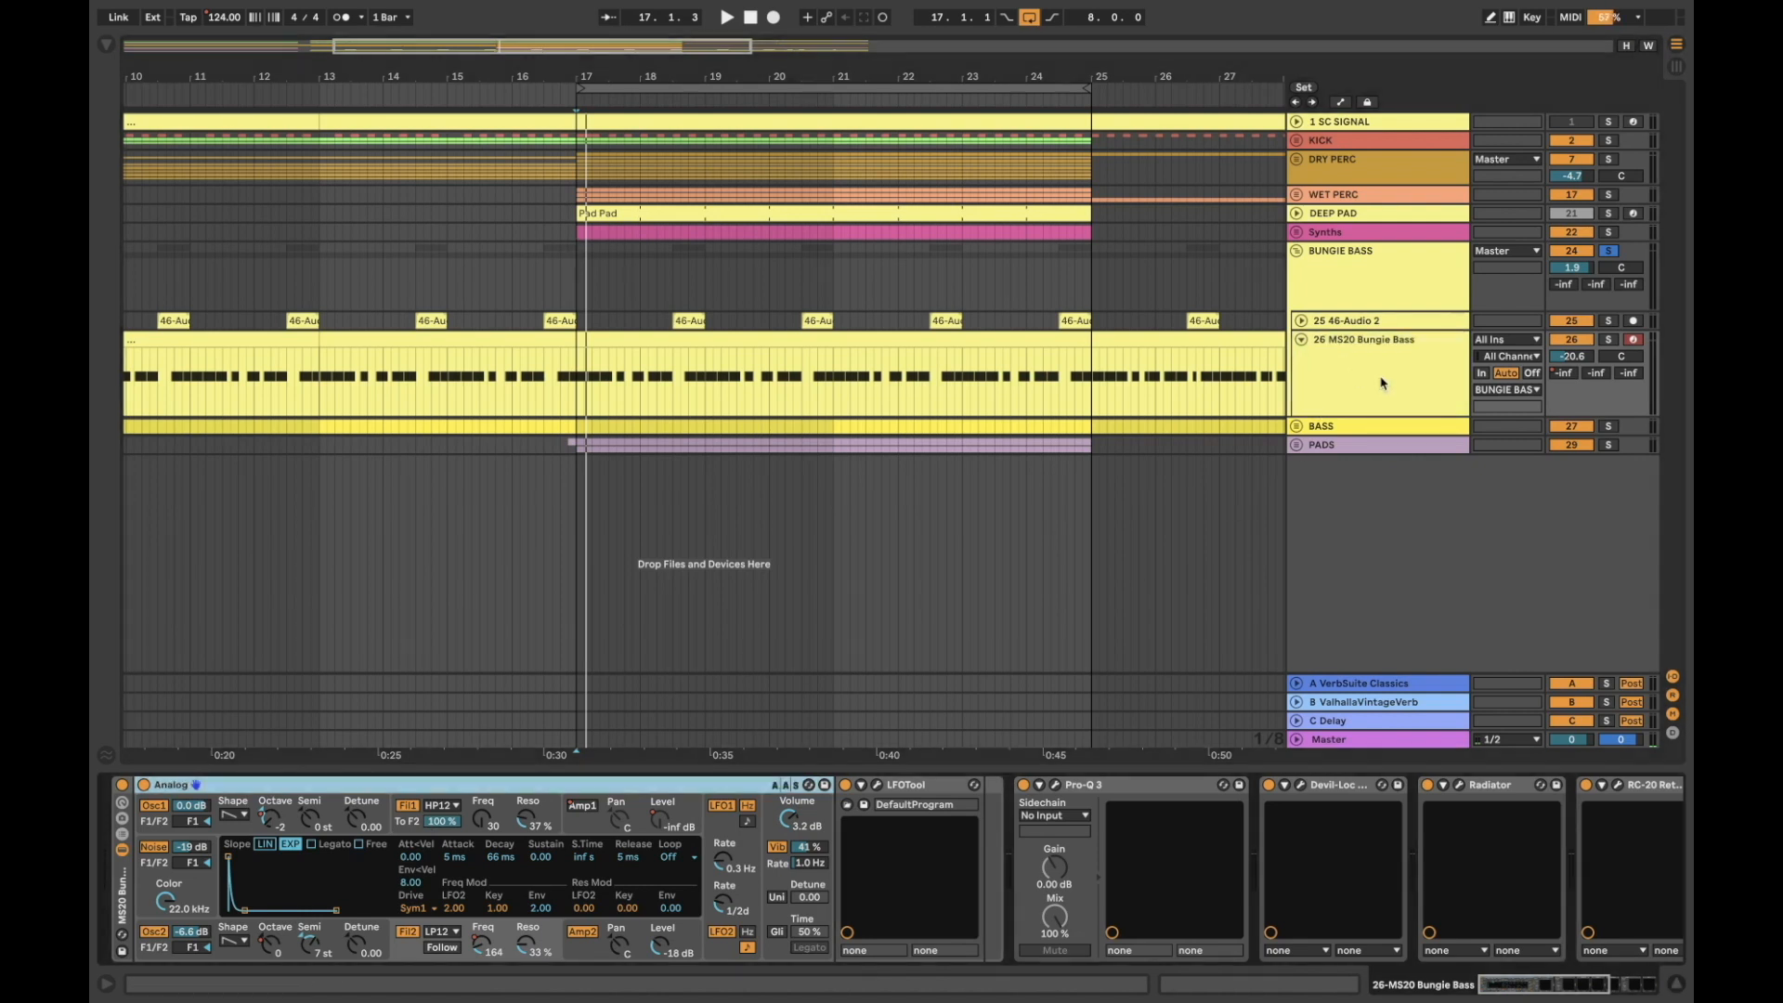
Select the bass clip from bar 17 to 25 and inspect Analog's Filter 1 and Amp 1 settings, keeping High-pass 12dB/oct
click(930, 337)
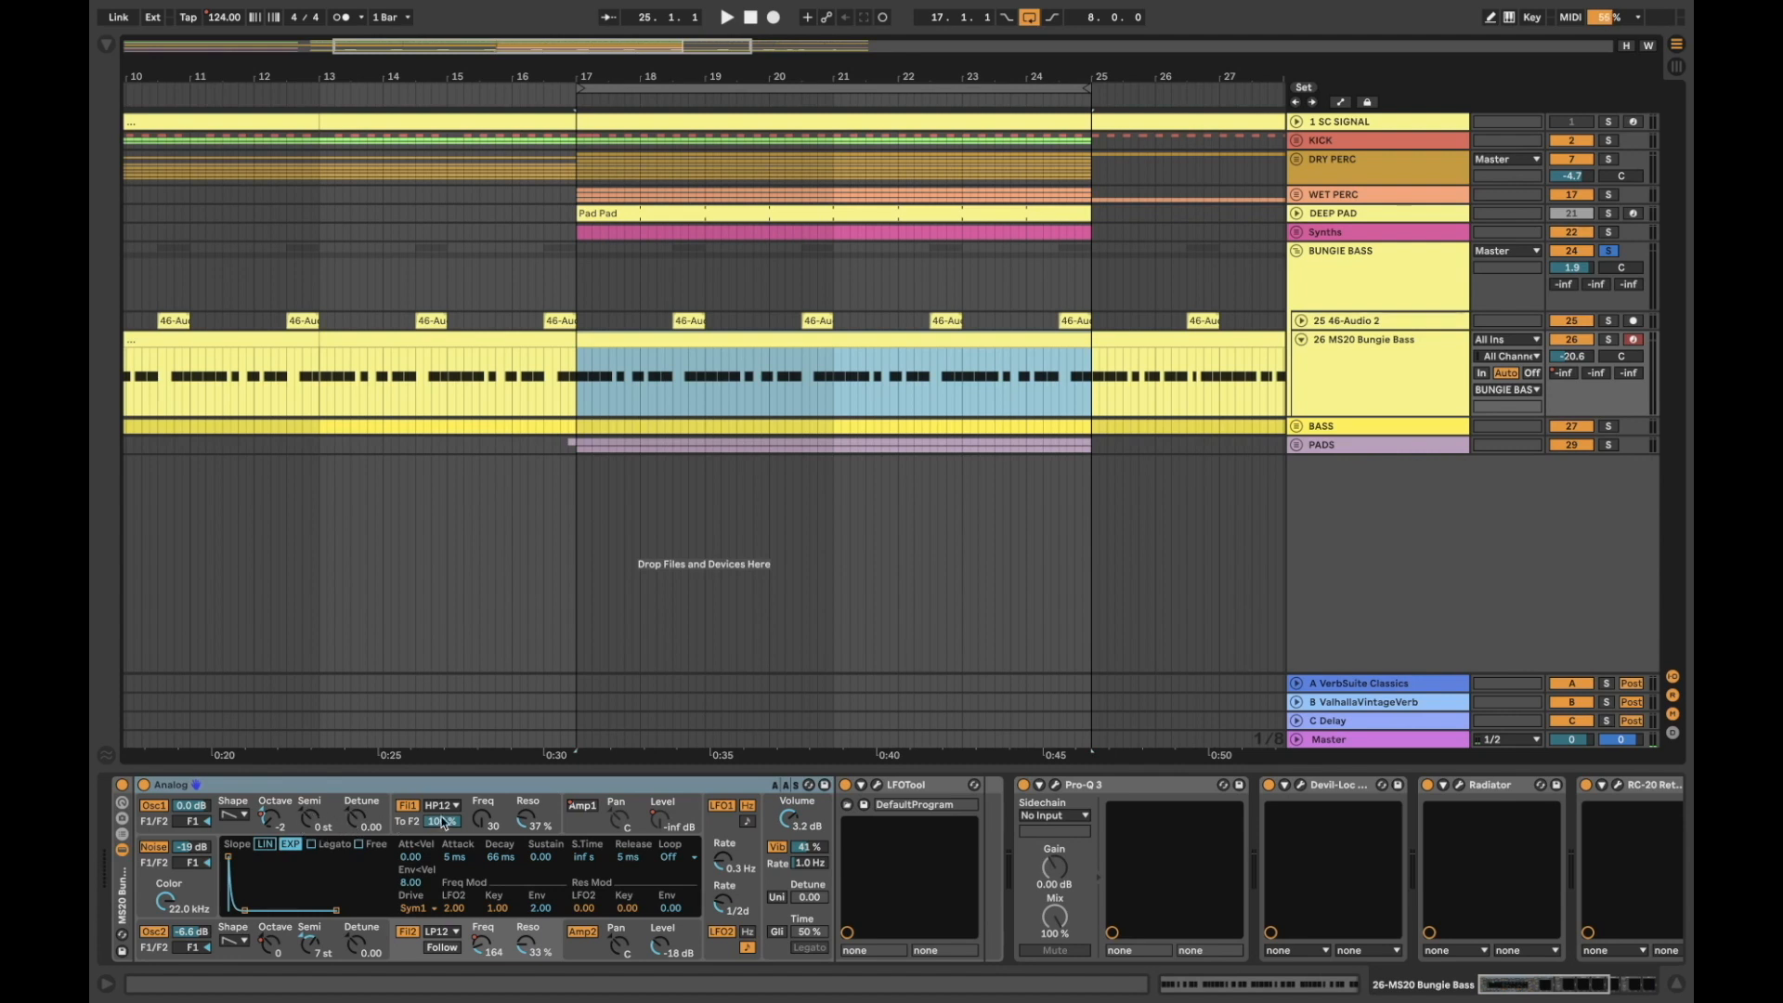
click(485, 823)
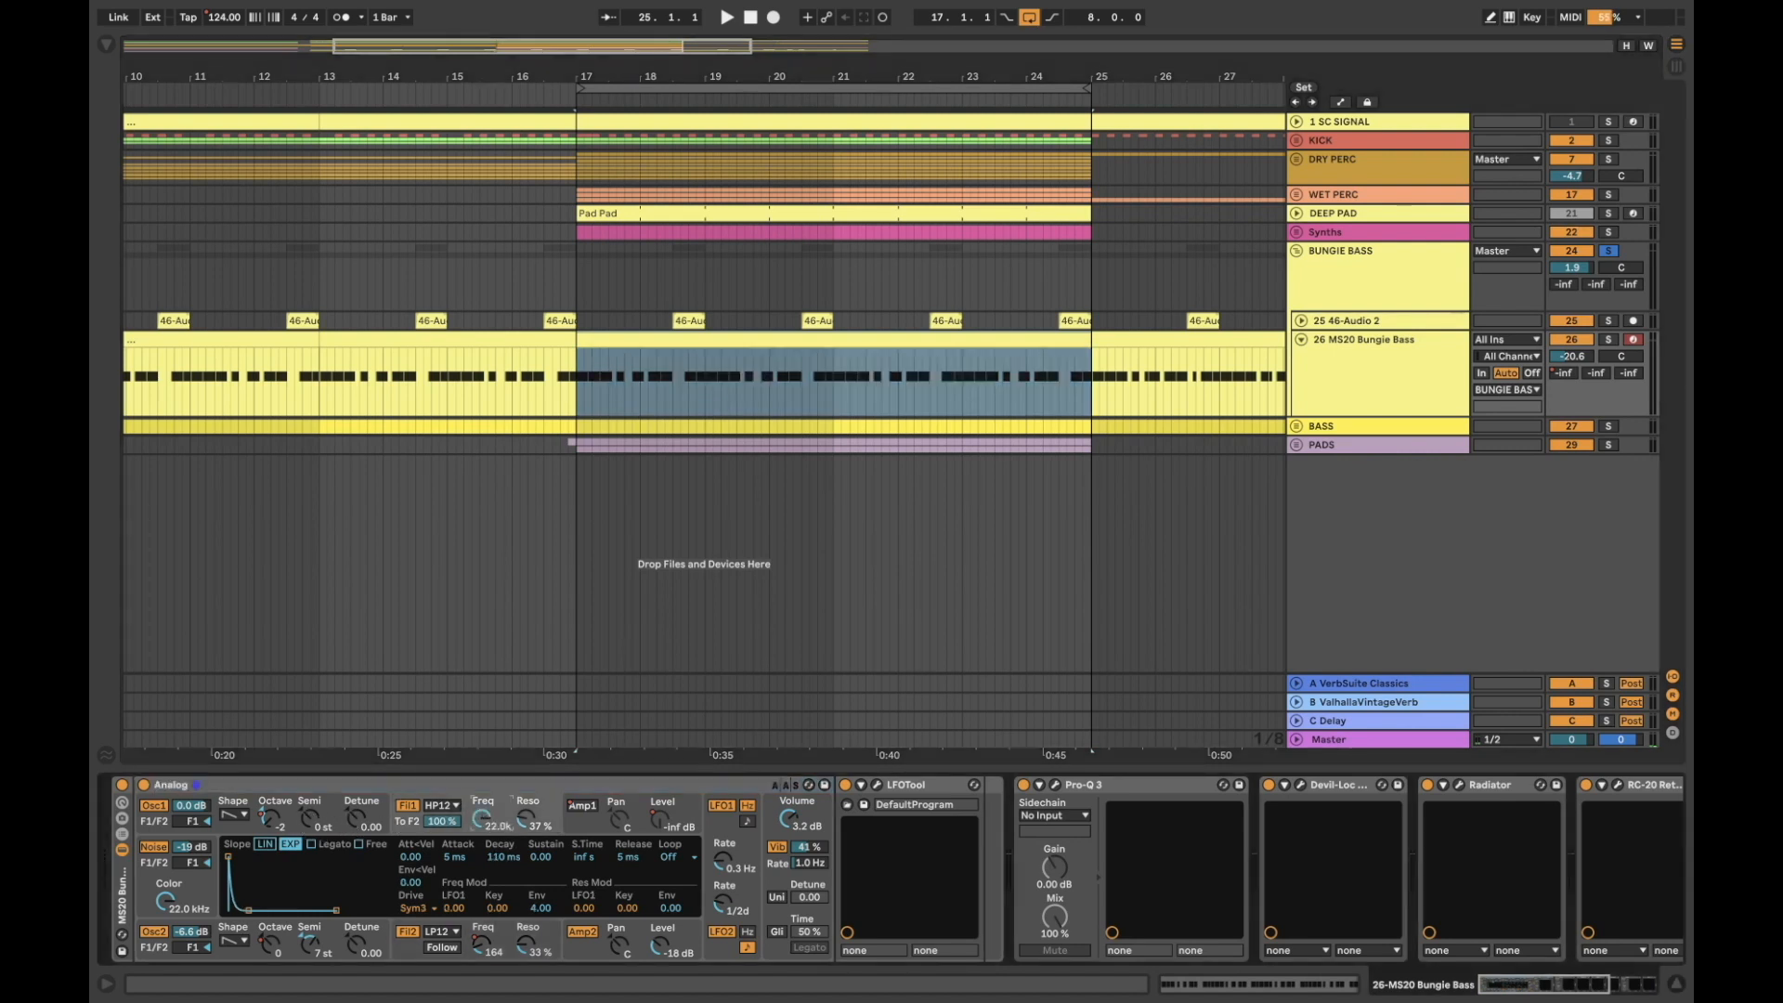
click(441, 805)
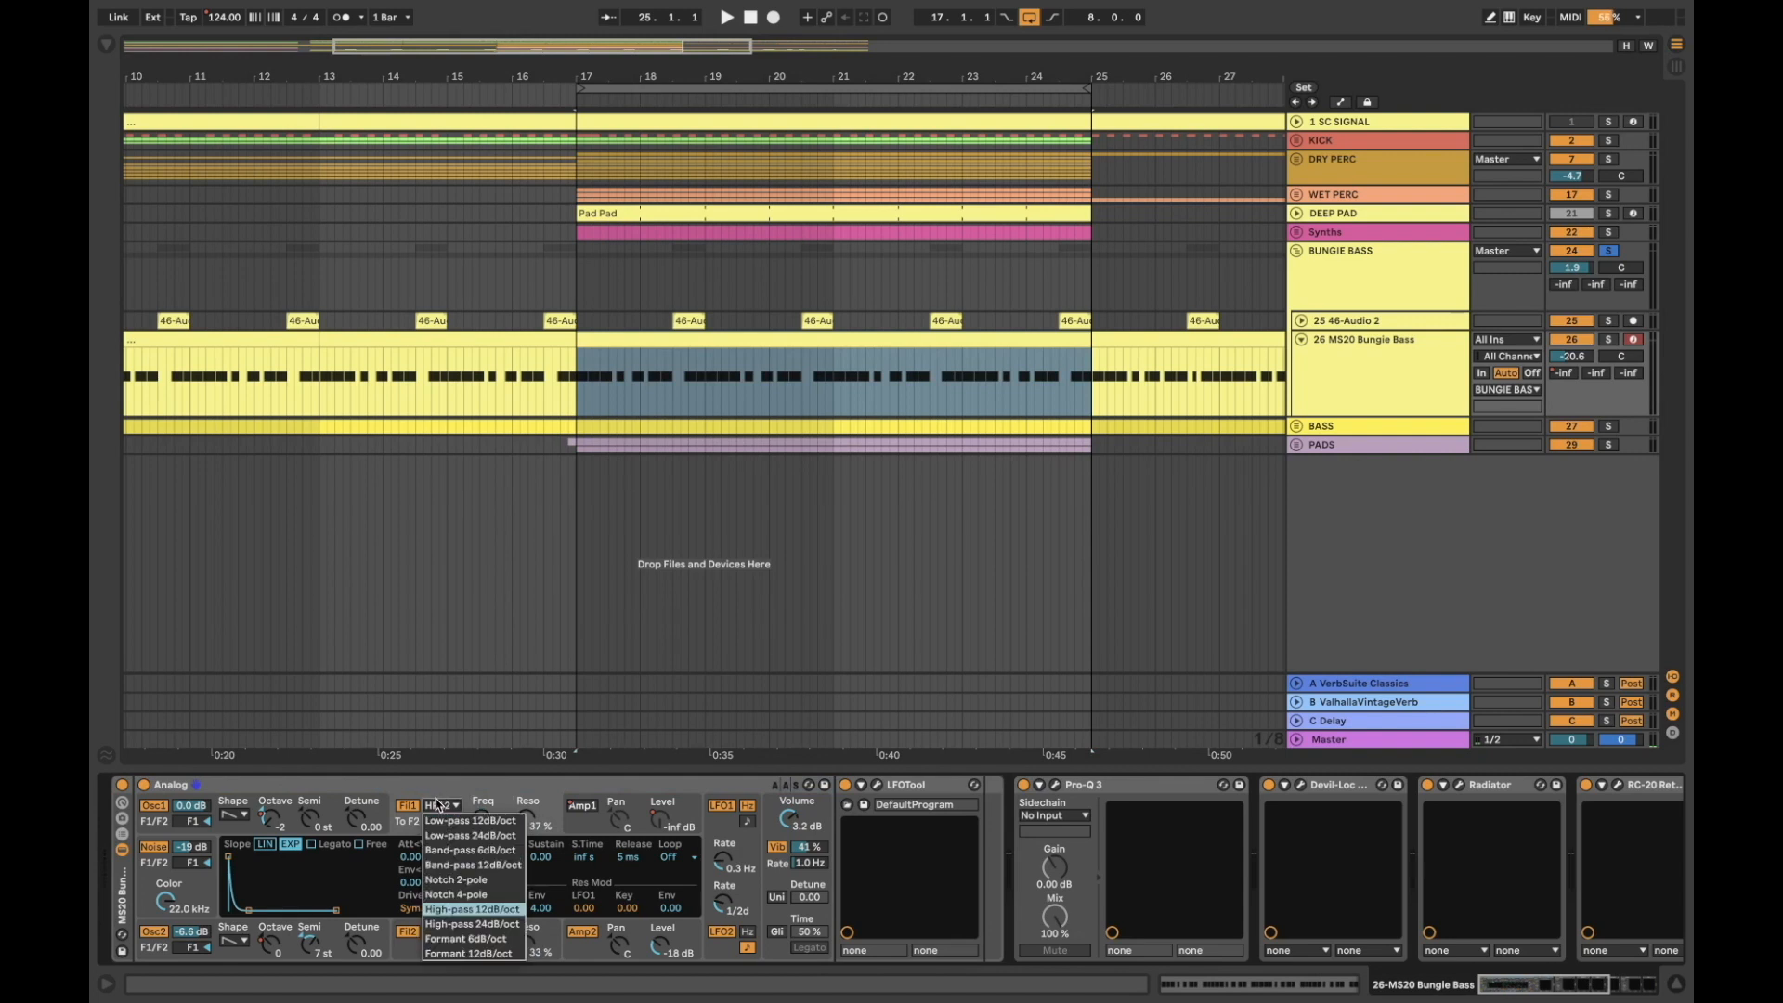
click(438, 911)
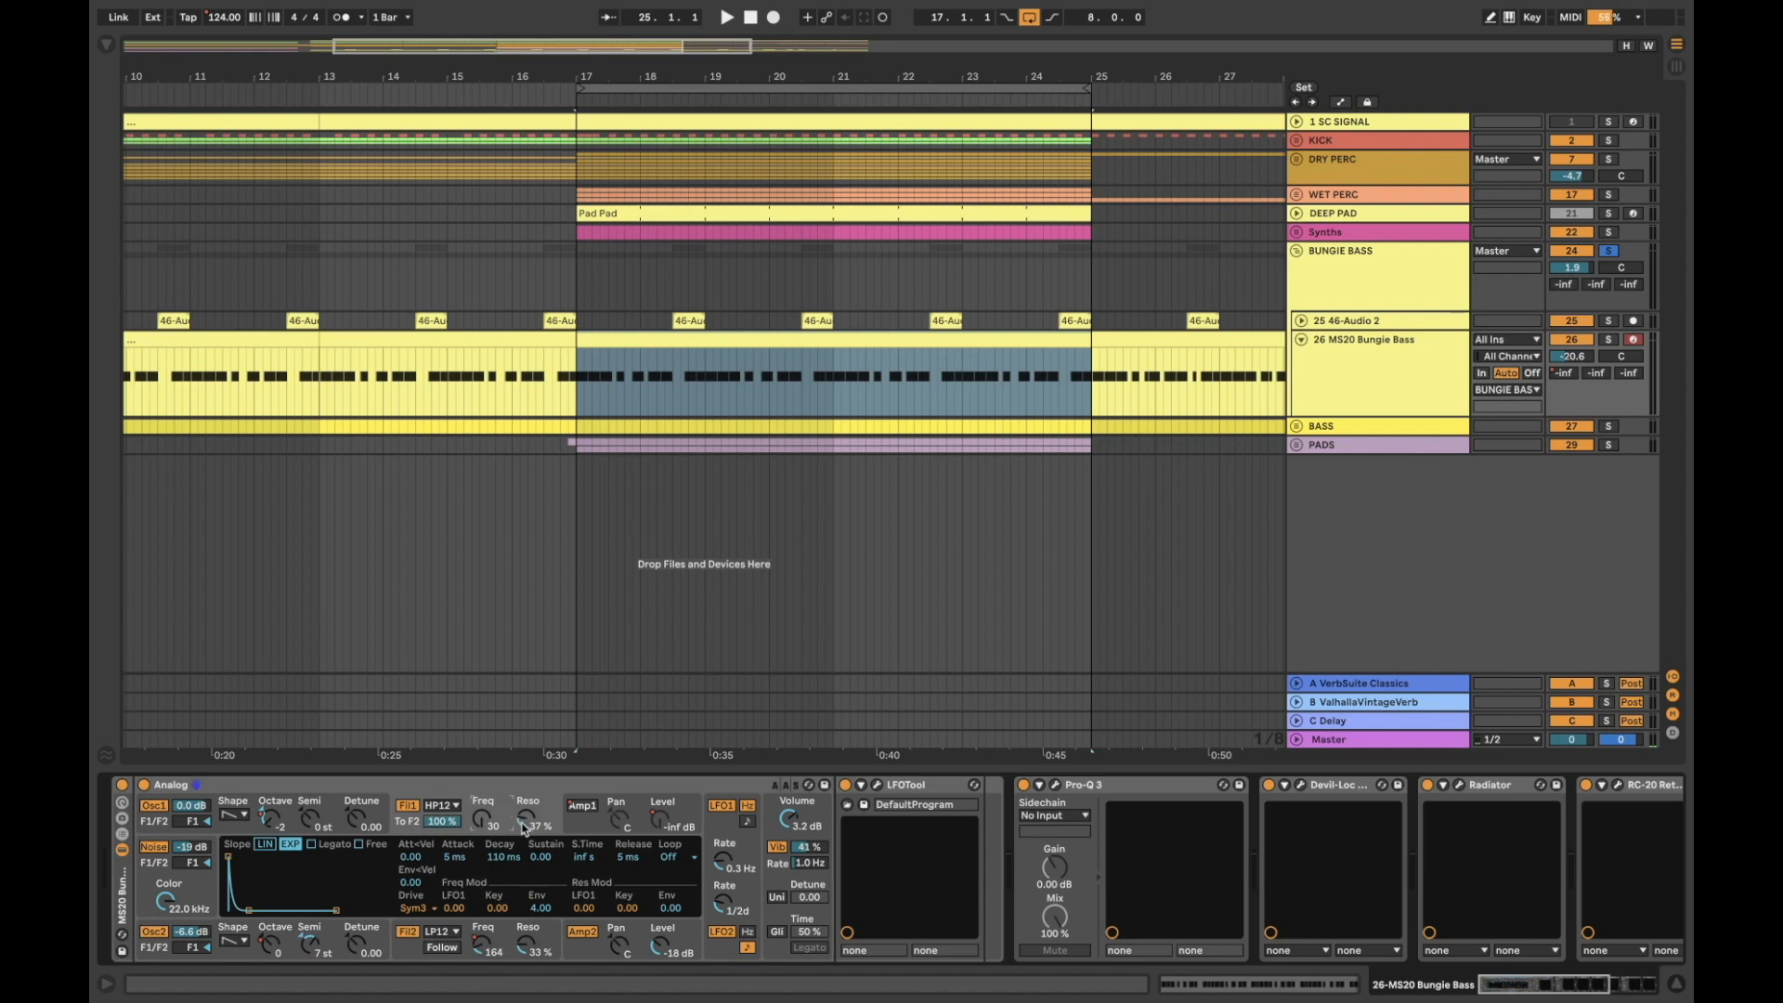
click(637, 806)
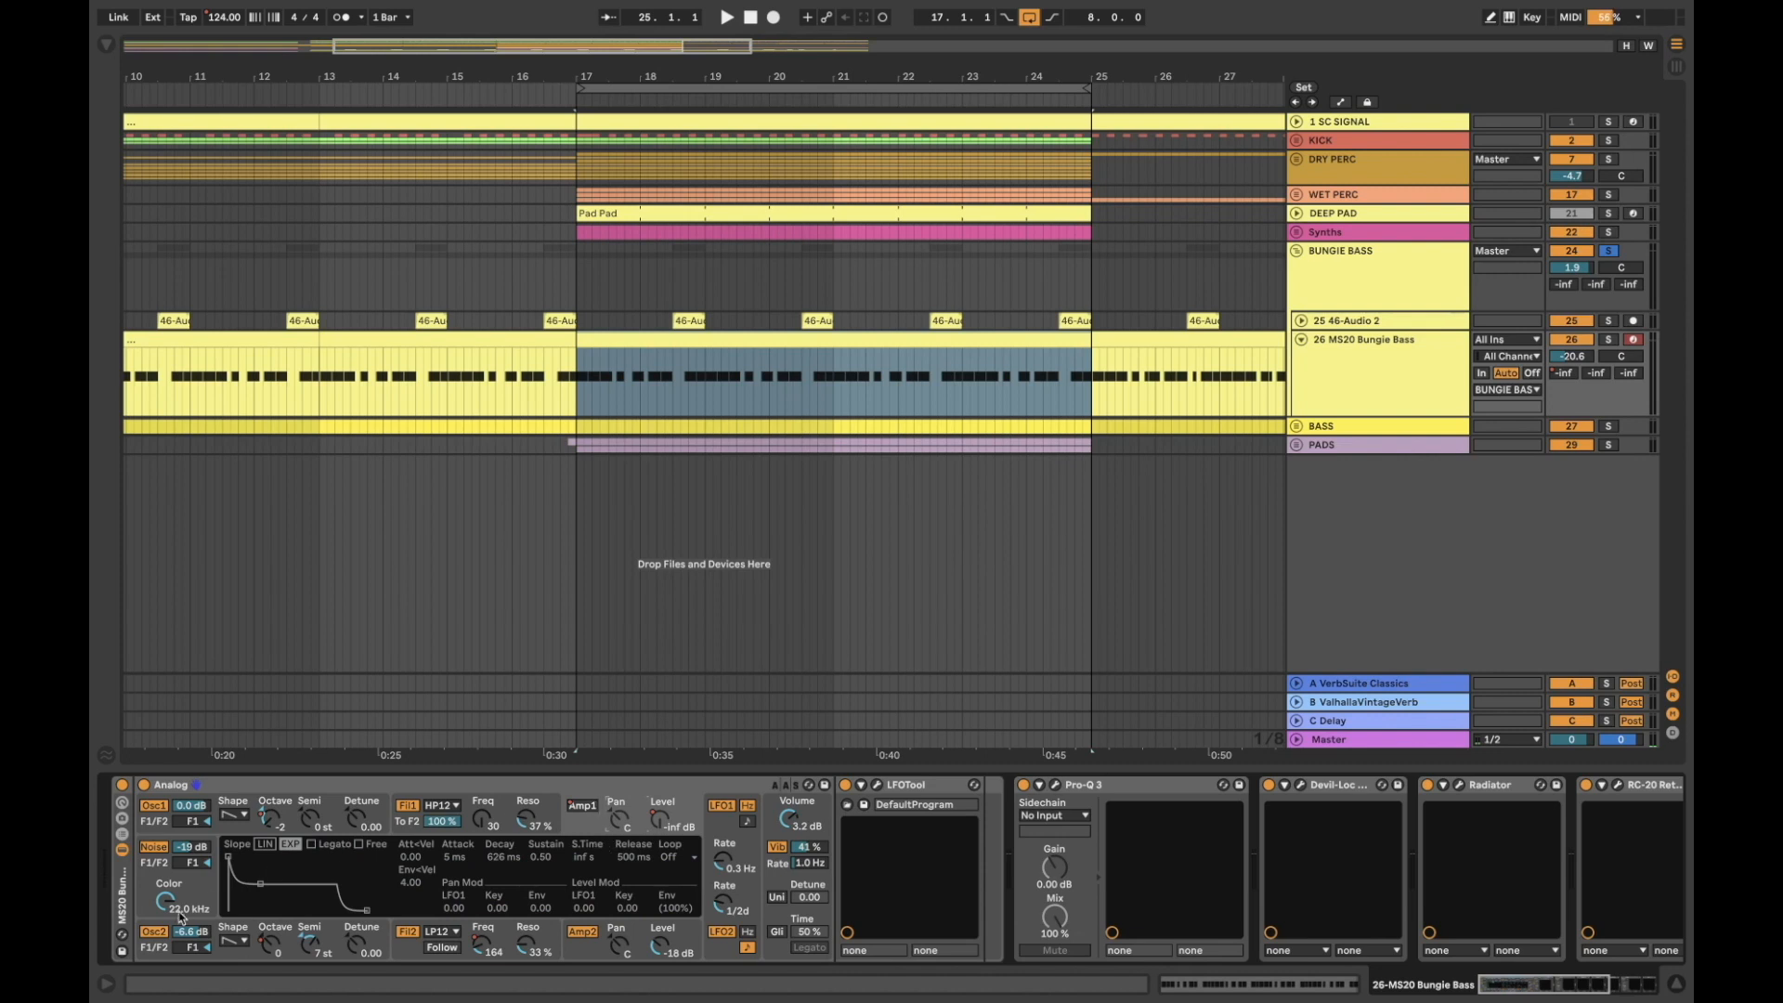
Inspect the Oscillator 2 pitch settings and the Filter 2 envelope and modulation settings in Analog
click(150, 955)
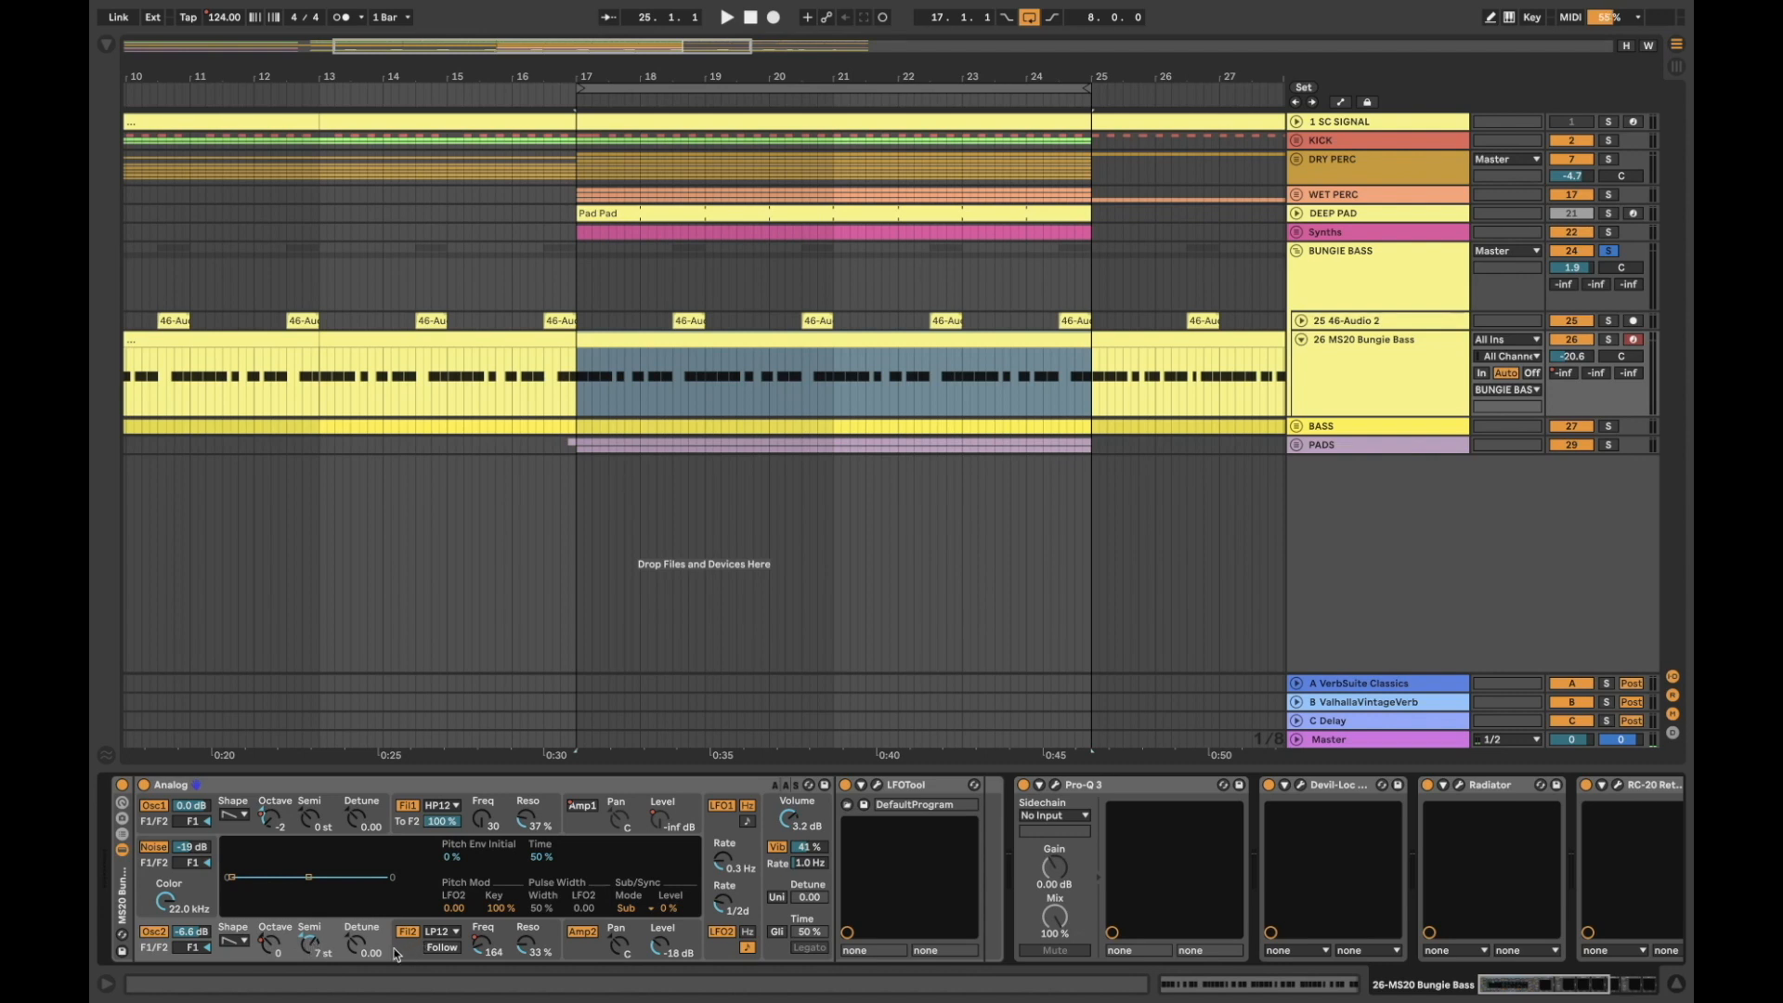
click(417, 957)
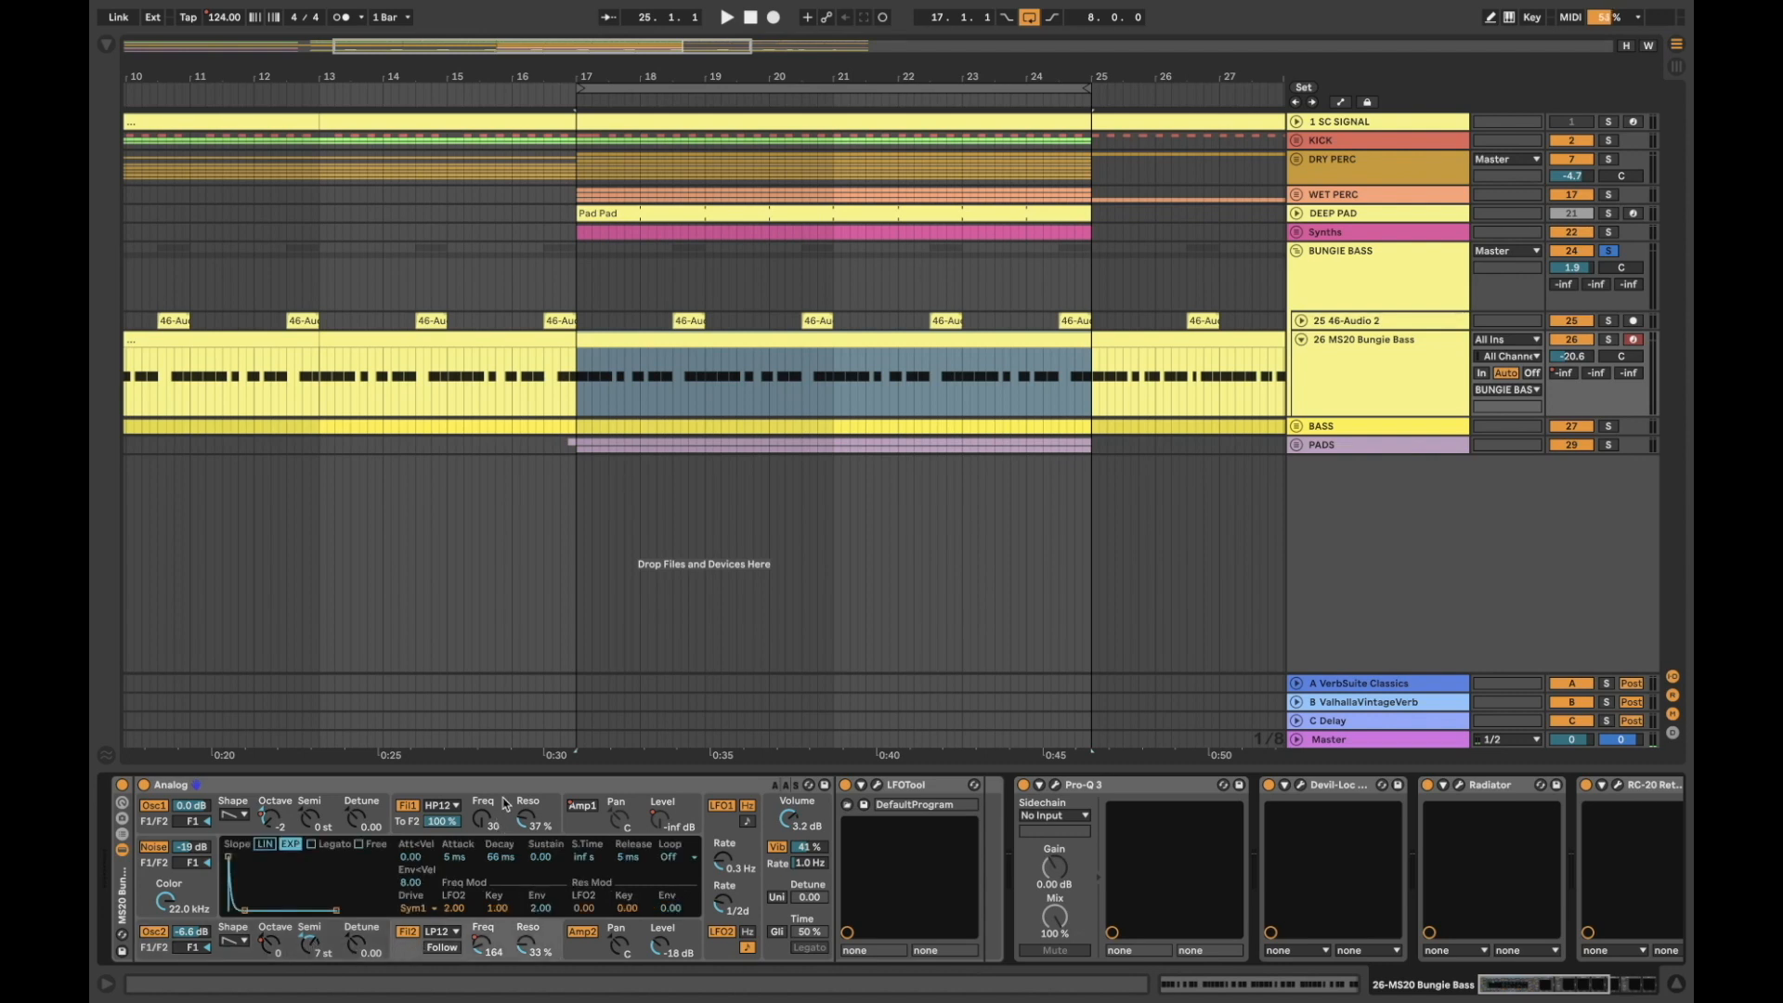
click(478, 921)
click(442, 932)
click(450, 926)
Play the MS20 Bungie Bass clip from bar 17 and compare the Amp 2 and Amp 1 envelopes in Analog
click(640, 340)
key(space)
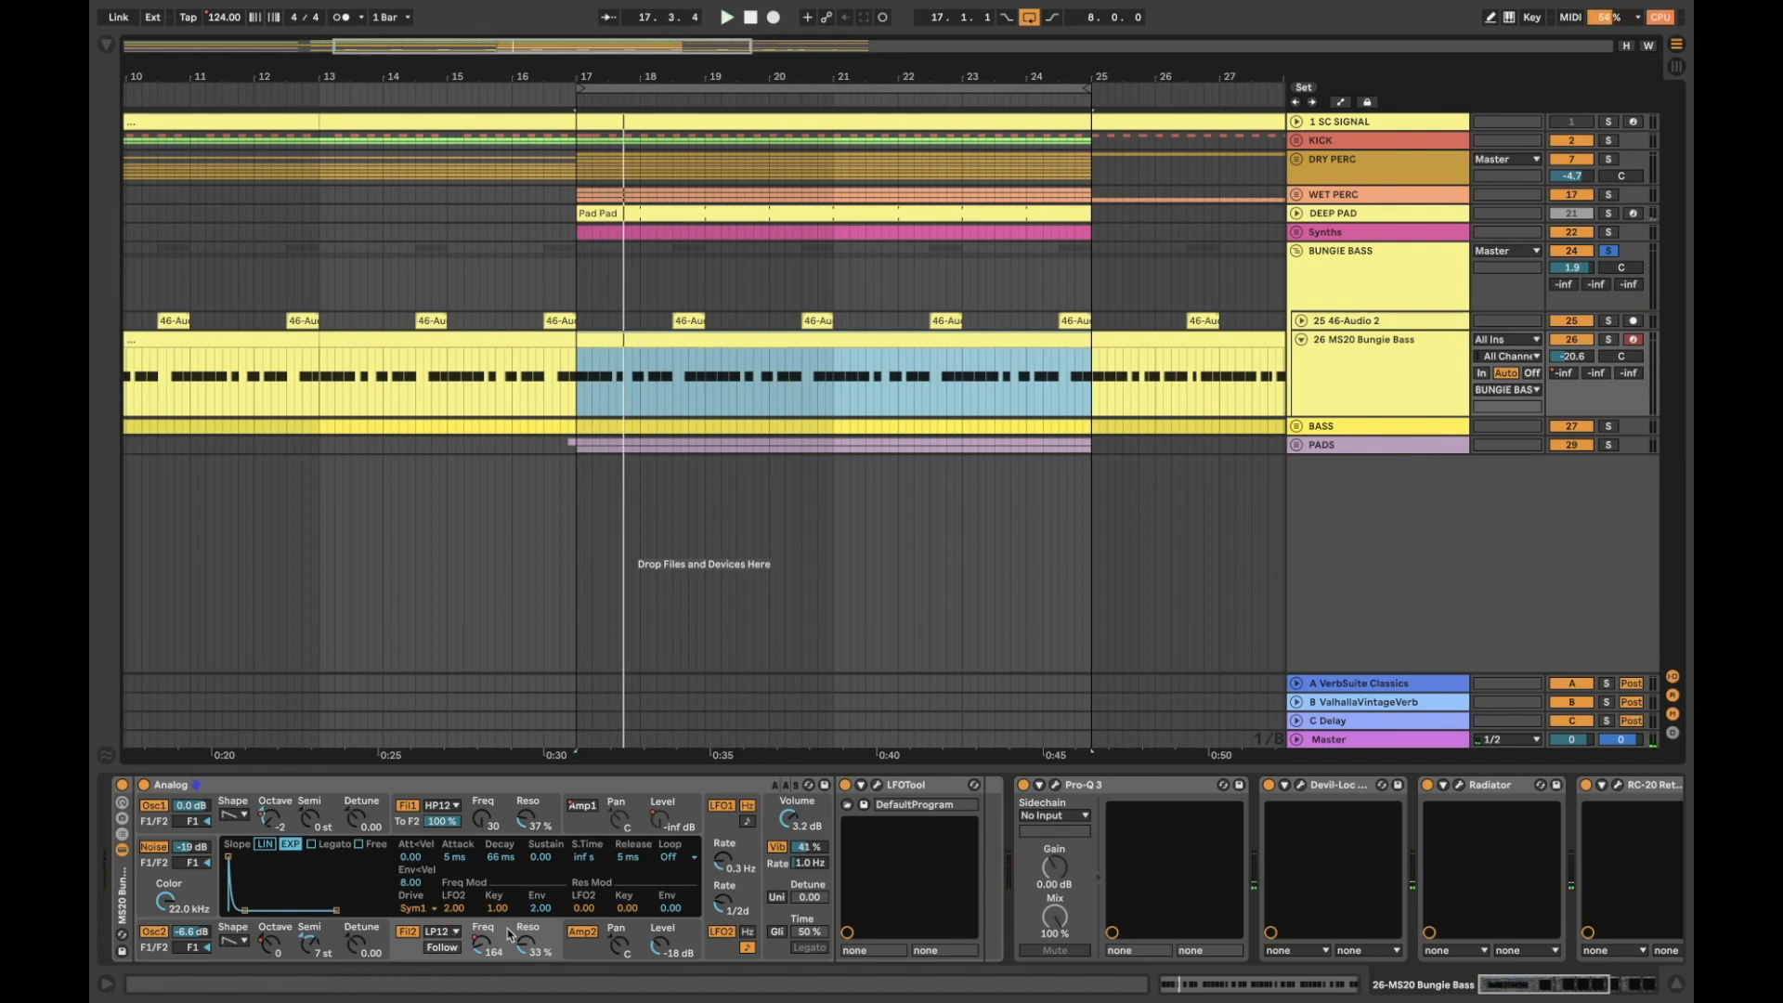
click(588, 961)
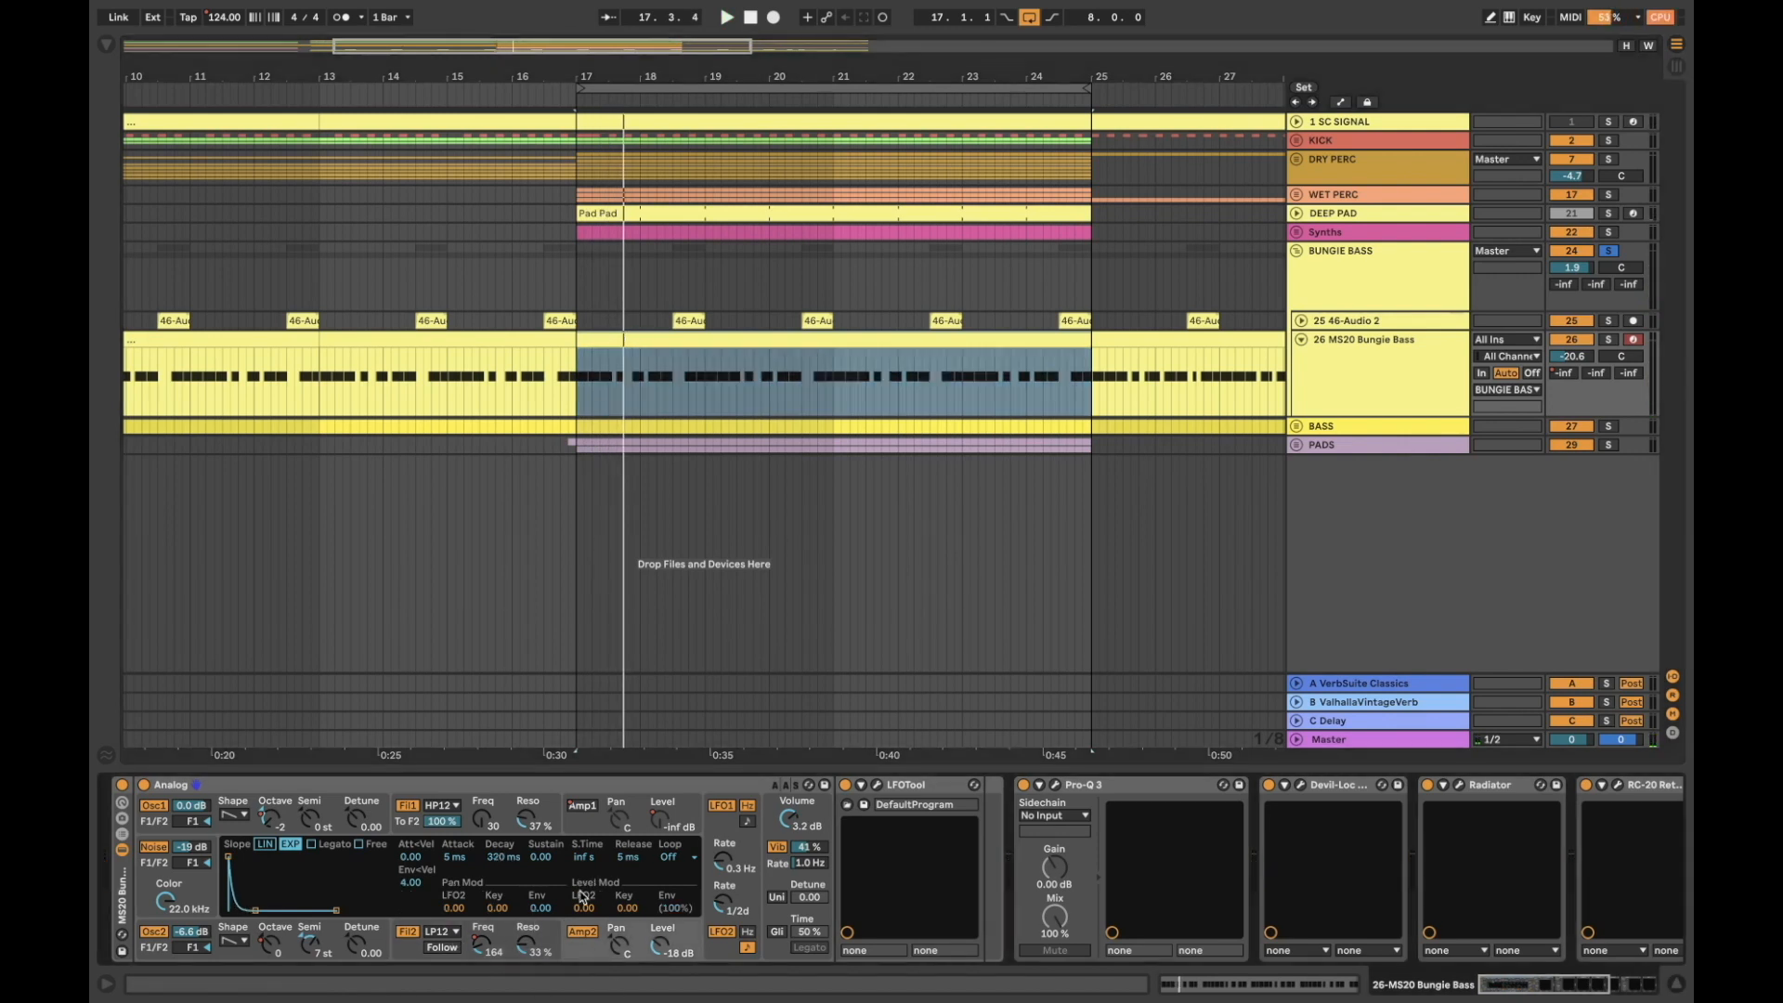
click(584, 834)
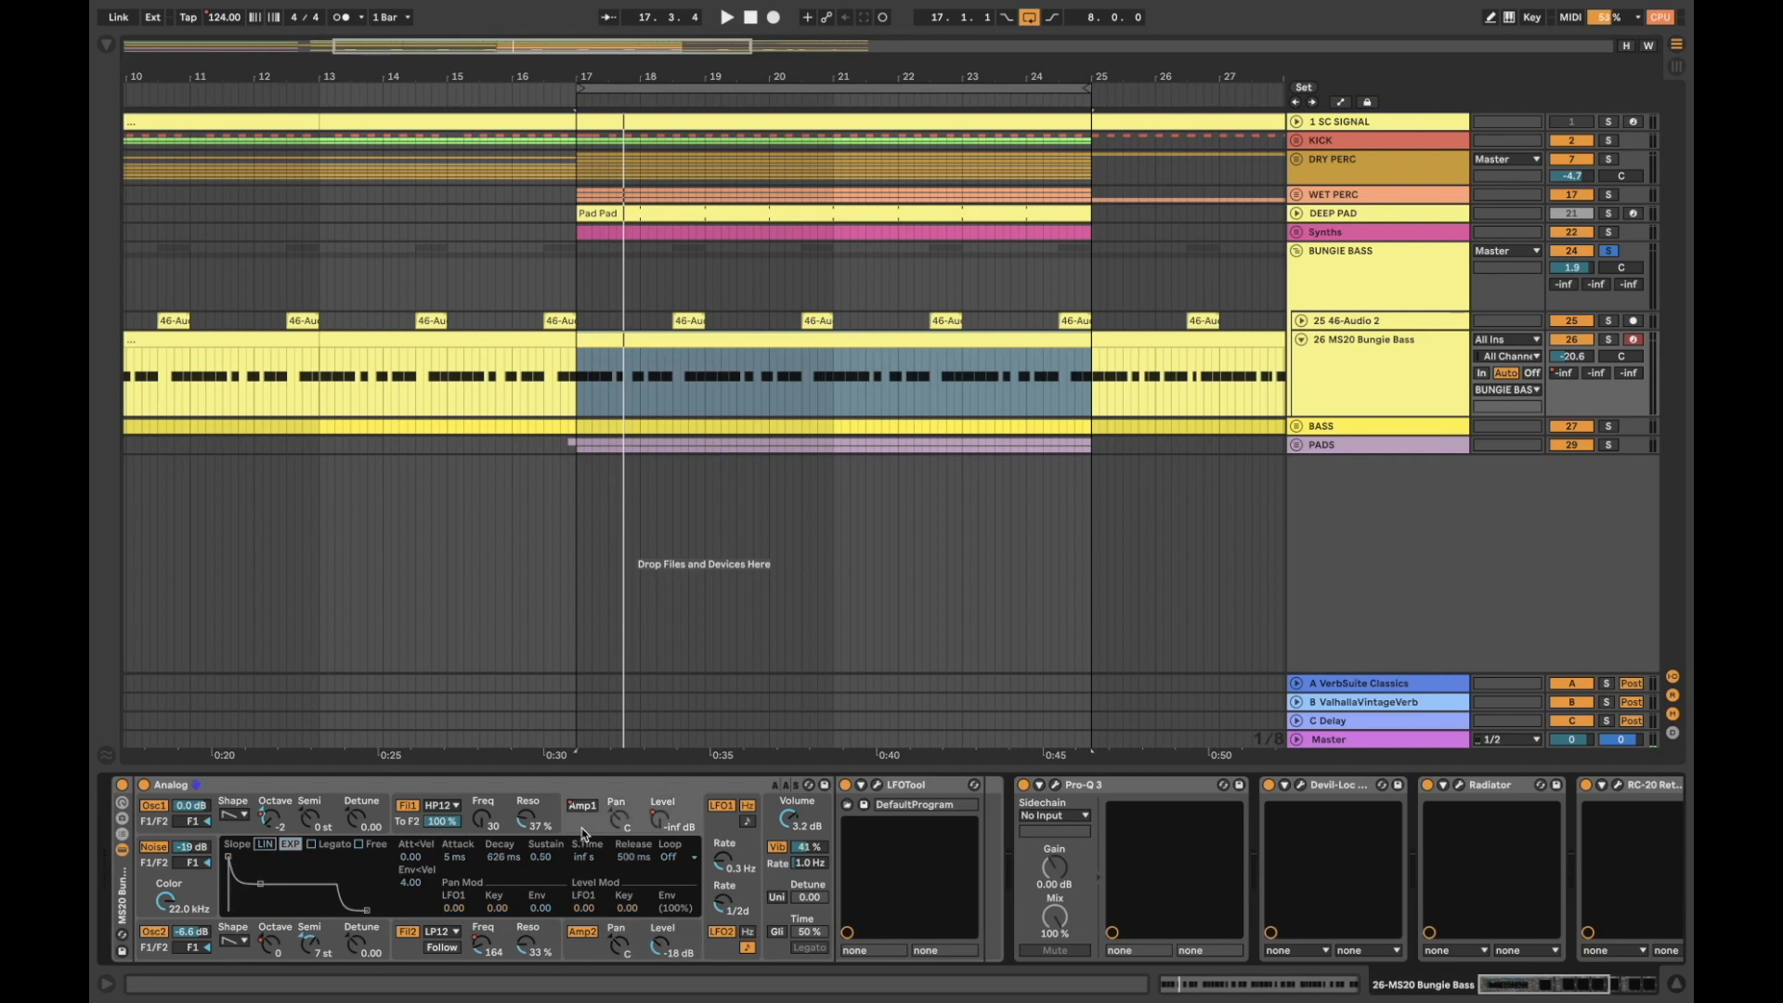
click(588, 961)
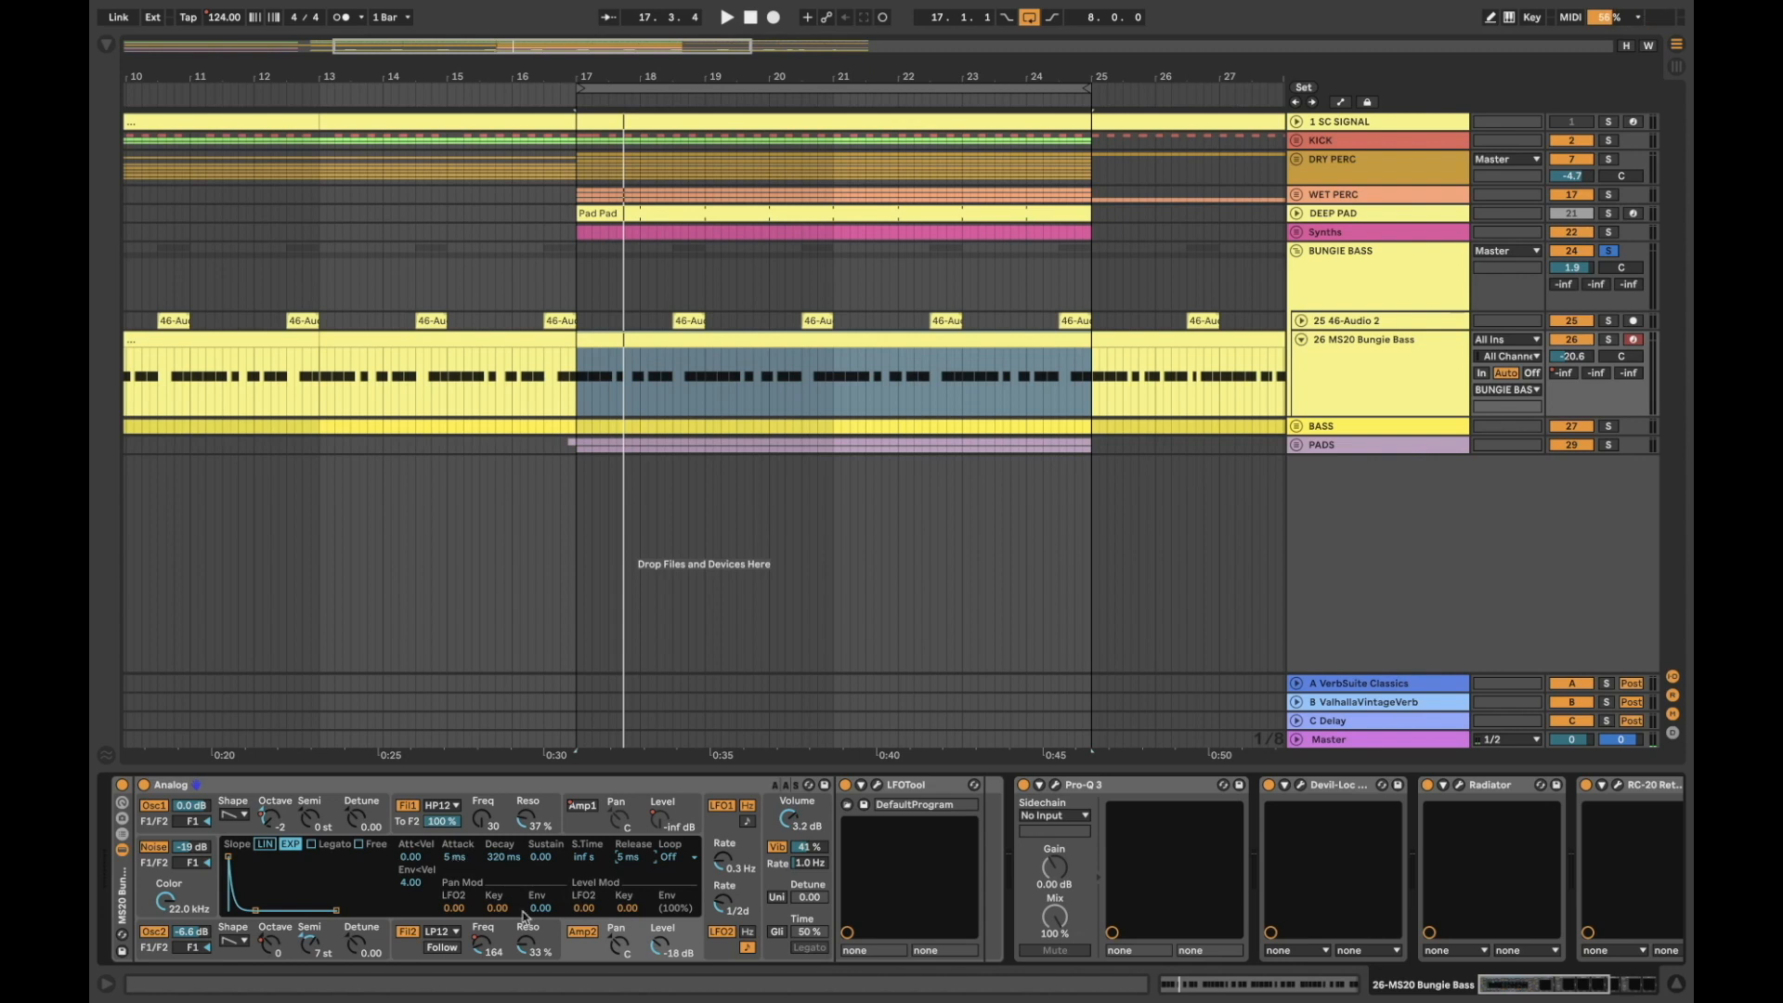
click(593, 826)
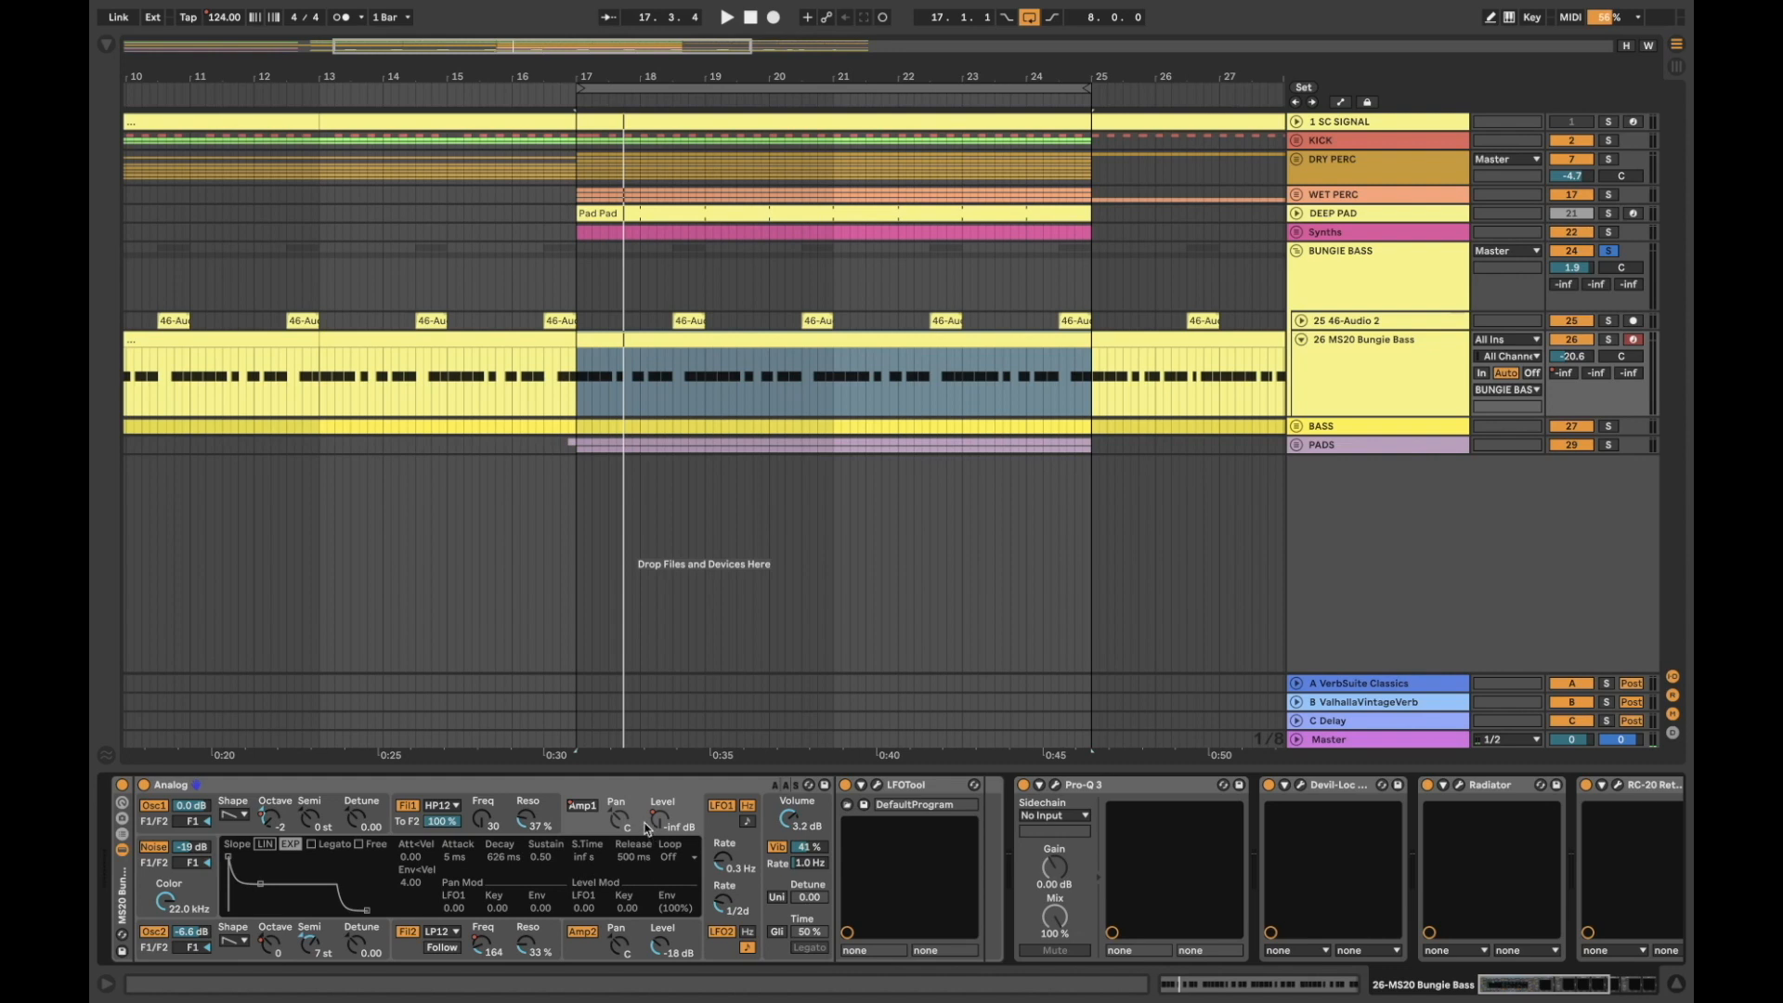
Turn on automation view and display the MS20 Bungie Bass track's AMP1 Level and AMP1 On/Off automation
click(1343, 408)
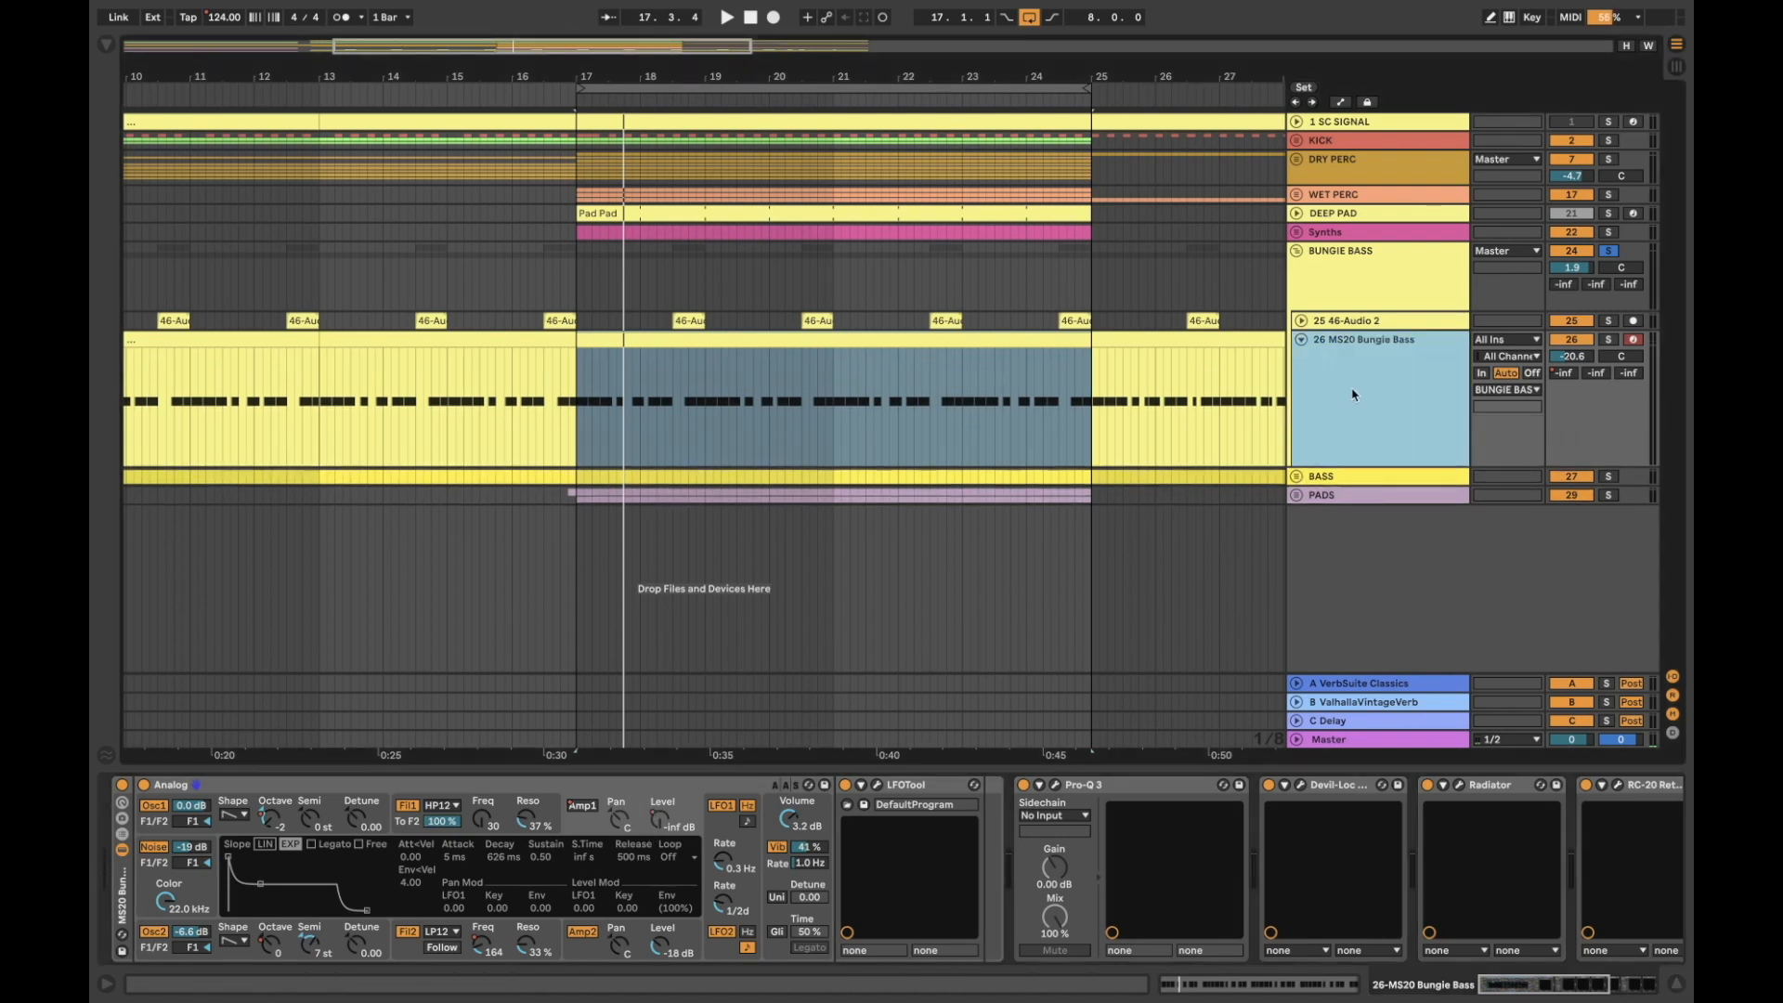
key(a)
click(1365, 372)
scroll(1361, 557, up, 5)
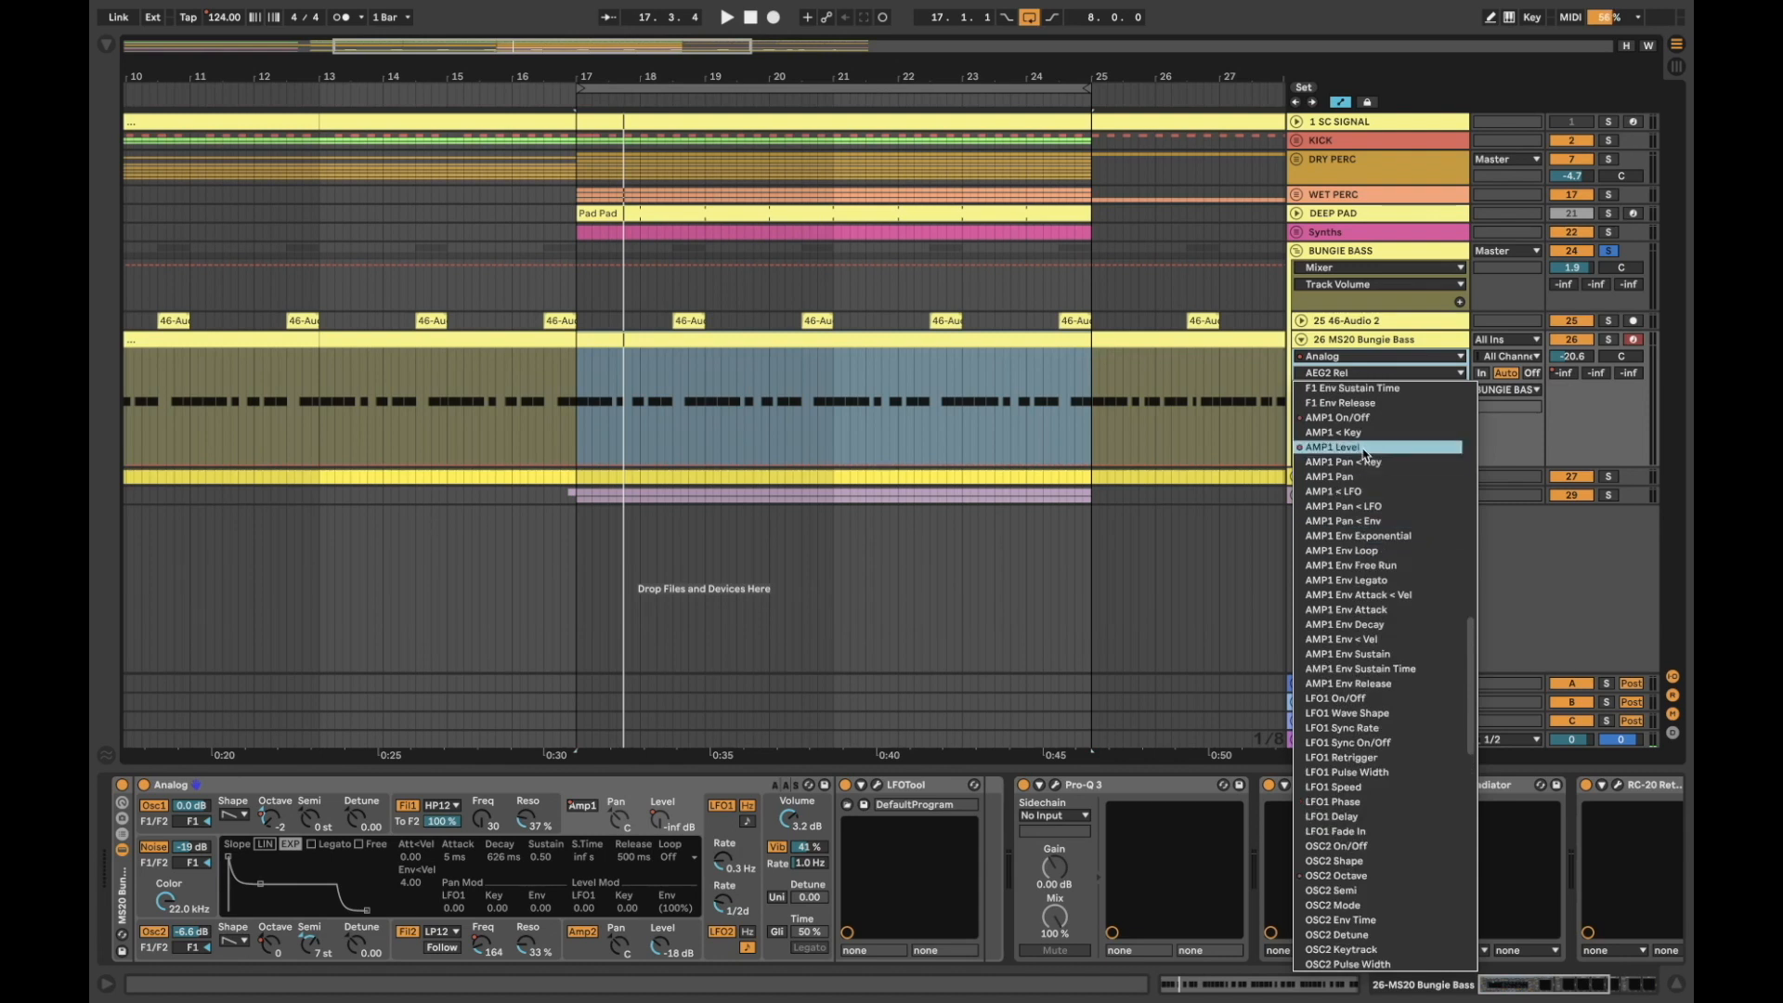
click(1356, 447)
click(1357, 373)
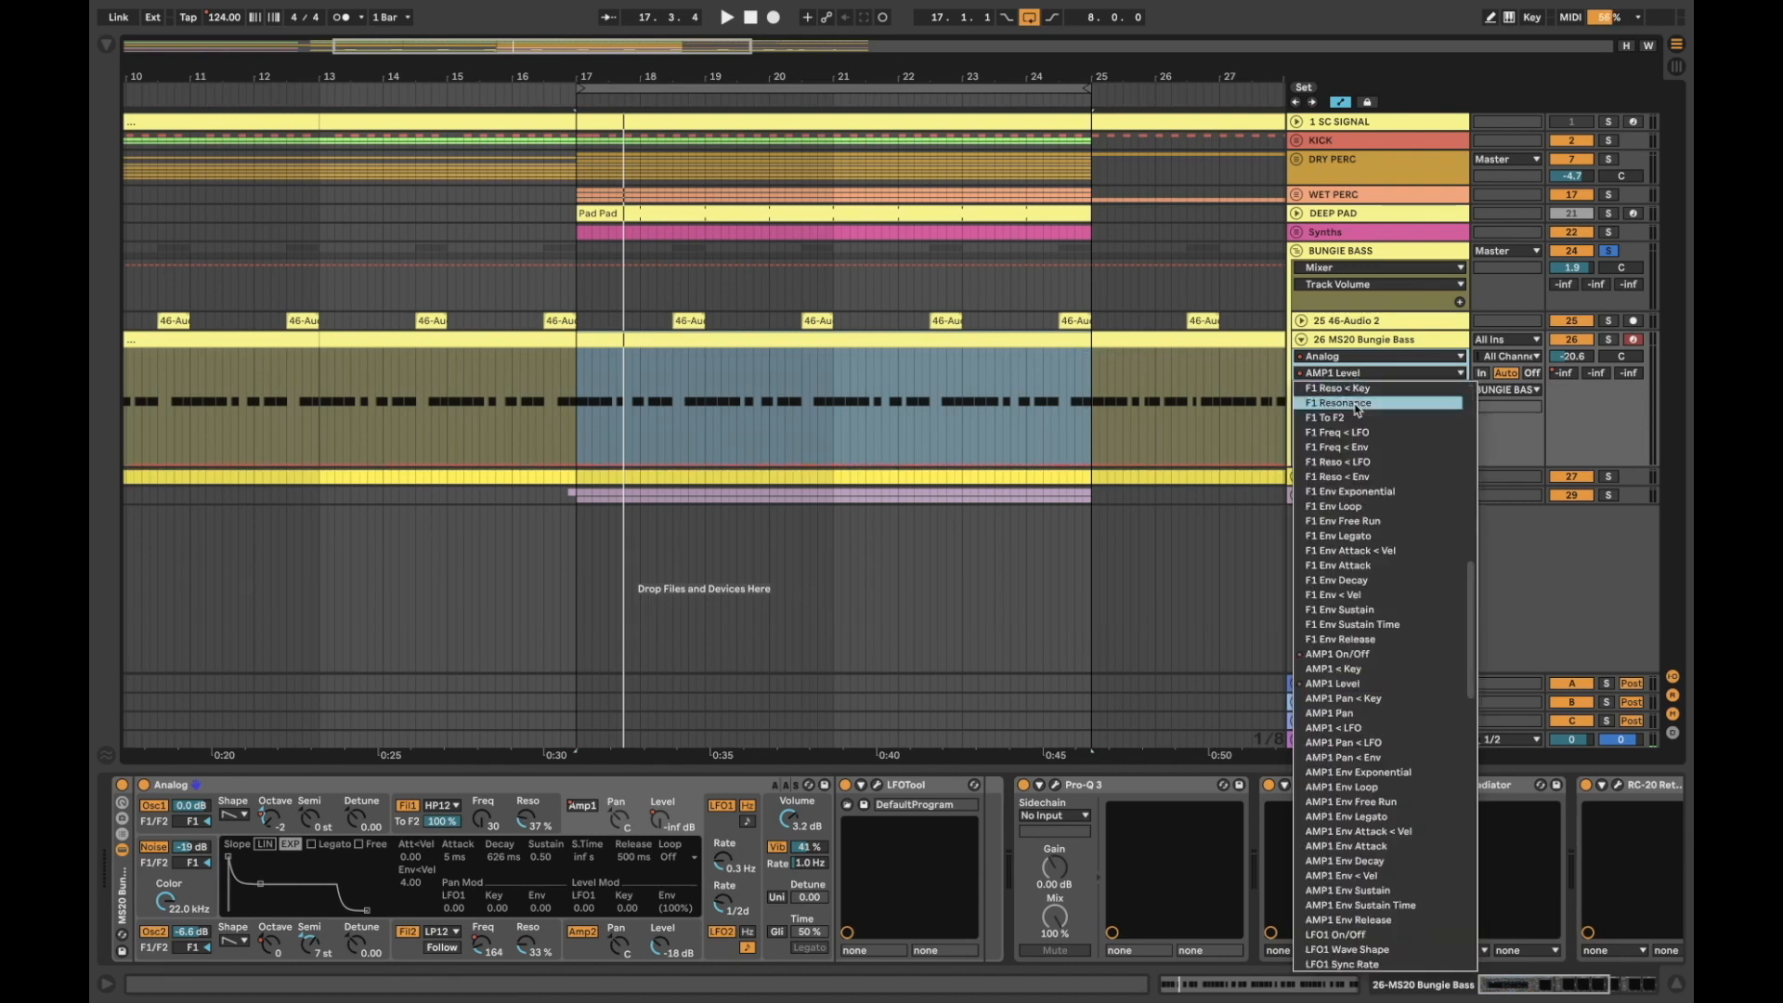
click(1362, 665)
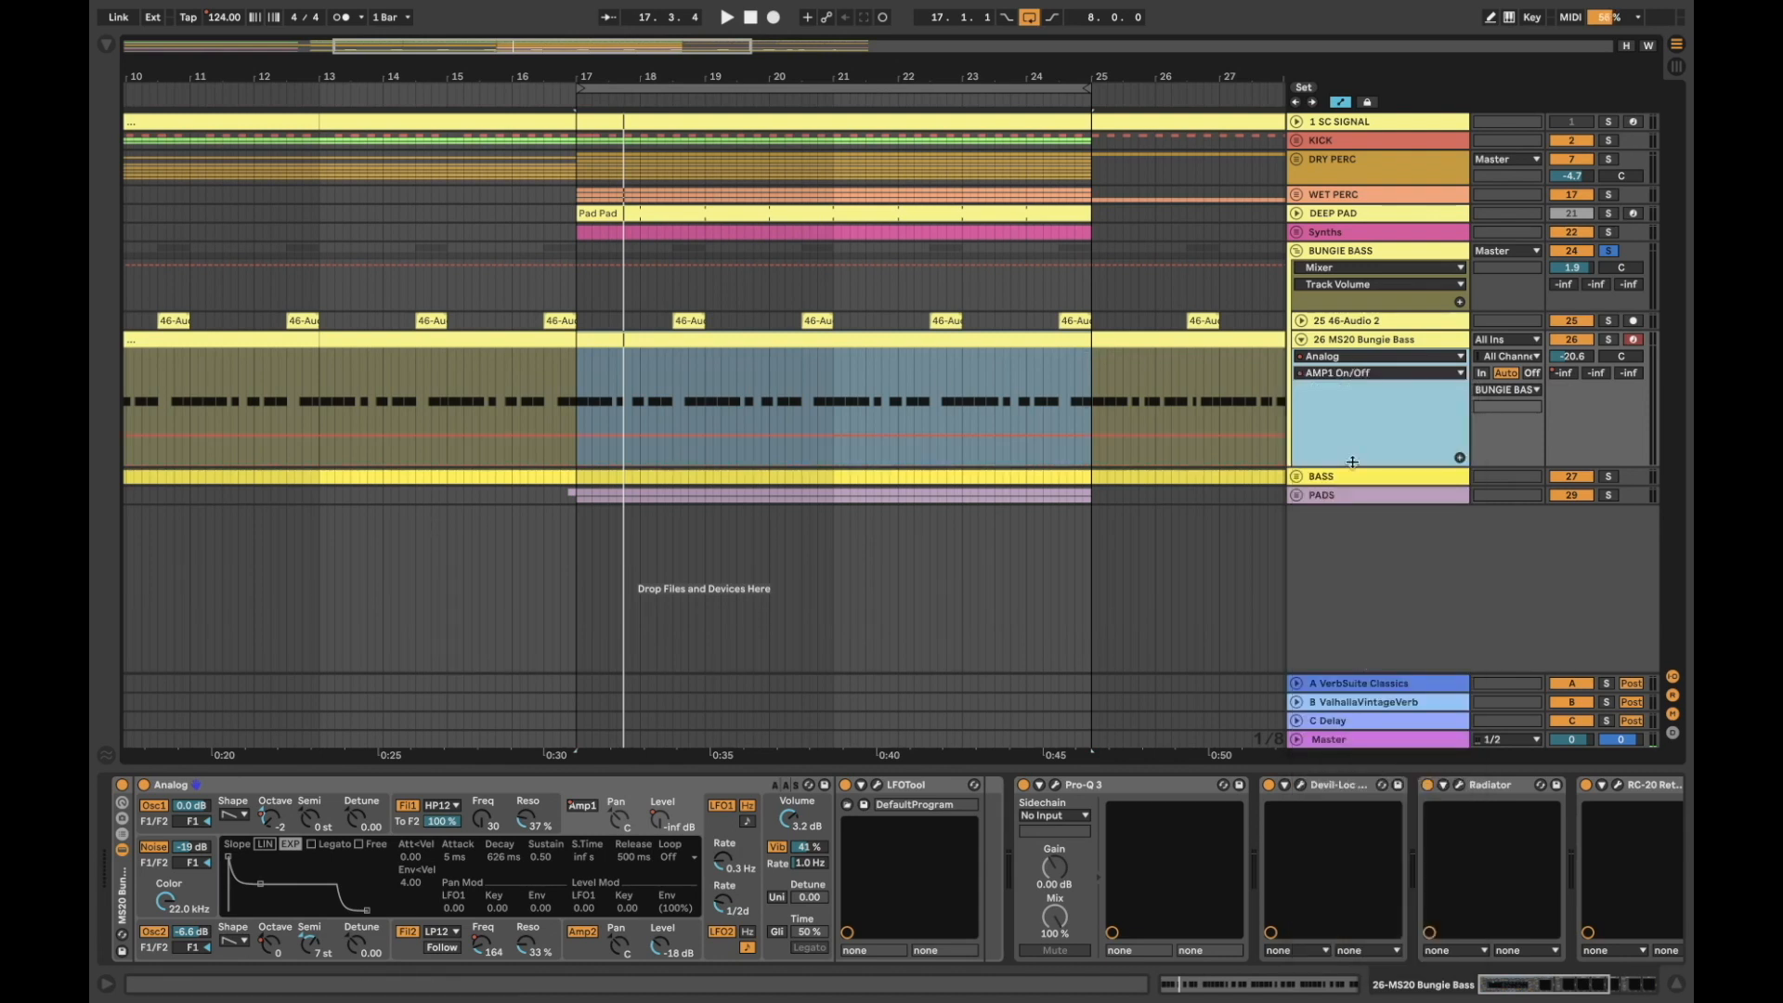
Display the OSC2 Octave automation of Analog on the MS20 Bungie Bass track
click(1344, 373)
scroll(1356, 613, down, 2)
scroll(1330, 612, down, 4)
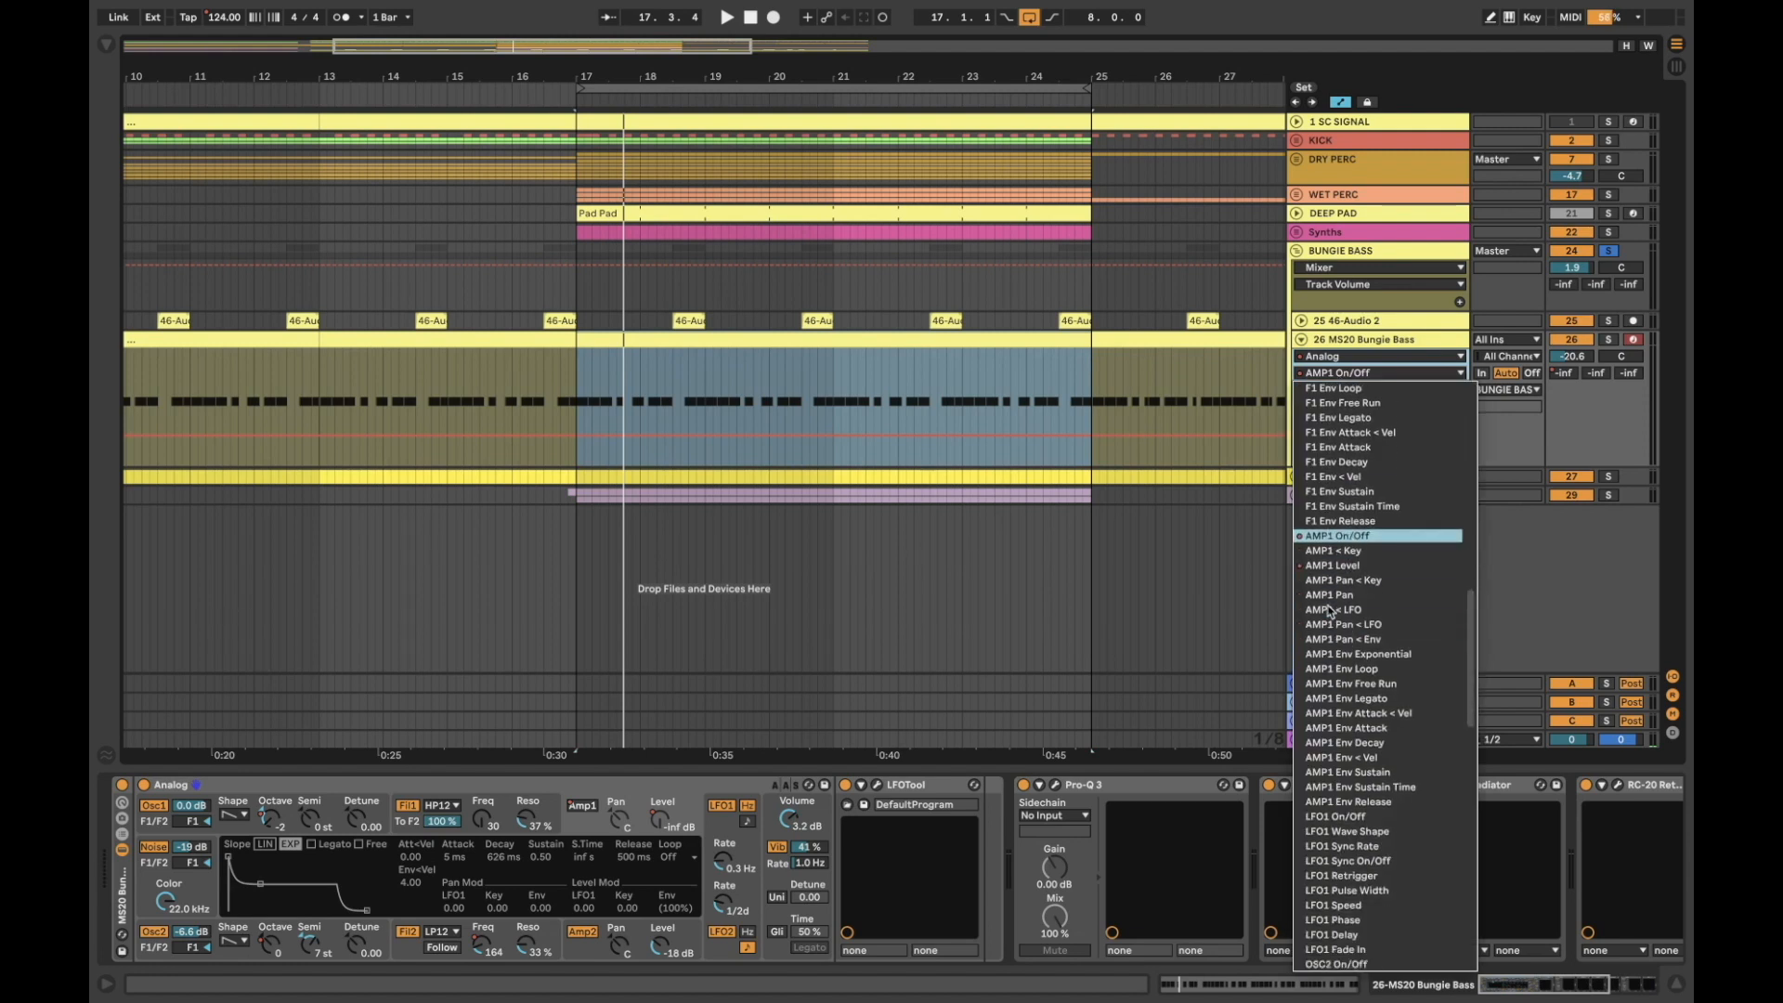
click(1339, 875)
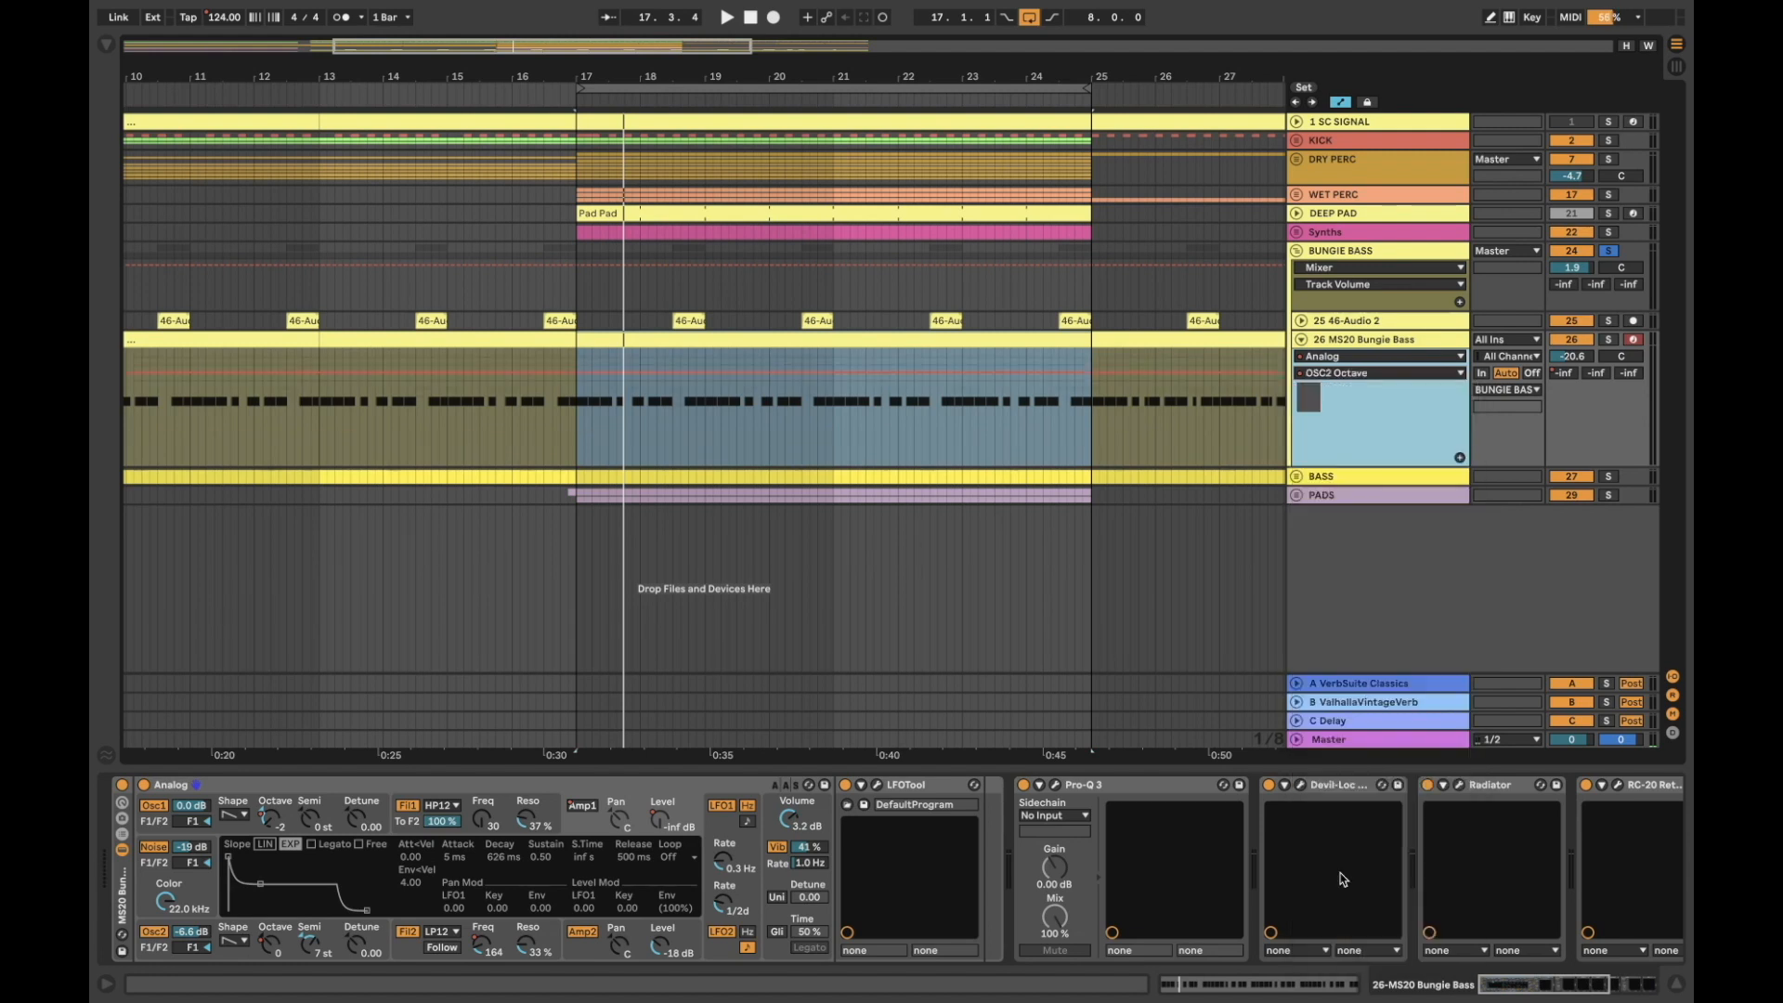
Play the arrangement from bar 31 through the octave automation at the end of the bass clip
key(minus)
key(minus)
drag(506, 76, 506, 186)
scroll(1012, 417, right, 3)
click(941, 459)
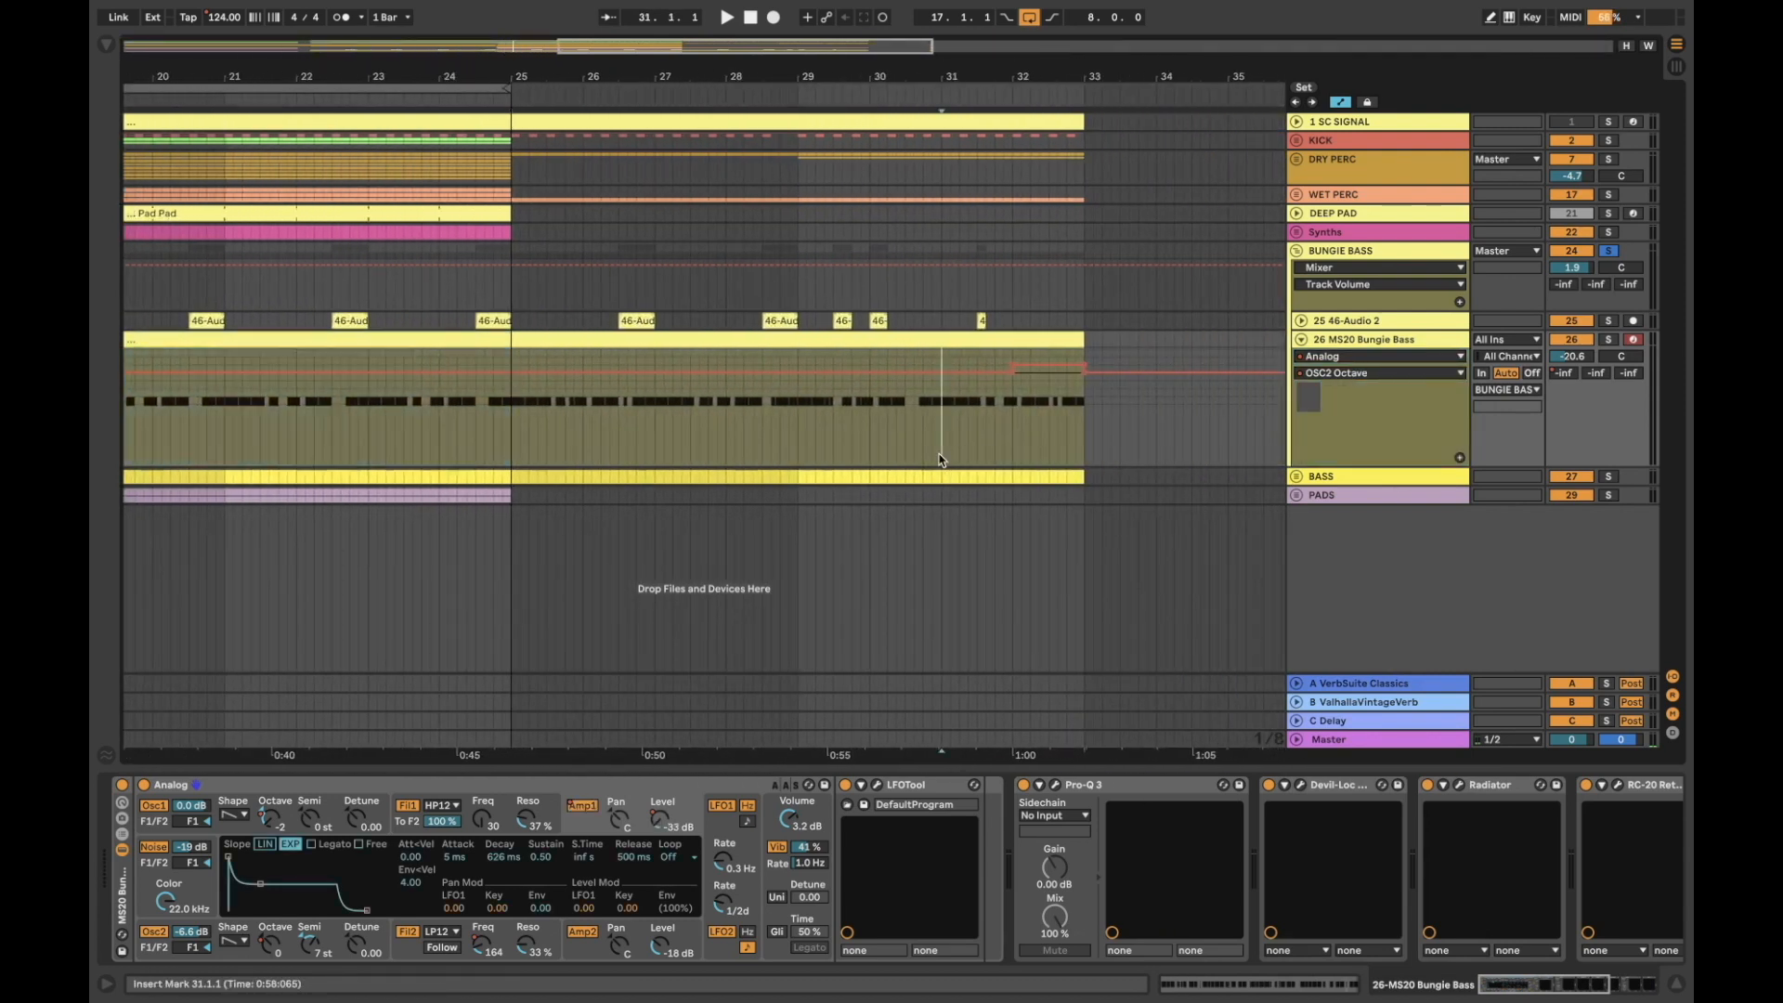
key(space)
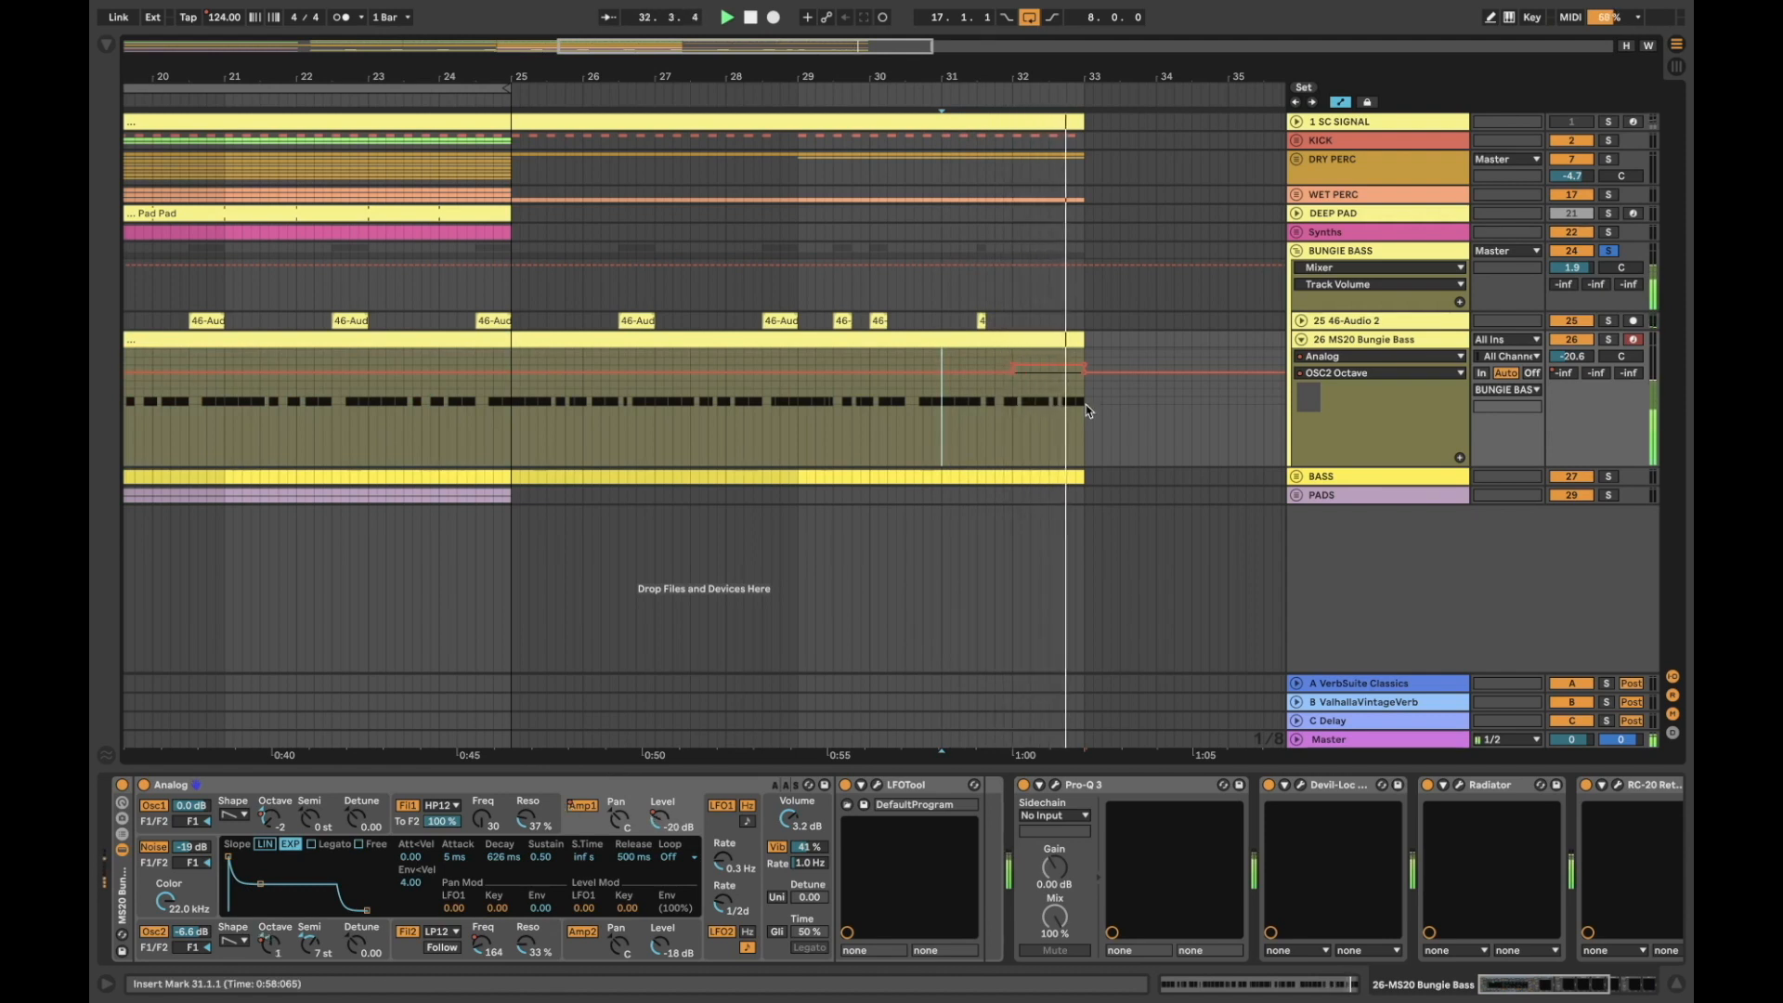
key(space)
Loop bars 29 to 33, then select the bass clip starting at bar 25 and play it
drag(1087, 406, 797, 403)
key(ctrl+l)
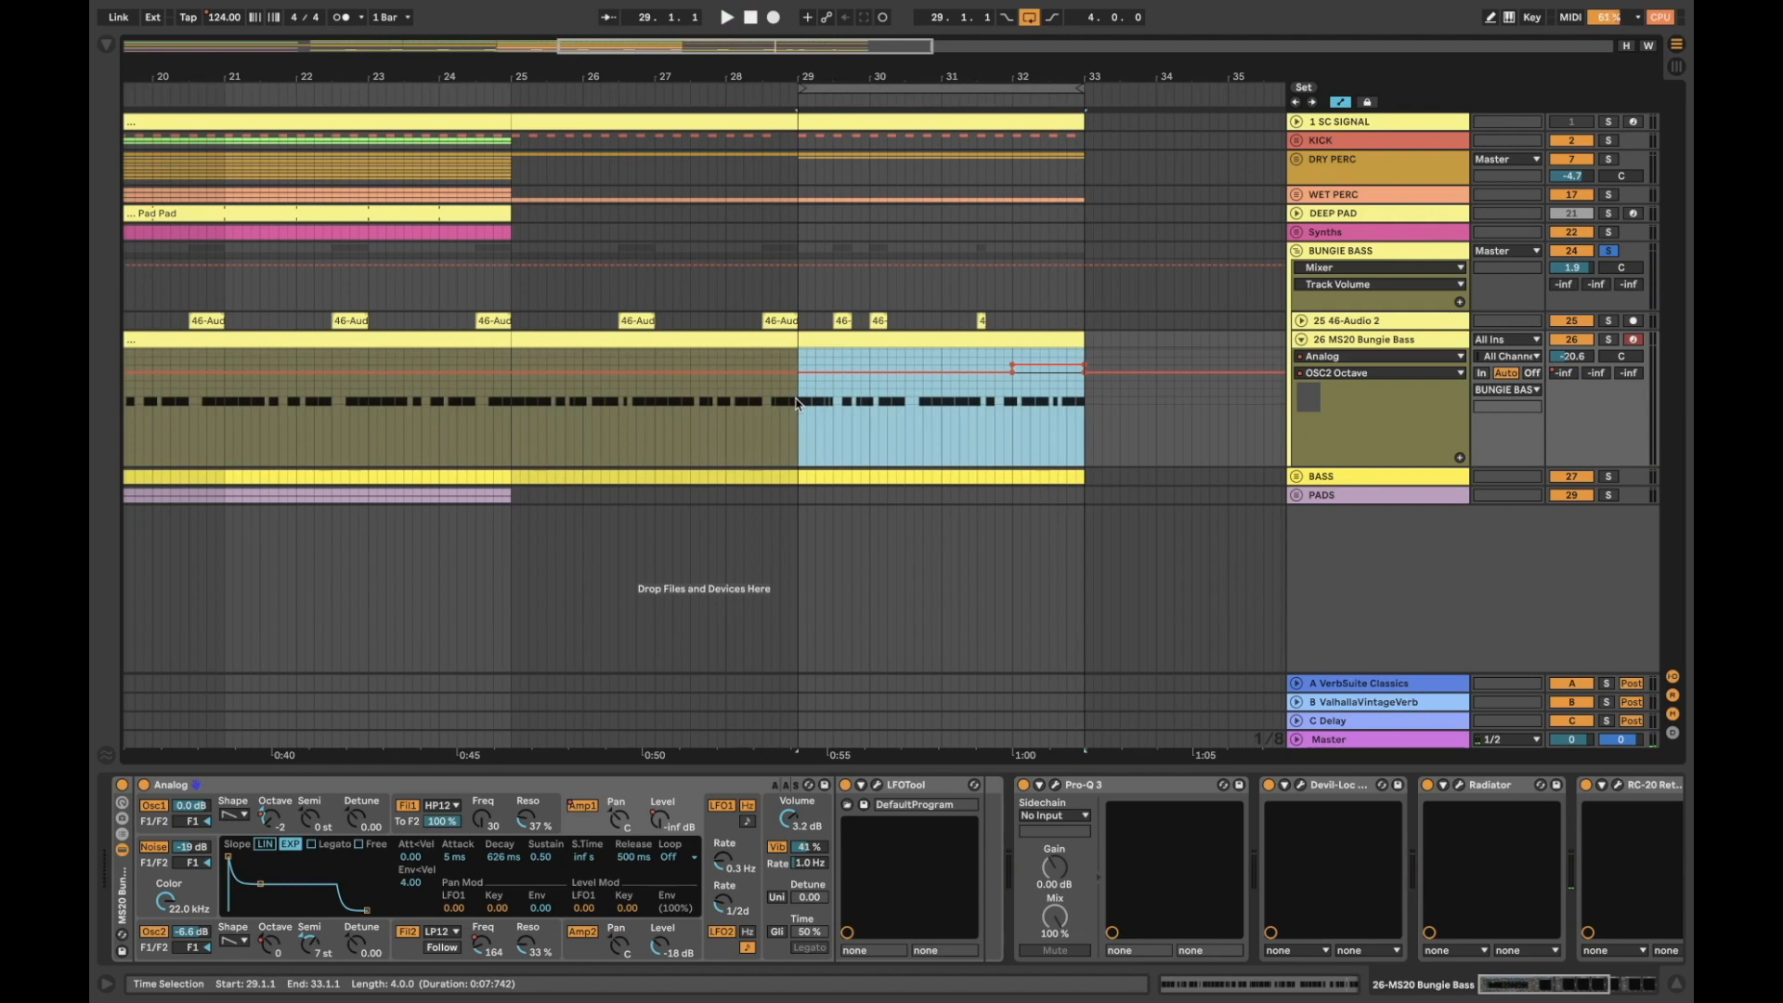
click(817, 340)
key(space)
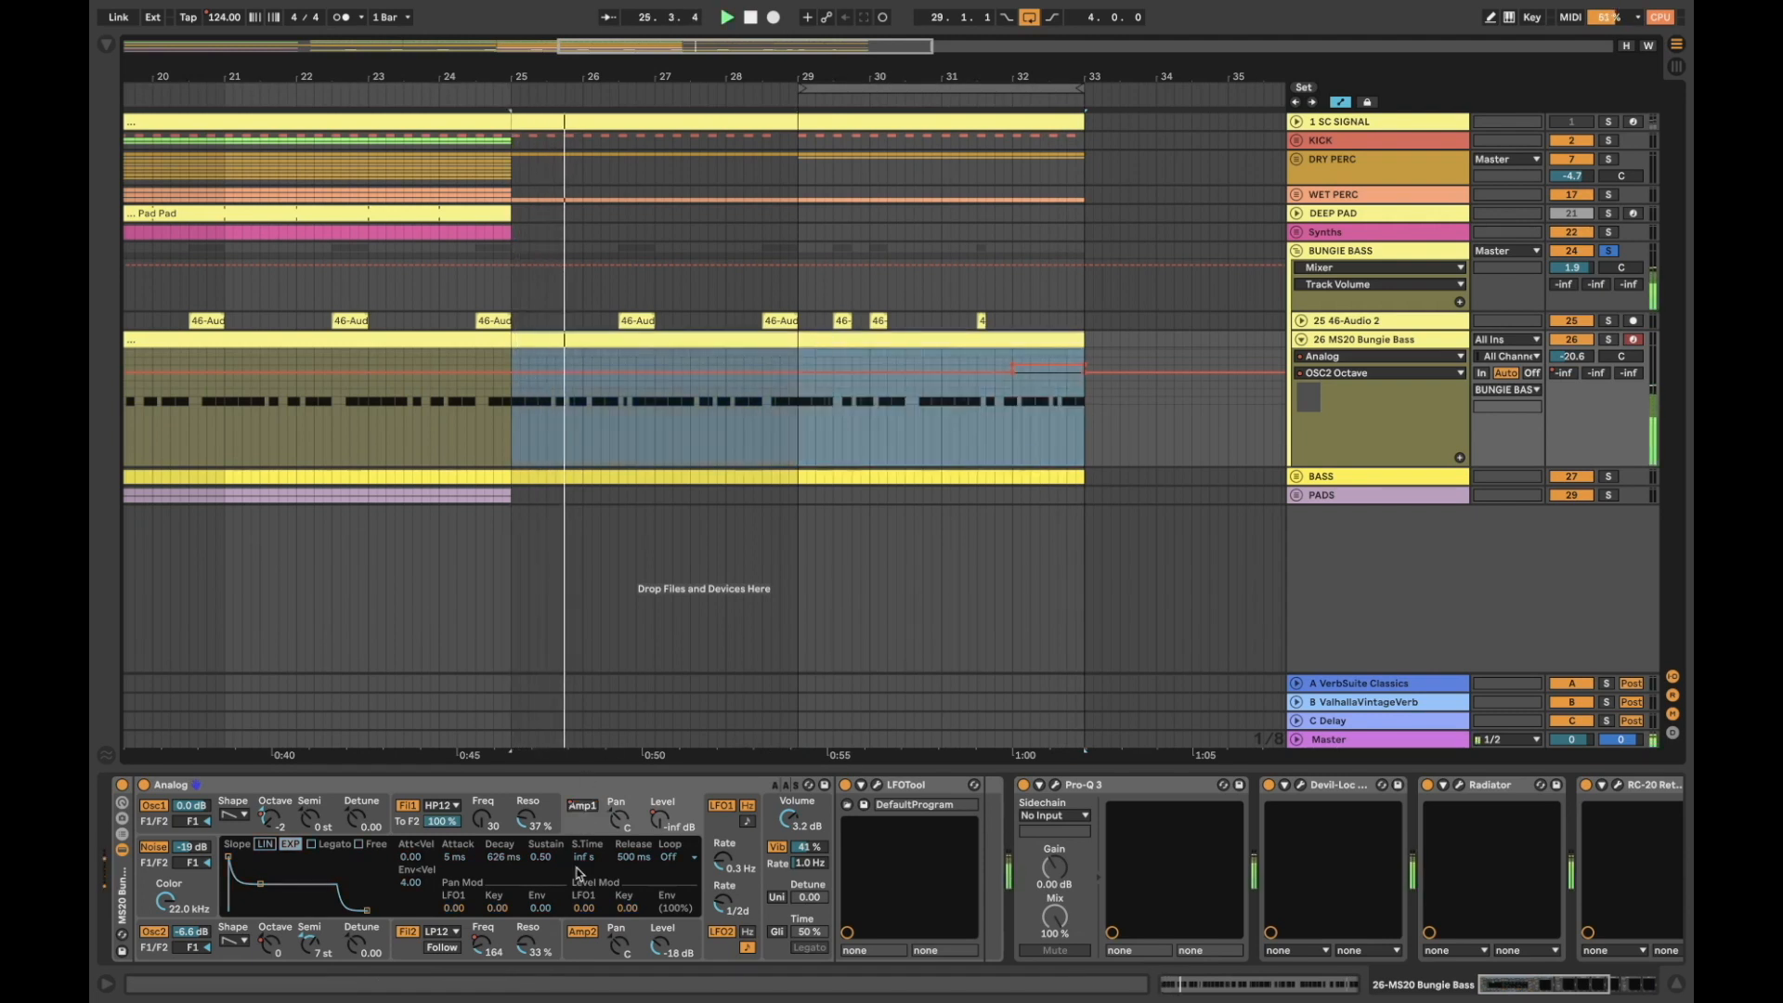
Examine the F2 Freq automation and the Filter 2, Amp 2 and Amp 1 settings during playback, then stop it
click(483, 944)
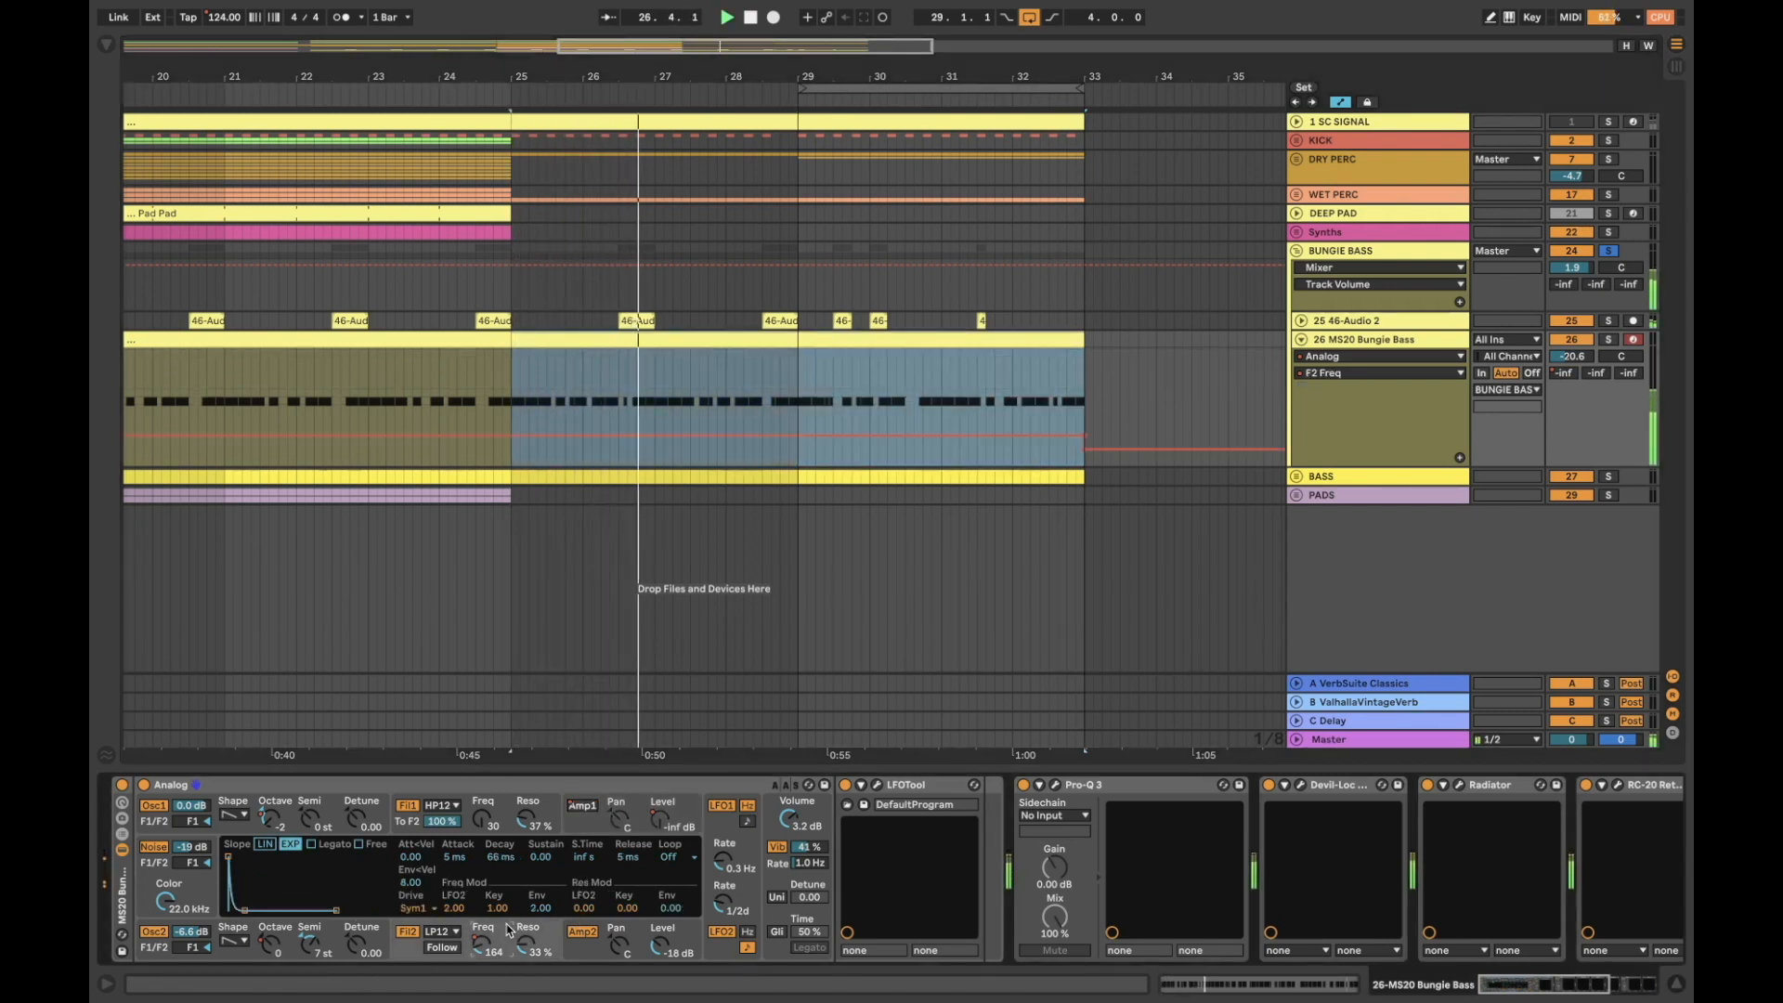
click(577, 957)
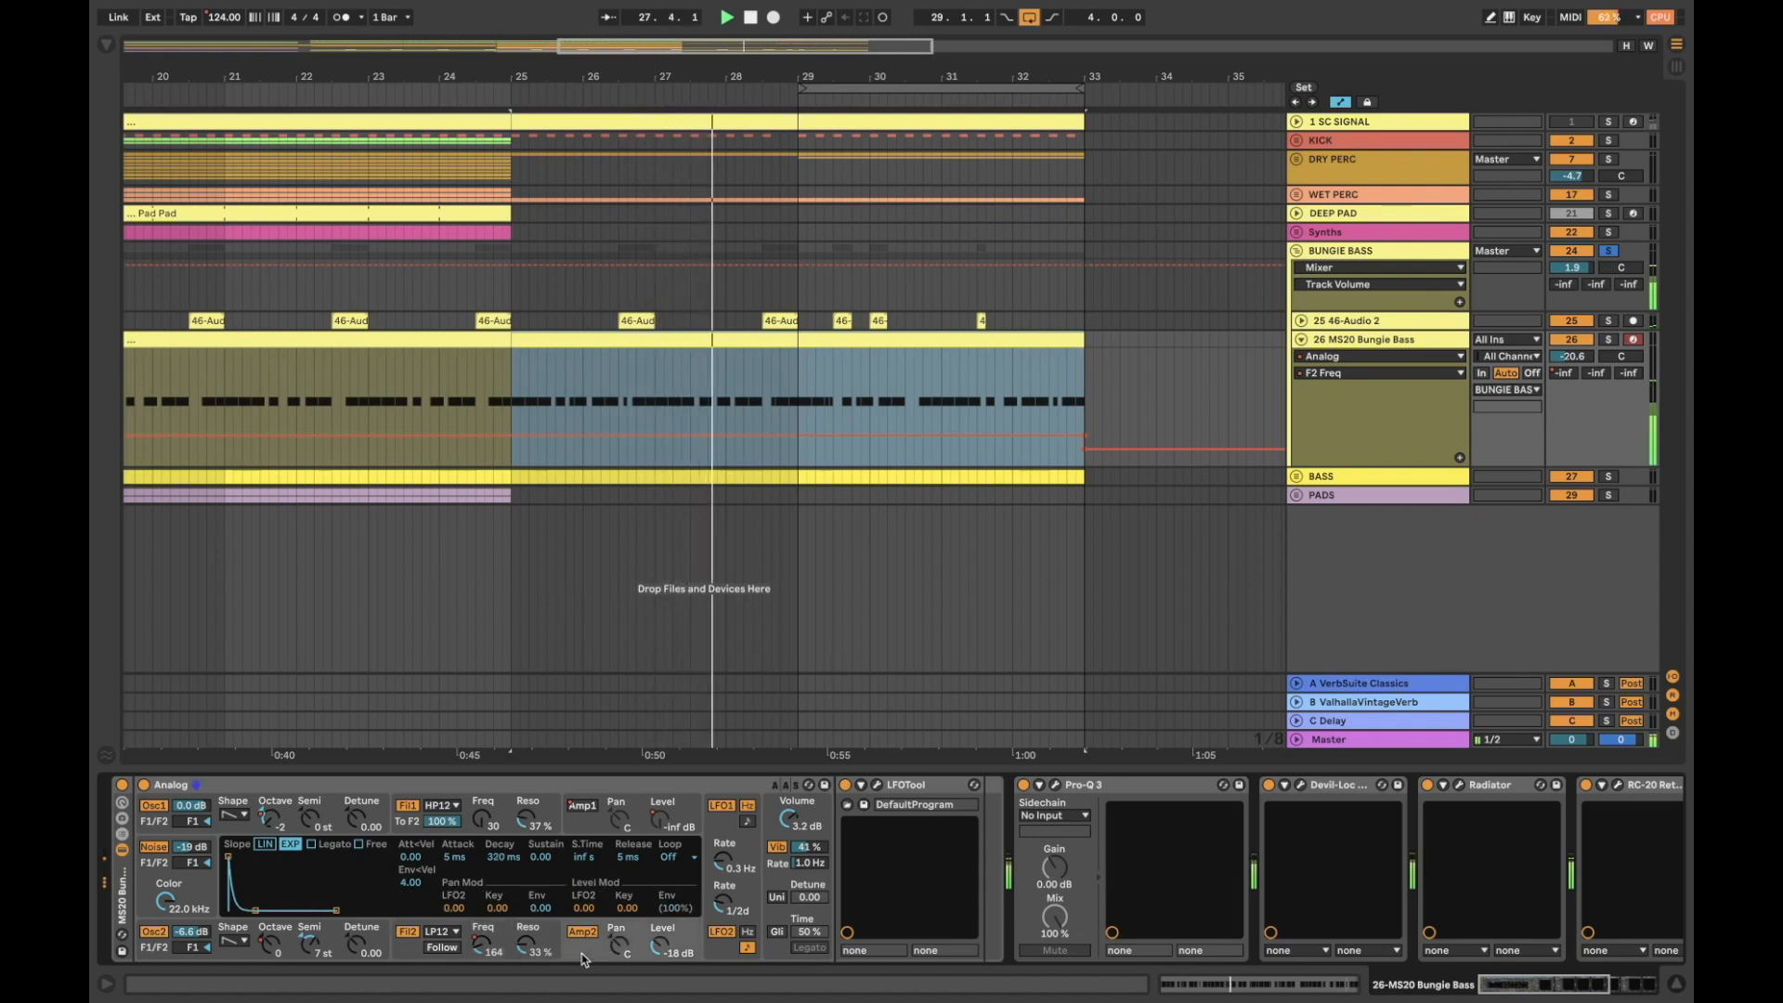
click(586, 827)
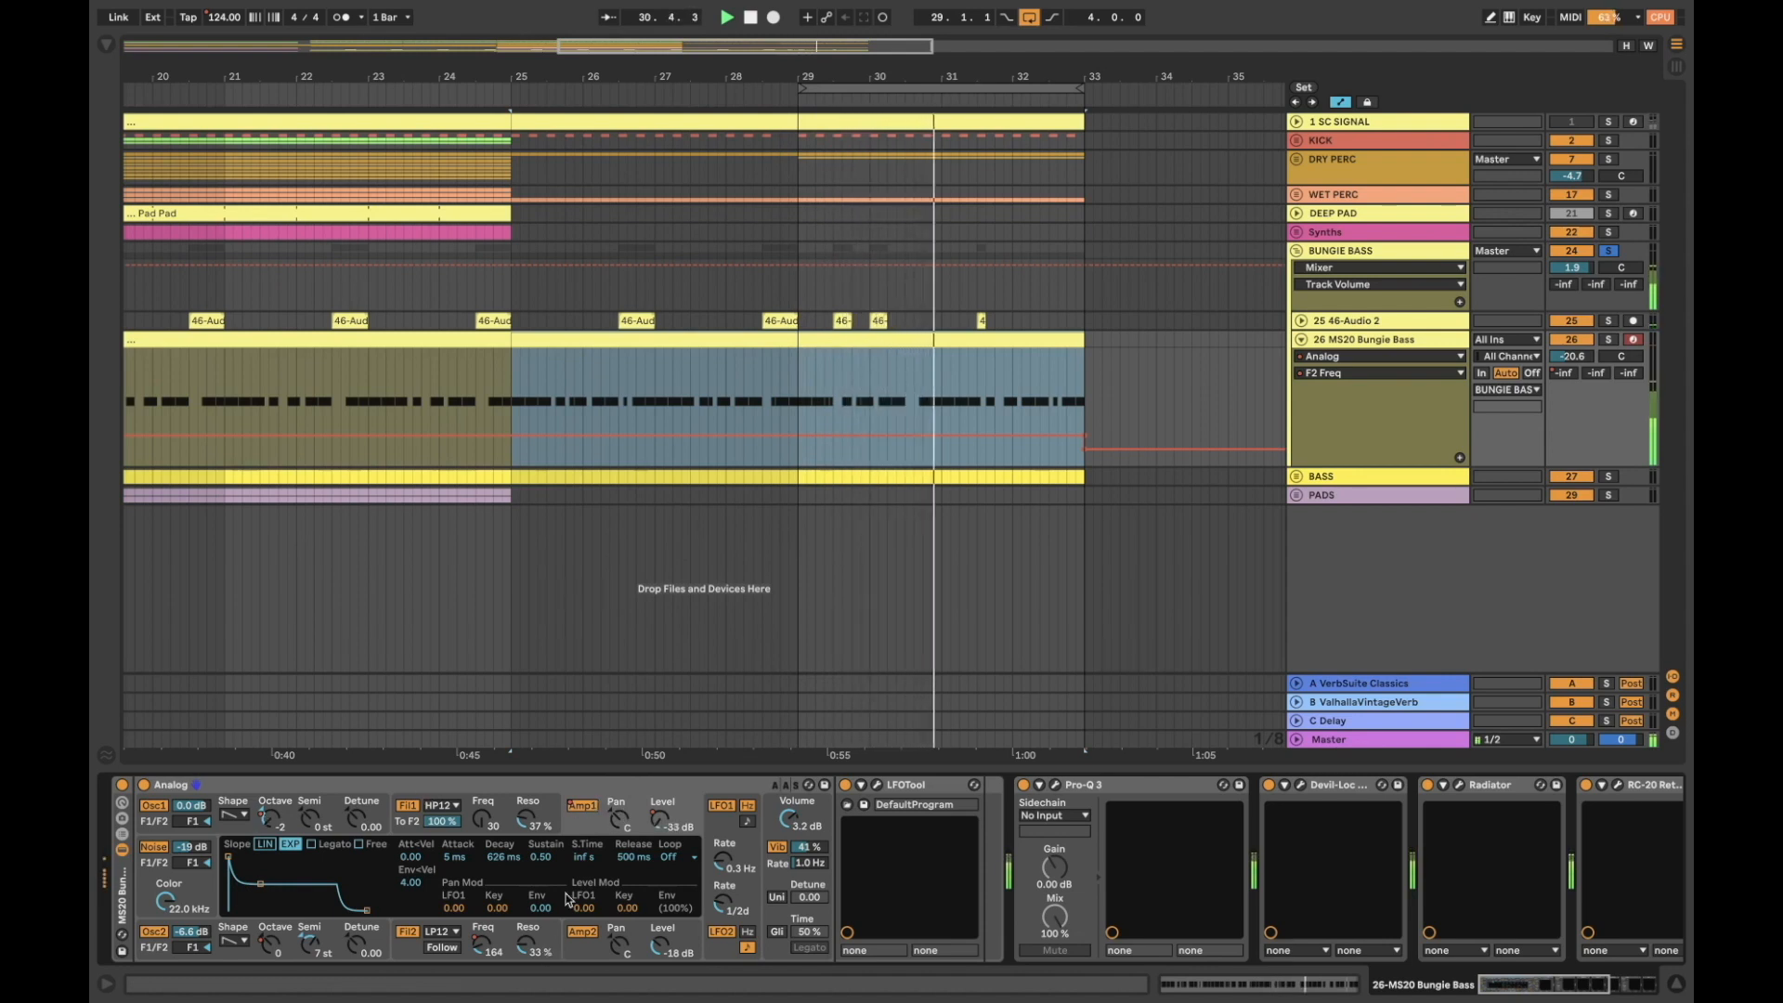
click(577, 954)
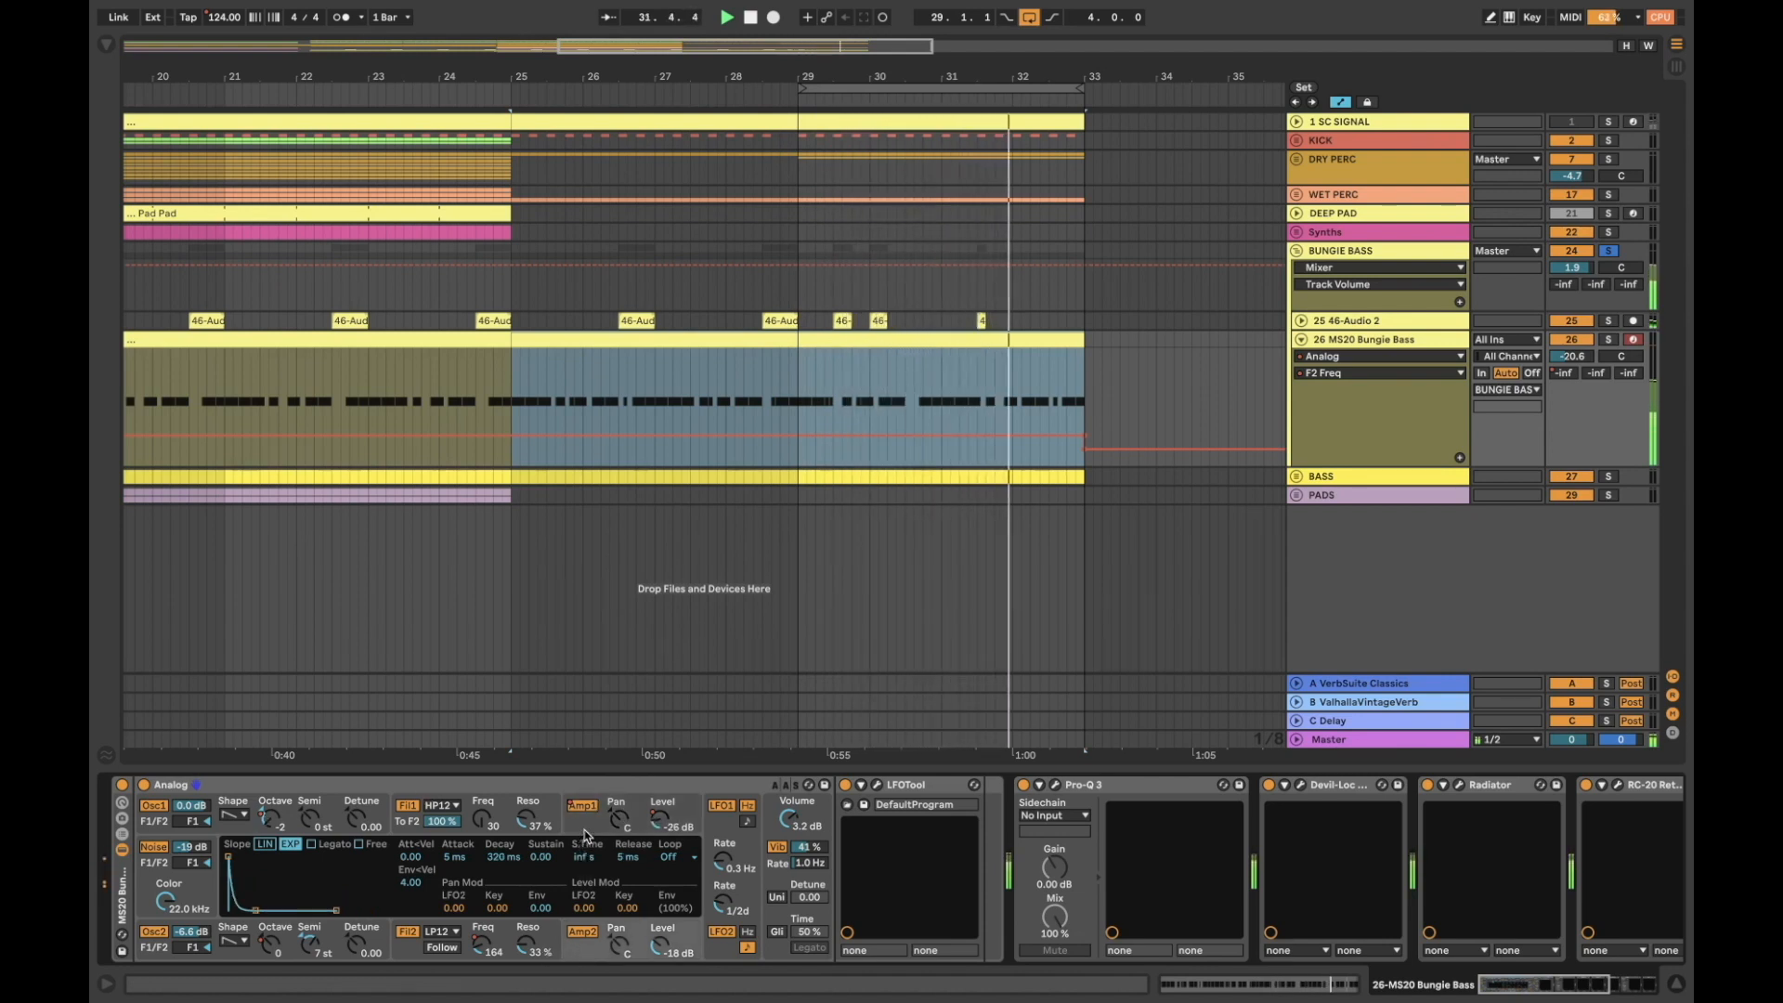
click(583, 805)
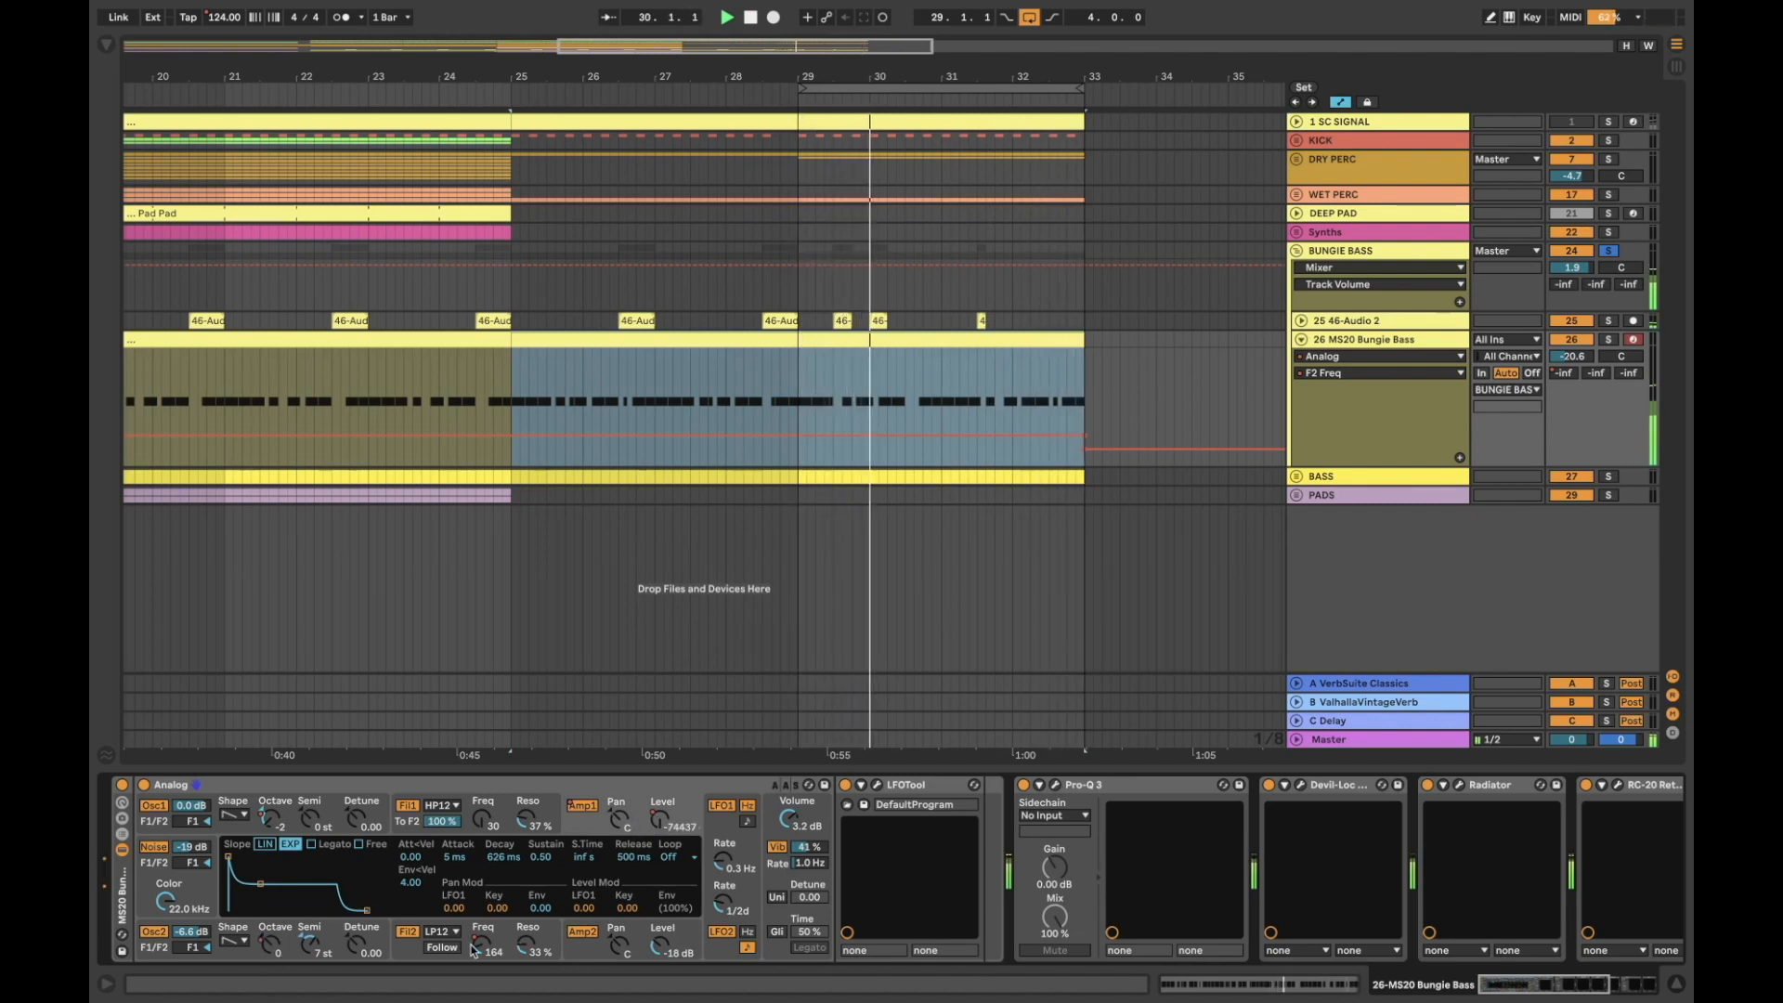
click(526, 919)
key(space)
click(584, 807)
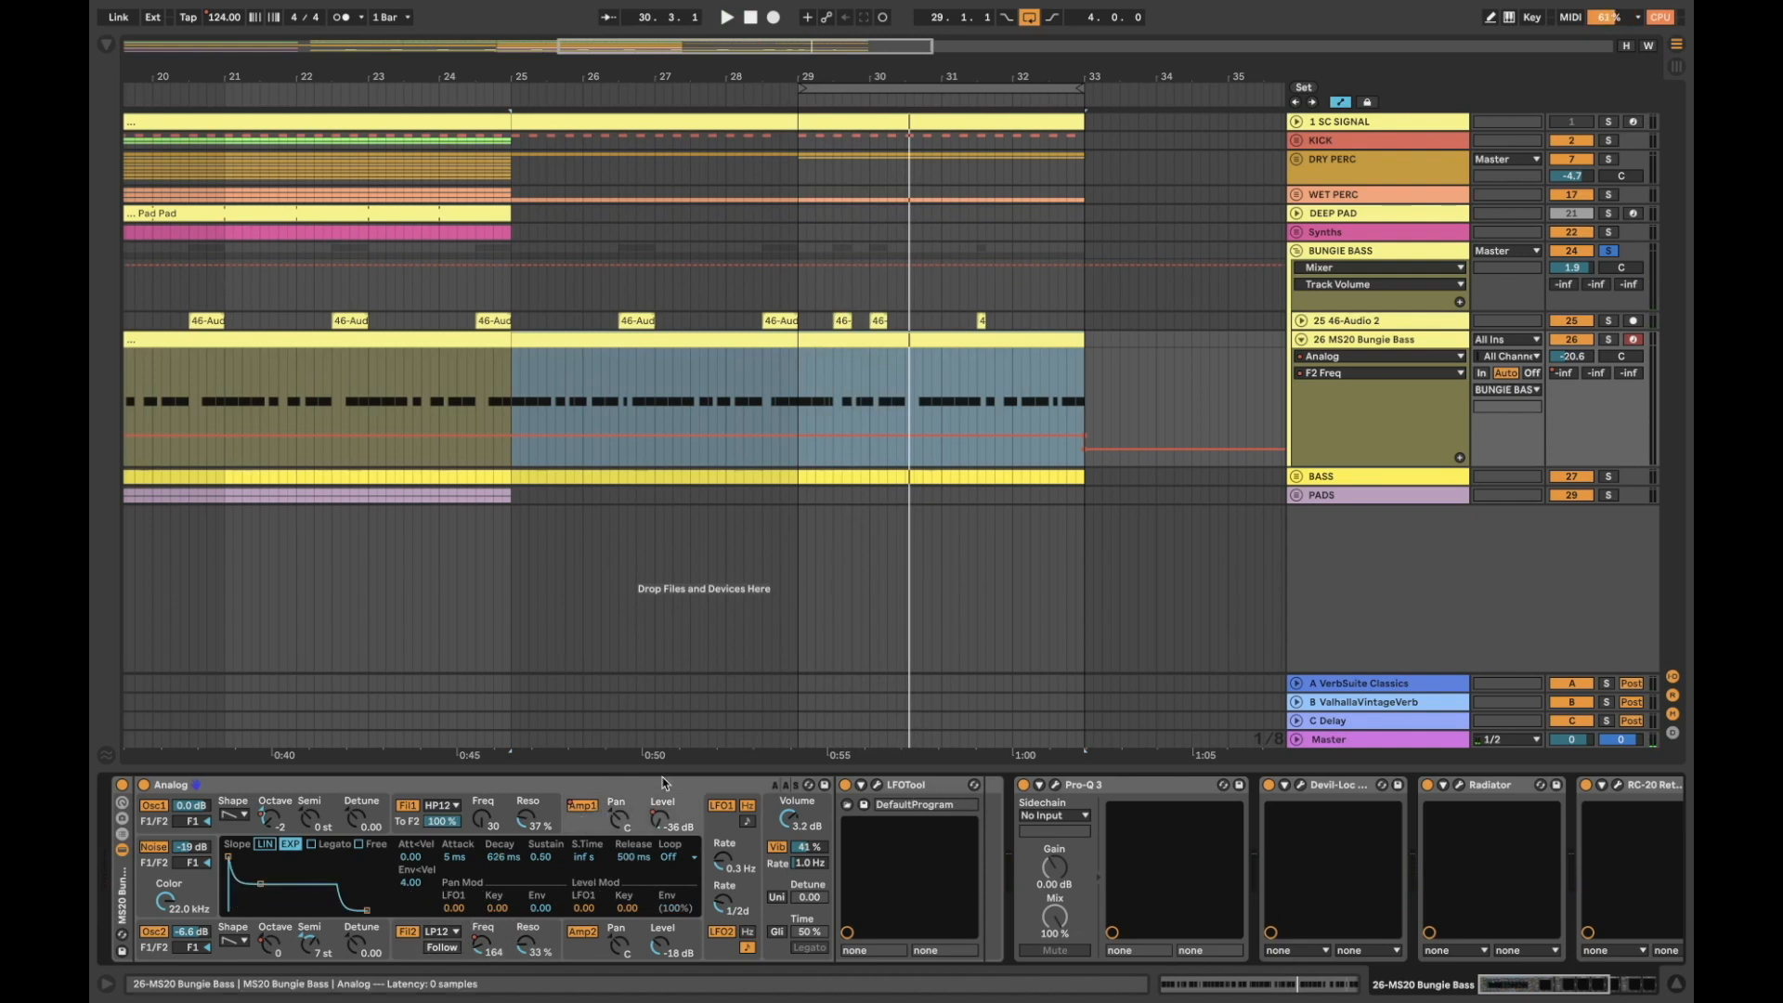
Show the F2 Freq automation across the whole arrangement and select the bass clip spanning bars 17 to 25
scroll(840, 417, left, 3)
scroll(840, 417, left, 3)
drag(977, 68, 856, 64)
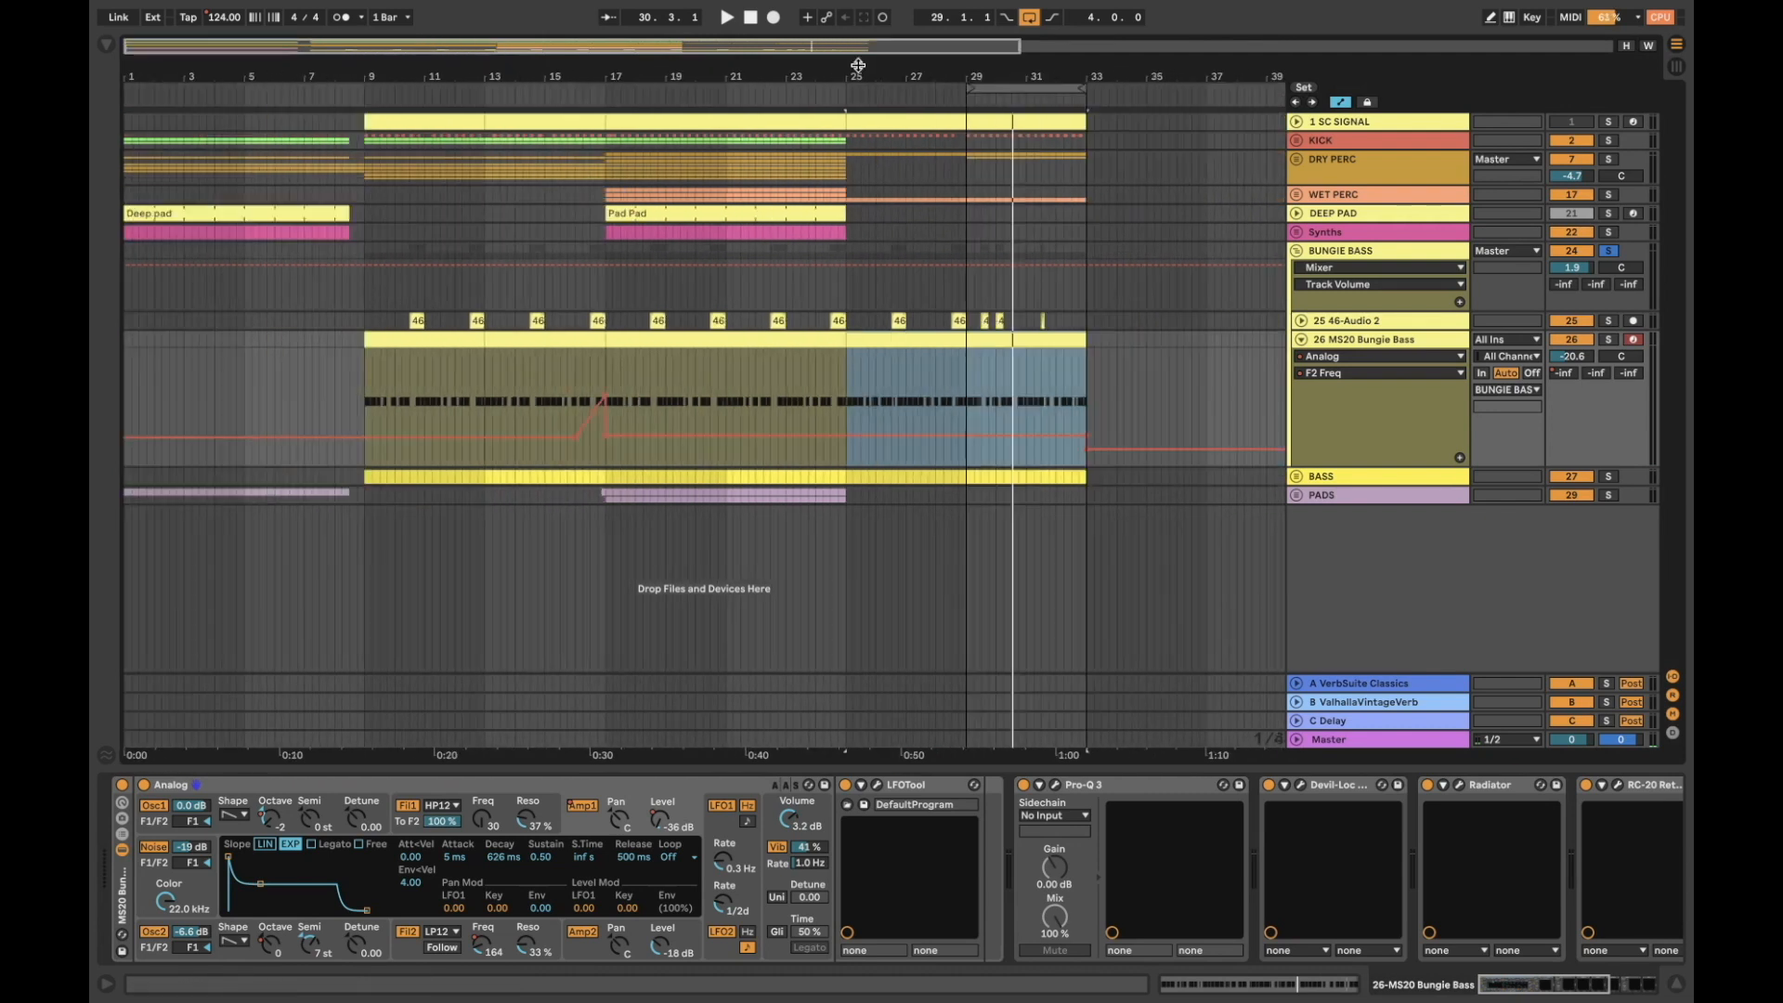
click(620, 344)
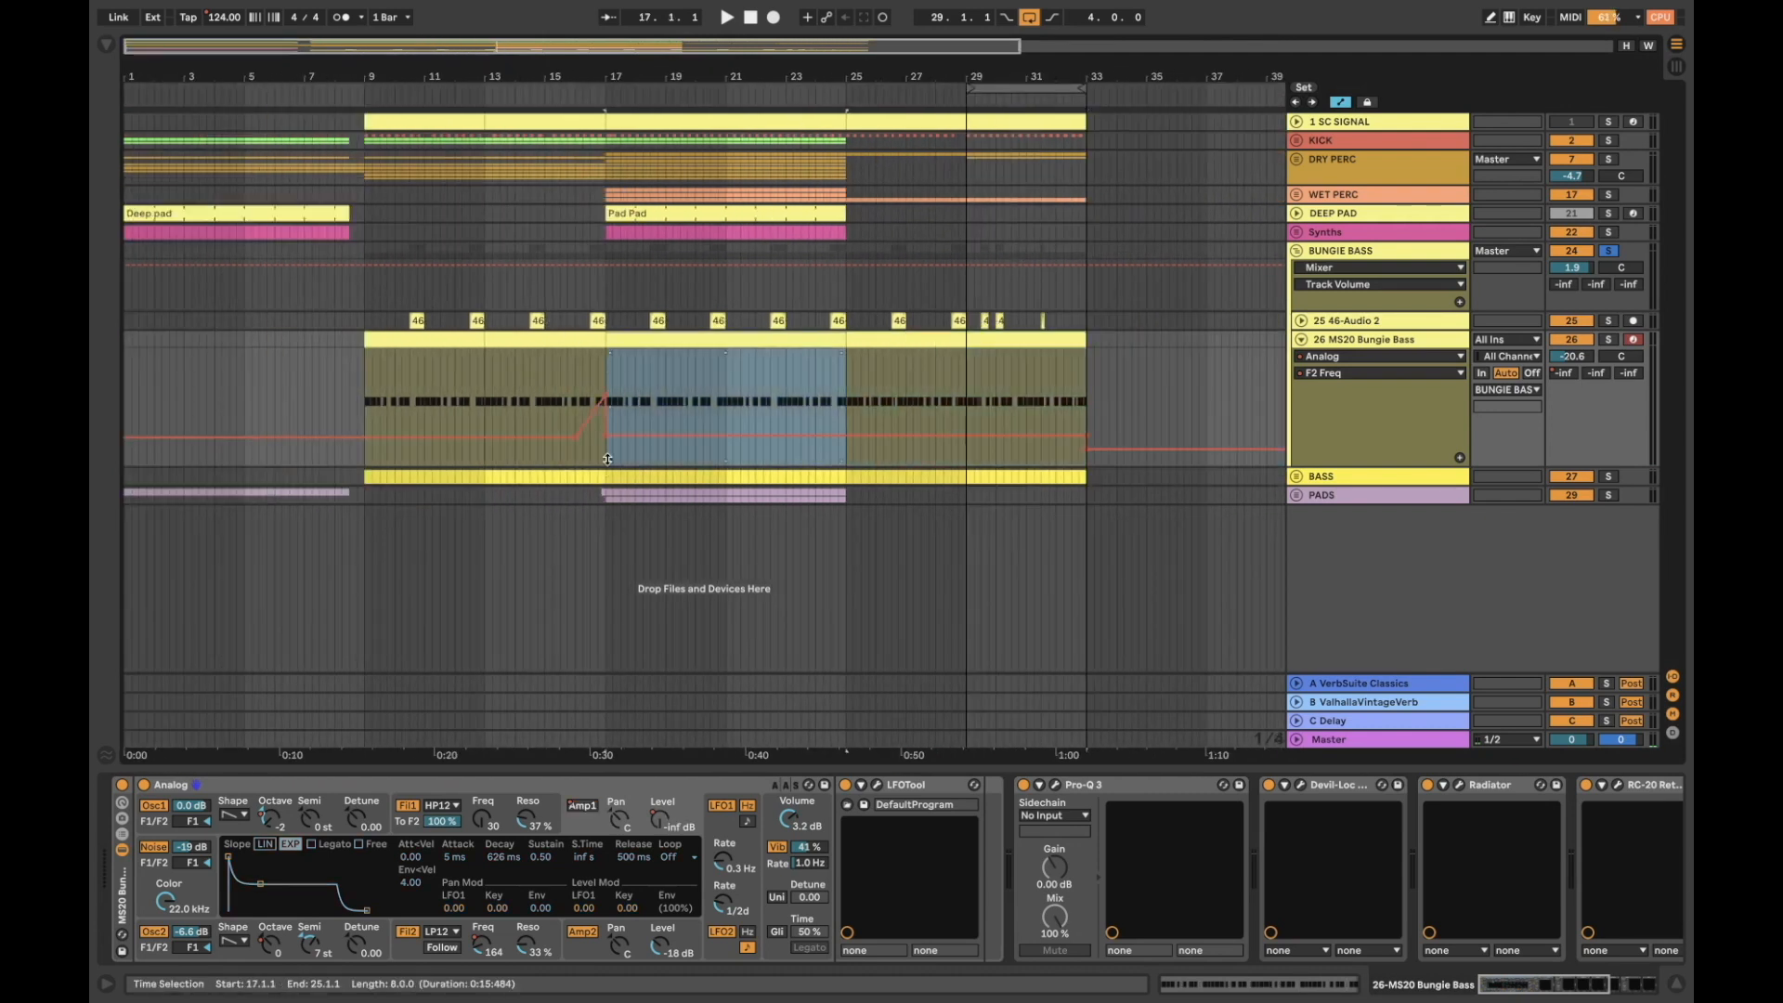
Play the arrangement from just before bar 16 through the F2 Freq automation rise into bar 17
click(567, 464)
key(space)
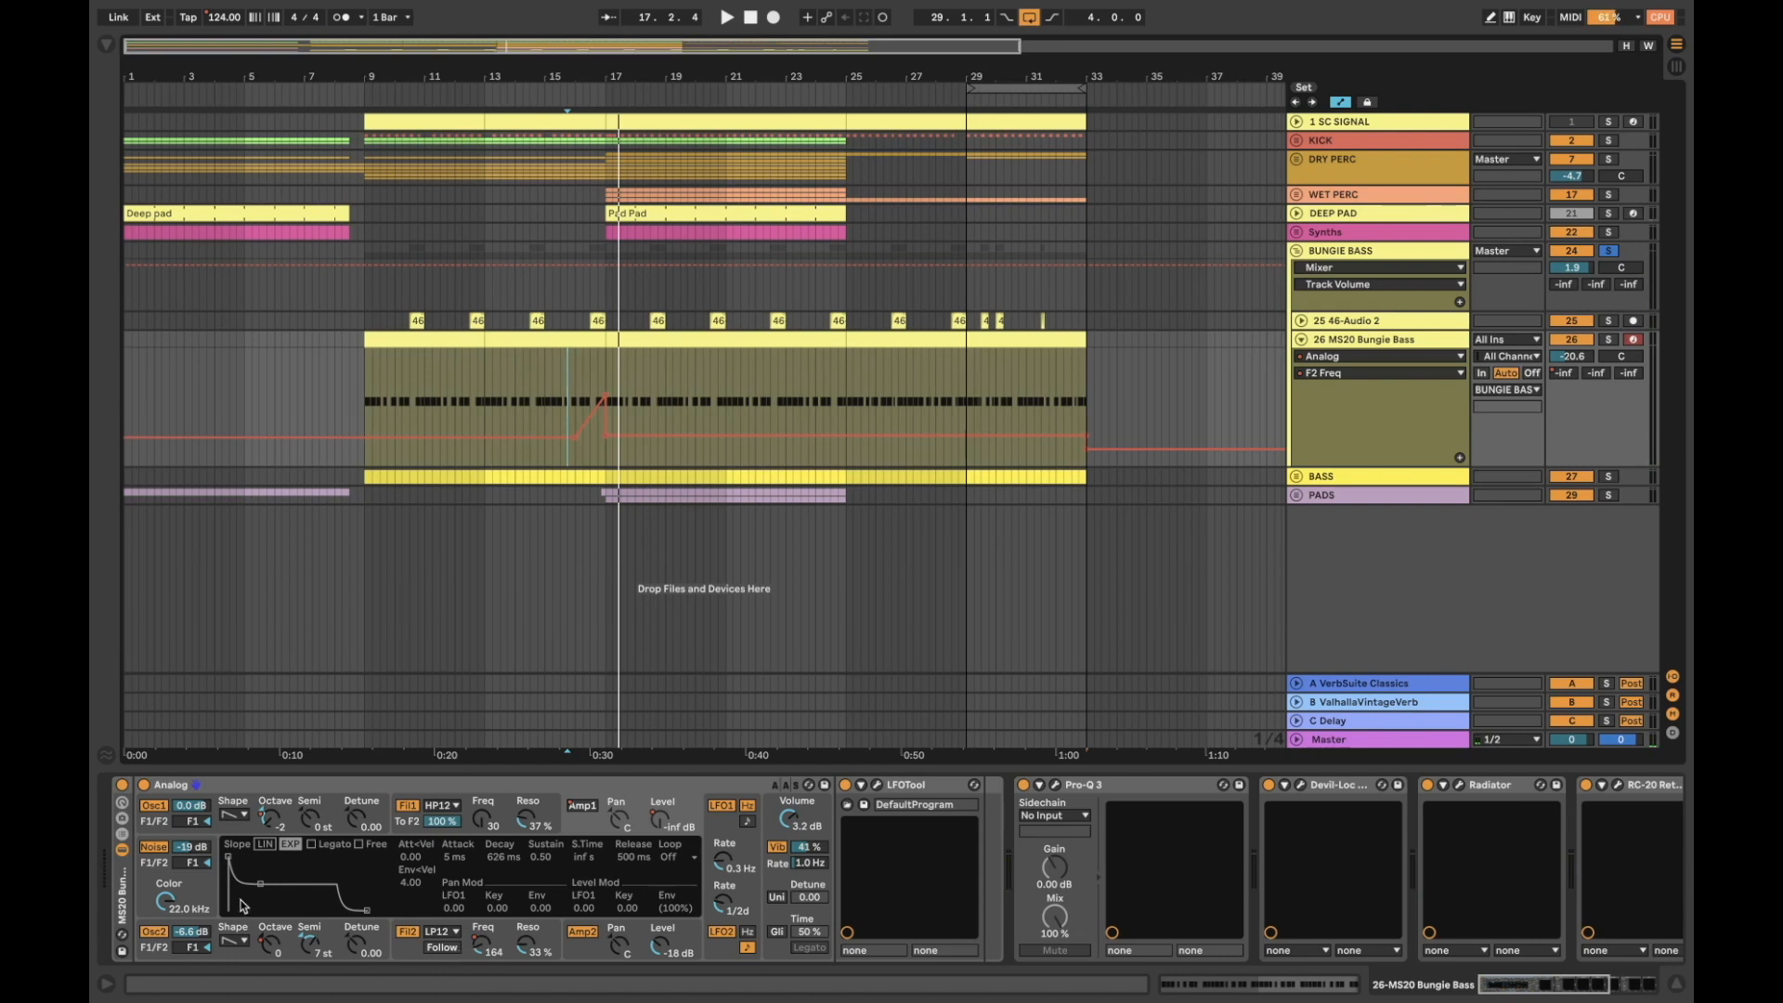
drag(763, 75, 762, 172)
Select bars 17 to 25 on the MS20 Bungie Bass track and display Analog's LFO 2 settings
click(449, 340)
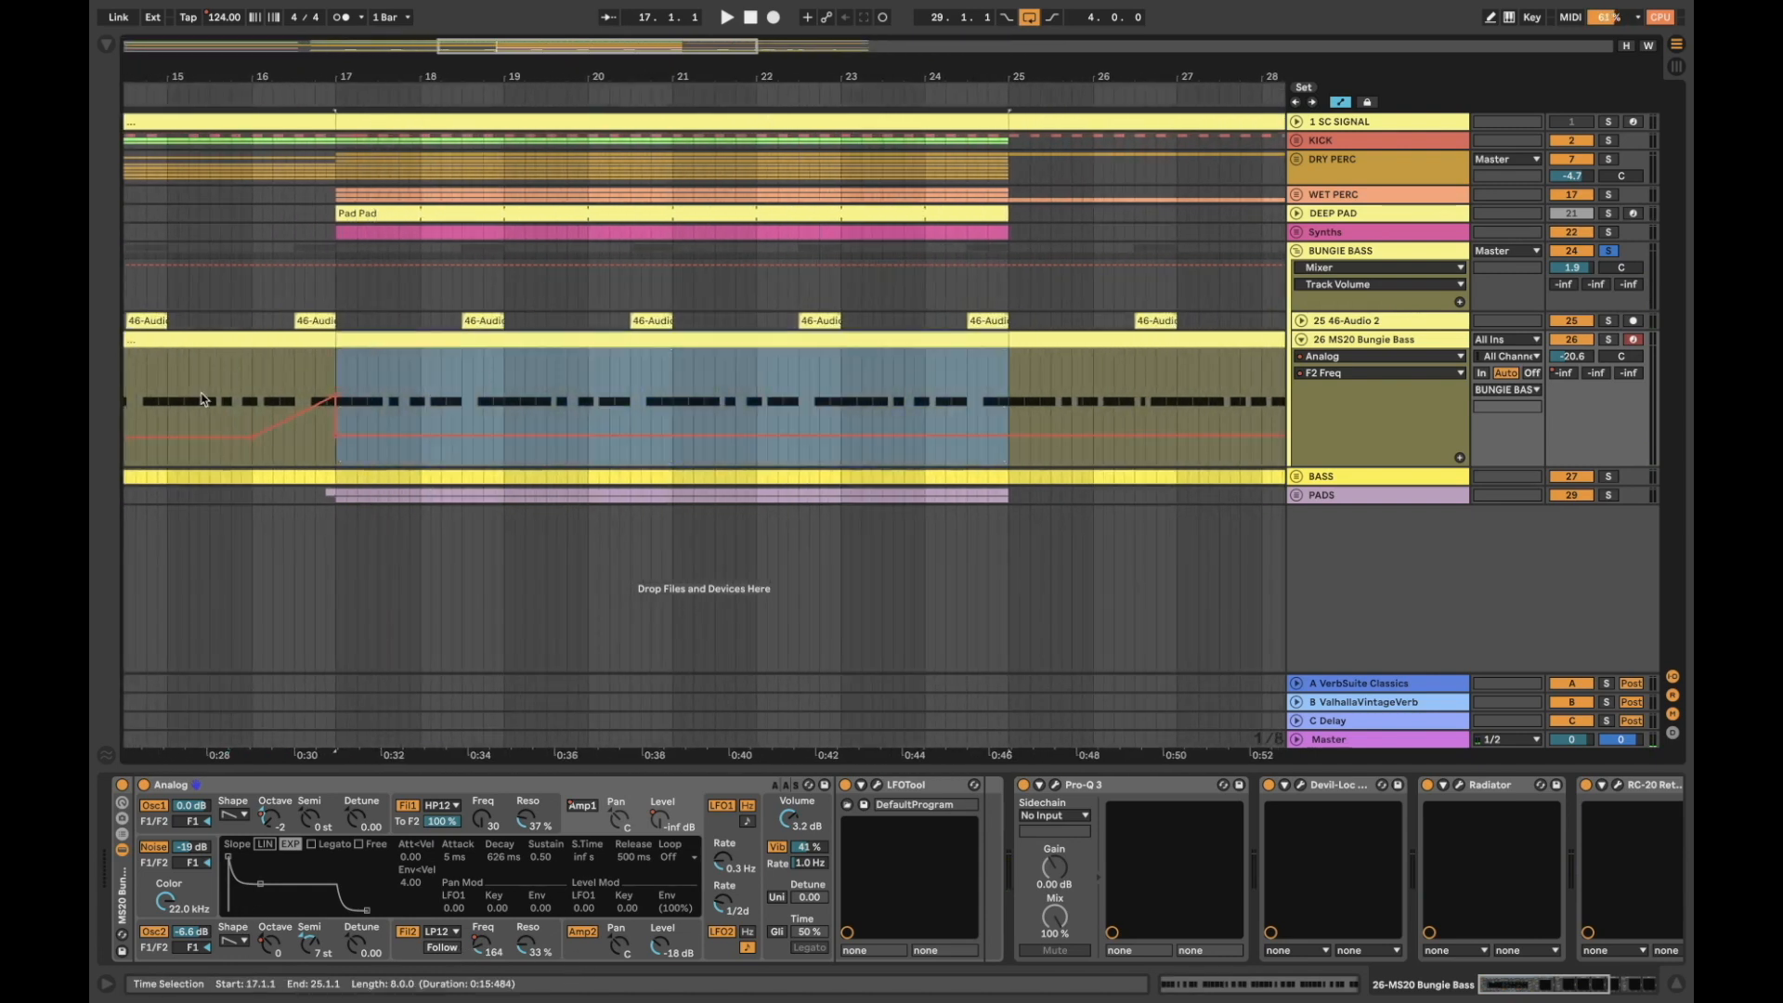
drag(700, 71, 738, 35)
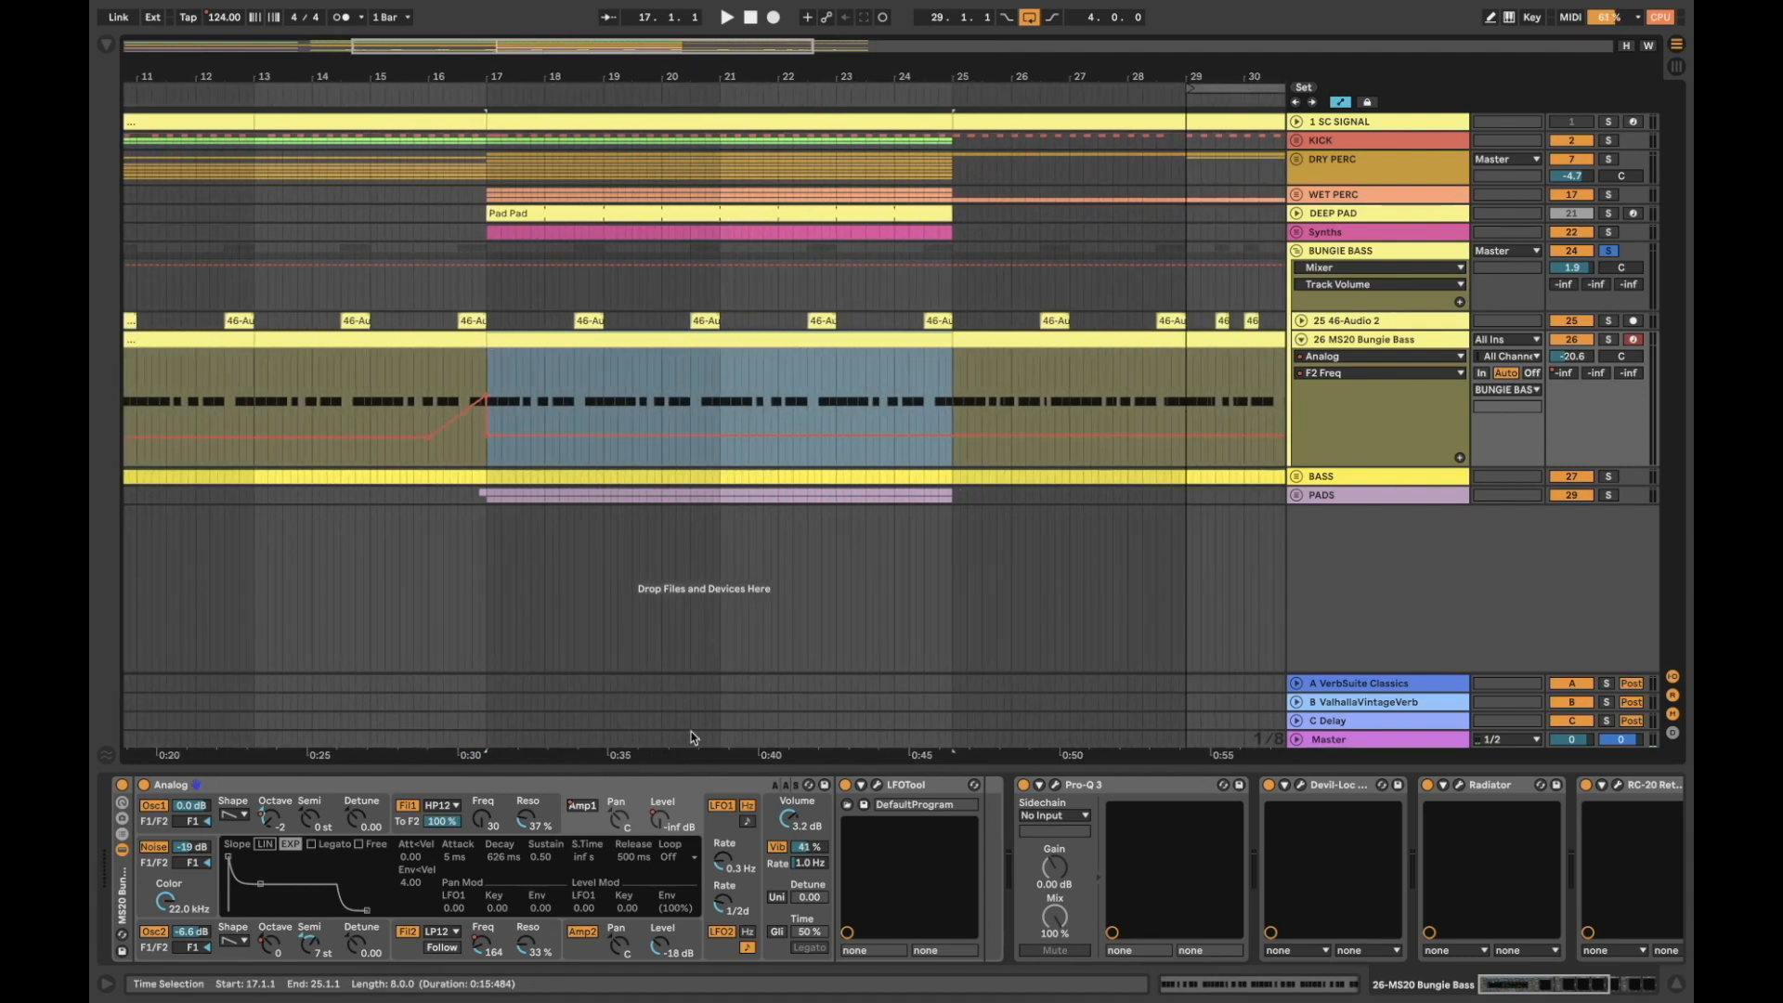
click(724, 834)
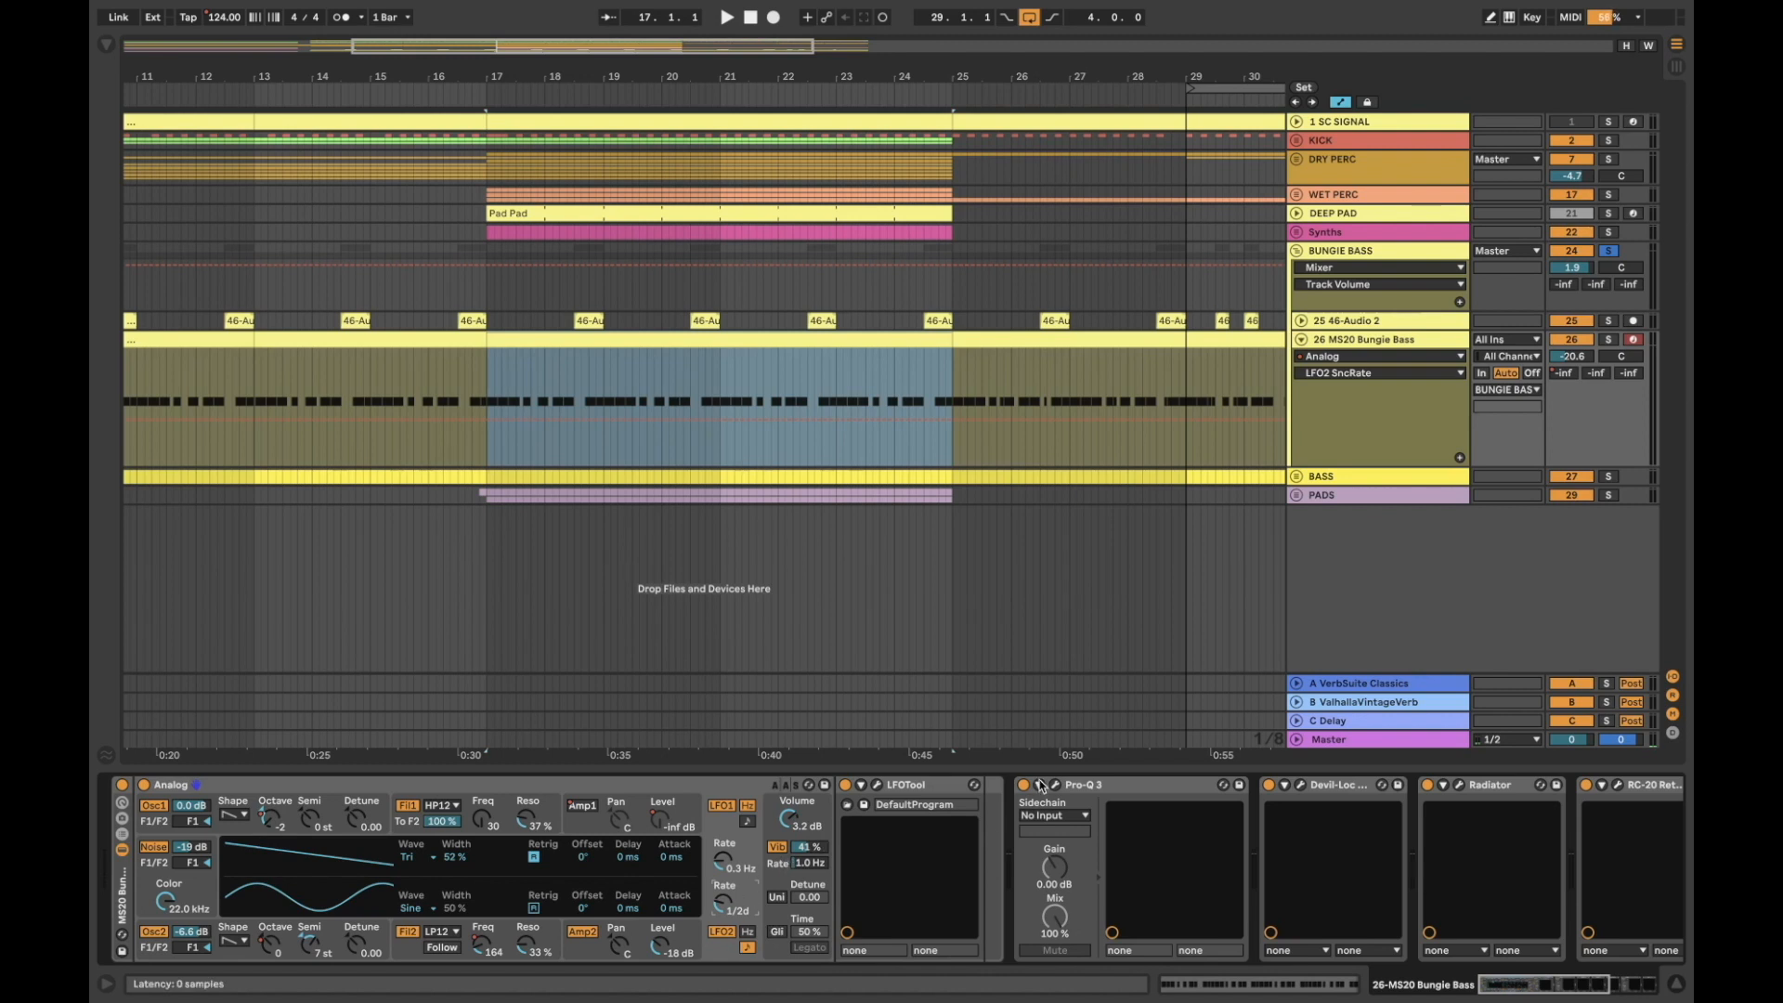
Loop bars 17 to 25 and play them with LFOTool switched off
click(937, 789)
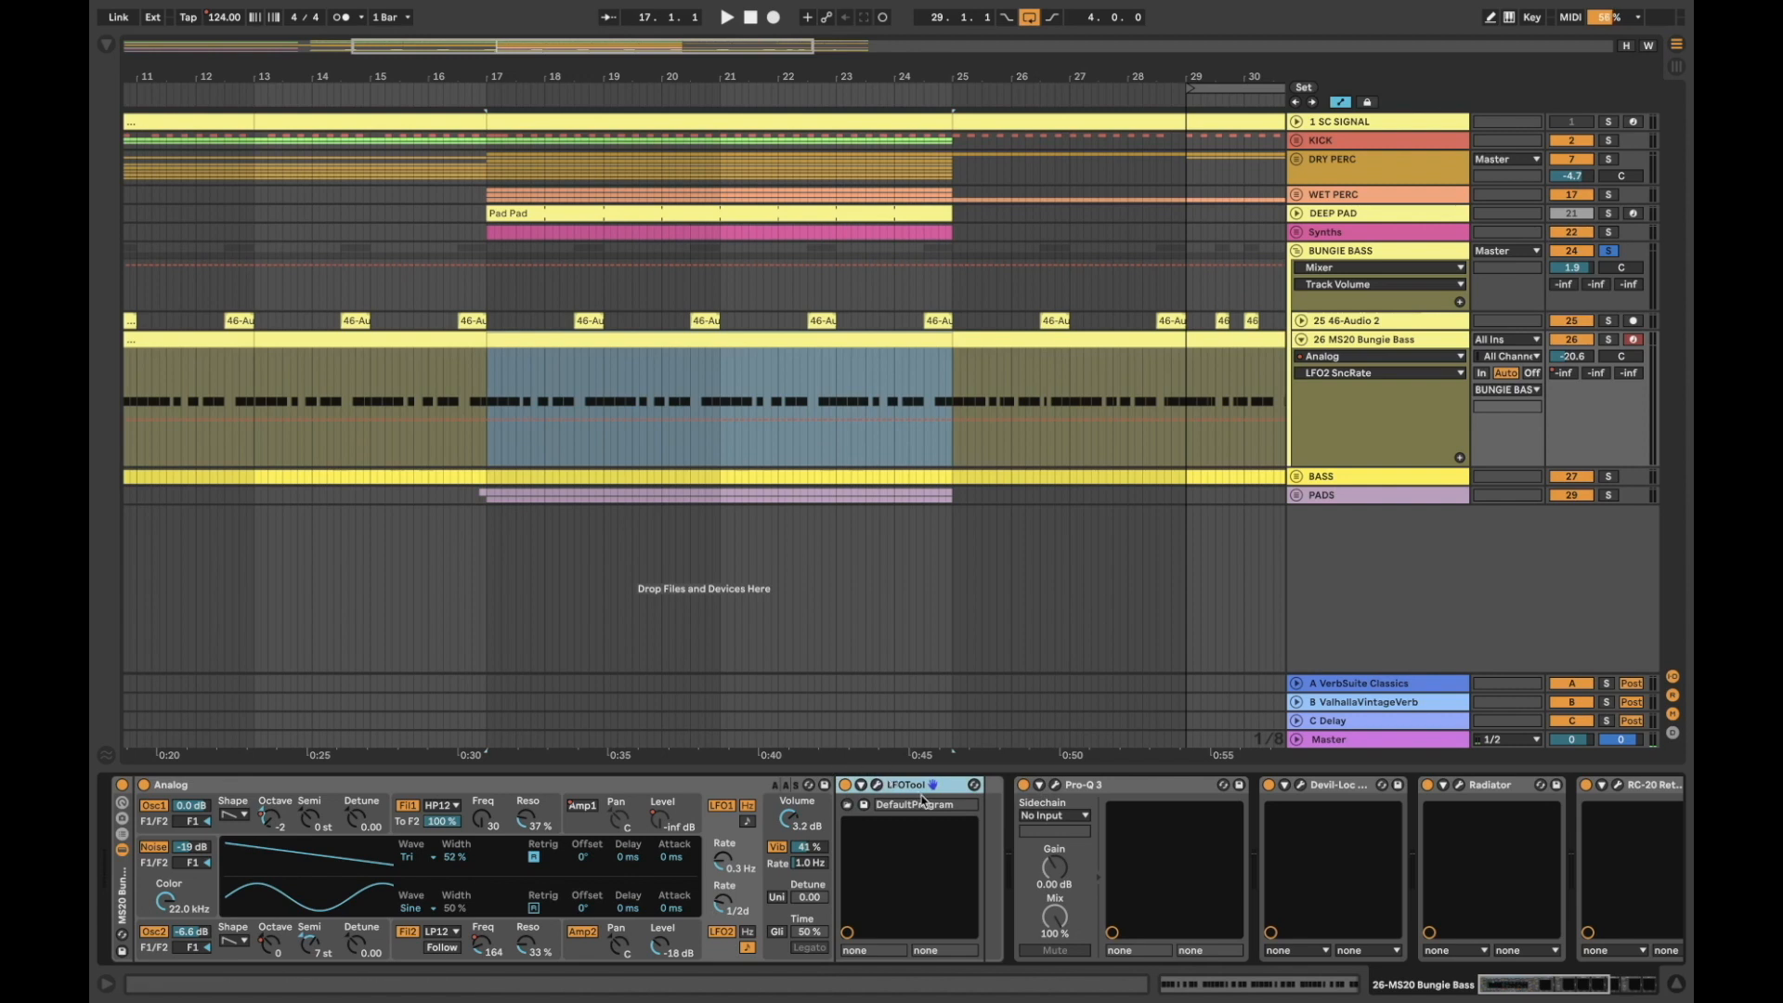
key(ctrl+l)
click(847, 785)
key(space)
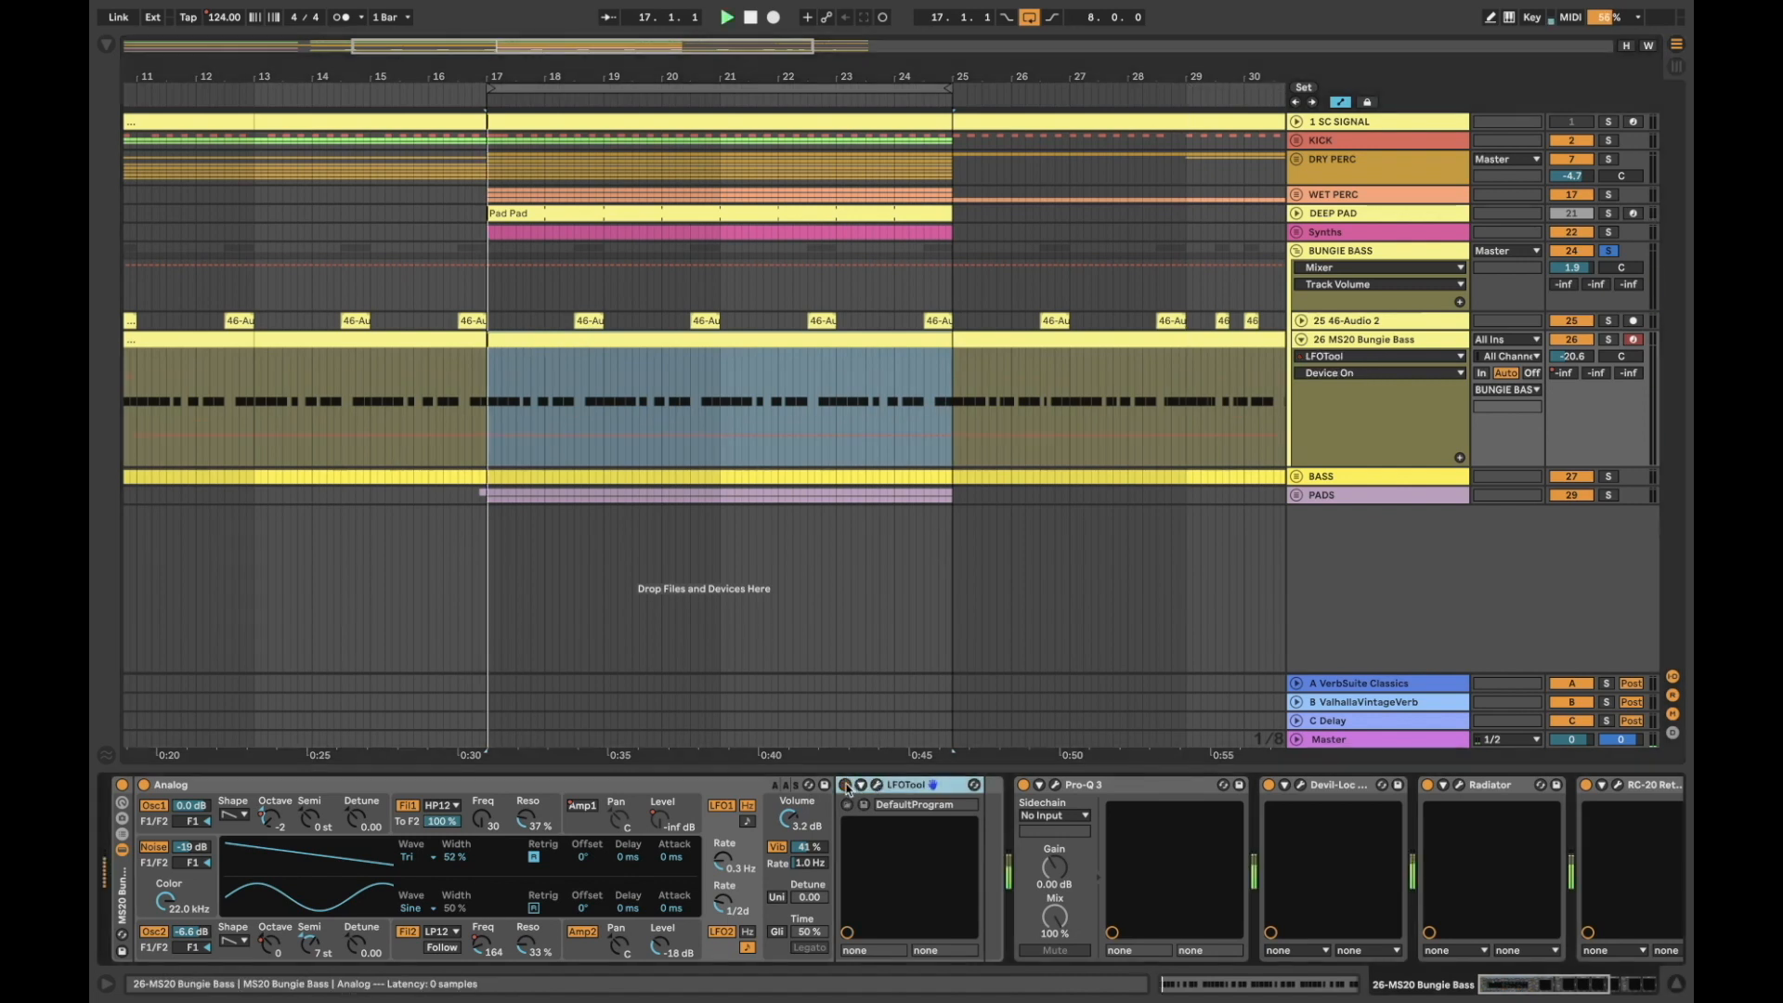
Switch off Pro-Q 3, Devil-Loc Deluxe, Radiator, RC-20 Retro Color, soothe2 and Inf EQ one after another during playback
scroll(1126, 788, right, 4)
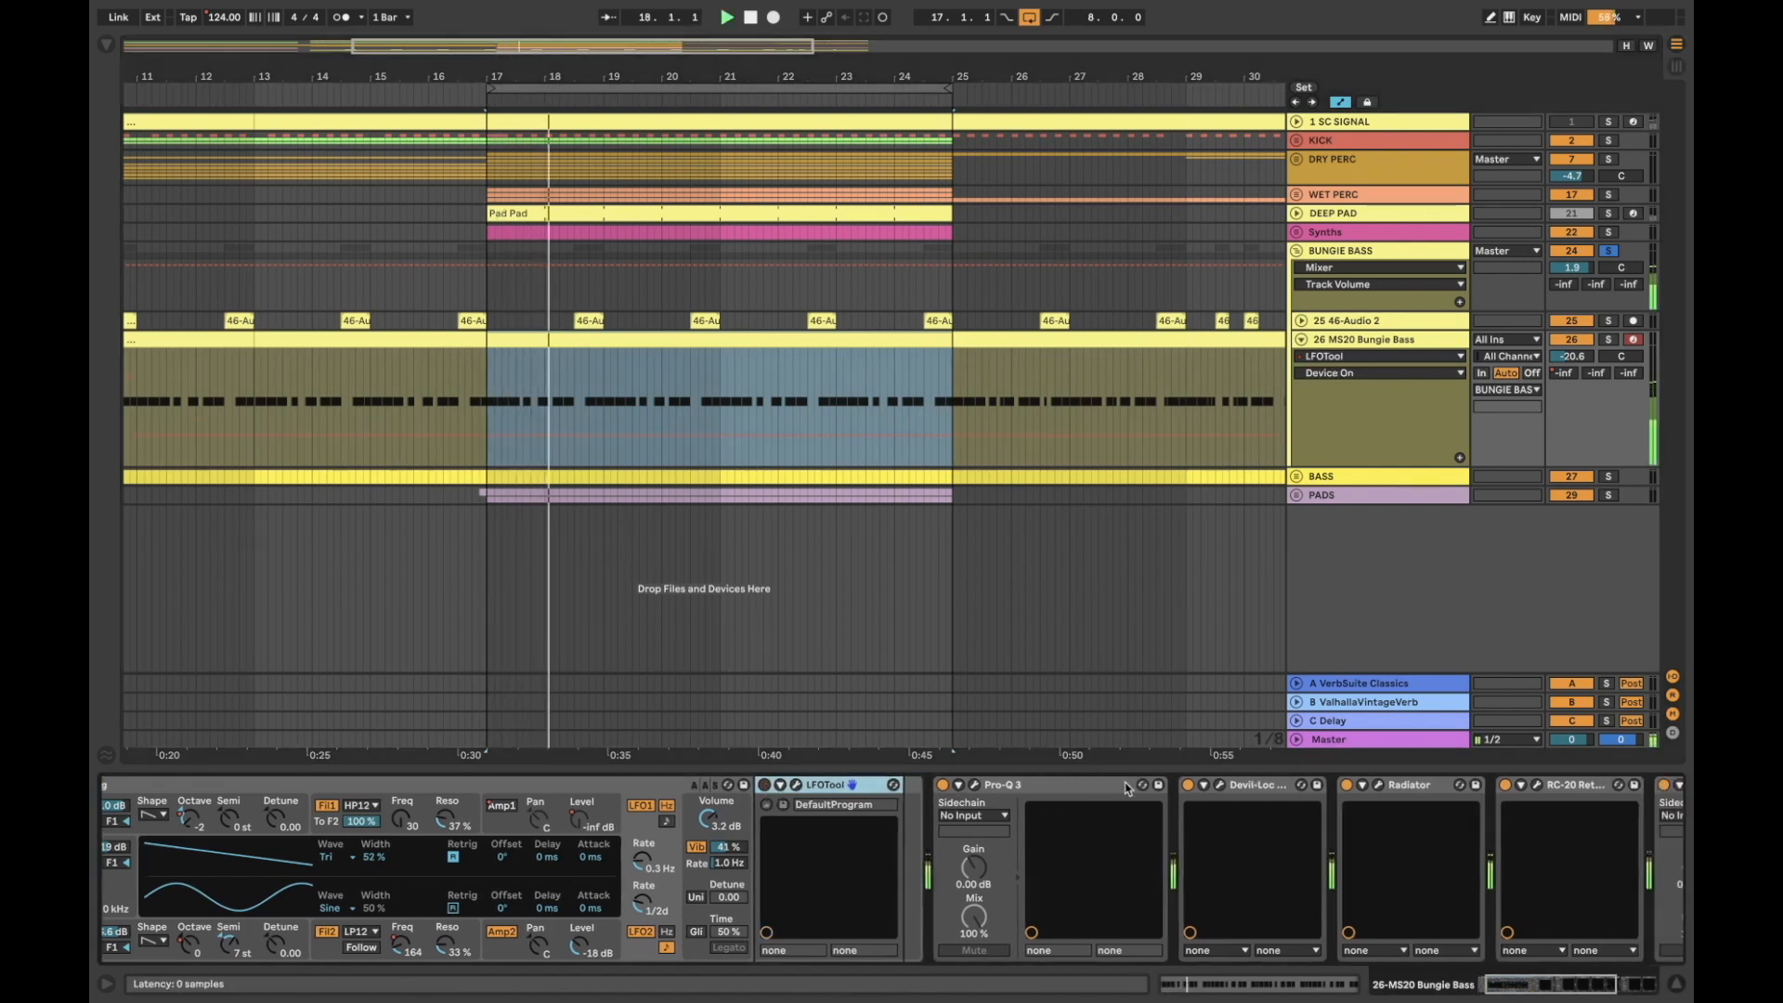
click(815, 785)
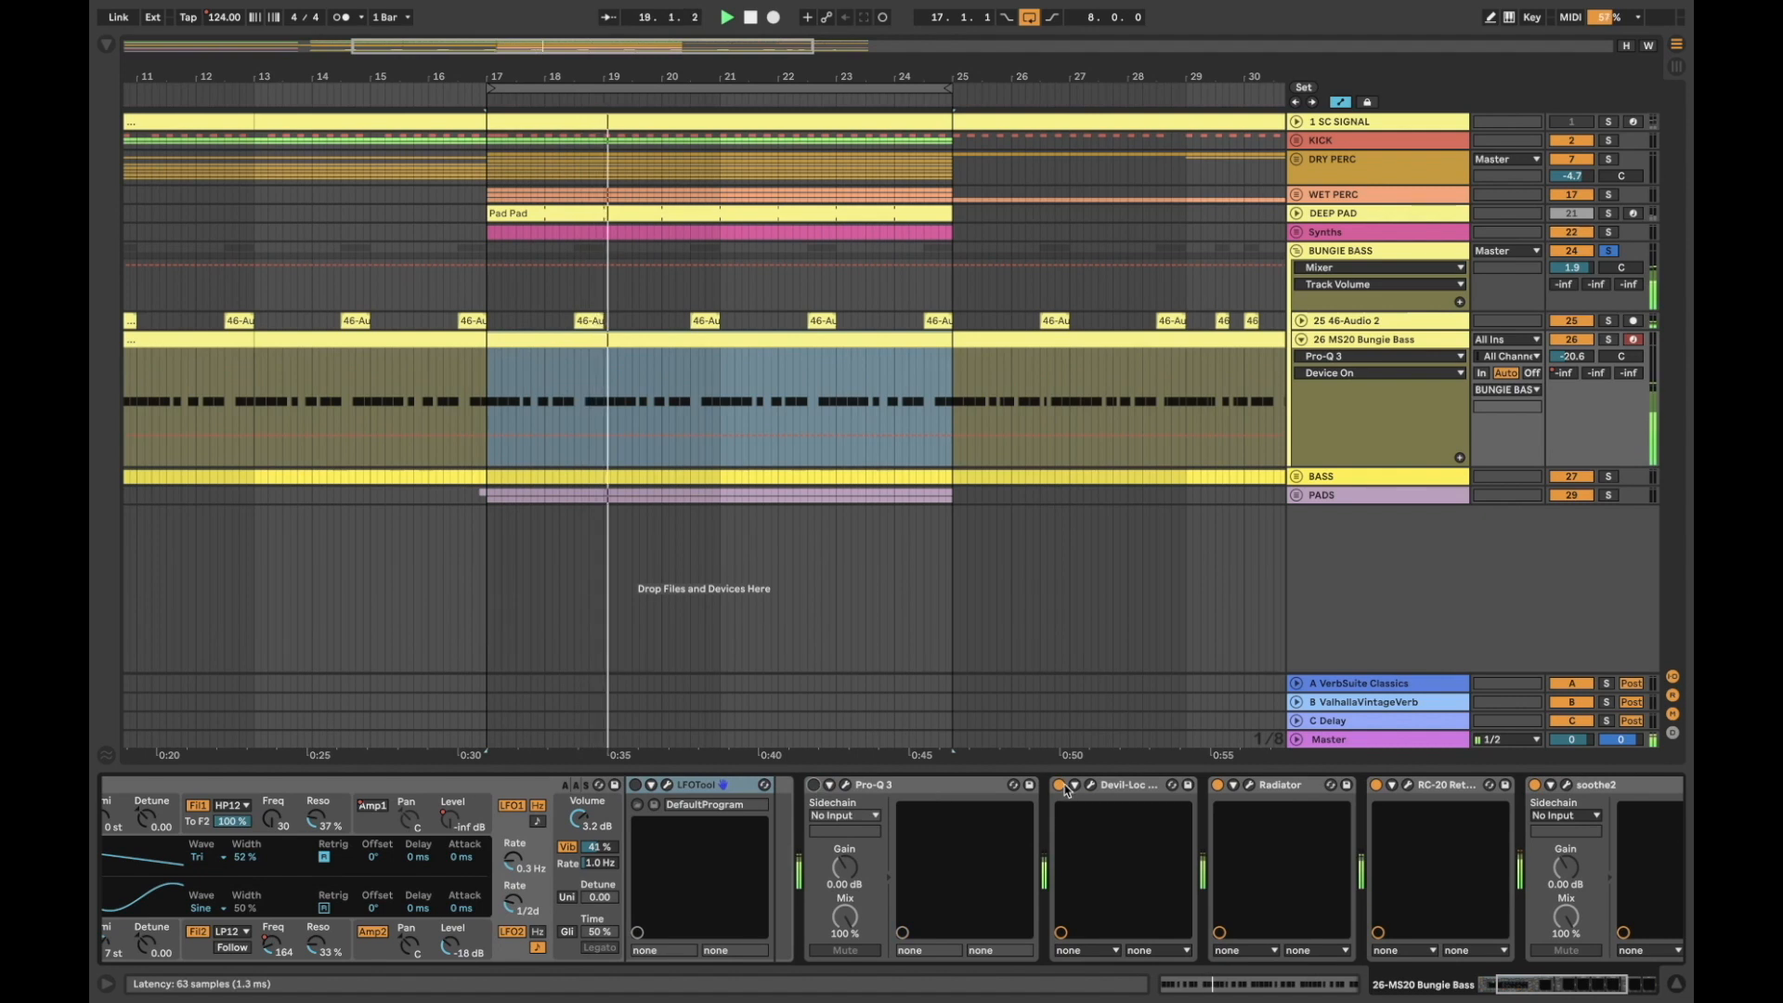
click(1218, 785)
click(1377, 784)
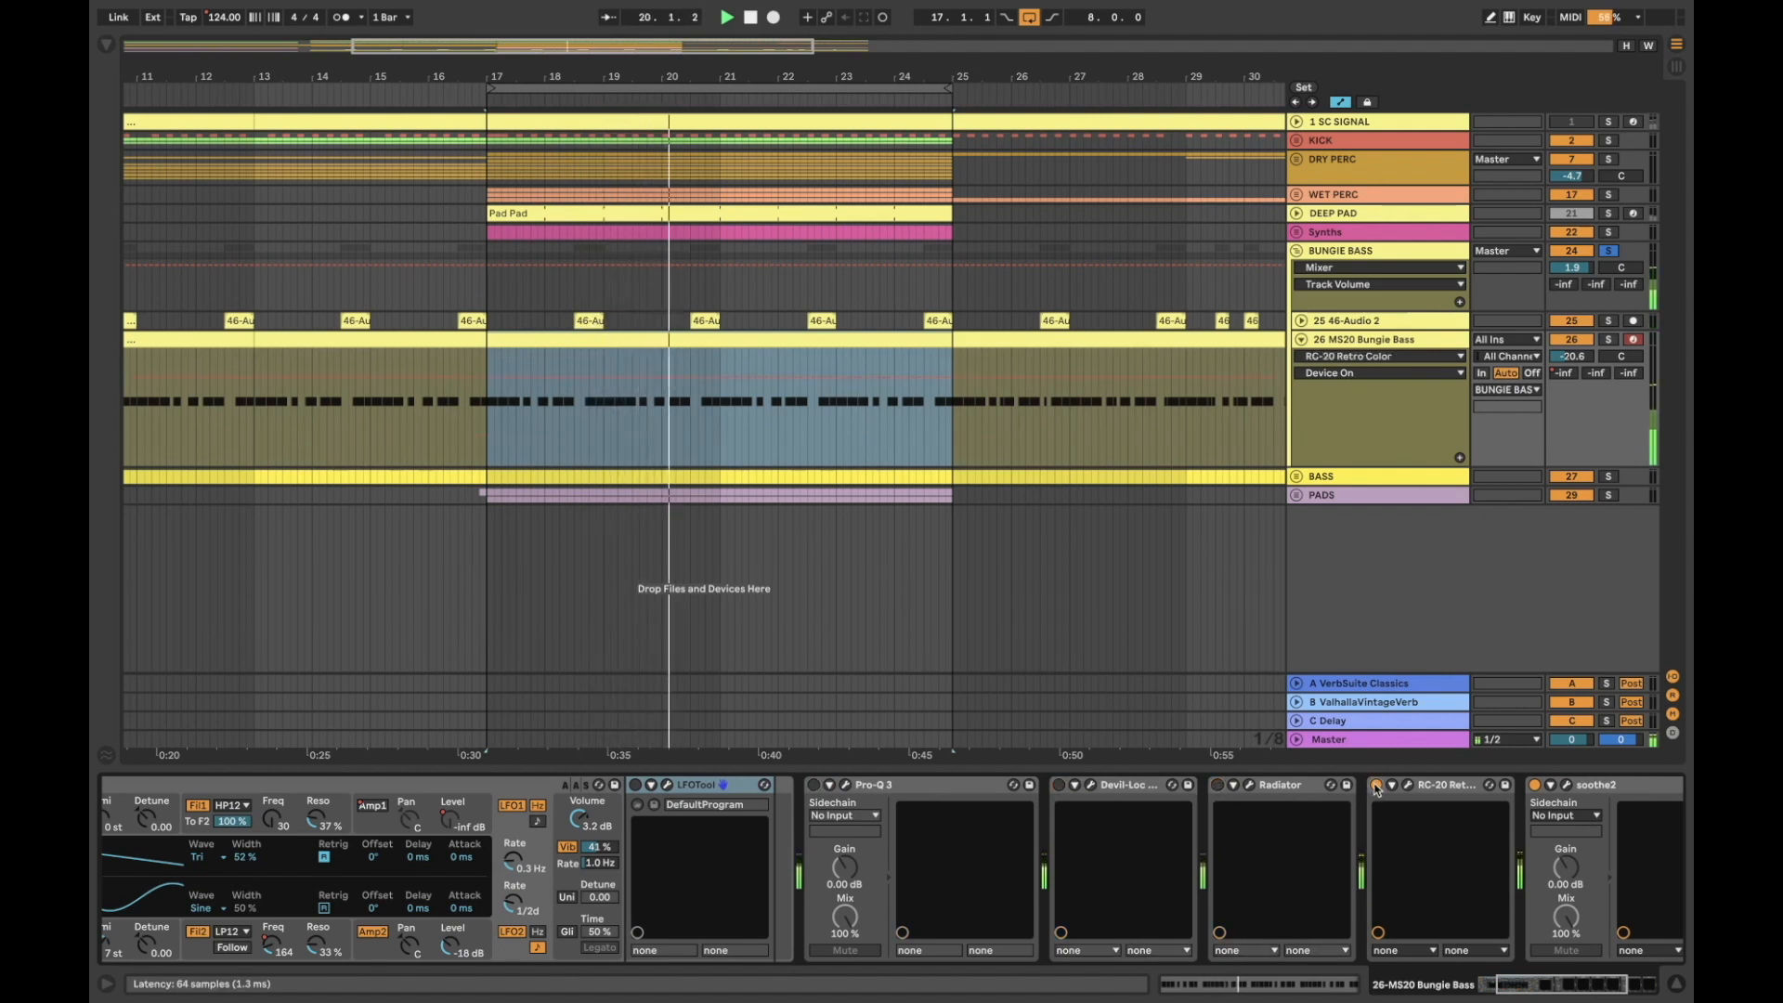
click(1535, 784)
scroll(1445, 839, right, 4)
click(1437, 785)
scroll(1327, 865, left, 5)
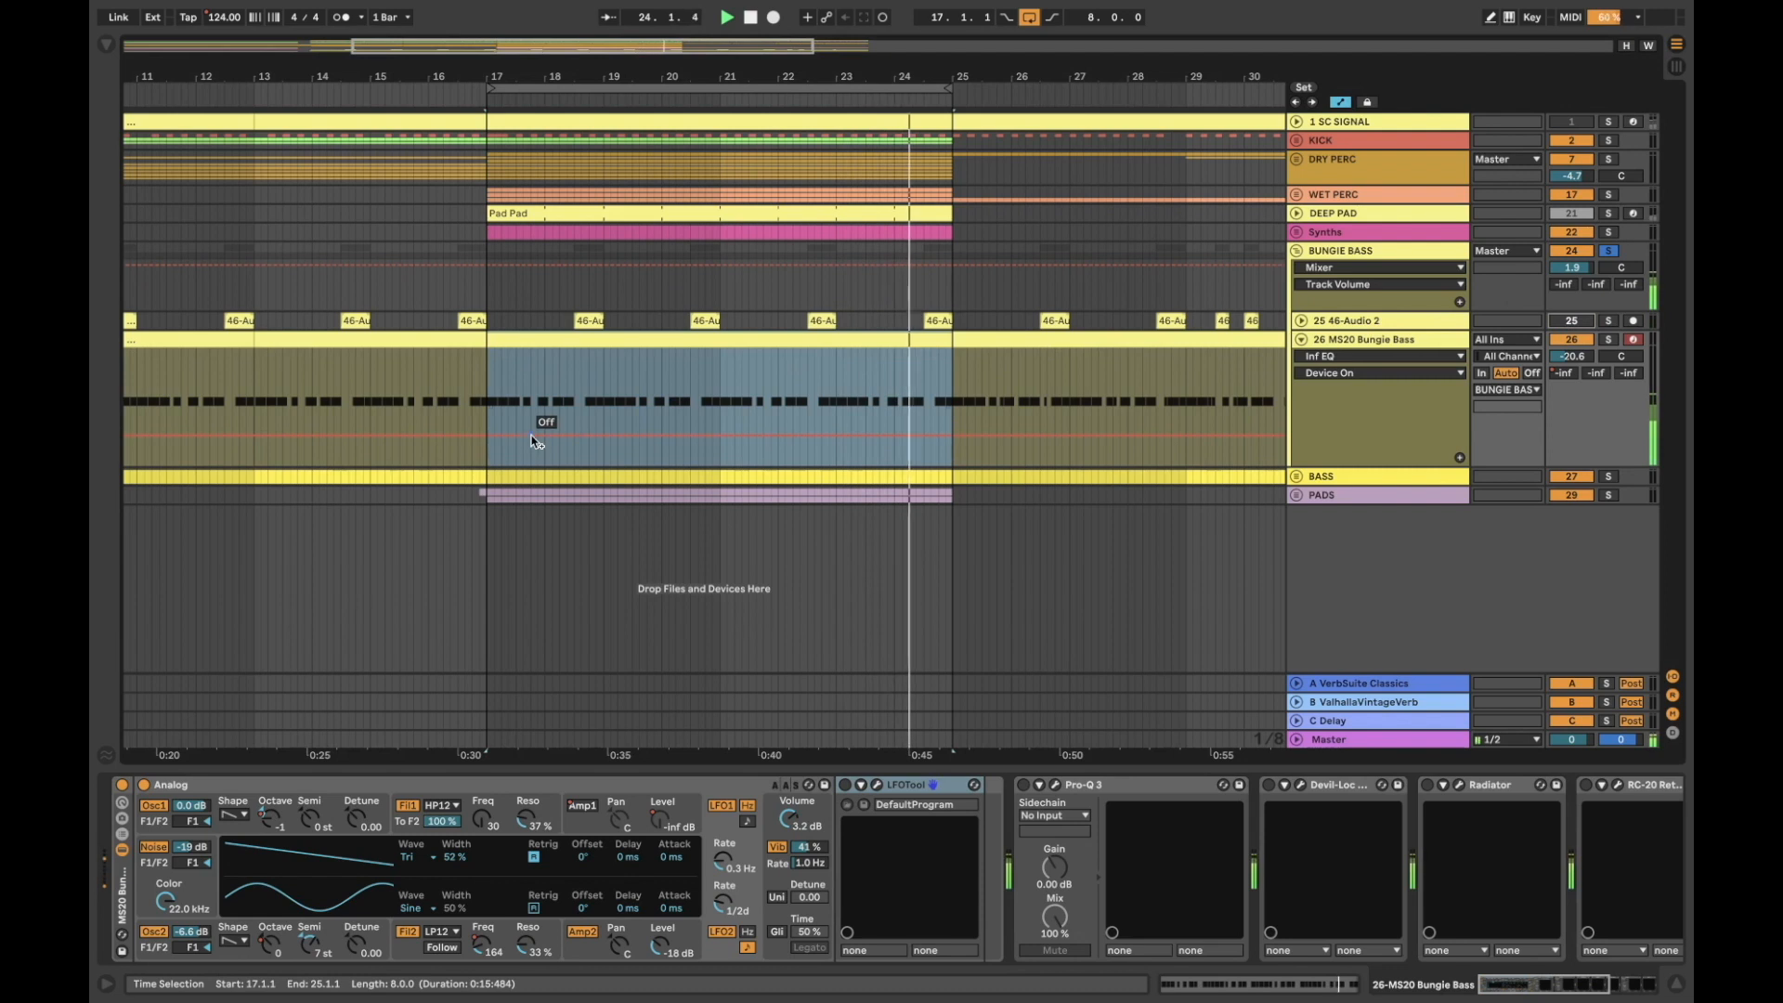
Open the MS20 Bungie Bass MIDI clip and examine the rhythm of its F#2 notes up close
double_click(655, 334)
click(737, 731)
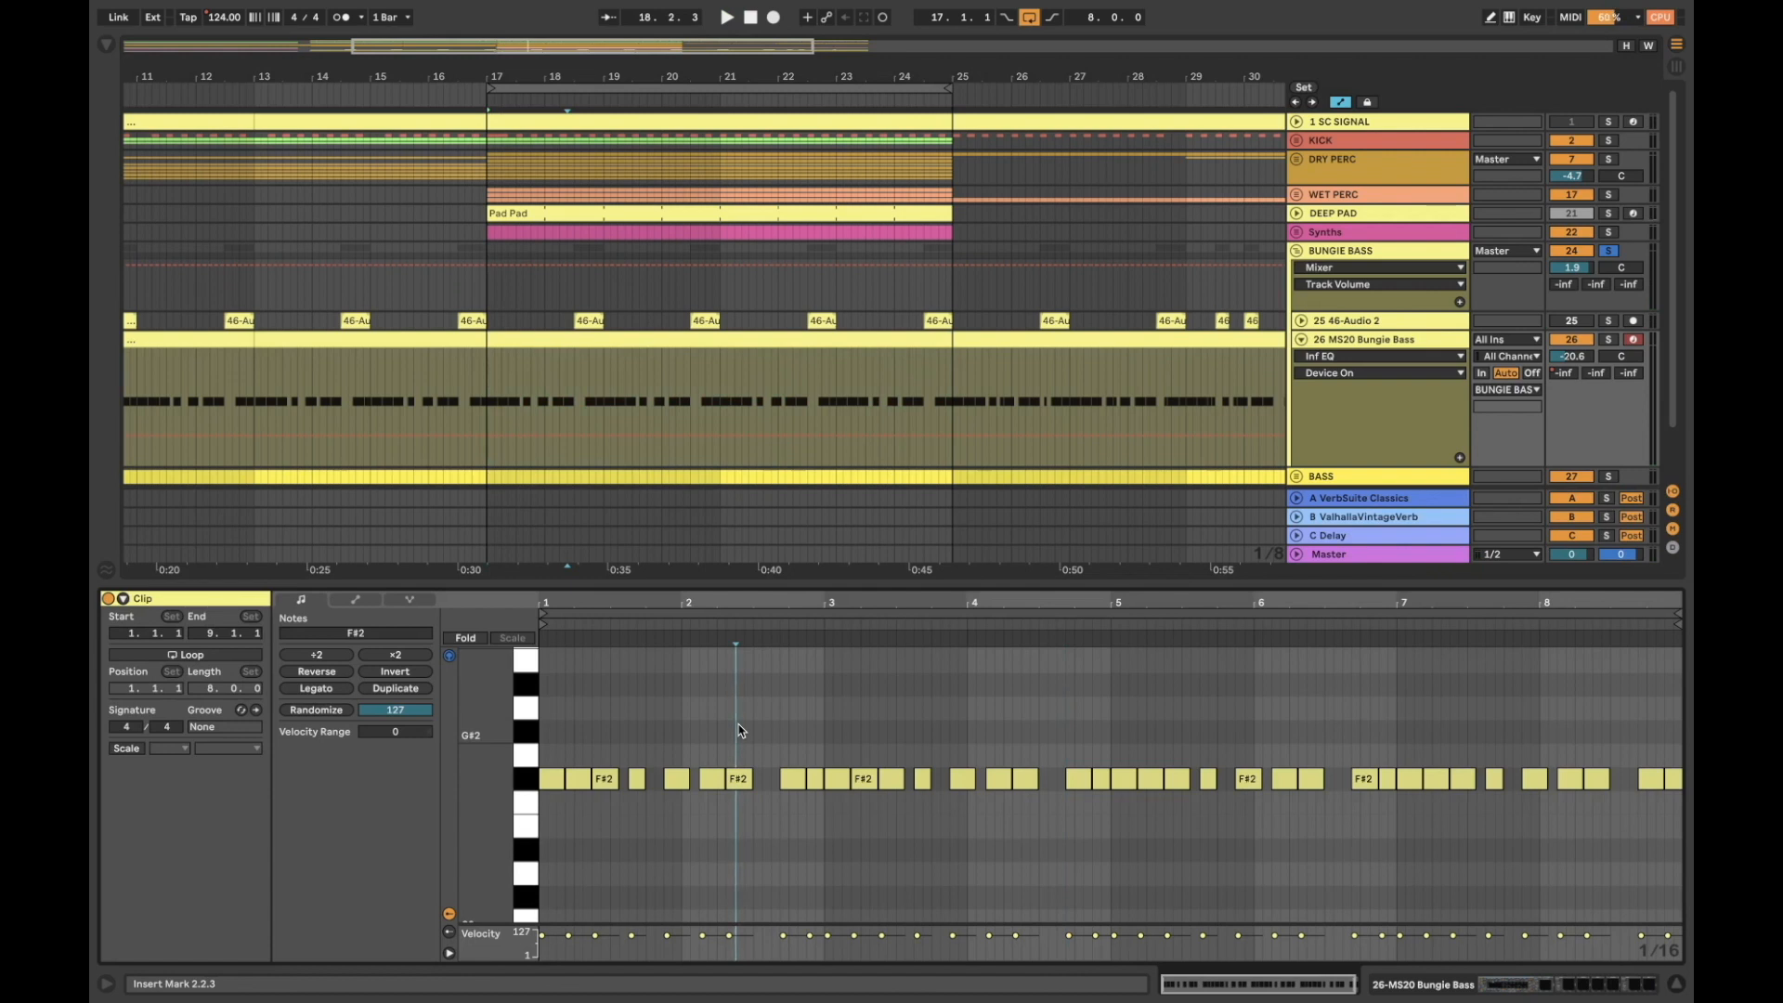
scroll(664, 754, up, 8)
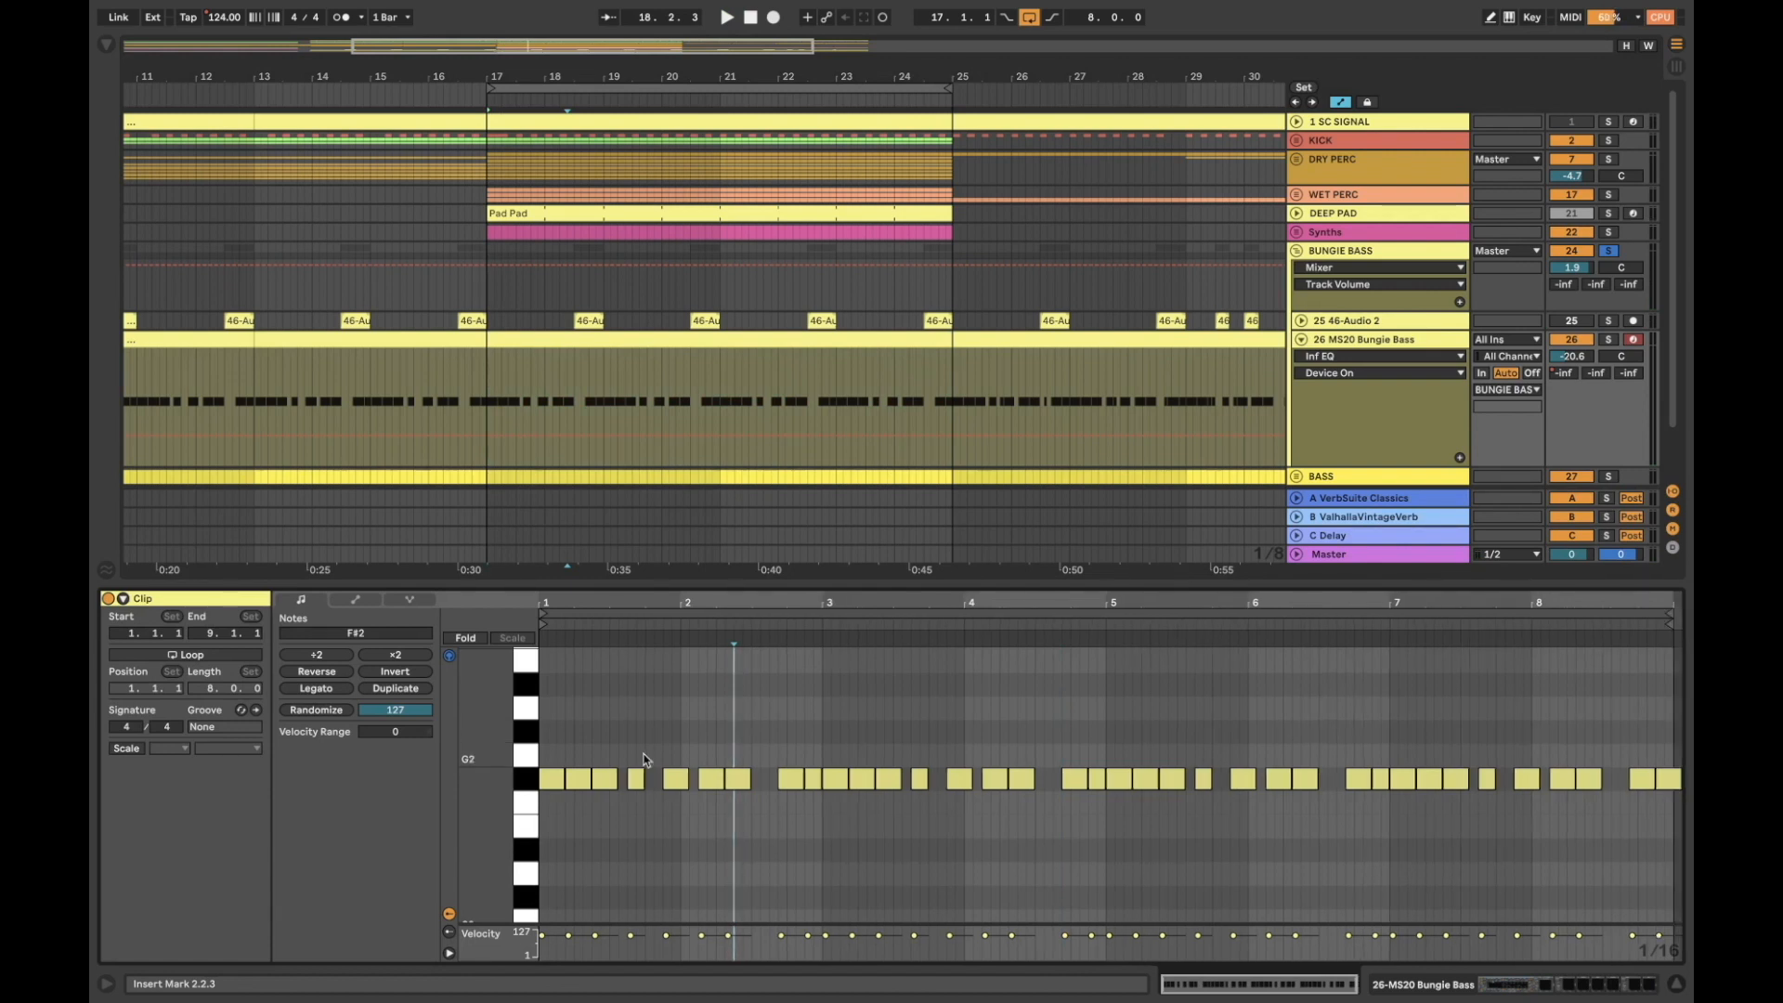
scroll(643, 759, down, 1)
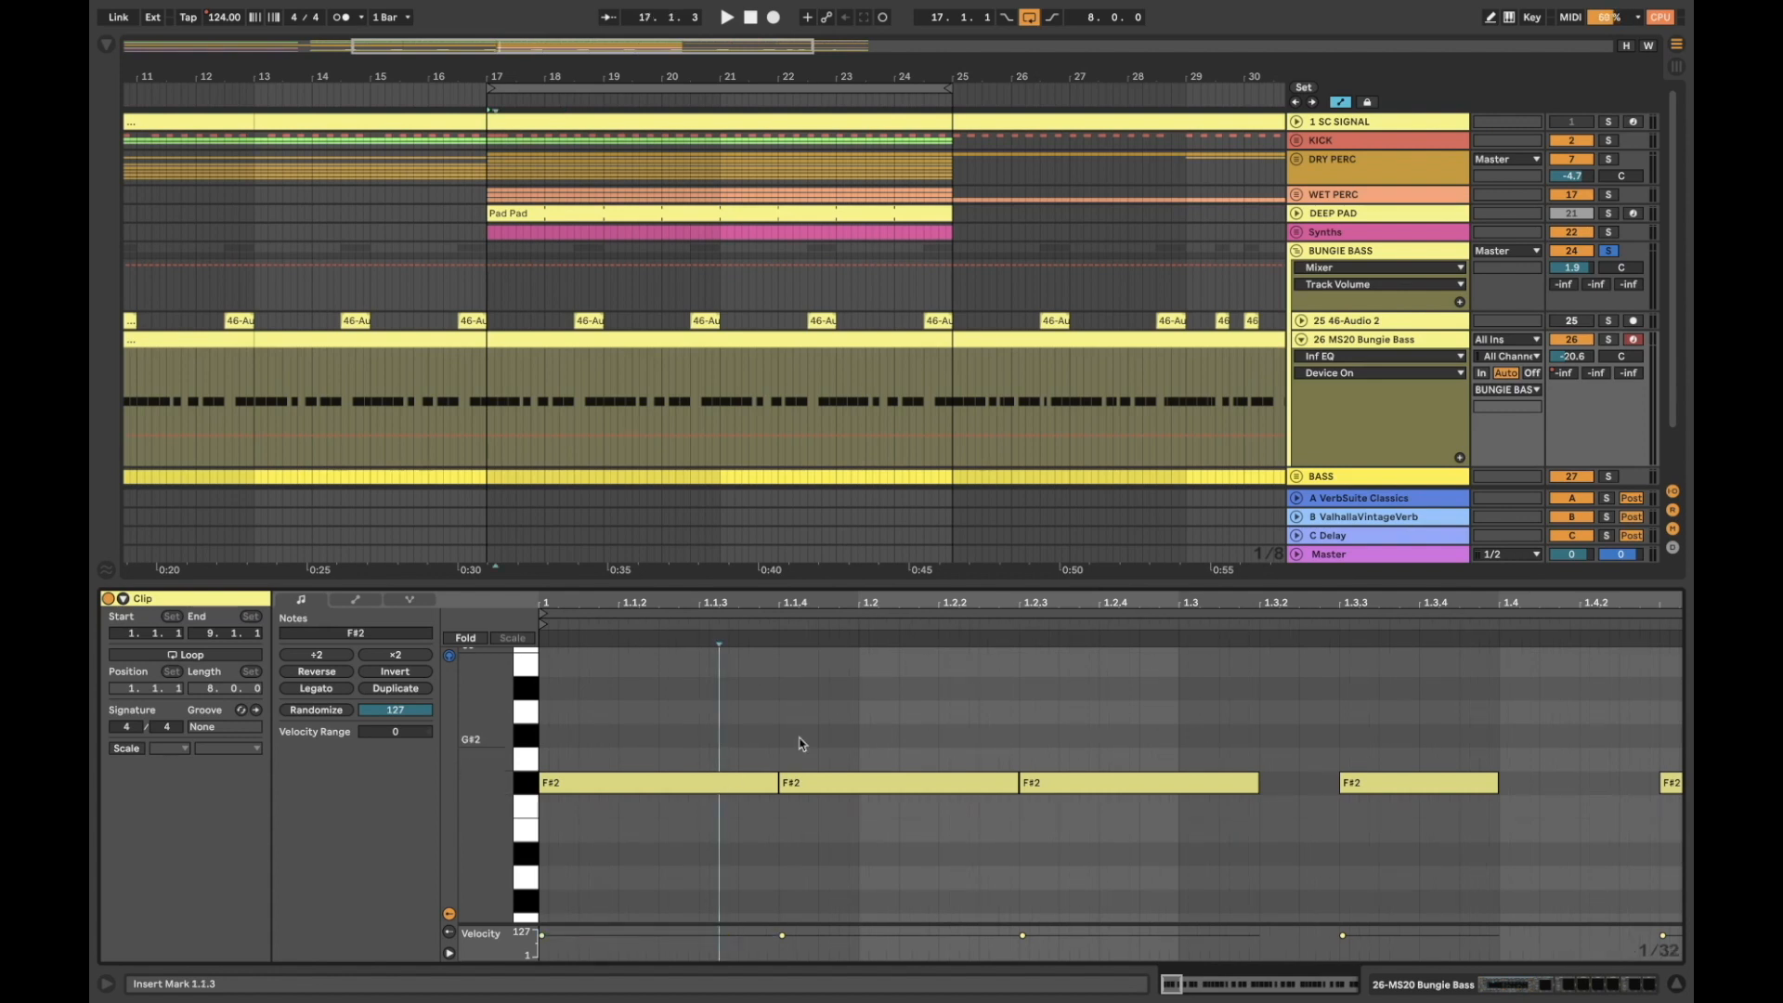
drag(954, 603, 954, 543)
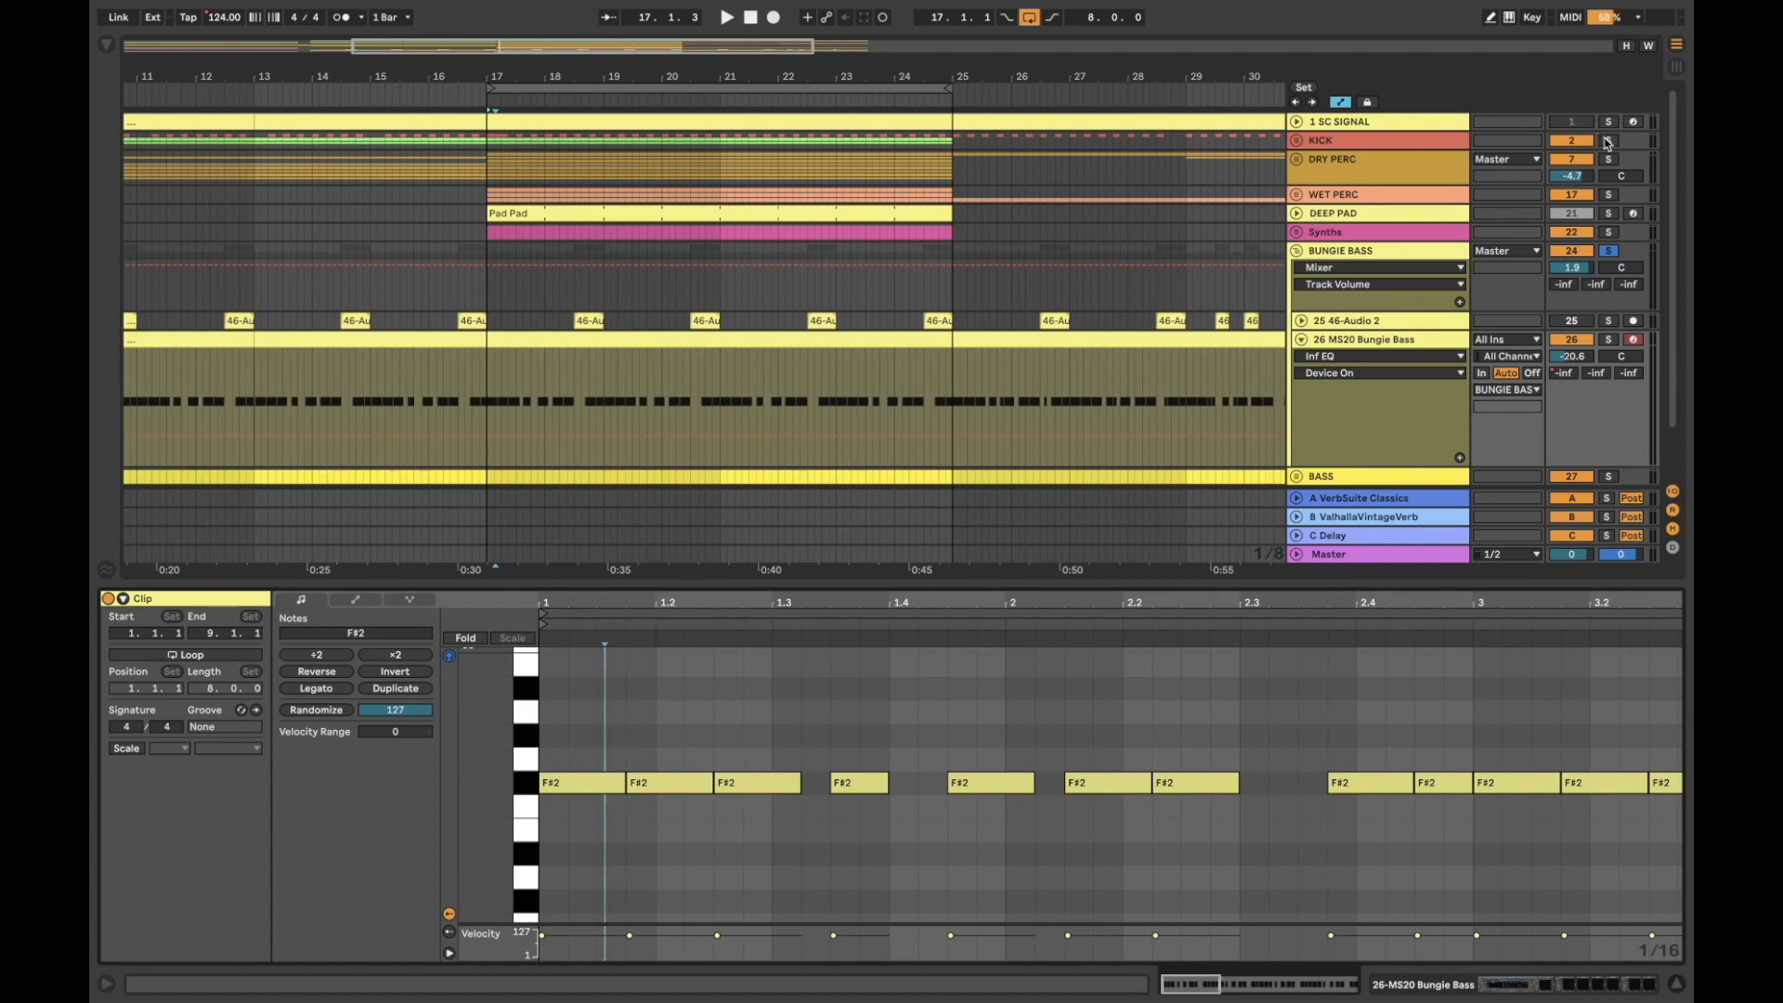
Solo the kick together with the bass group and play the loop while following the clip's notes
click(1608, 141)
key(space)
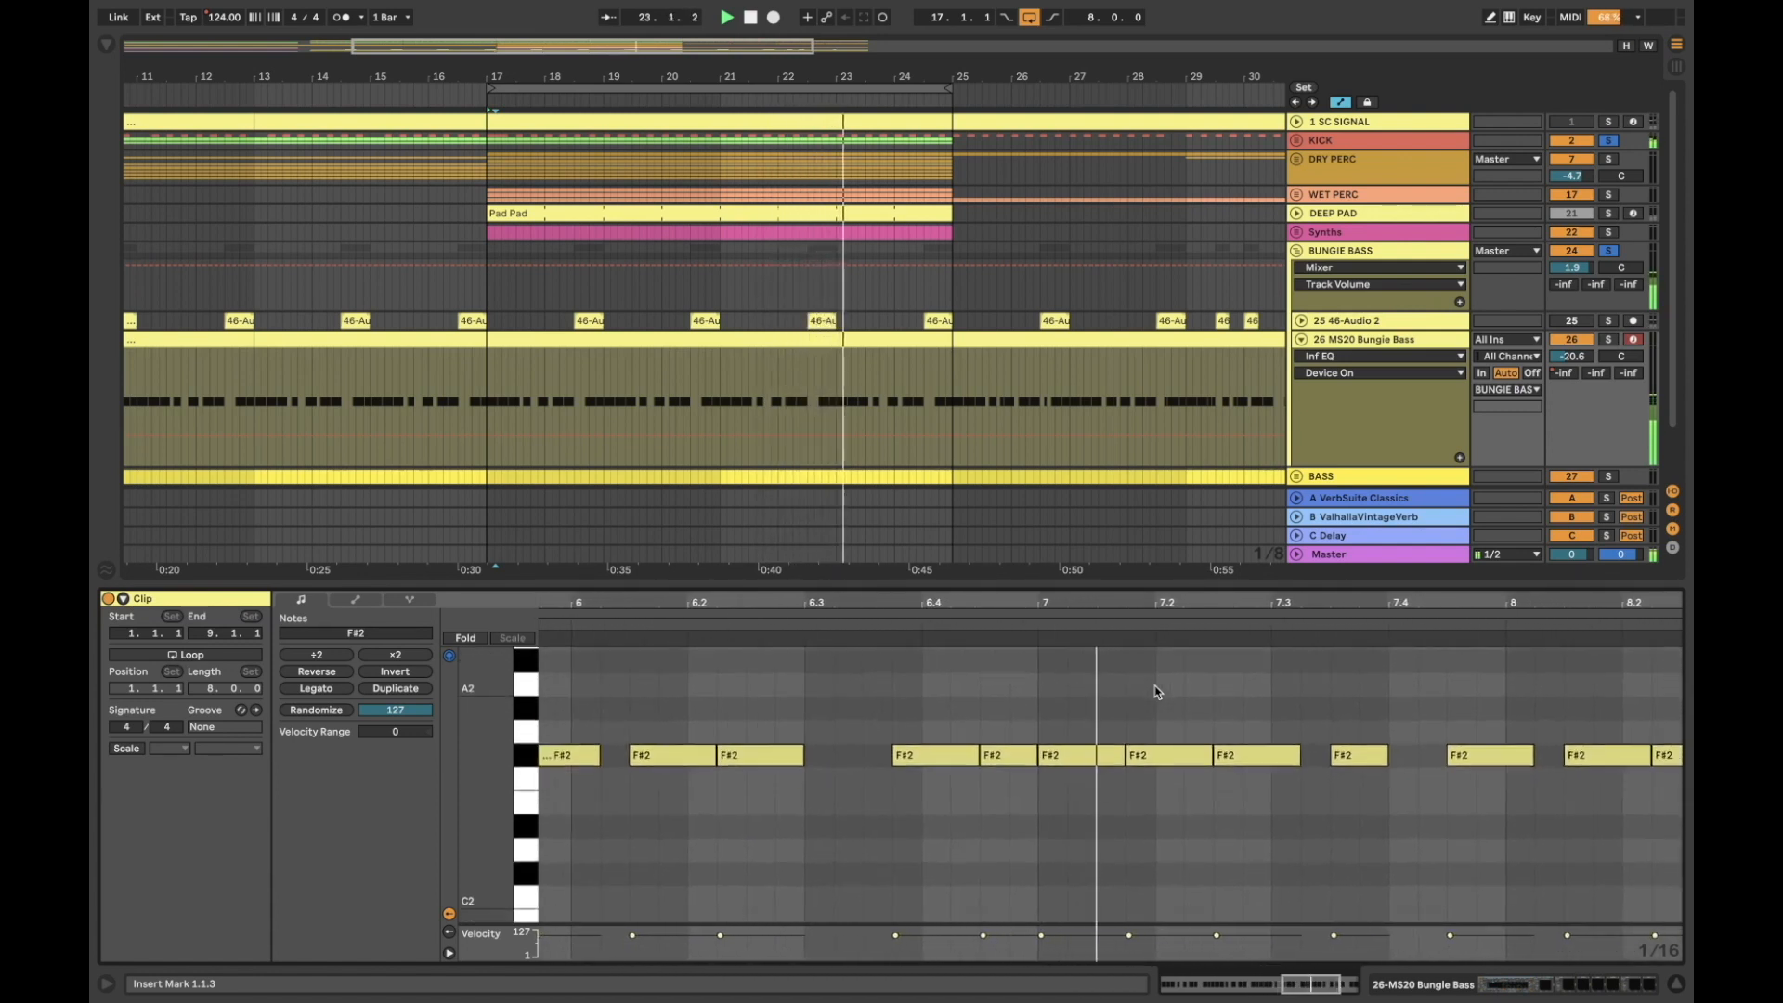
scroll(1157, 692, up, 1)
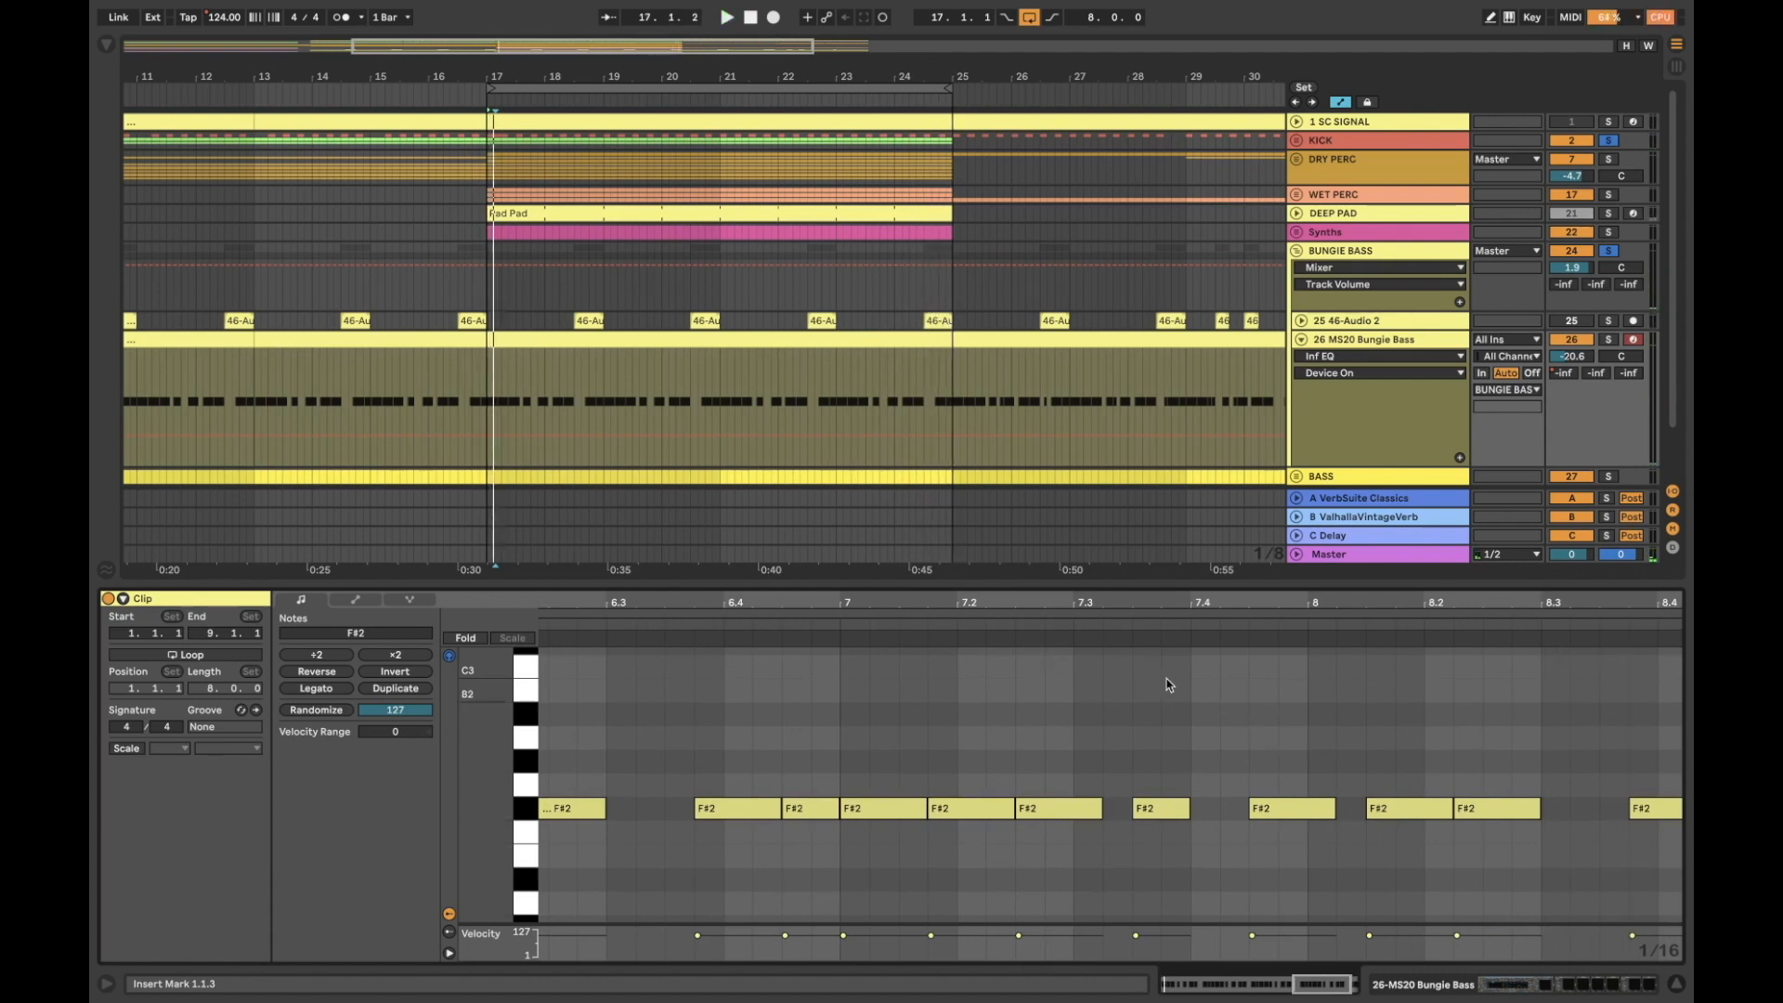
key(z)
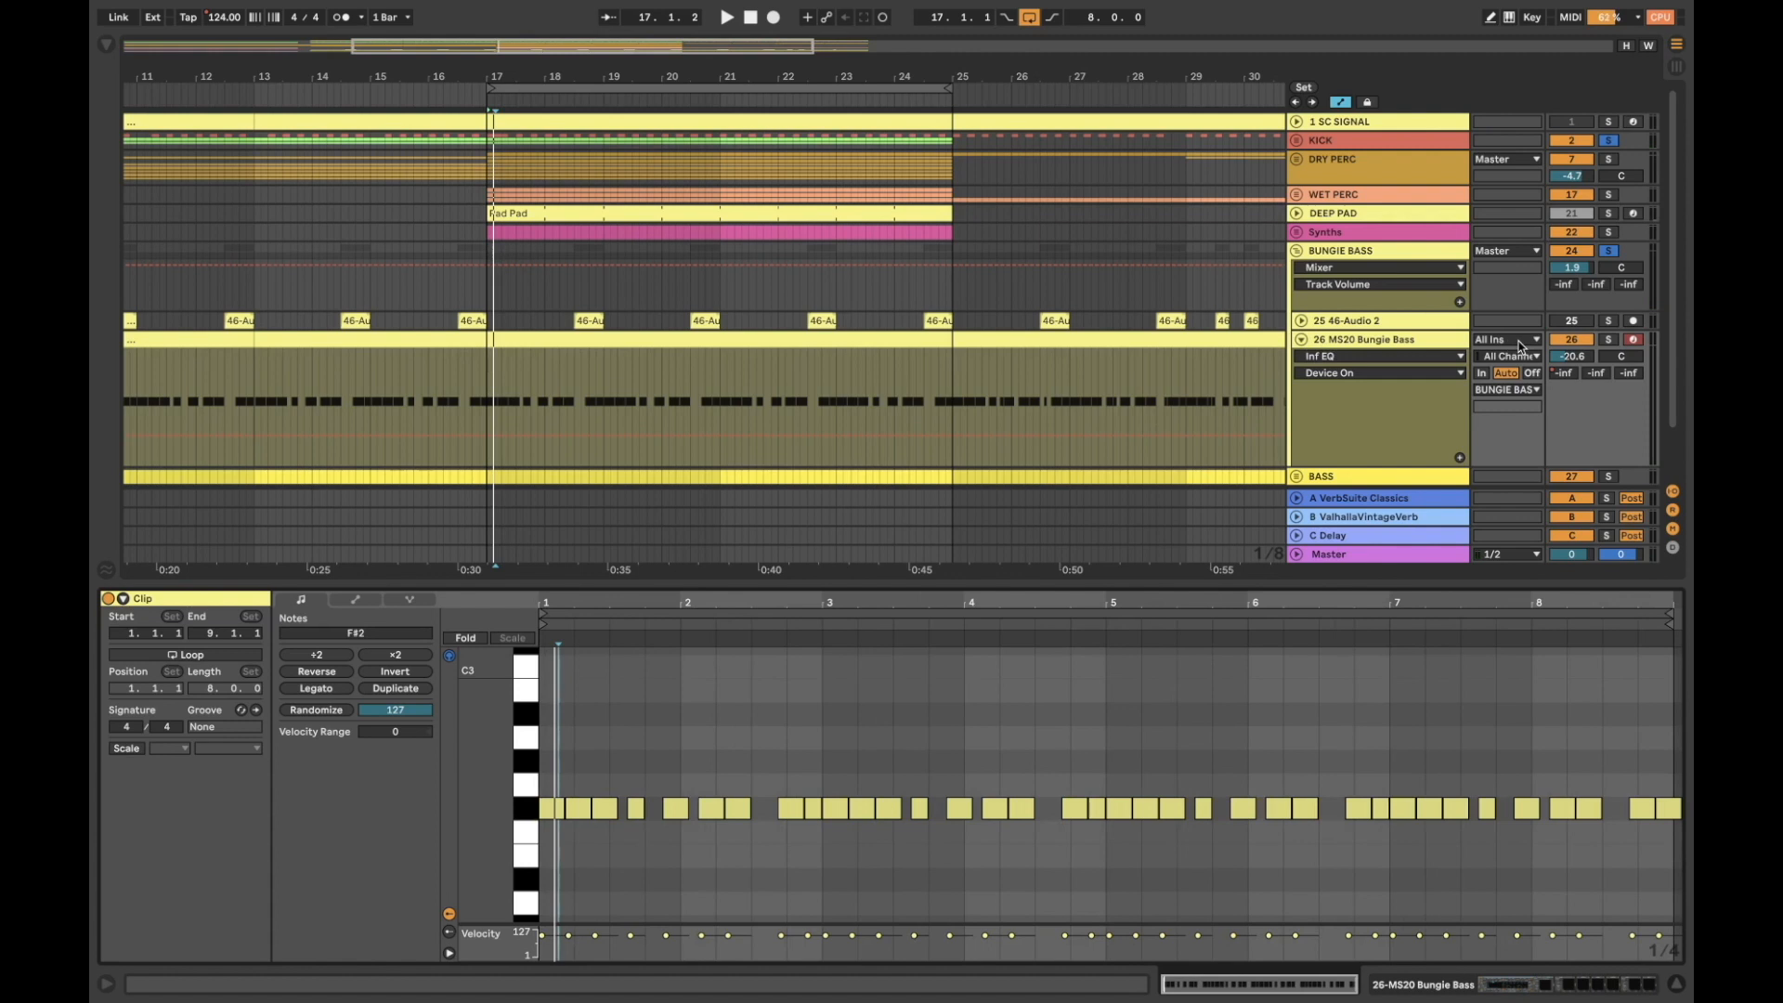
Solo the MS20 Bungie Bass track and play it from bar 17 with LFOTool switched back on
click(1608, 341)
double_click(1415, 346)
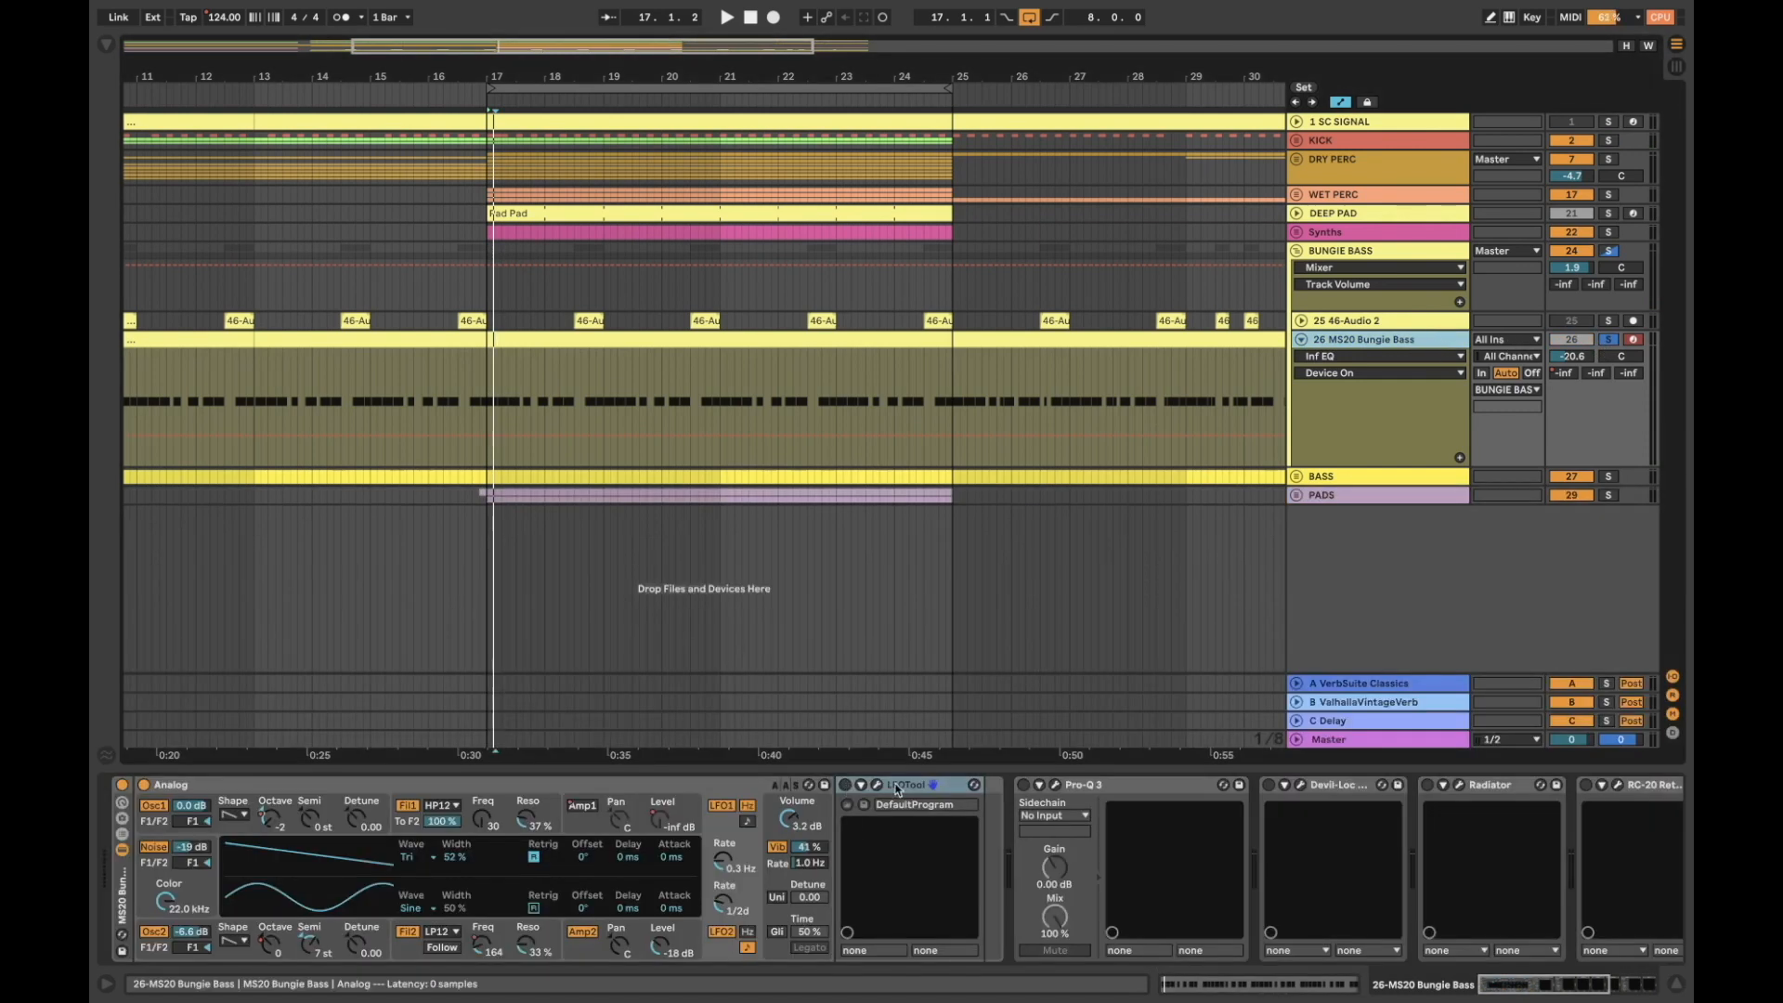
click(843, 792)
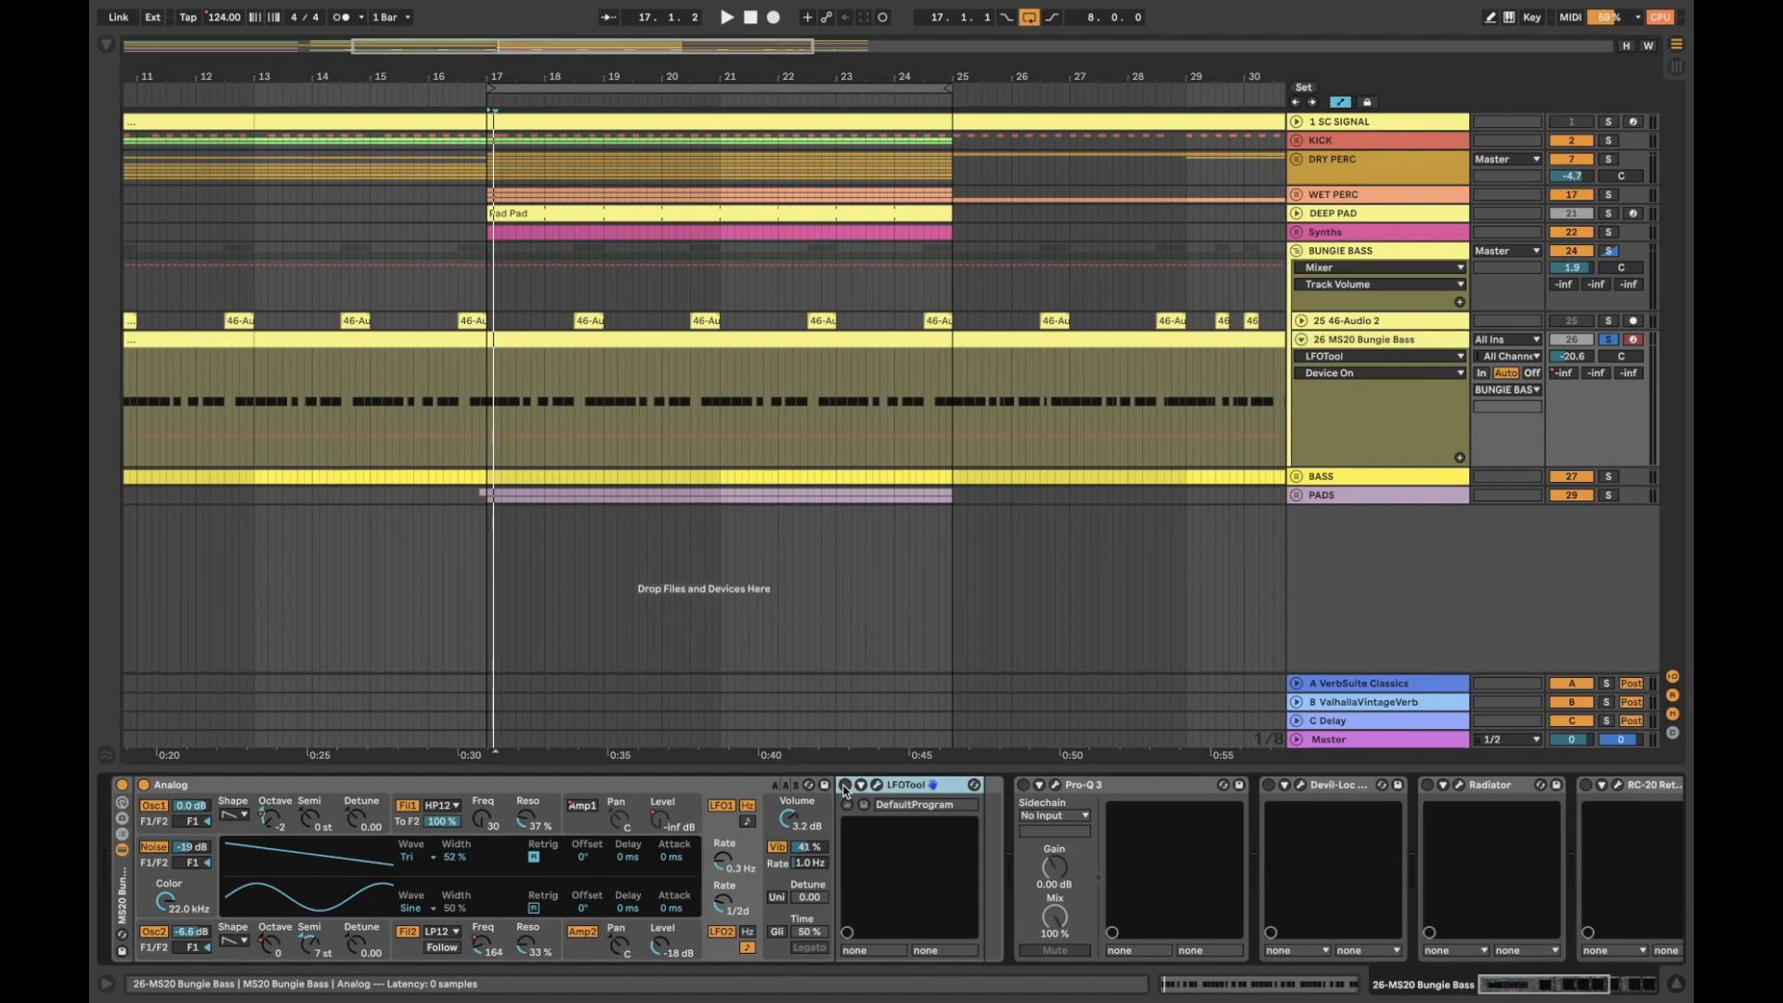
click(488, 440)
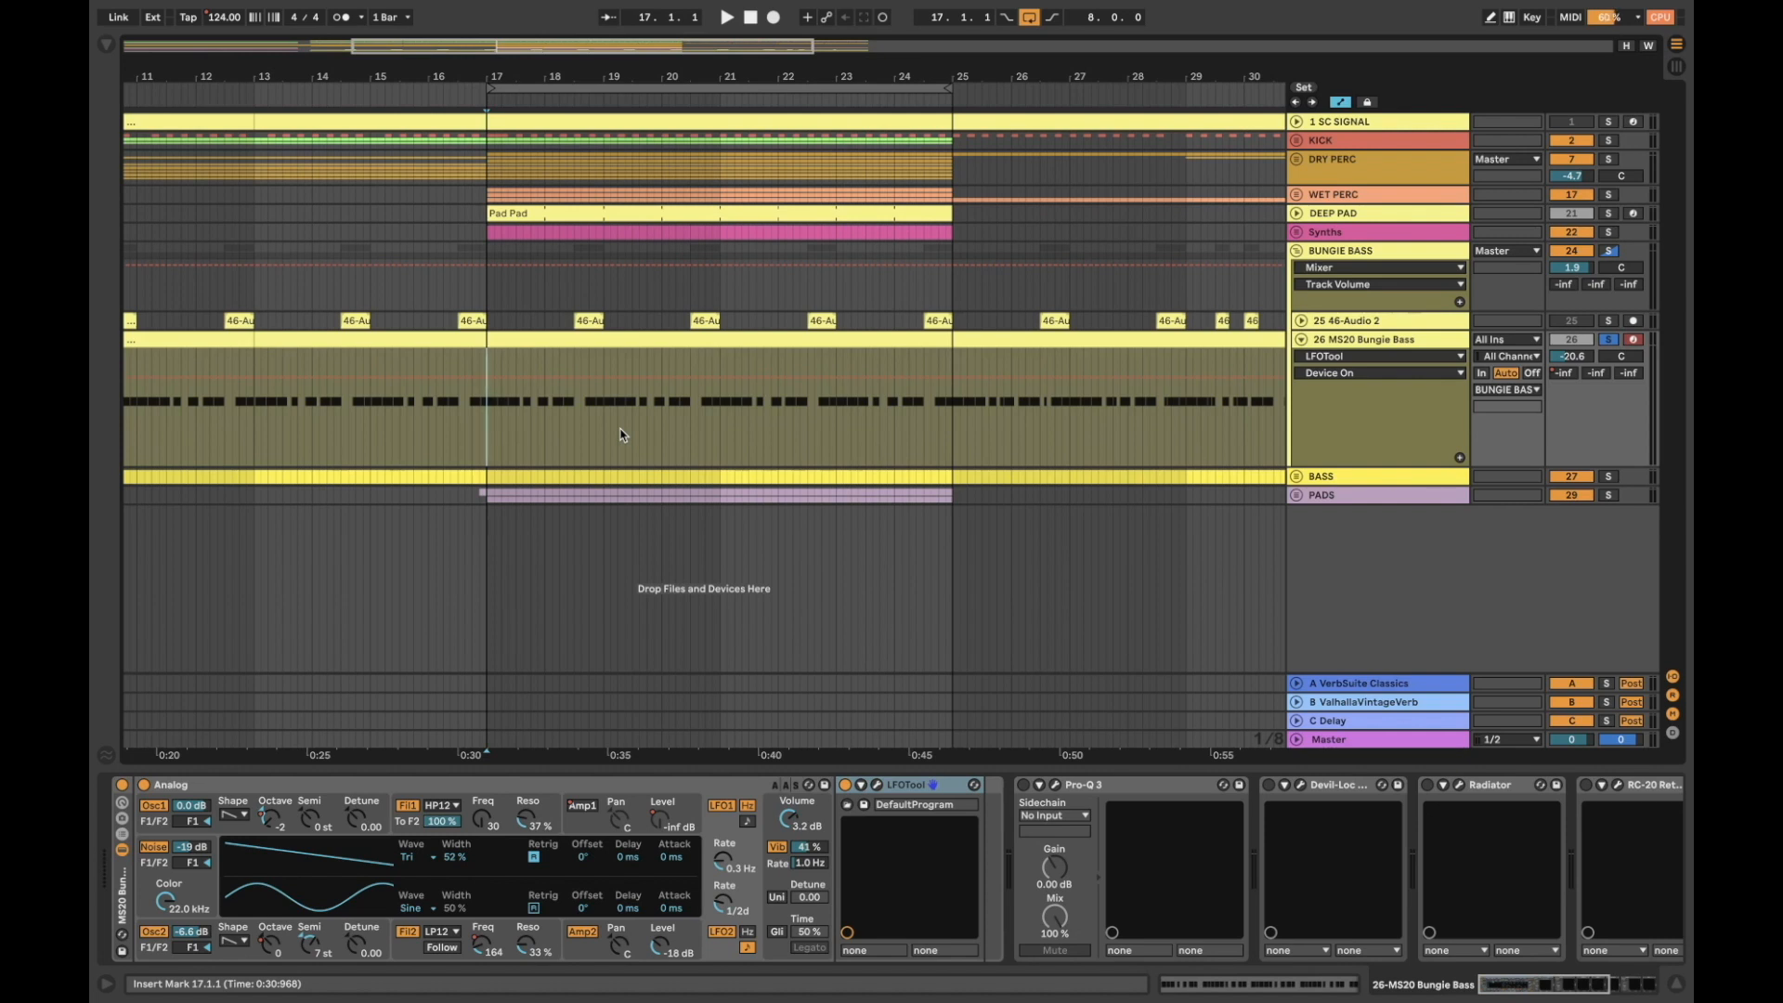
key(space)
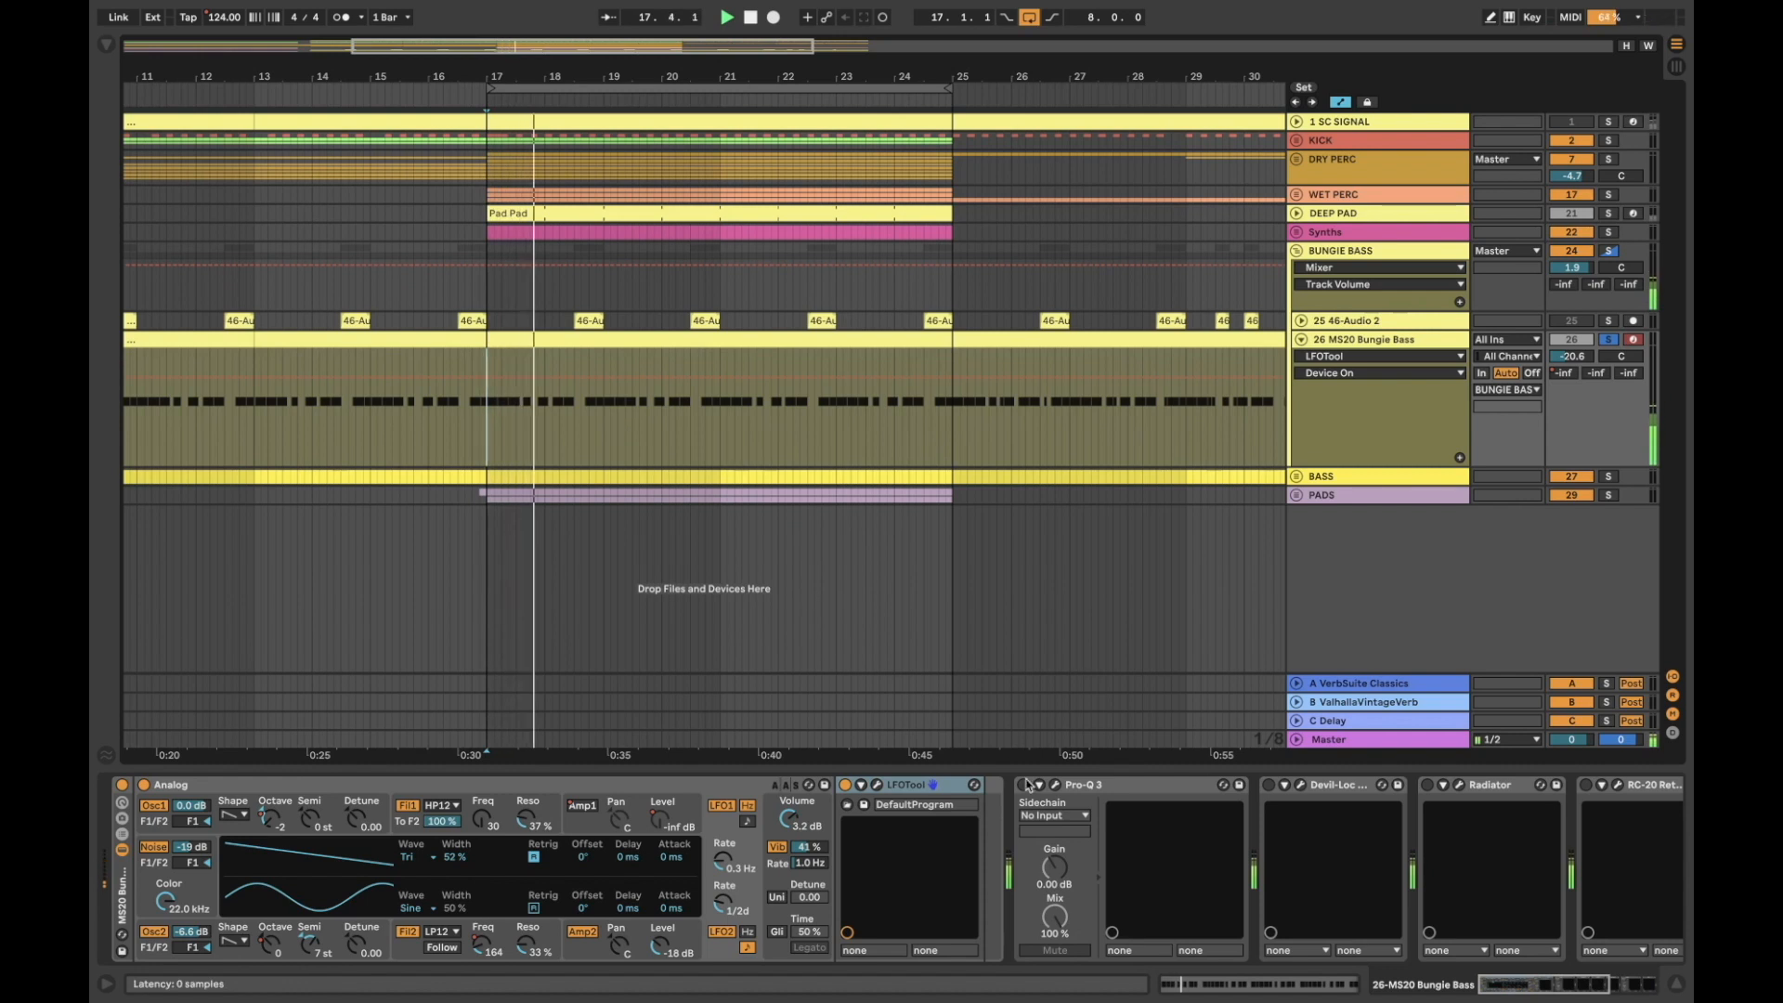
Switch Pro-Q 3 back on, review its EQ curve during playback and close its window
click(1055, 792)
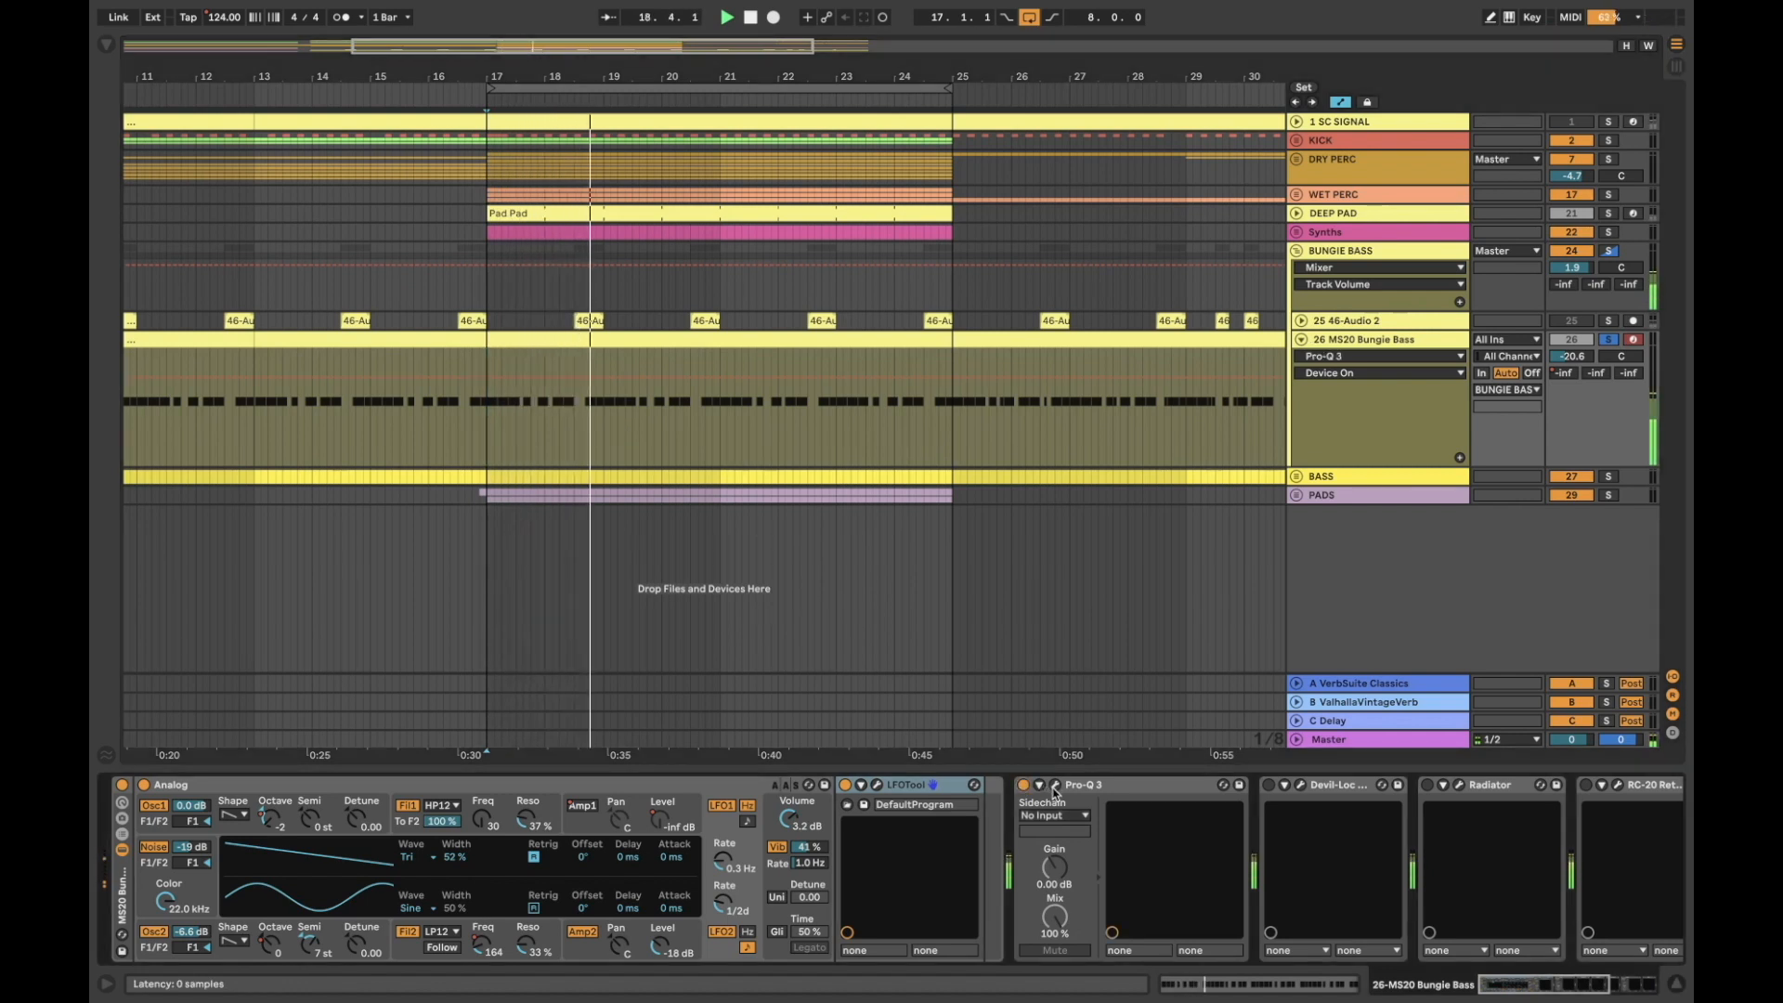
click(1055, 788)
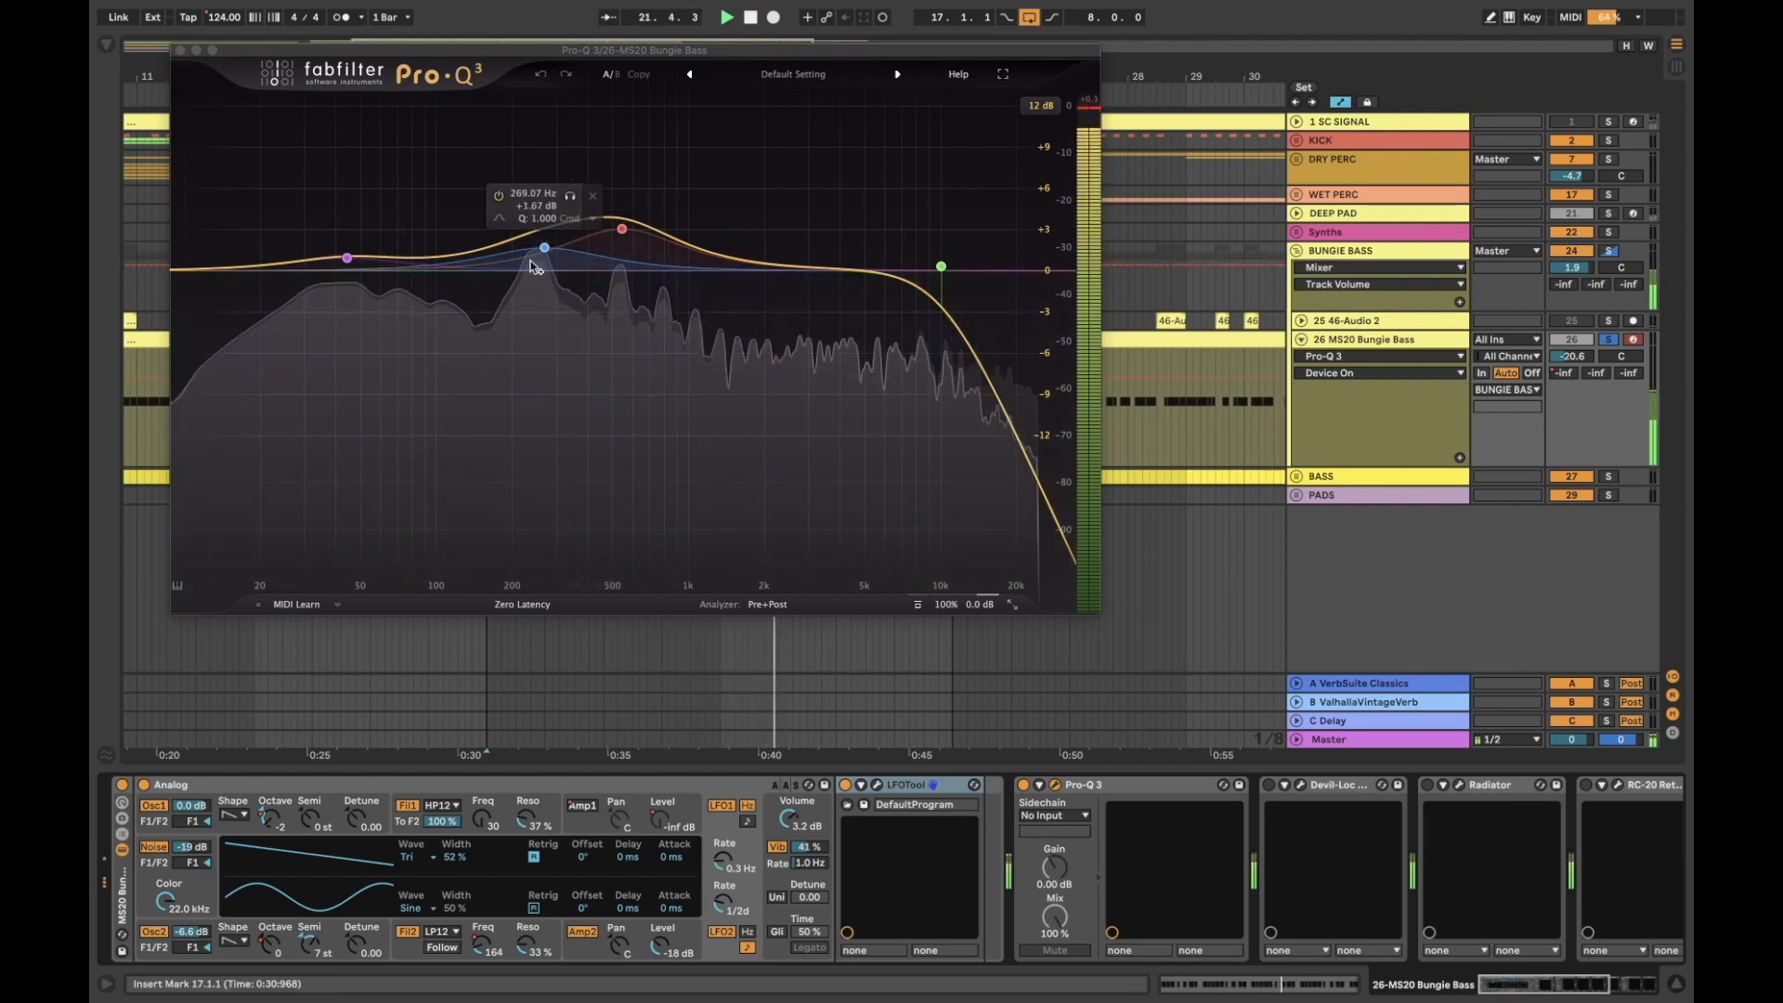
click(1224, 786)
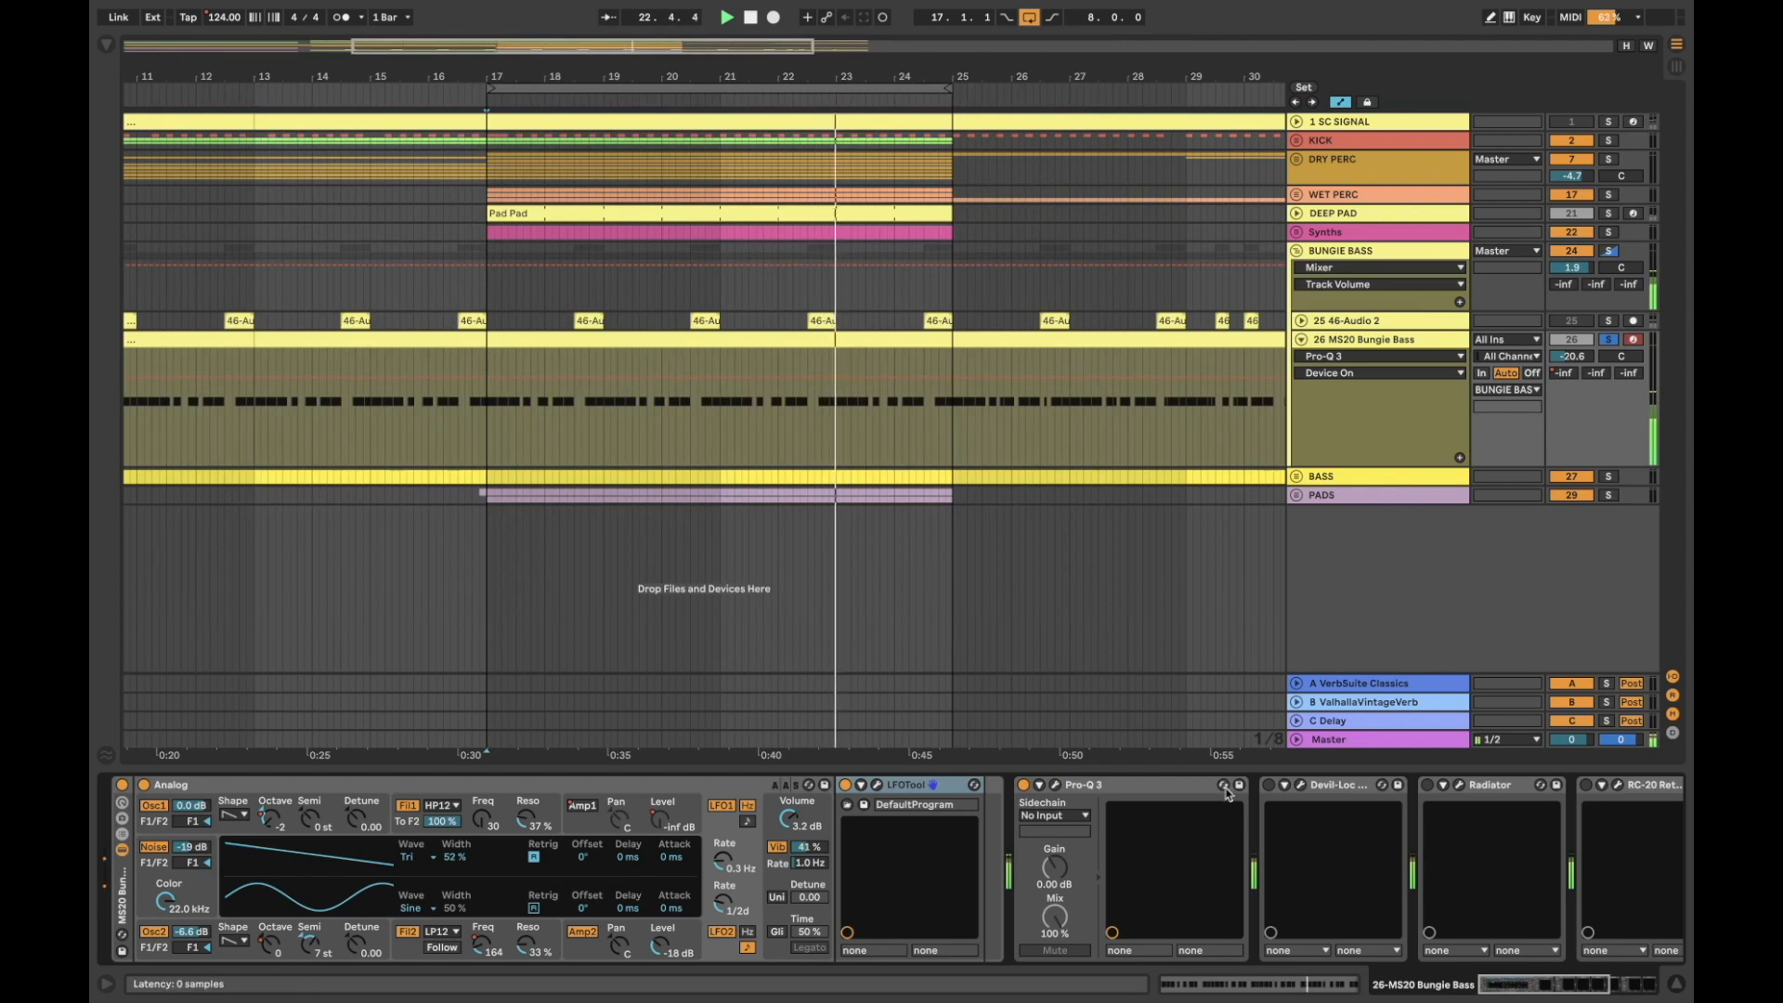
Switch Devil-Loc Deluxe back on, review its crush, crunch, release and mix settings, and close its window
click(1302, 792)
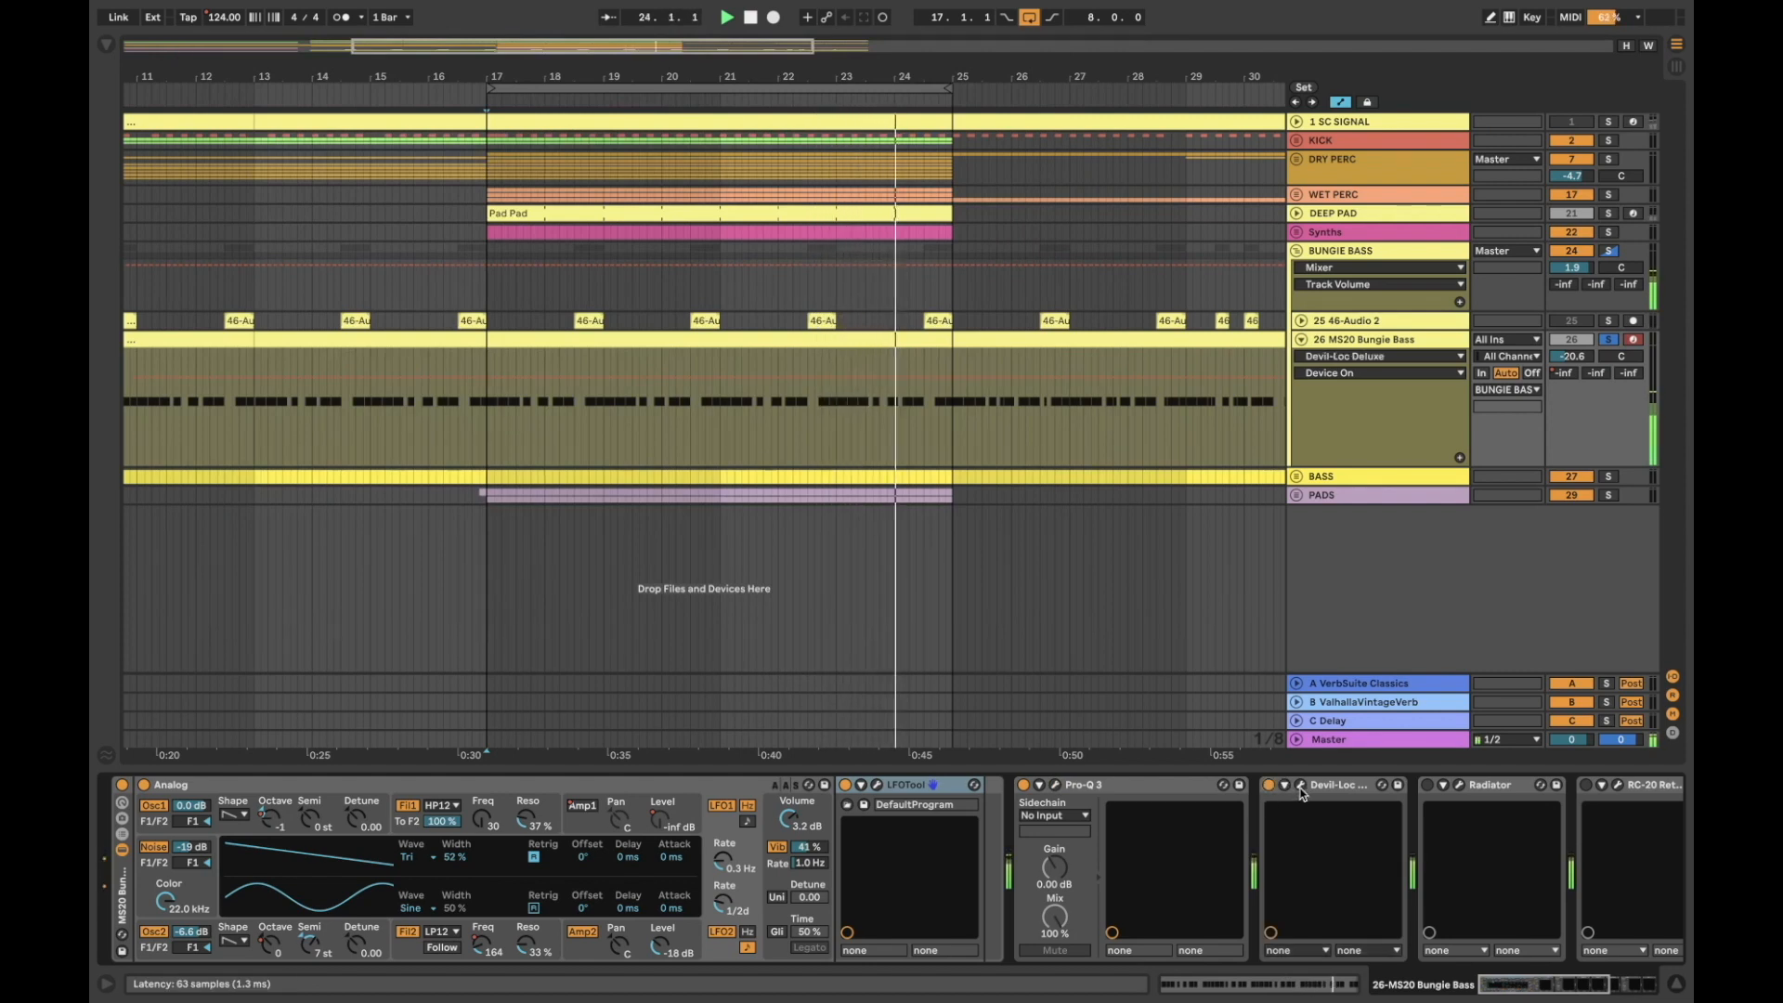
click(1301, 788)
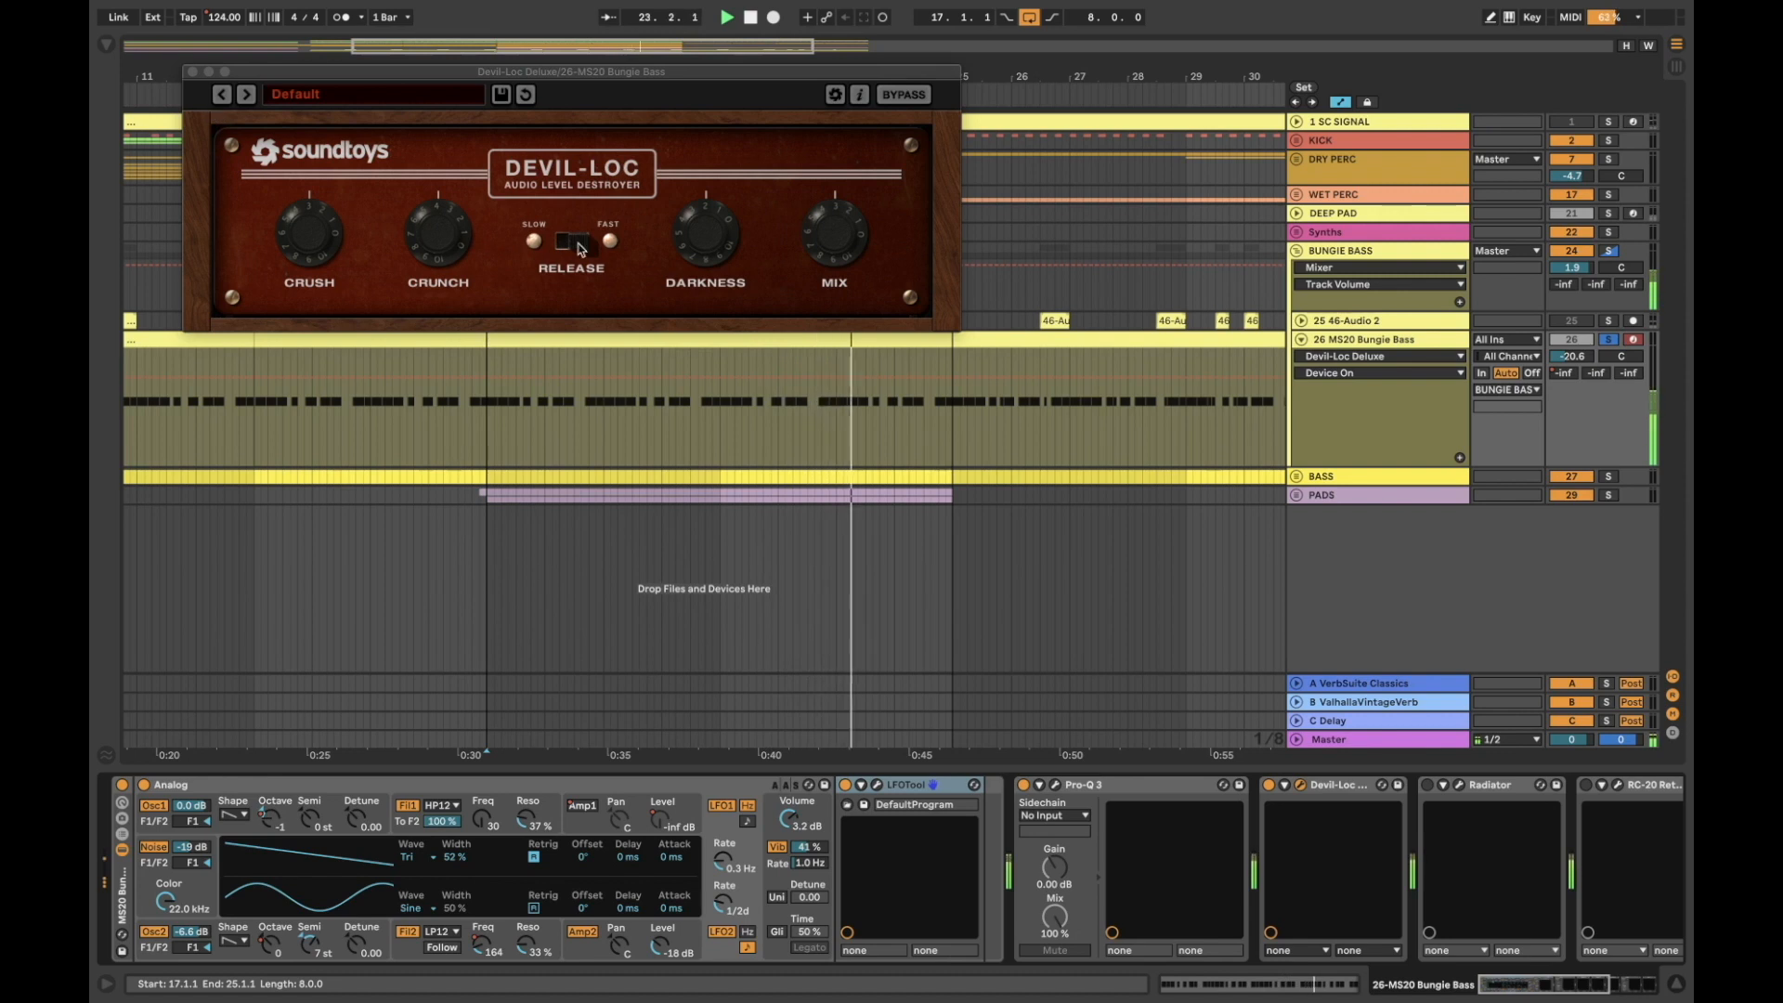
click(192, 73)
Switch Radiator back on, review its input, output and mix settings, and close its window
click(1428, 786)
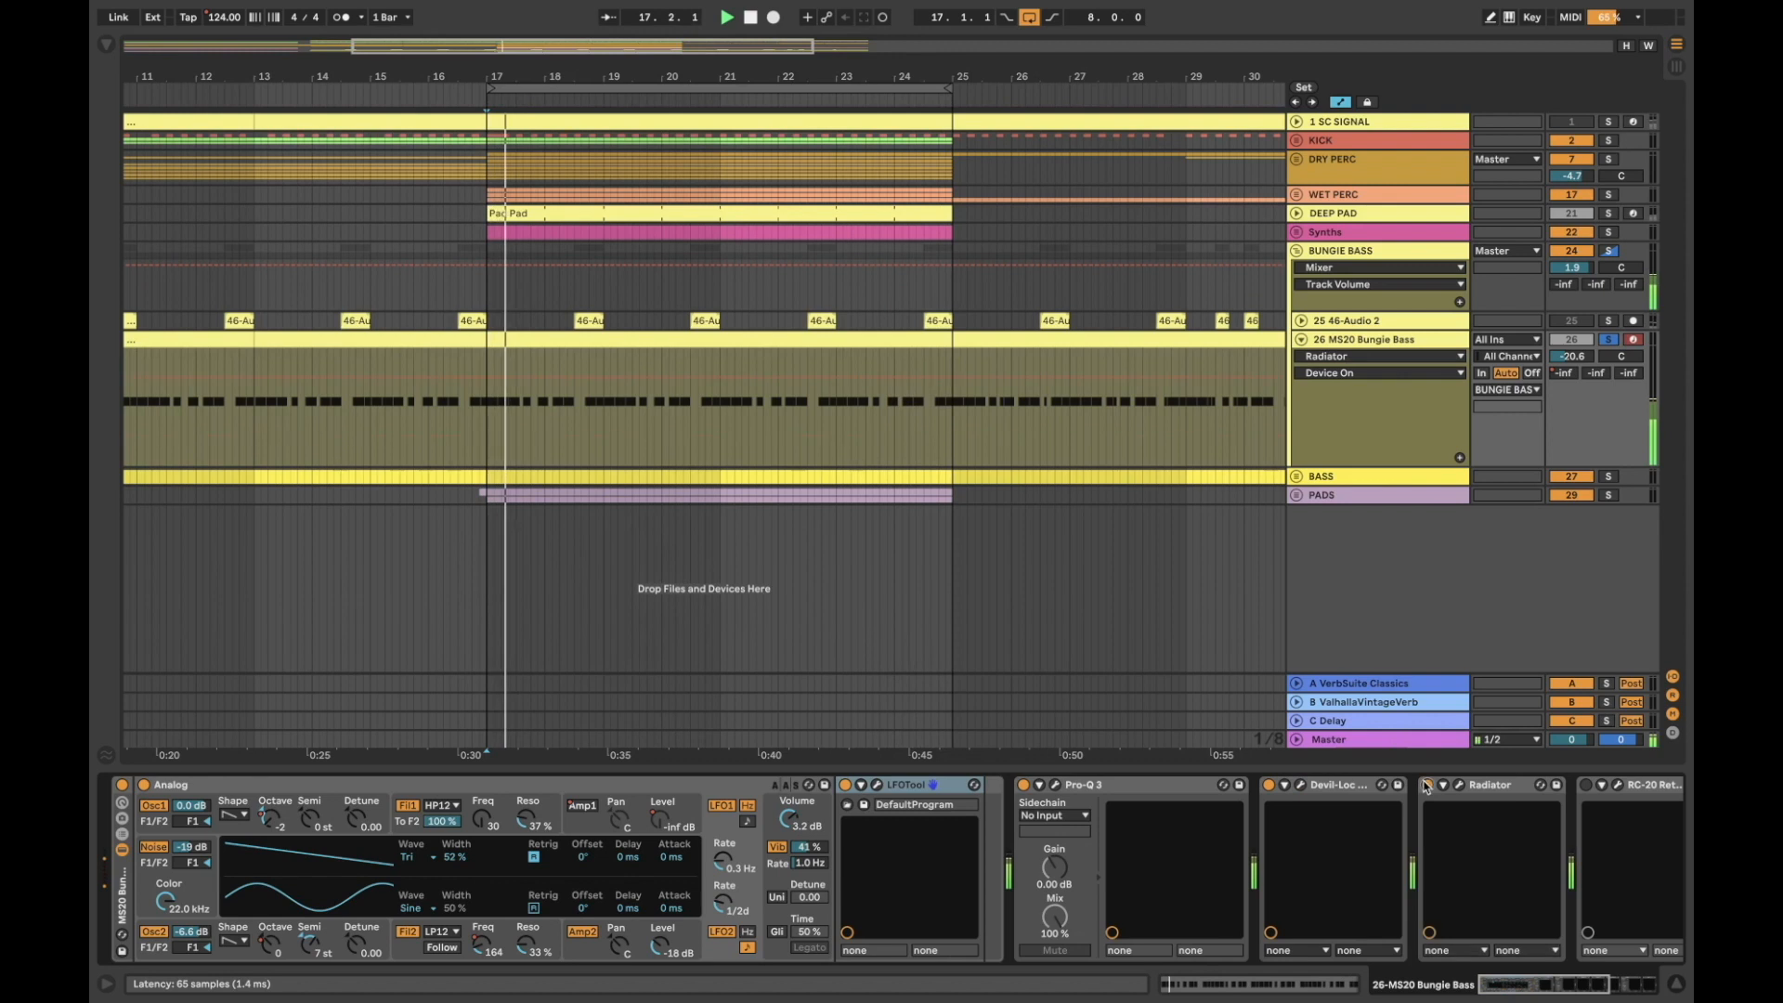
click(1459, 786)
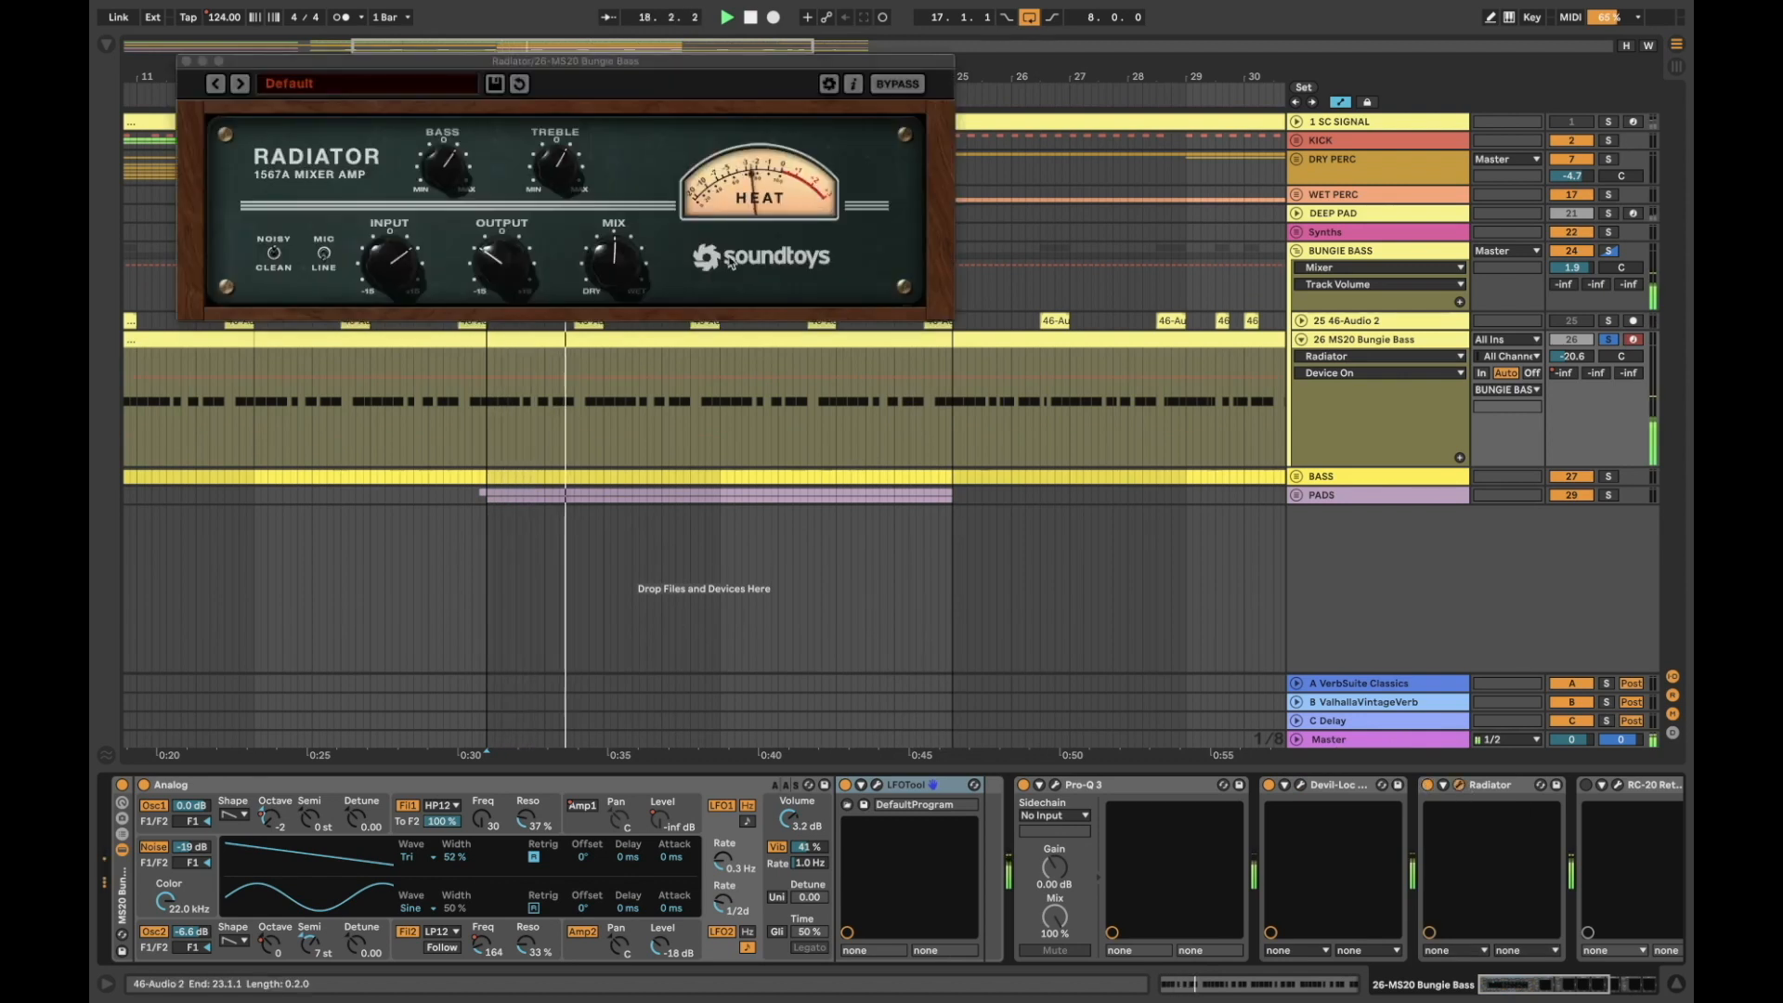
drag(597, 66, 706, 124)
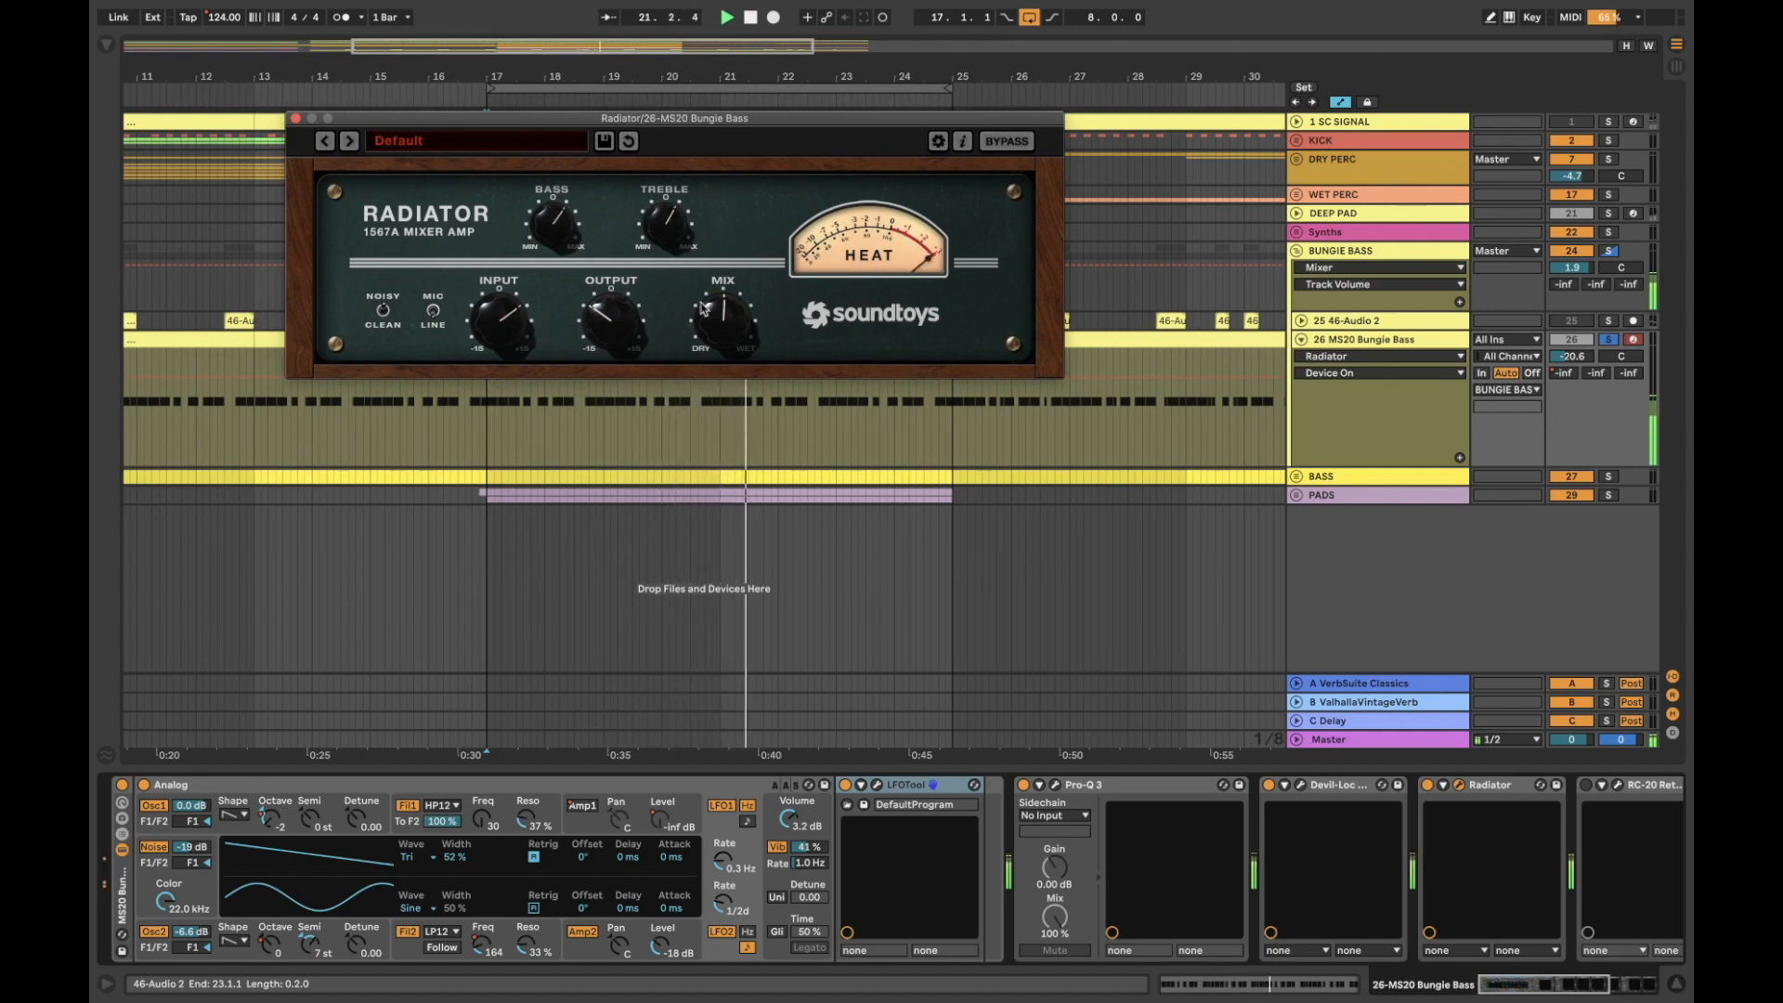
click(295, 118)
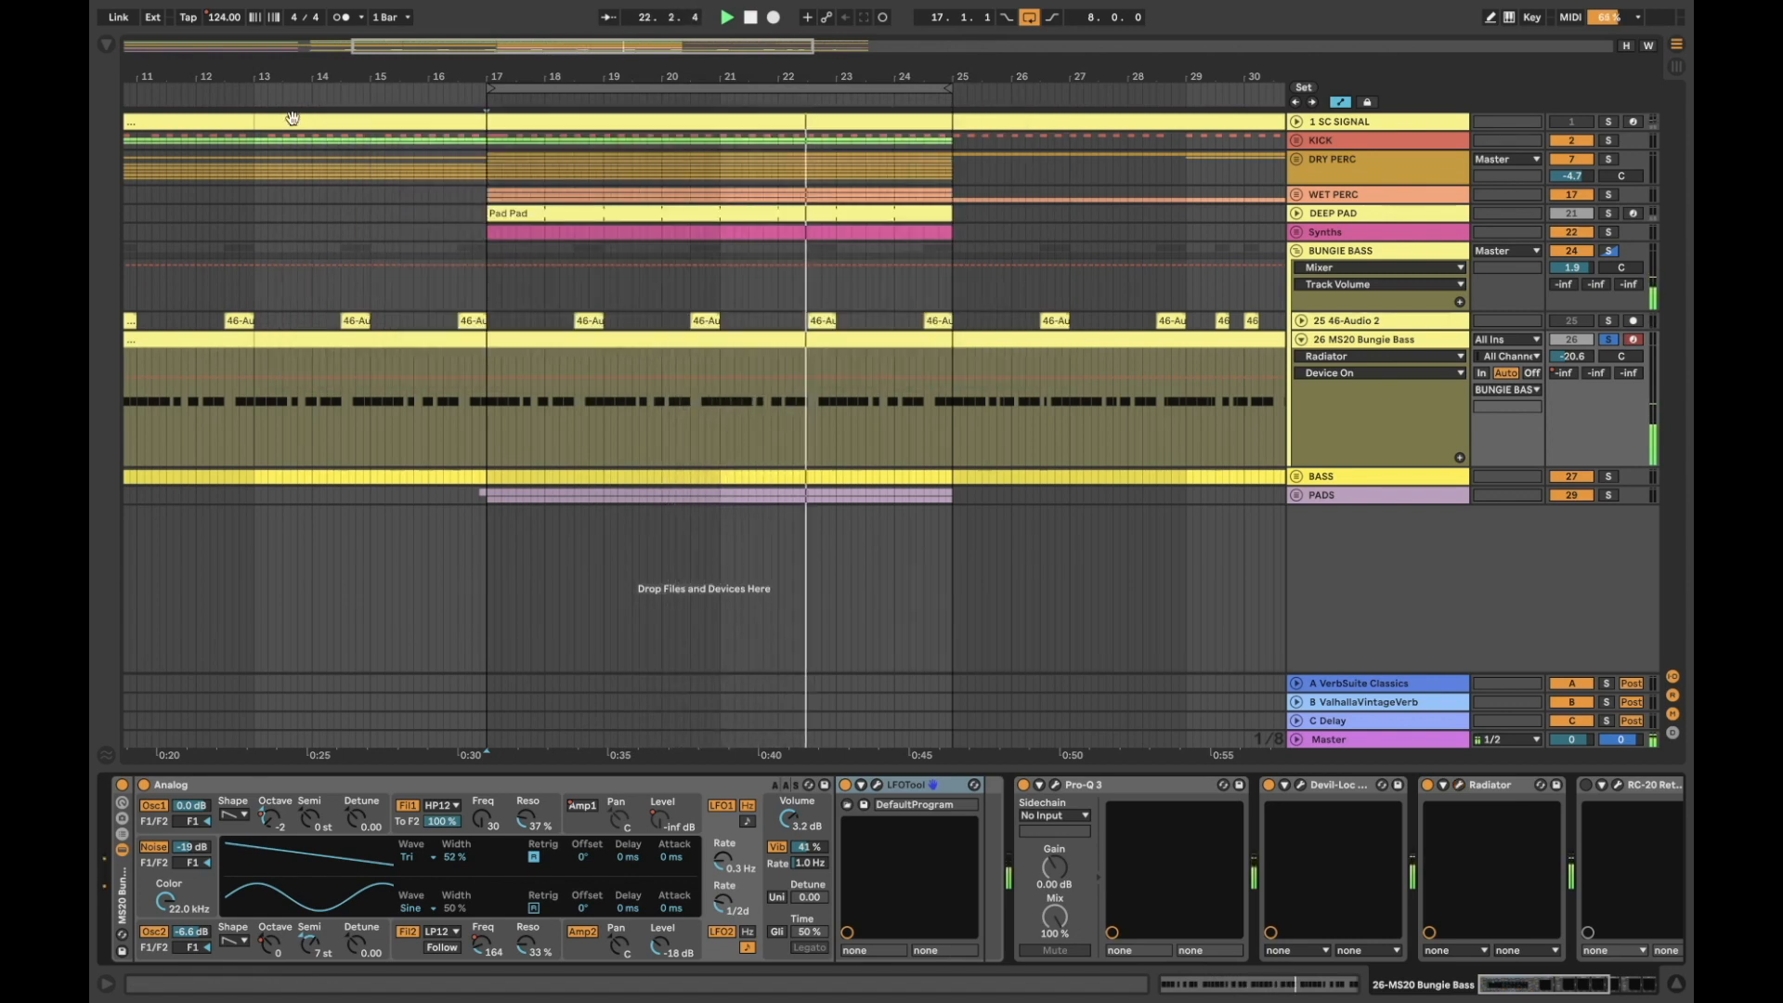
Select the Radiator and Devil-Loc devices, then list the Drive & Color audio effects in the browser
click(1491, 786)
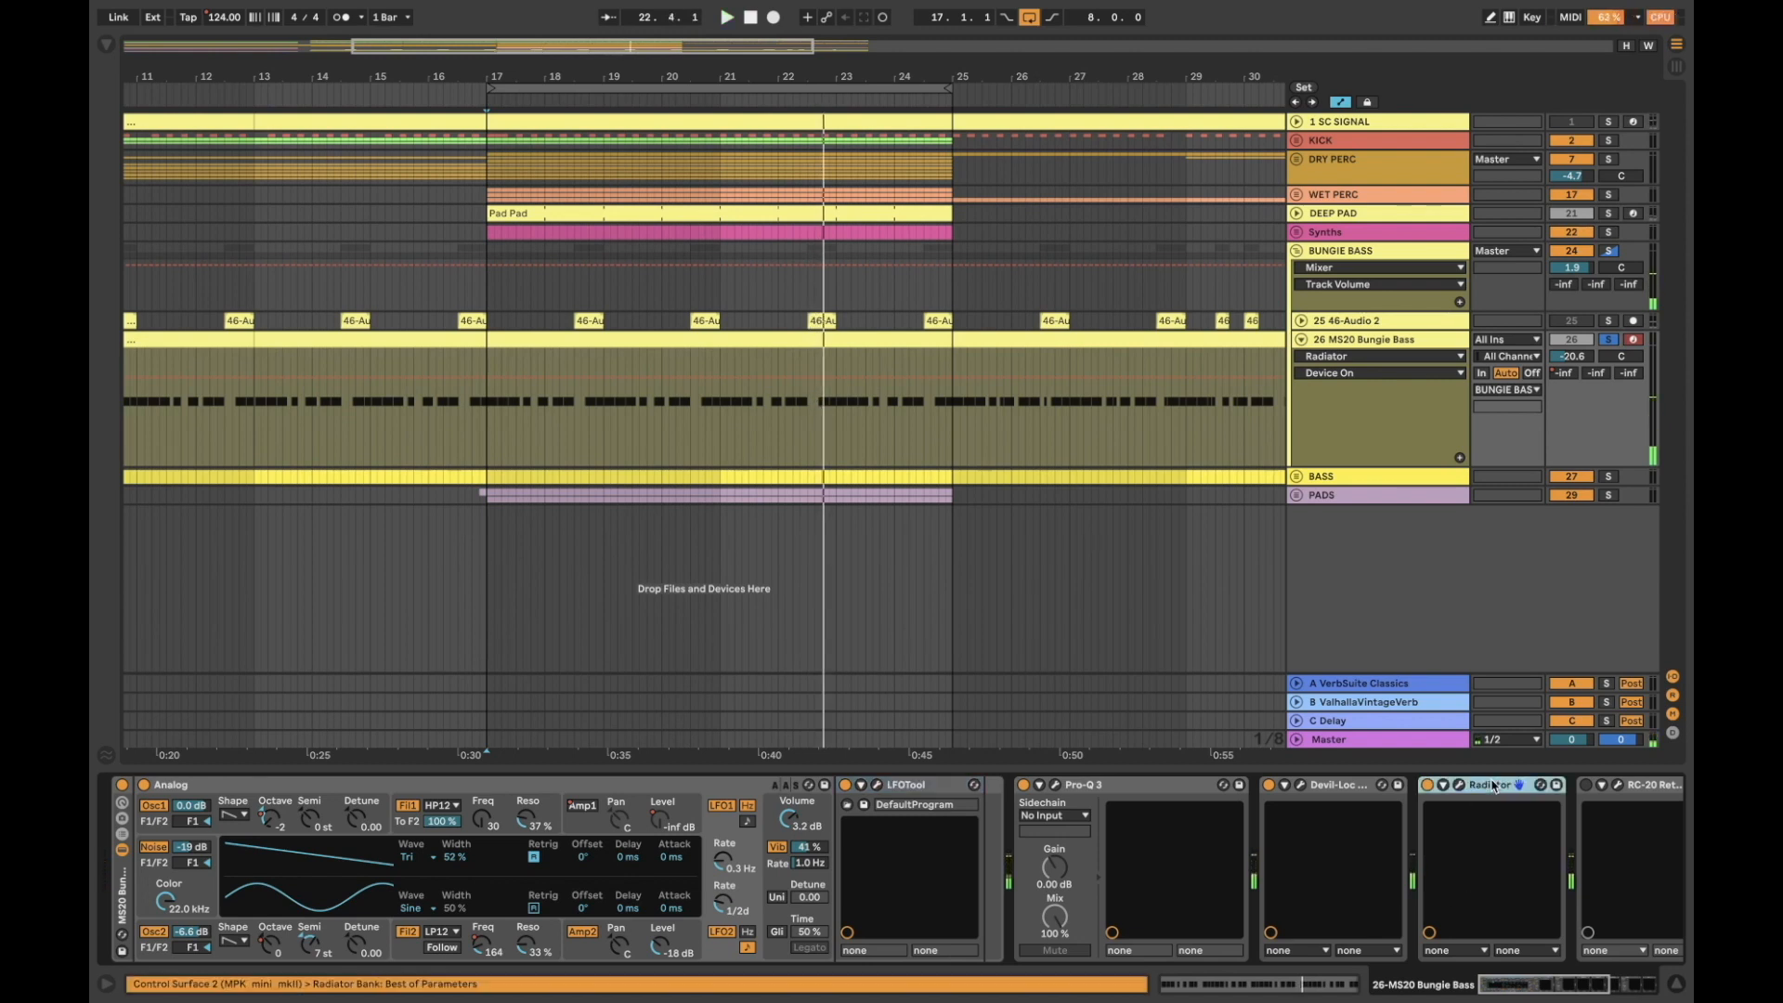
click(1357, 788)
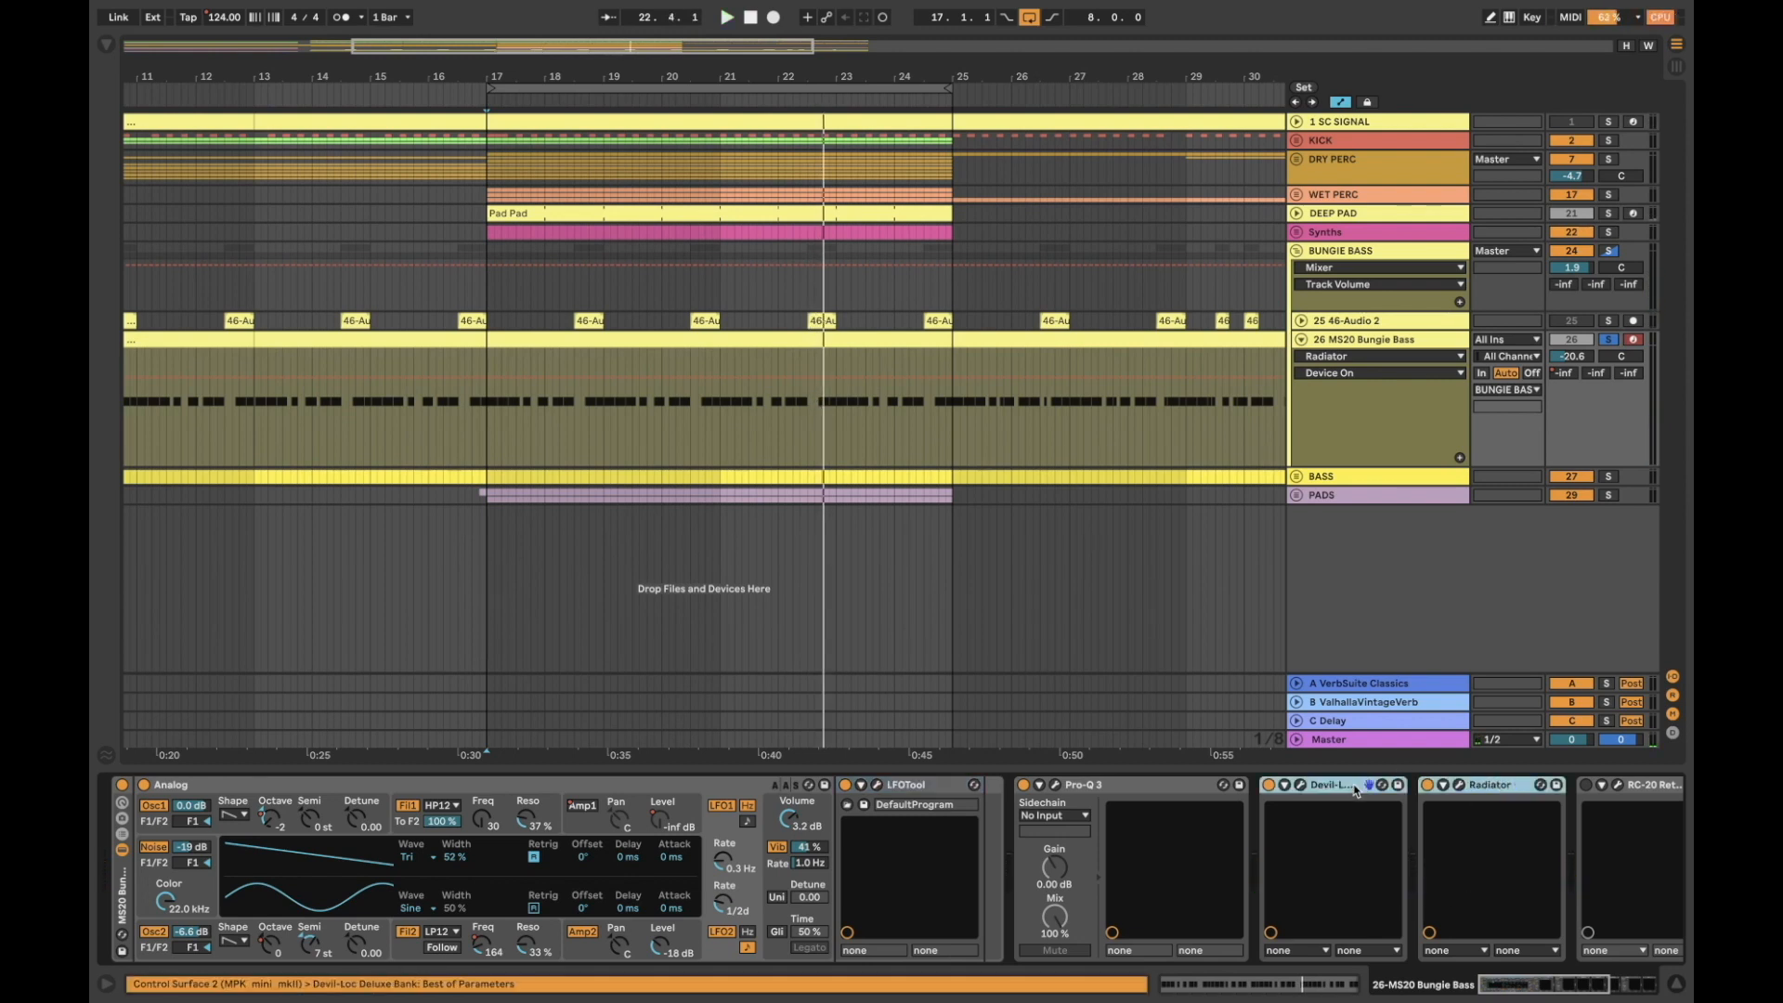
click(106, 45)
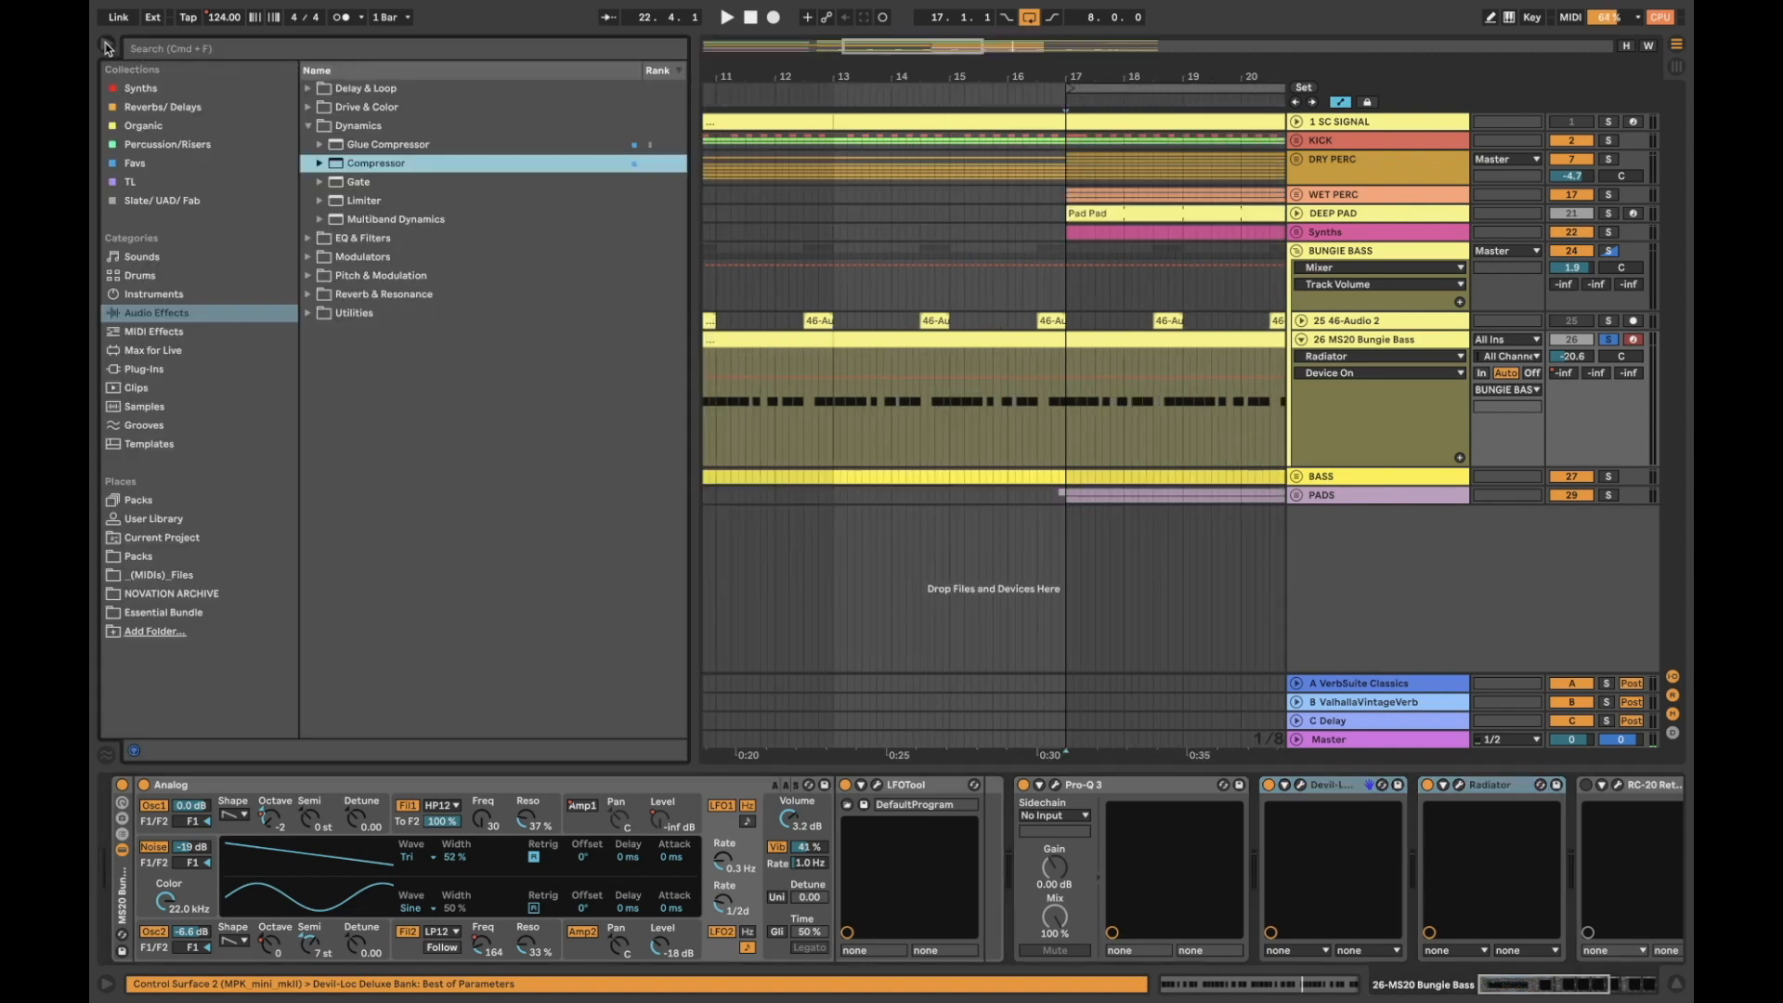
click(308, 127)
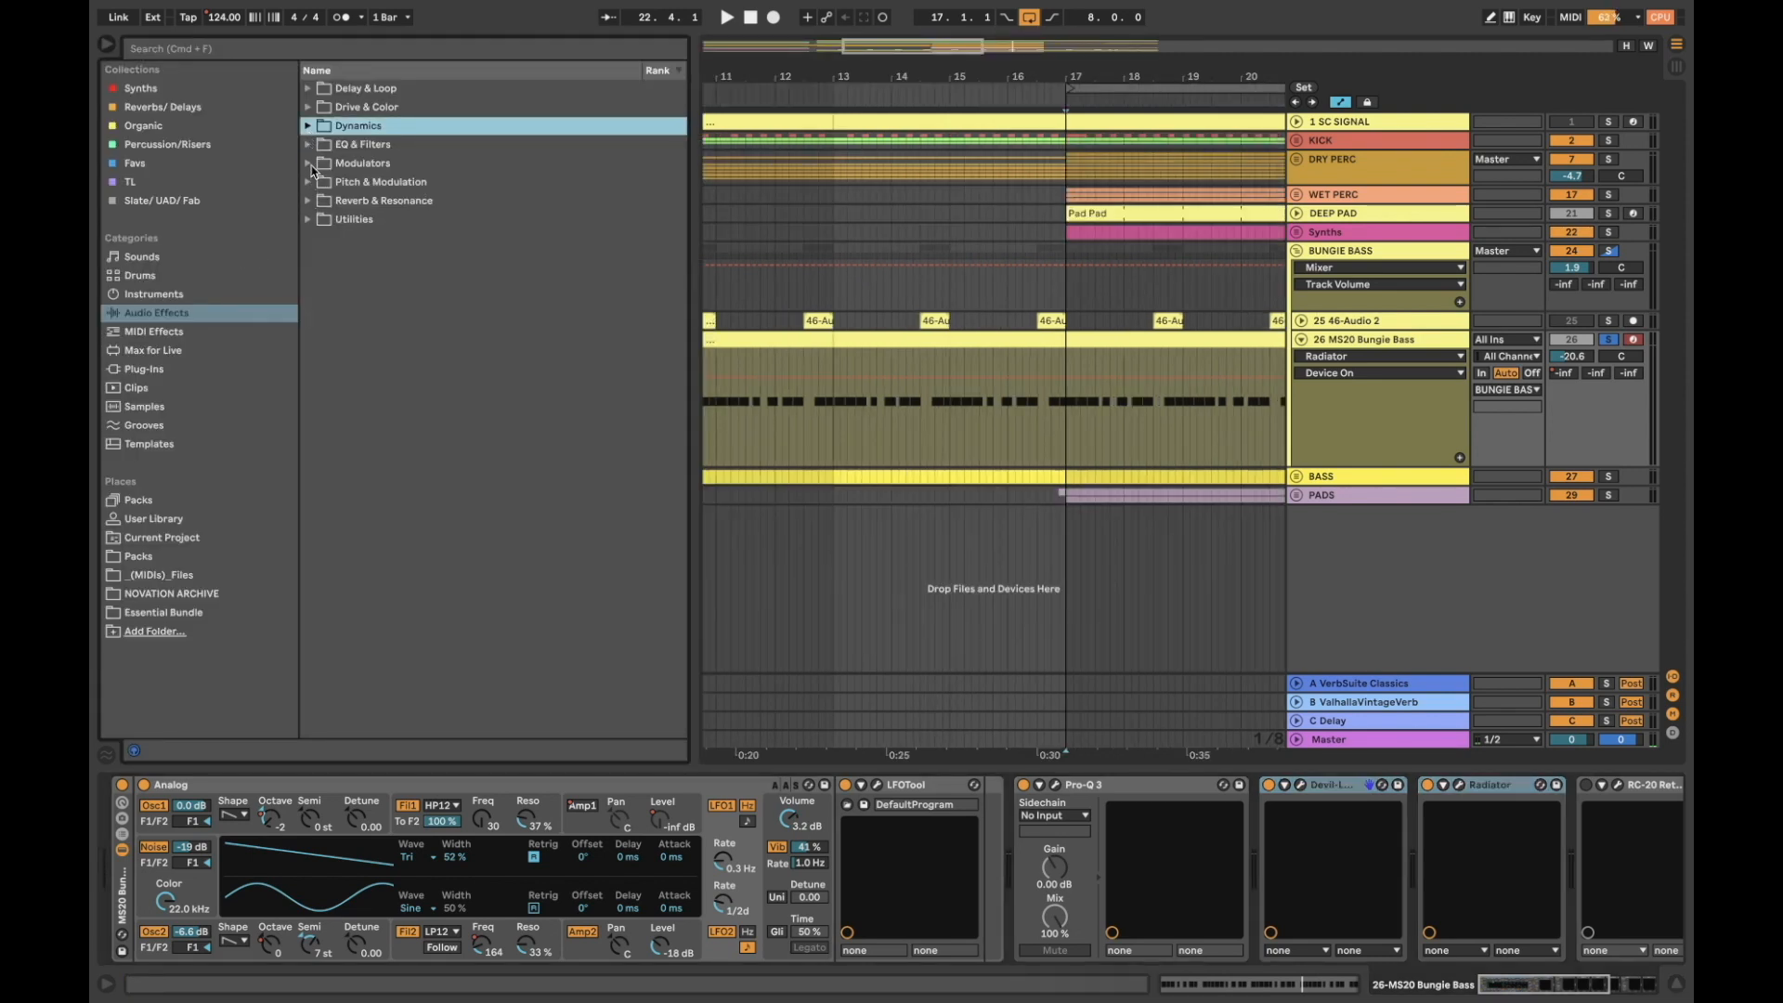
click(307, 108)
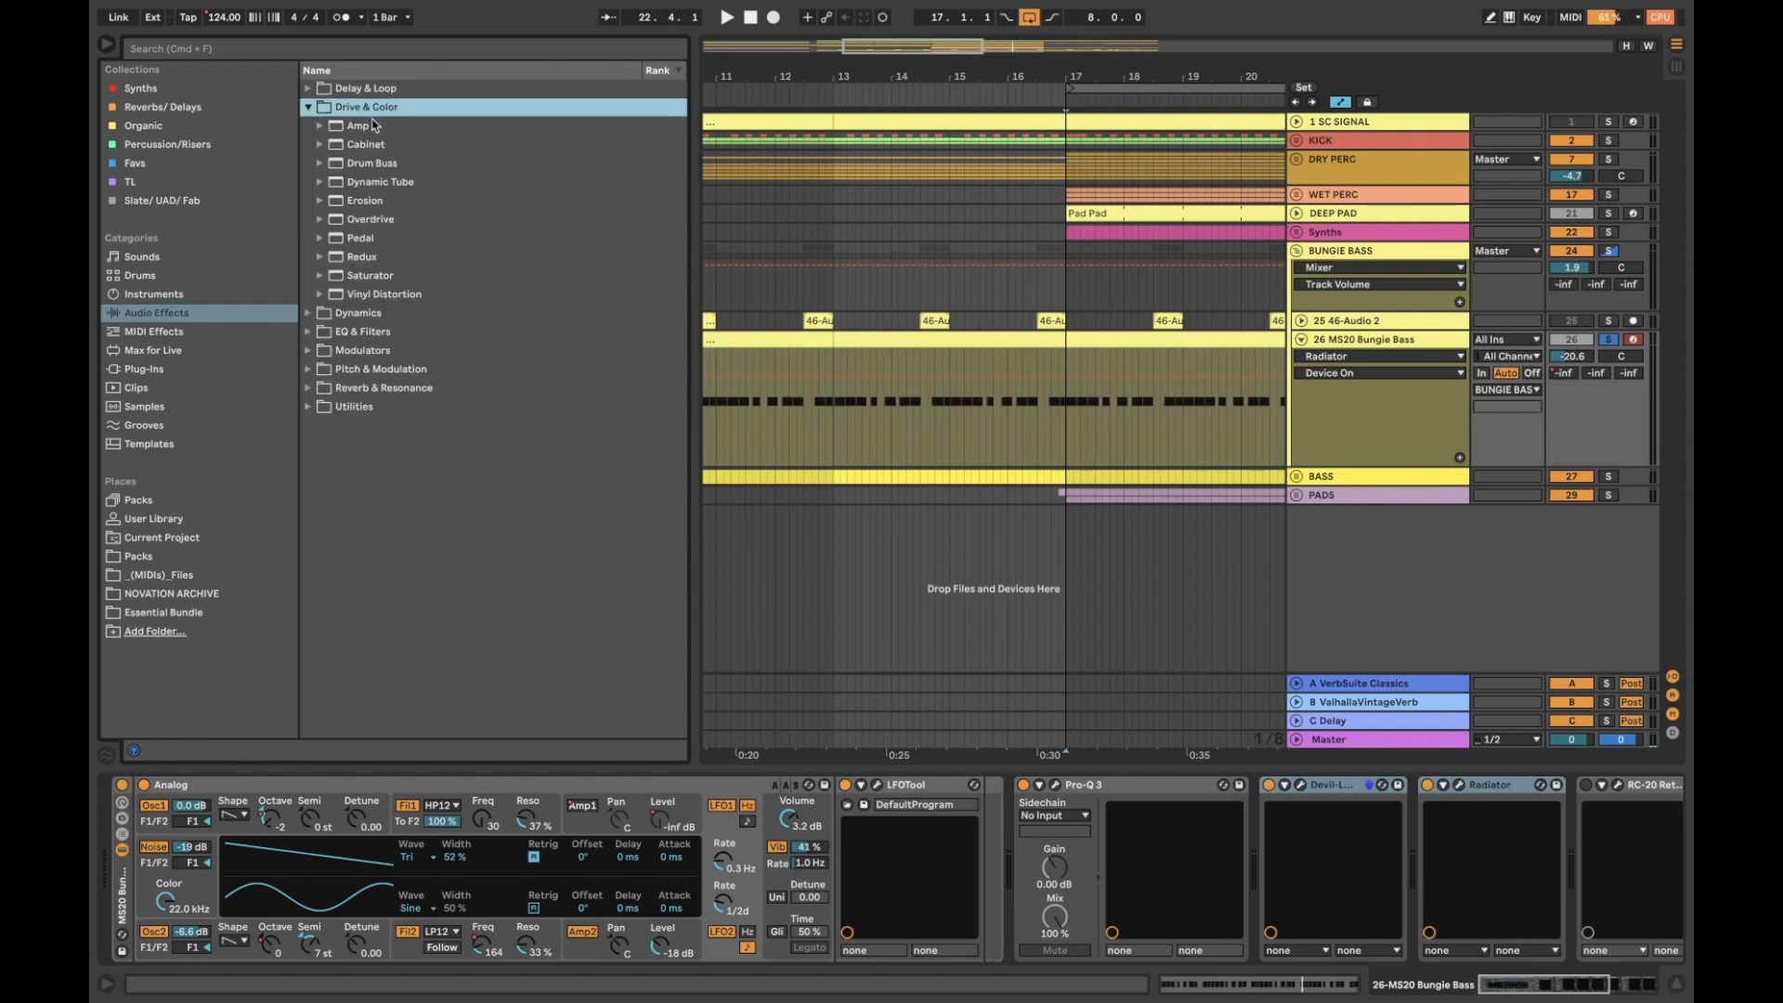
Switch off the Devil-Loc and Radiator devices and insert Ableton's Saturator after Pro-Q 3, in front of them
click(422, 298)
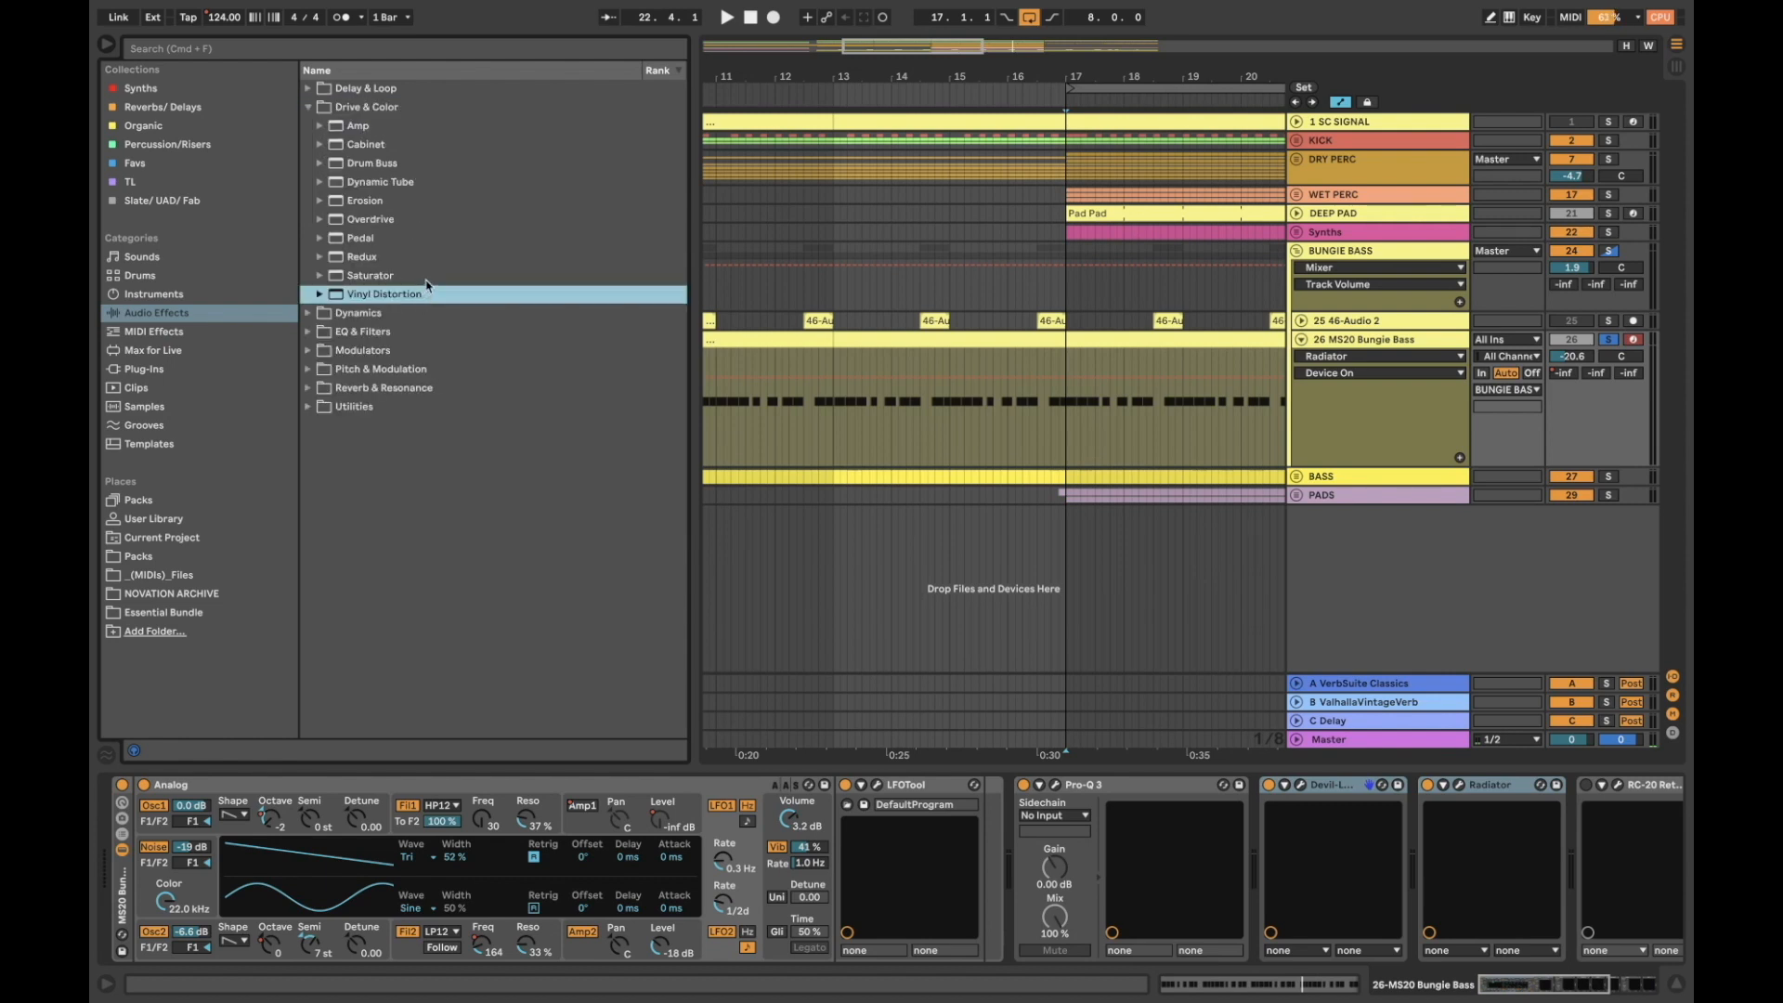
click(426, 280)
click(1270, 788)
click(1270, 789)
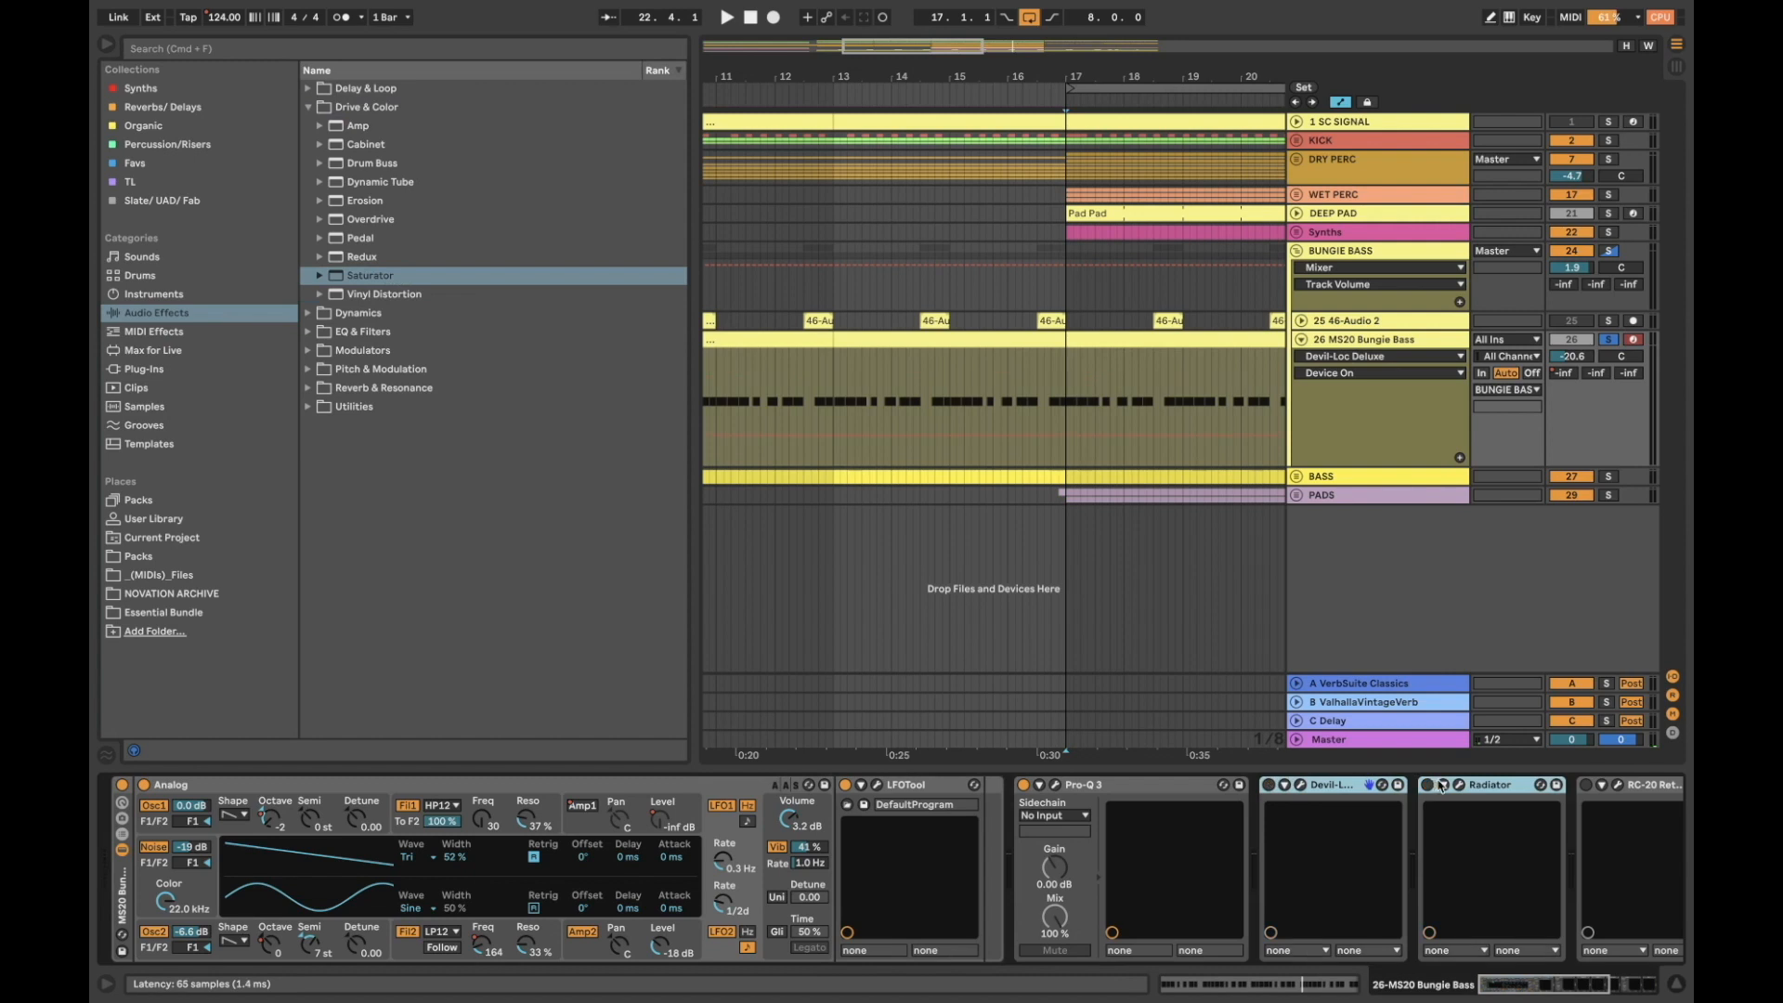
click(332, 281)
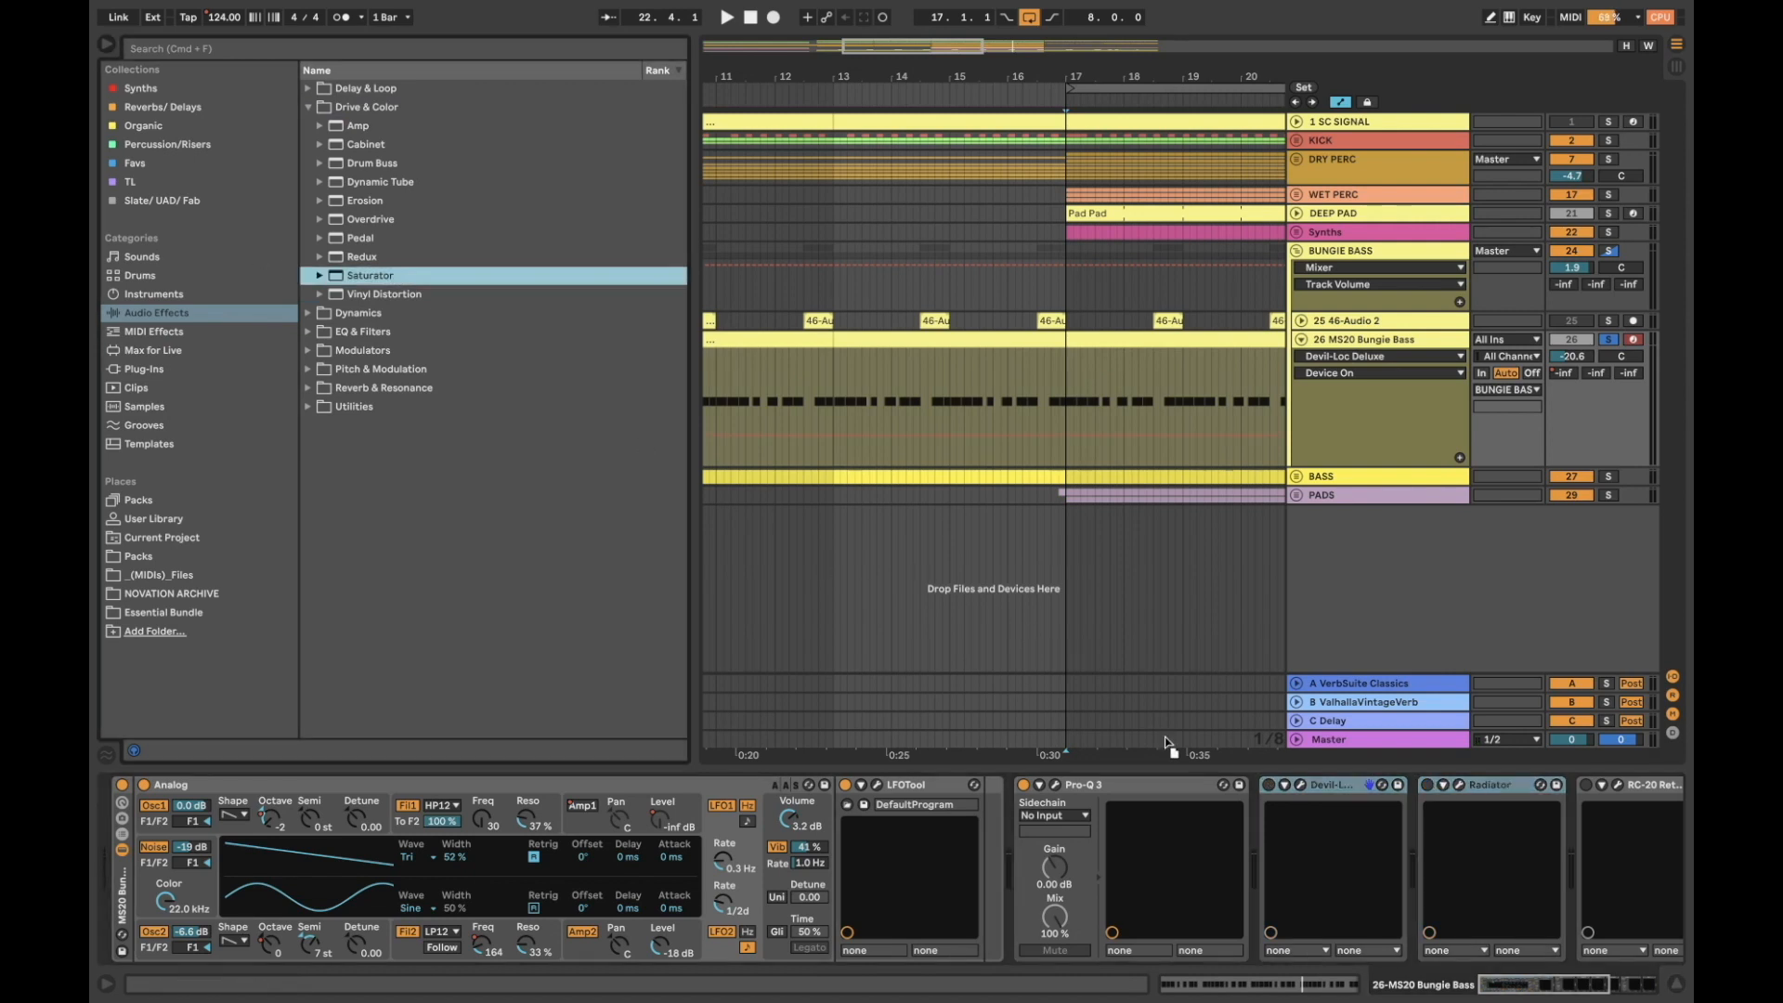
drag(1168, 743, 1277, 829)
Load the A Bit Warmer preset onto Saturator, compare it bypassed and active during playback, and raise its drive to 9.14 dB
click(319, 276)
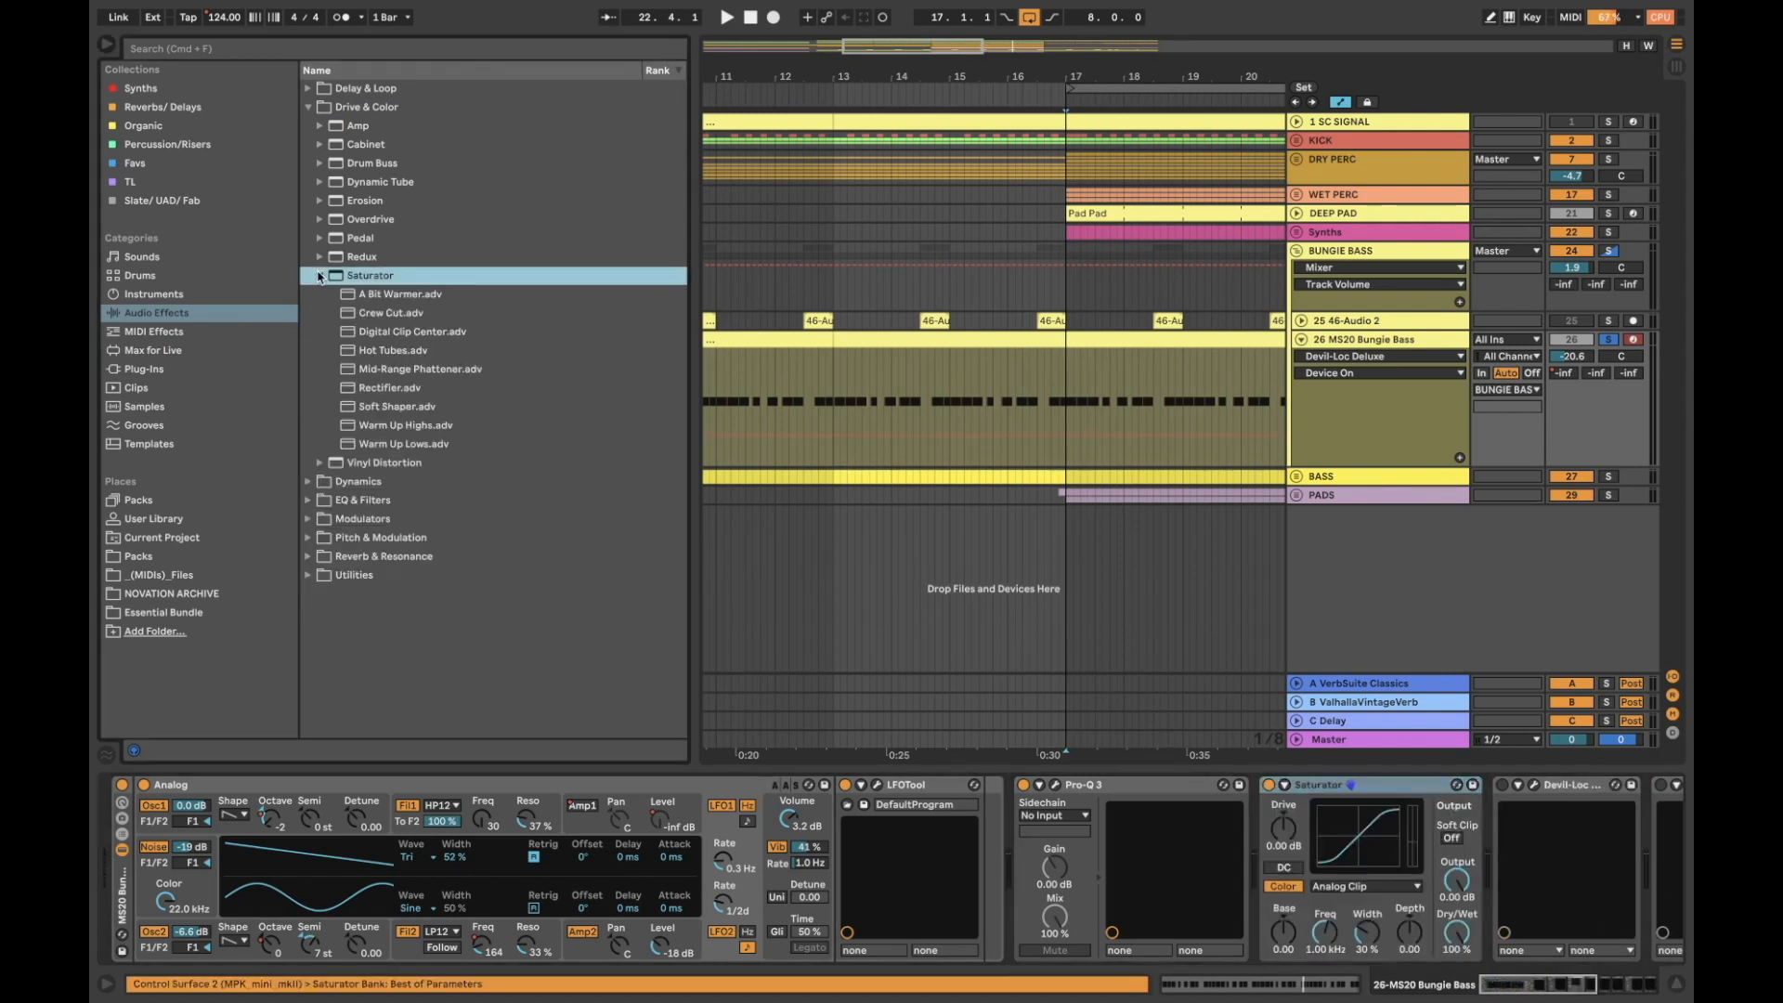
drag(380, 297, 1377, 795)
key(space)
scroll(1161, 650, right, 3)
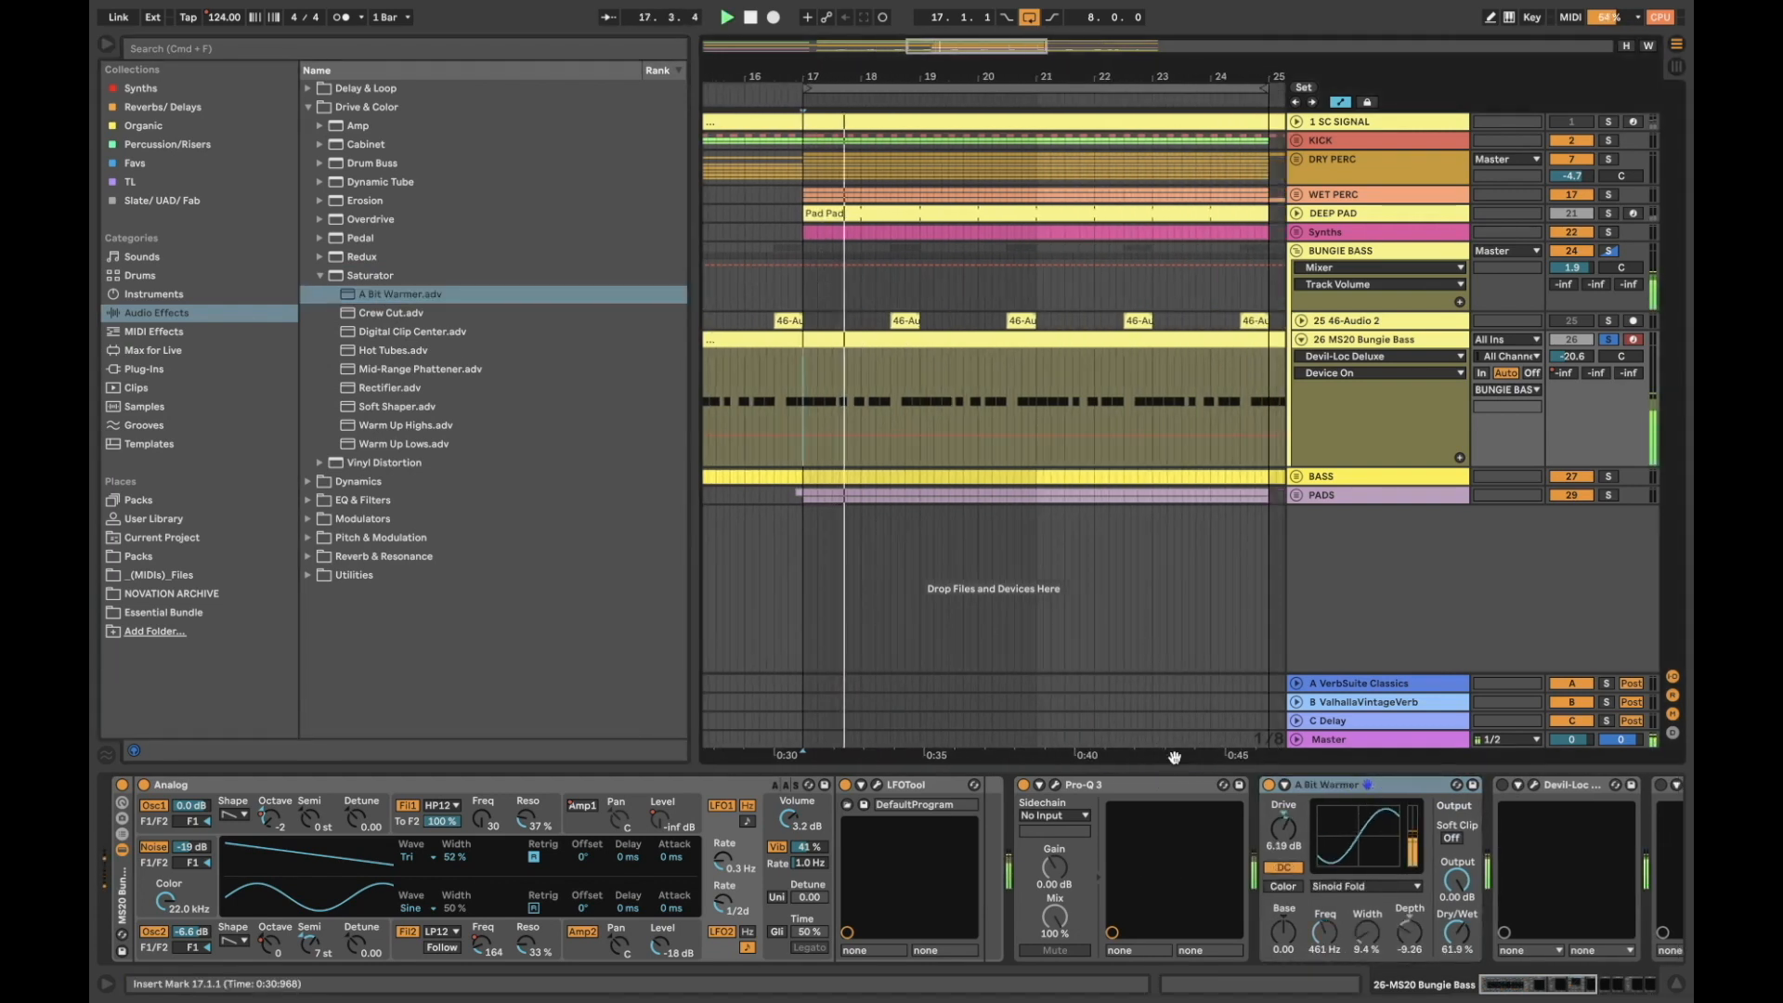
click(1270, 785)
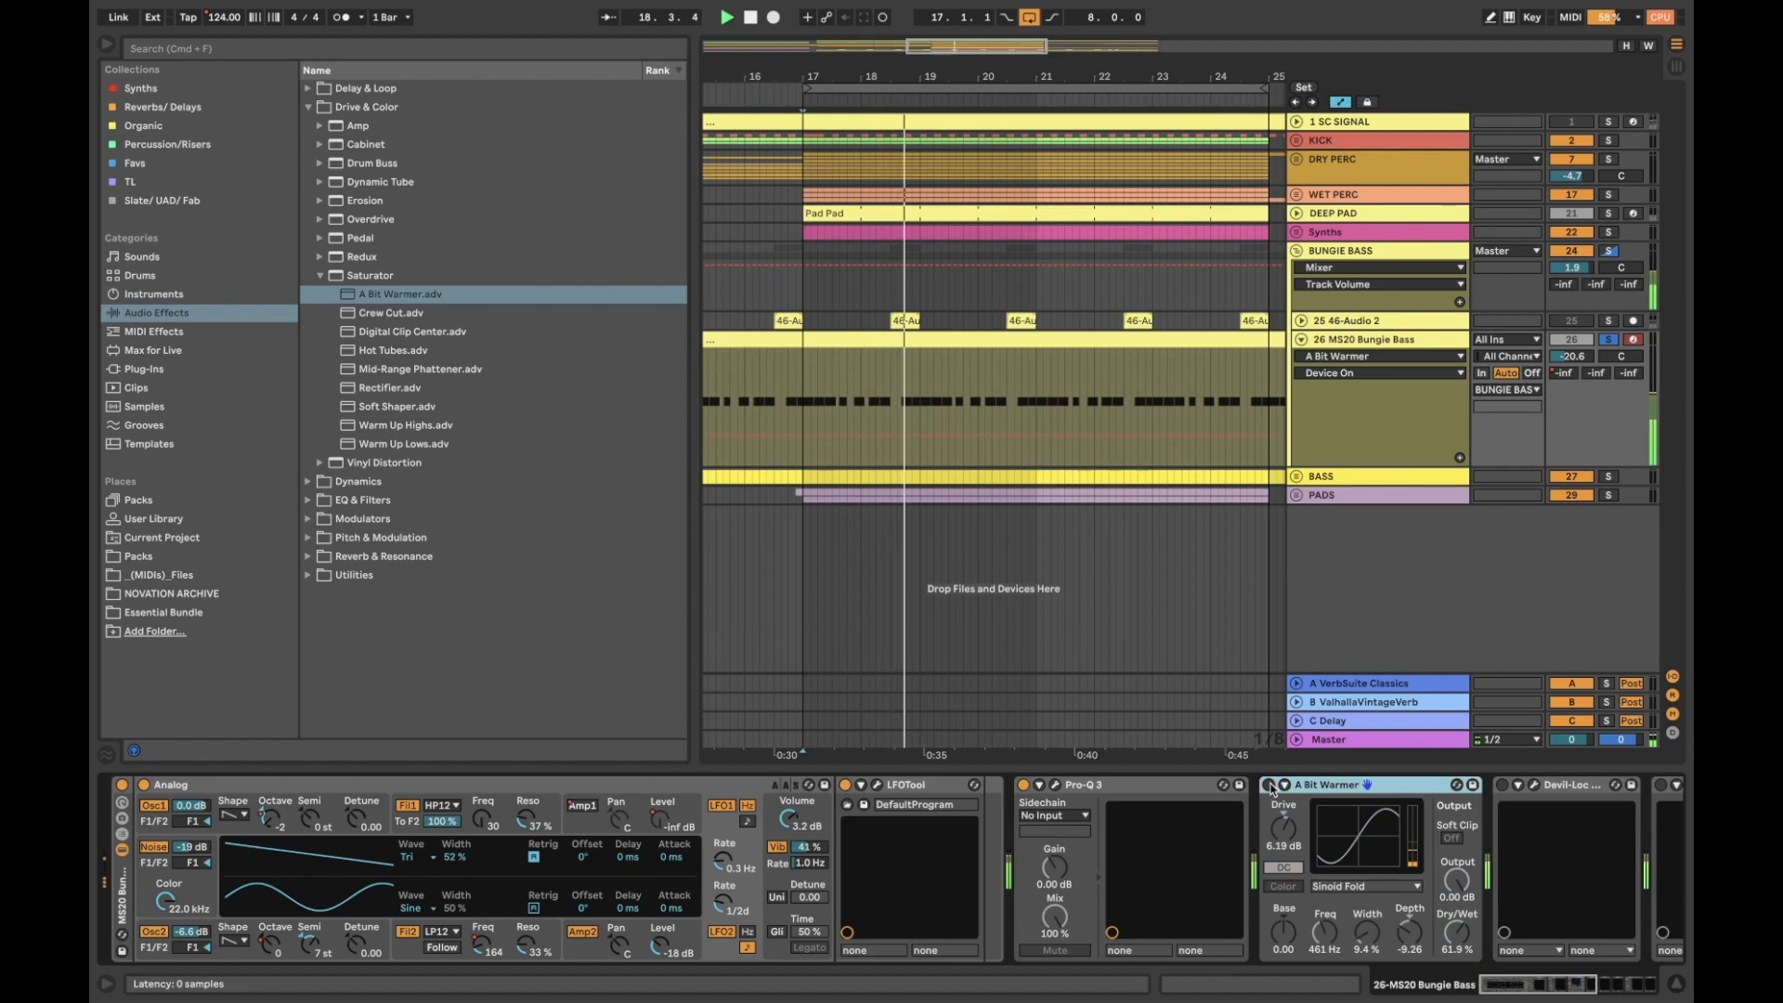
click(1270, 785)
drag(1283, 828, 1284, 810)
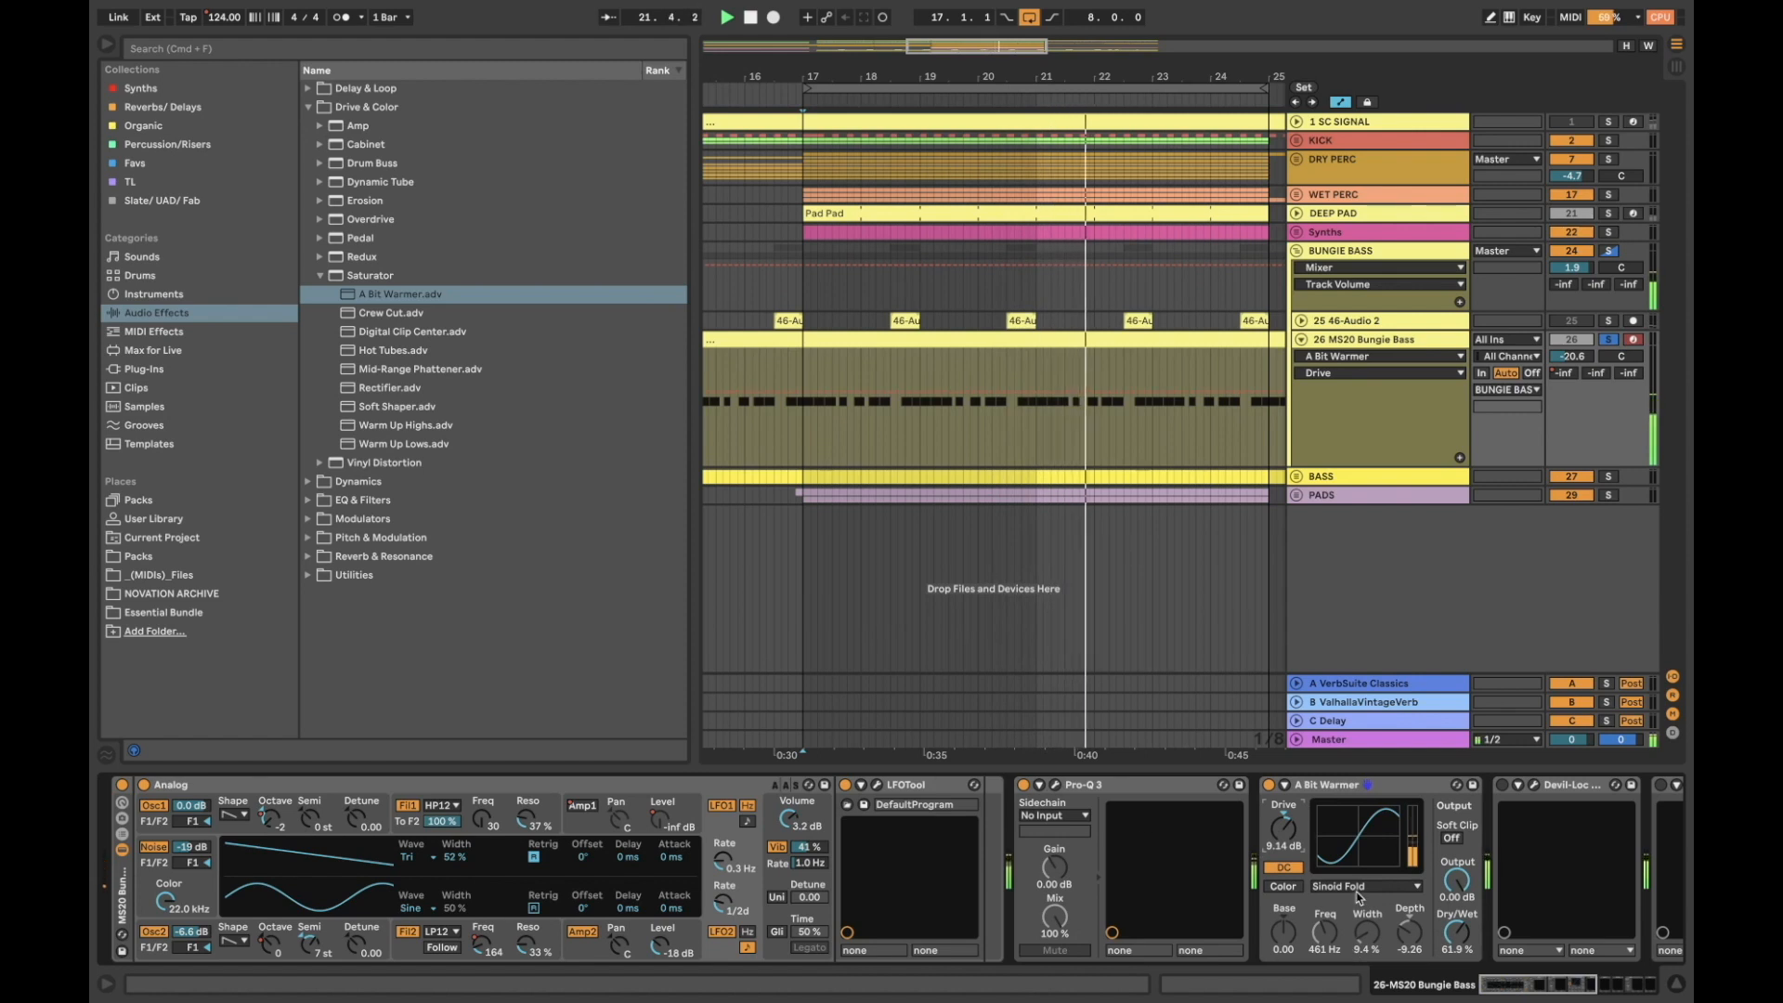
Add Overdrive after Saturator and set it to 842 Hz, bandwidth 7.76, drive 18%, tone 12%, dynamics 33% and dry/wet 25%
scroll(1207, 873, right, 5)
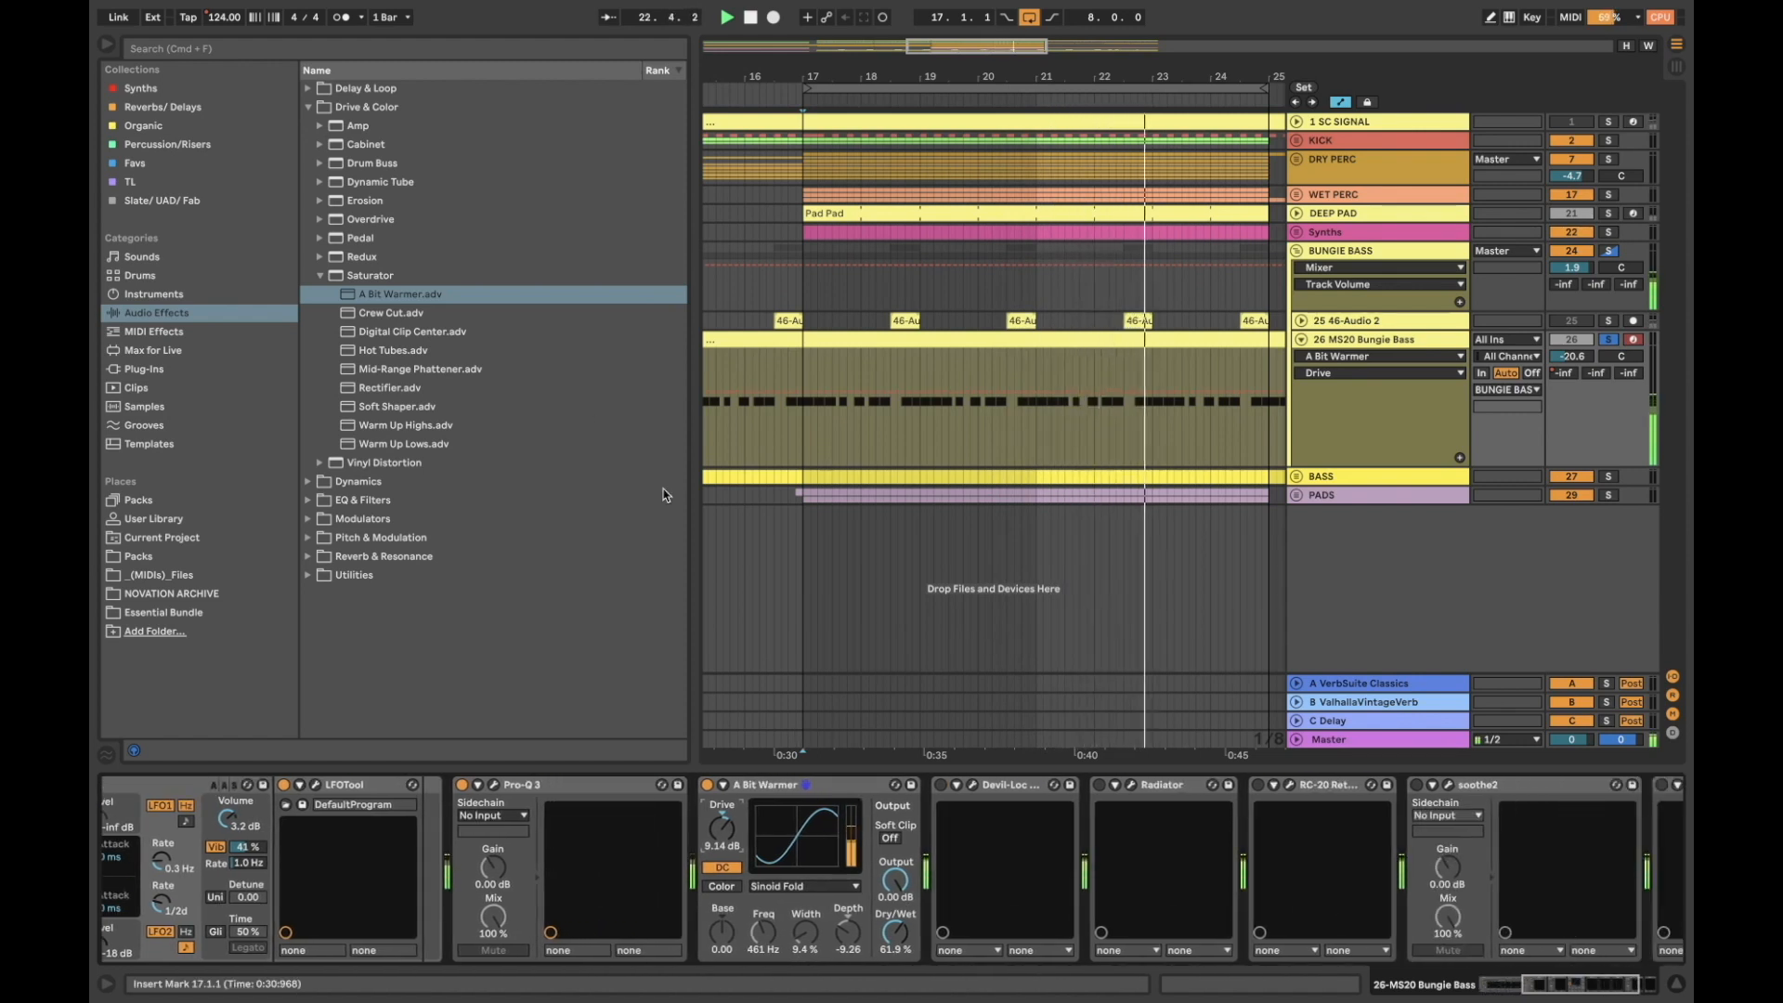
click(320, 276)
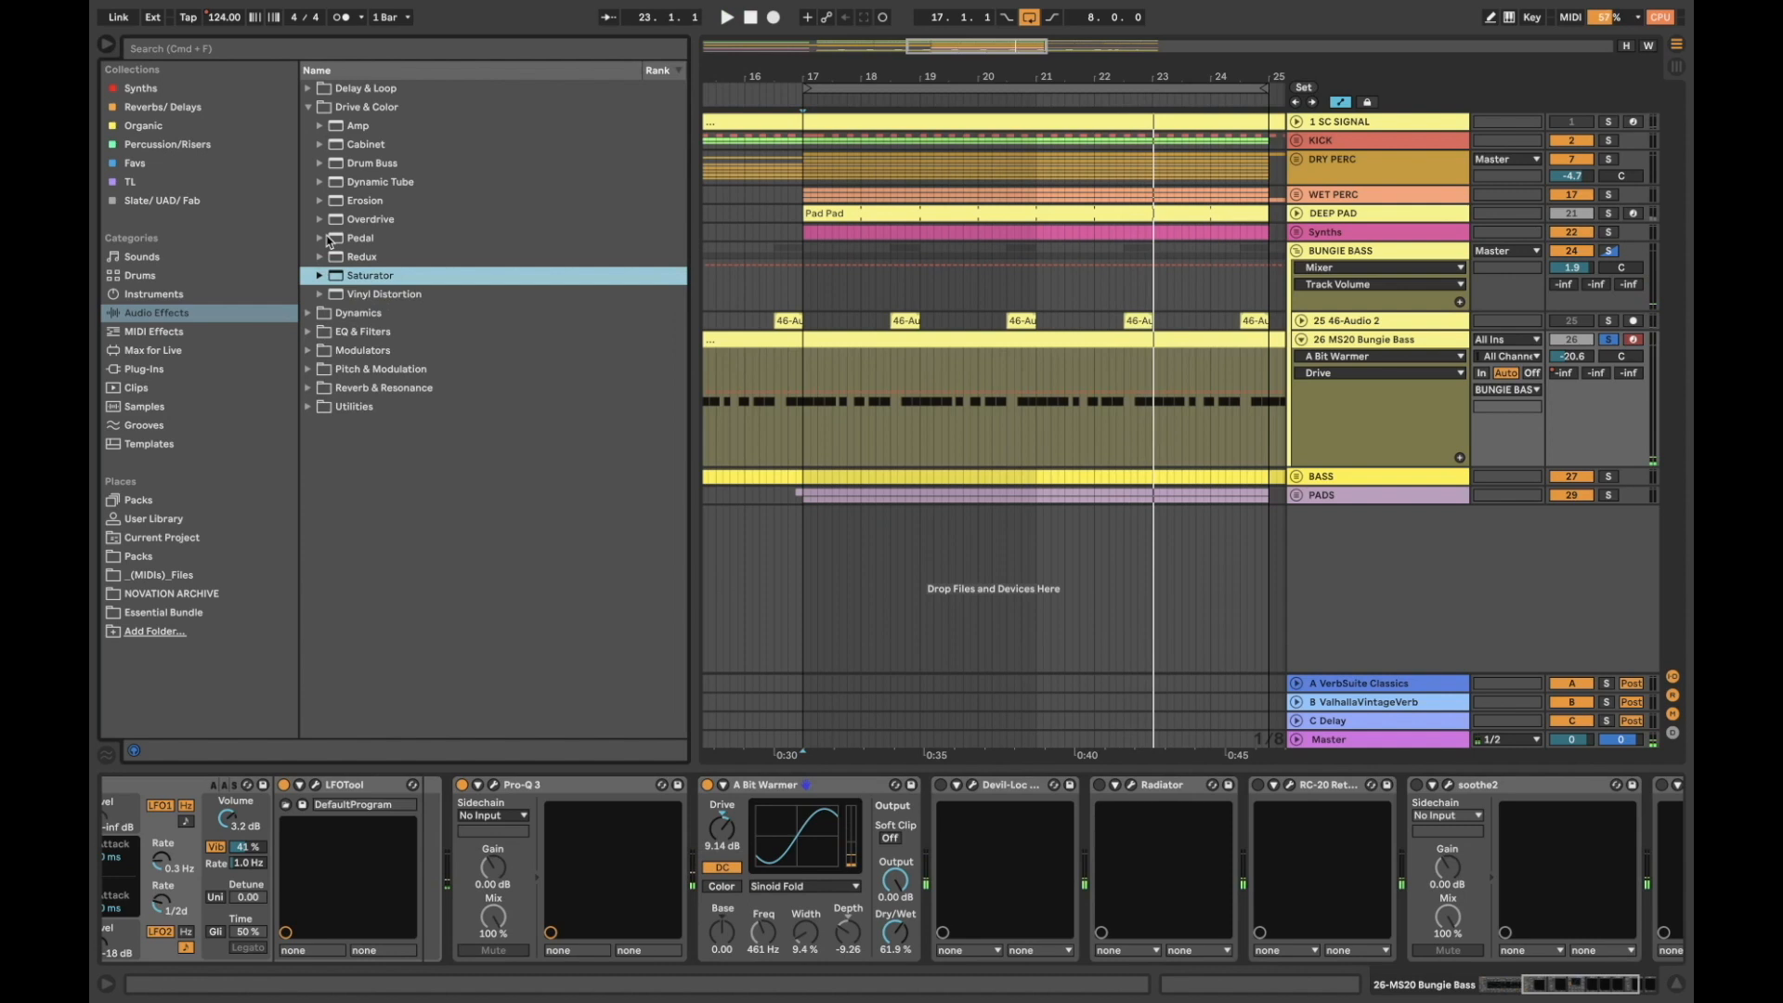
drag(353, 223, 983, 882)
key(space)
drag(990, 818, 983, 811)
drag(1012, 899, 1008, 972)
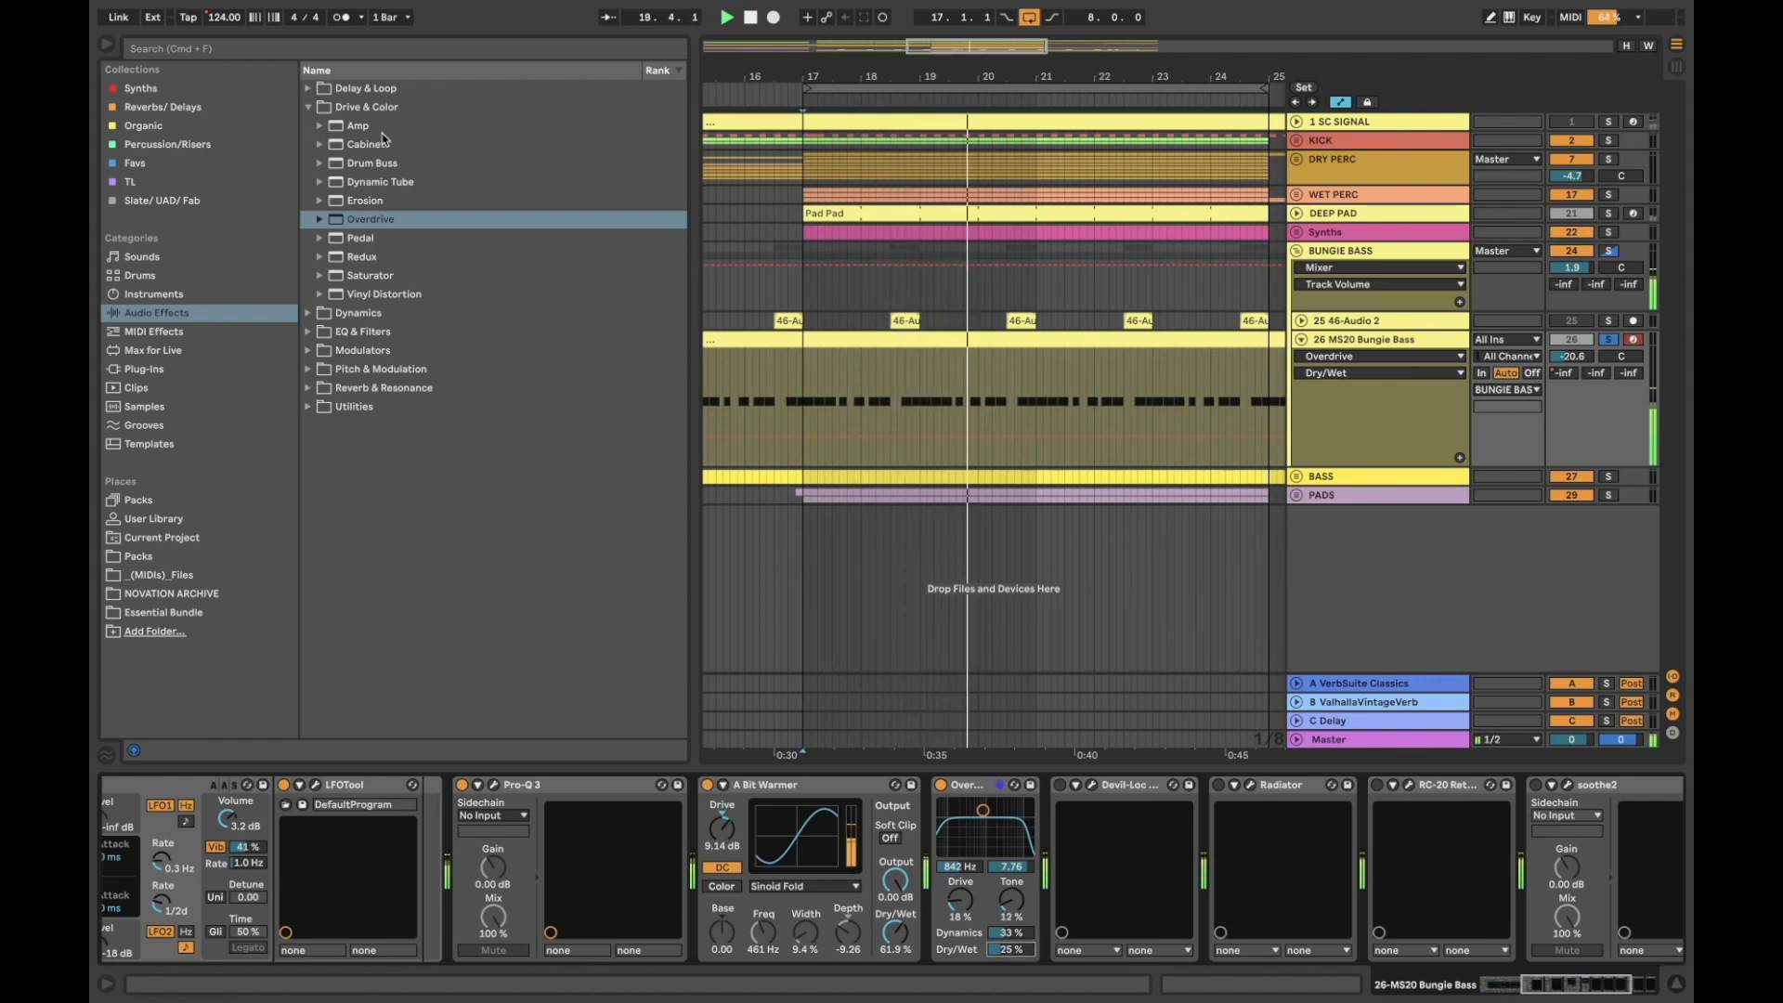
Add Drum Buss after Overdrive and, during playback, set drive to 19%, crunch to 12% and damping to 20.0 kHz
click(353, 163)
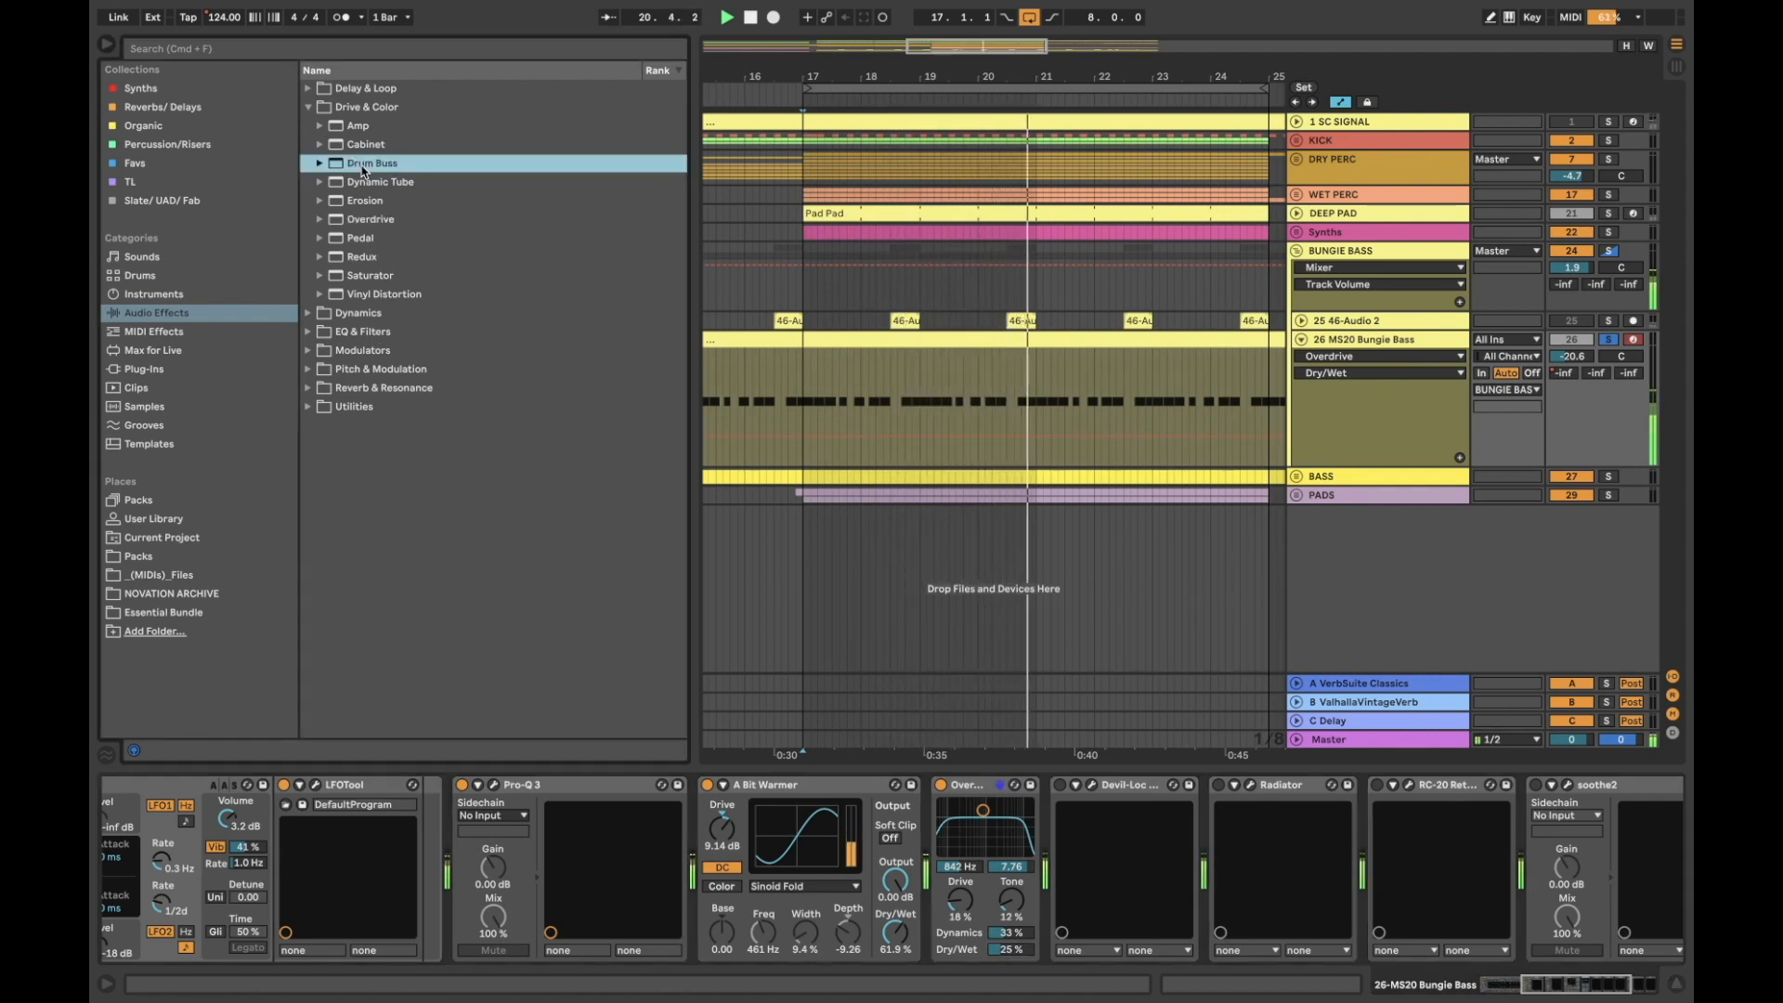
drag(950, 788, 1049, 845)
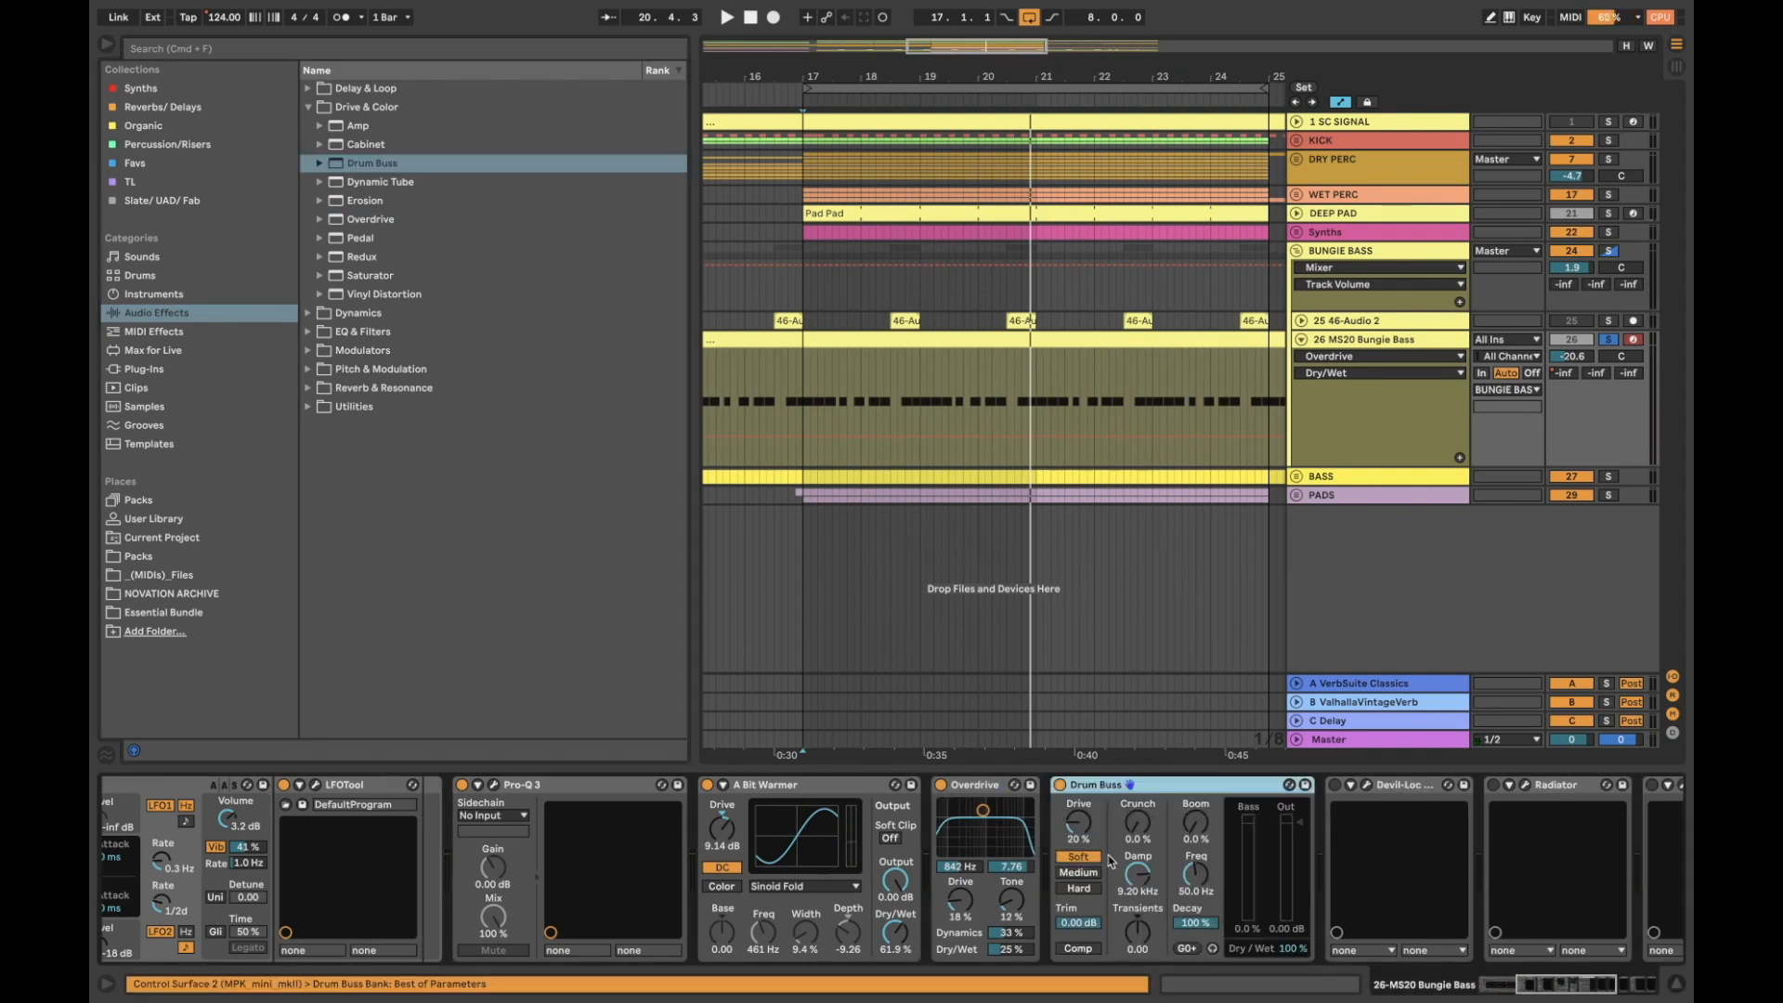
key(space)
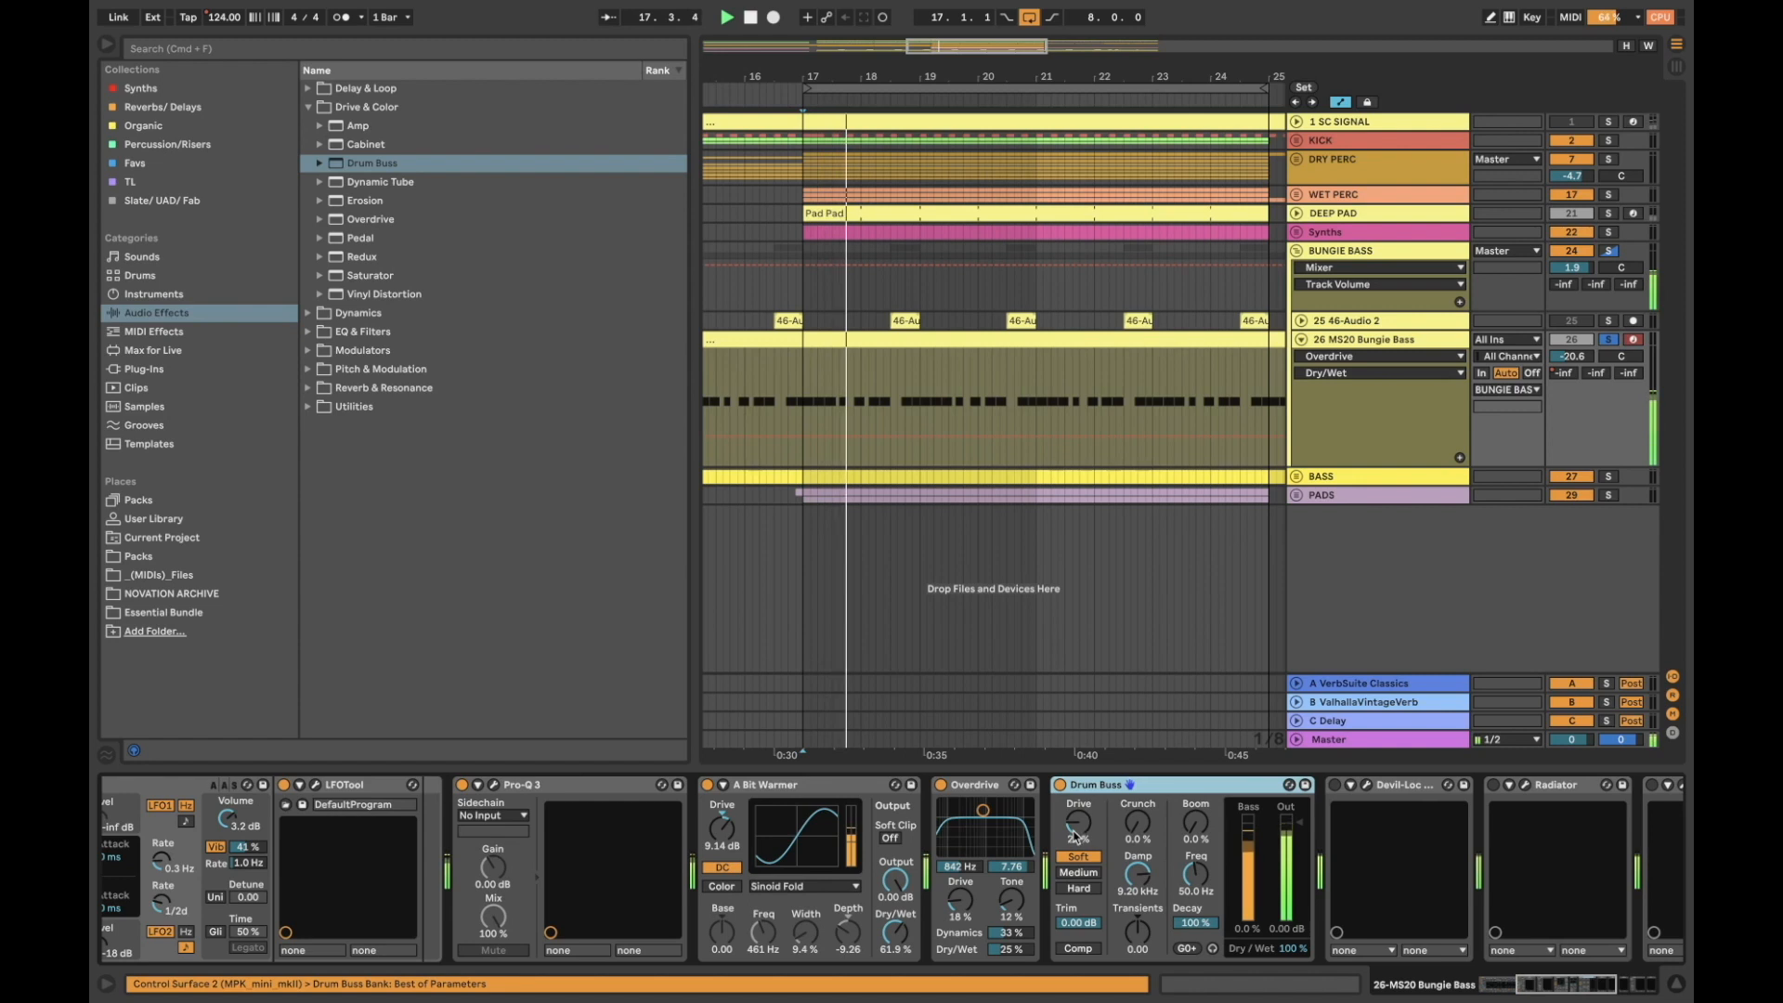
drag(1079, 823, 1124, 849)
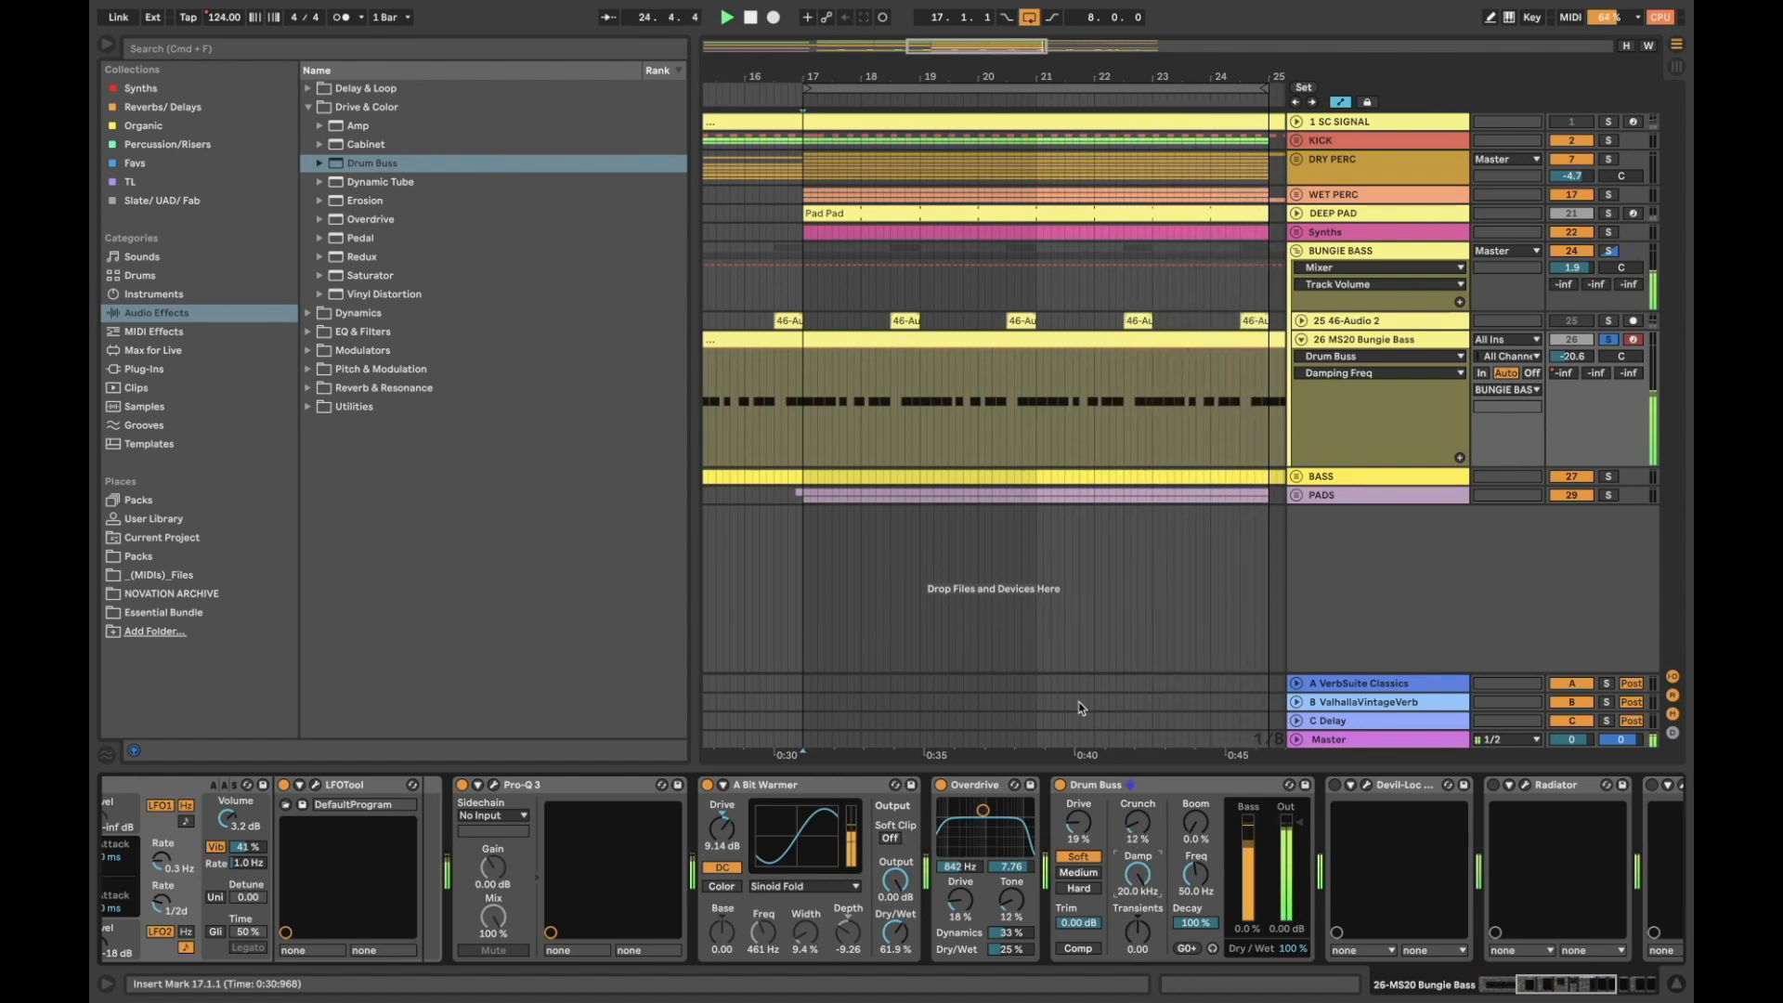
Switch off Saturator, Overdrive and Drum Buss together, and compare their sound by toggling Devil-Loc and Radiator around a playback
click(1129, 783)
click(818, 786)
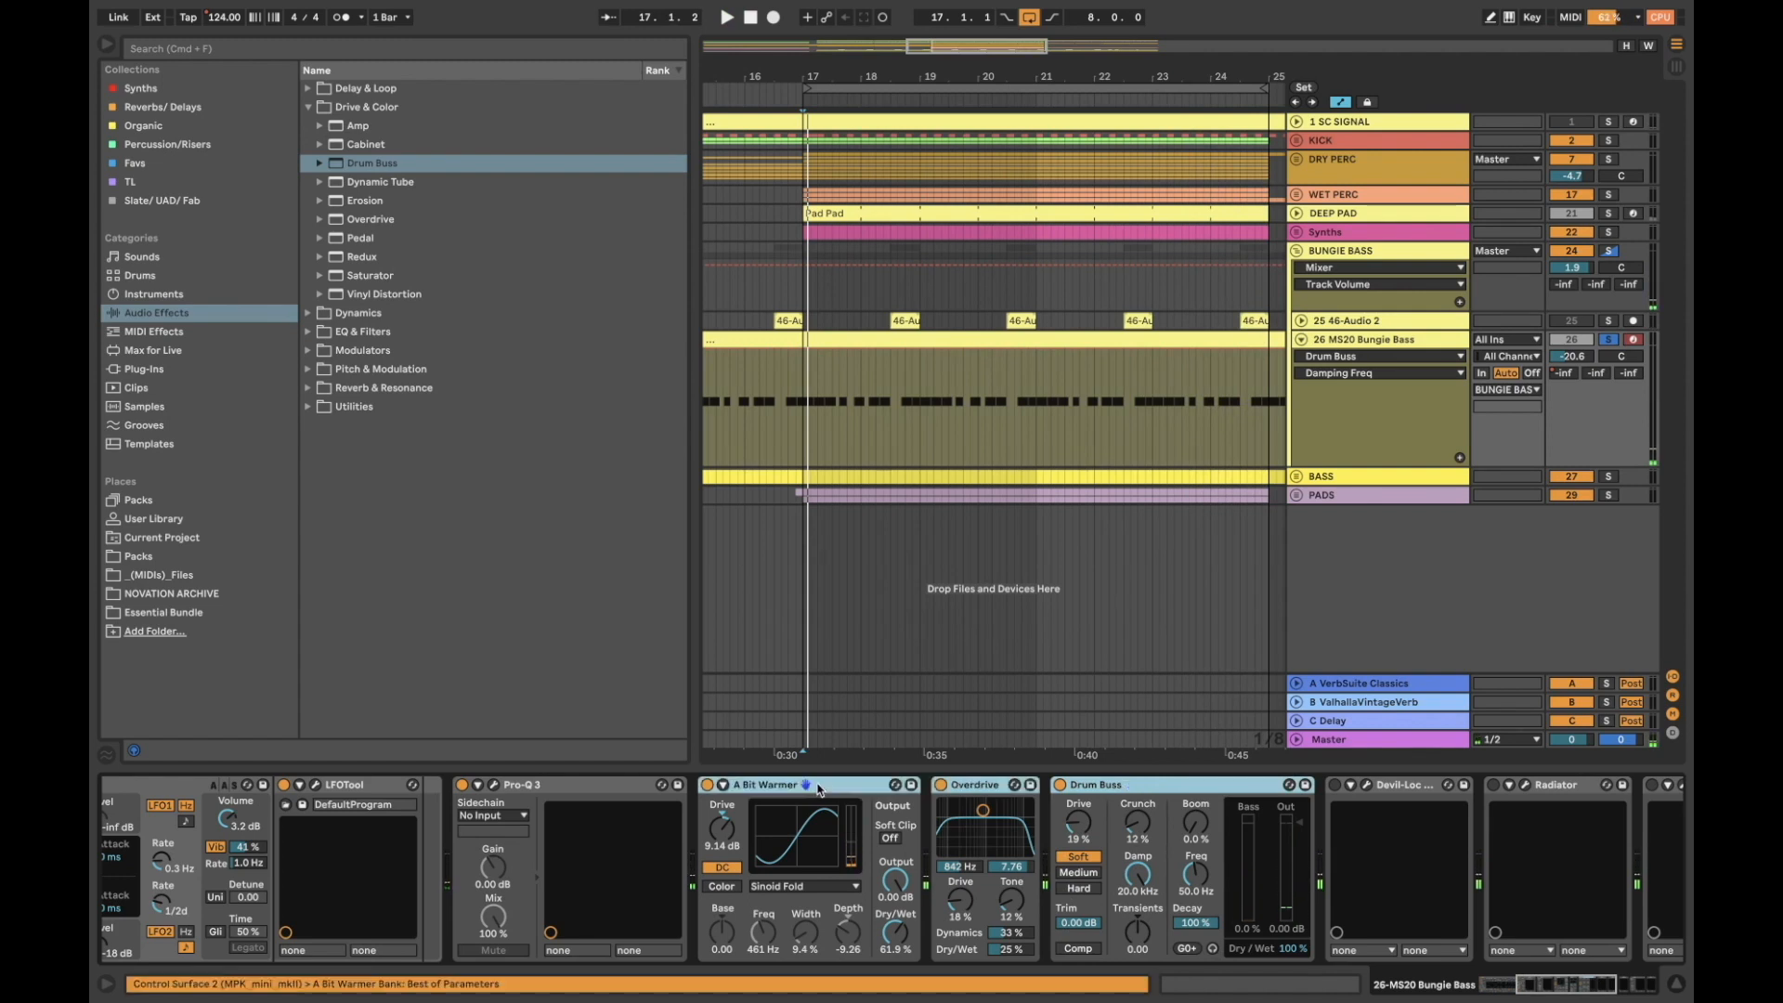
click(708, 785)
click(1336, 785)
click(1494, 786)
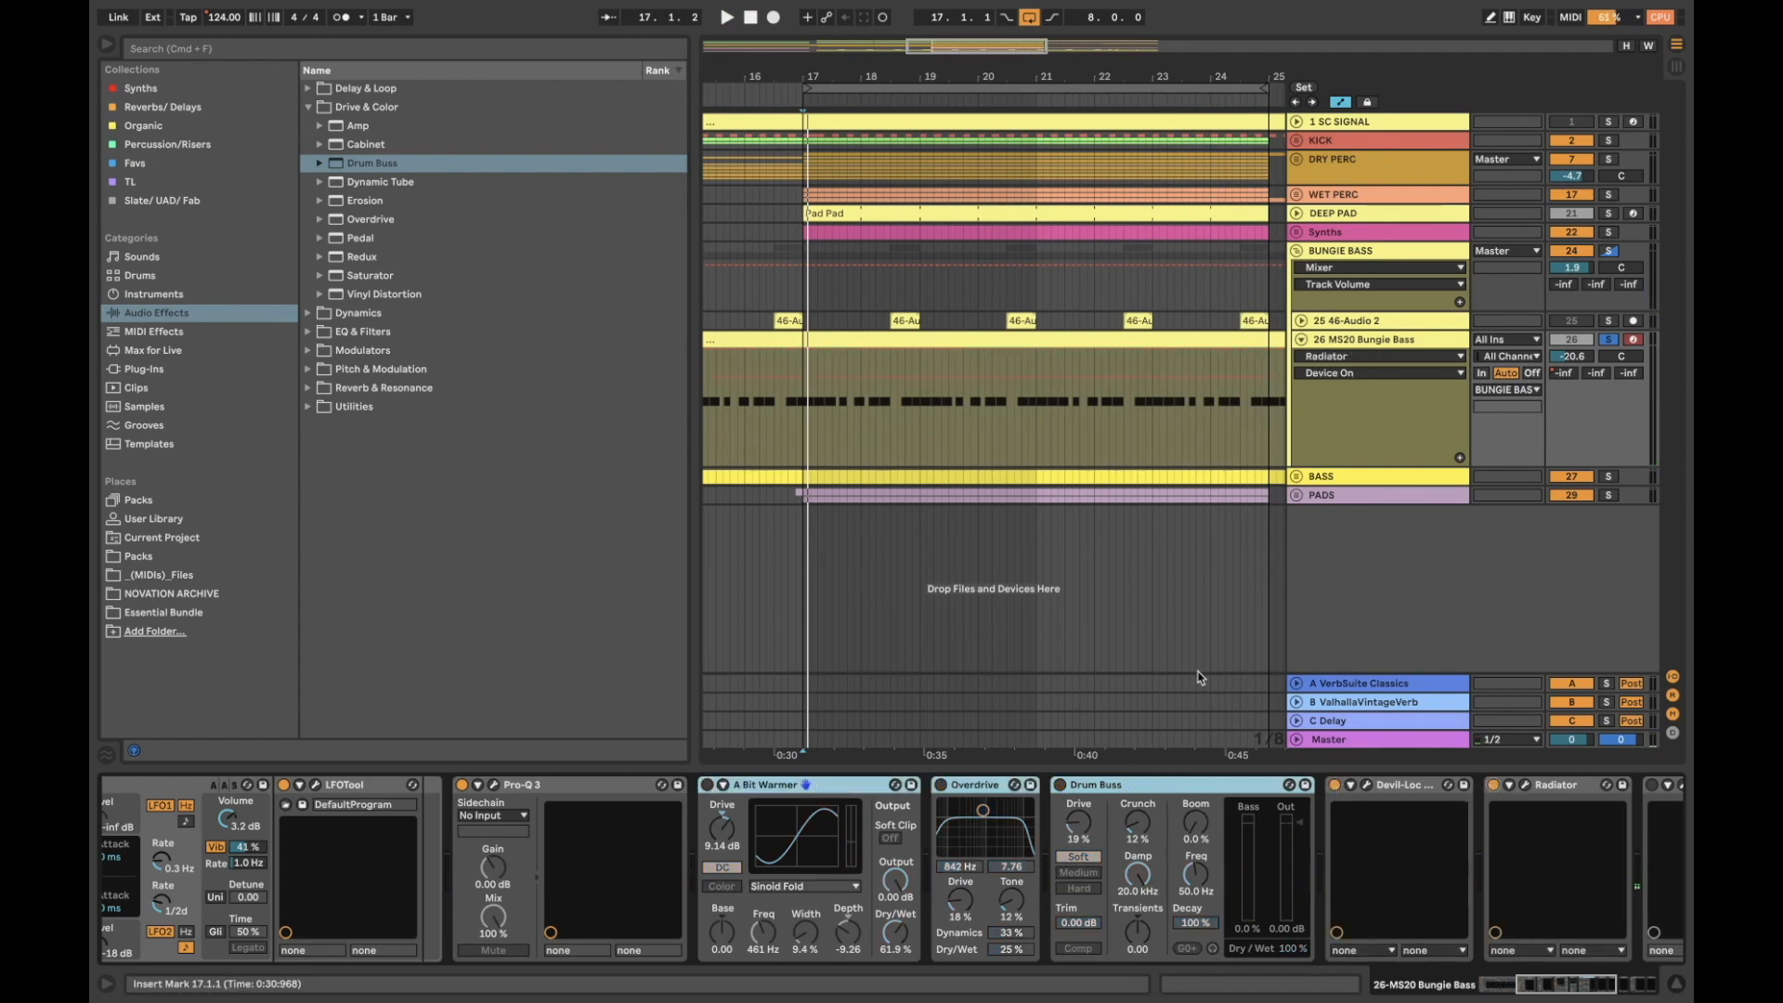
key(space)
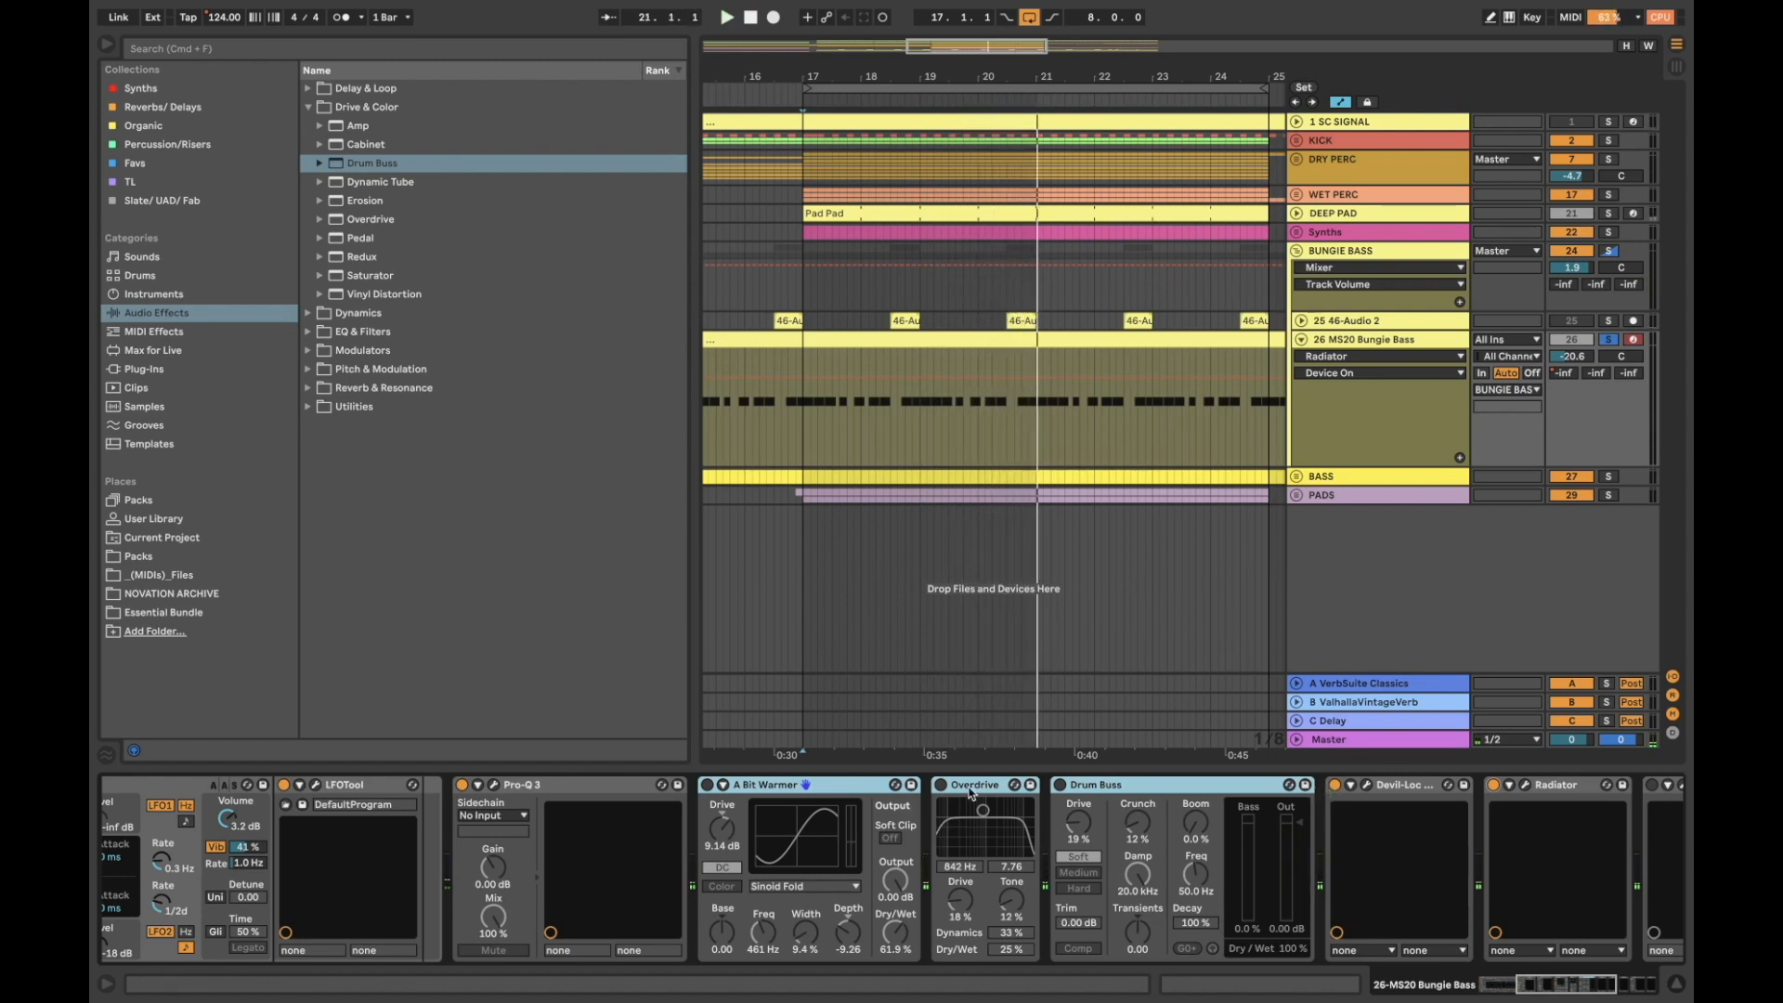
click(1336, 785)
click(1494, 785)
Switch RC-20 Retro Color back on, examine its modules and turn its Noise amount fully down
scroll(1511, 884, right, 5)
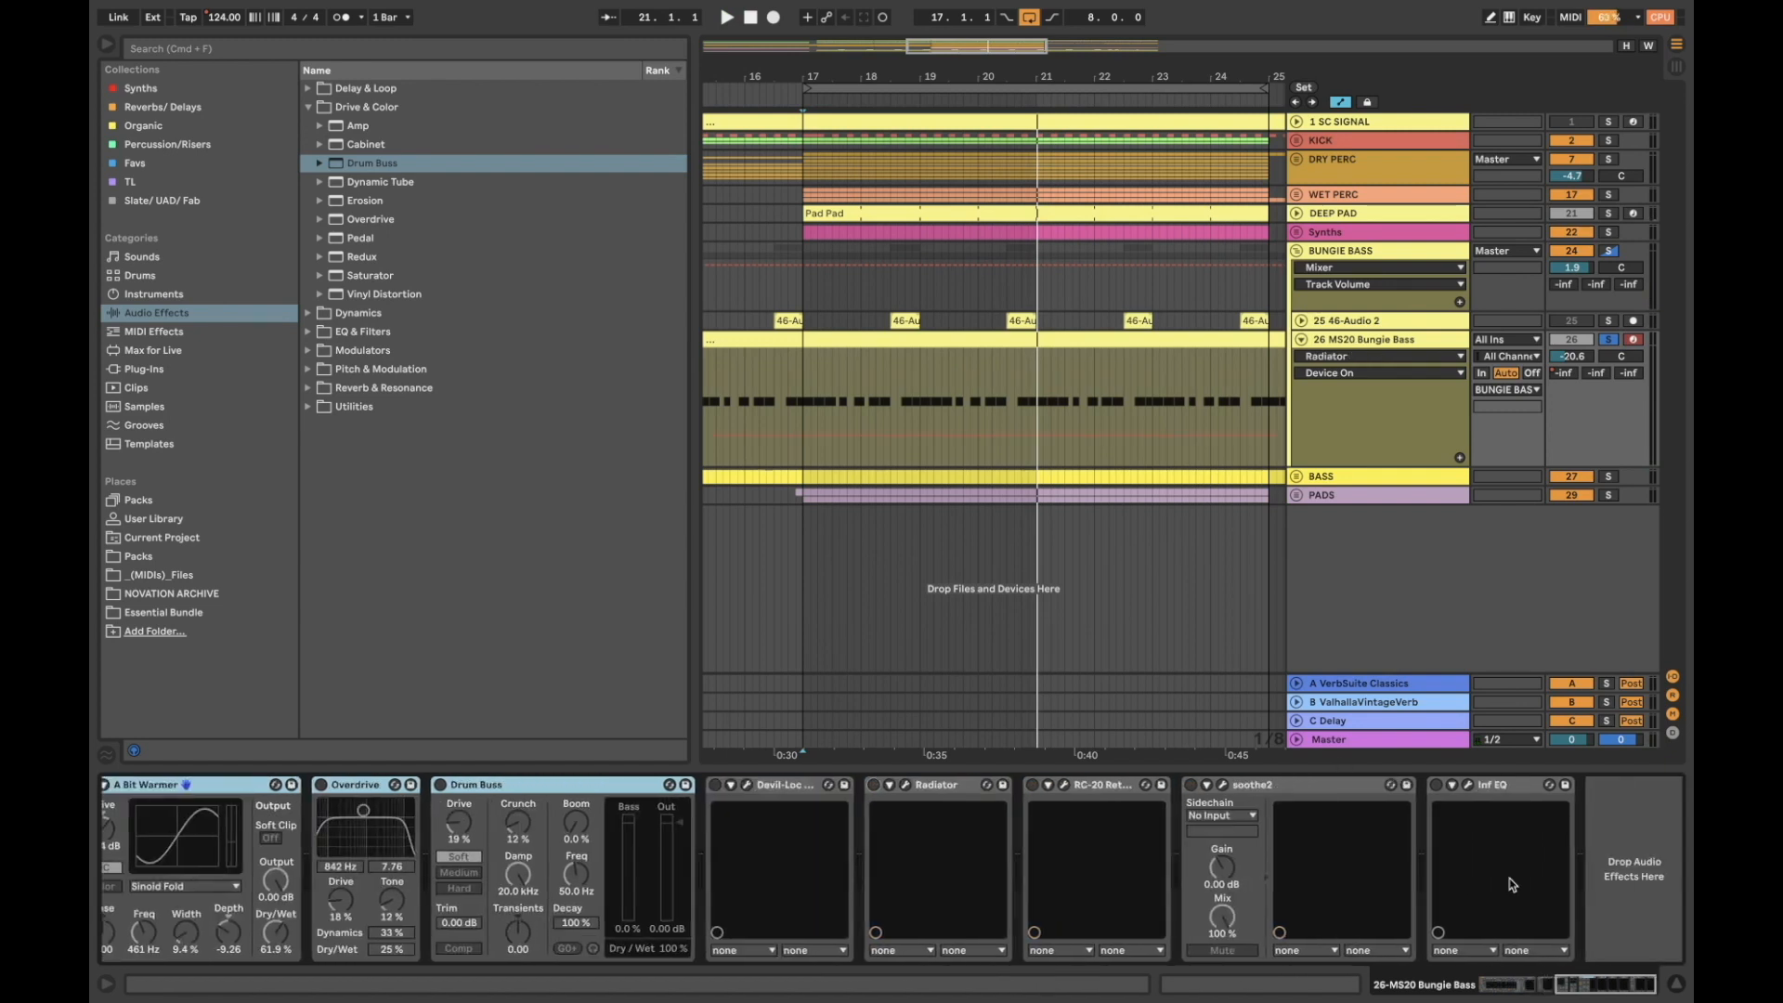
click(1034, 786)
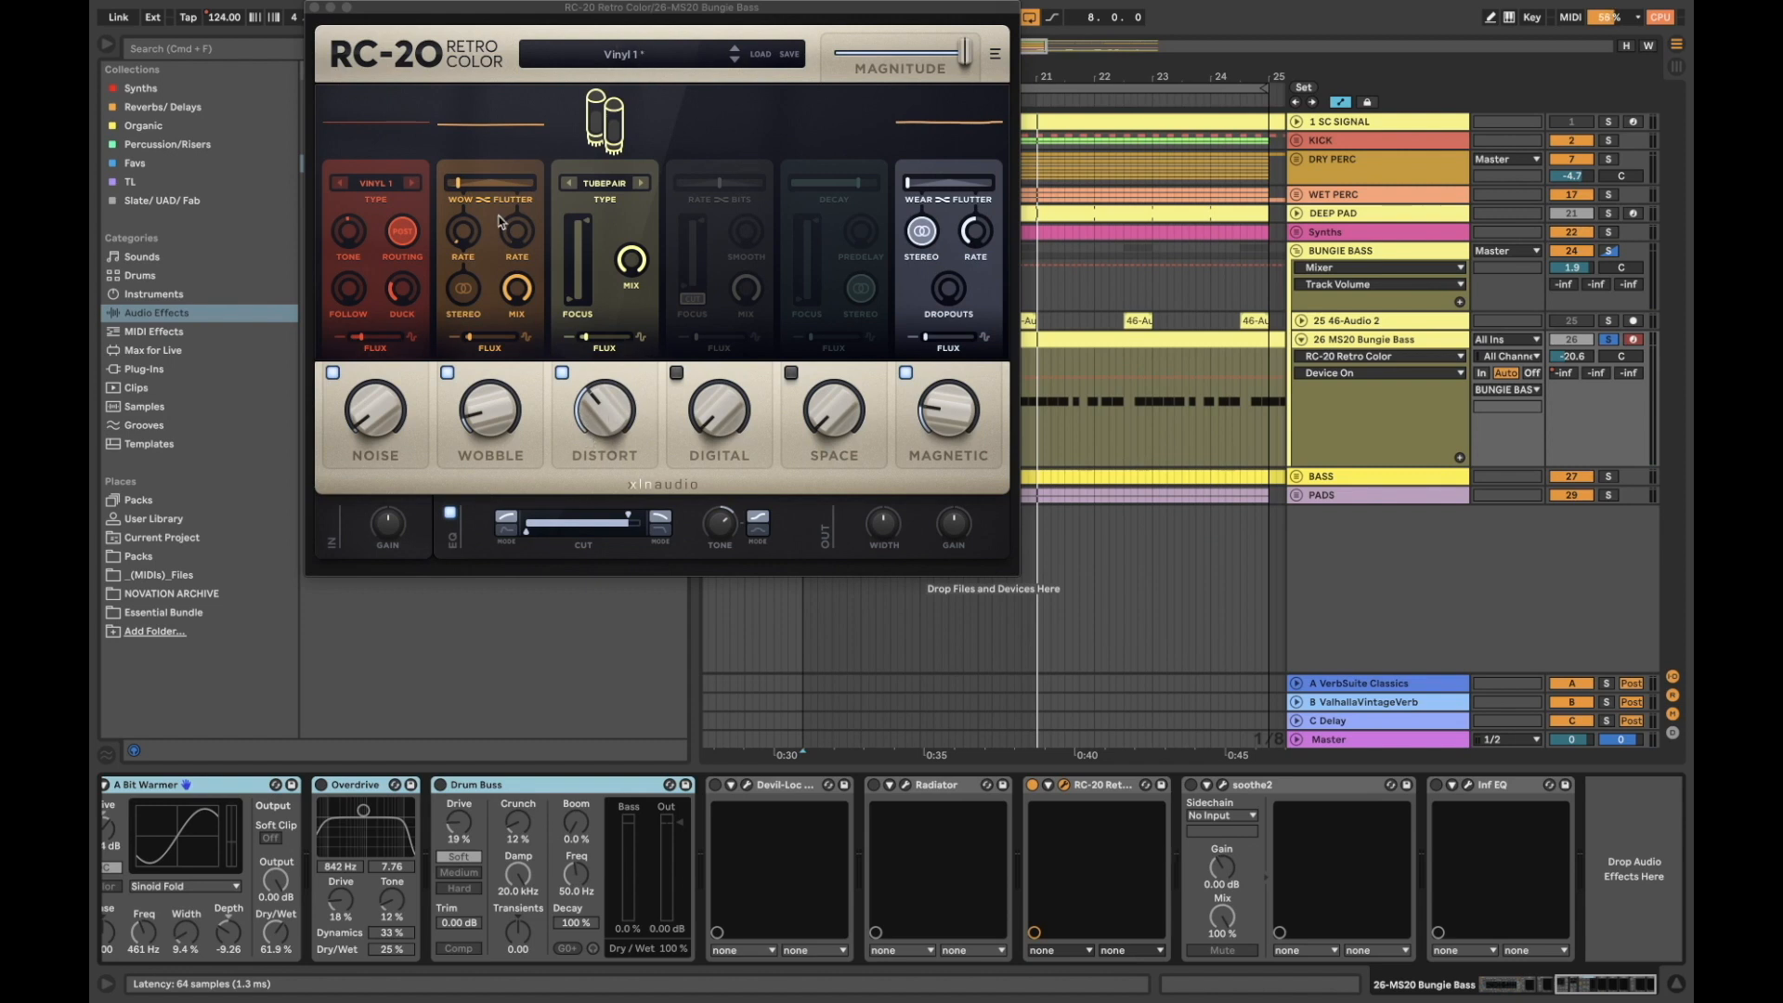
drag(365, 434, 361, 515)
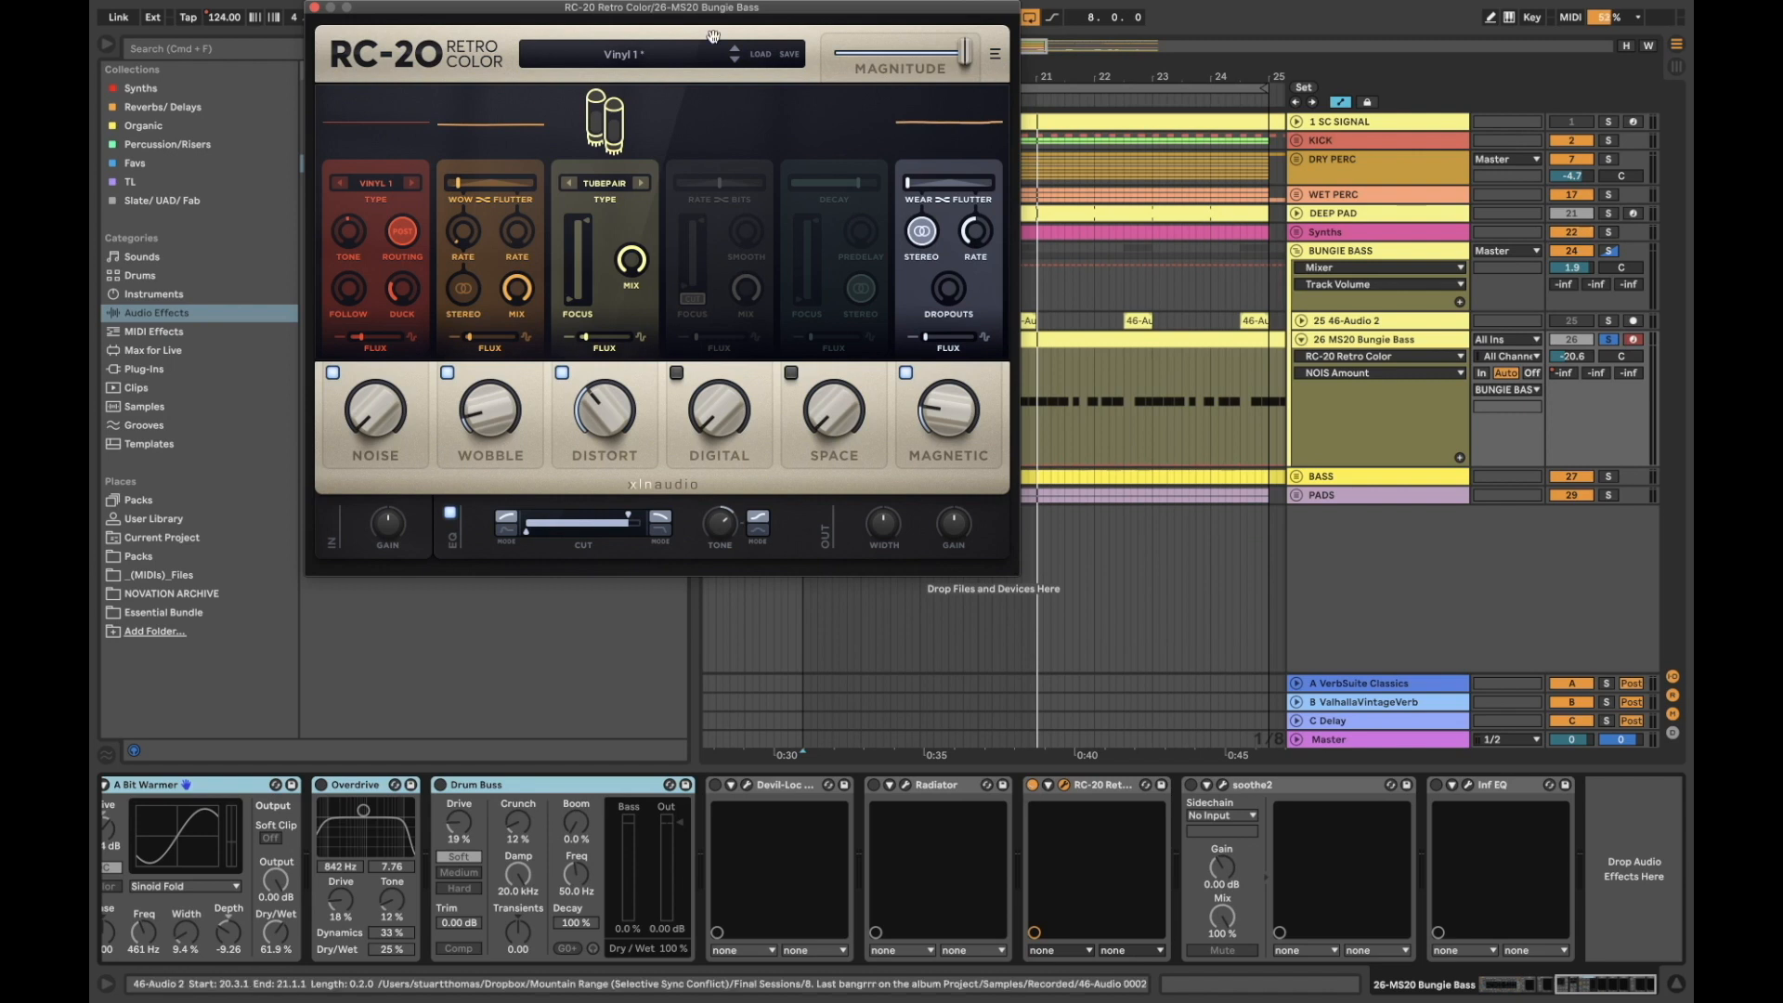
Compare the bass with RC-20 Retro Color bypassed and active during playback, review its modules and close its window
drag(653, 14, 636, 546)
key(space)
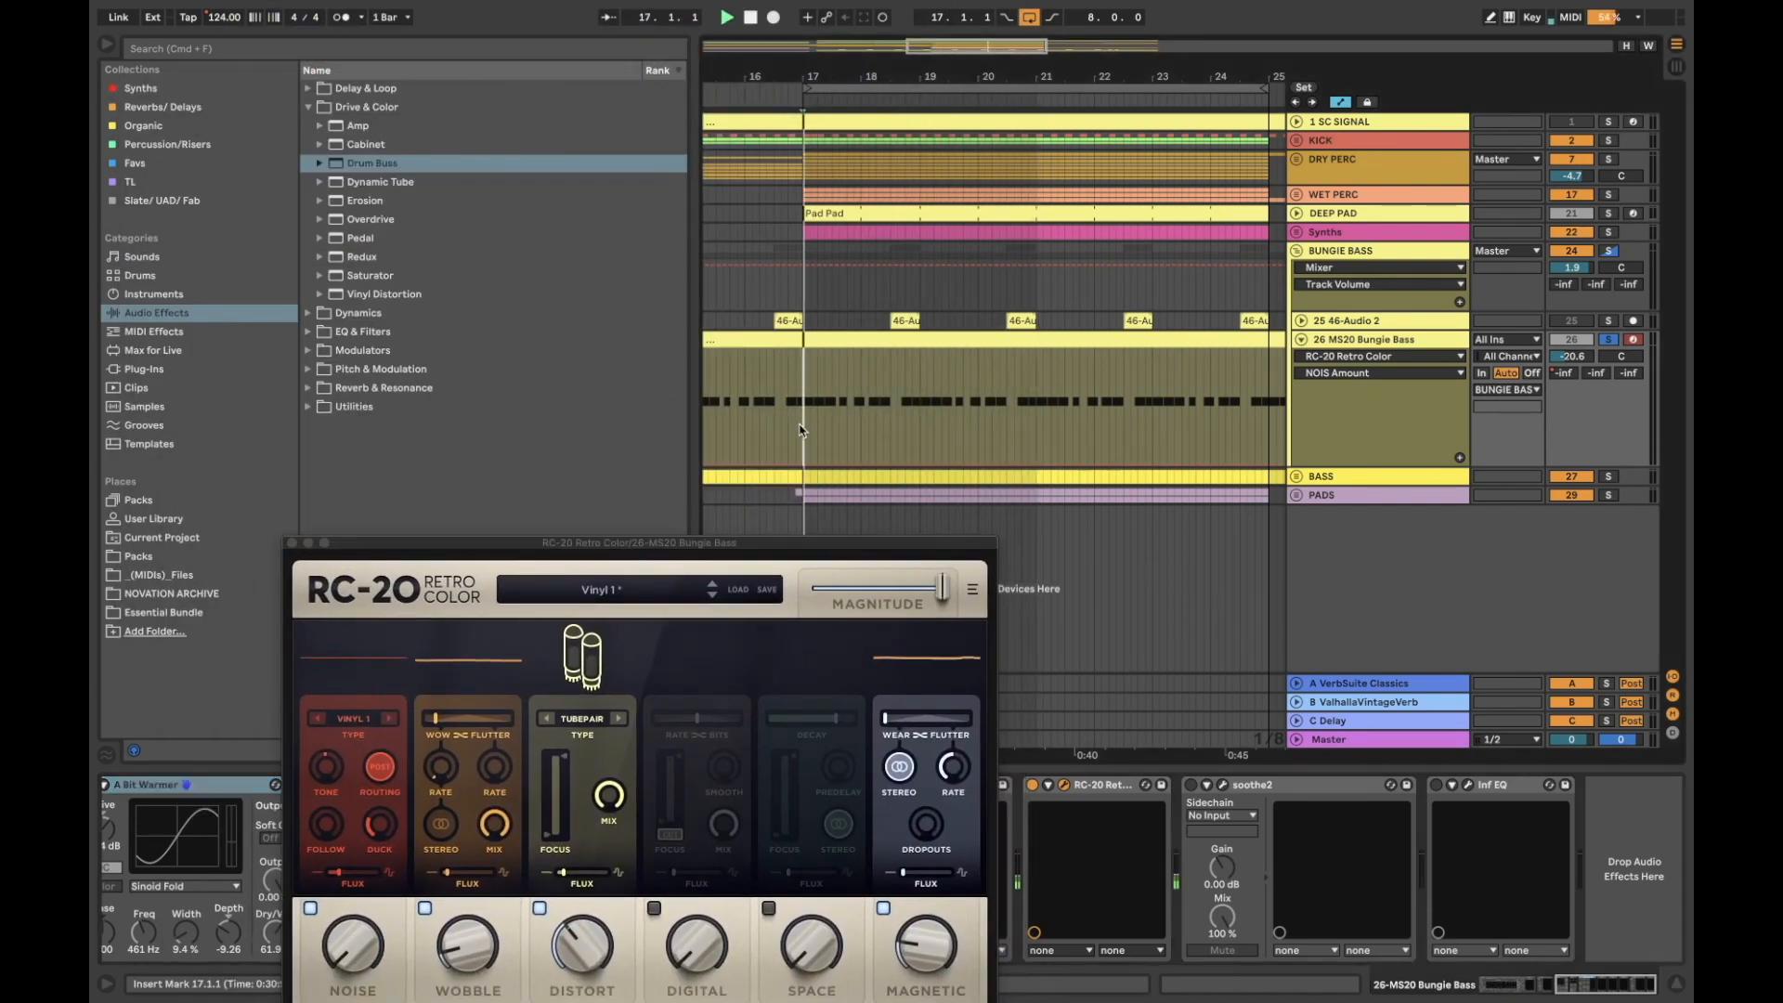
click(1033, 785)
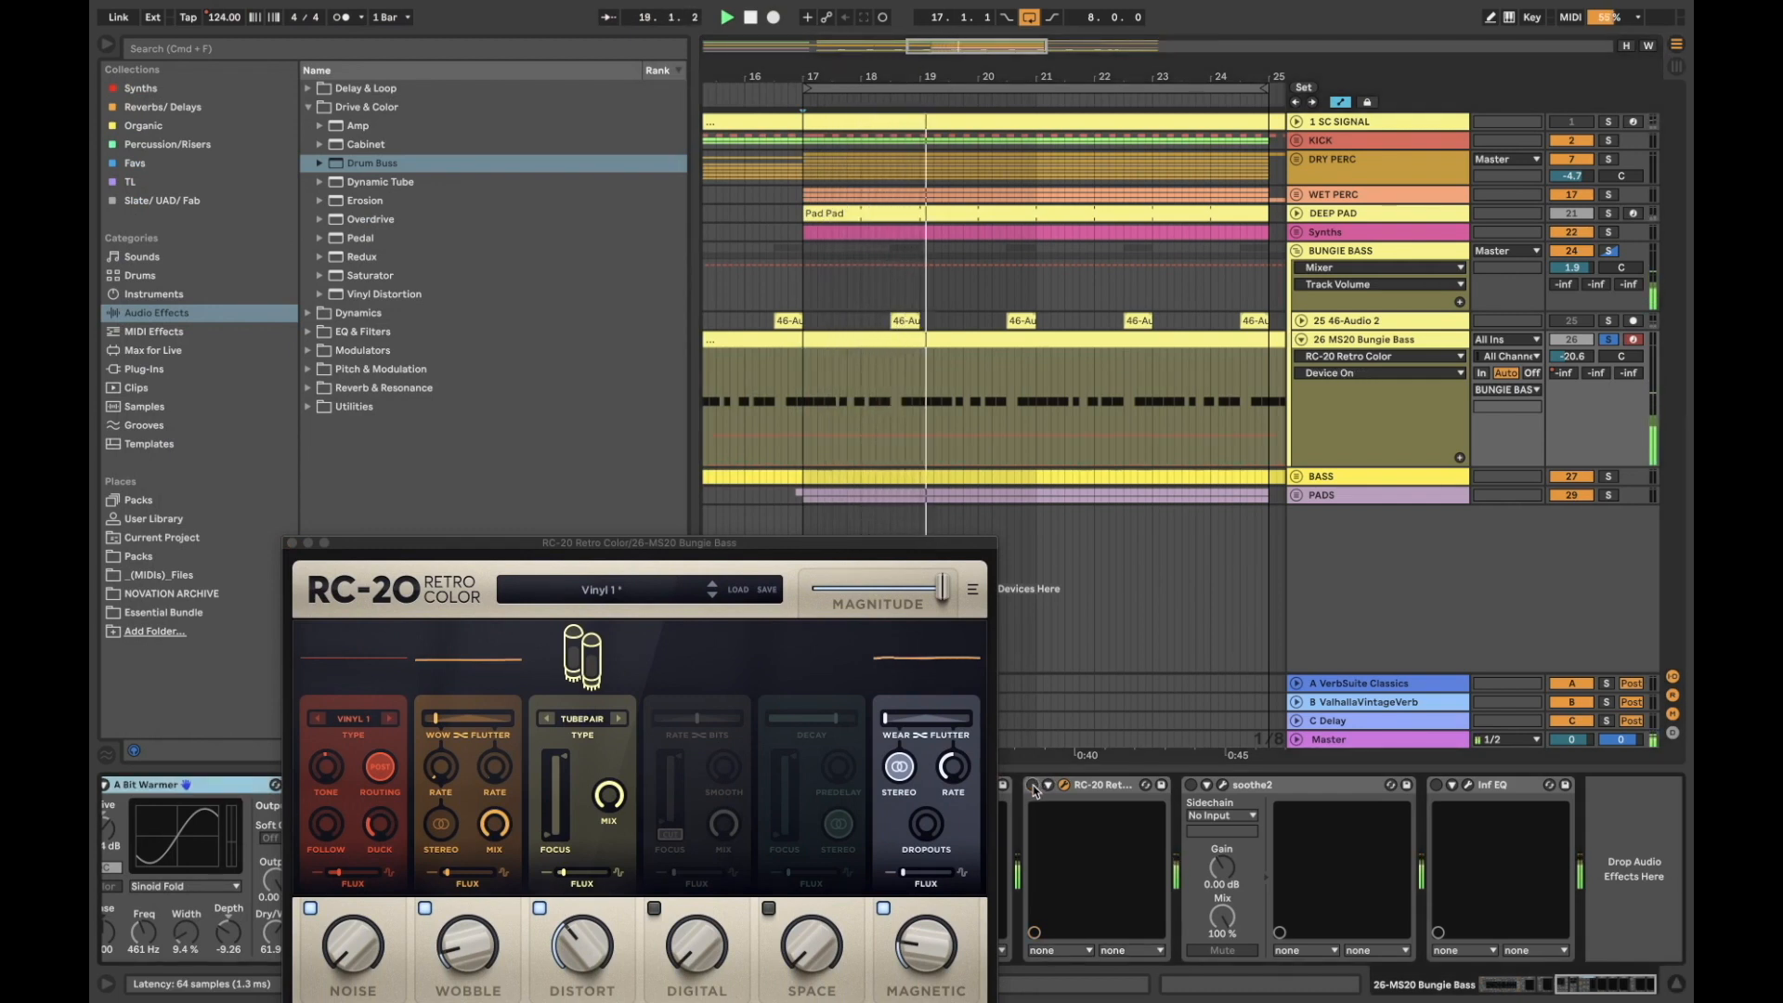
click(1033, 785)
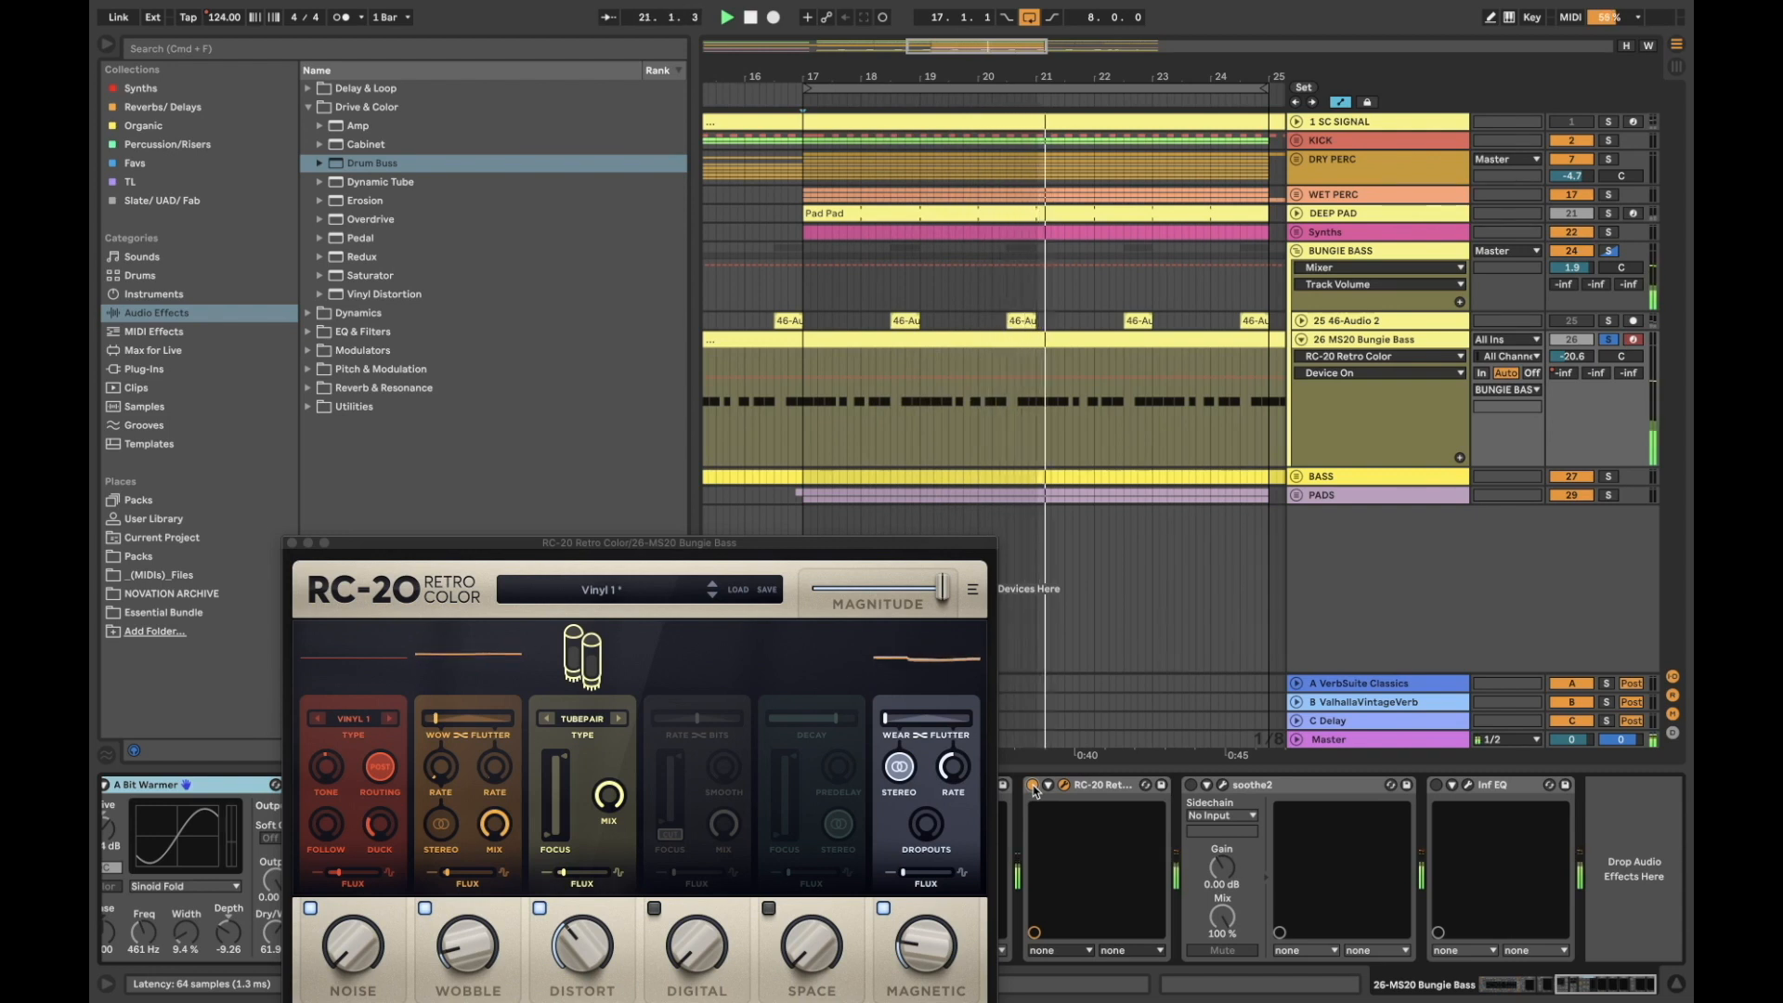
drag(843, 549, 839, 107)
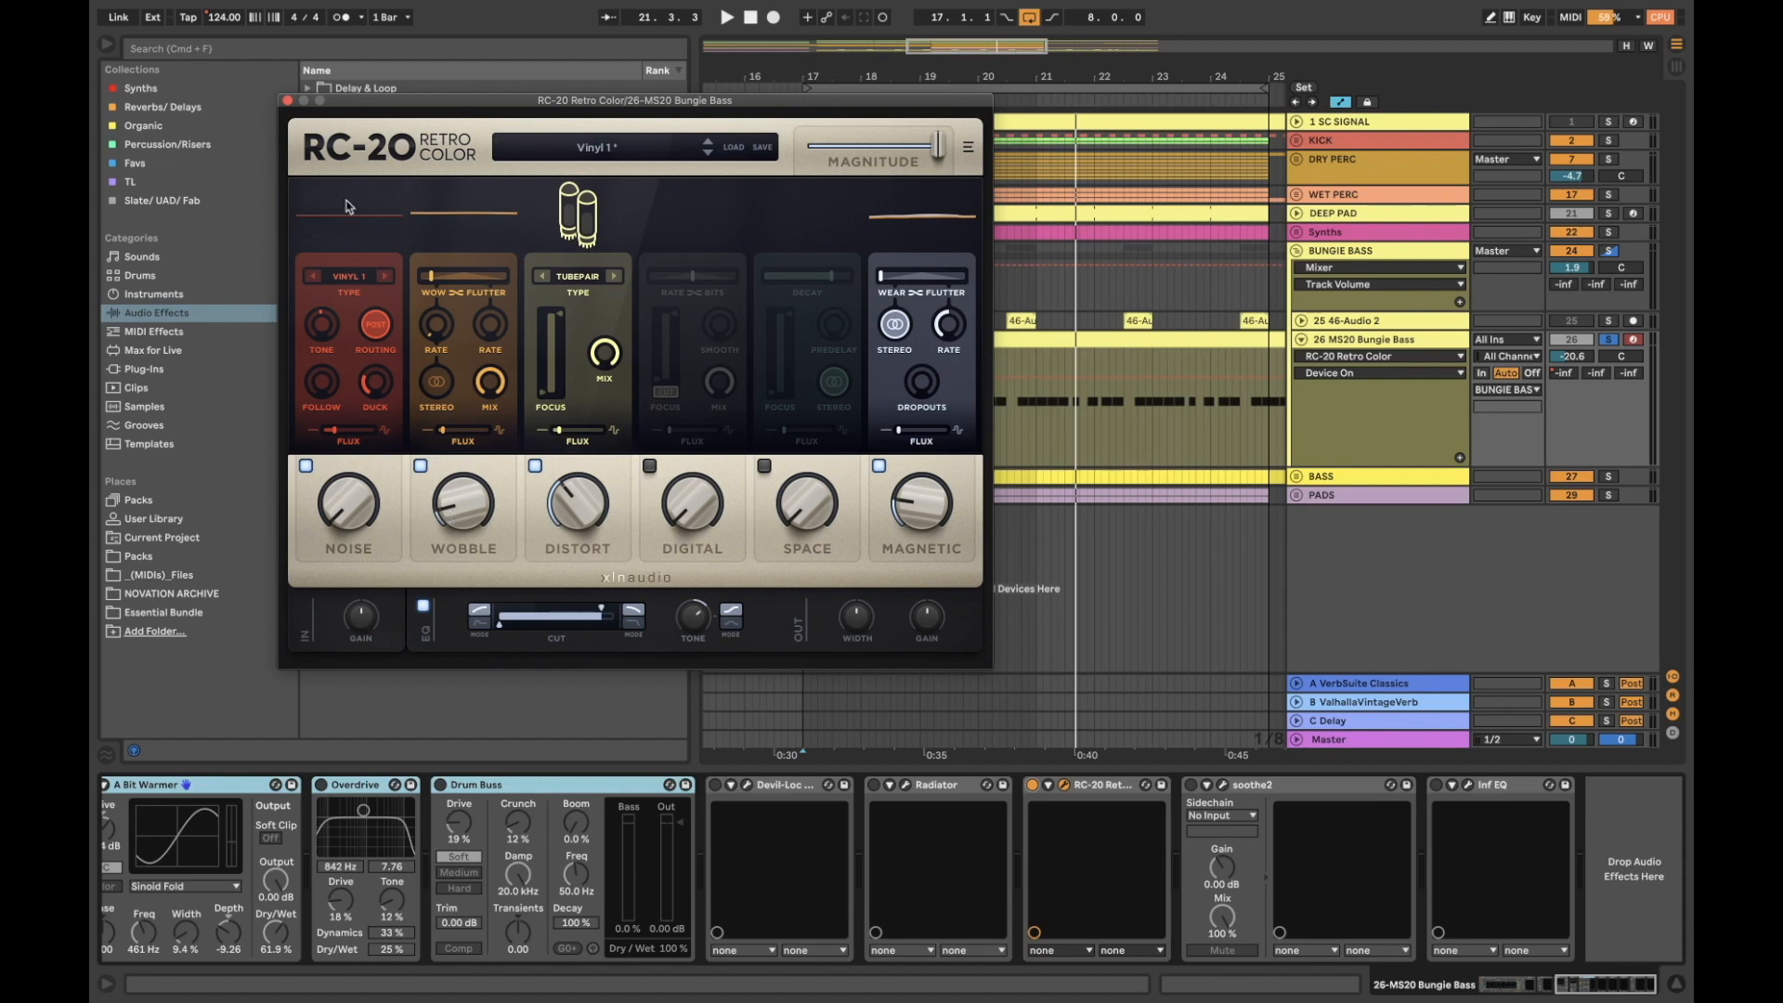
click(289, 100)
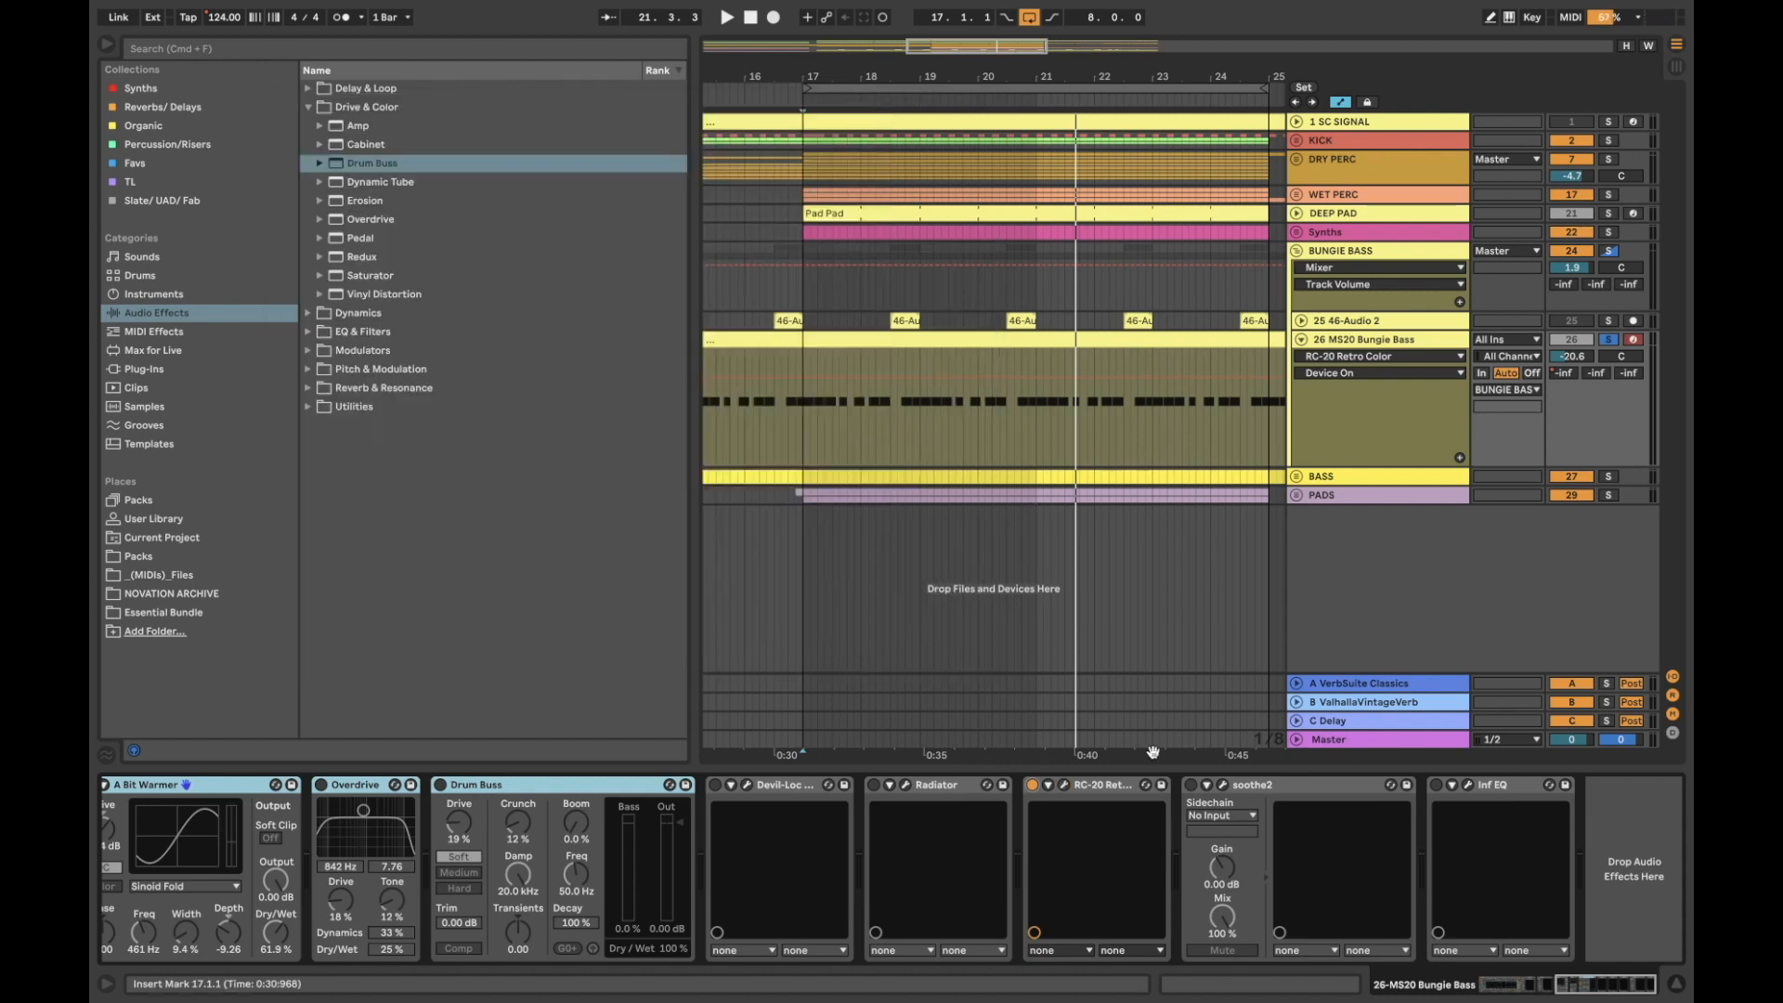
Switch soothe2 back on, review its resonance reduction curve during playback and close its window
click(1307, 788)
click(1191, 786)
click(1222, 786)
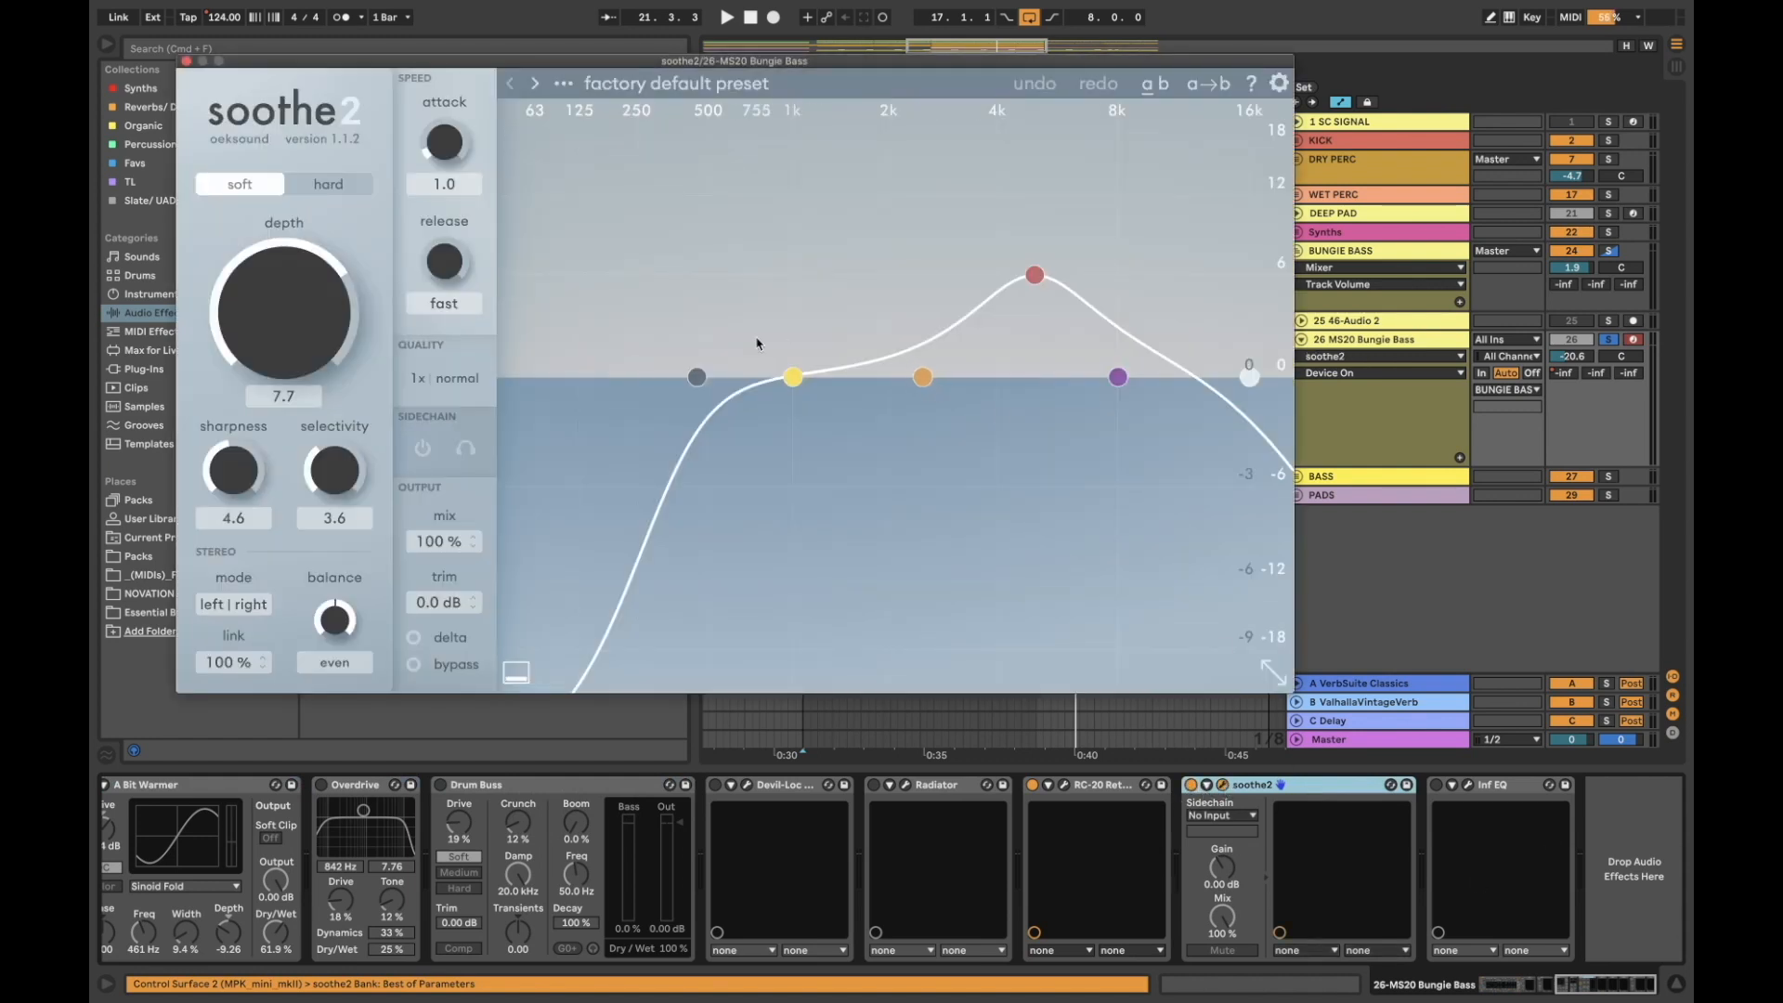
key(space)
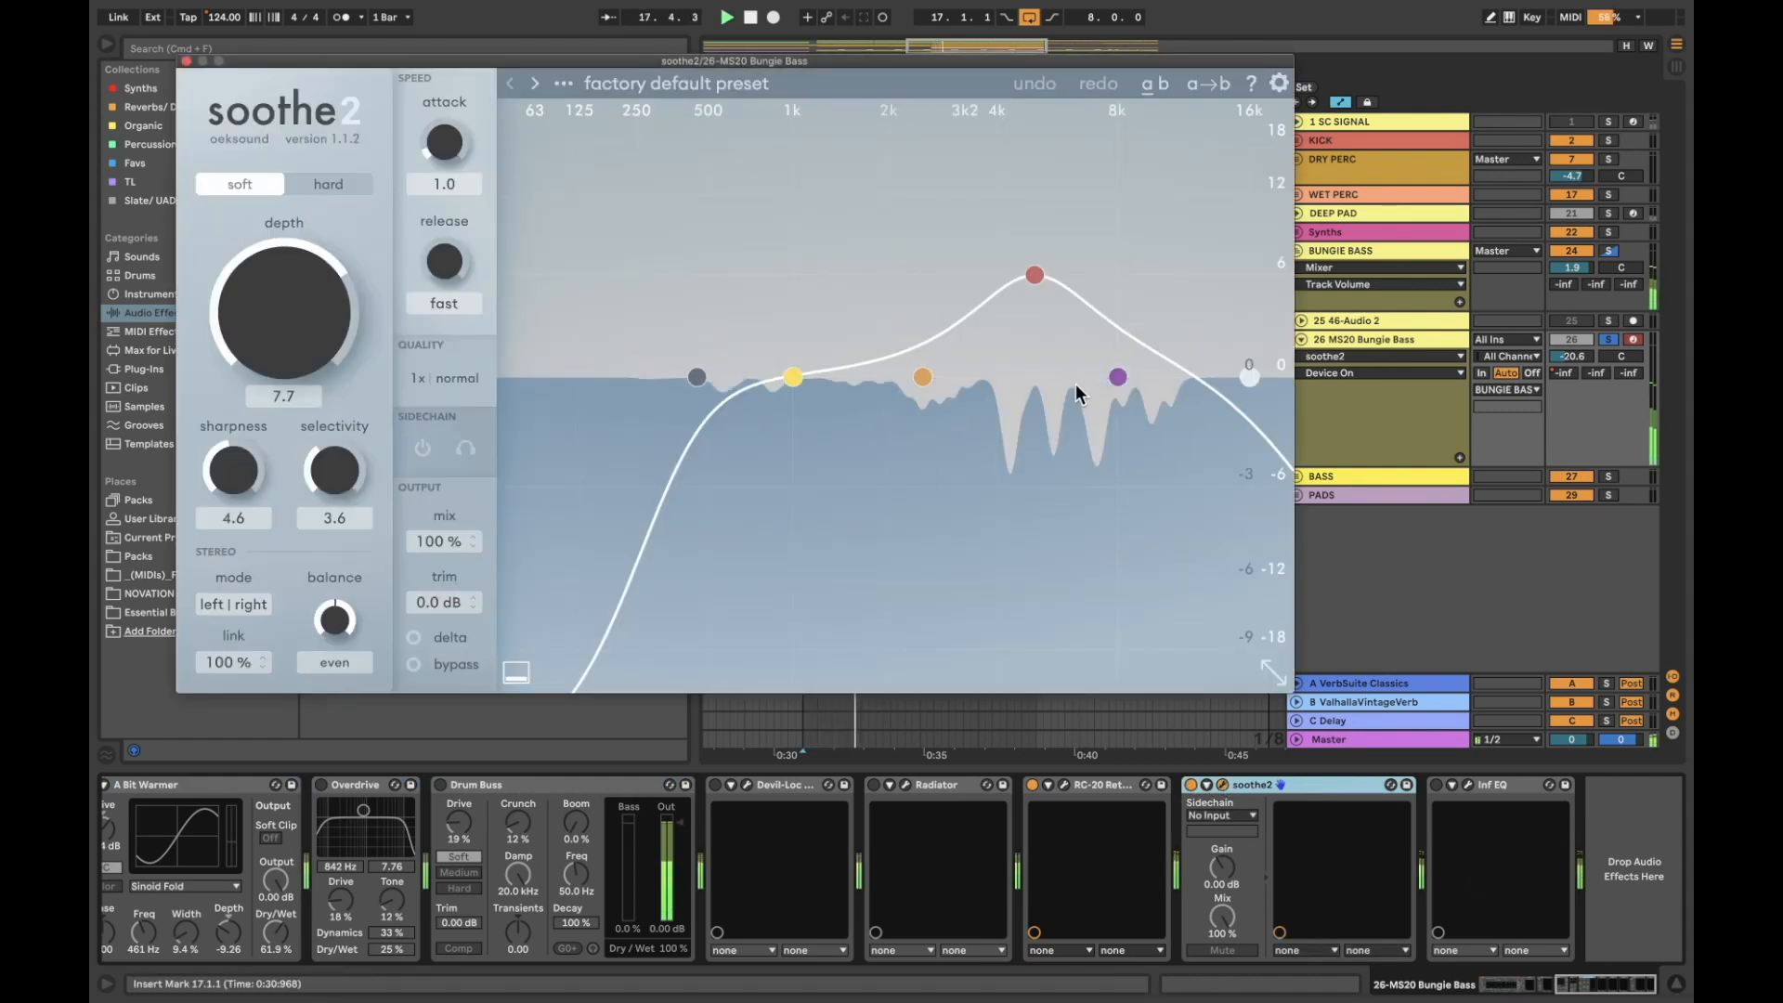
click(186, 61)
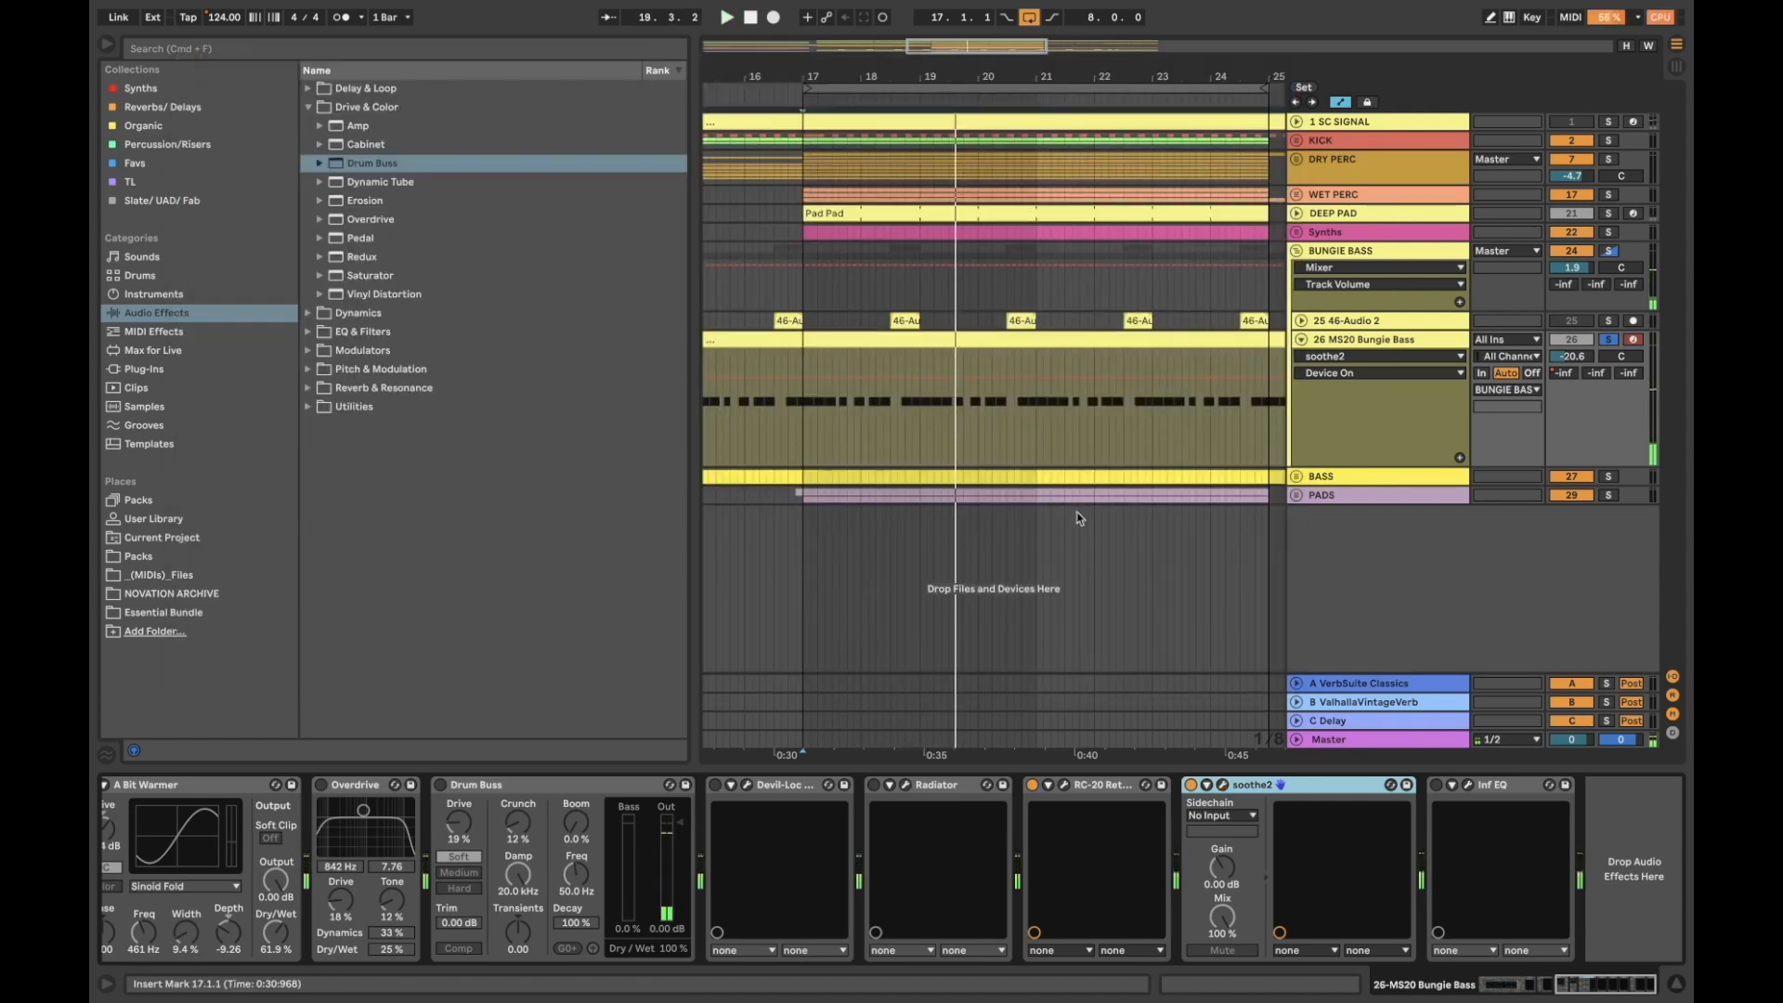
Switch Inf EQ back on, review its low-cut curve, close its window and select the soothe2 device
click(1483, 783)
click(1438, 786)
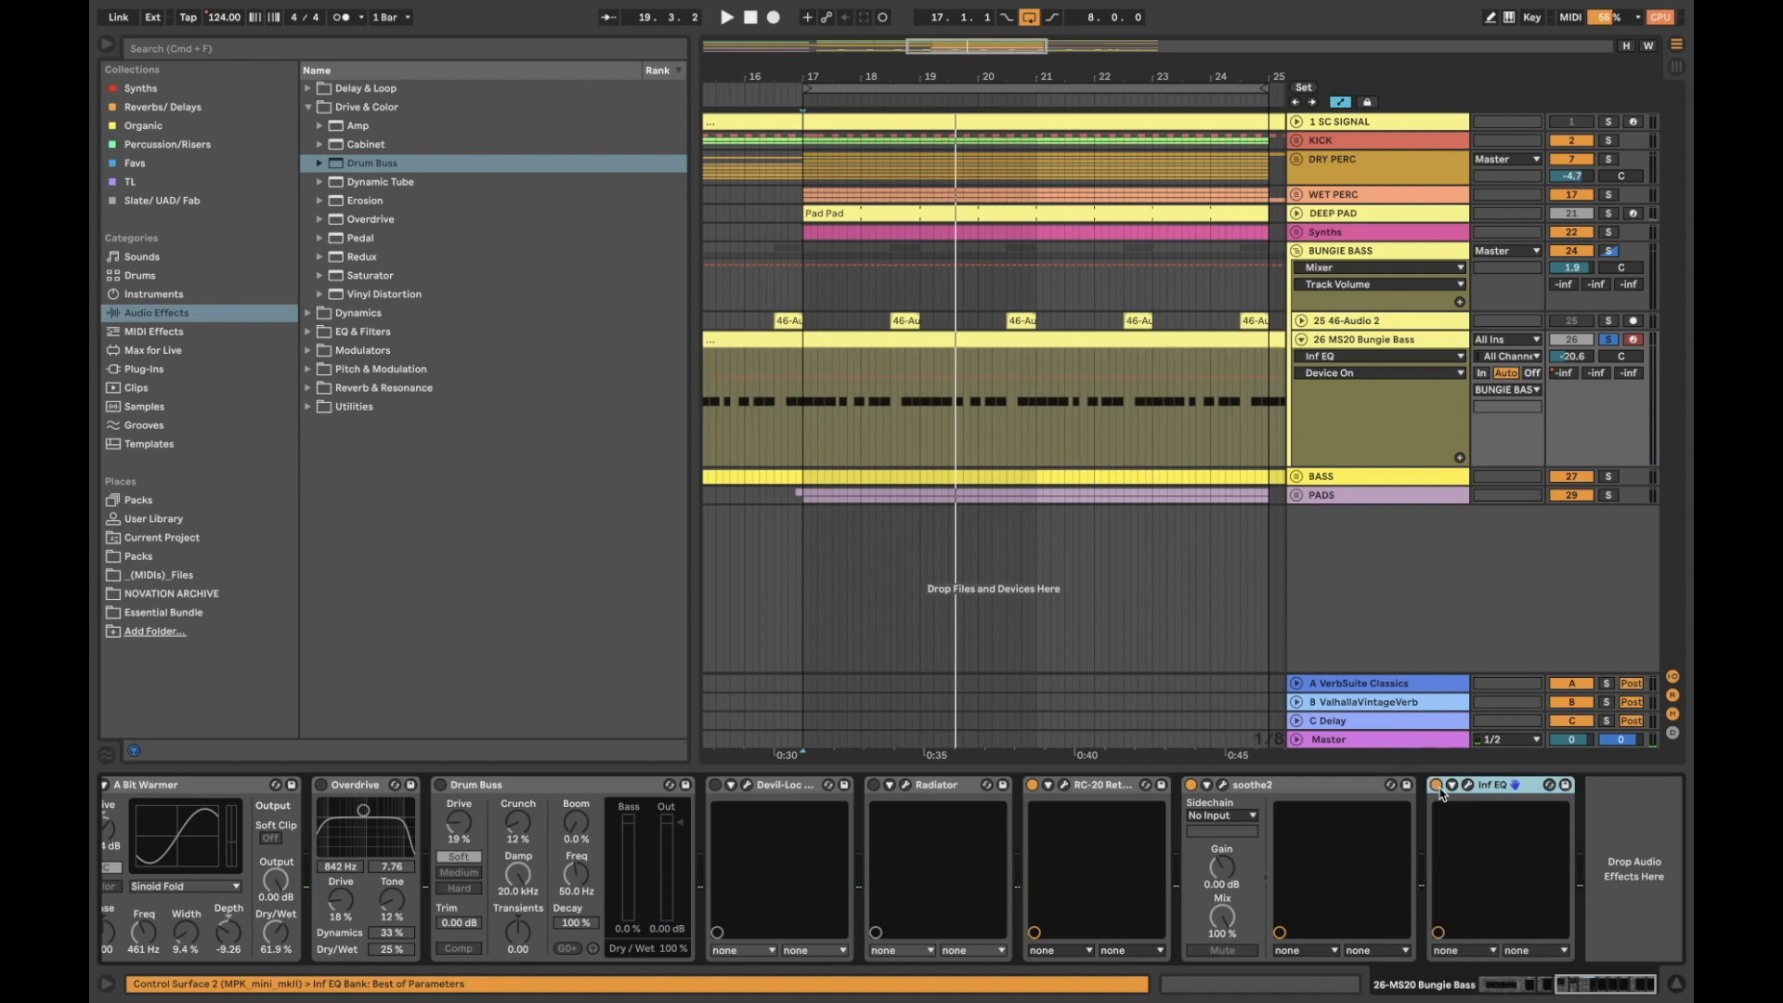
click(1468, 785)
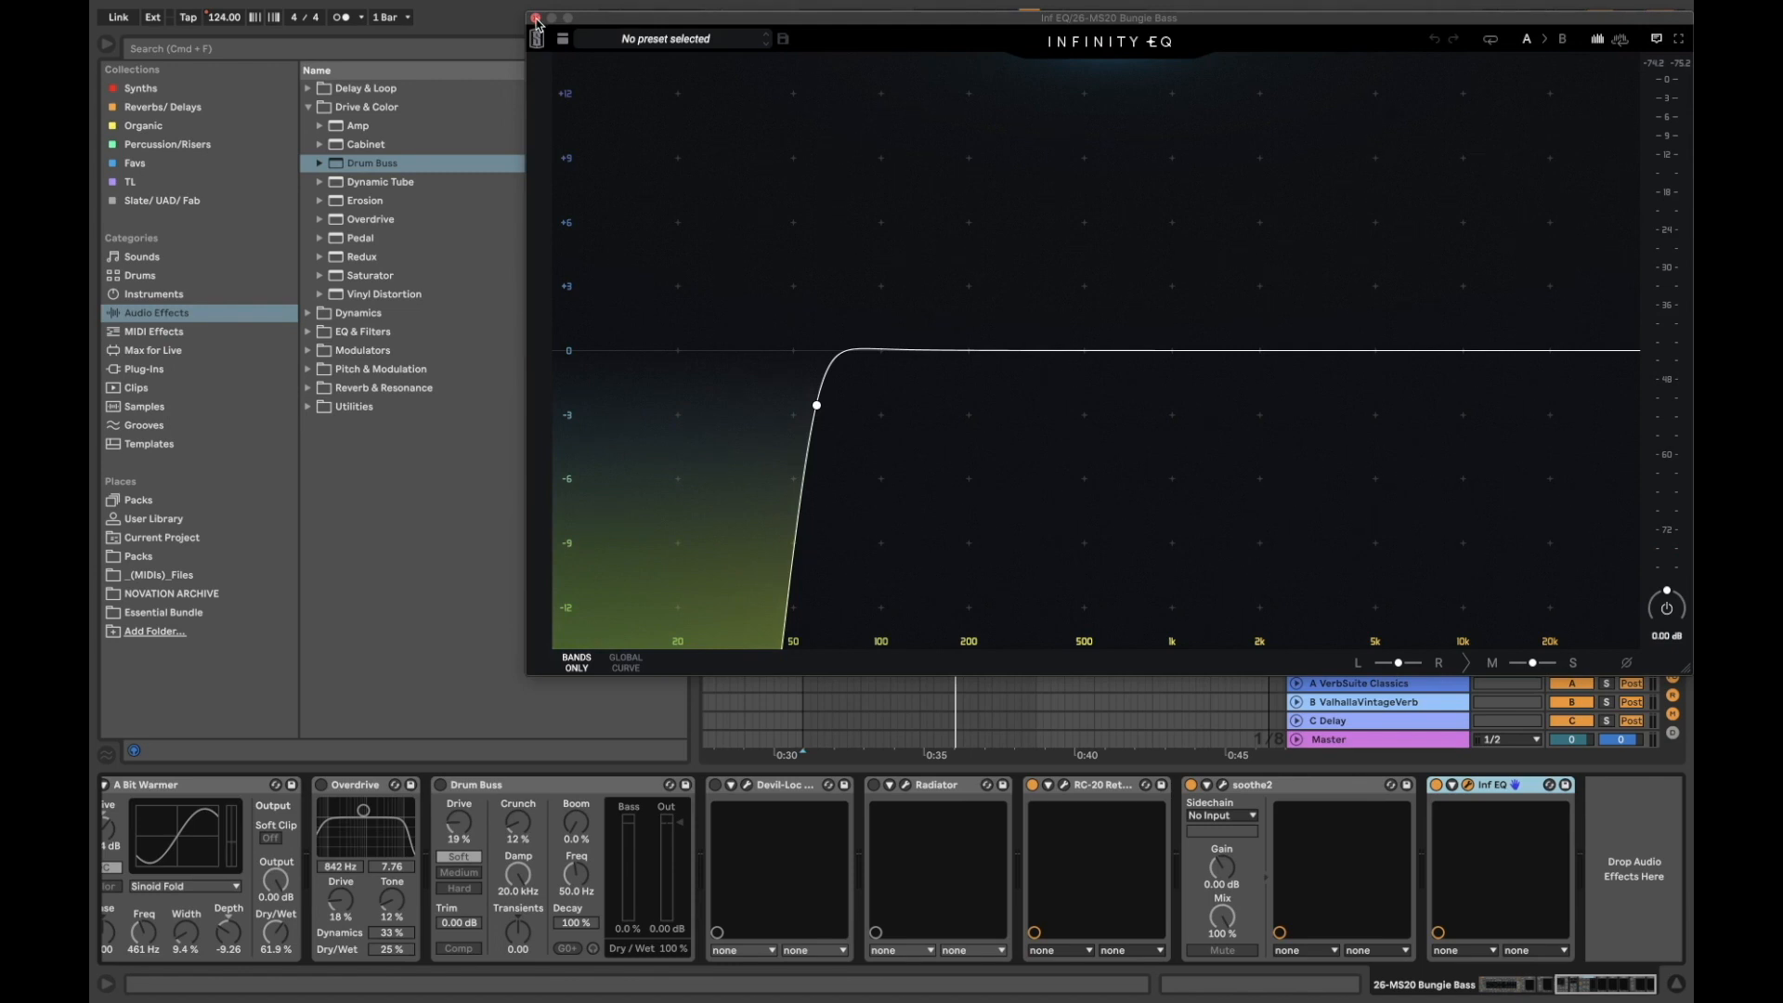
click(536, 19)
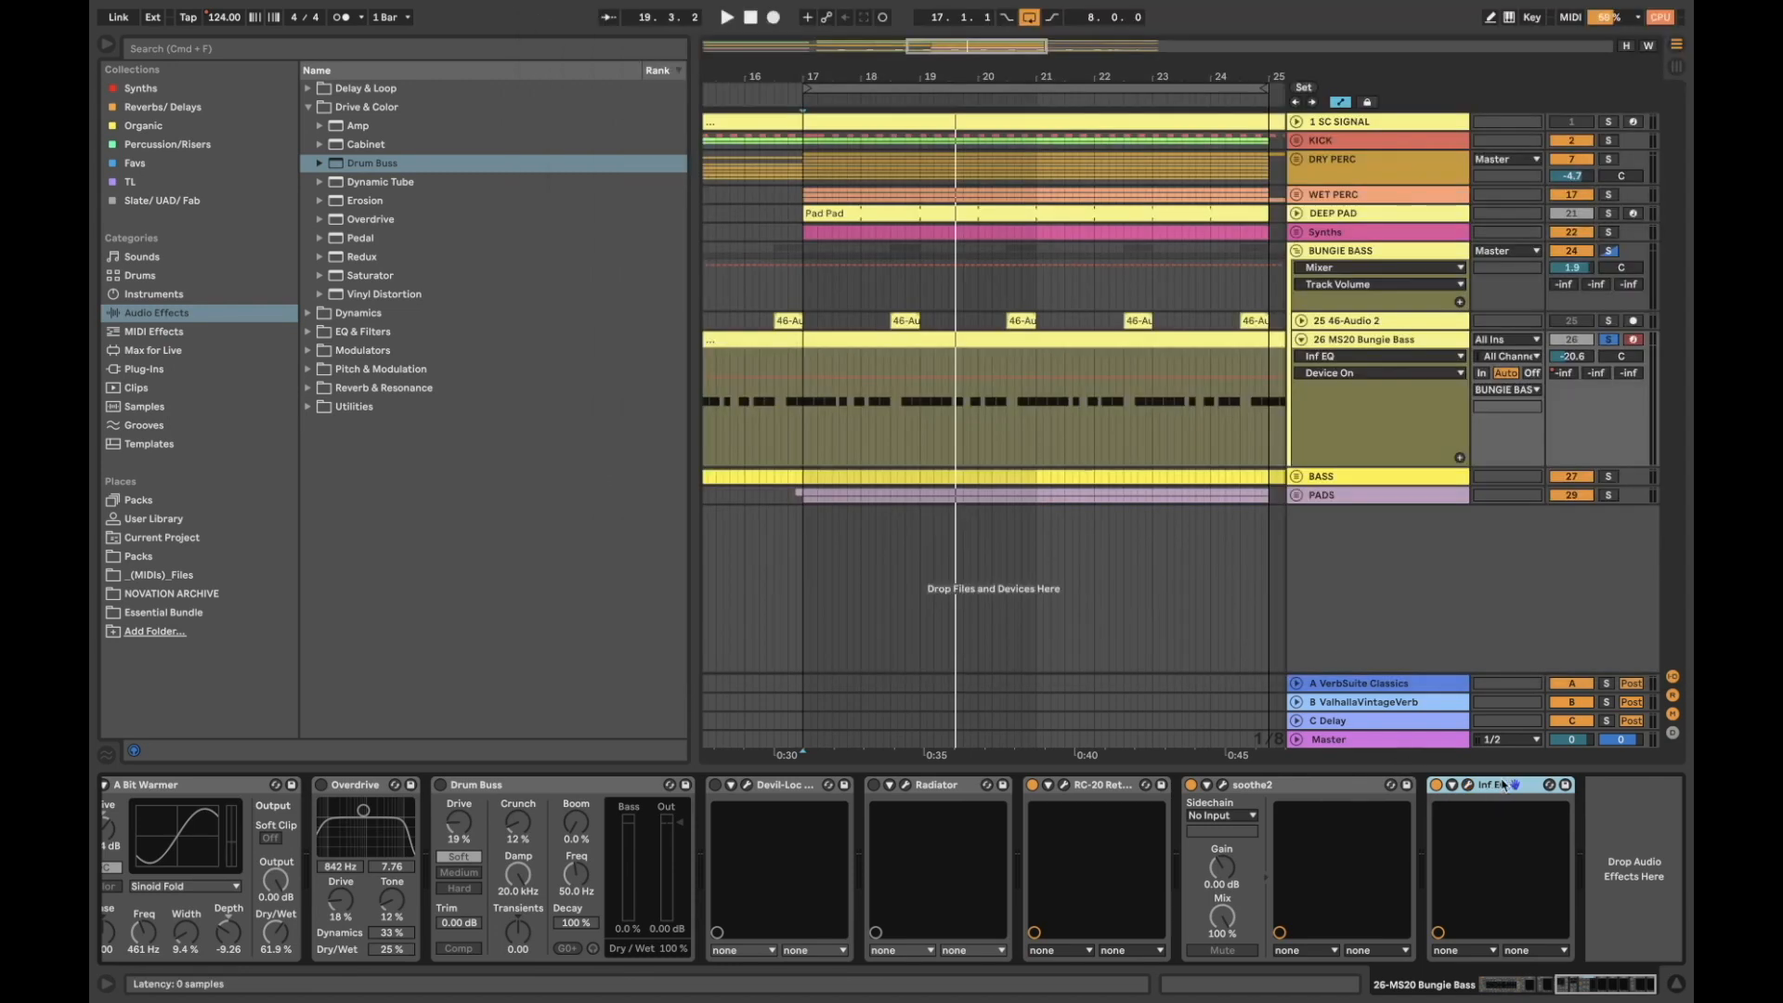
click(1306, 790)
Fold the MS20 Bungie Bass track and unfold the 46-Audio 2 track to show its clips and devices
click(1301, 339)
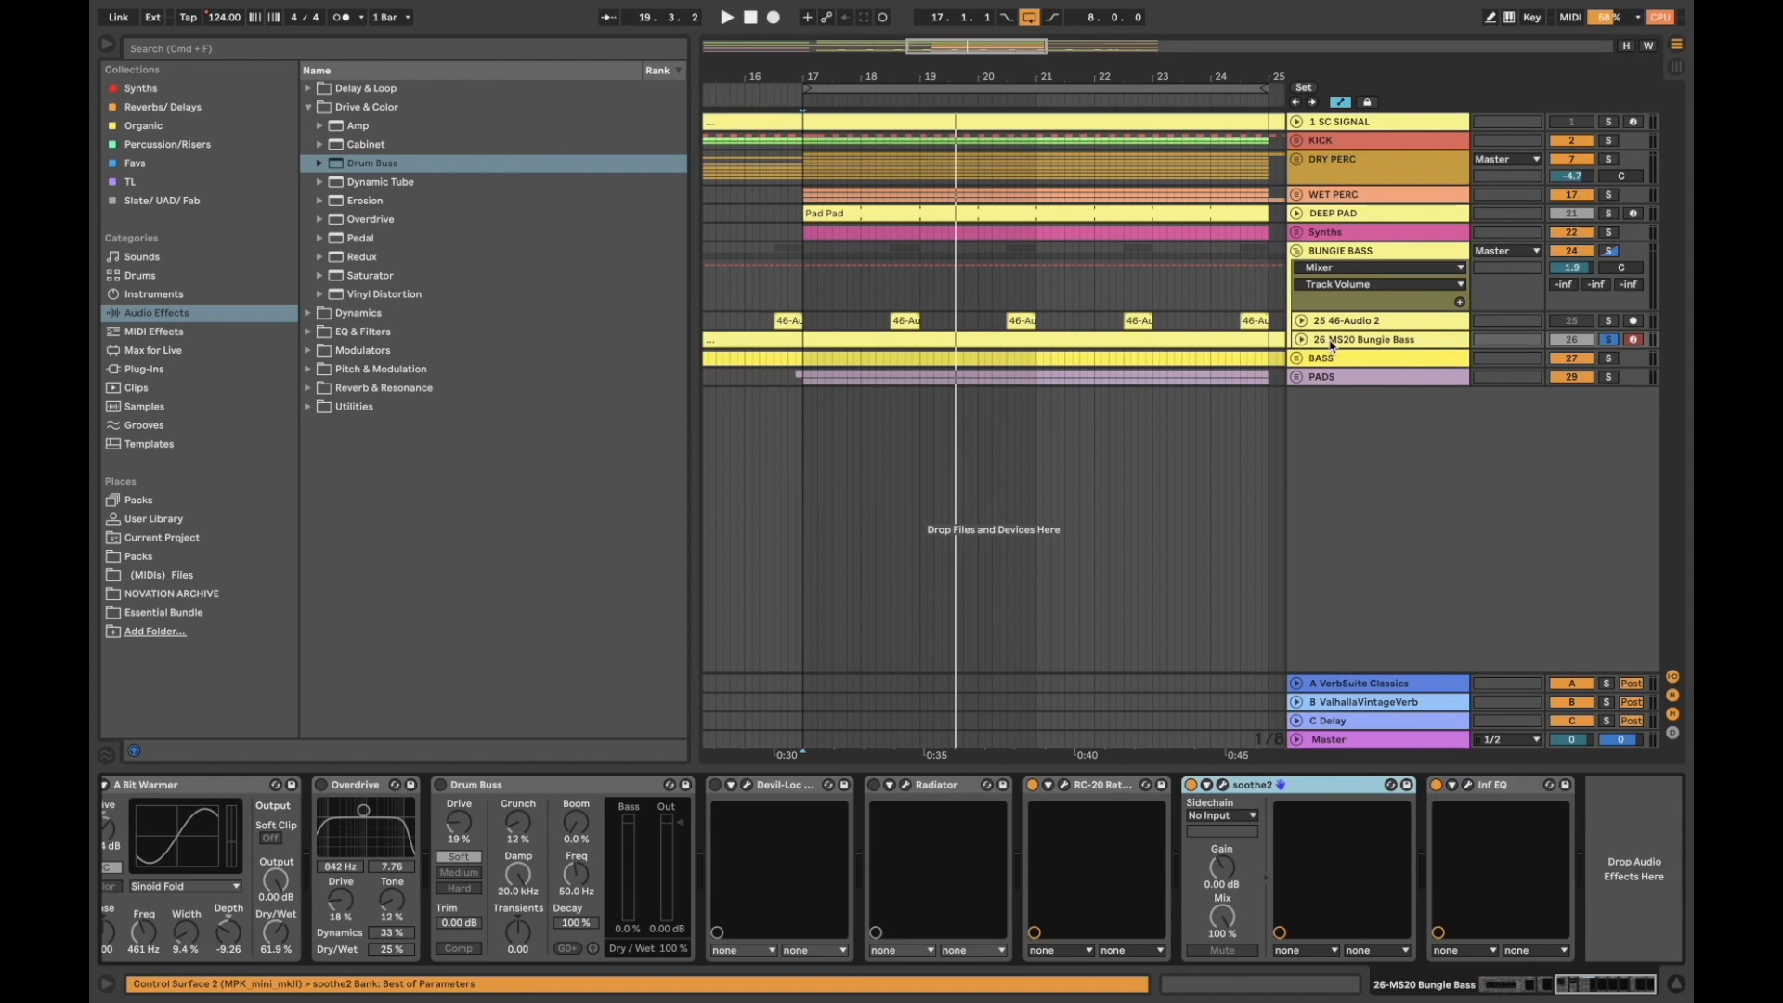
click(1337, 320)
click(1302, 320)
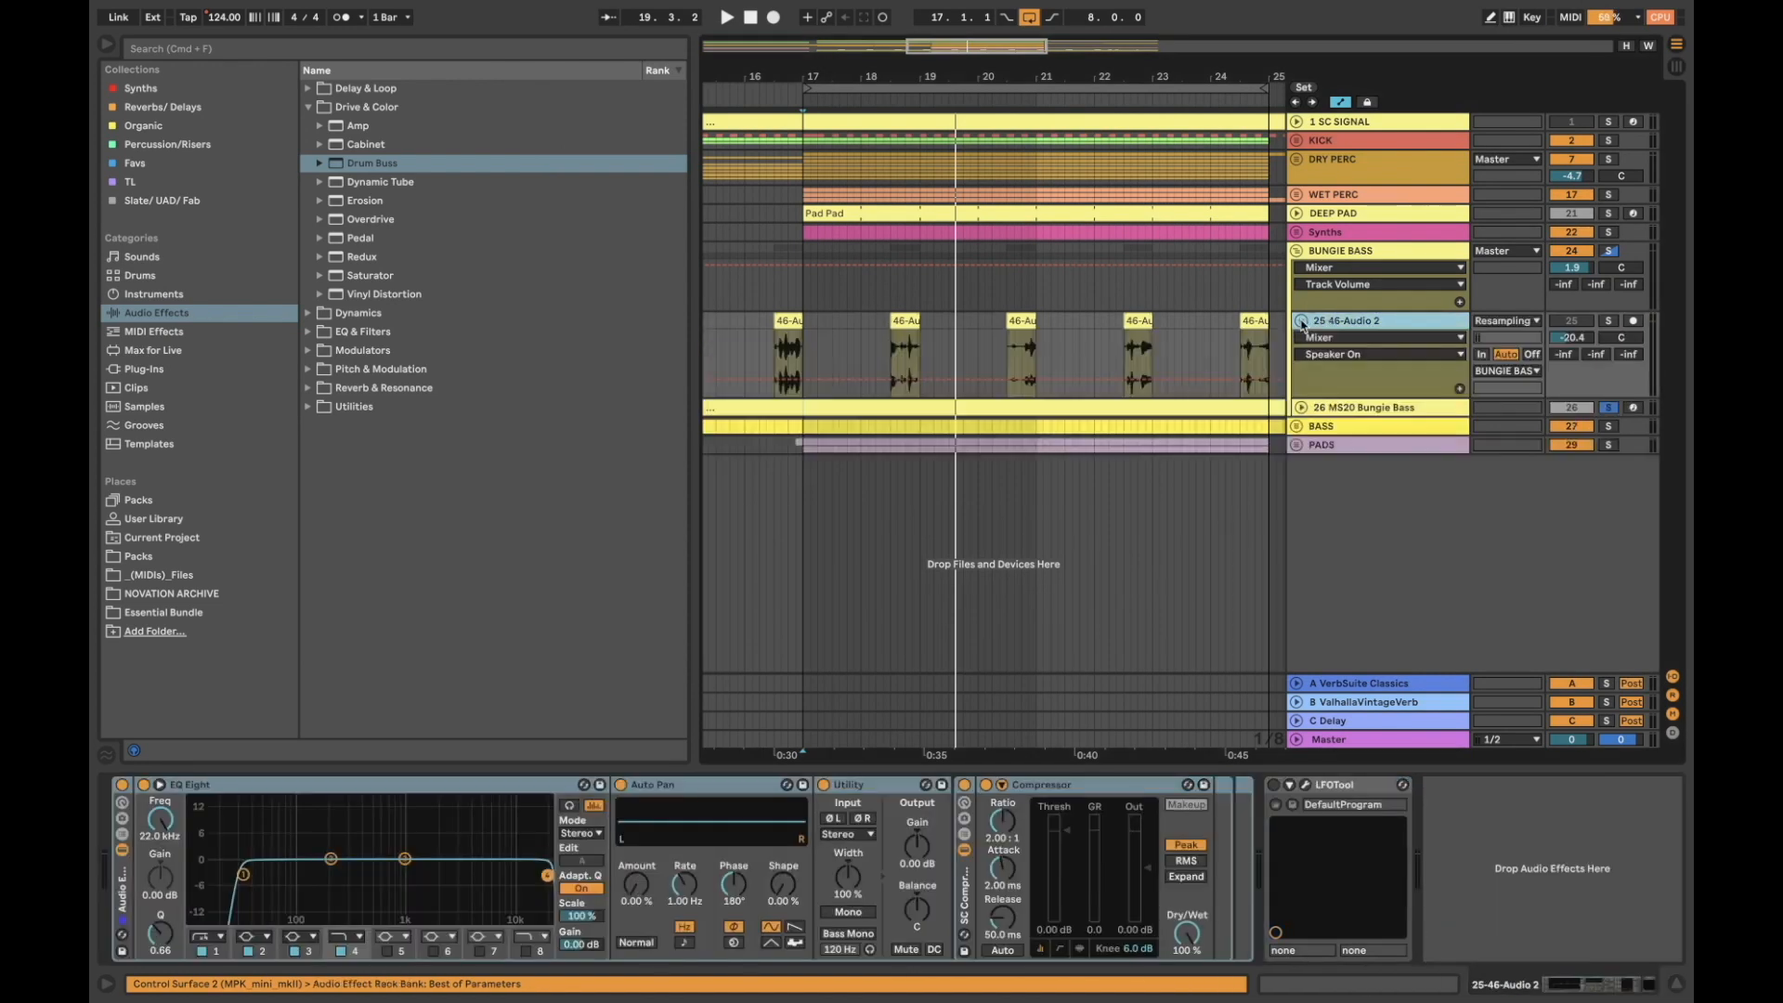
Solo the 46-Audio 2 track and play it from its clip at bar 18.3, following the repeated clips across the arrangement
click(1600, 322)
scroll(918, 367, left, 5)
click(1068, 321)
key(space)
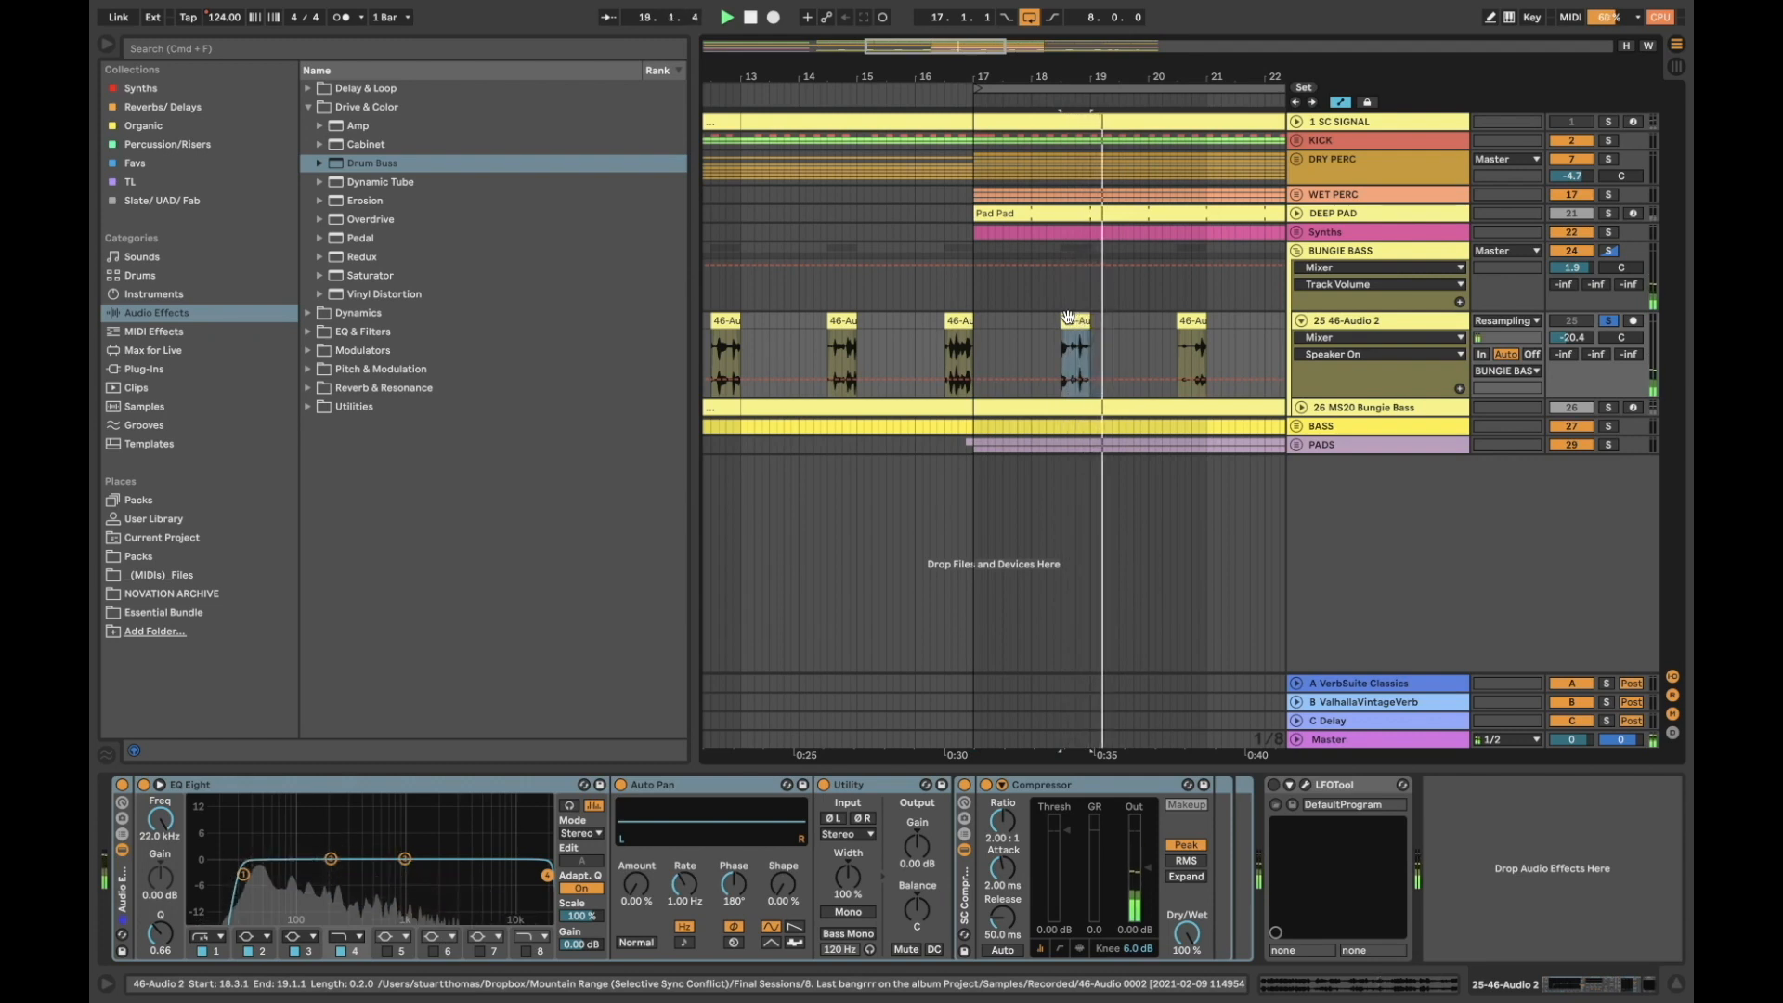
scroll(1141, 316, right, 3)
scroll(1141, 316, right, 4)
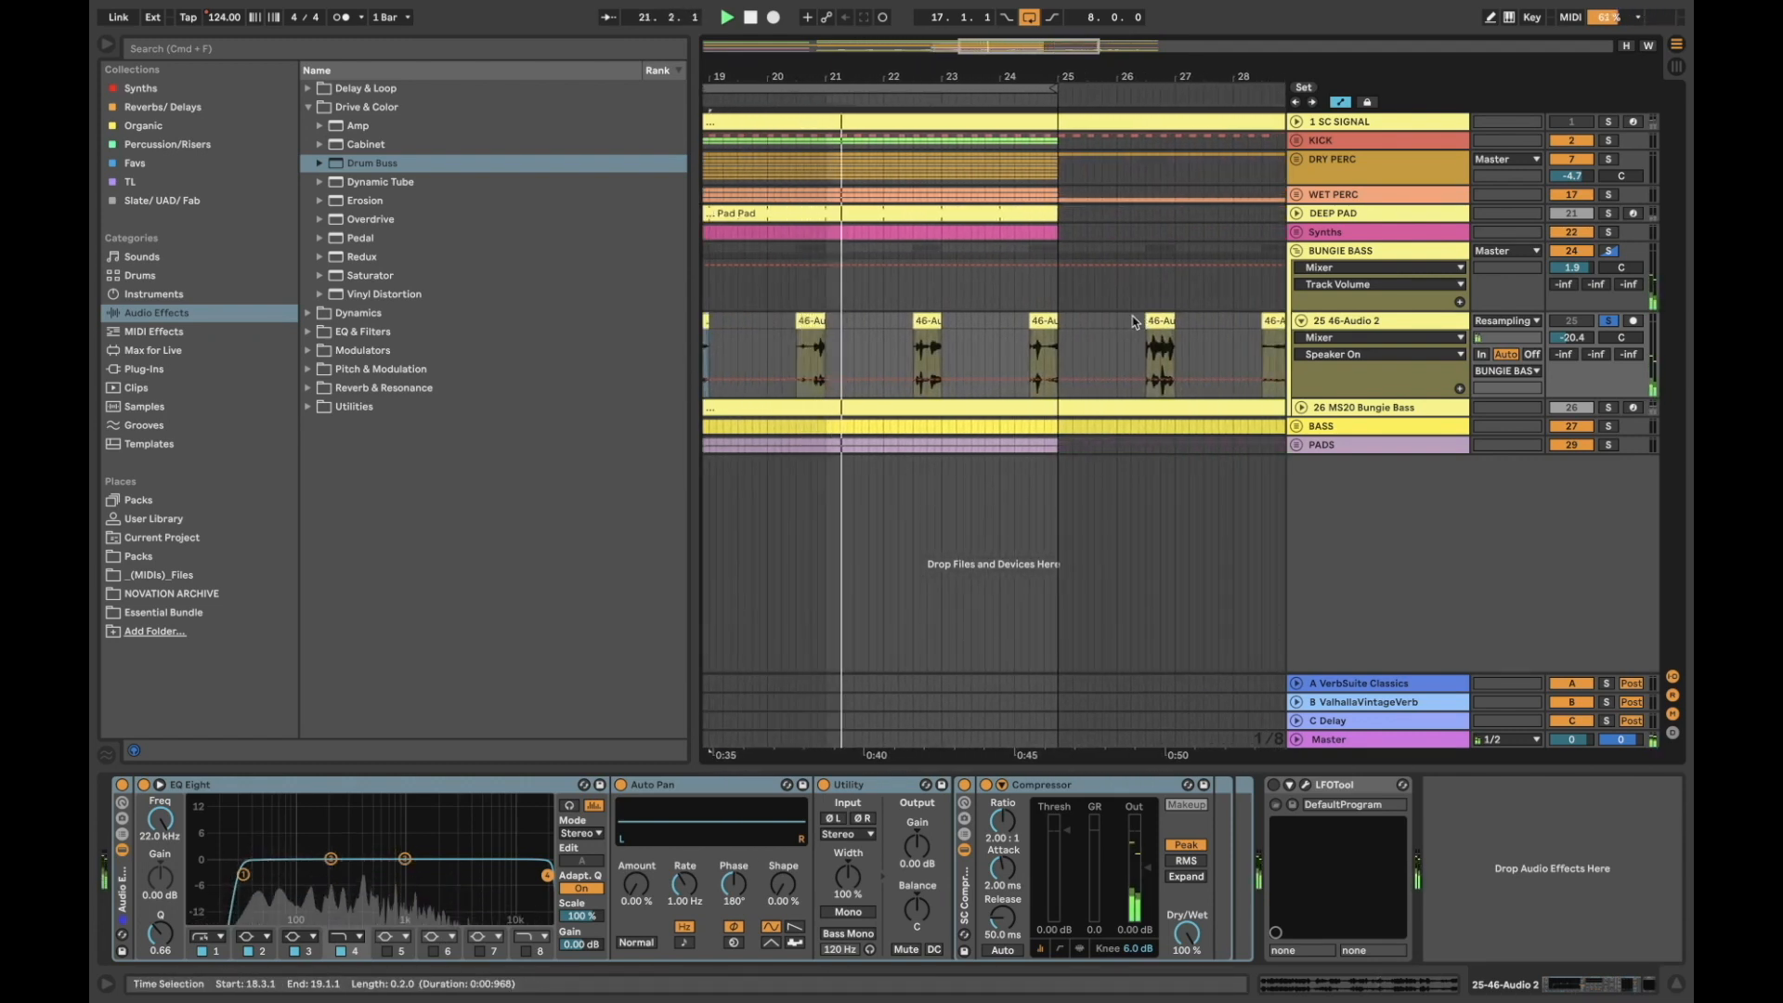
Play through the repeated 46-Audio 2 clips, selecting those near bars 22 and 24, and stop playback
click(934, 316)
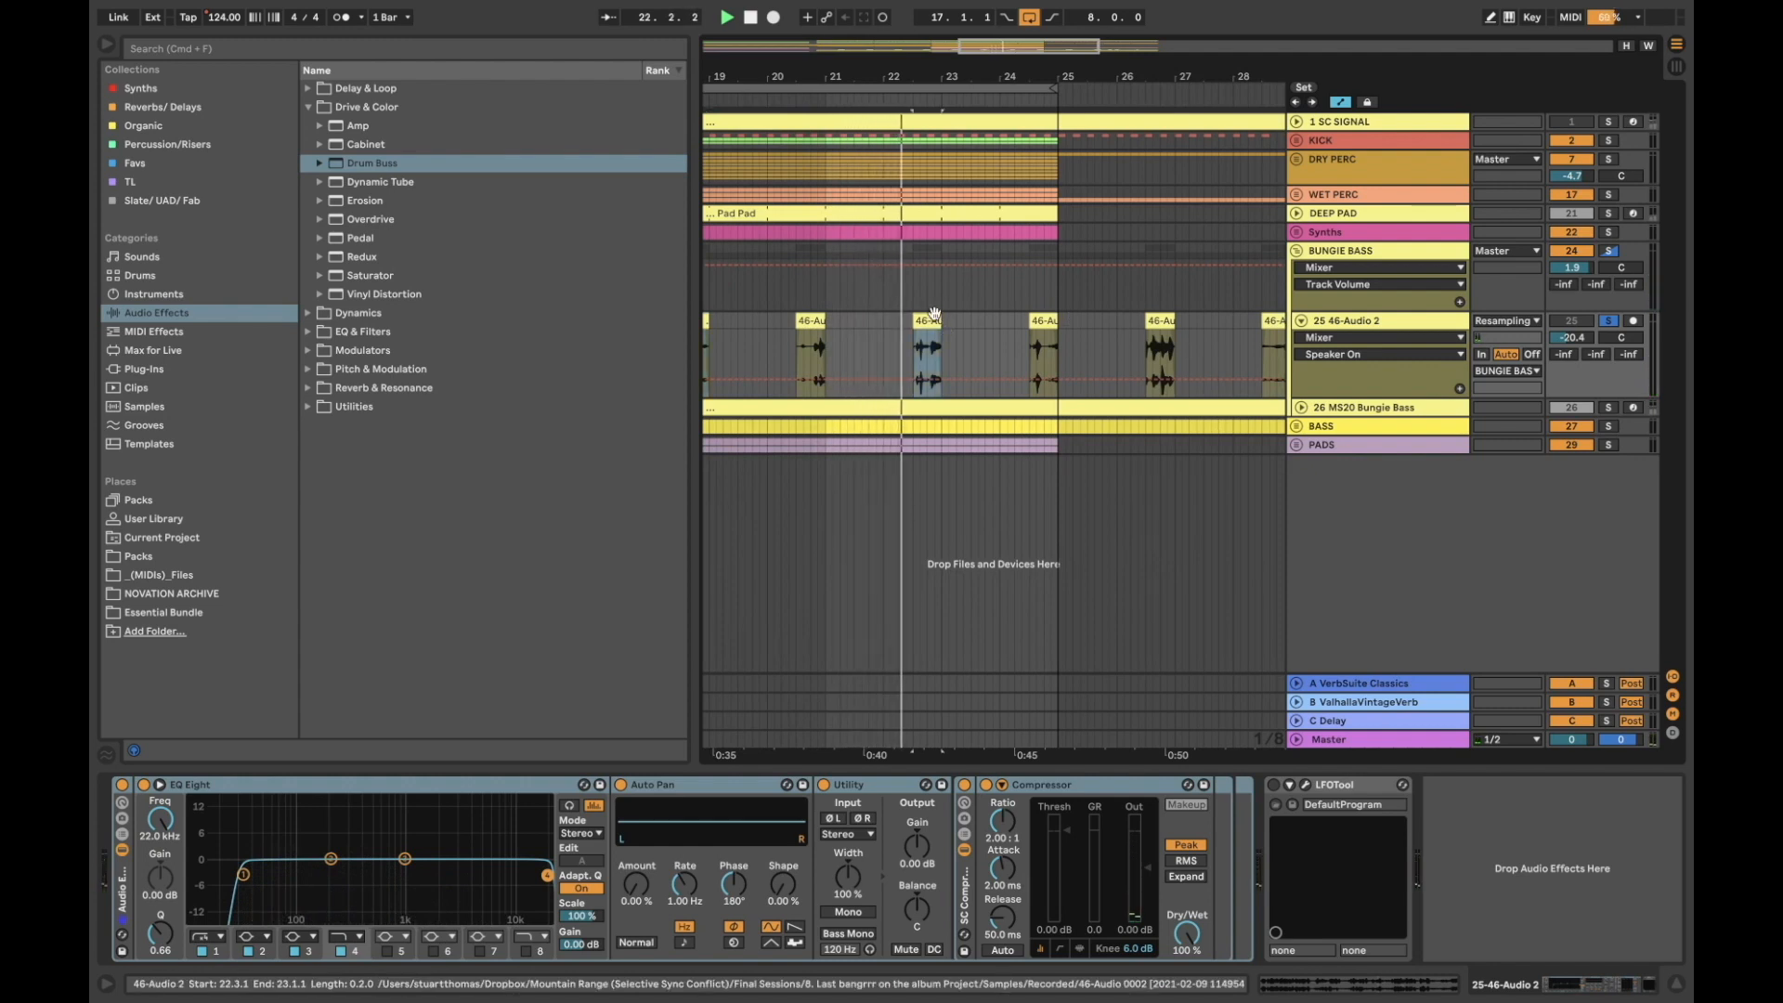
key(space)
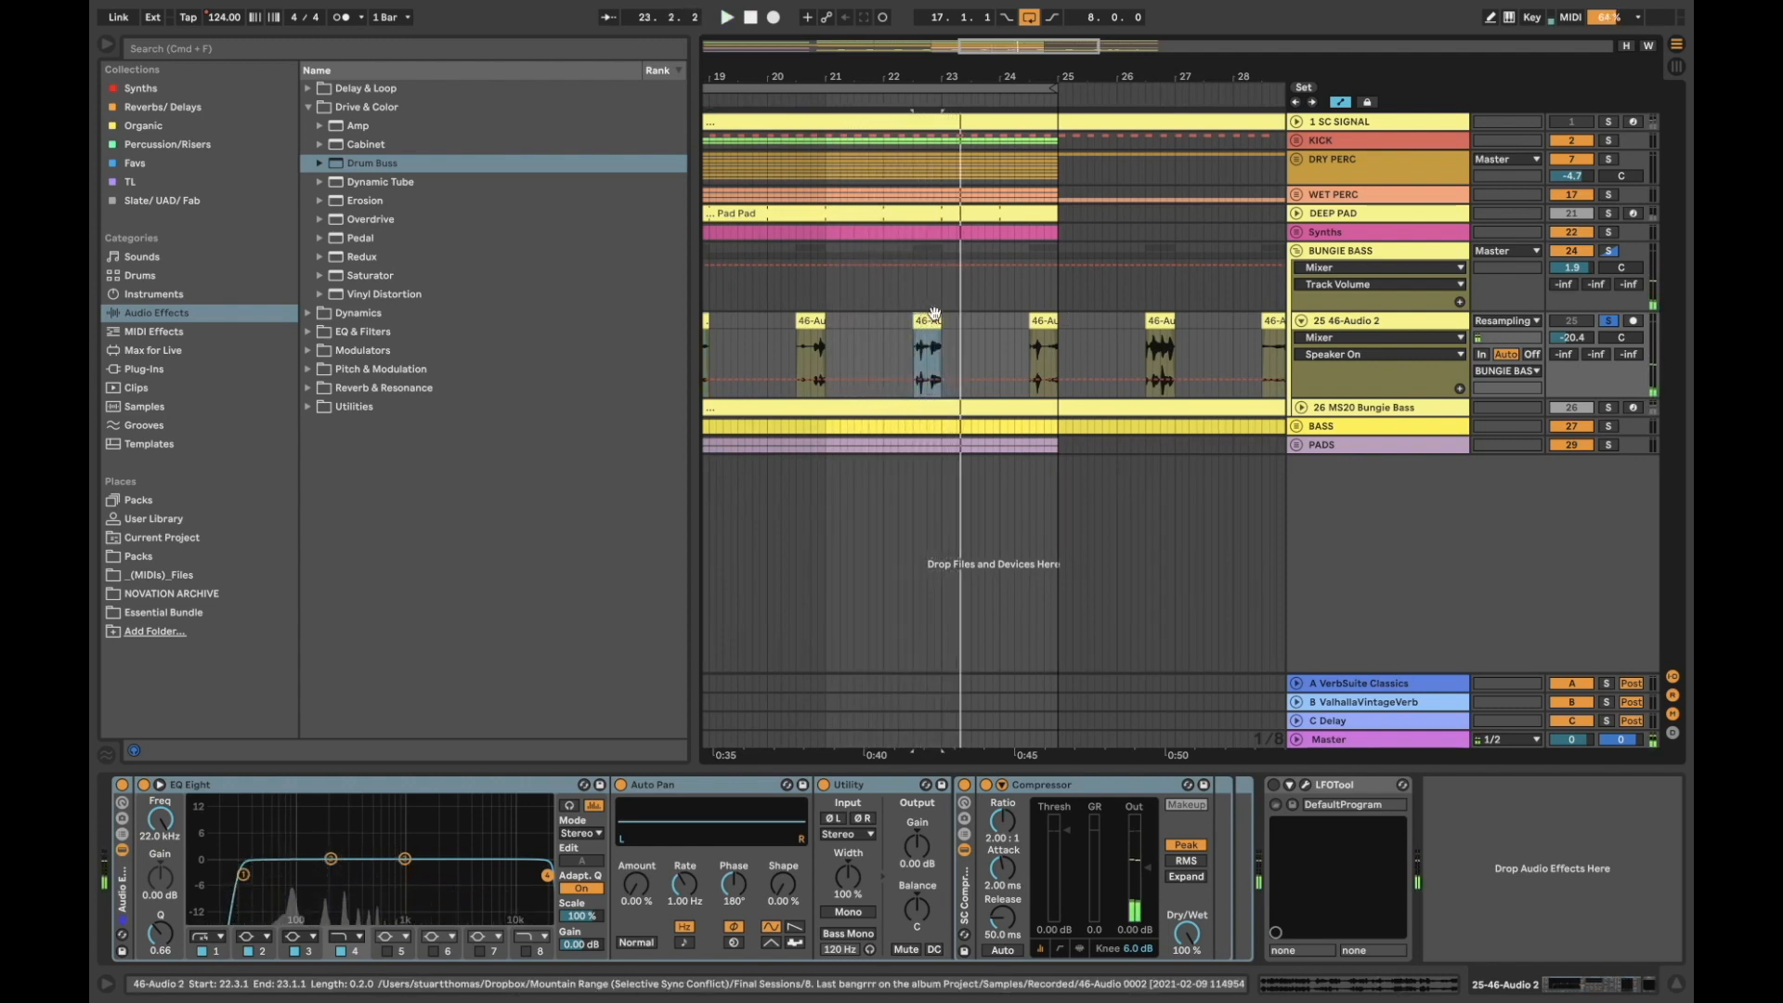
click(1044, 353)
Review the 46-Audio 2 clips across the wider arrangement and compare its device chain with that of MS20 Bungie Bass
click(1357, 310)
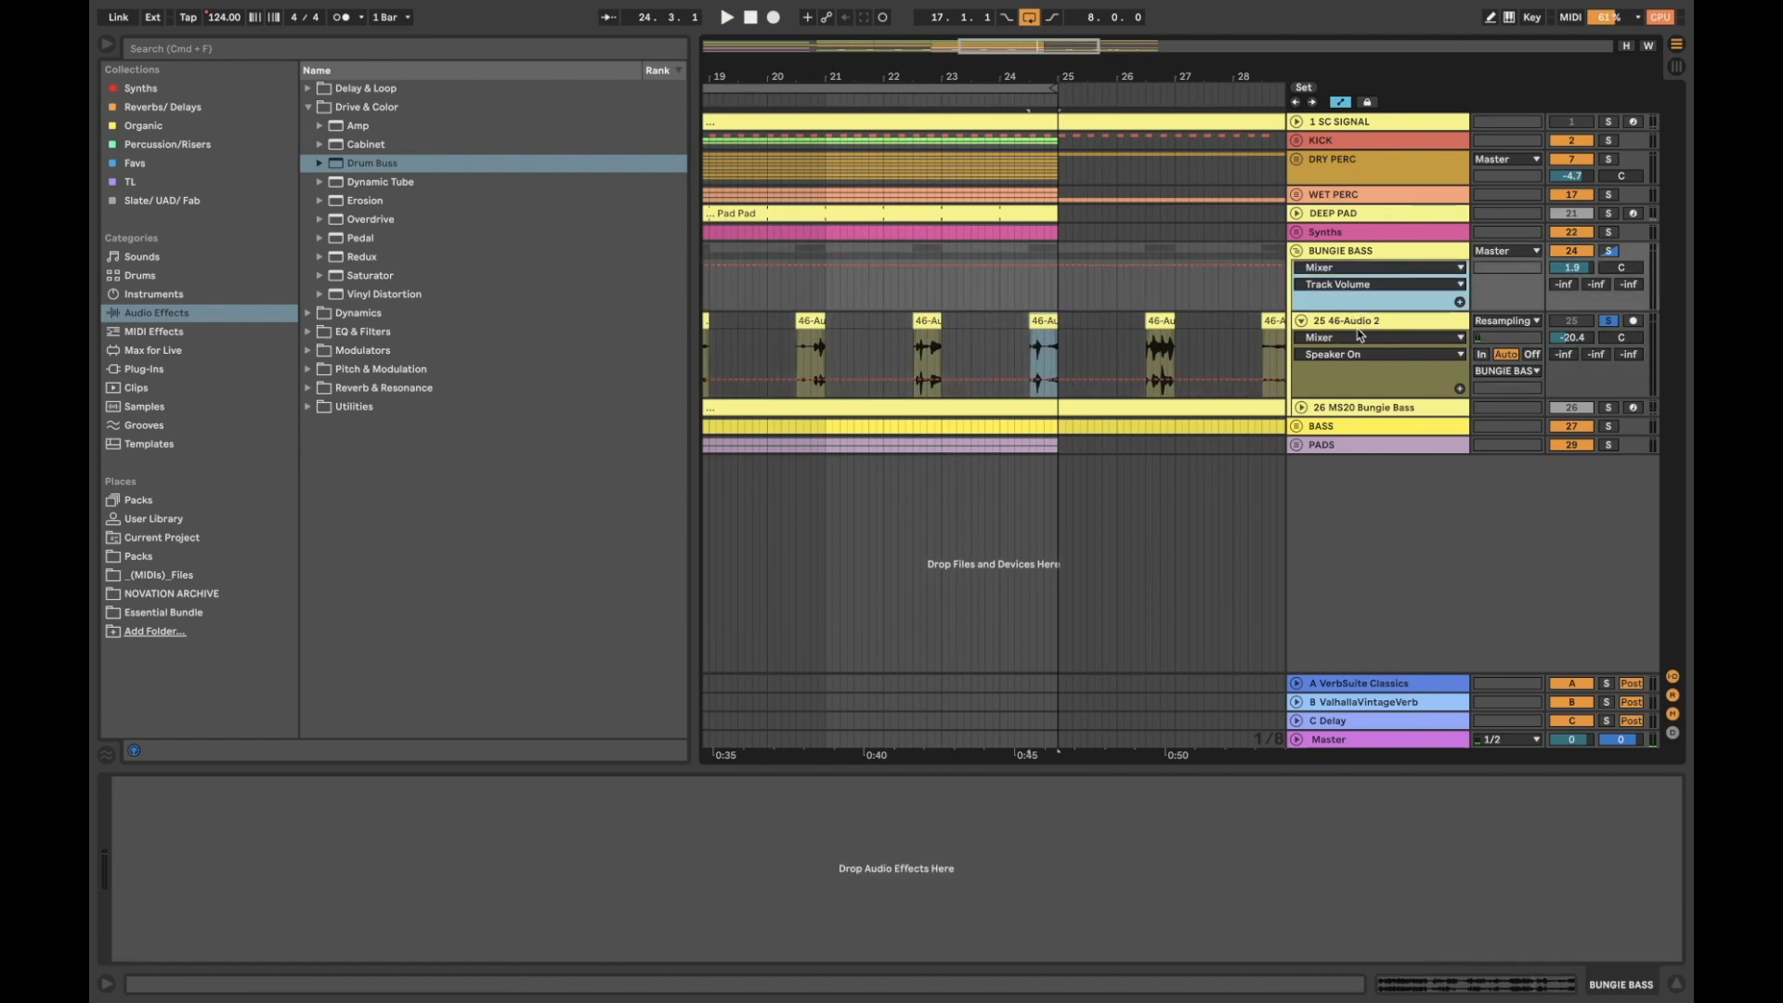
click(1357, 330)
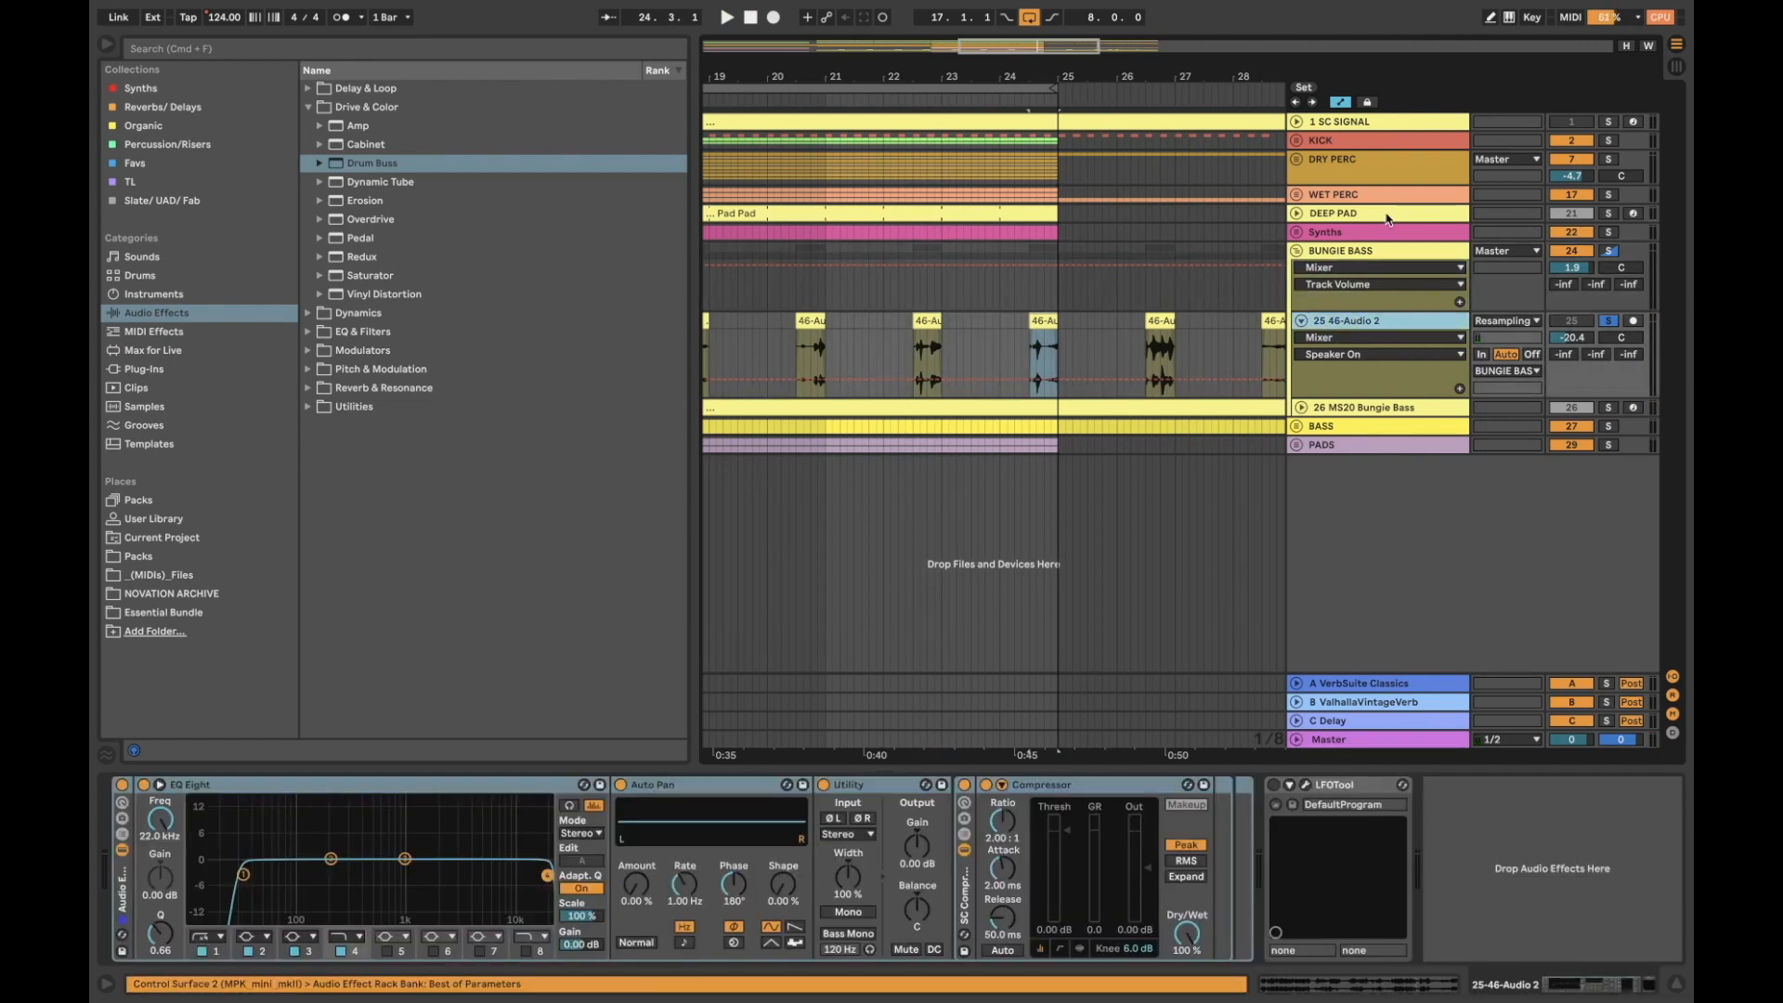
drag(954, 76, 1006, 71)
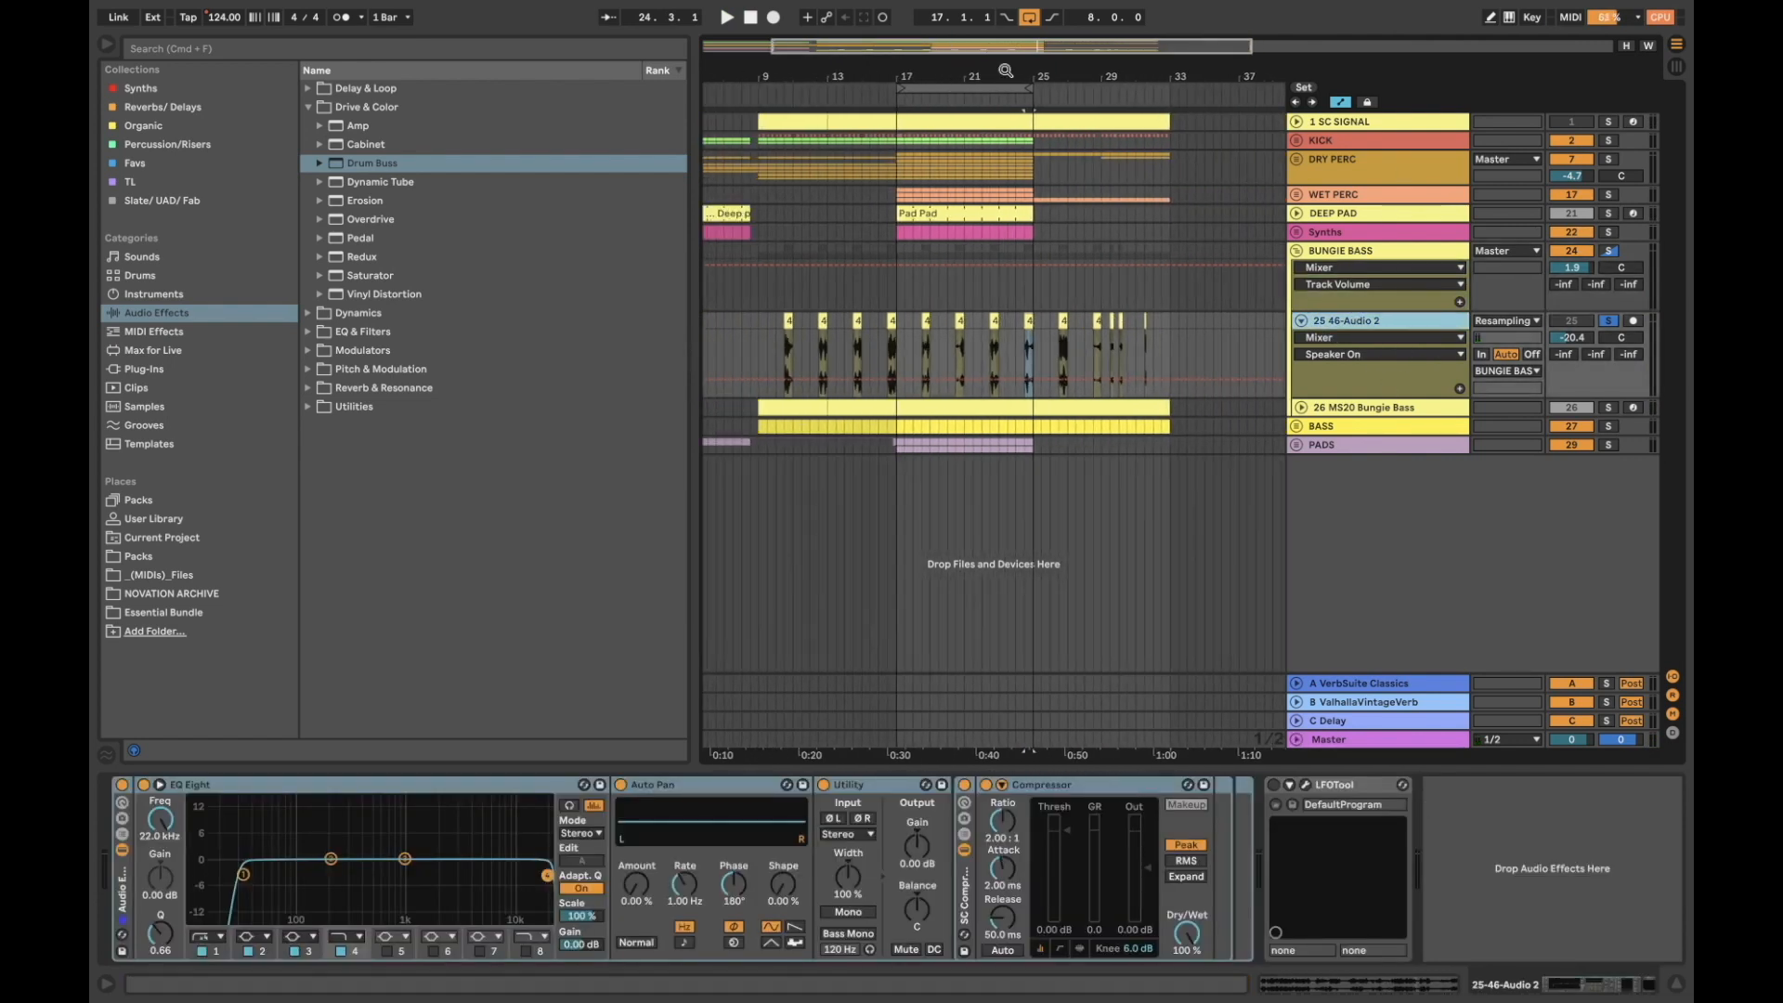
click(1359, 409)
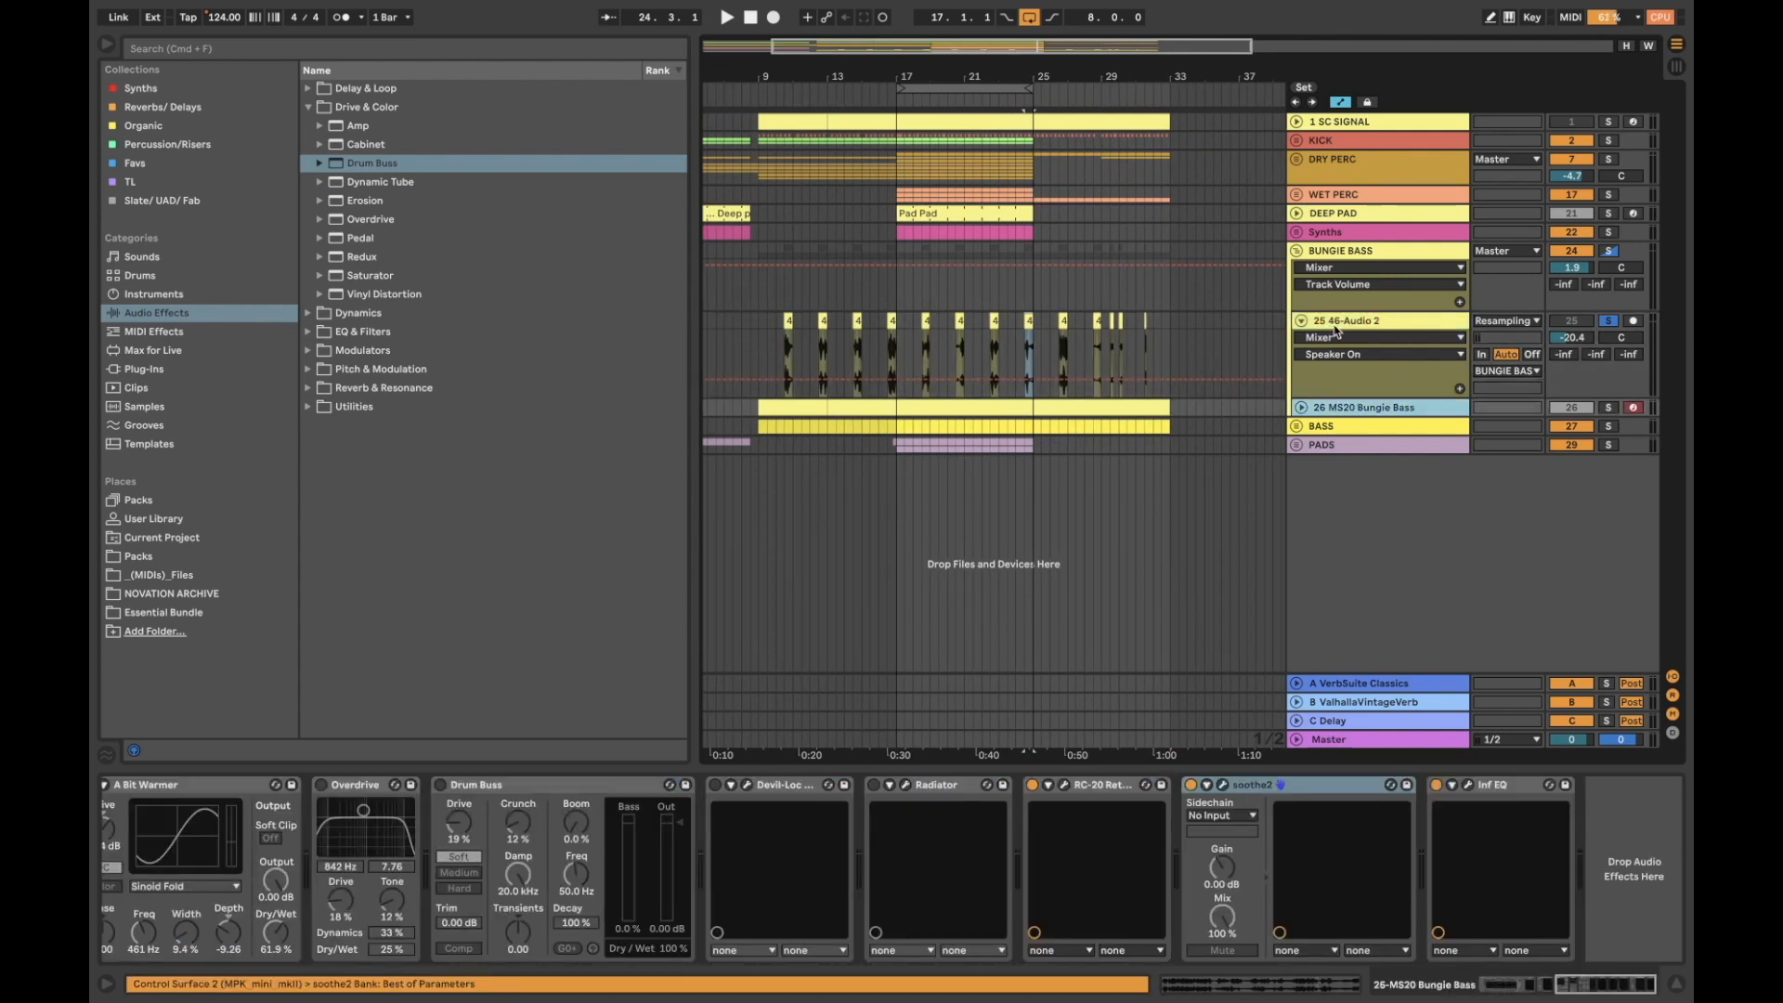
click(1338, 329)
Collapse the Drive & Color effects folder and expand Delay & Loop to list the stock delay devices
click(309, 107)
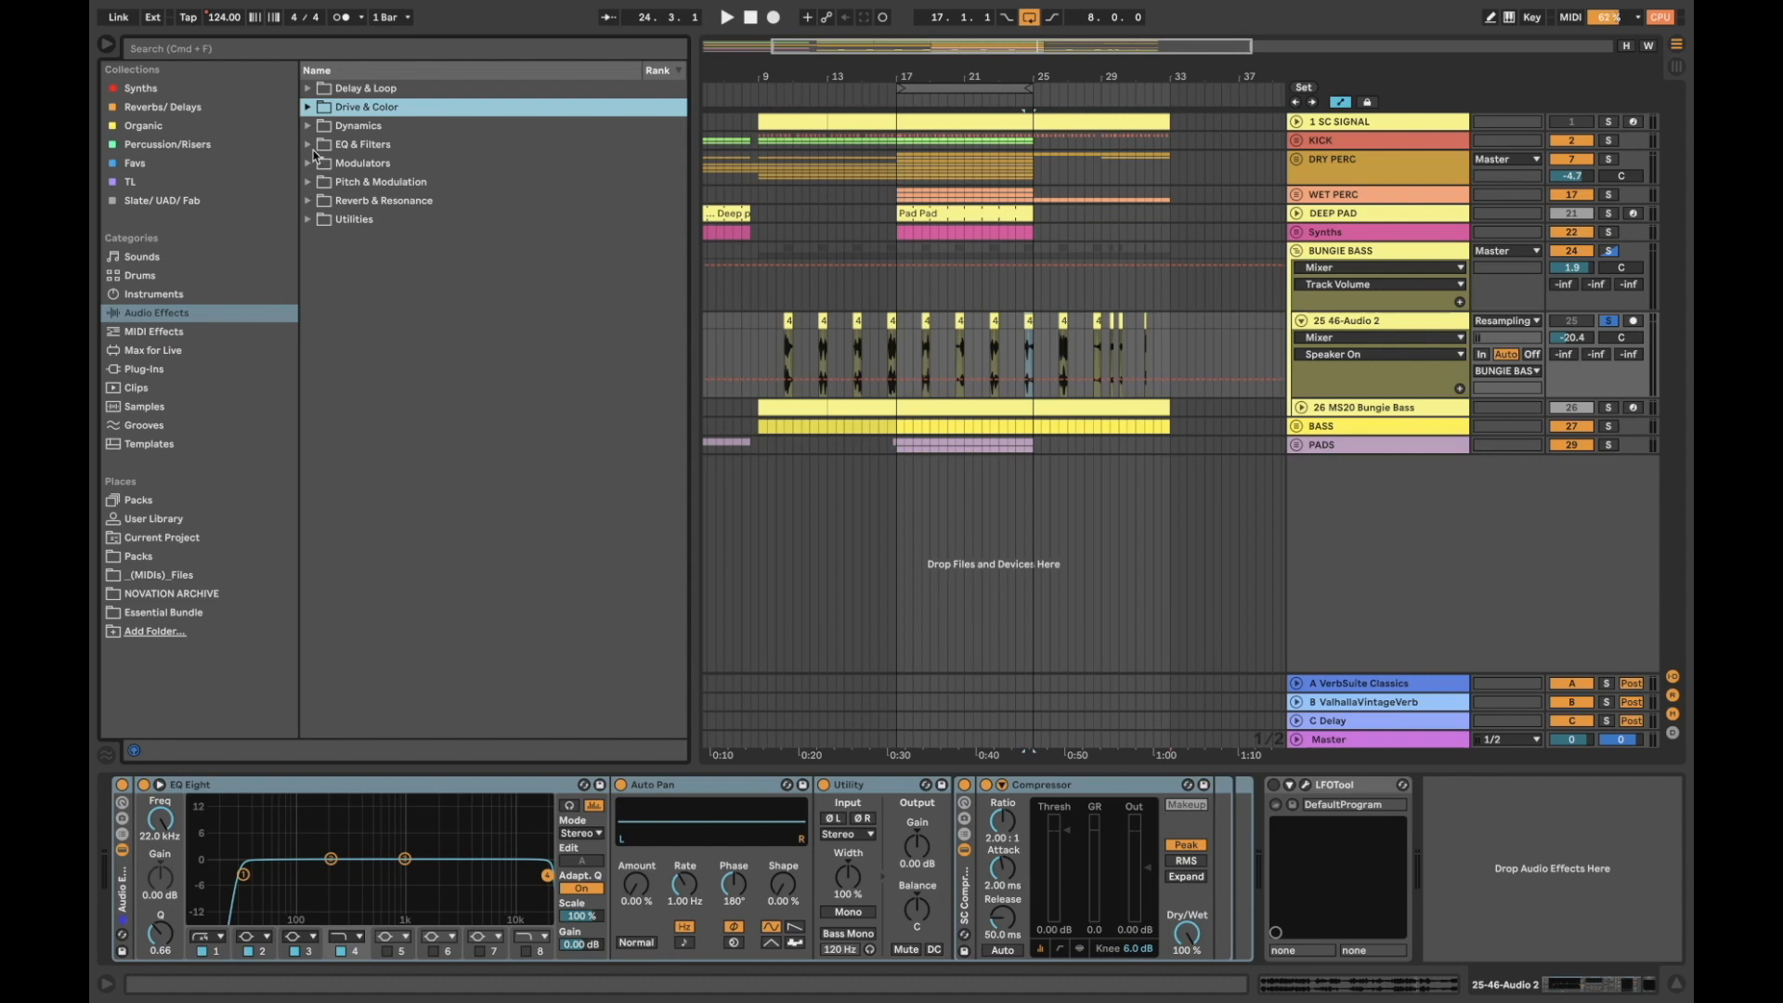
click(309, 90)
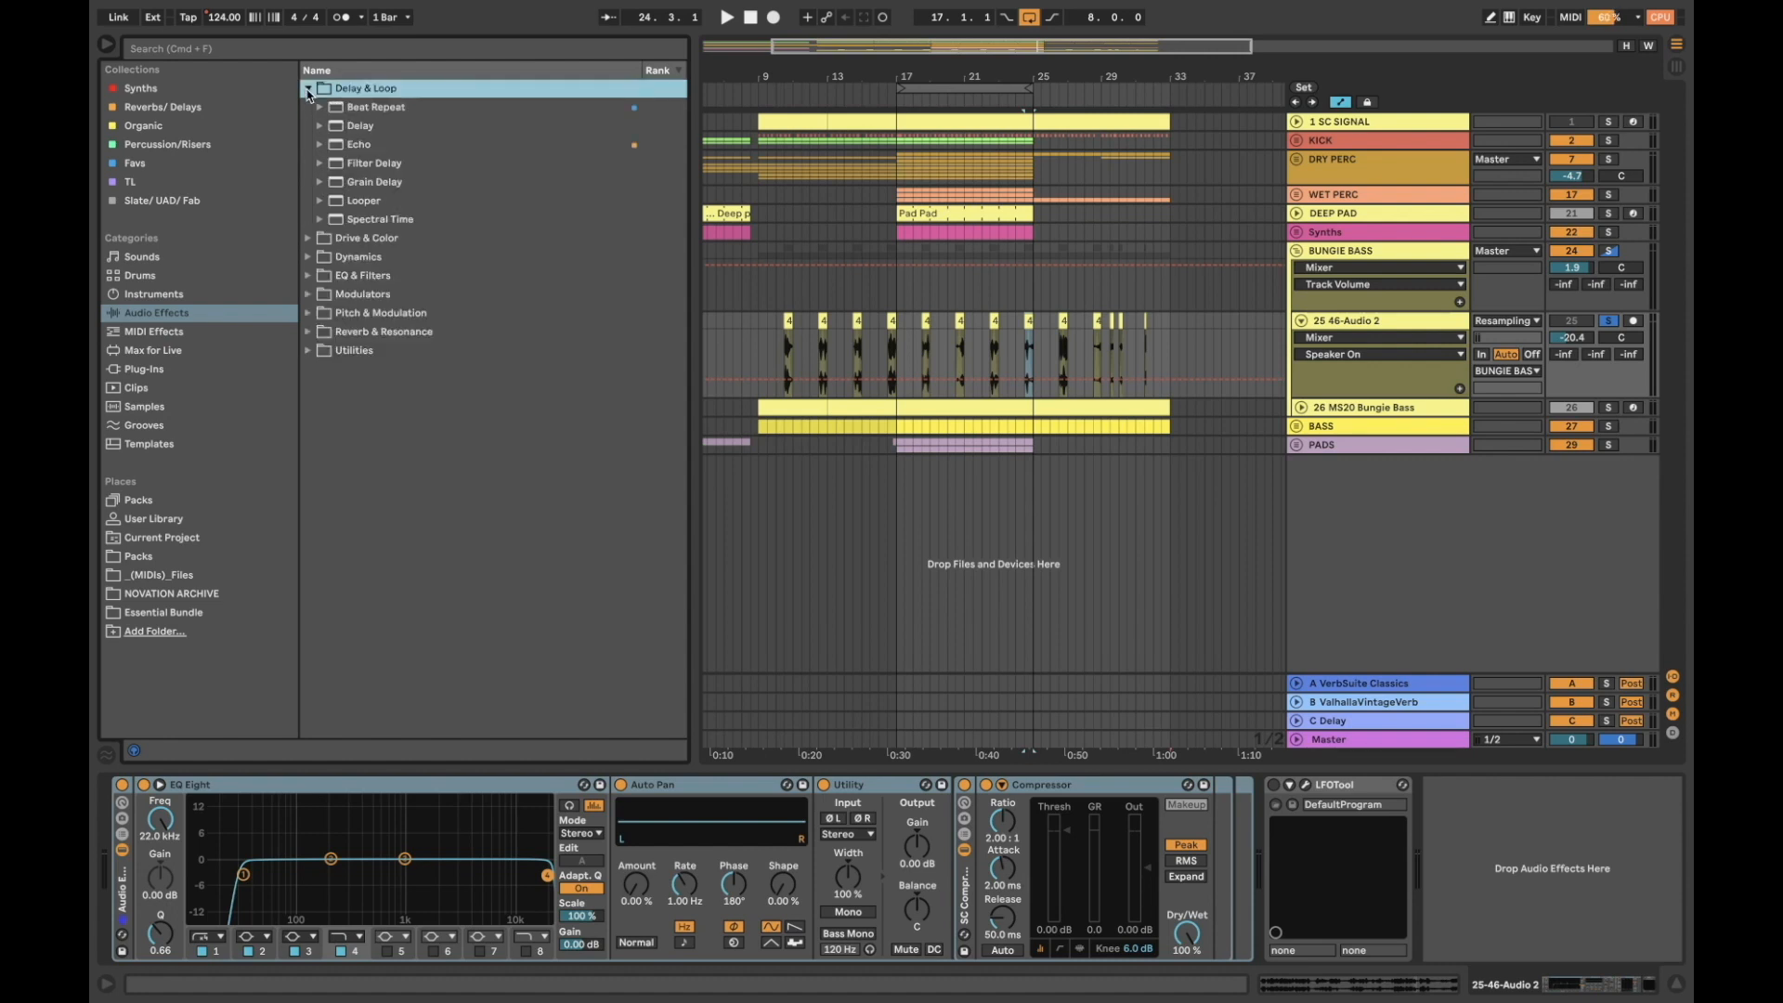
click(368, 186)
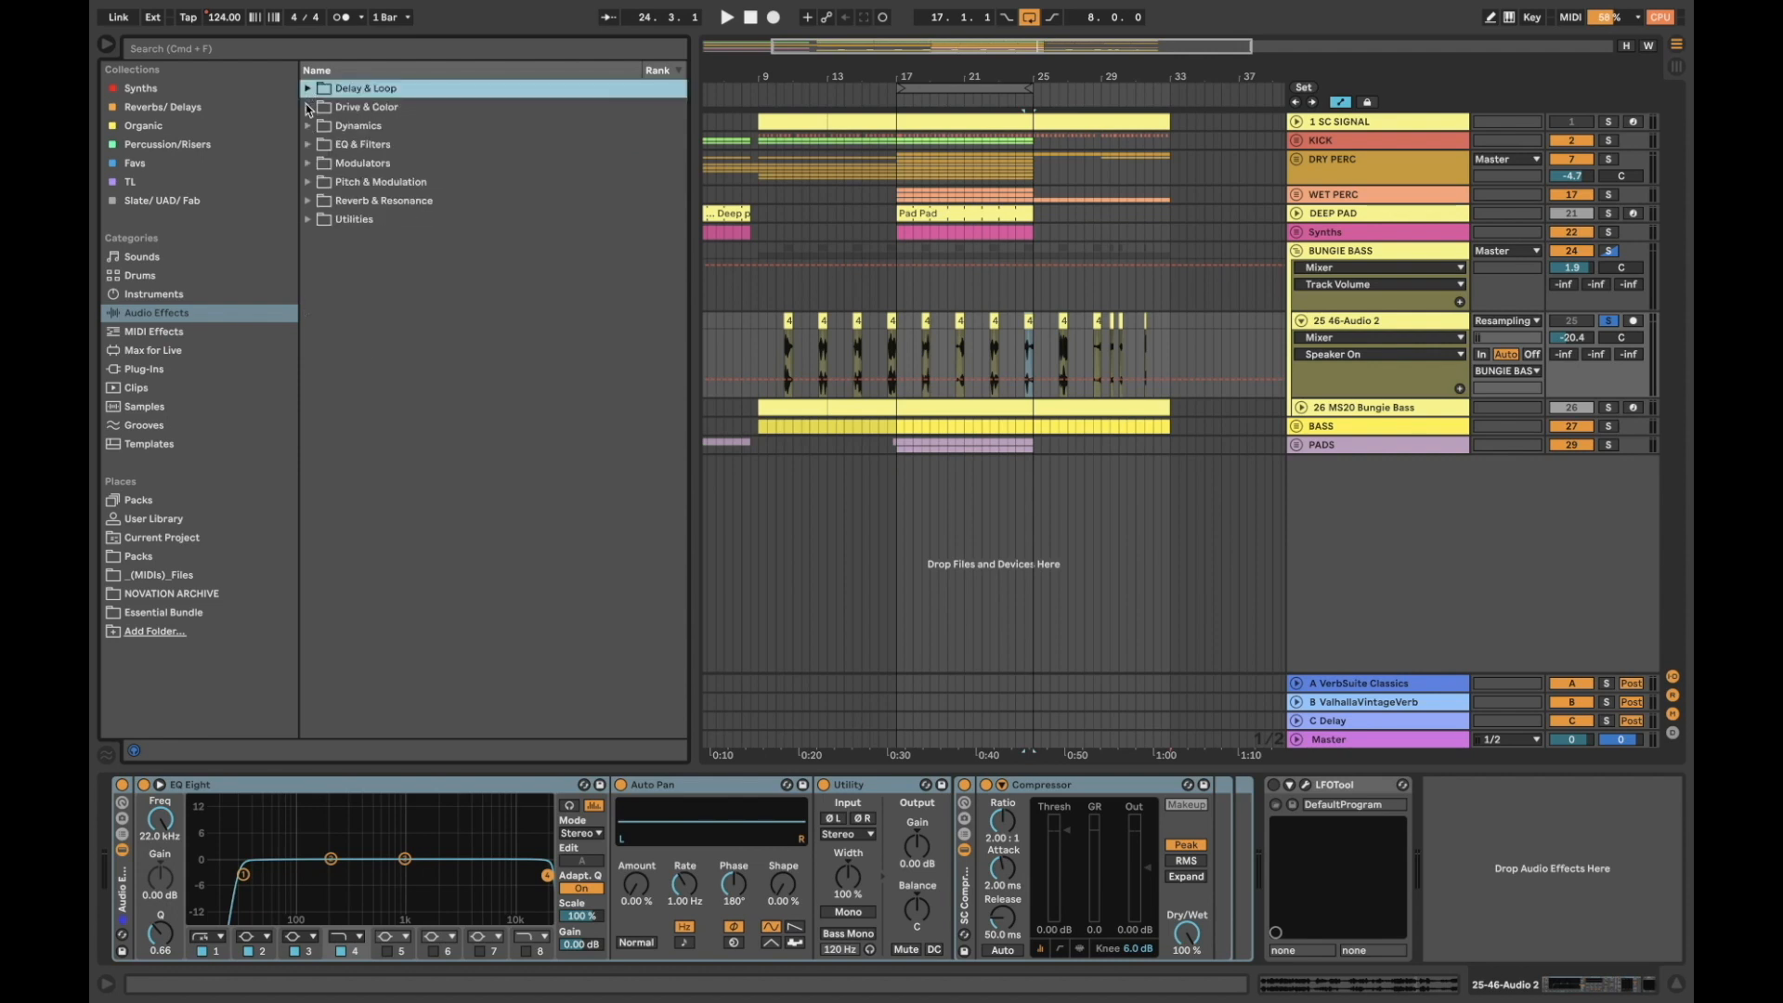
click(307, 88)
Freeze the MS20 Bungie Bass track, unfold it and flatten it to audio
click(1350, 409)
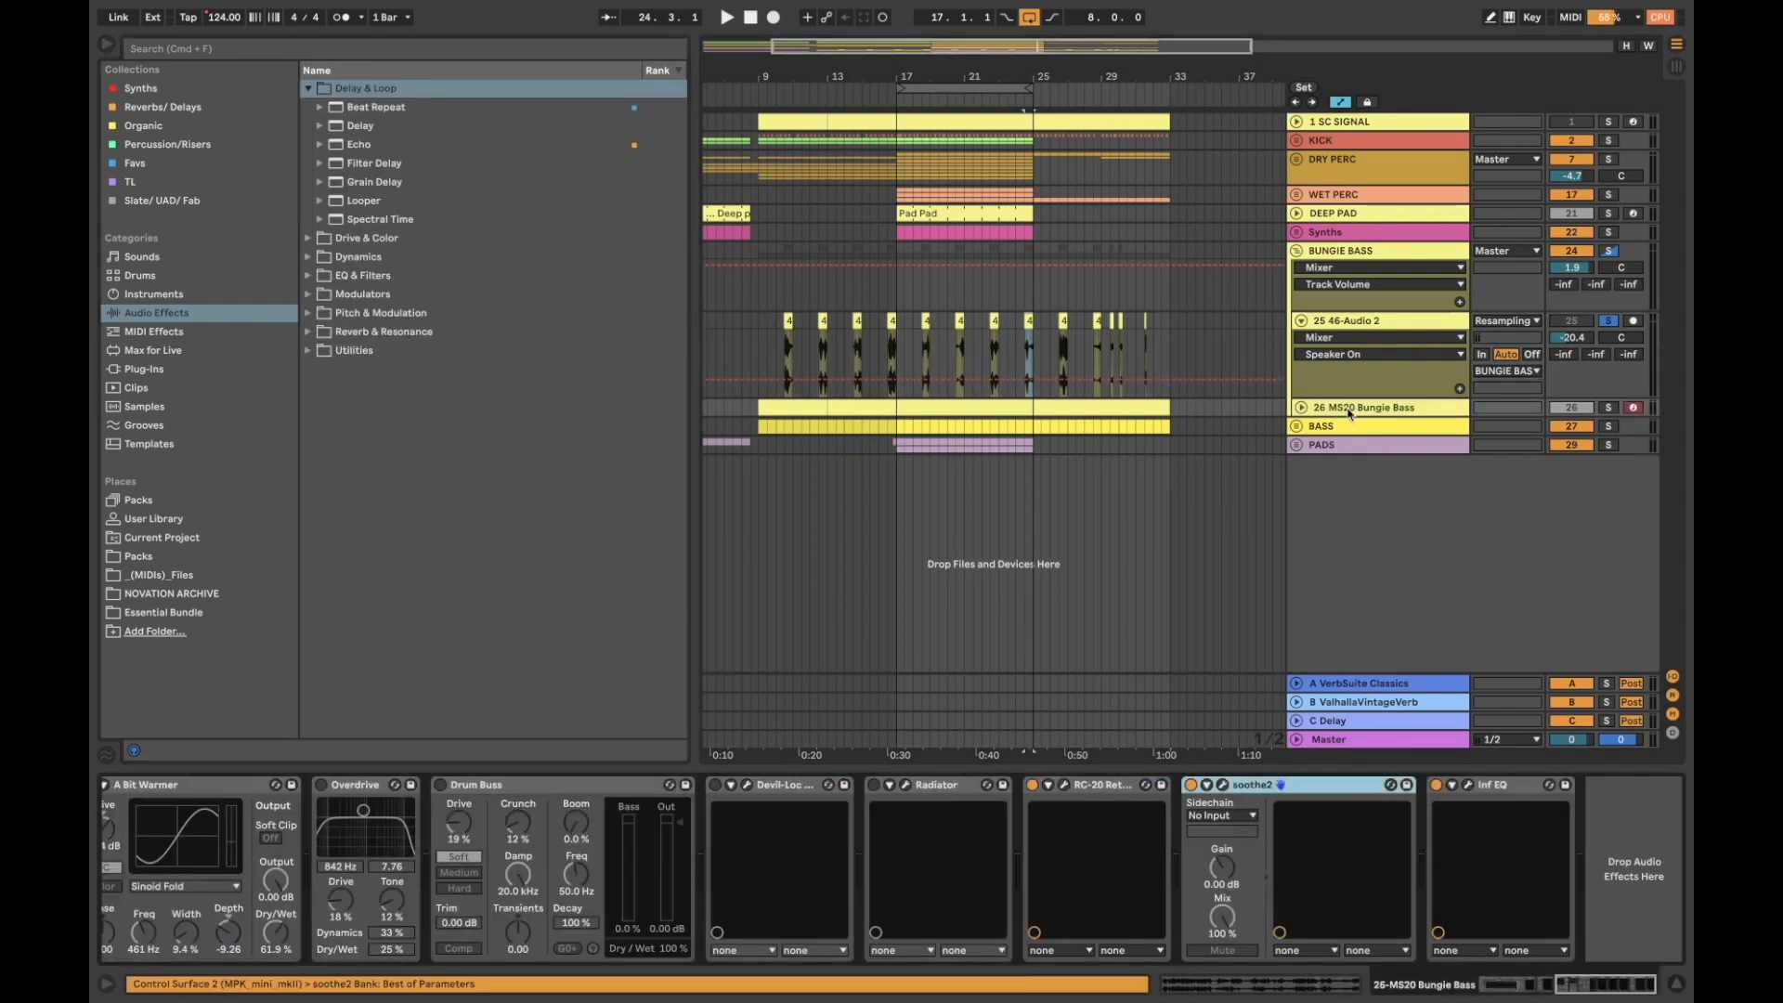
right_click(1350, 412)
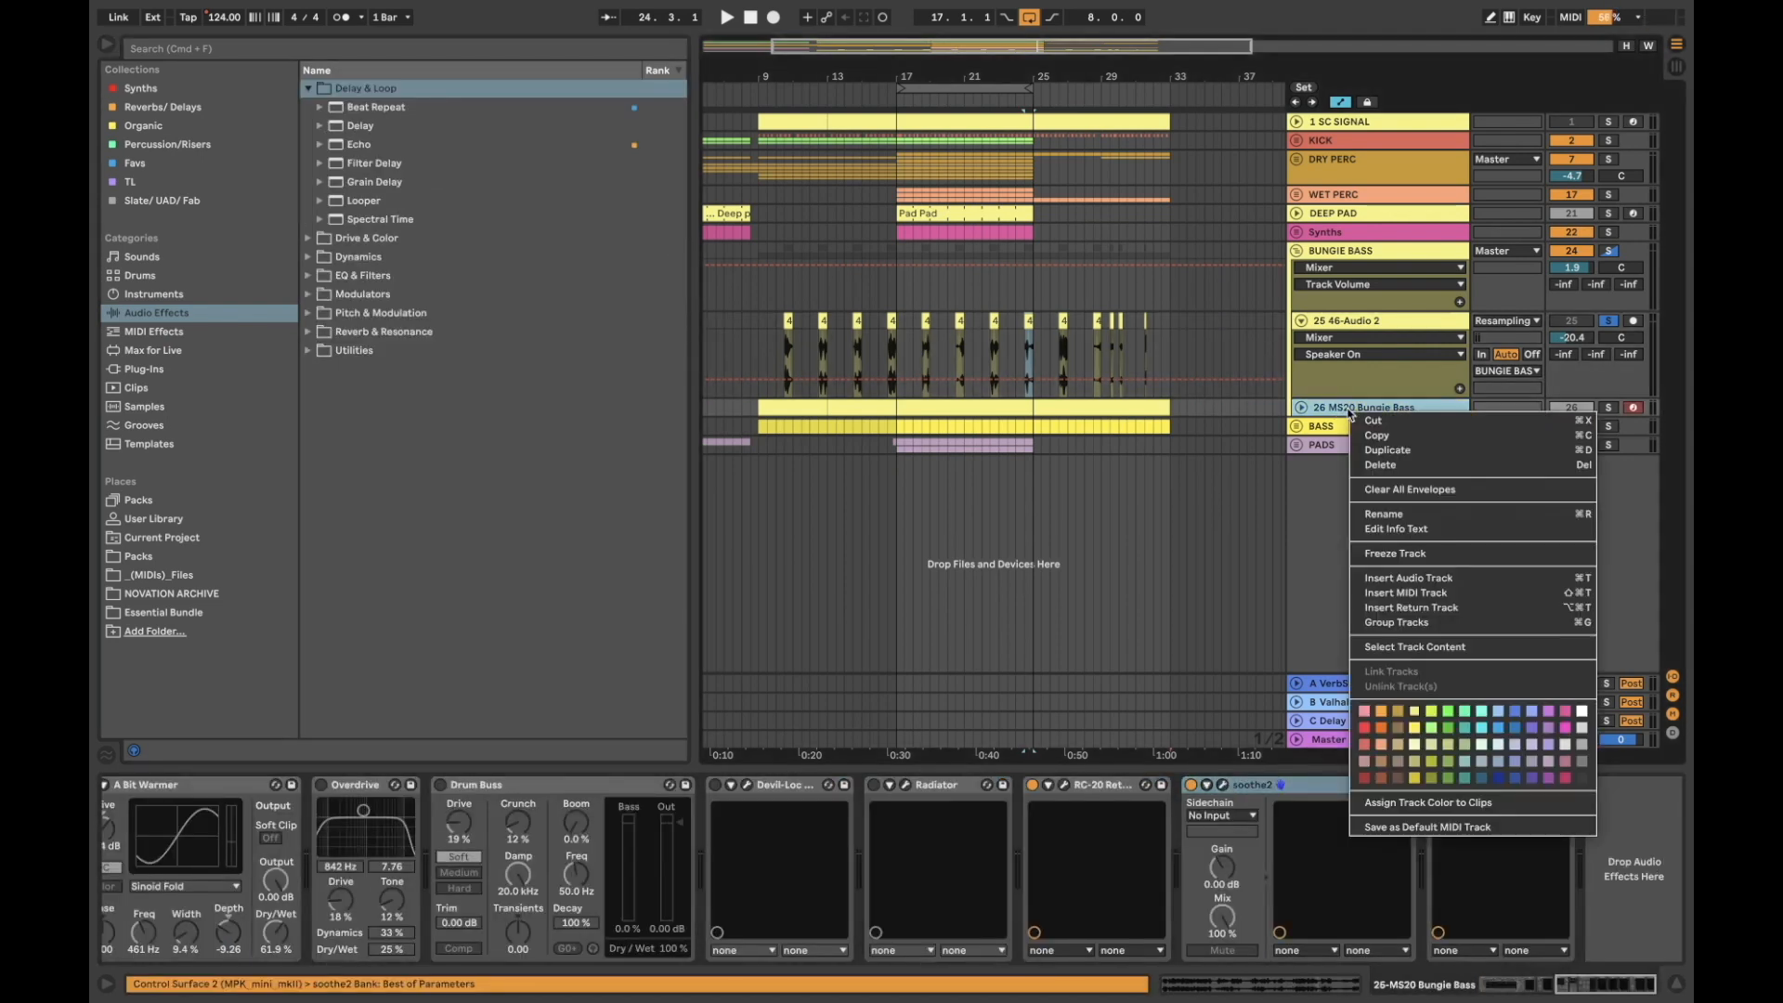
click(1401, 555)
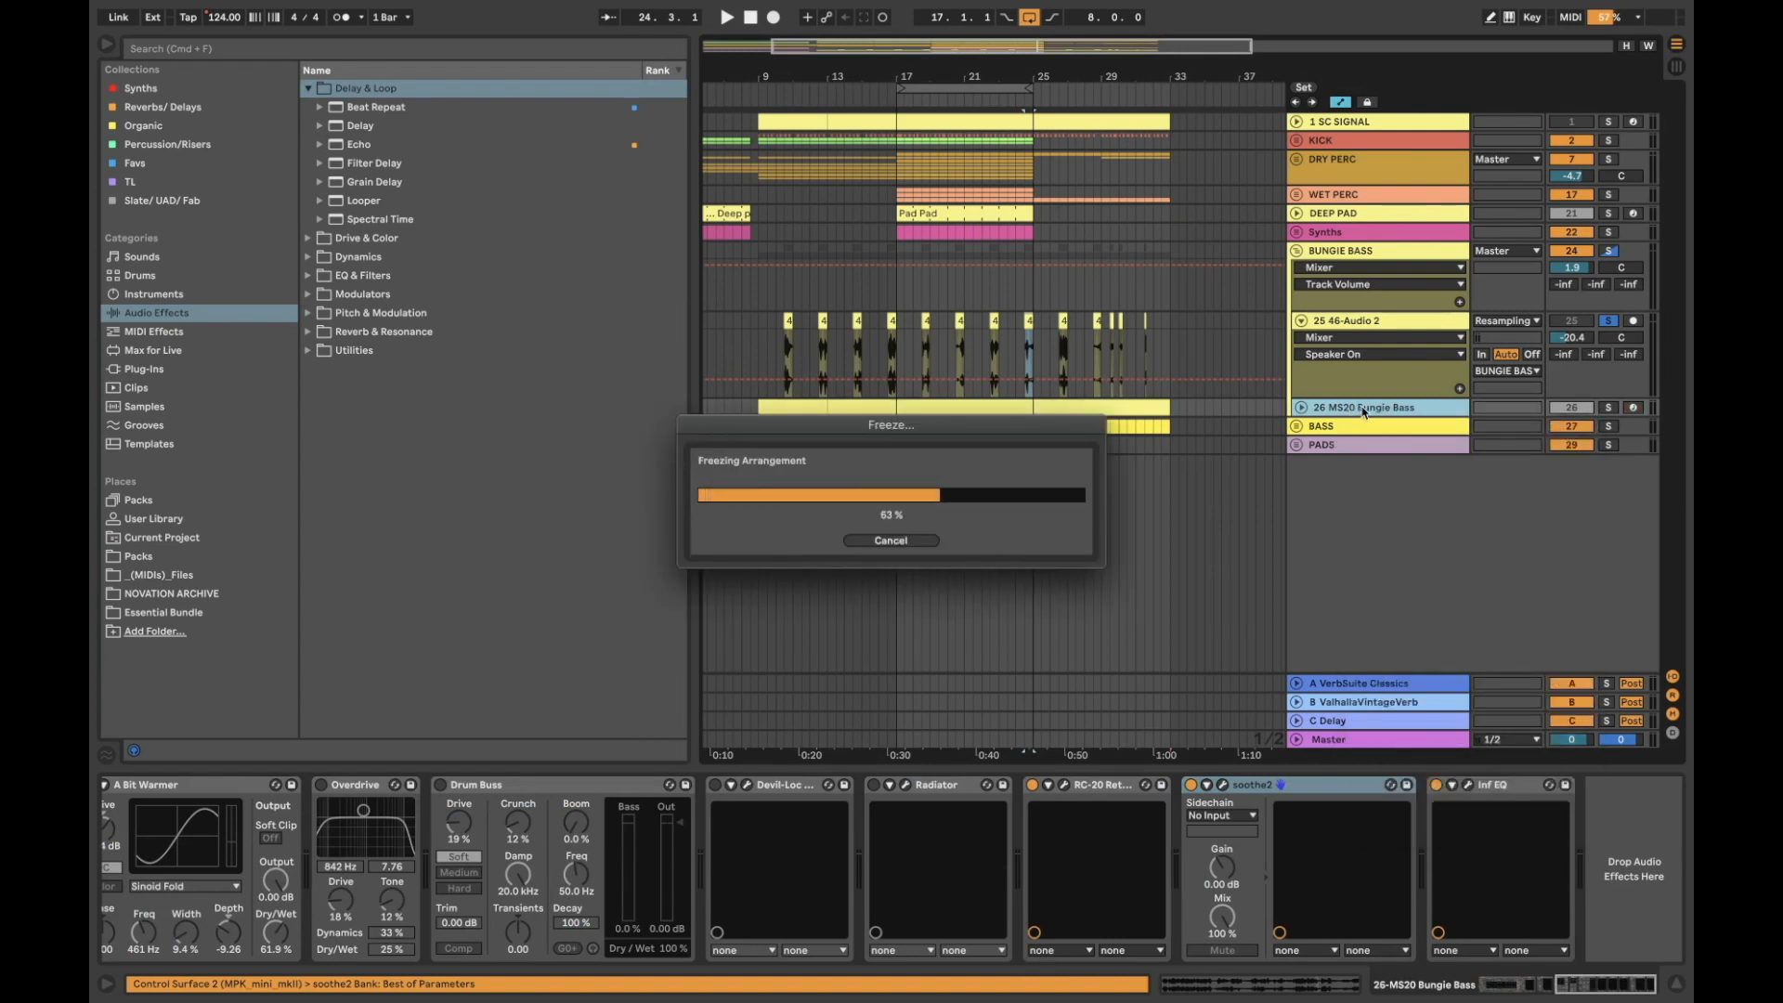
click(1302, 409)
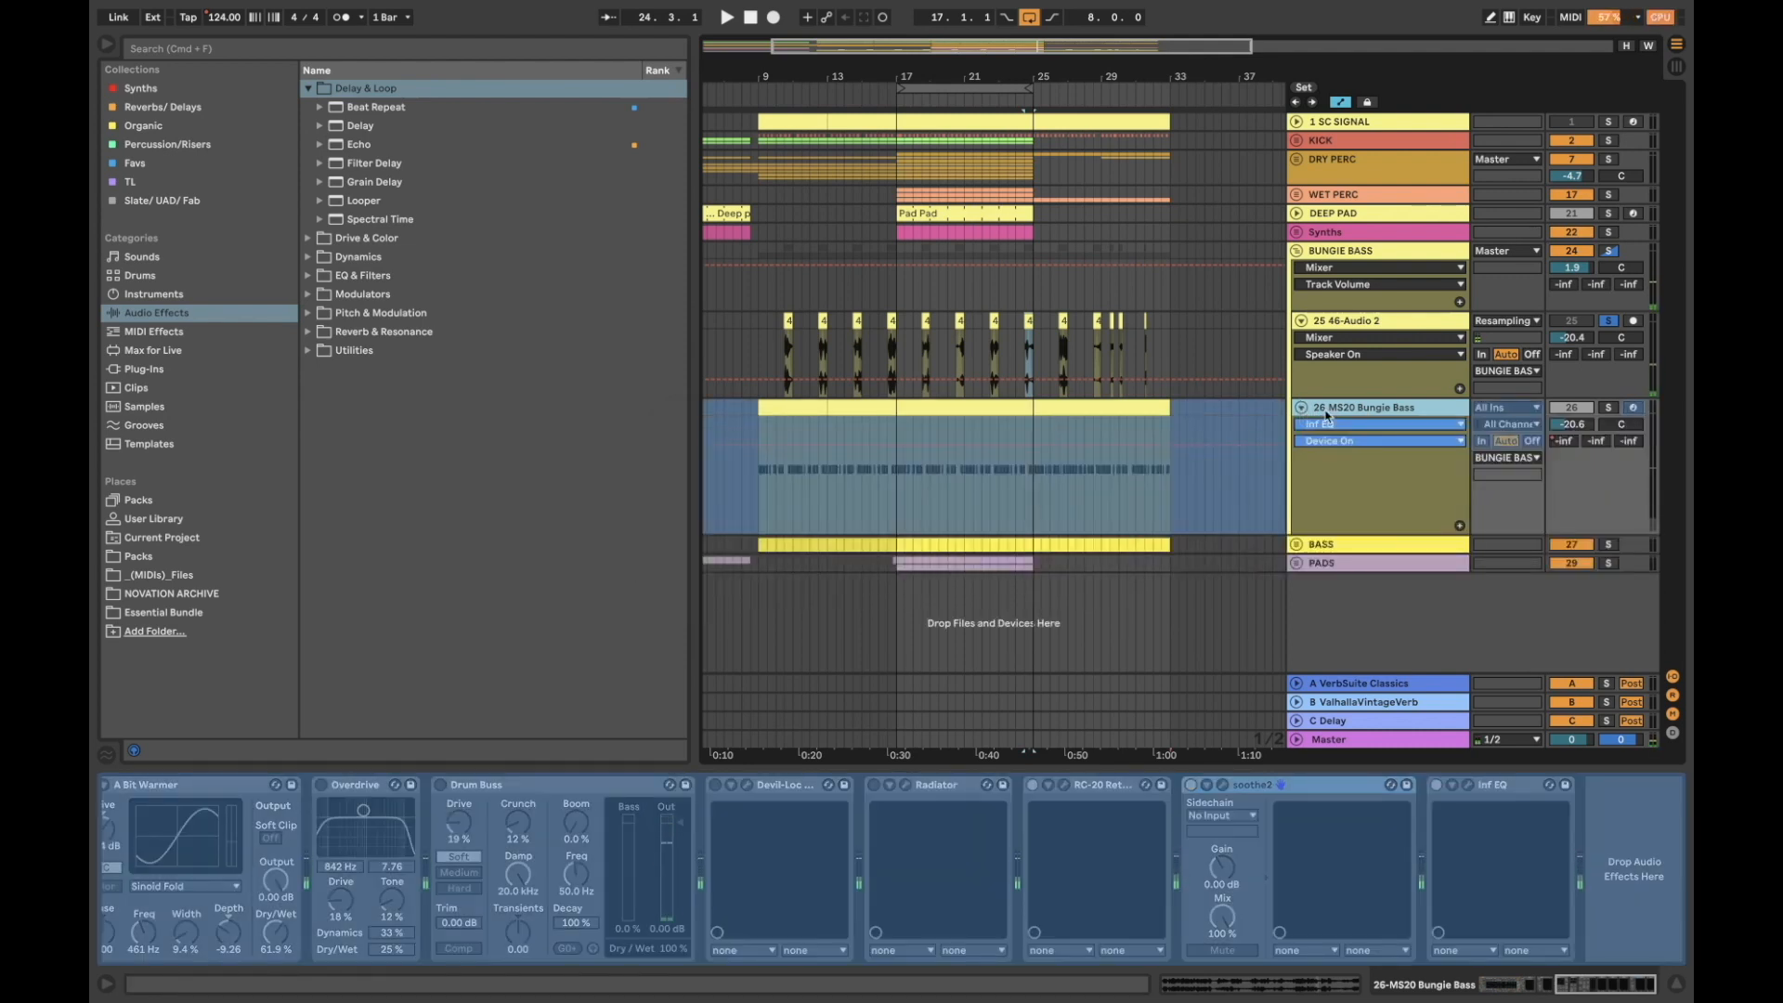
right_click(1371, 409)
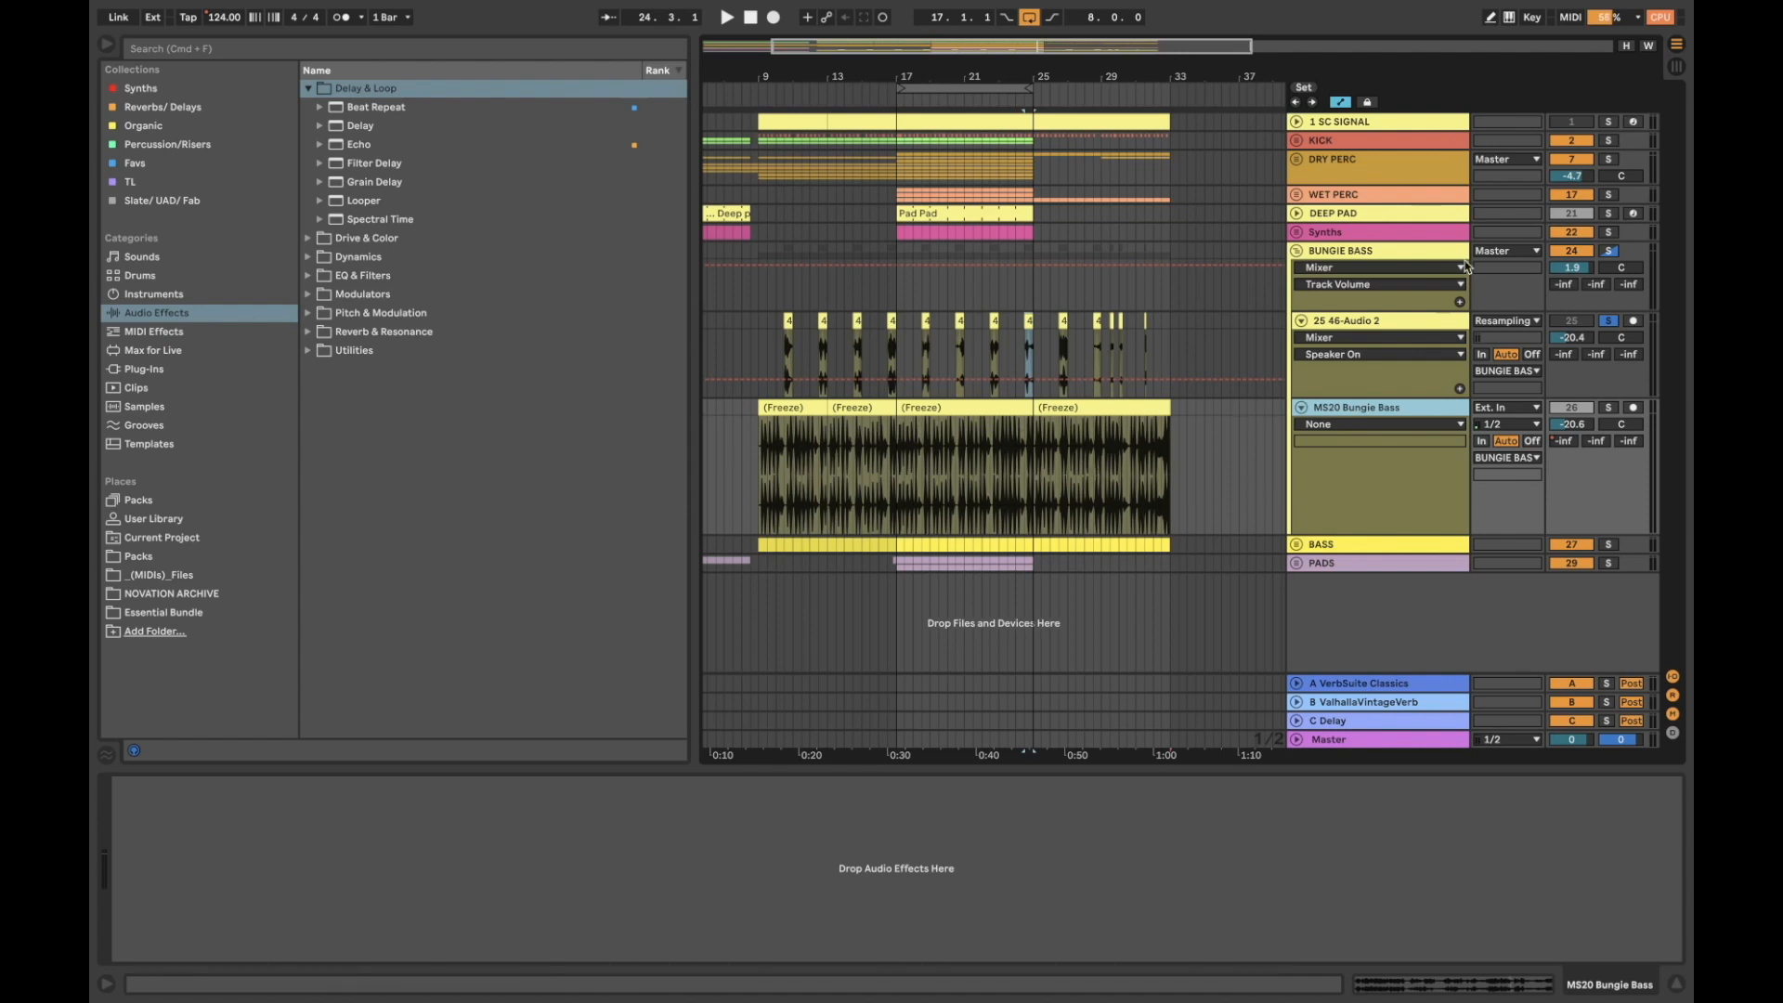
Fold the 46-Audio 2 track and add a Grain Delay to the flattened MS20 Bungie Bass track
click(1301, 321)
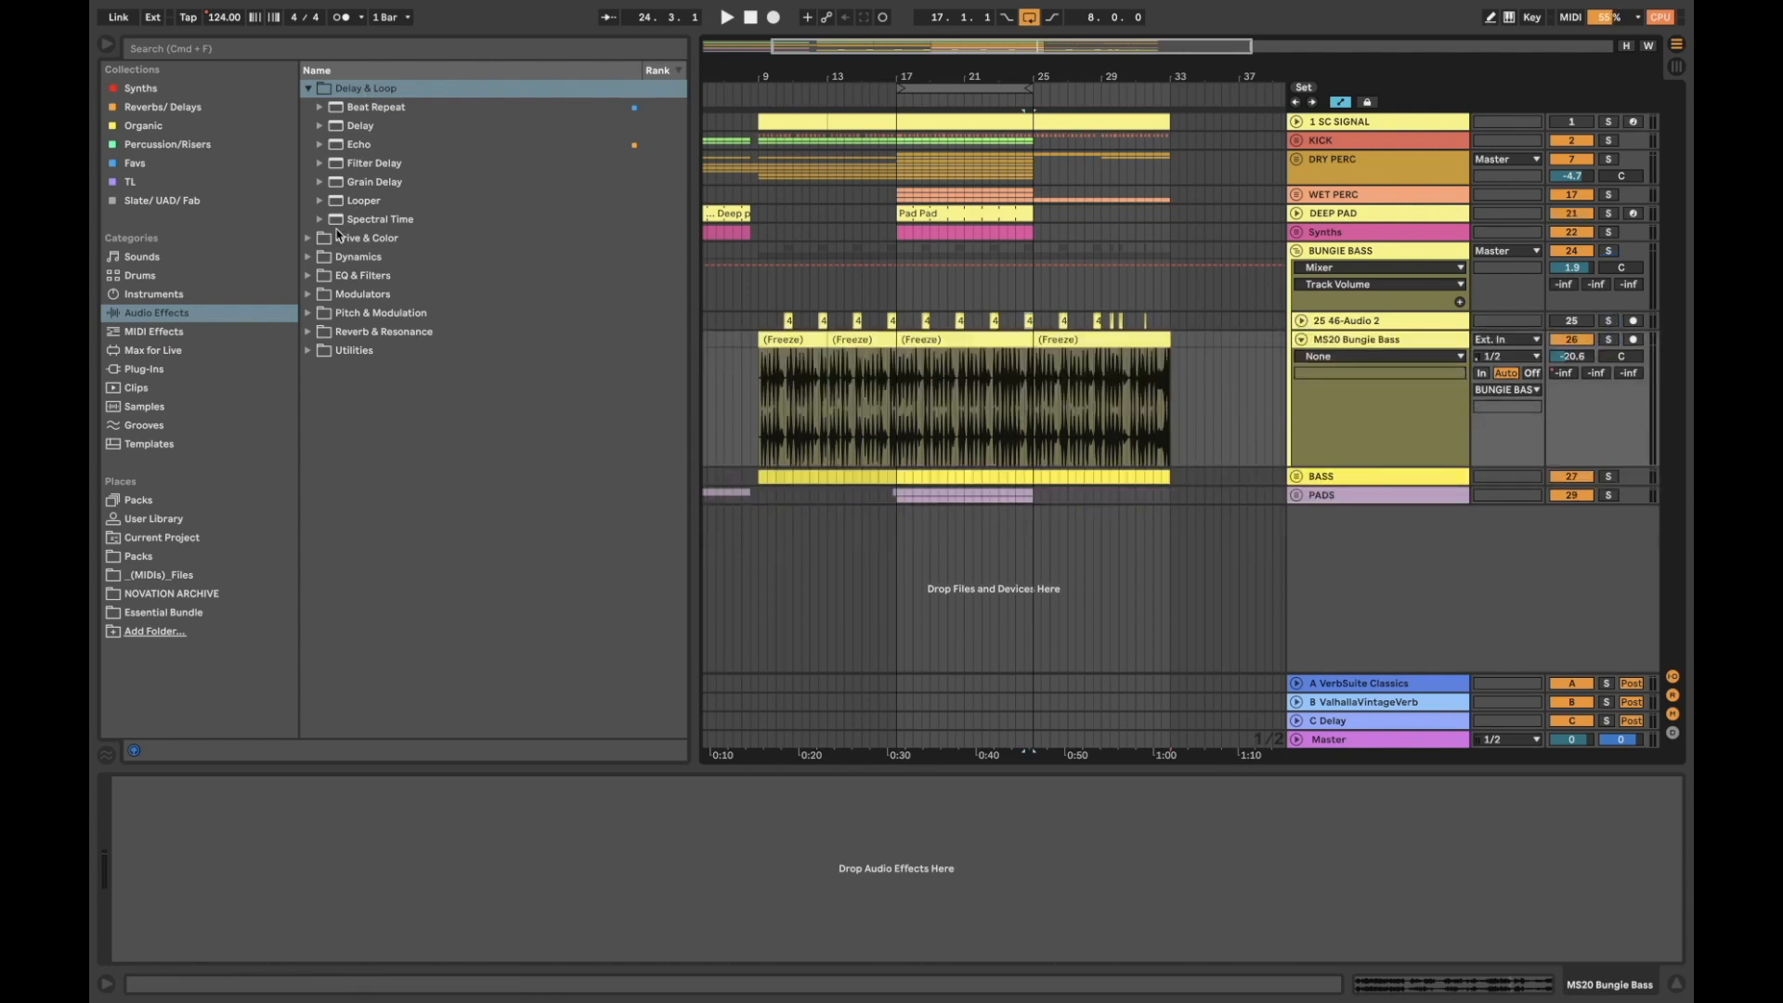
click(351, 186)
drag(346, 186, 1394, 348)
drag(1172, 349, 1172, 349)
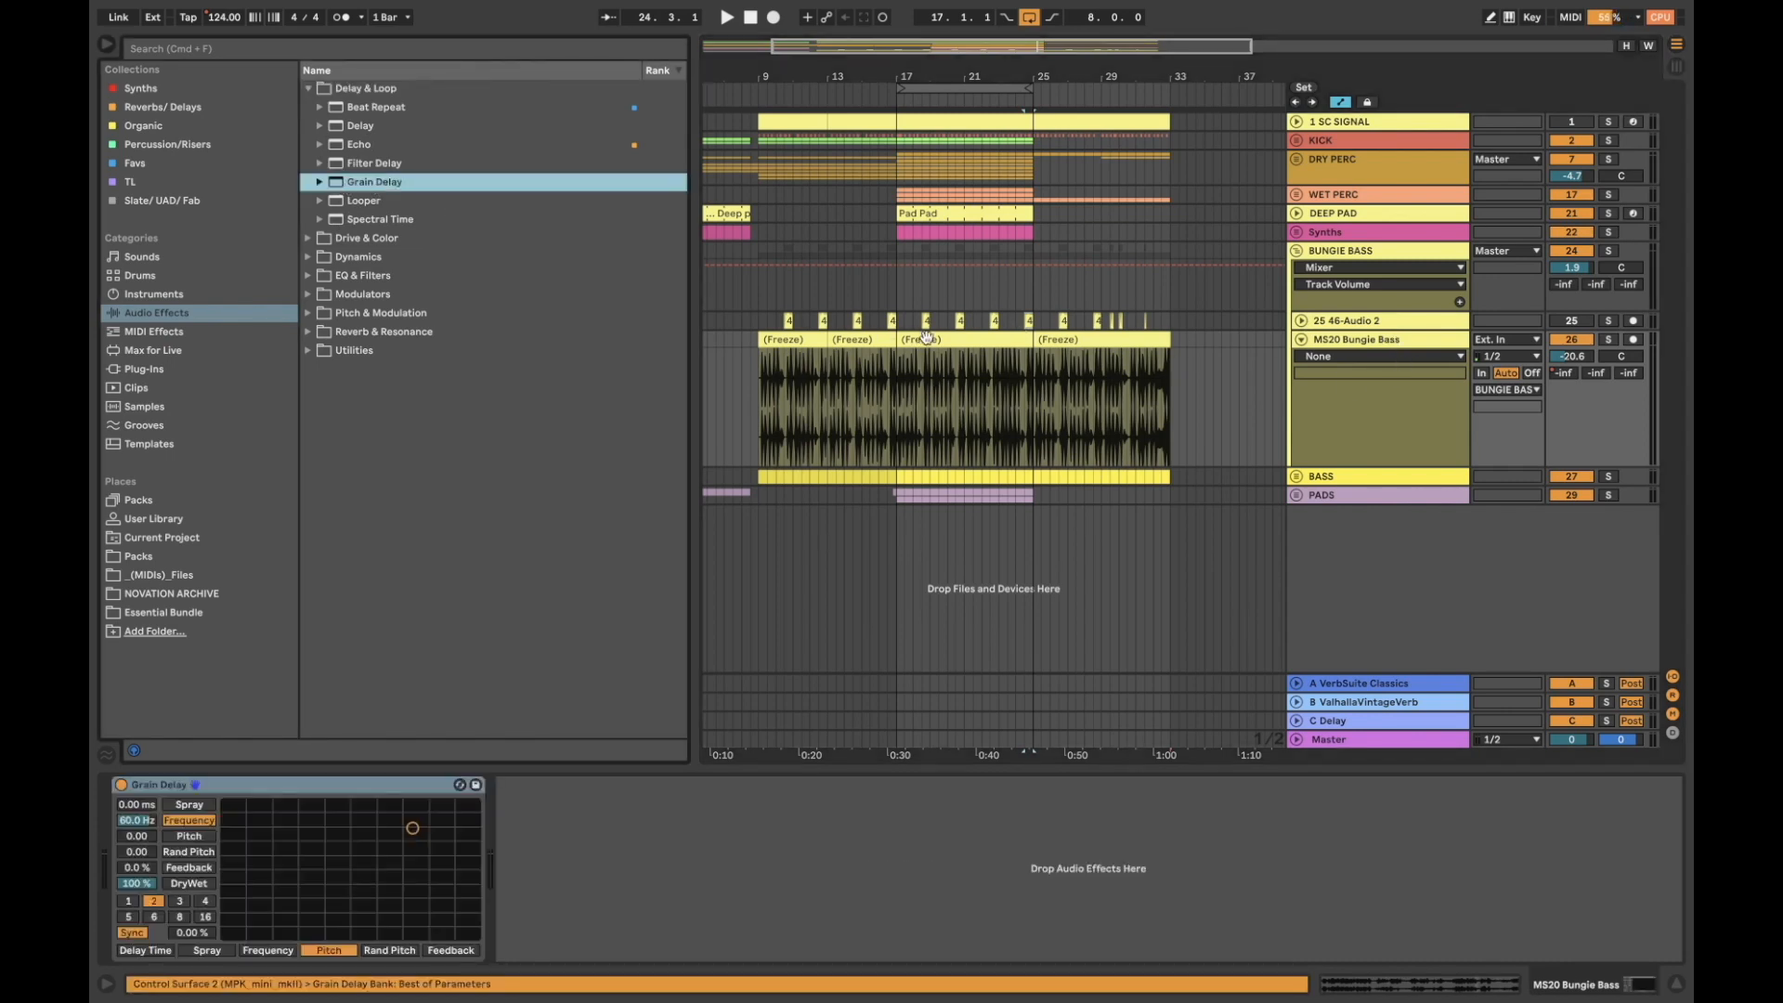
Bypass Grain Delay and play the MS20 Bungie Bass clip from bar 17 with its track soloed
click(926, 339)
key(z)
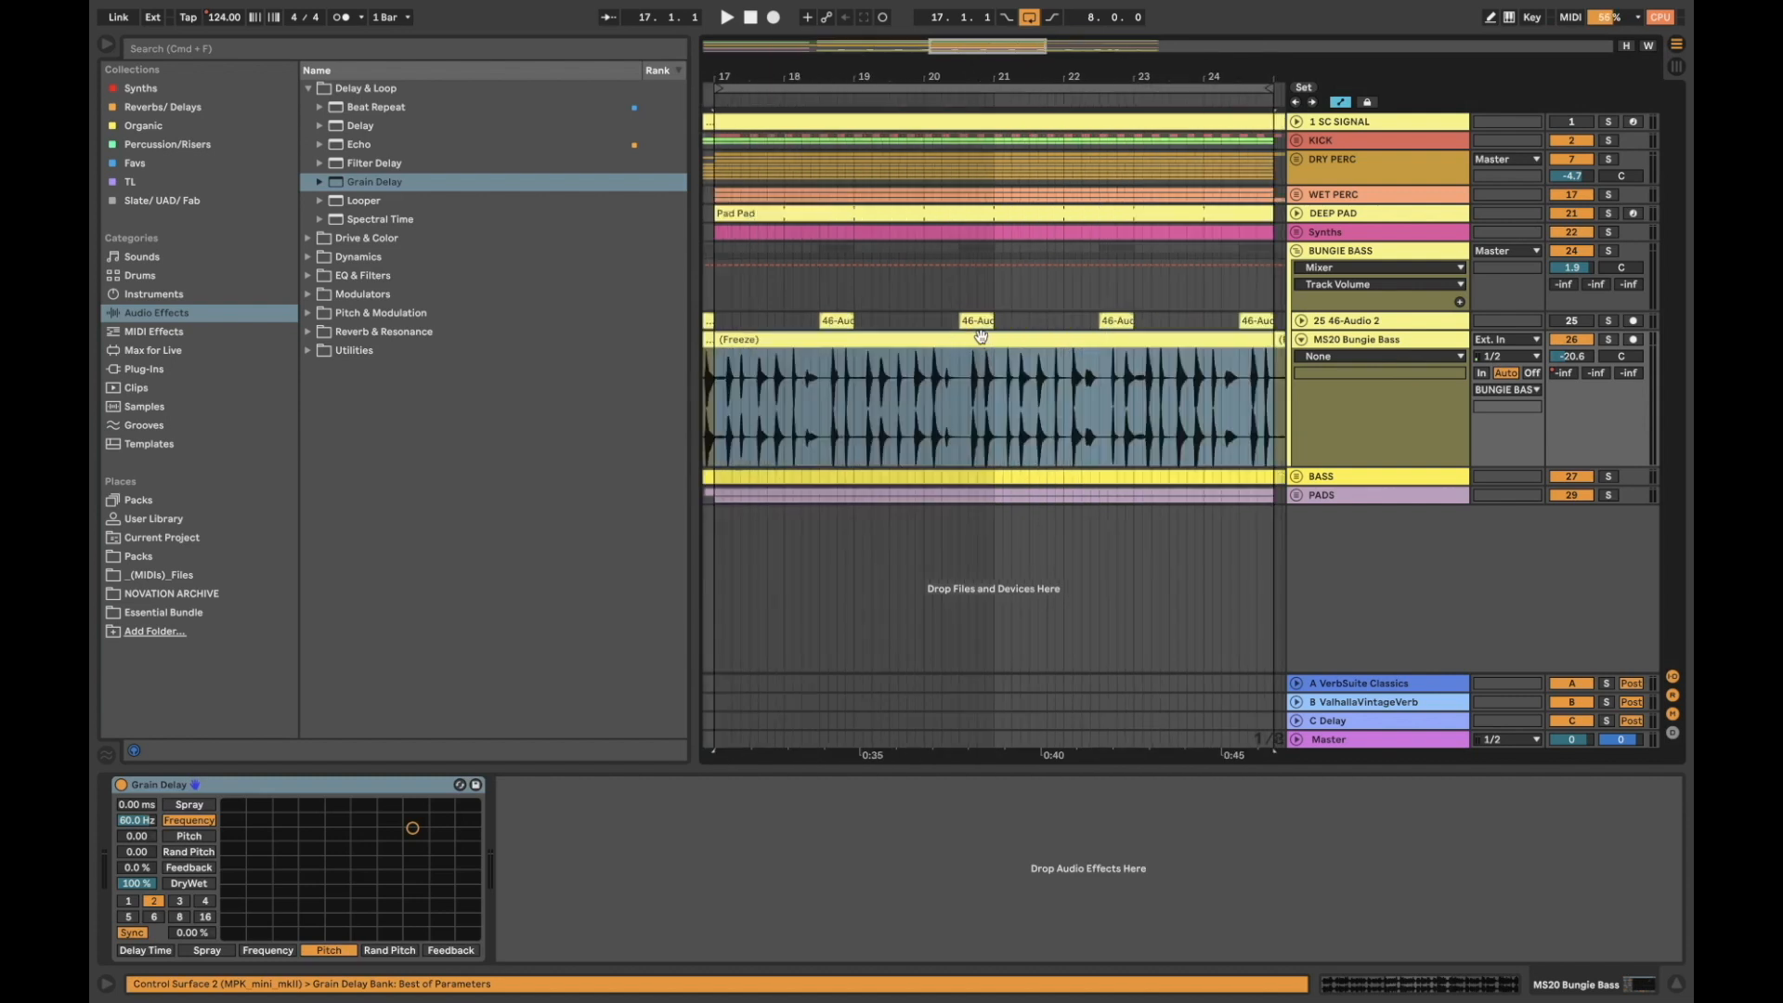
drag(701, 381, 513, 376)
click(122, 785)
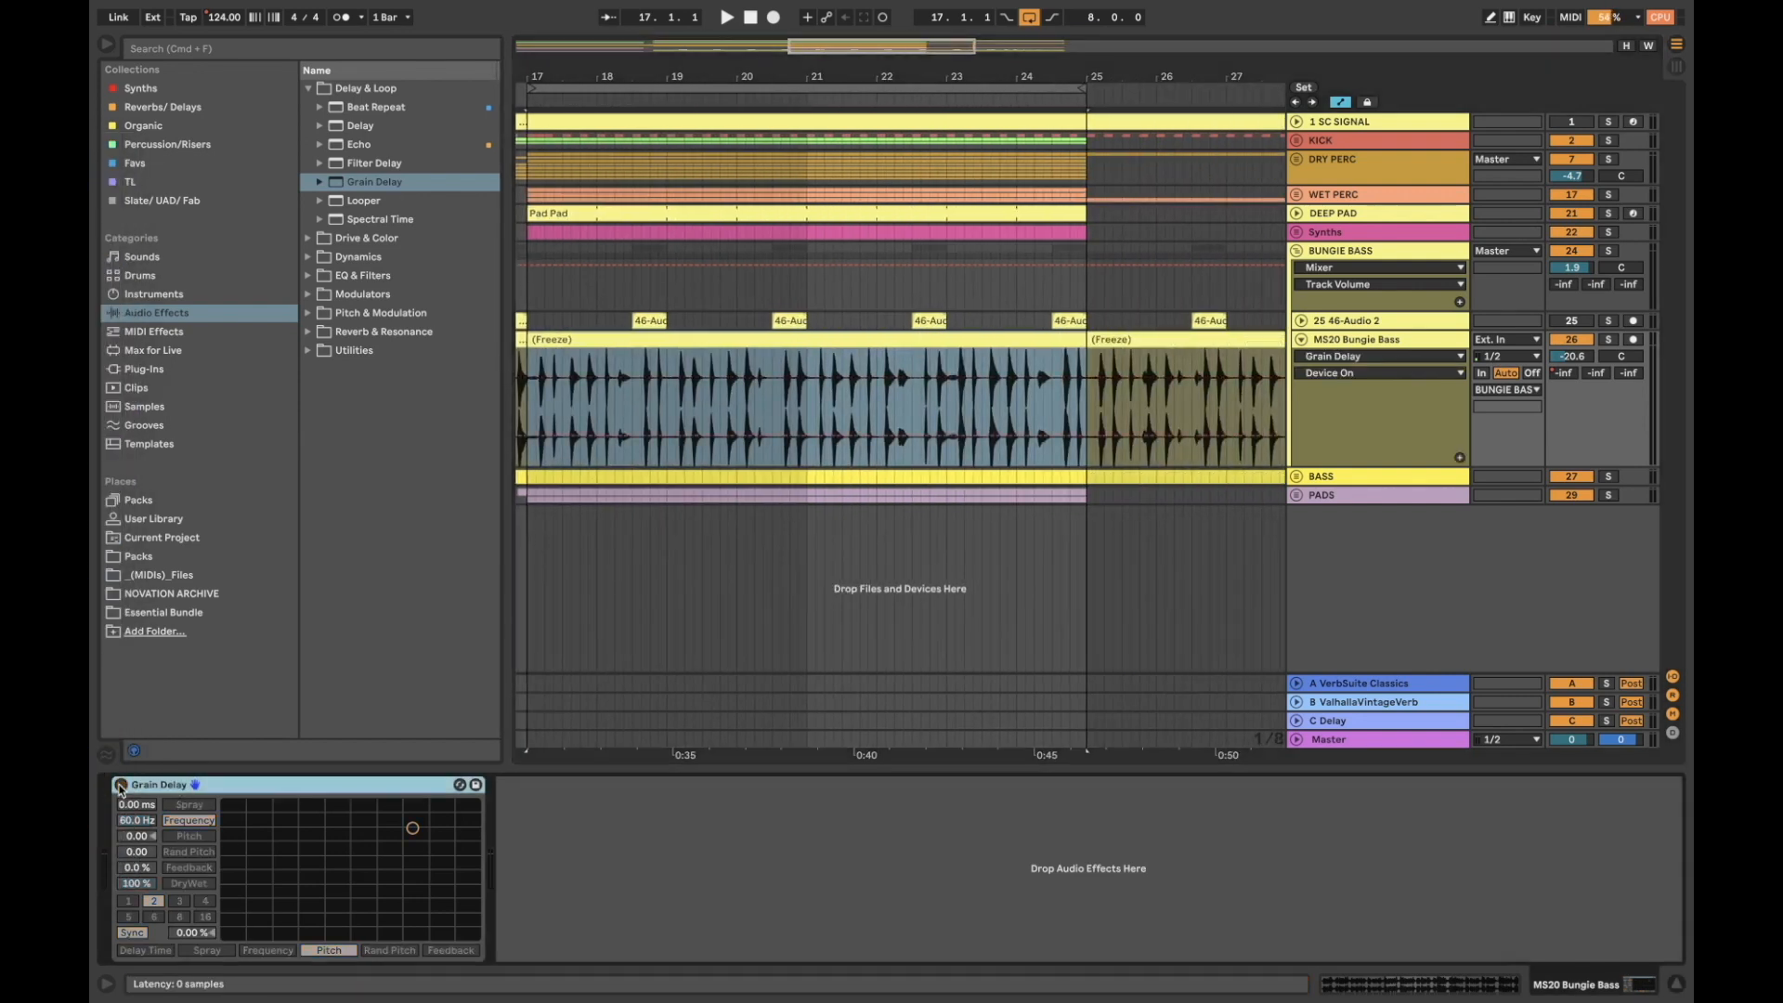
key(space)
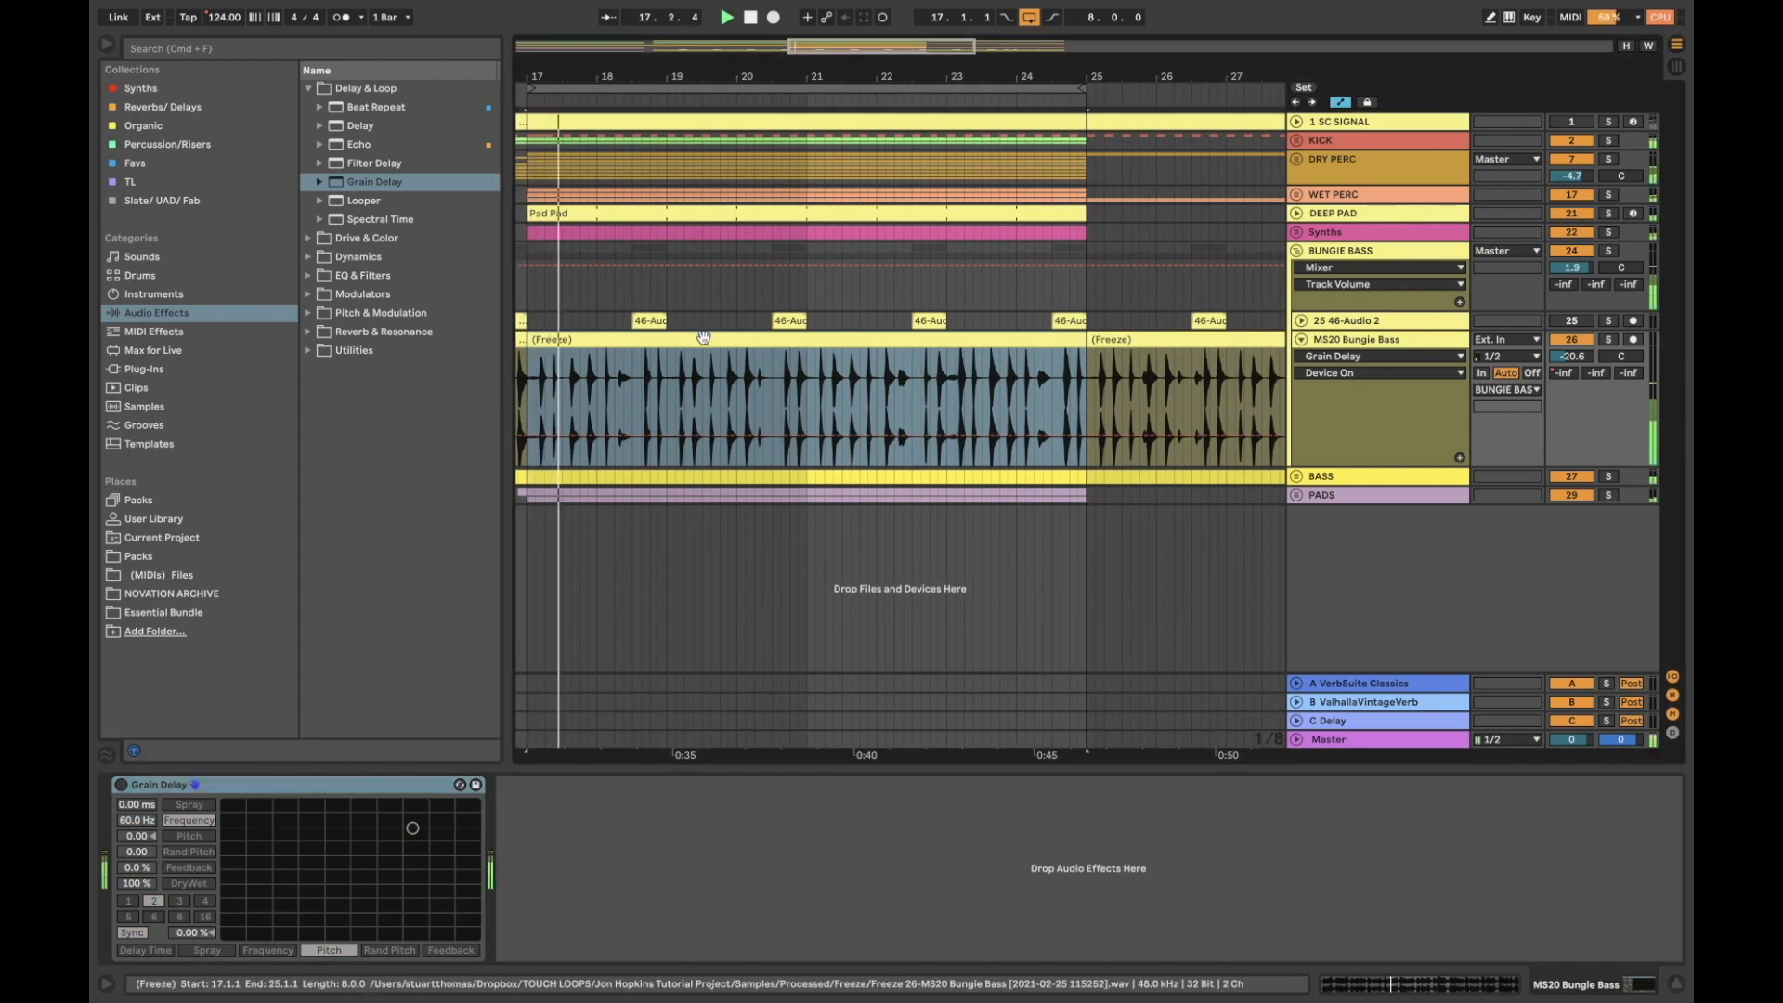
click(1610, 340)
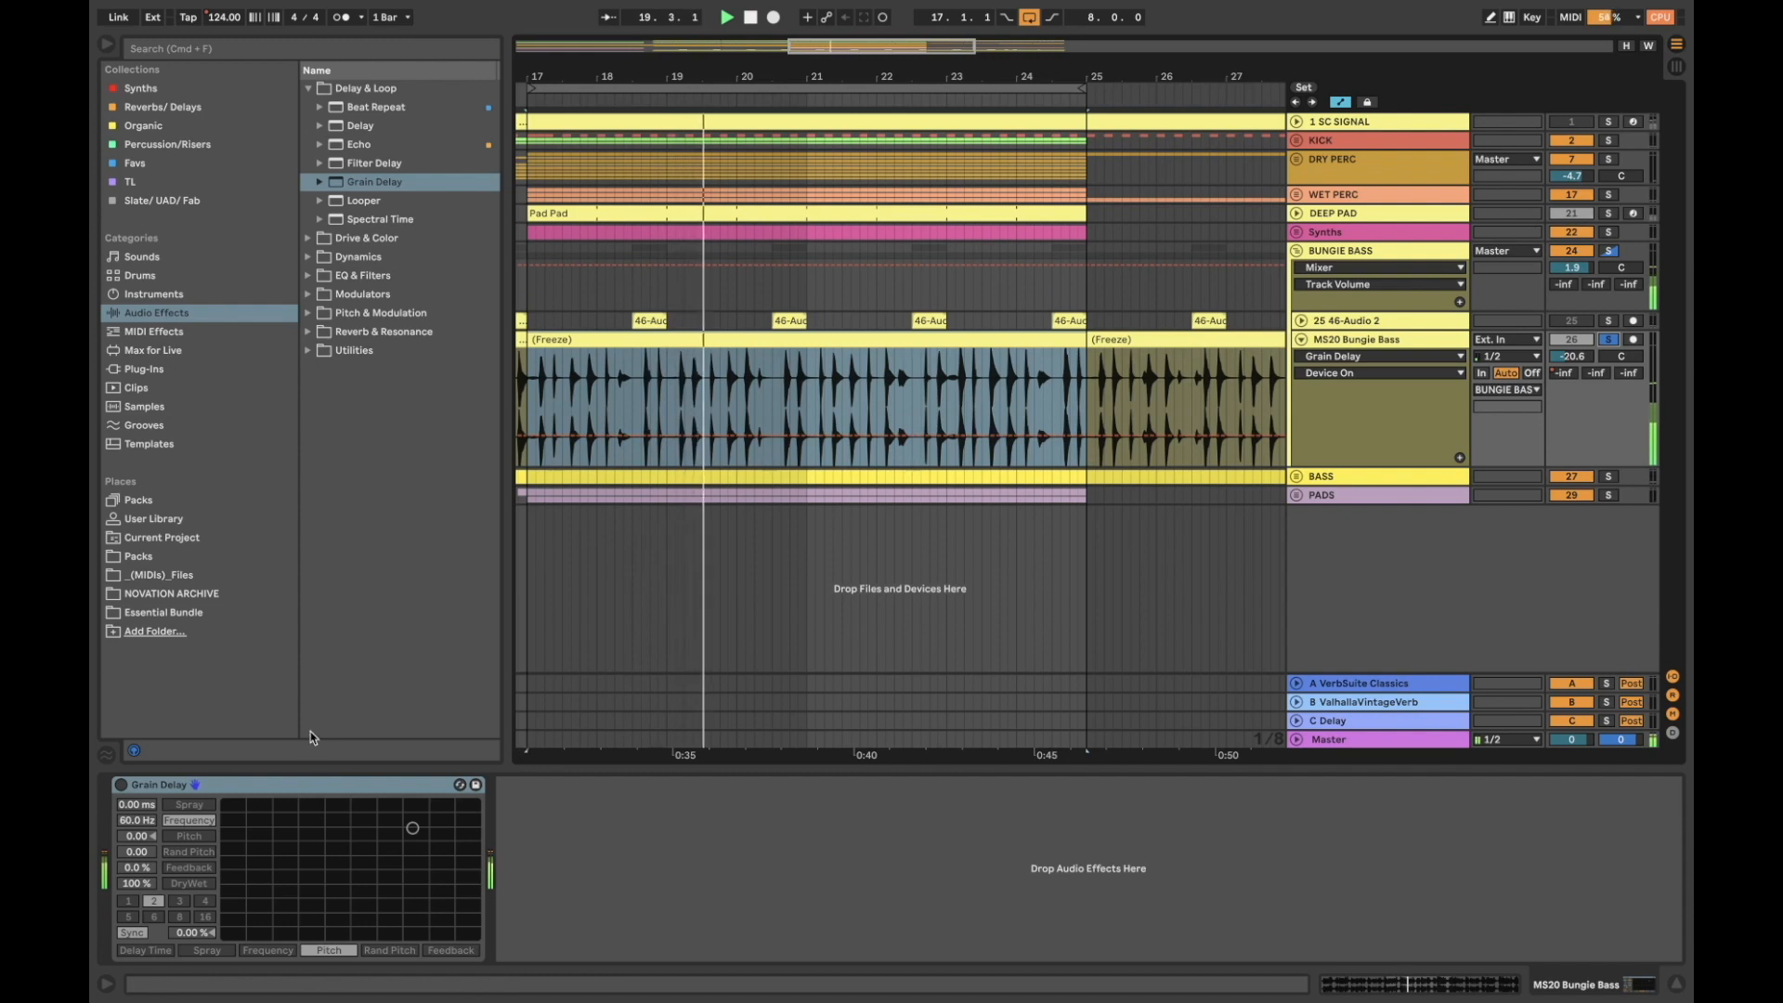
Switch Grain Delay back on during playback and set its DryWet to 23% and Spray to 500 ms
click(121, 785)
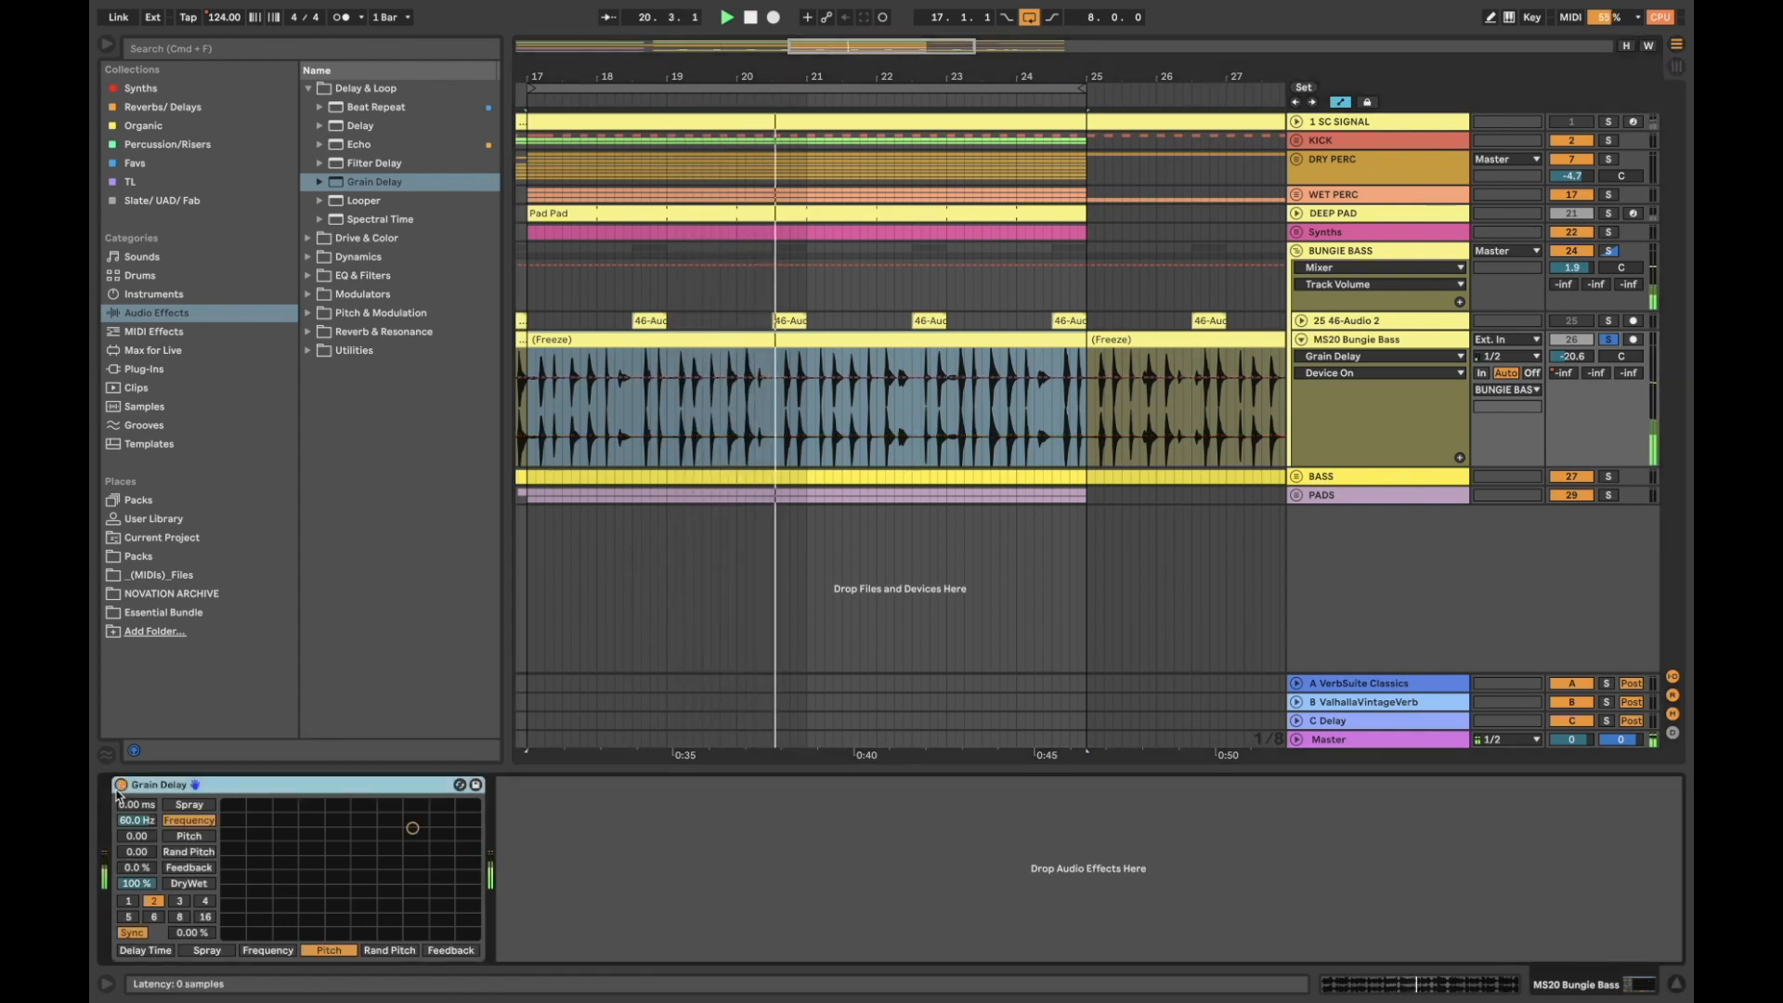
click(136, 883)
drag(137, 883, 136, 955)
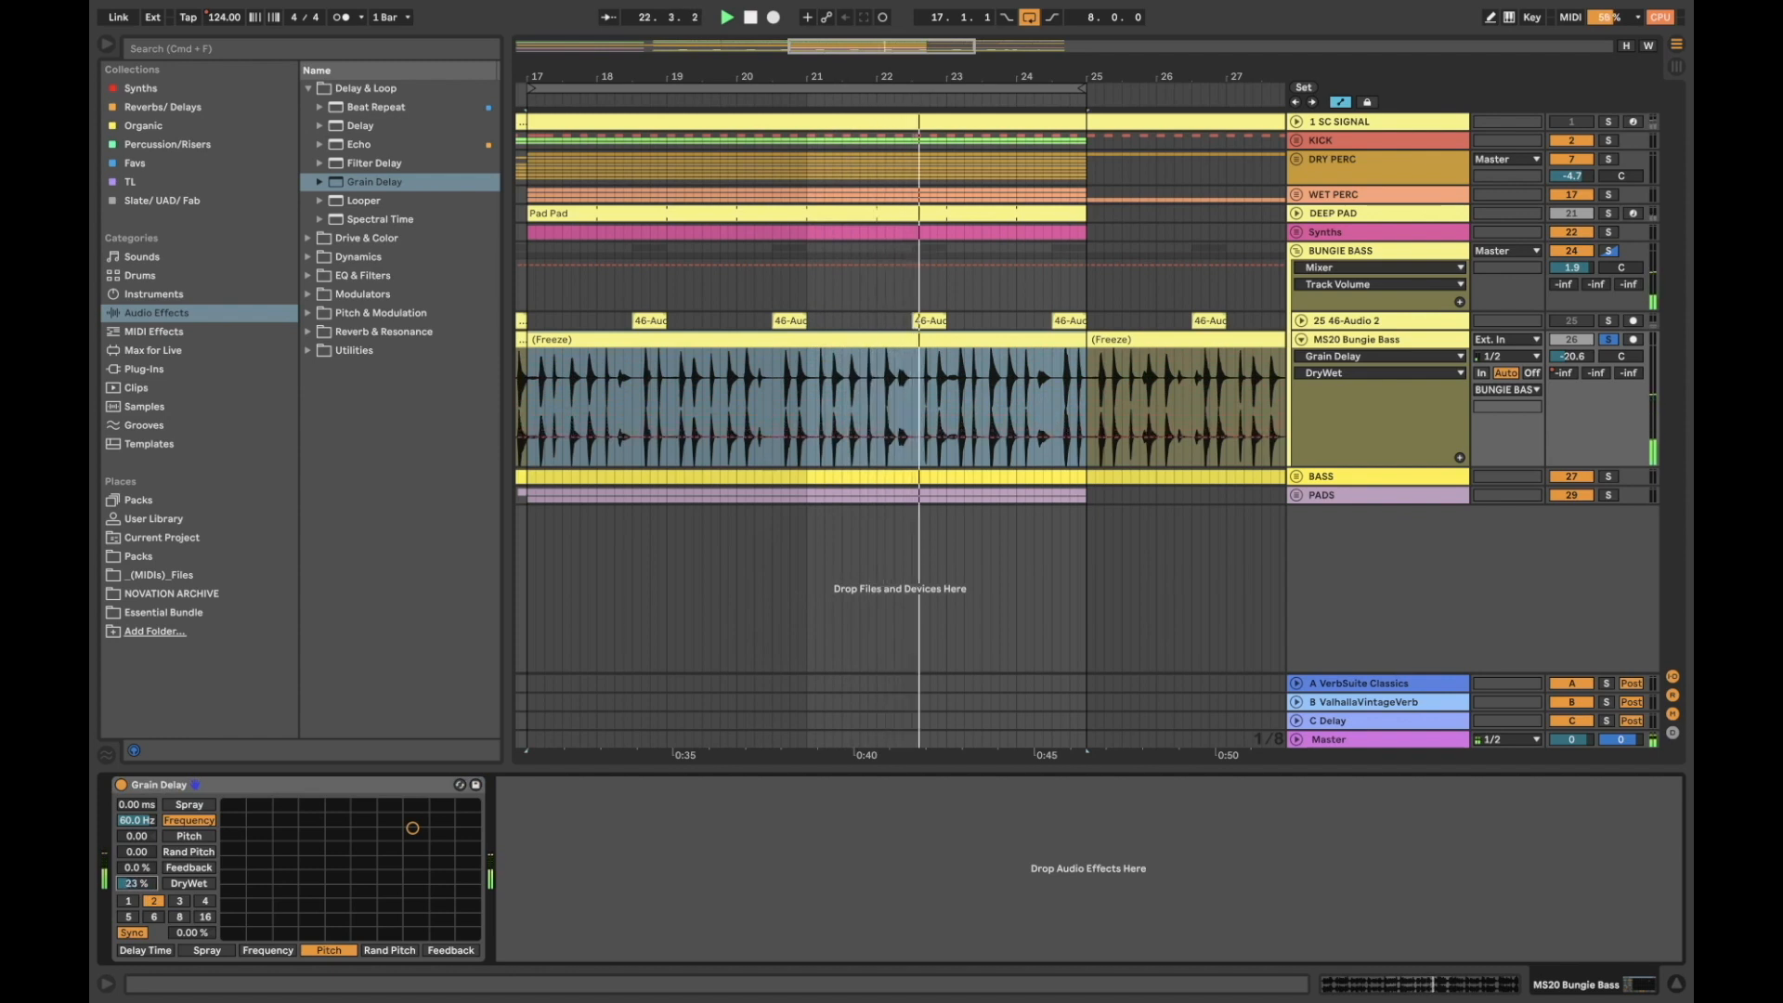
drag(137, 806, 136, 697)
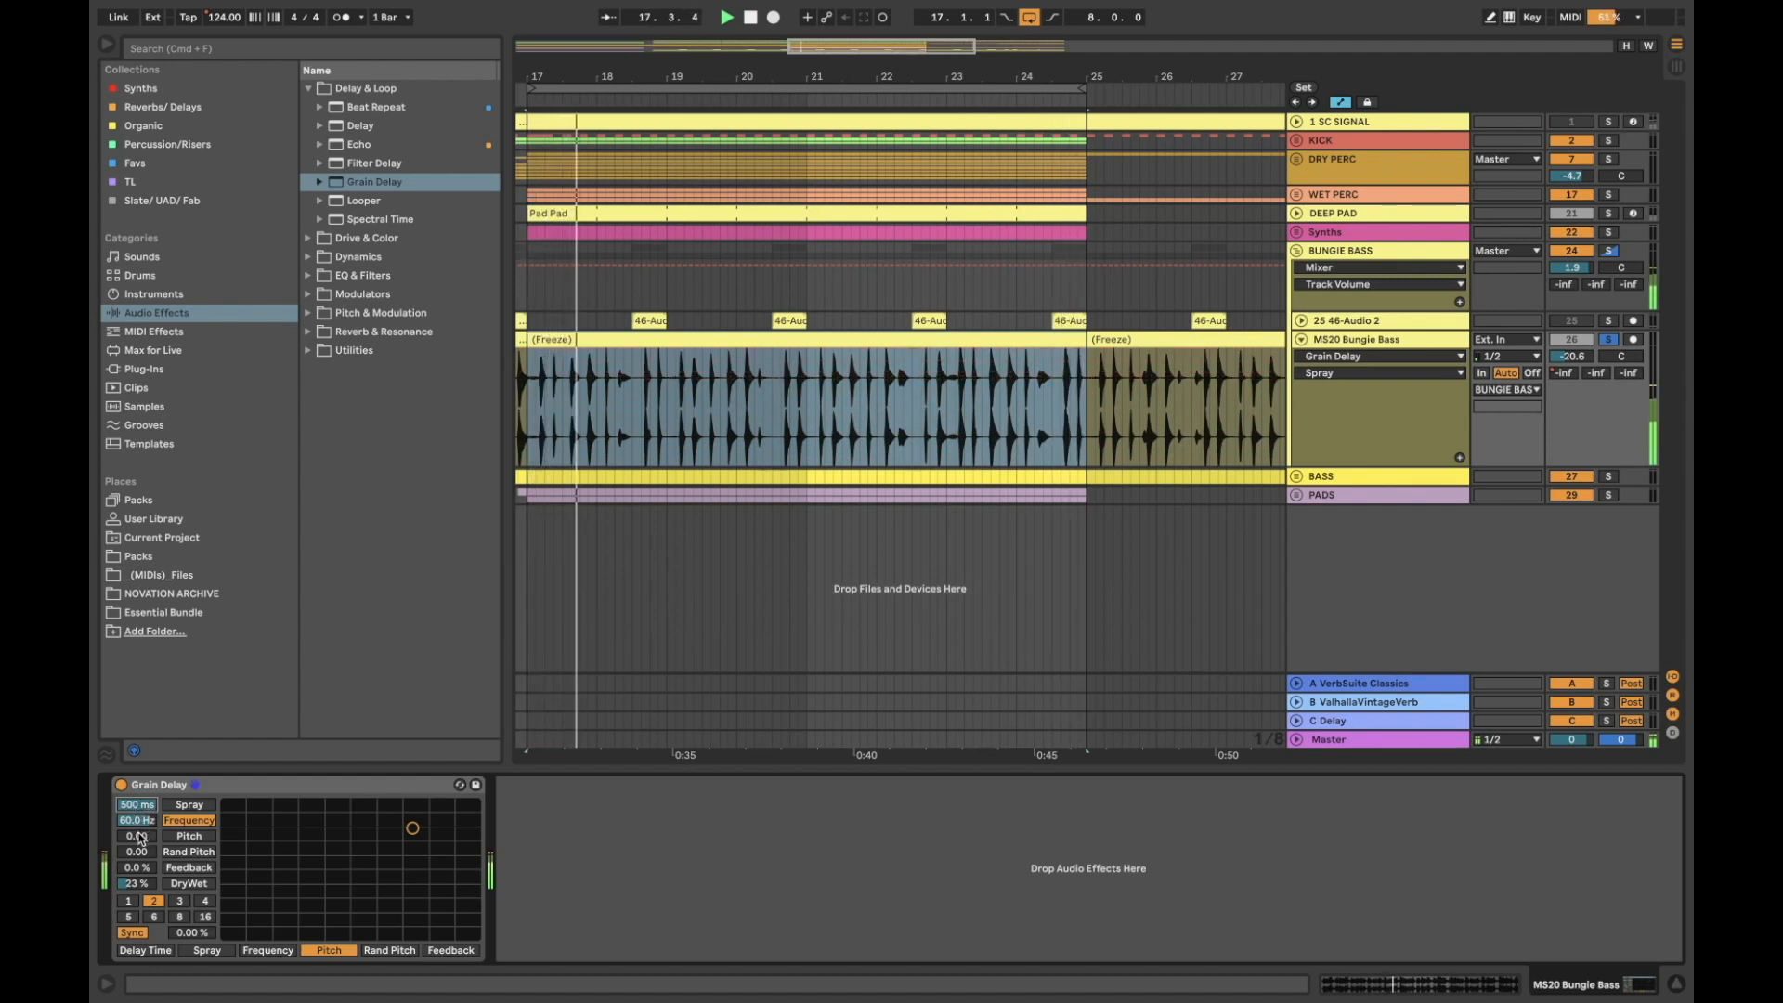
Set Grain Delay's Pitch to 12.0 and Frequency to 1.00 Hz, and raise the MS20 Bungie Bass track volume to -13.9
drag(412, 827, 476, 846)
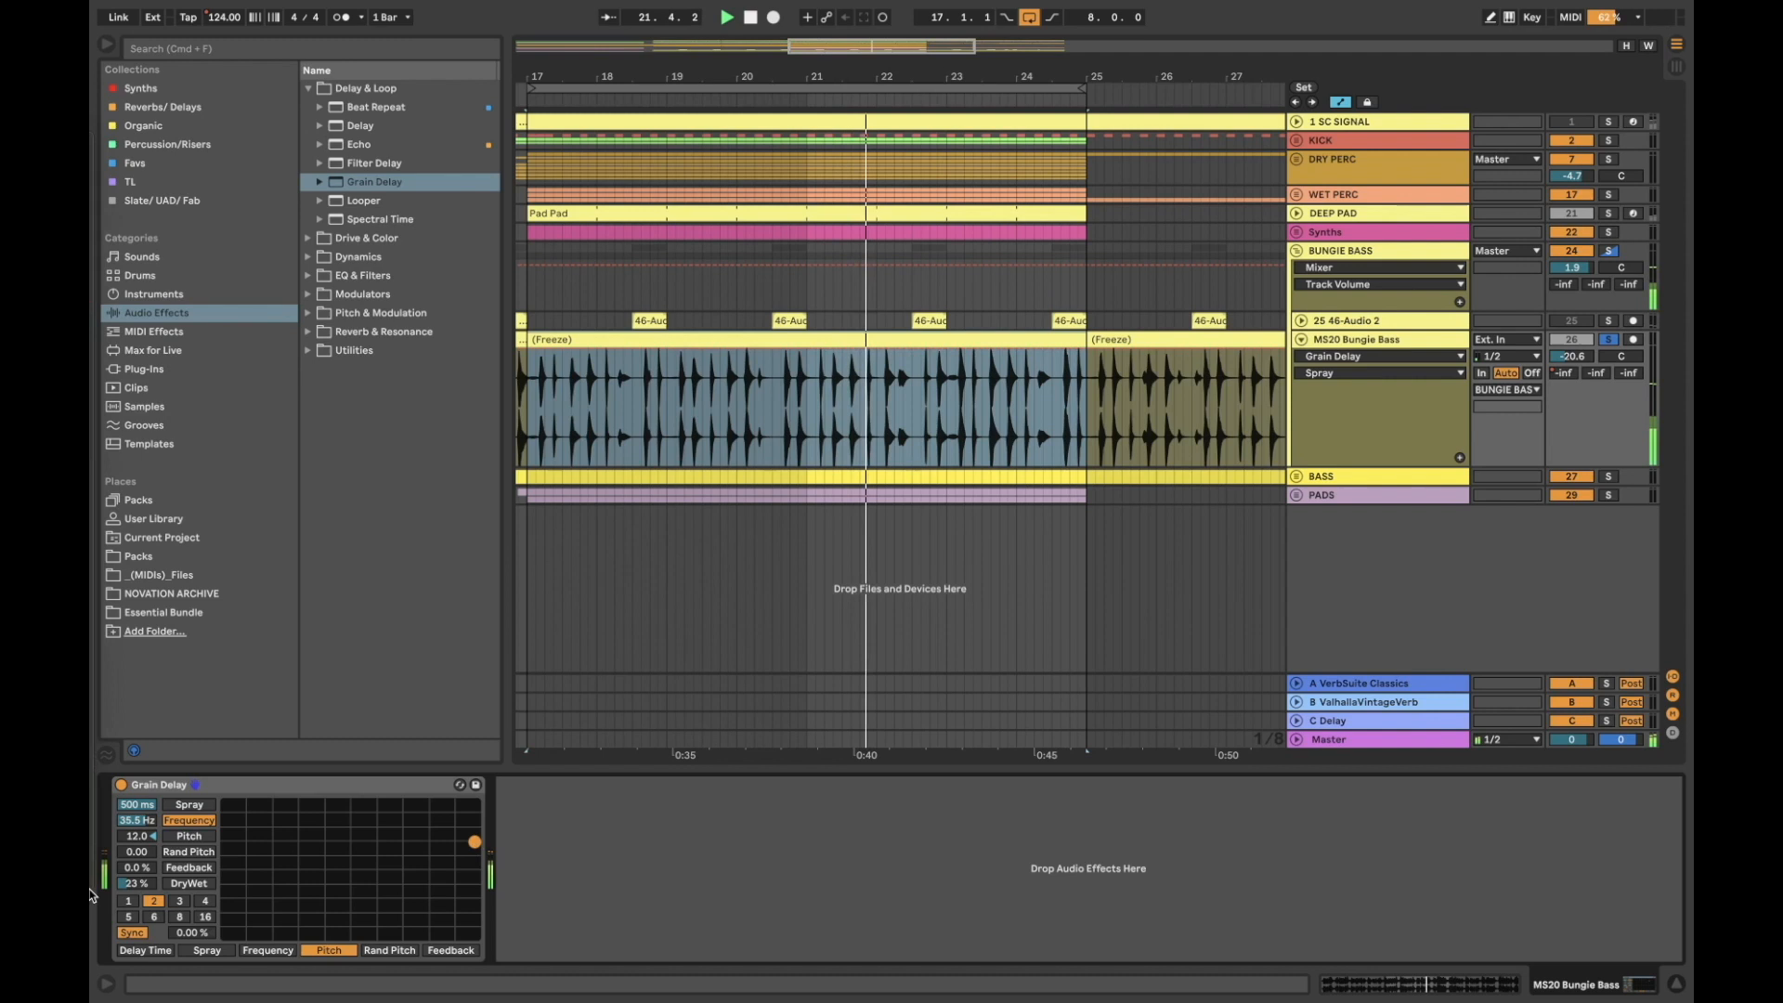
mouse_move(138, 868)
mouse_down()
mouse_move(138, 790)
mouse_move(137, 892)
mouse_up()
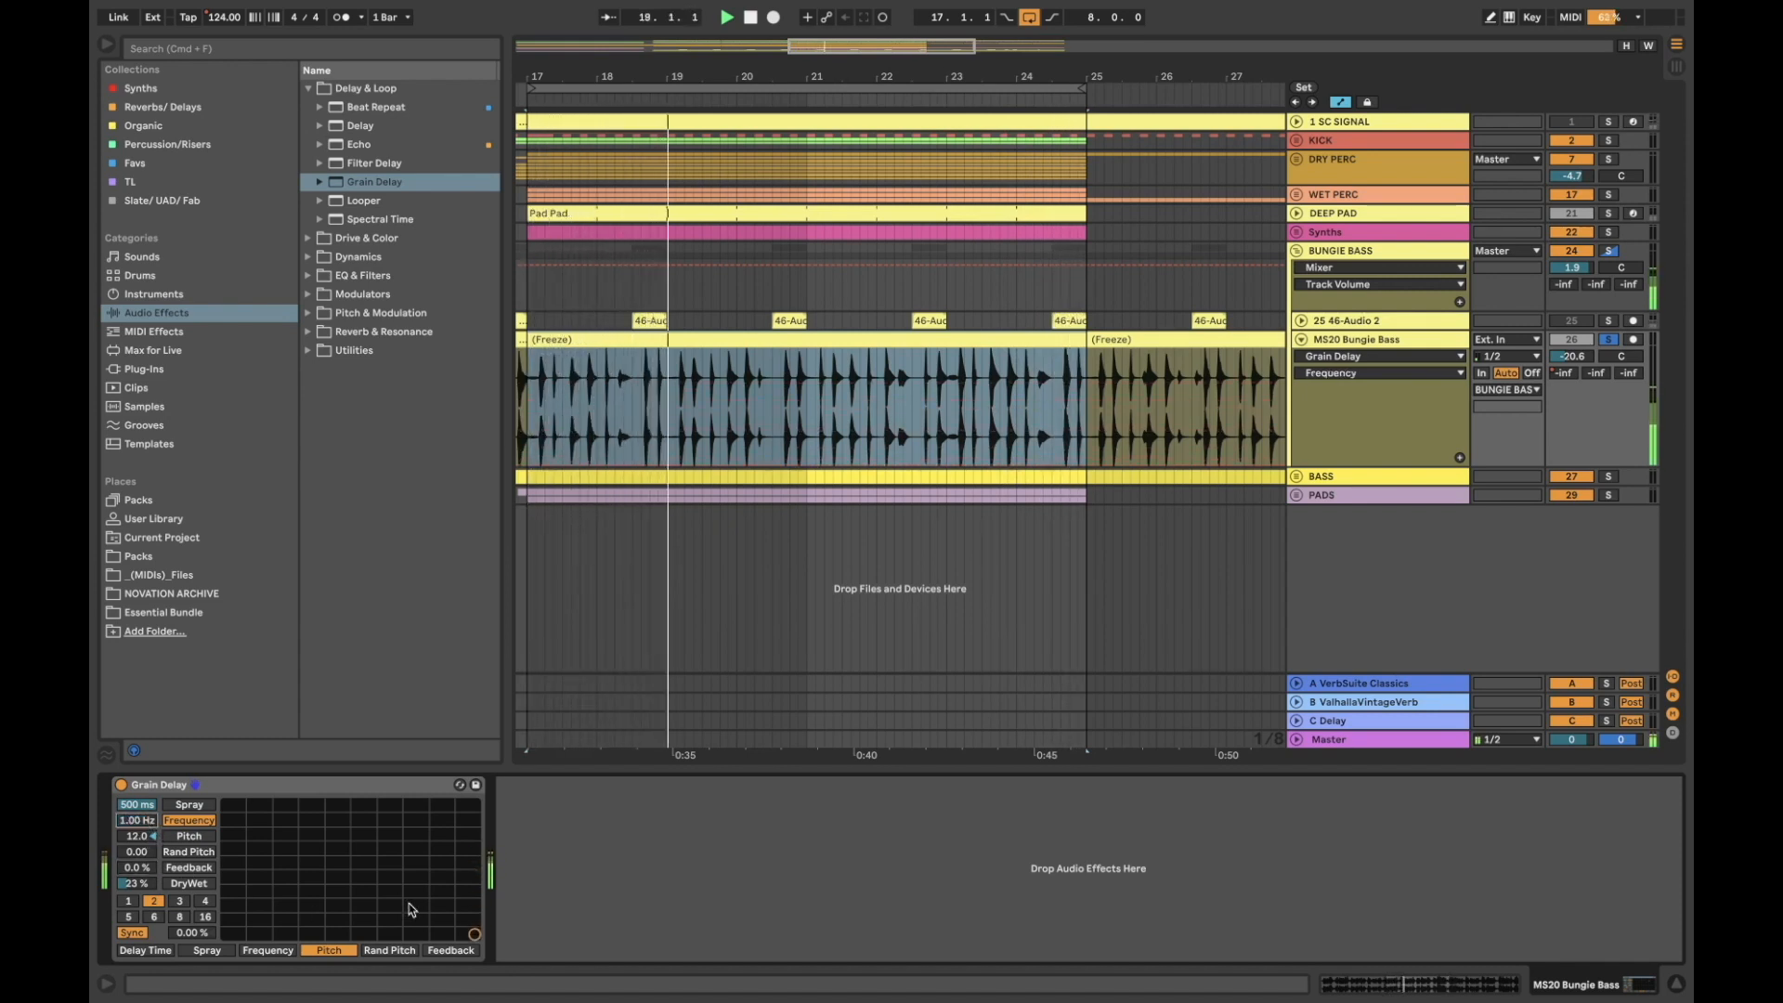
drag(1571, 357, 1572, 325)
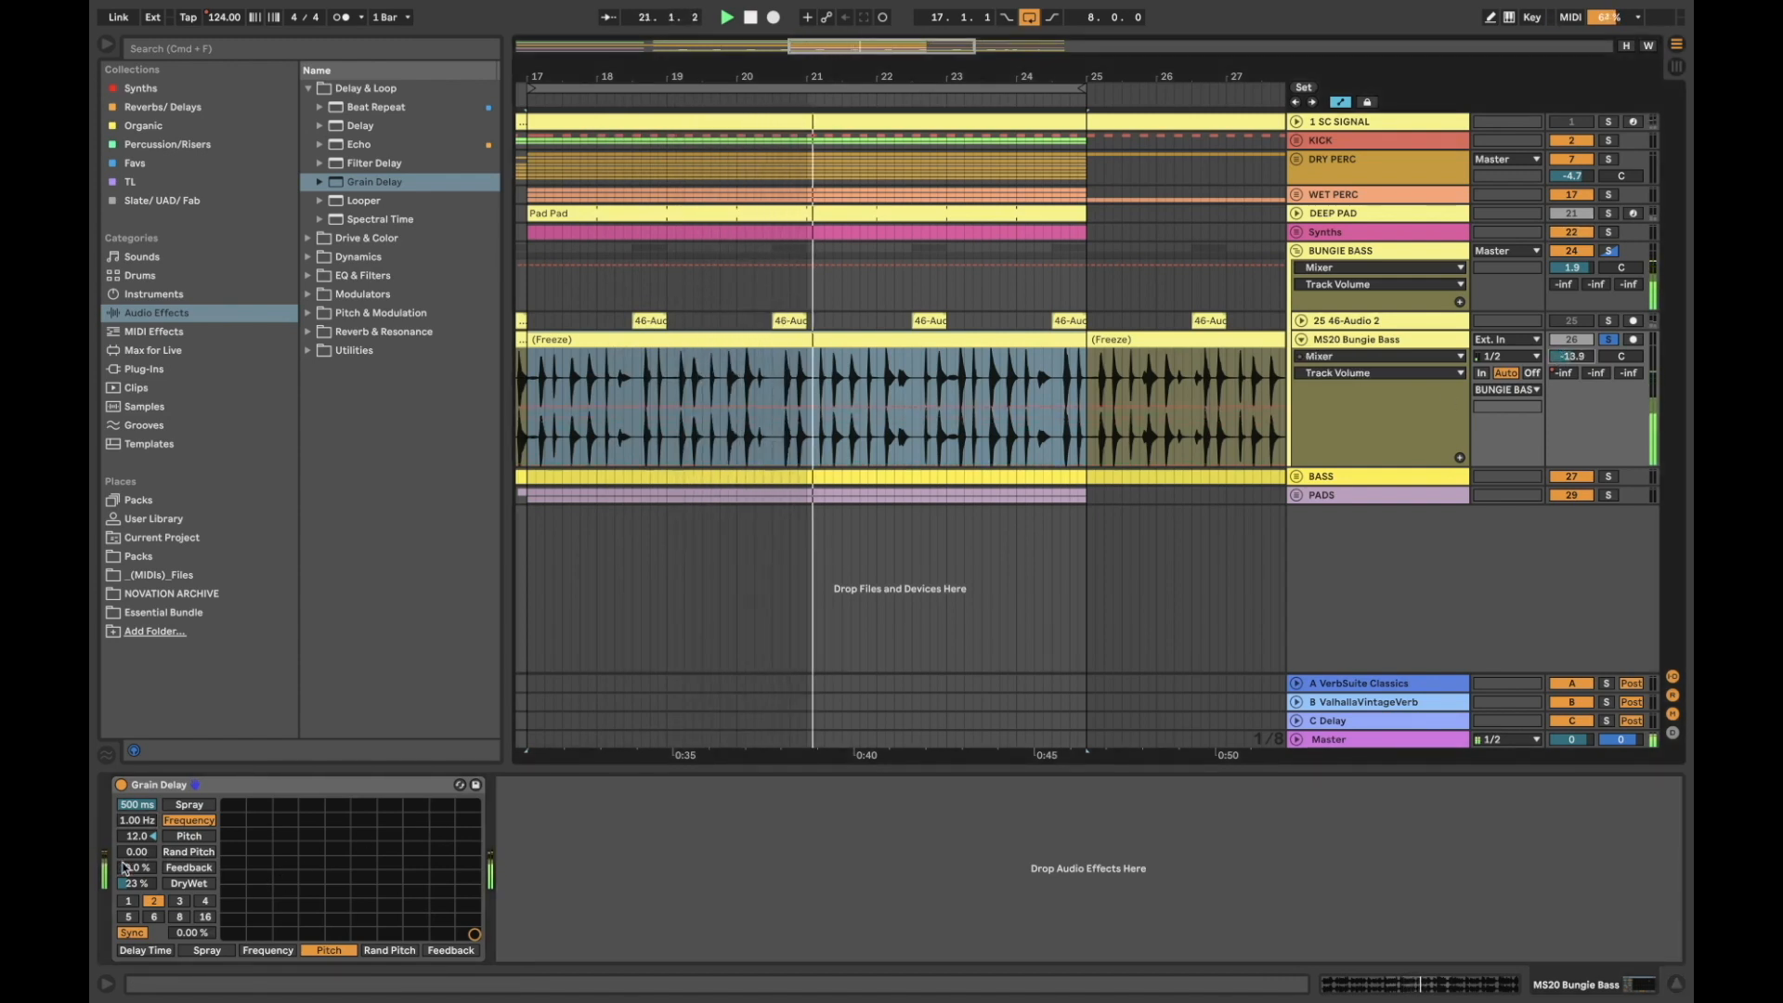
mouse_move(136, 805)
mouse_down()
mouse_move(137, 923)
mouse_move(136, 805)
mouse_up()
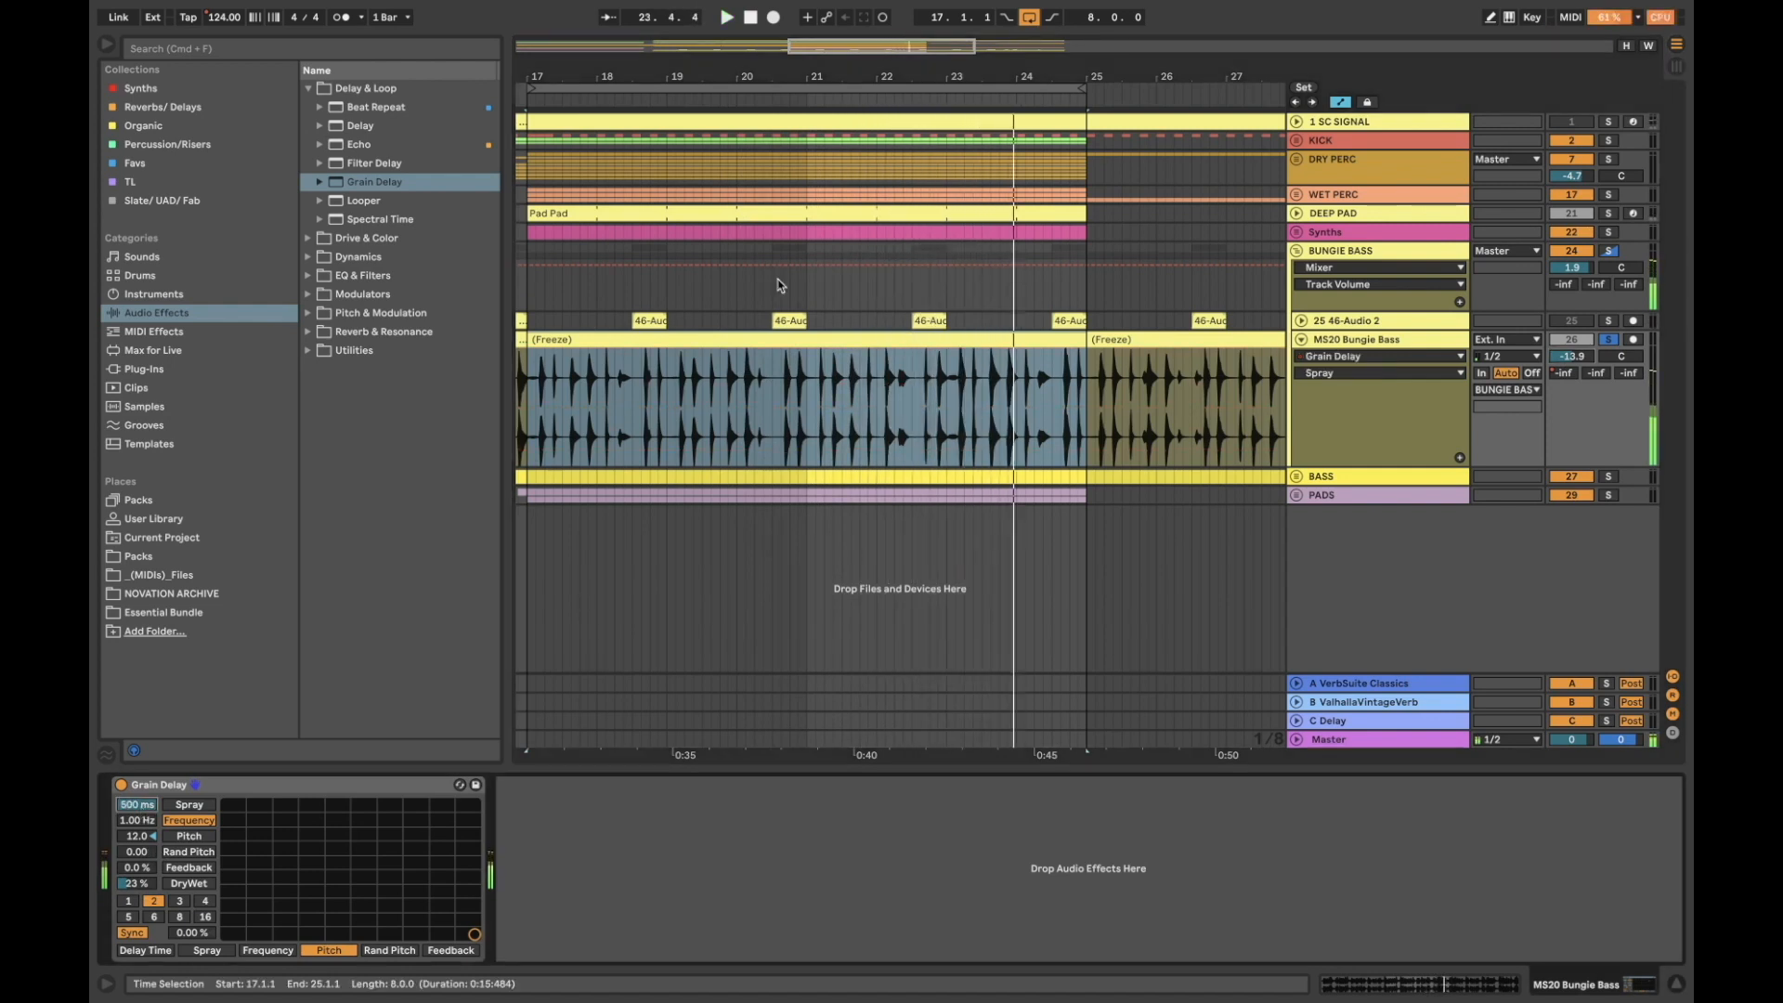
Unfold the 46-Audio 2 track and play the Bungie Bass group from bar 21, placing the insert mark at bar 23
click(1301, 320)
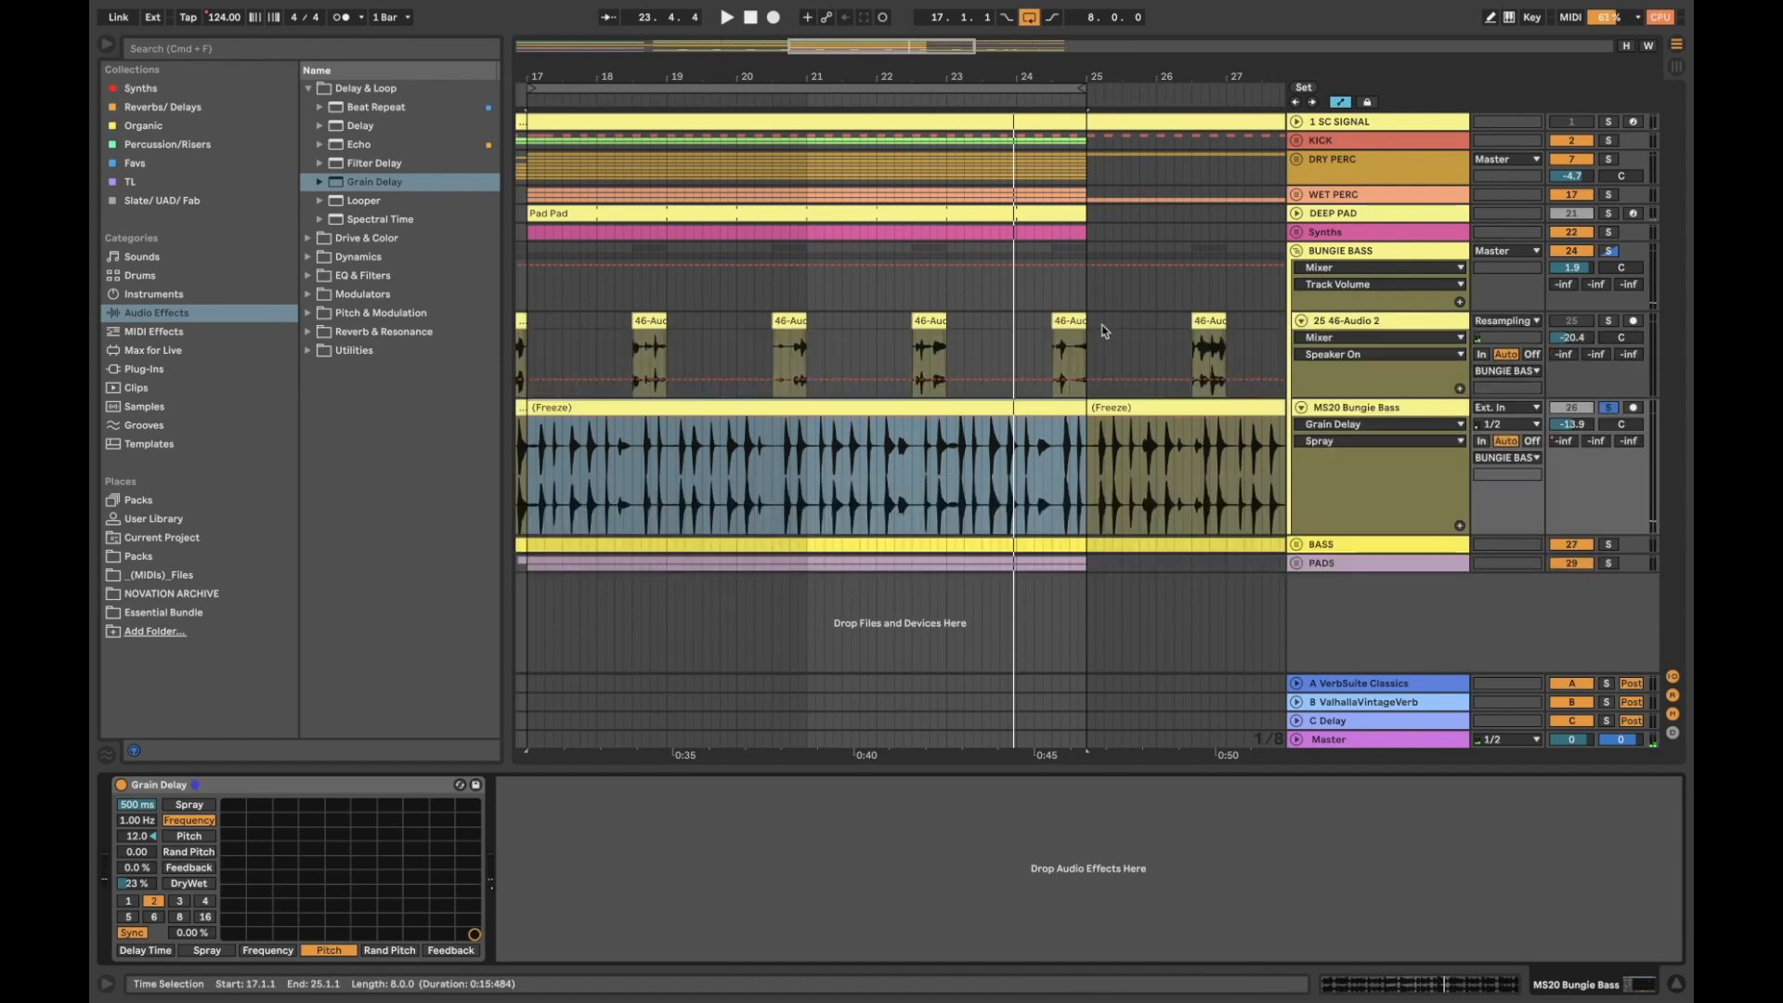
drag(805, 297, 1087, 288)
drag(804, 299, 947, 295)
key(space)
click(947, 295)
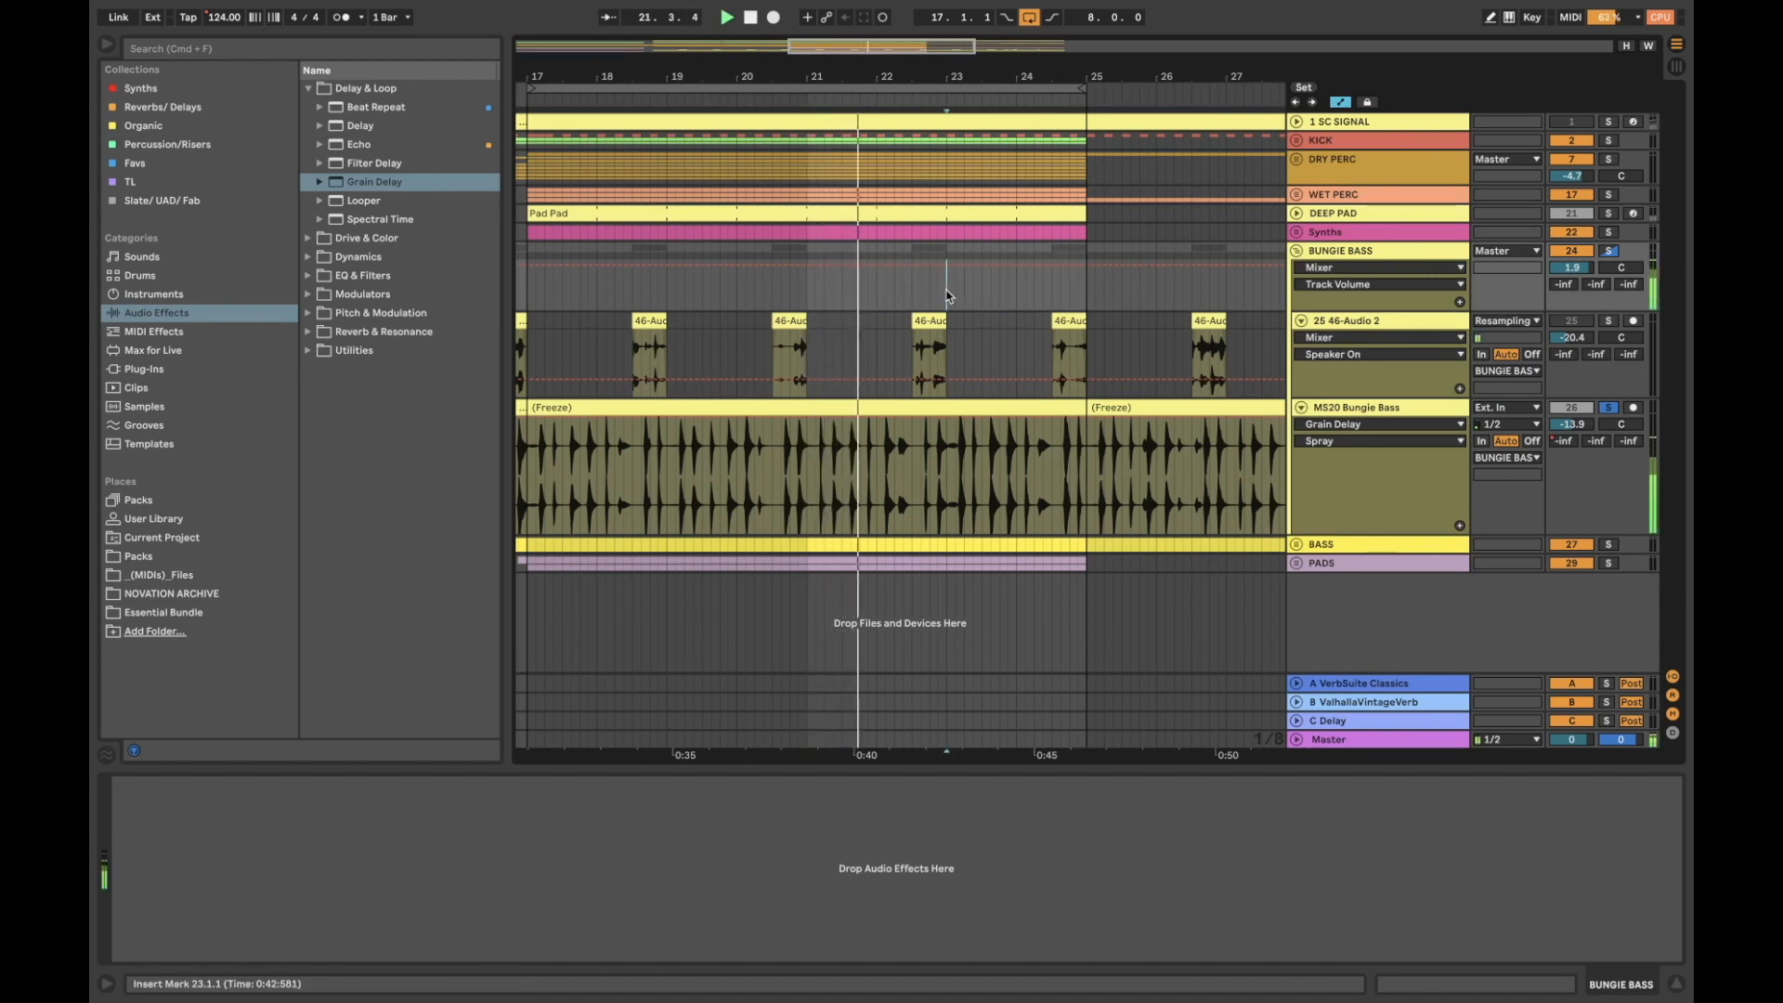
Select the MS20 Bungie Bass clip starting at bar 17 and set Grain Delay's Pitch to 11.0 and Frequency to about 17 Hz
click(1407, 413)
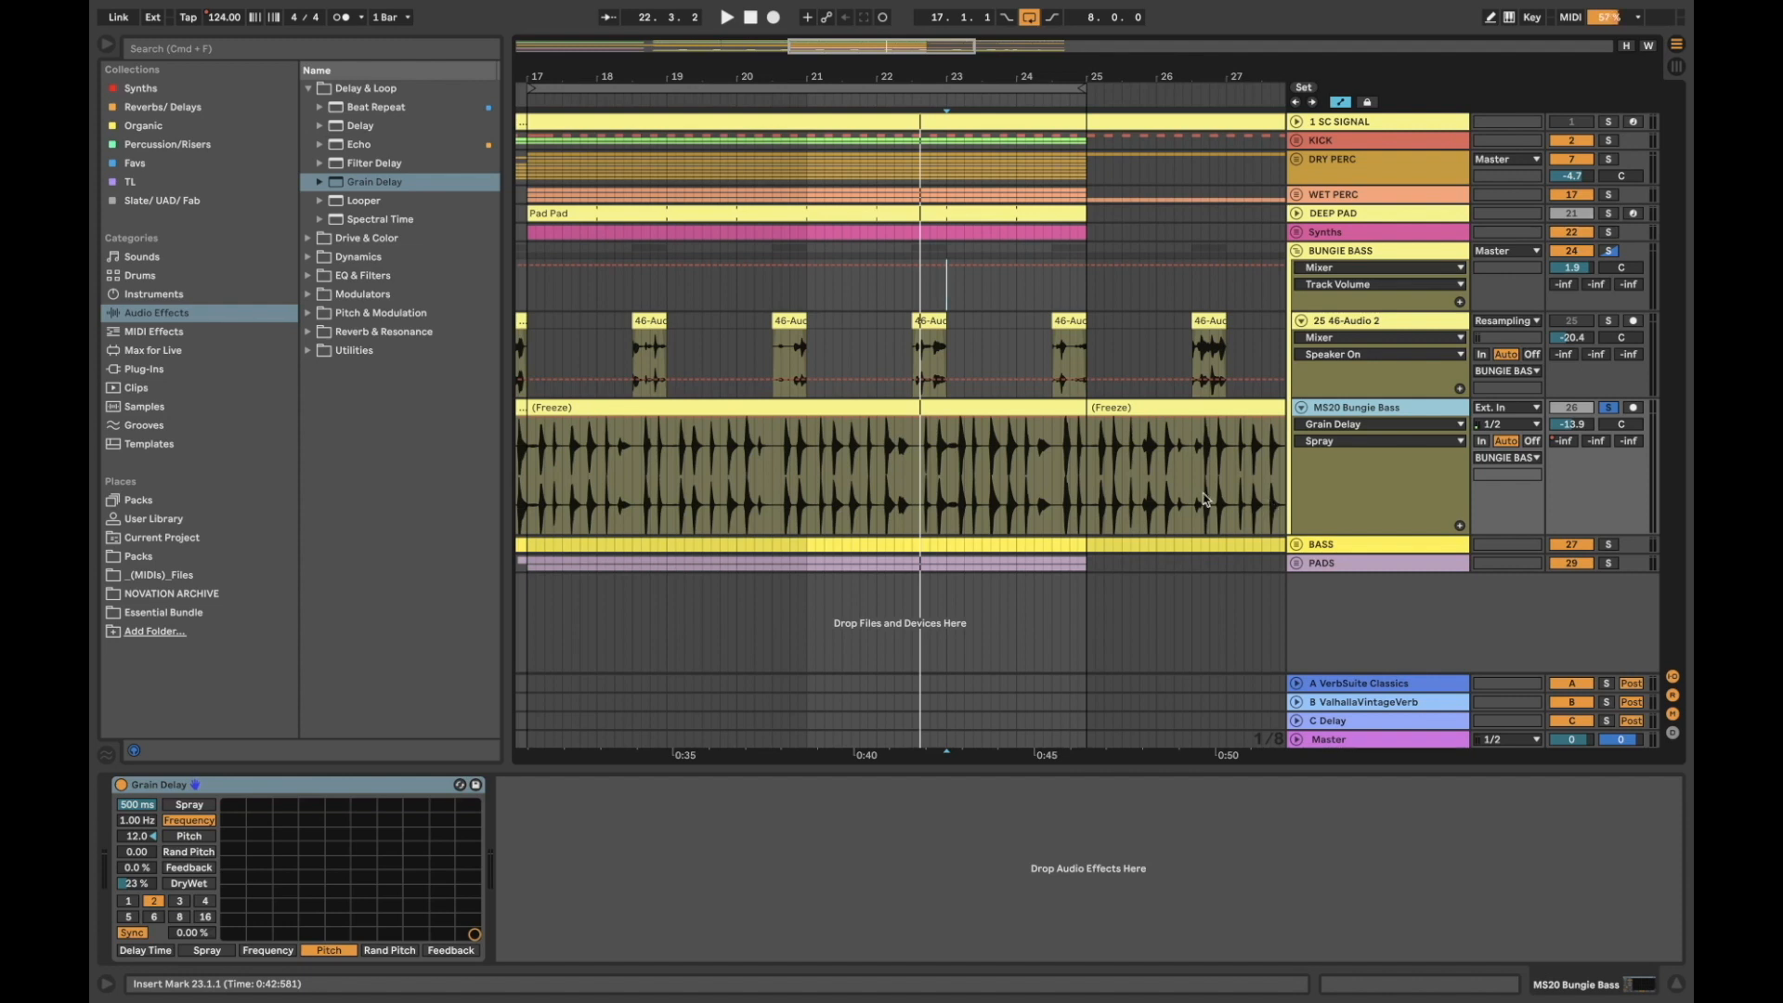
scroll(1204, 499, left, 3)
click(943, 406)
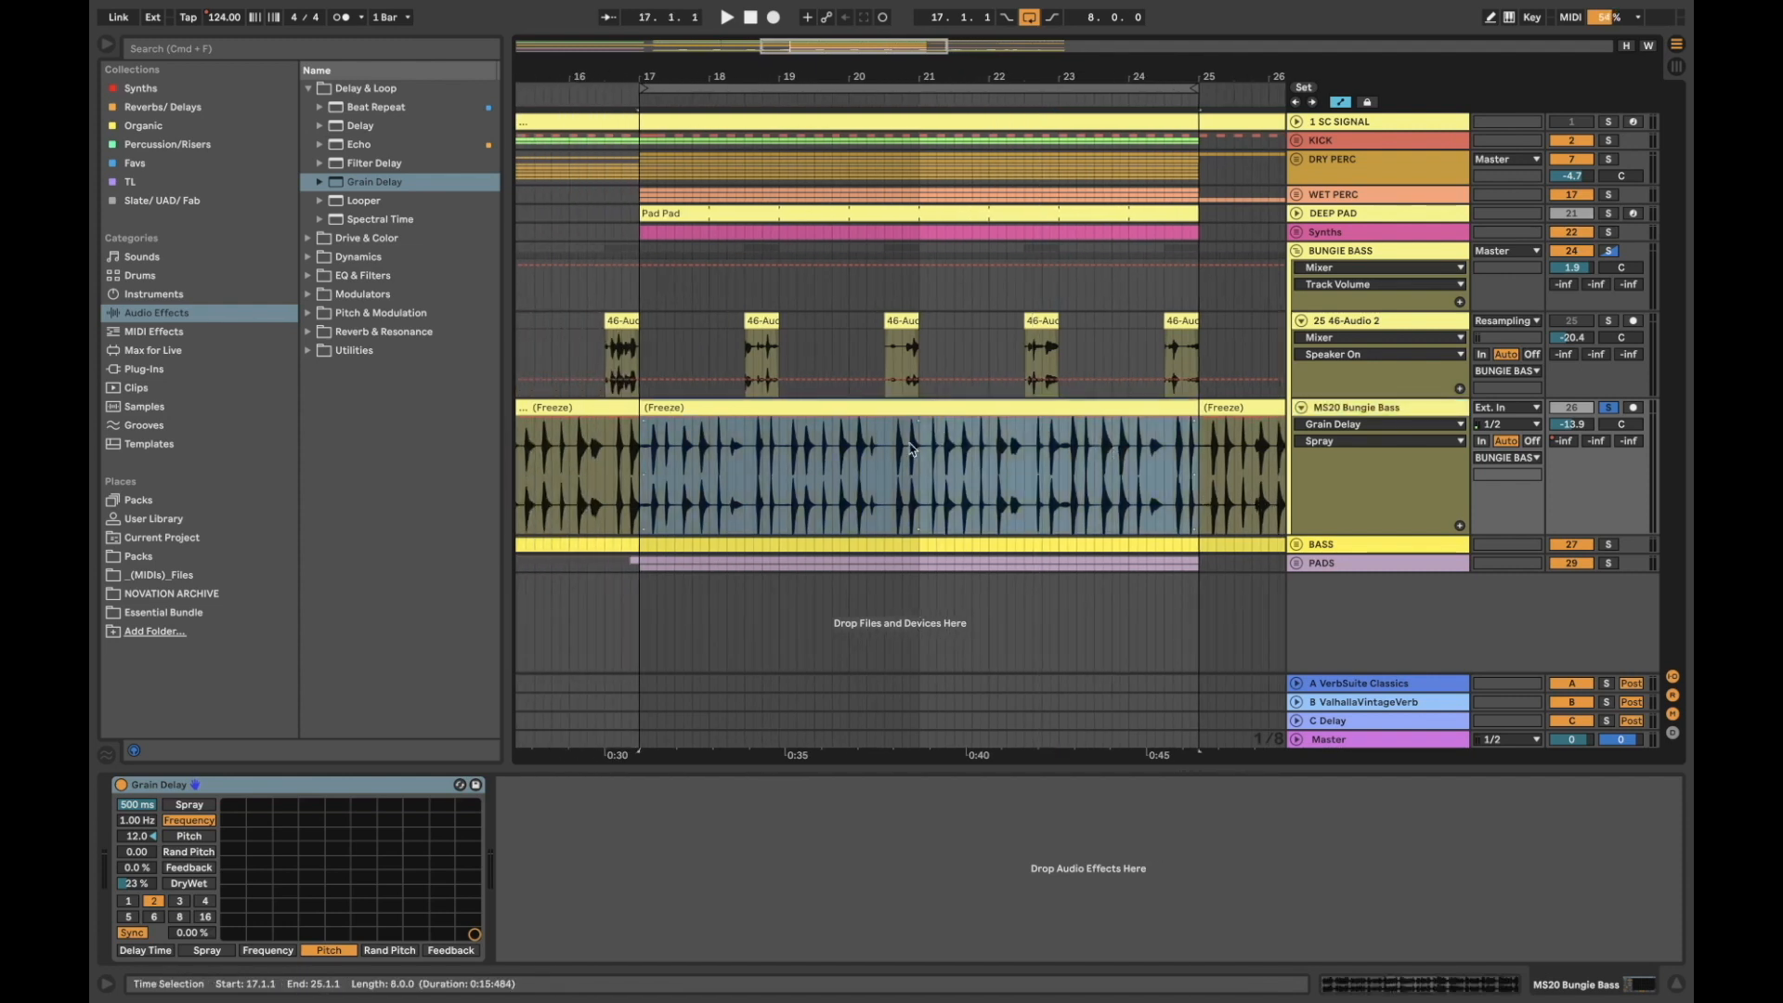
drag(907, 81, 907, 28)
drag(725, 76, 851, 138)
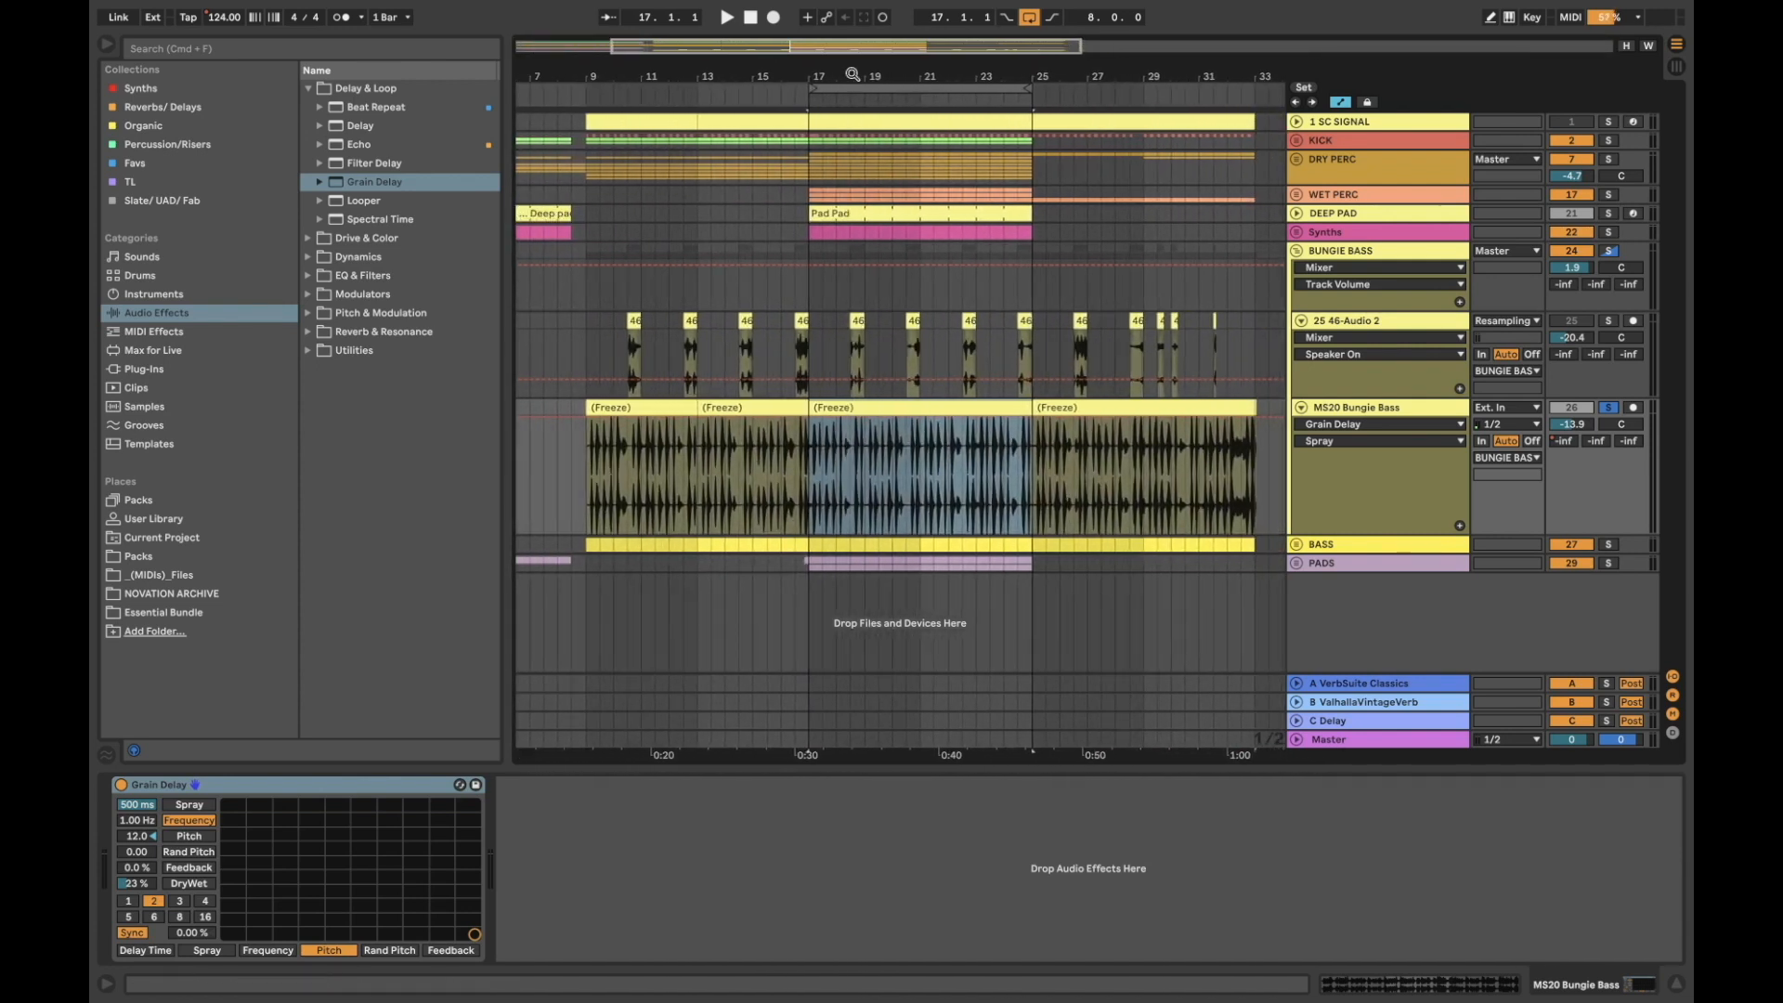
click(1349, 411)
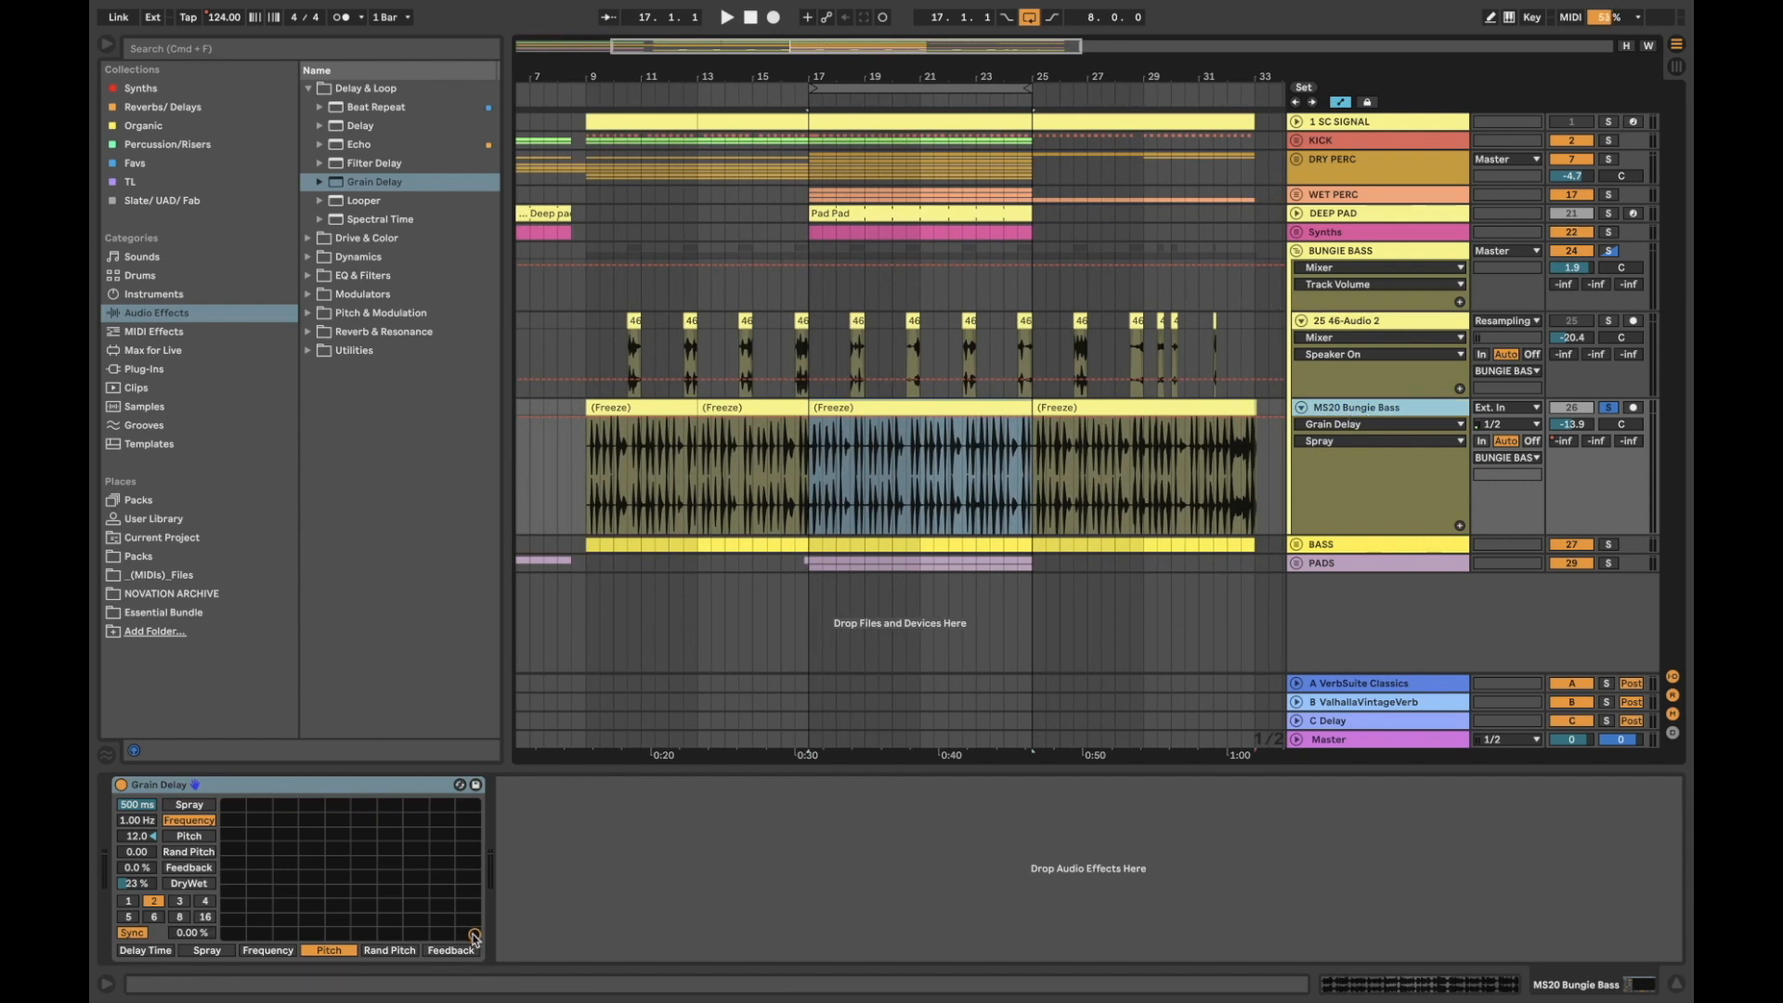
drag(474, 939, 472, 867)
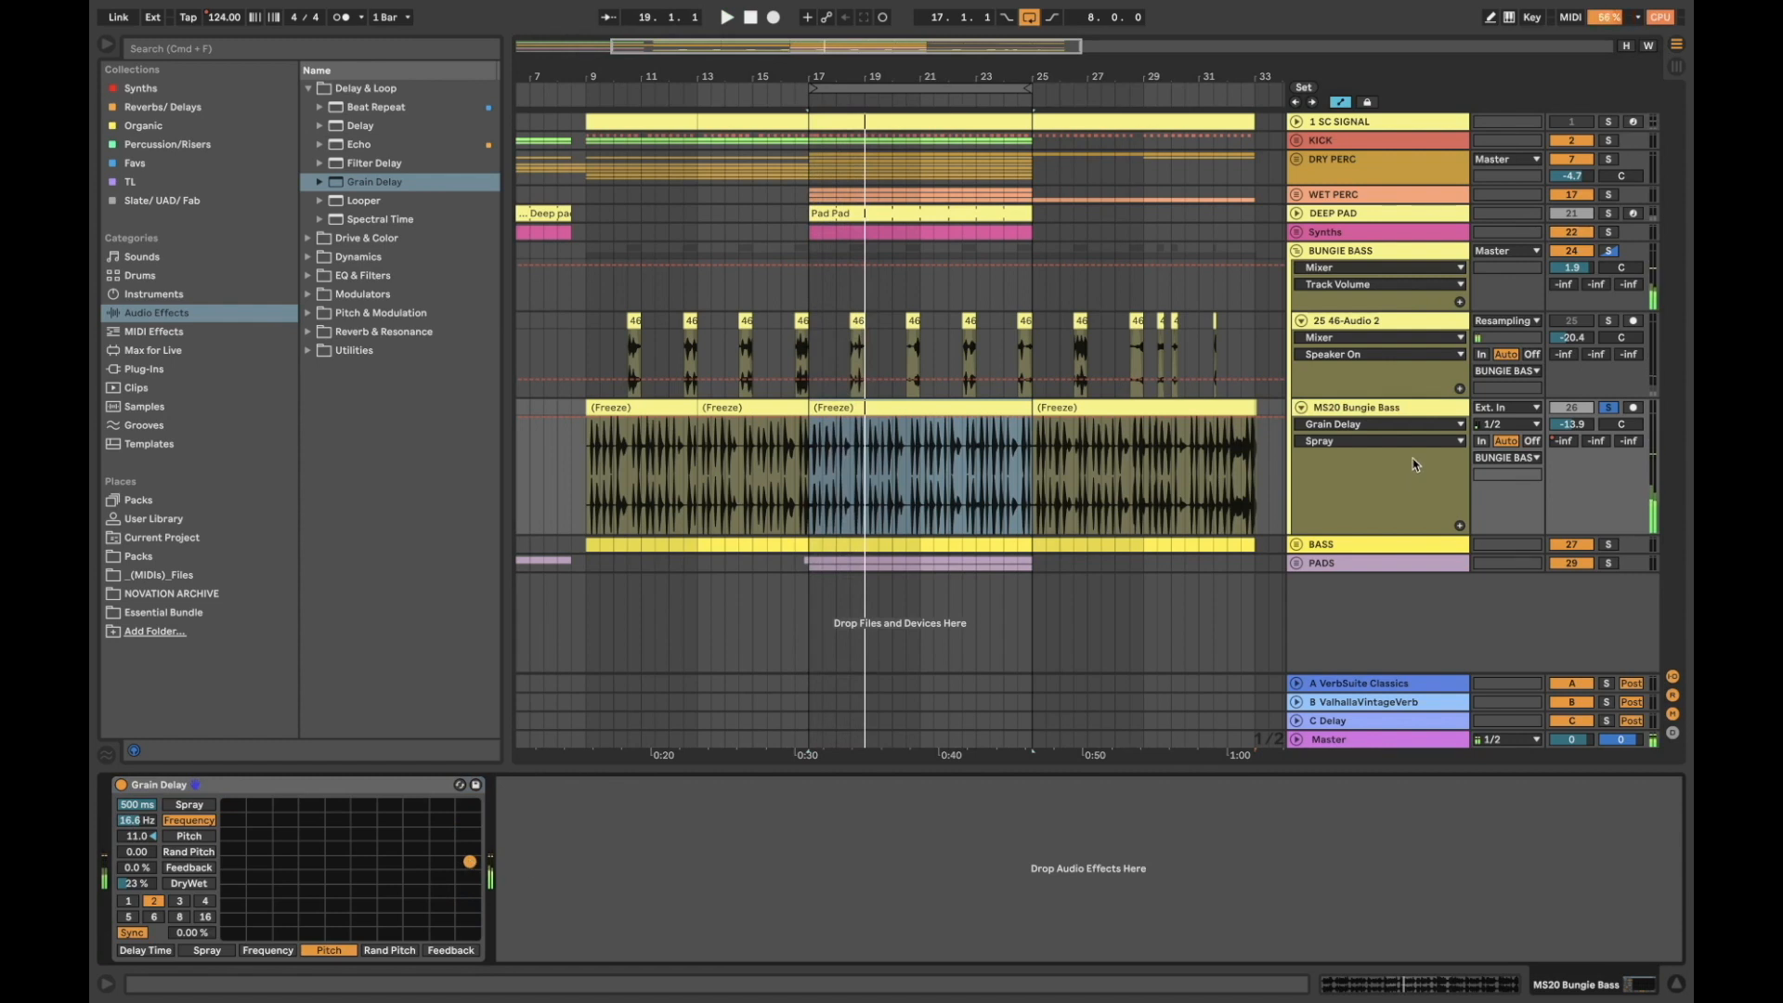
Insert a new audio track directly below MS20 Bungie Bass inside the Bungie Bass group
click(1396, 409)
key(super+t)
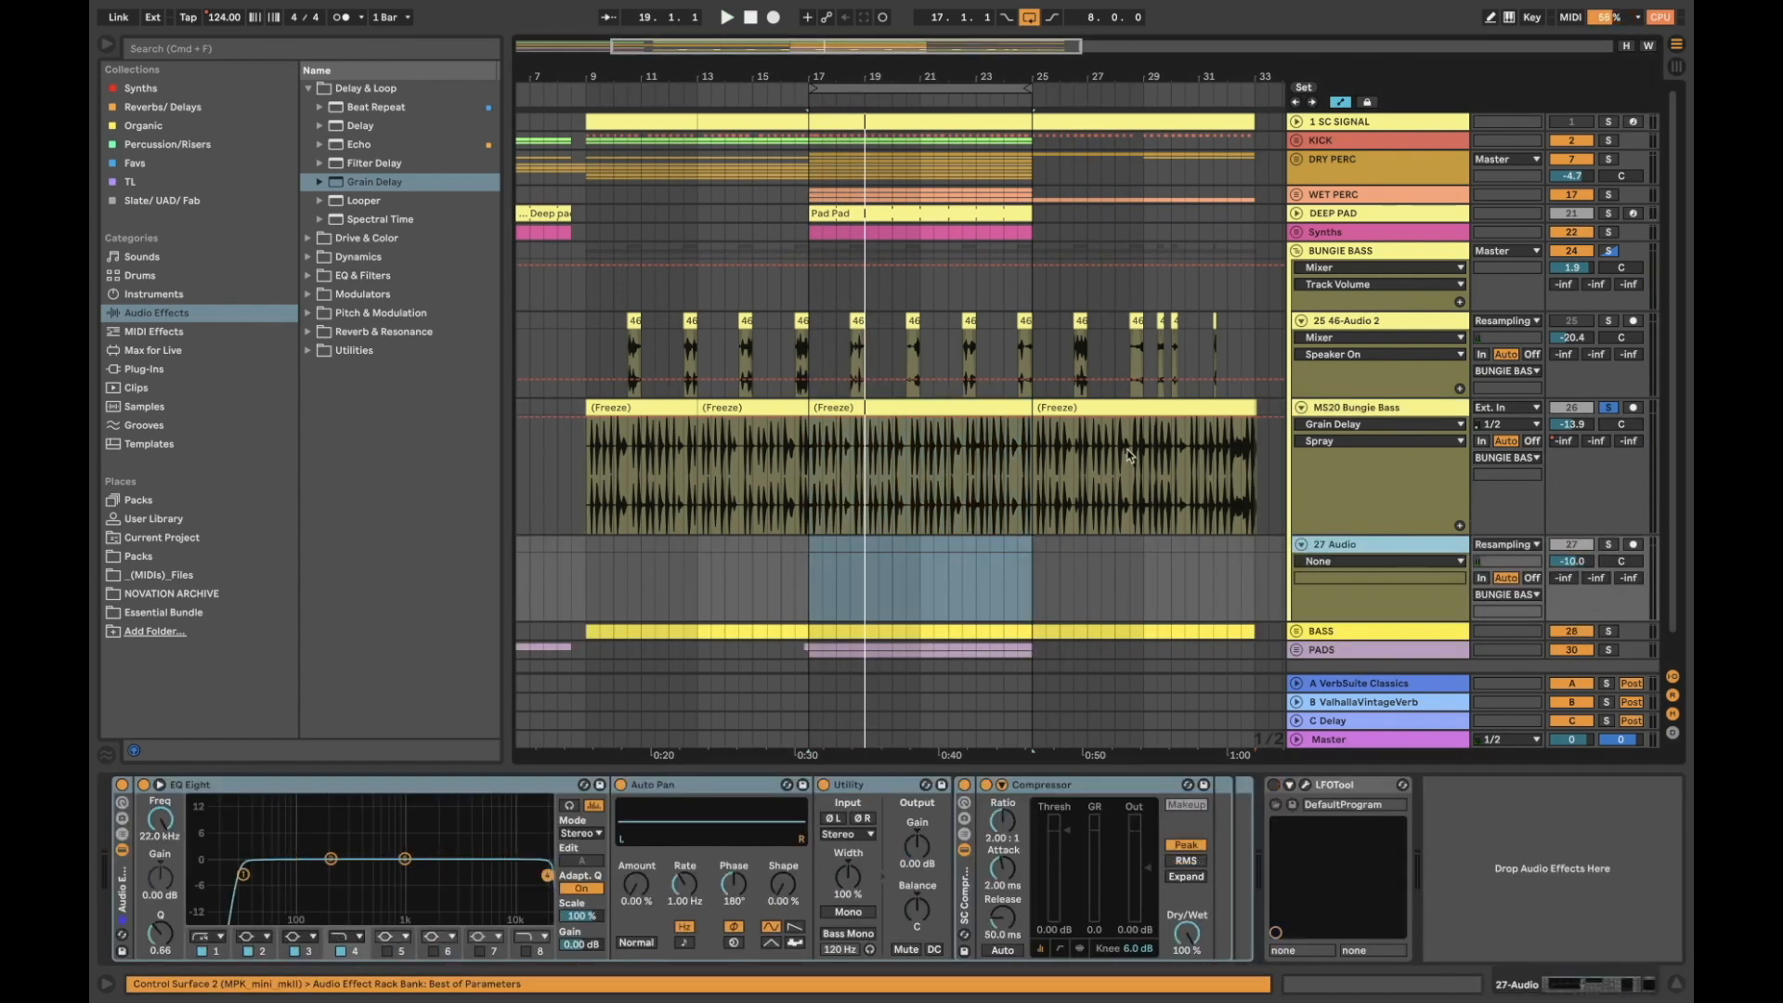
Arm the new 27 Audio track for recording with Resampling as its input
click(1631, 546)
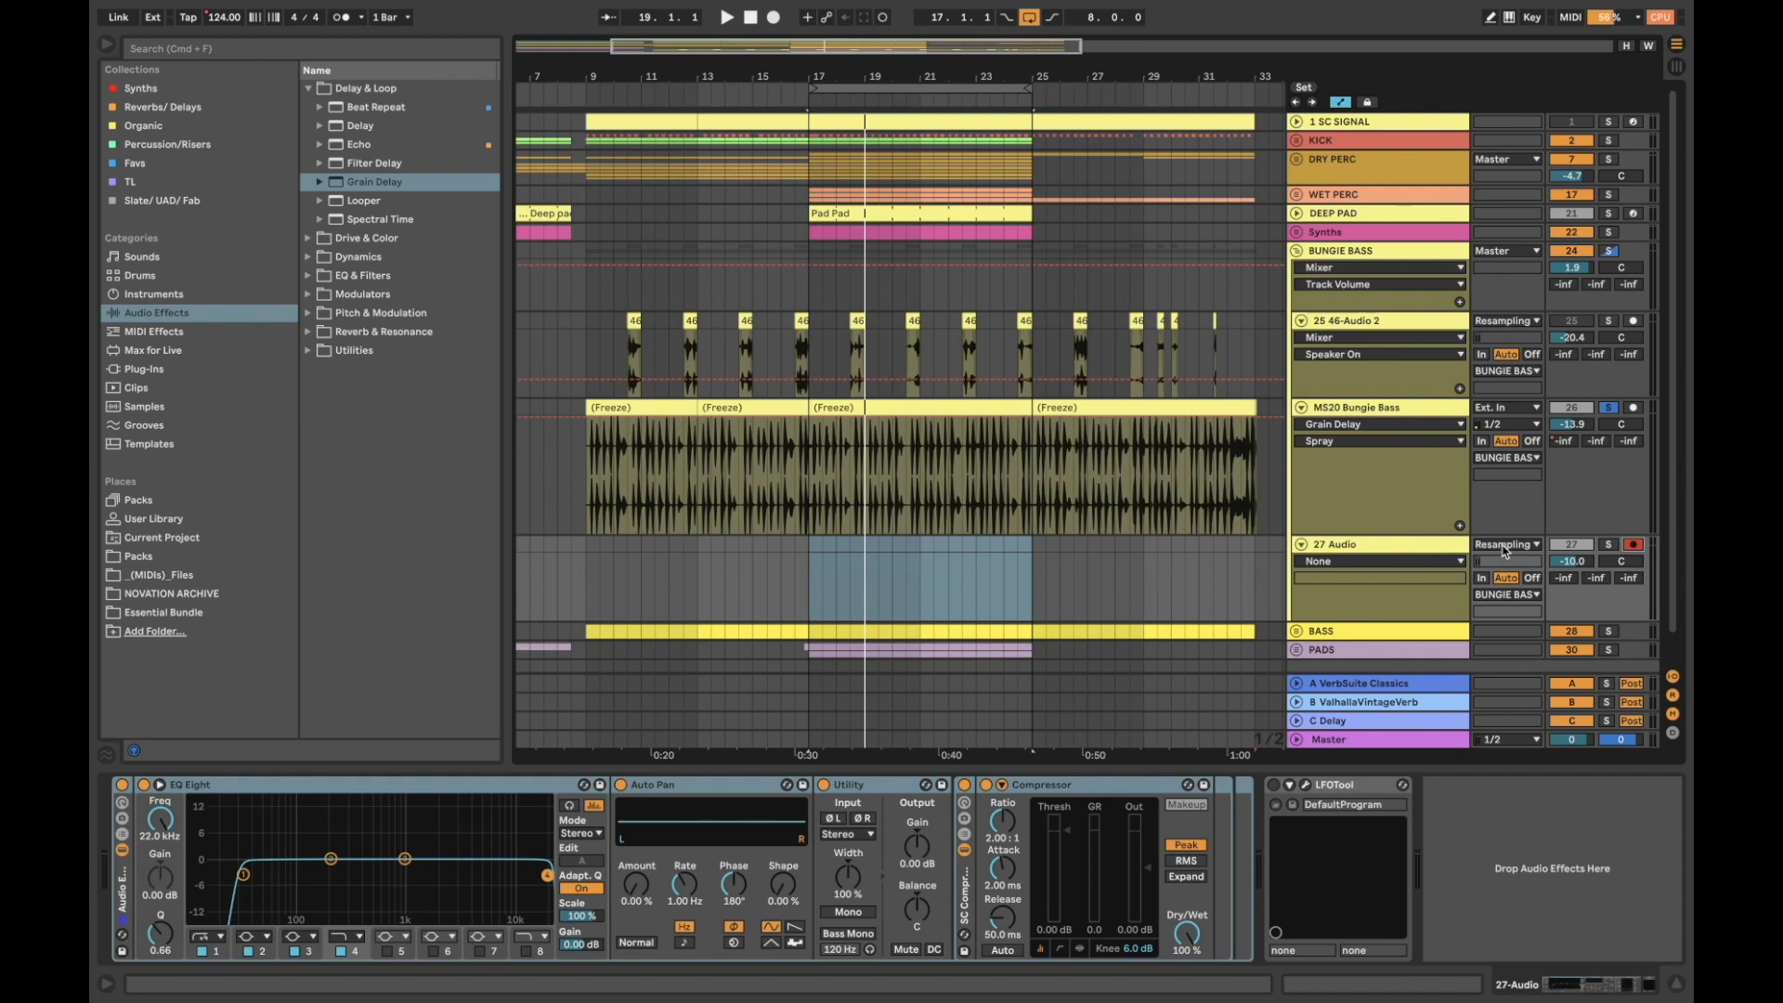
click(1484, 545)
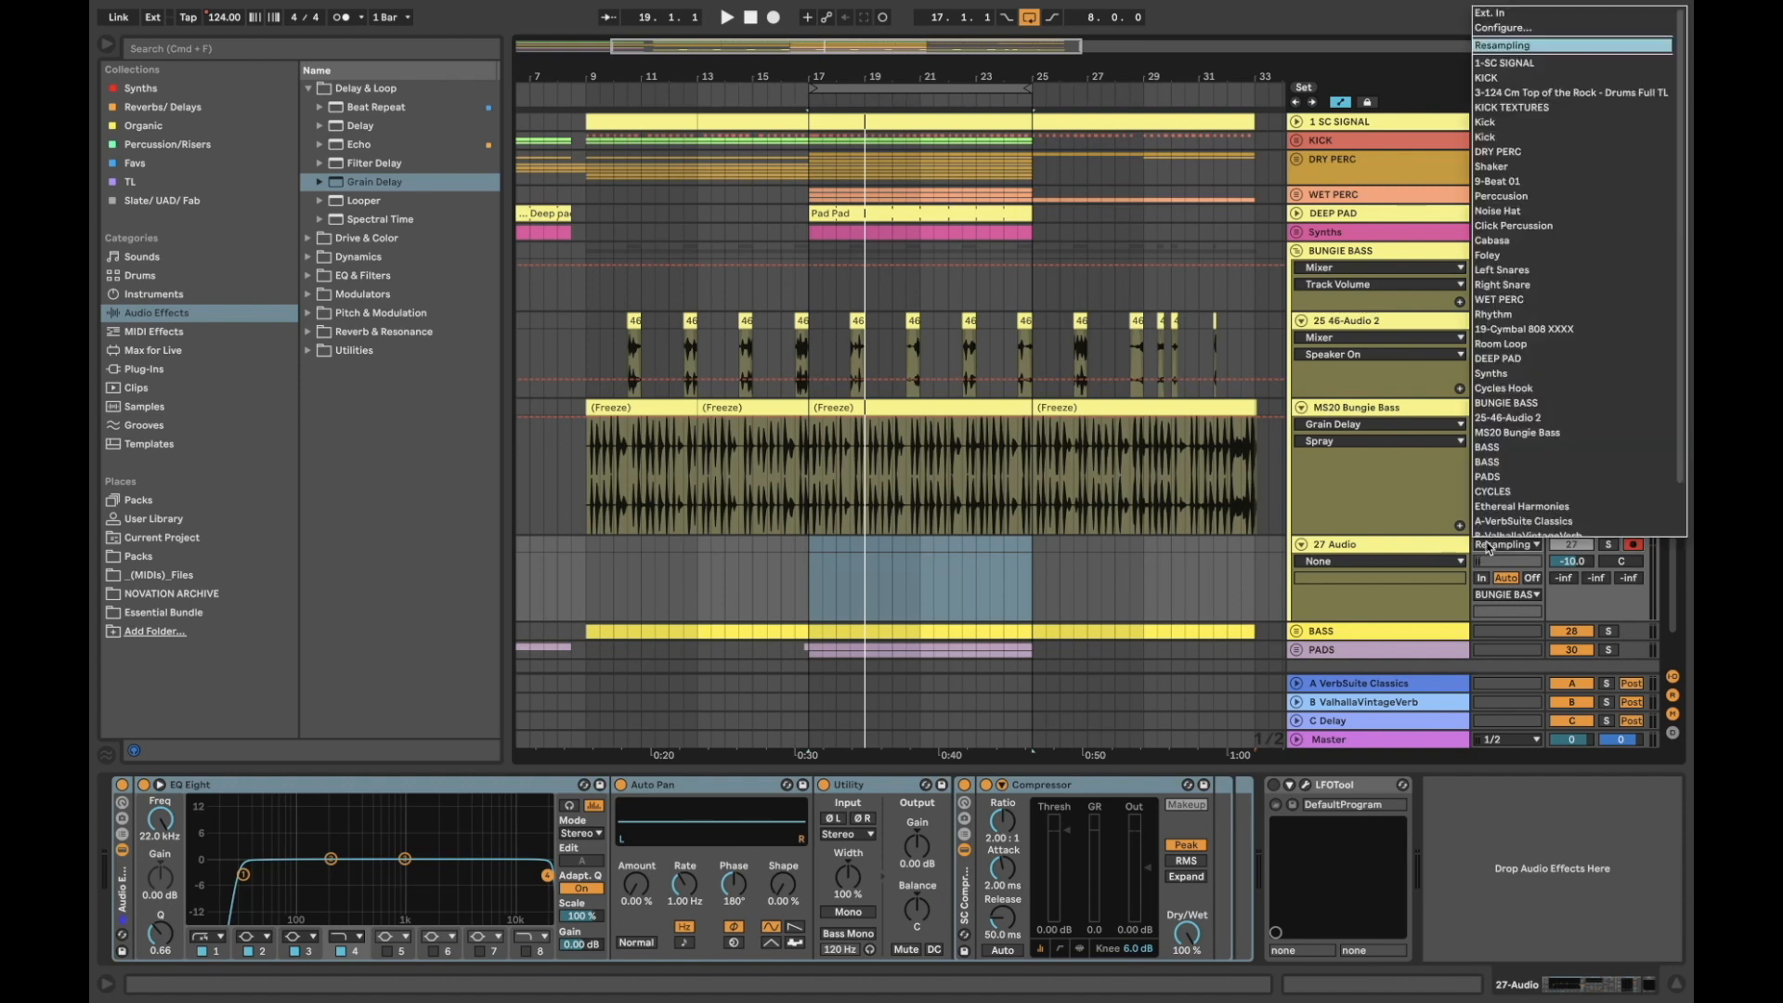
click(1507, 48)
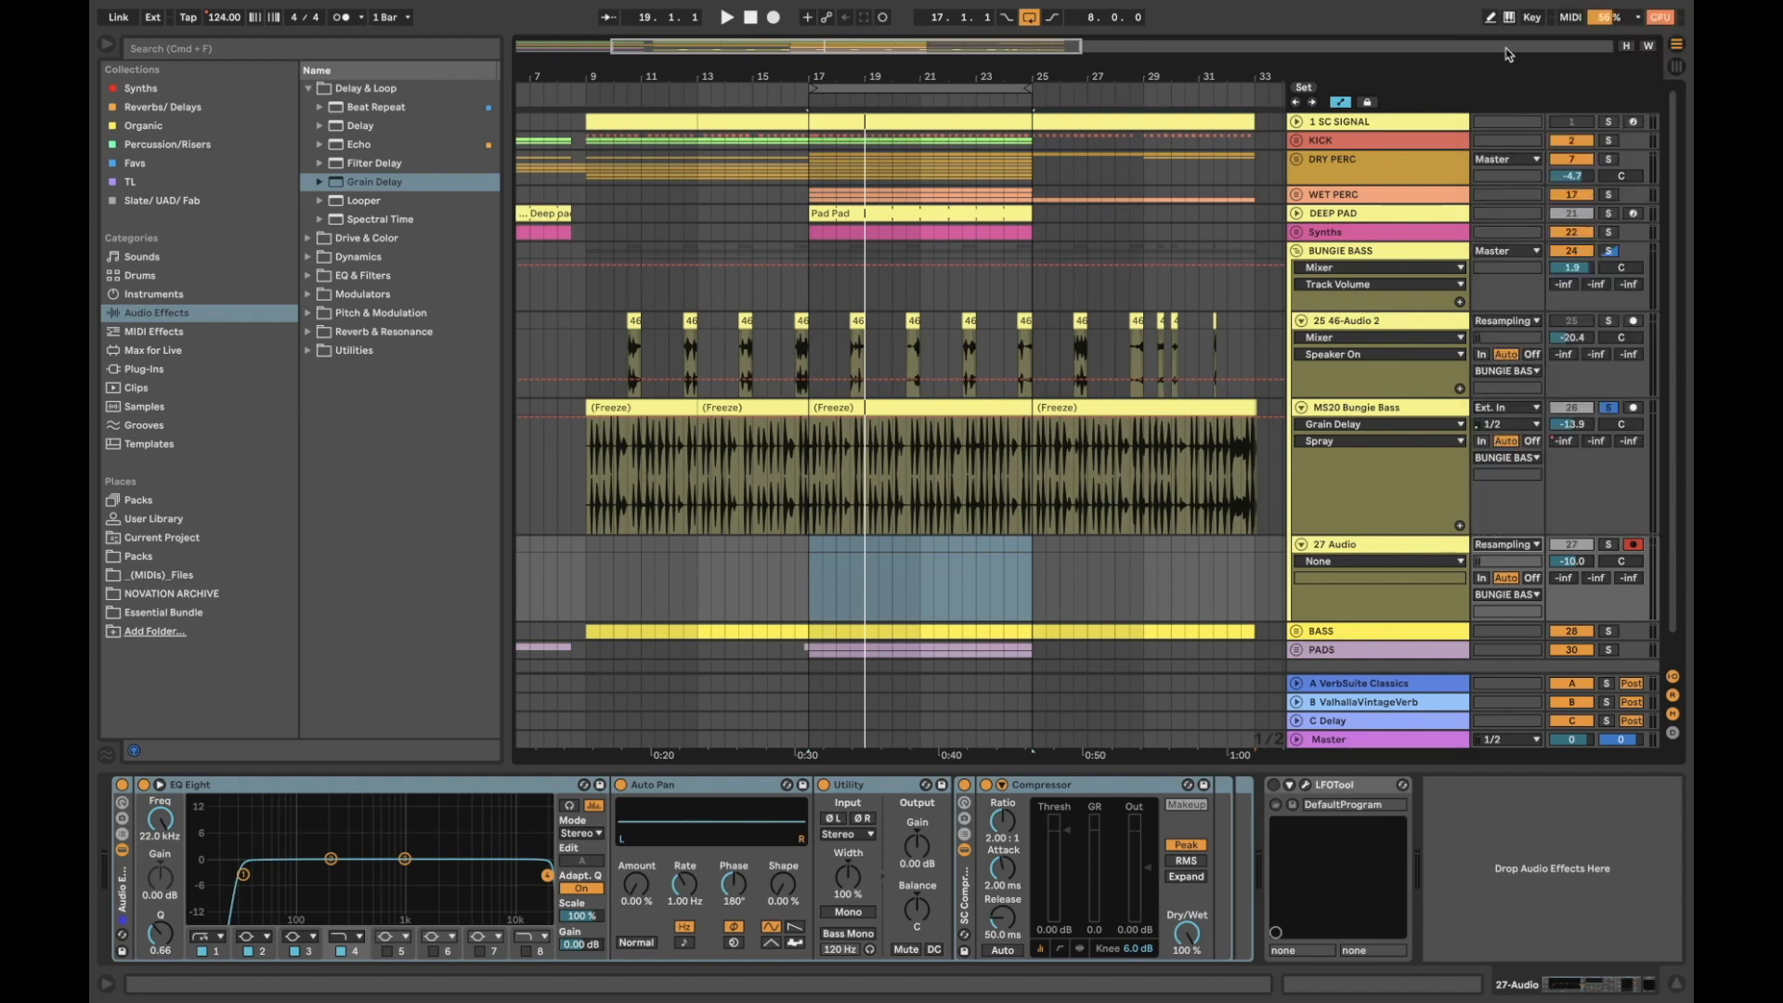
click(1354, 546)
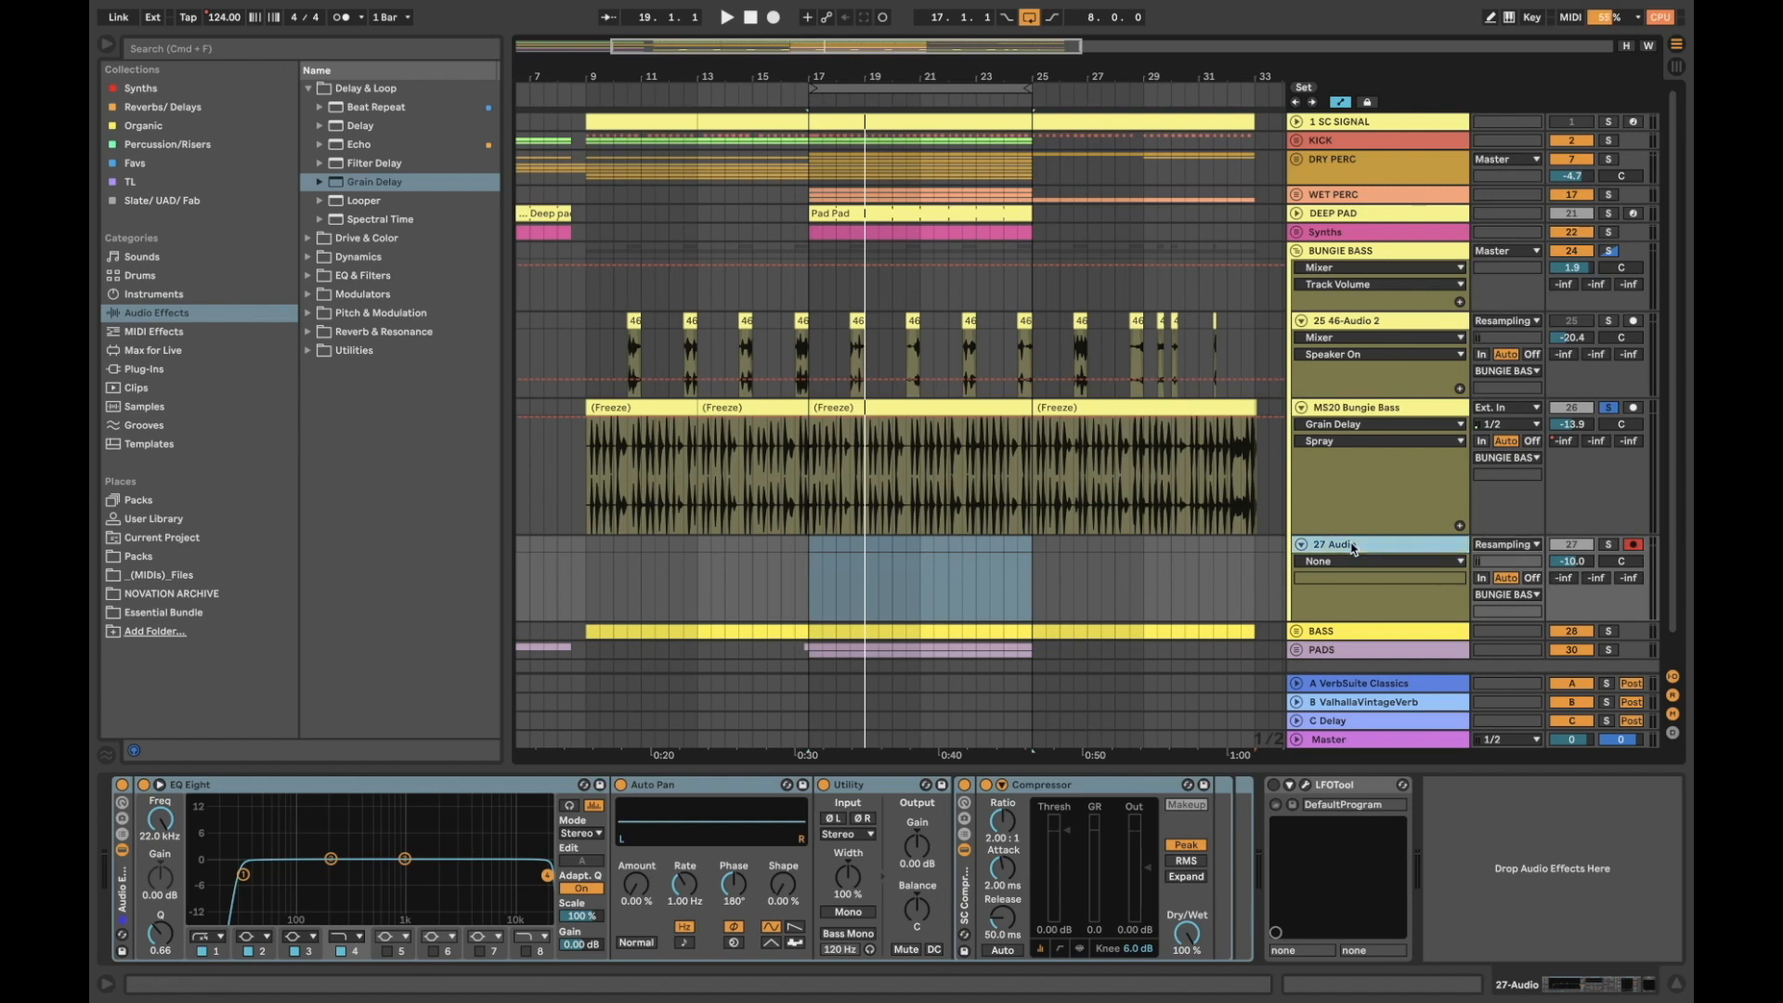
Record MS20 Bungie Bass onto 27 Audio from bar 17 while varying Grain Delay, ending at Pitch 12.0 and Frequency 150 Hz
click(812, 546)
click(774, 20)
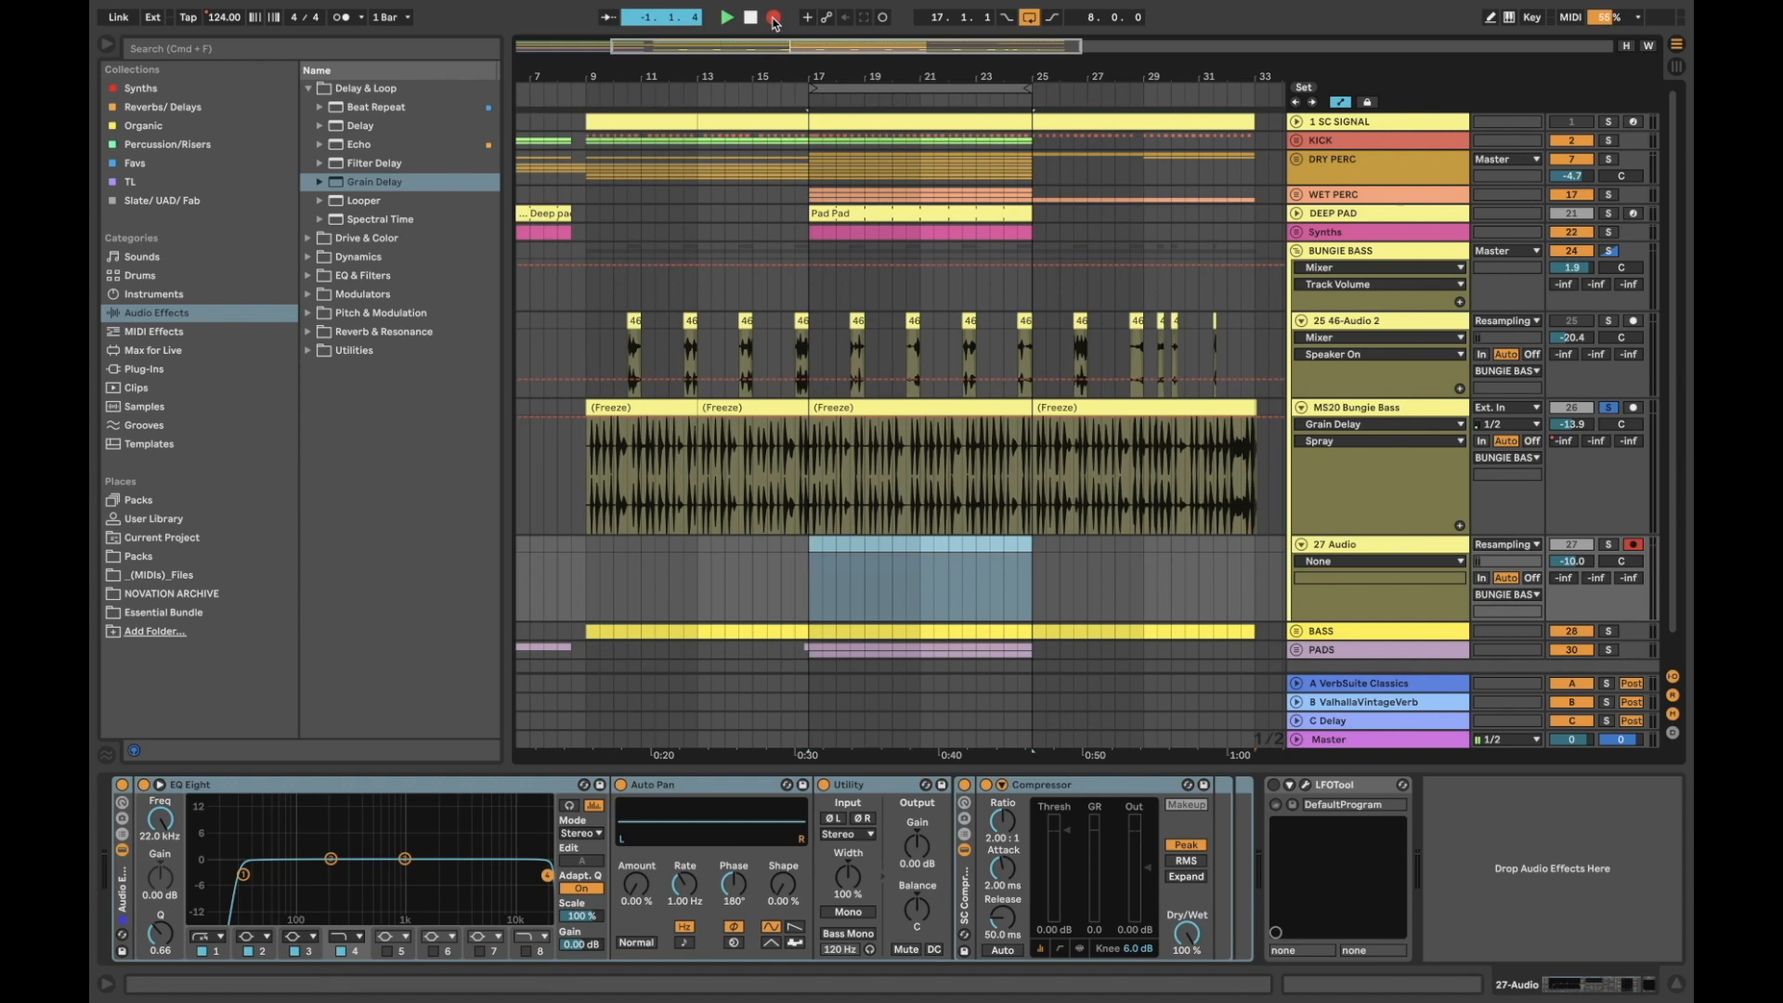
click(1390, 548)
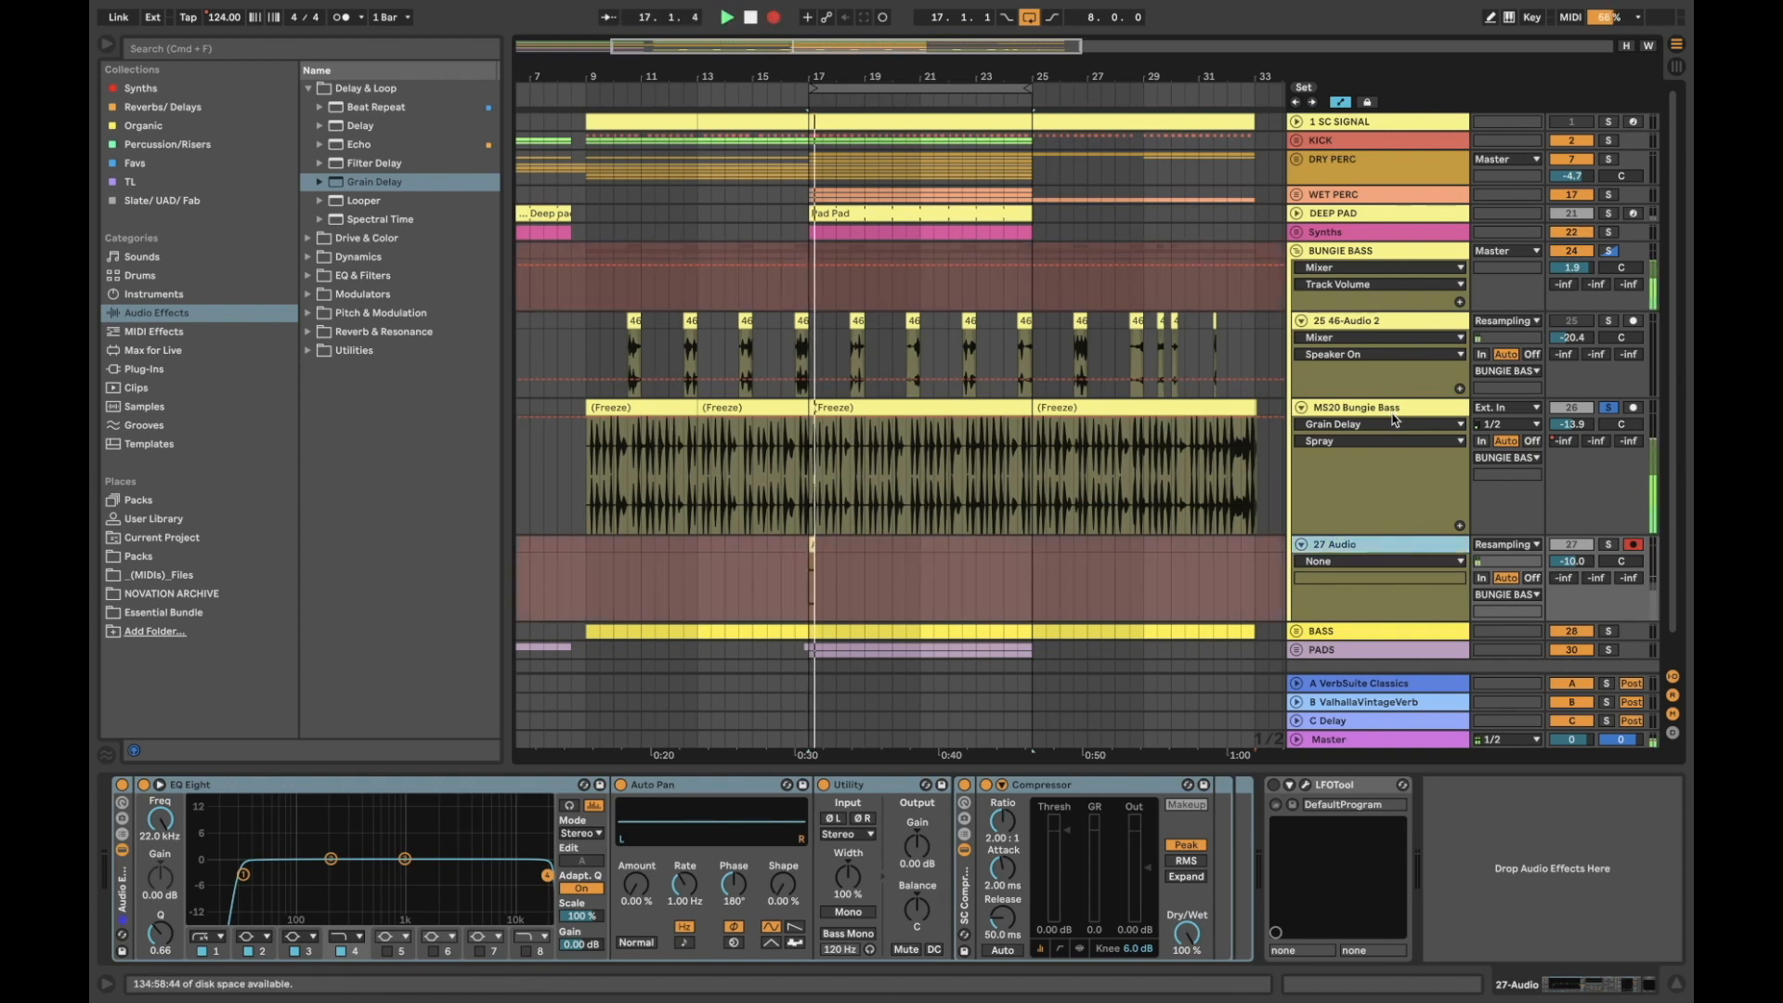
click(1393, 408)
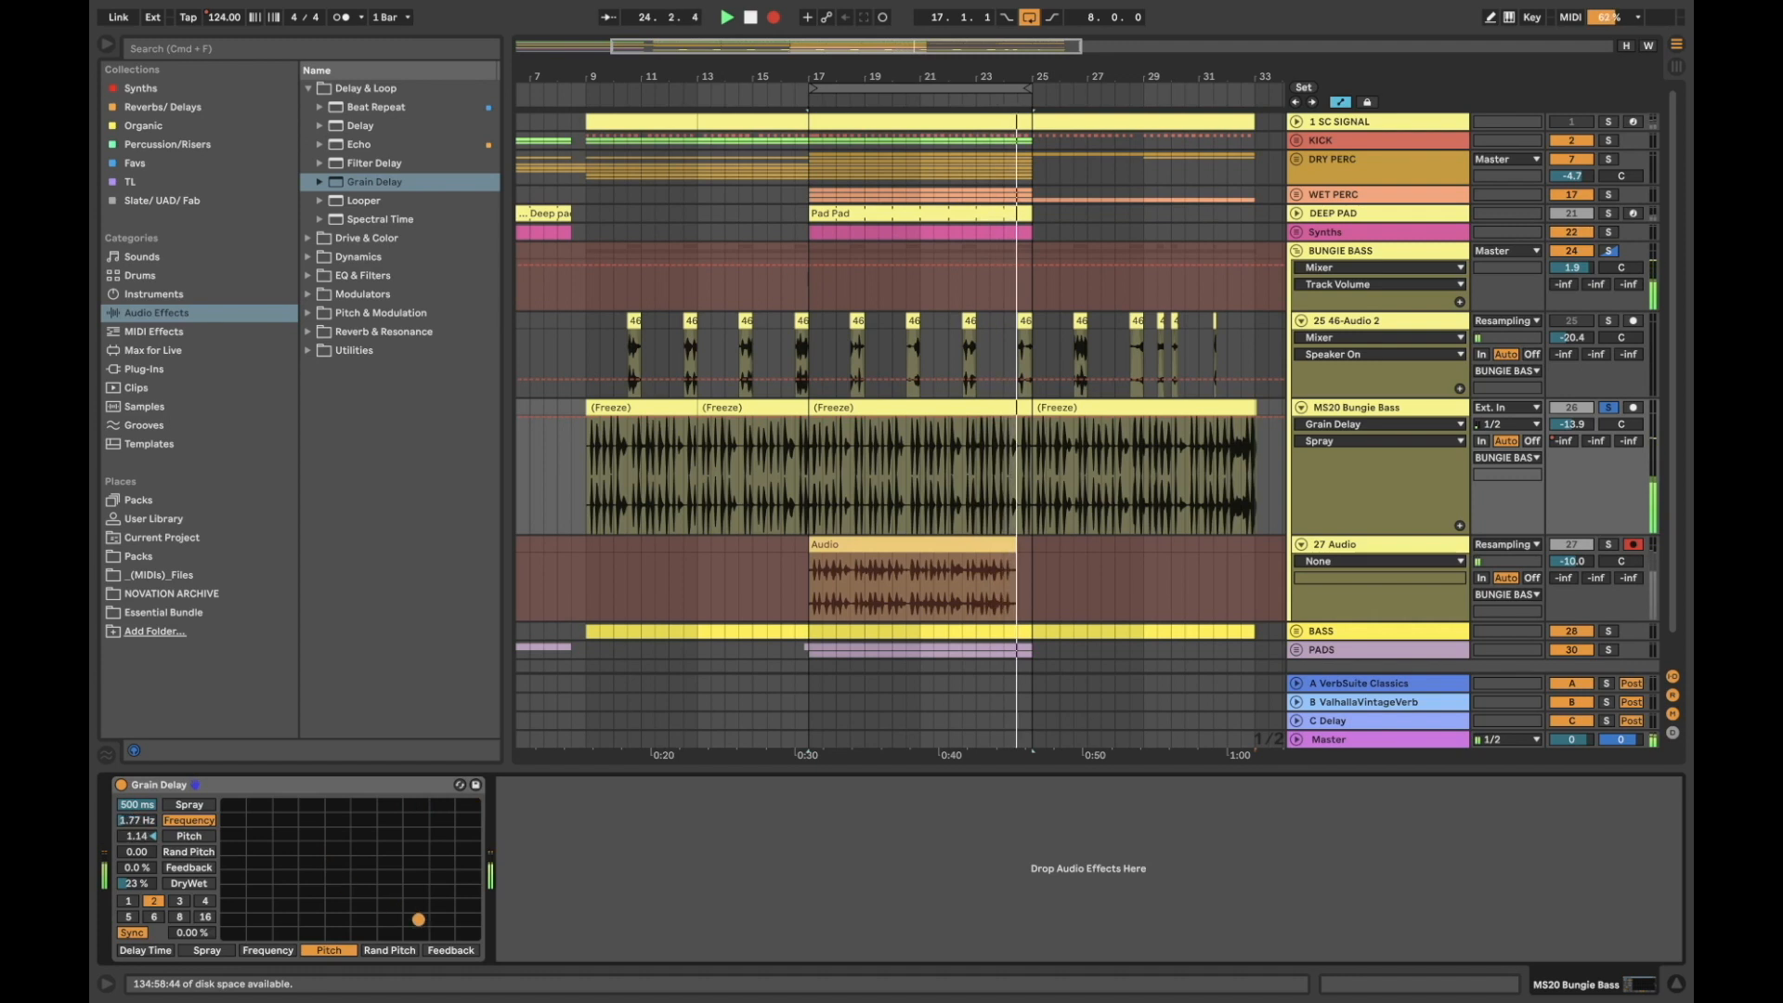
key(space)
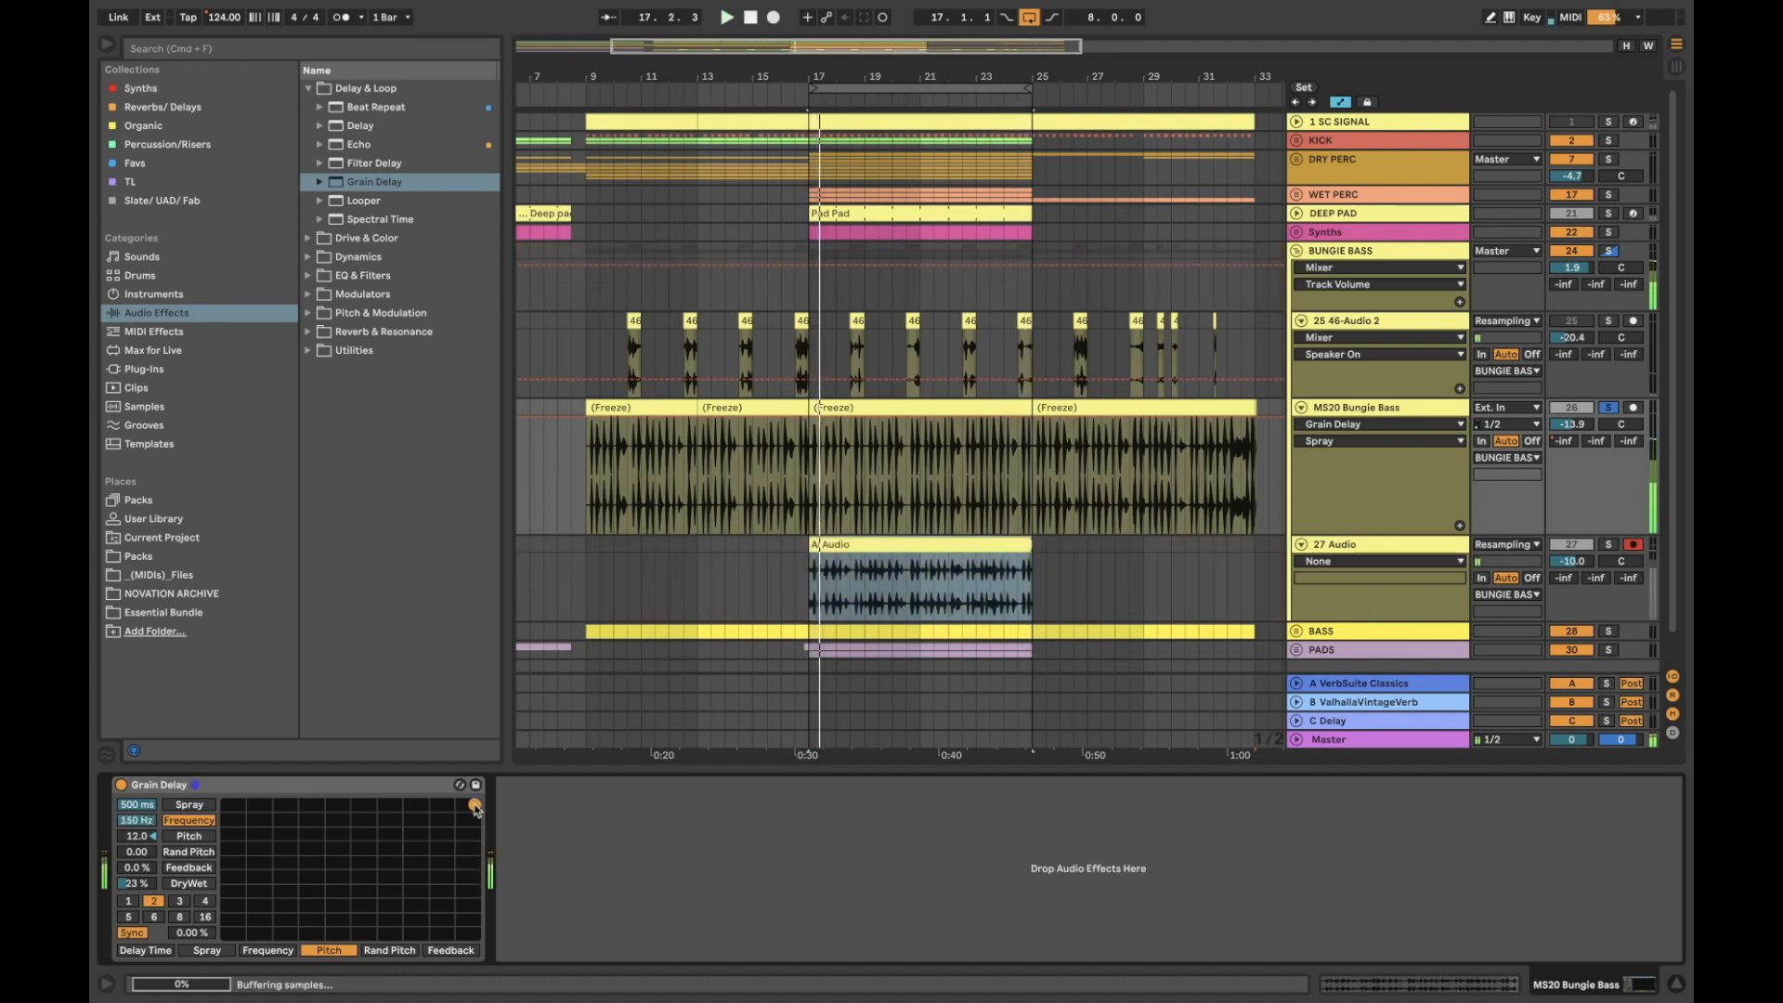
Audition the recorded take on 27 Audio from bar 17 with the track soloed, and unsolo it
click(825, 545)
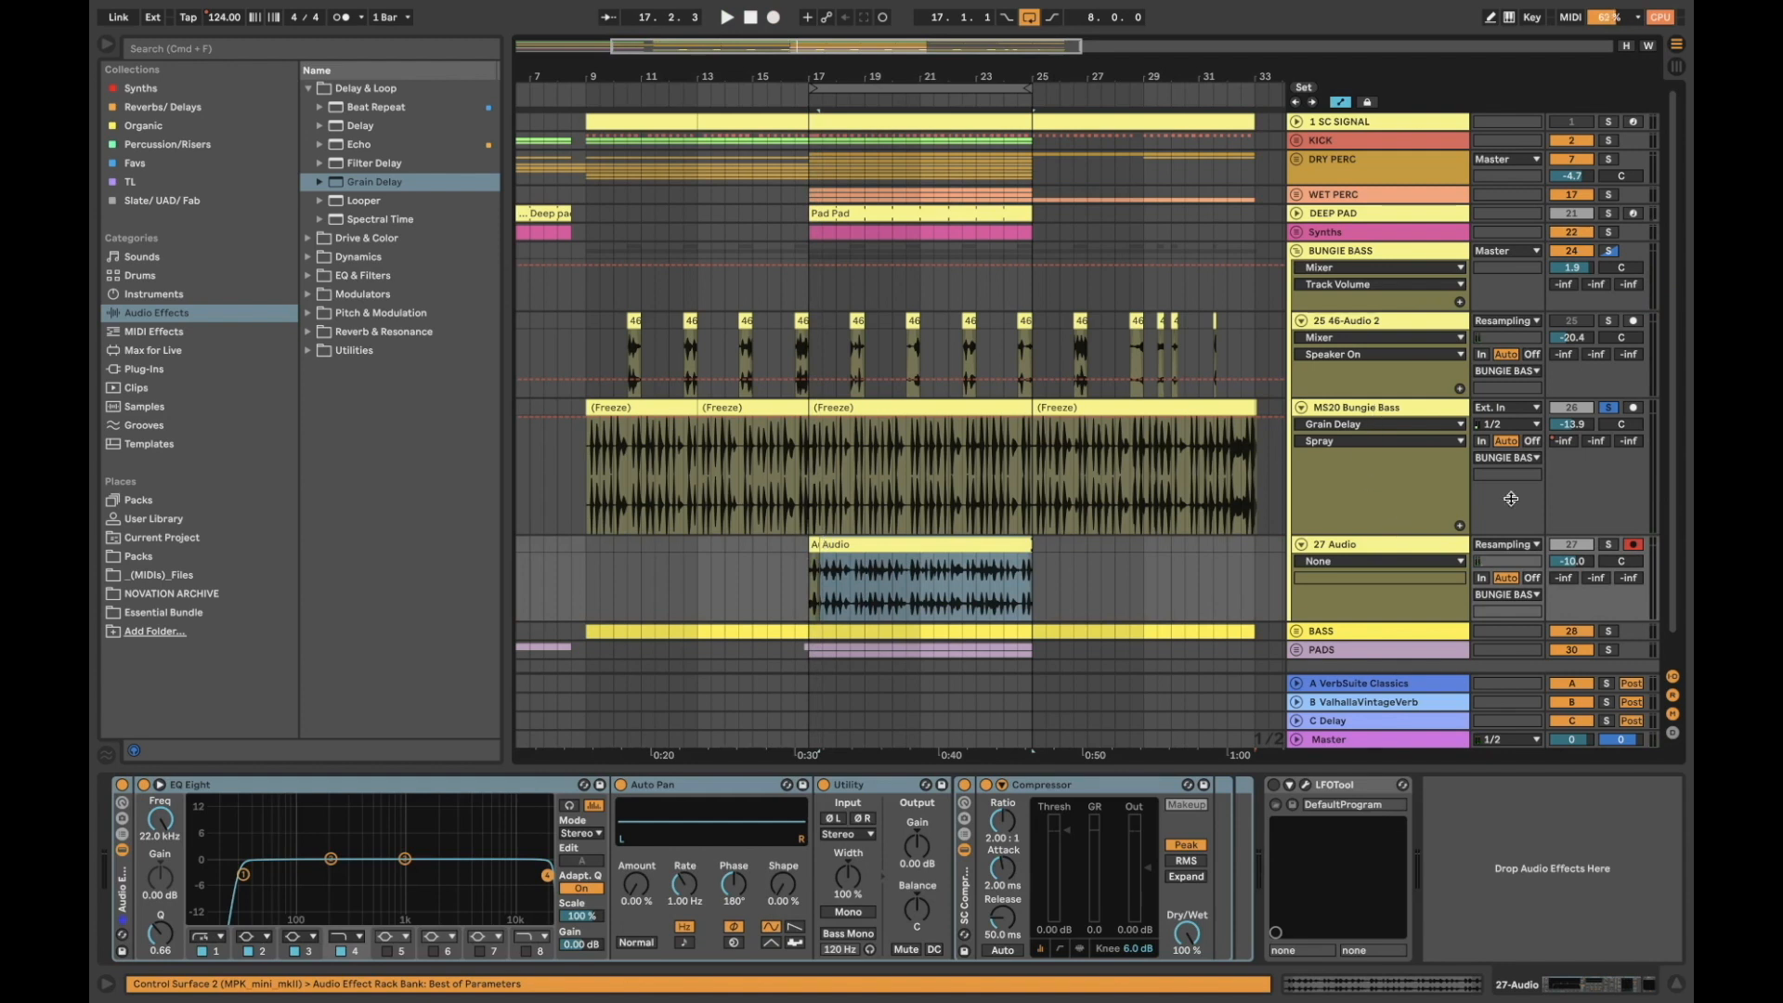
click(1611, 546)
click(815, 546)
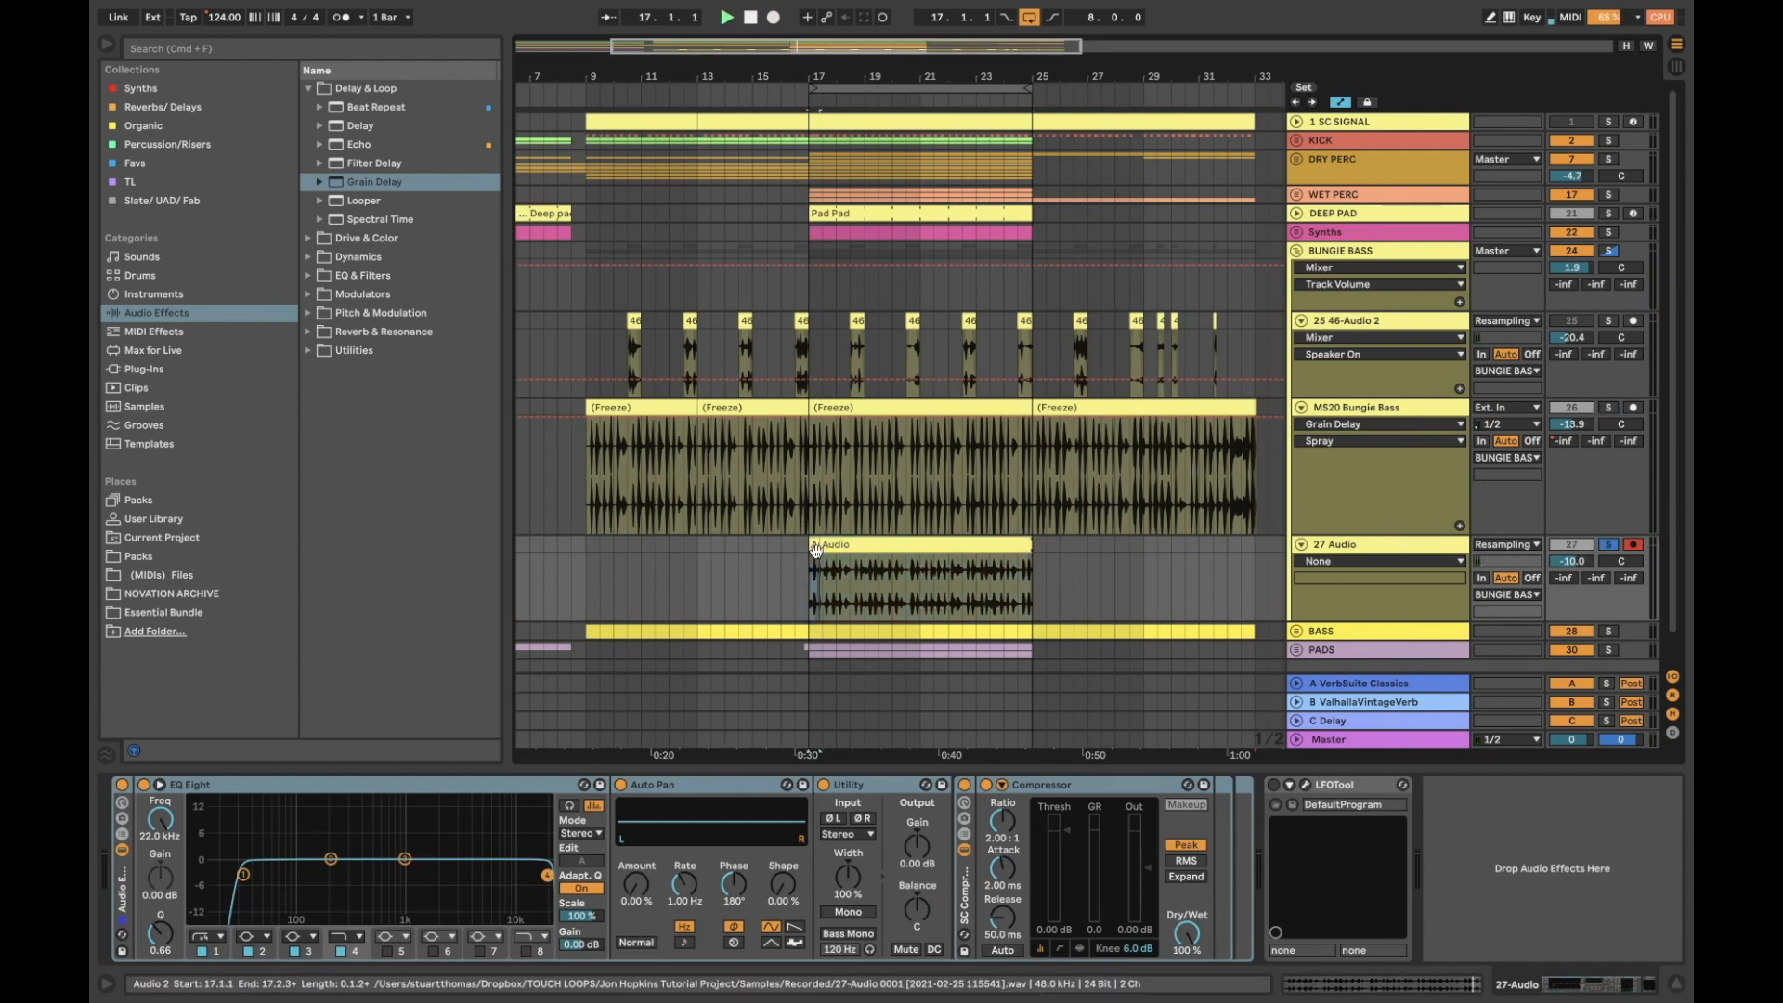
key(space)
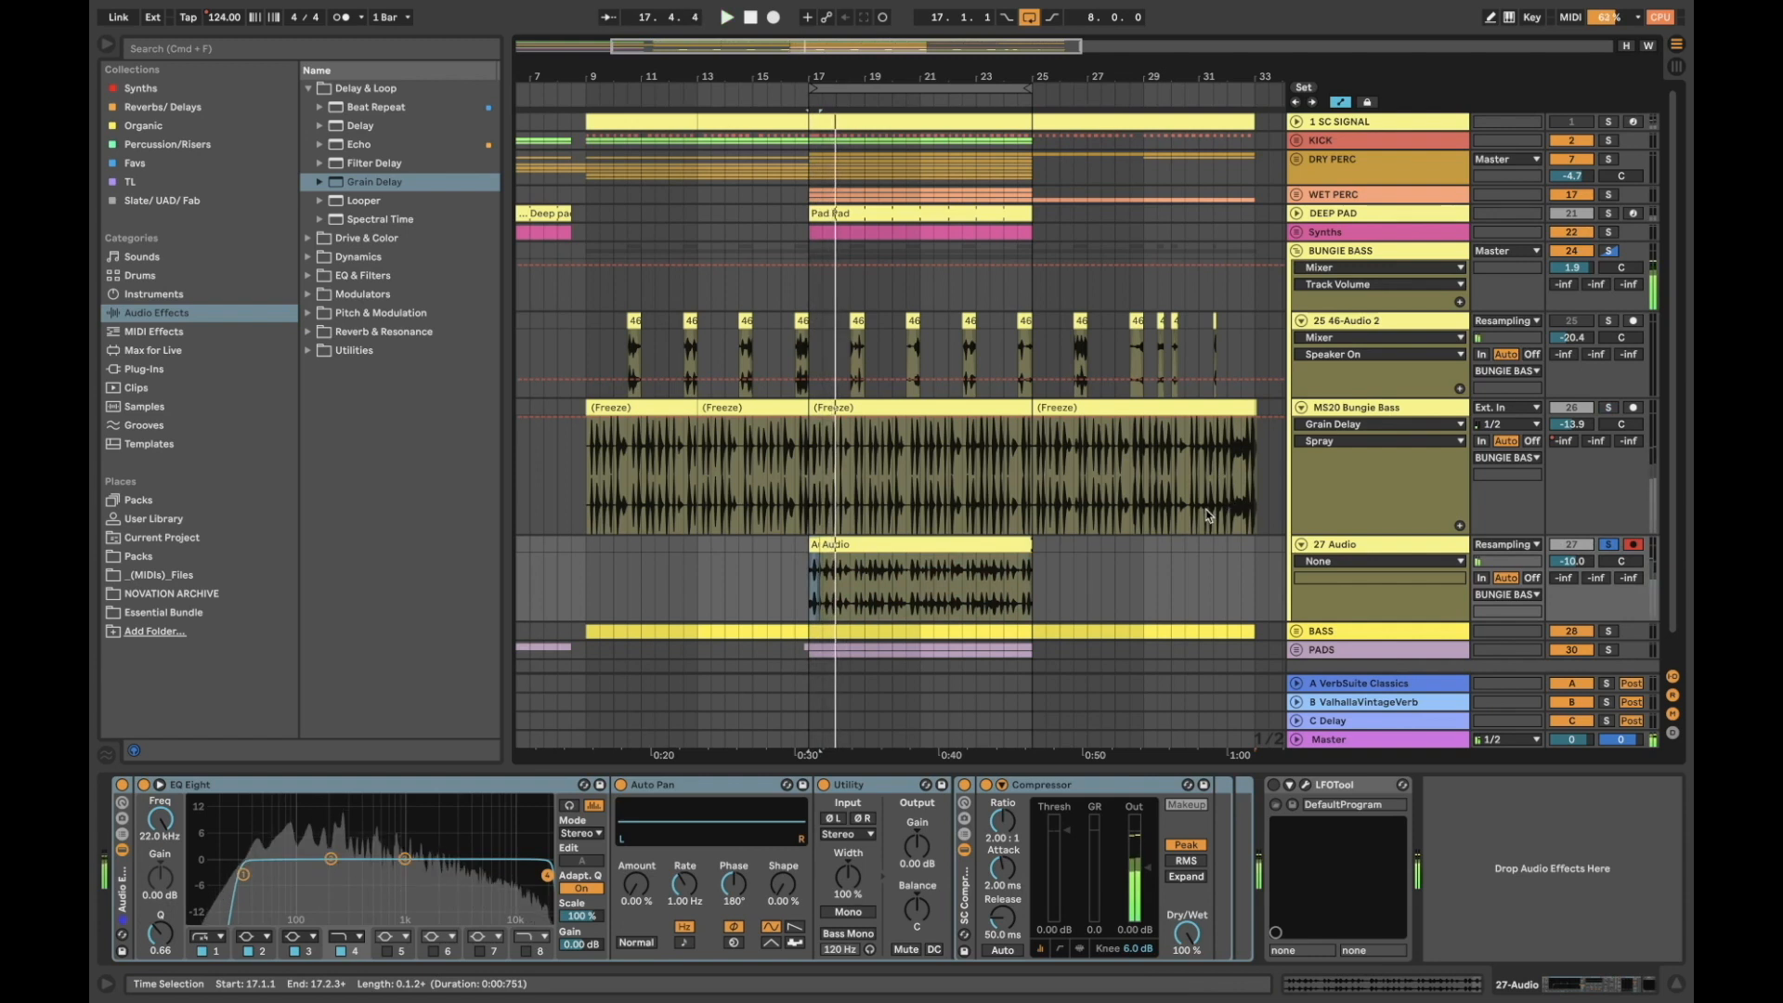
key(space)
click(1610, 546)
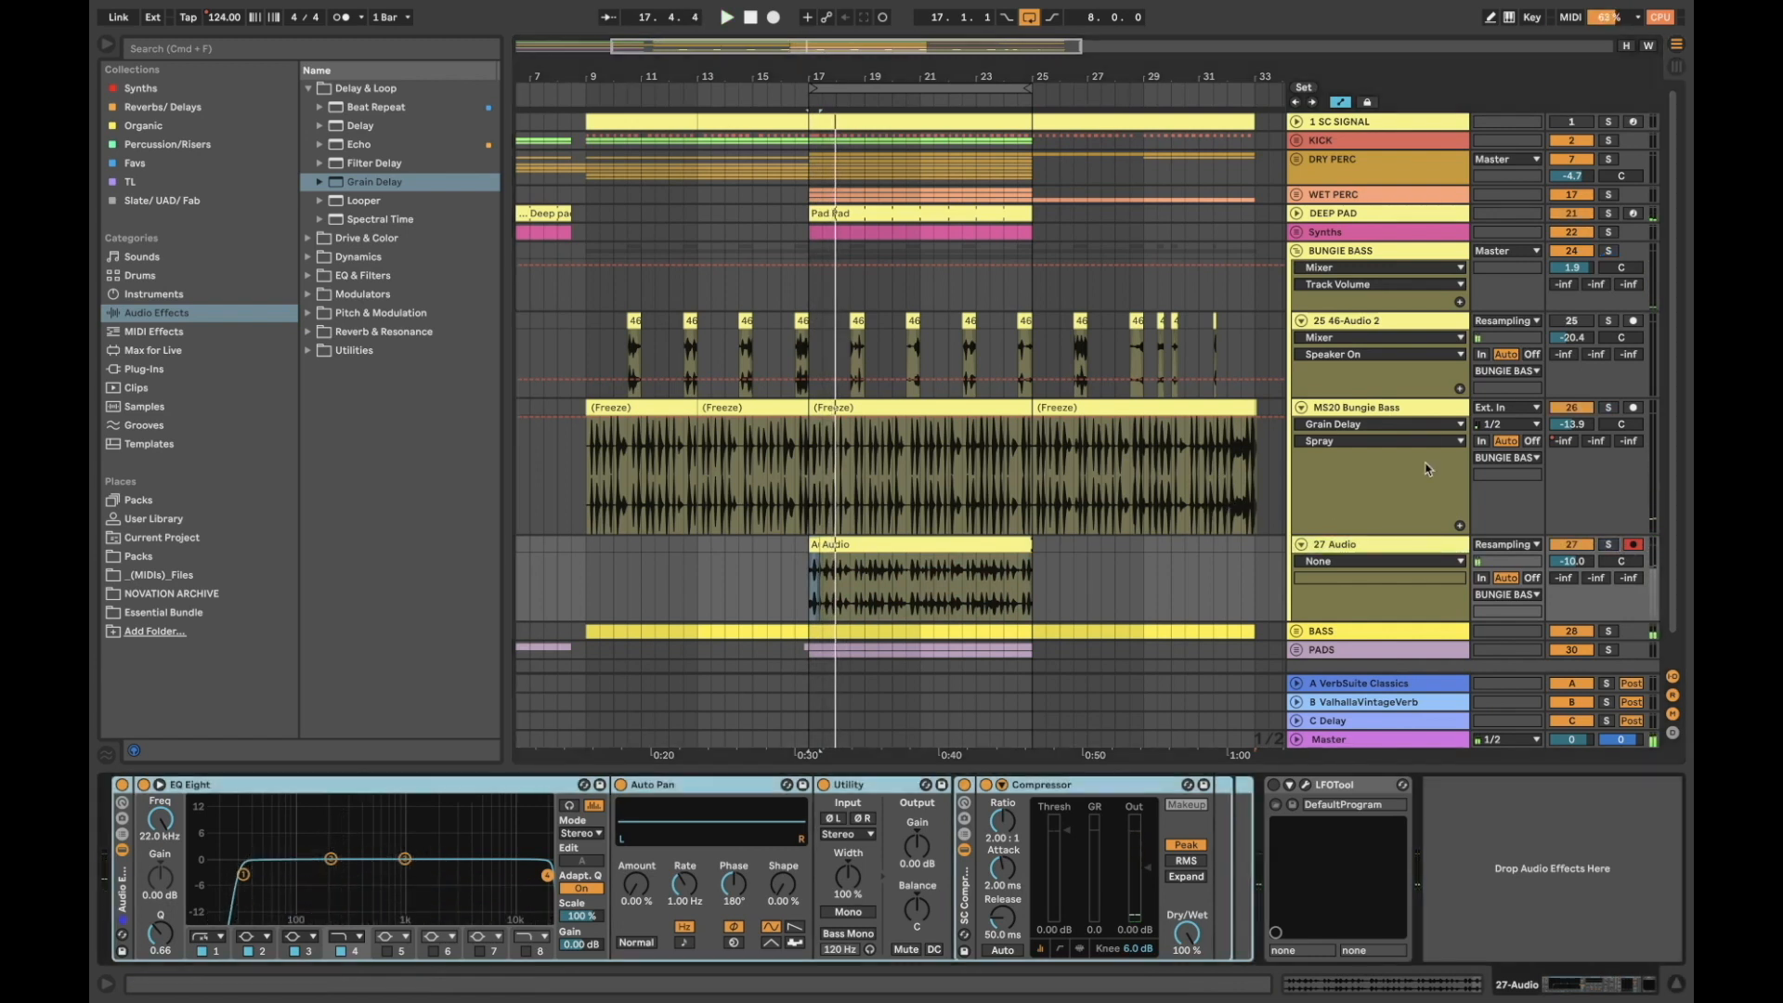
Set Grain Delay's DryWet to 100% on MS20 Bungie Bass and clear the recorded take from 27 Audio
click(1431, 416)
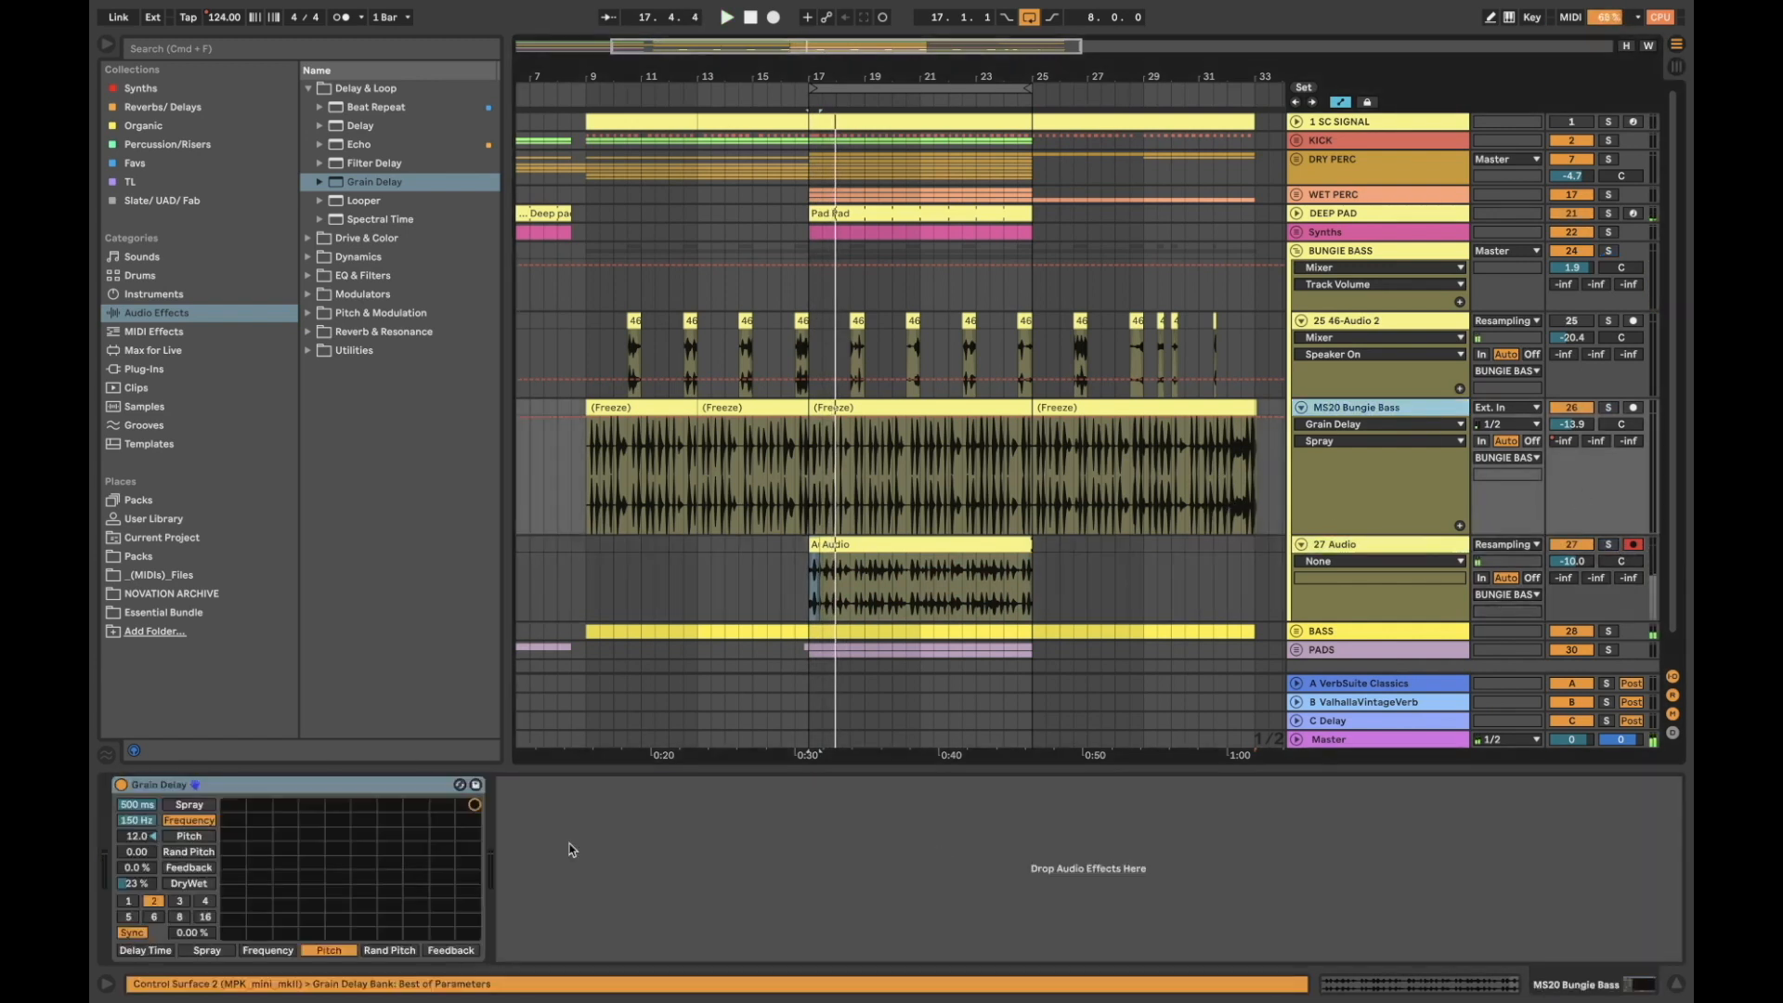
click(140, 885)
drag(1060, 557, 775, 543)
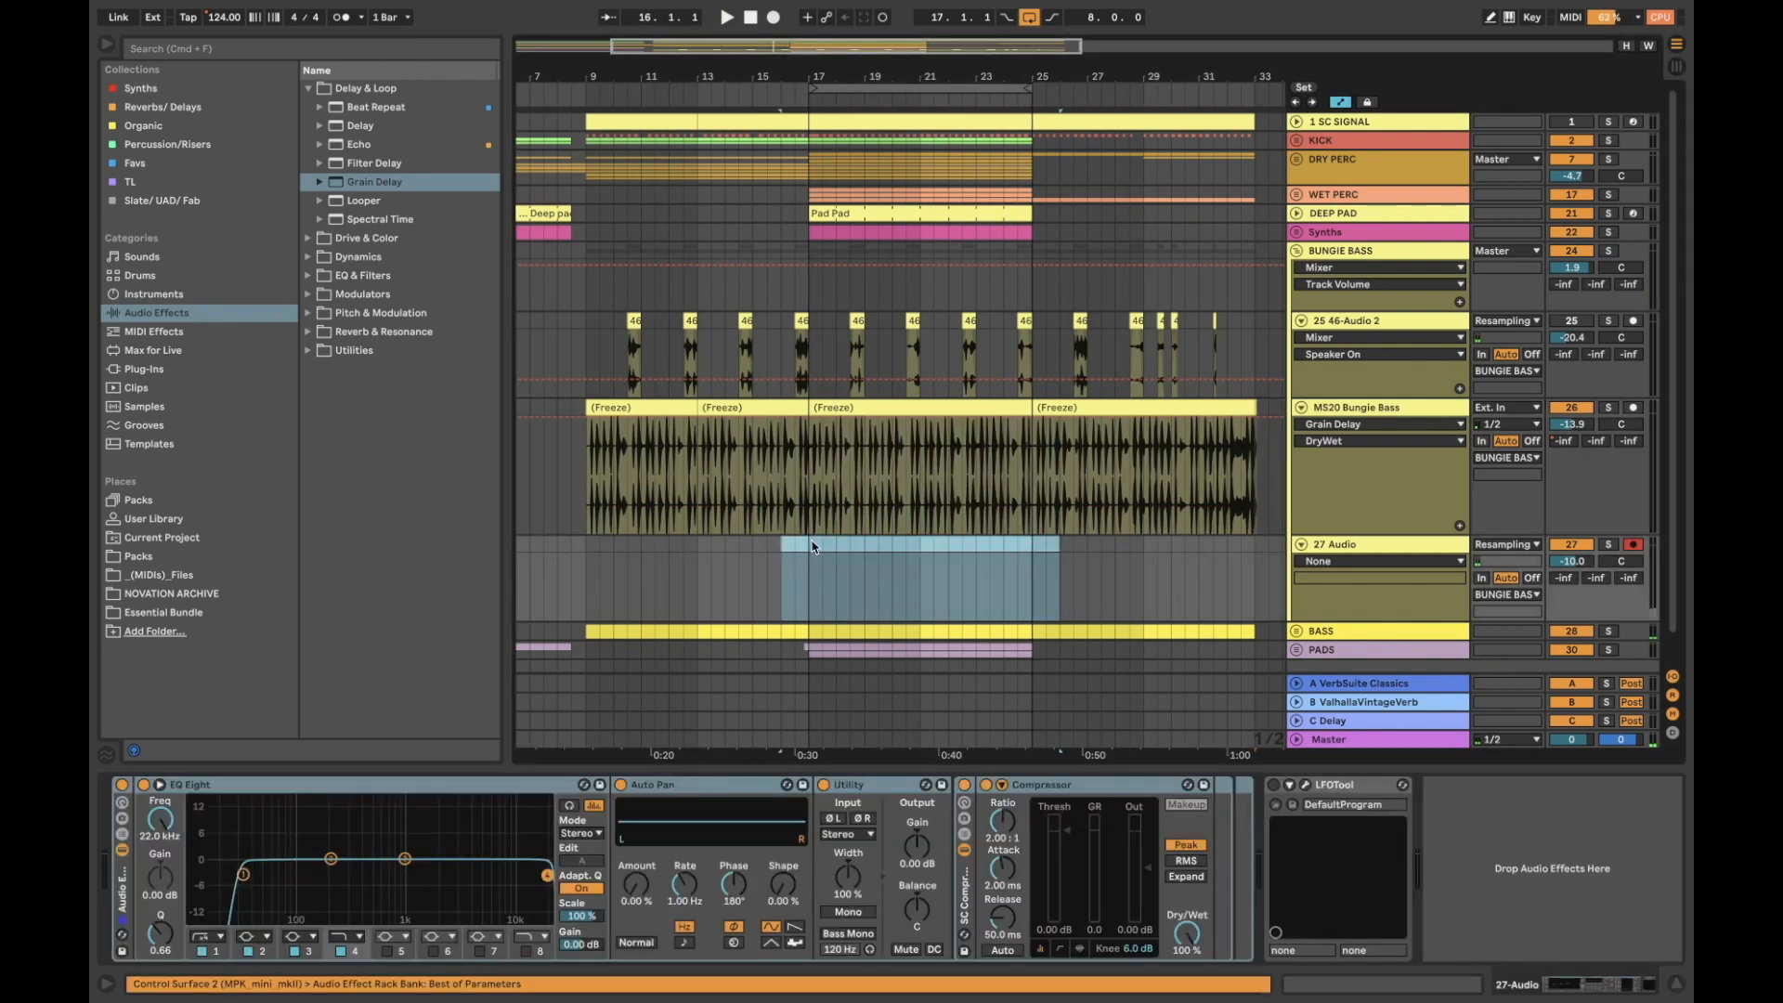
click(810, 557)
Solo MS20 Bungie Bass and delete the short new take recorded at bar 17 on 27 Audio
click(1411, 415)
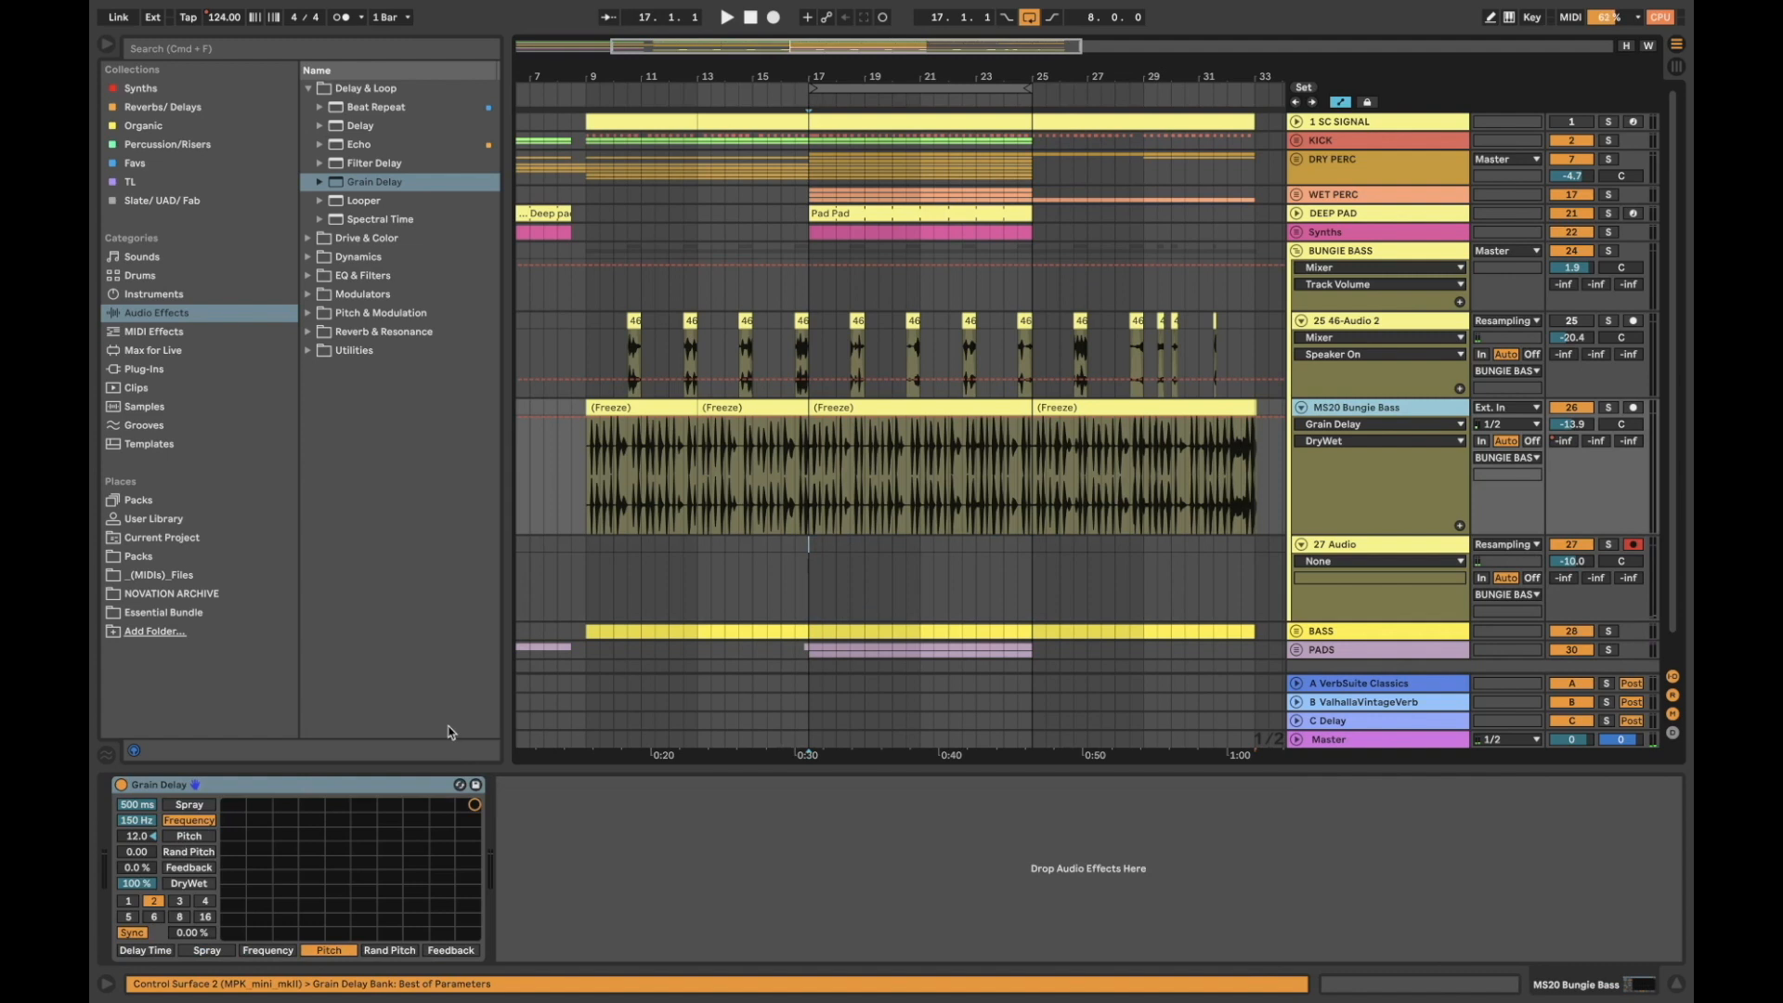
click(1391, 552)
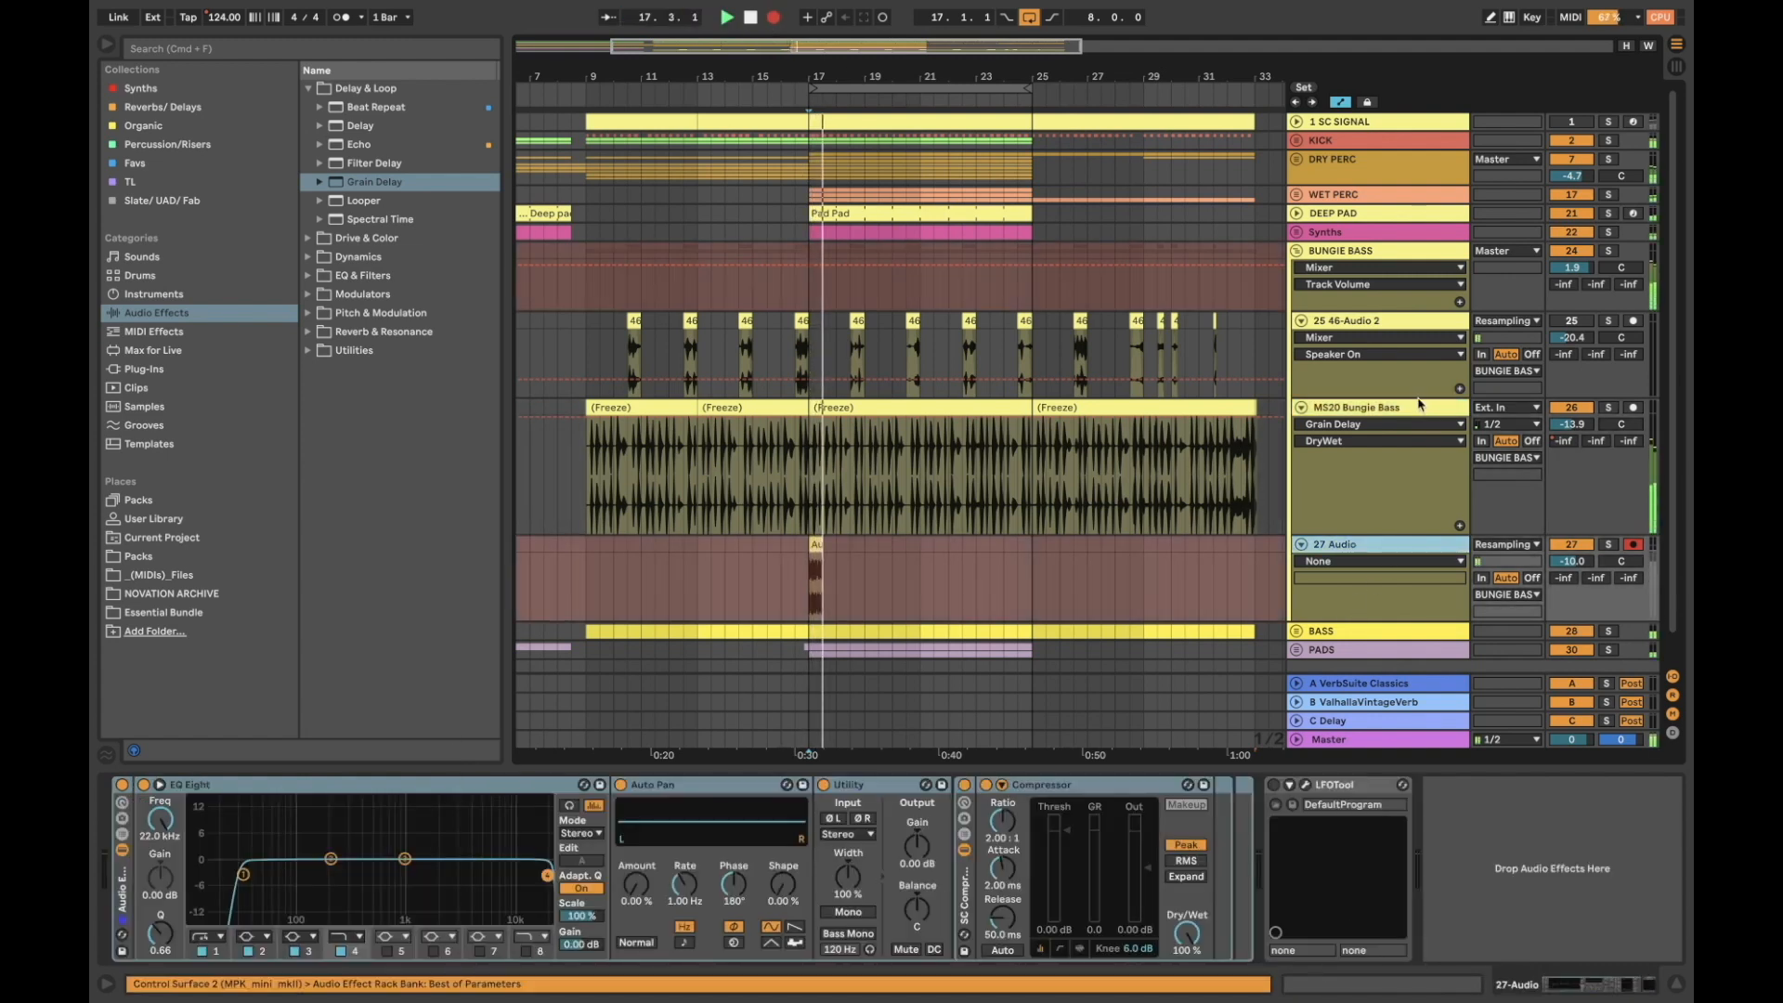
click(1608, 408)
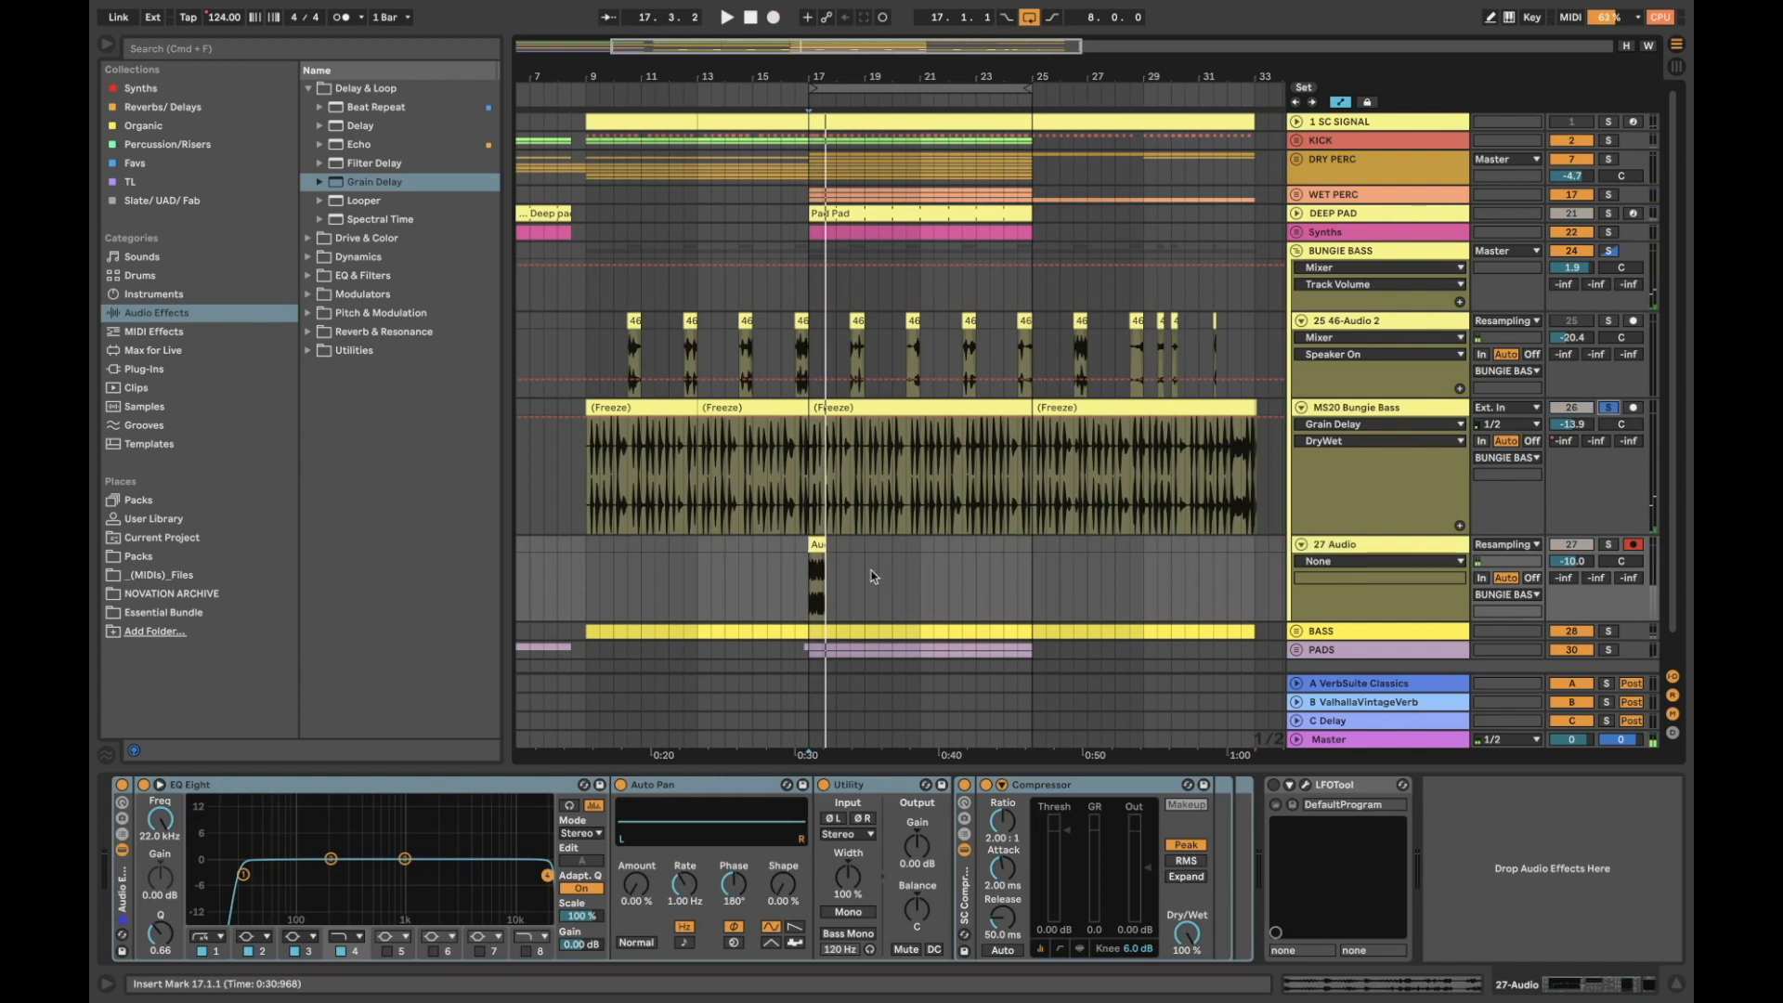
drag(833, 554, 800, 558)
key(Delete)
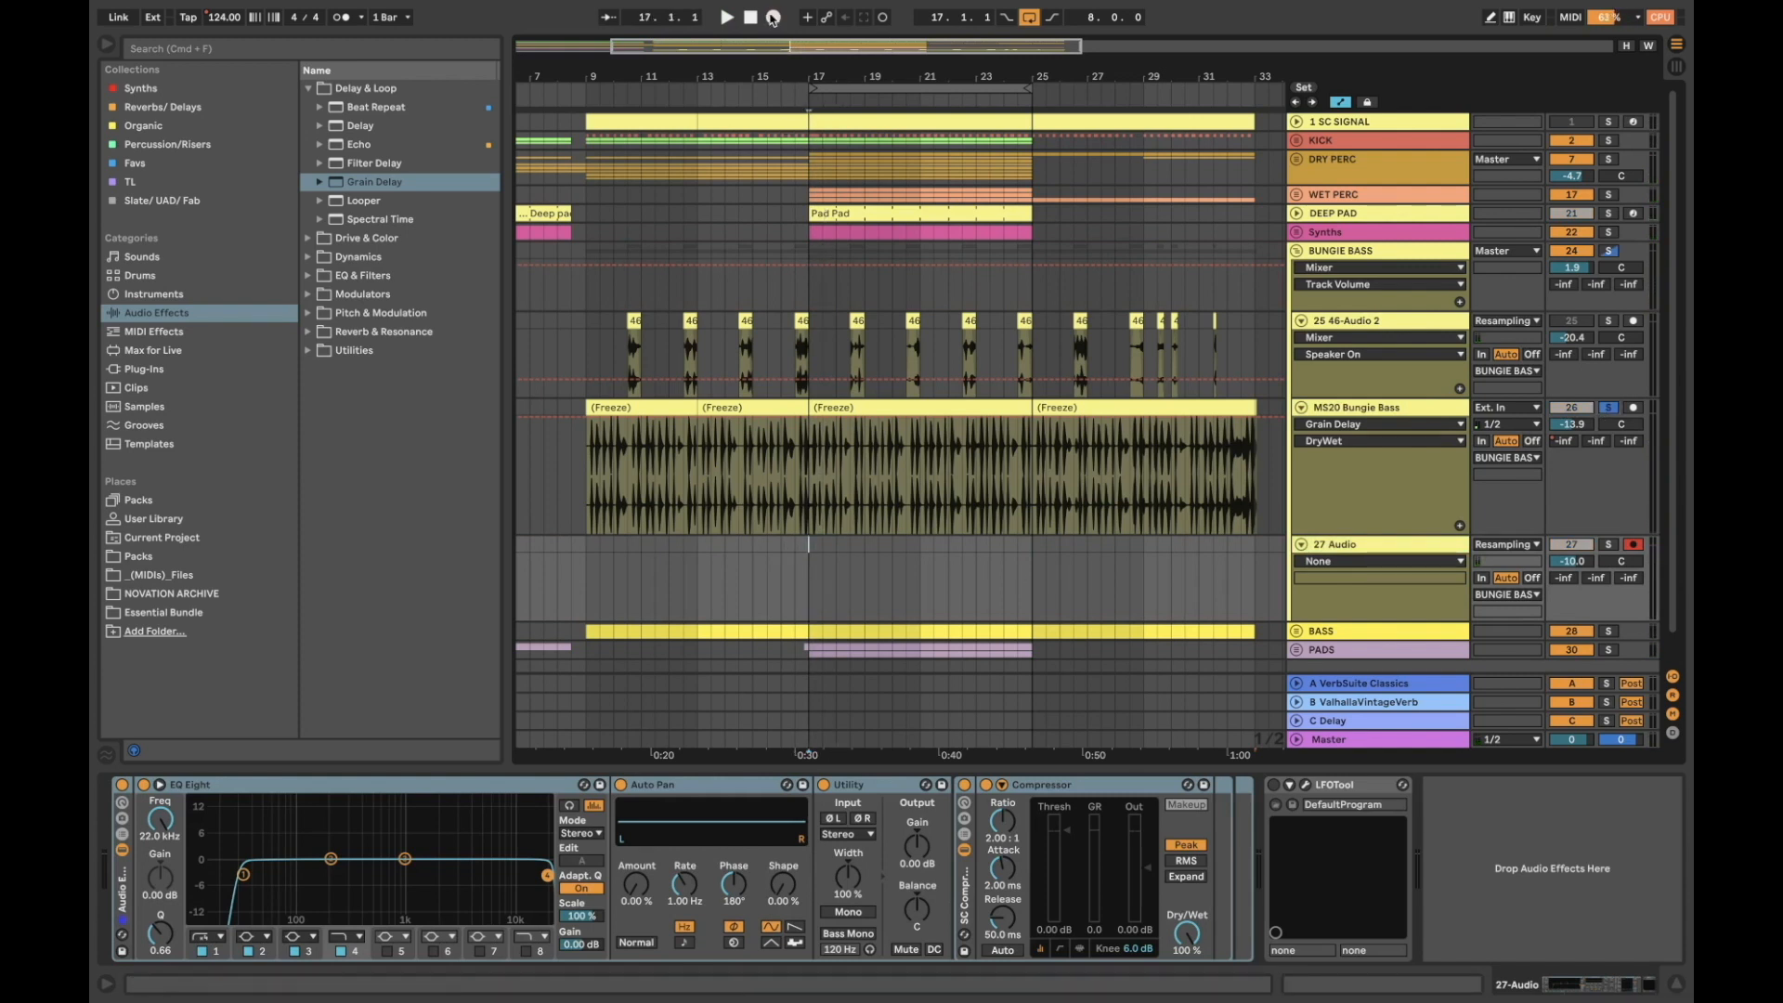
Record a fully wet take of MS20 Bungie Bass onto 27 Audio from bar 17 to bar 24 while varying Grain Delay's pitch and frequency
click(1370, 406)
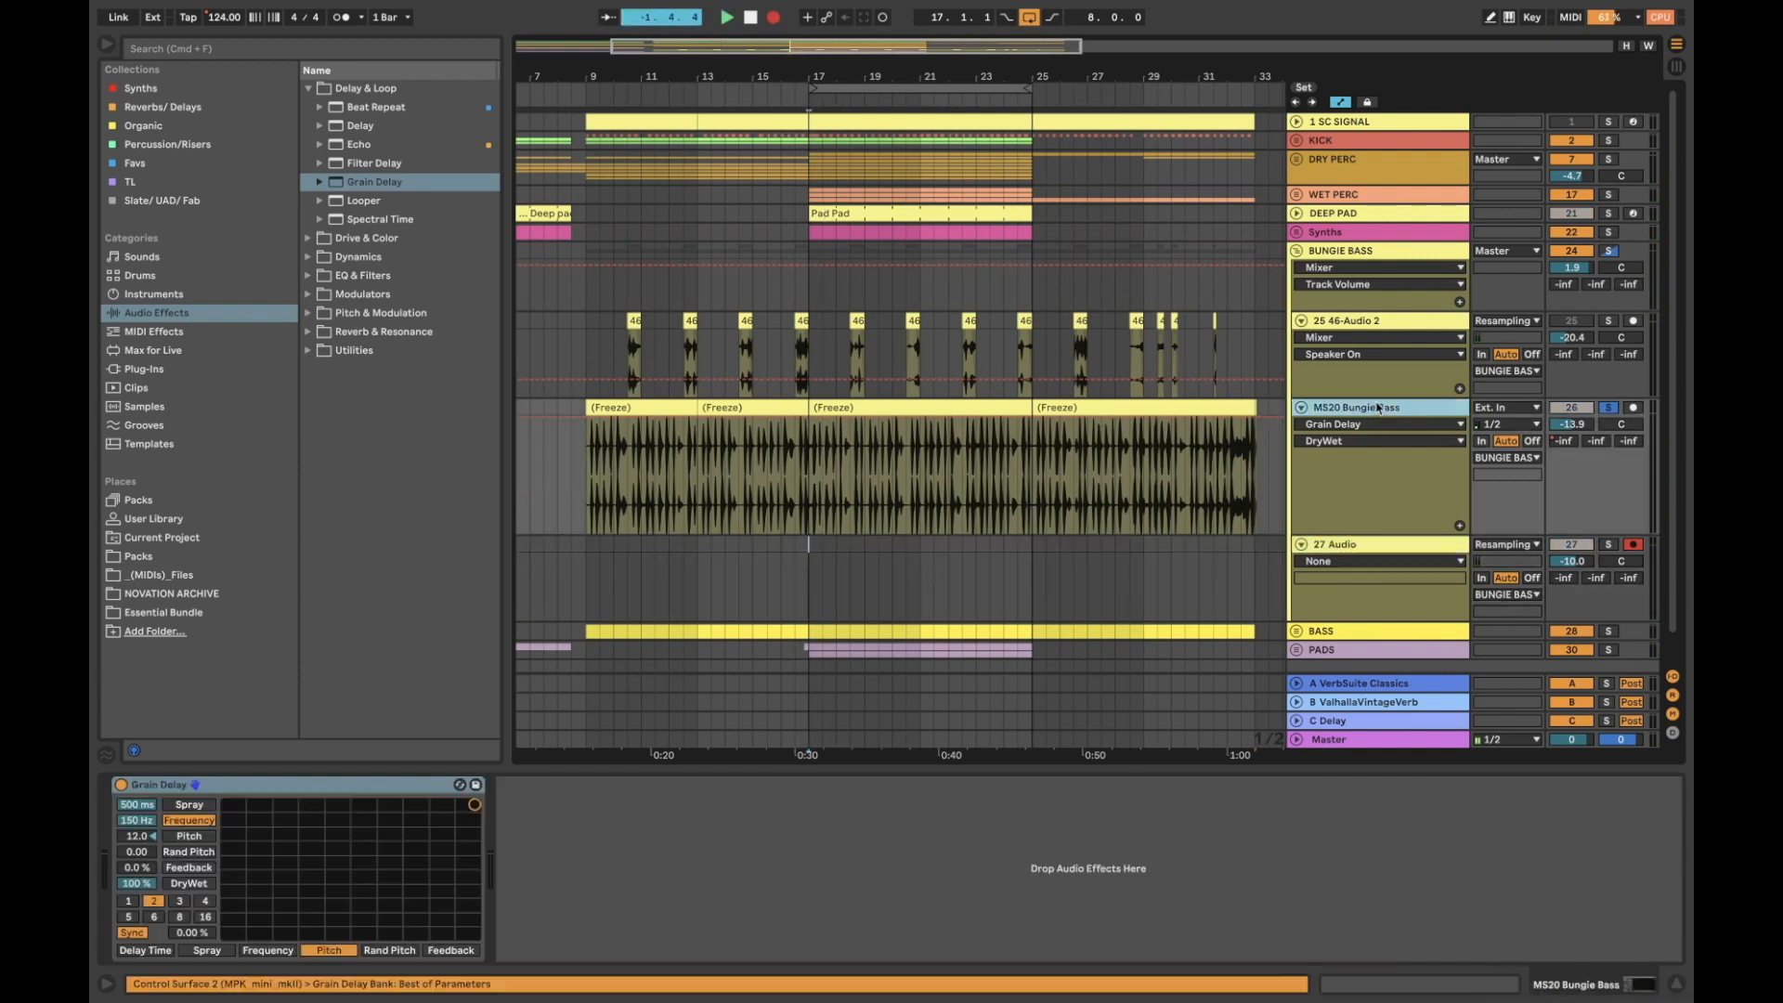
mouse_move(470, 830)
mouse_down()
mouse_move(456, 897)
mouse_move(475, 910)
mouse_move(418, 841)
mouse_move(370, 848)
mouse_move(350, 887)
mouse_move(426, 924)
mouse_move(477, 810)
mouse_up()
key(F9)
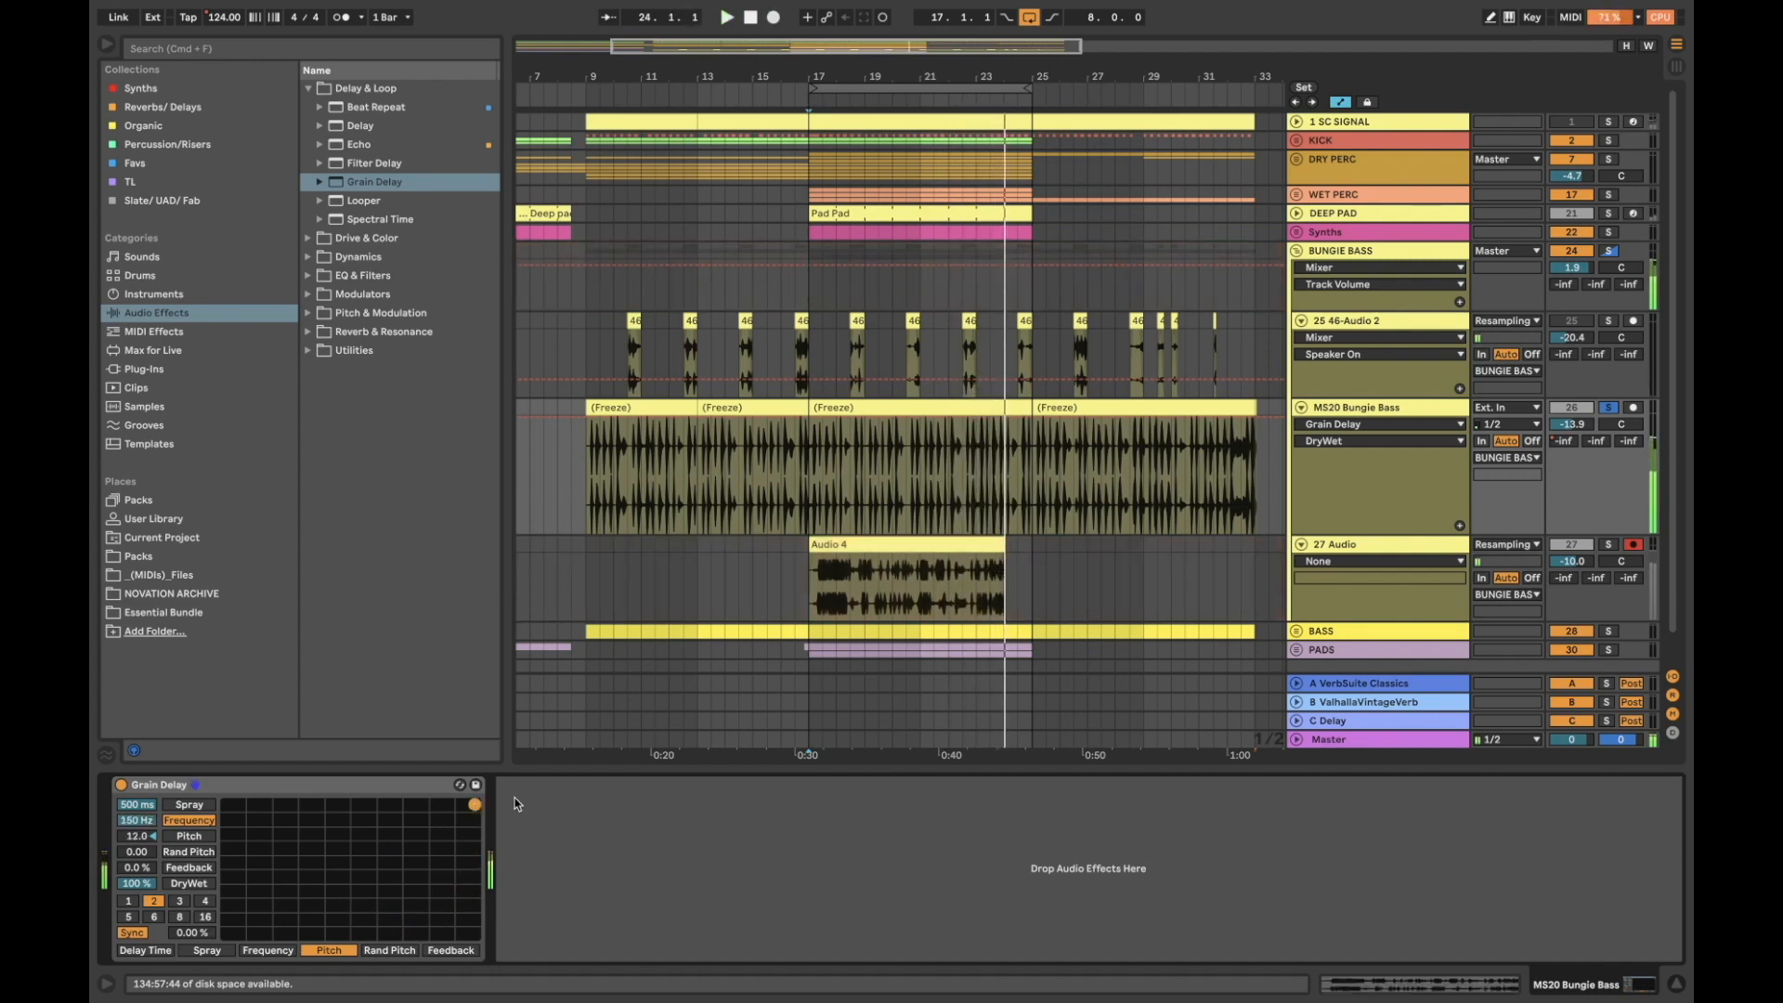
Play 27 Audio soloed alongside MS20 Bungie Bass with Grain Delay switched off, lowering the 27 Audio volume to -25.0 dB
click(1609, 545)
key(space)
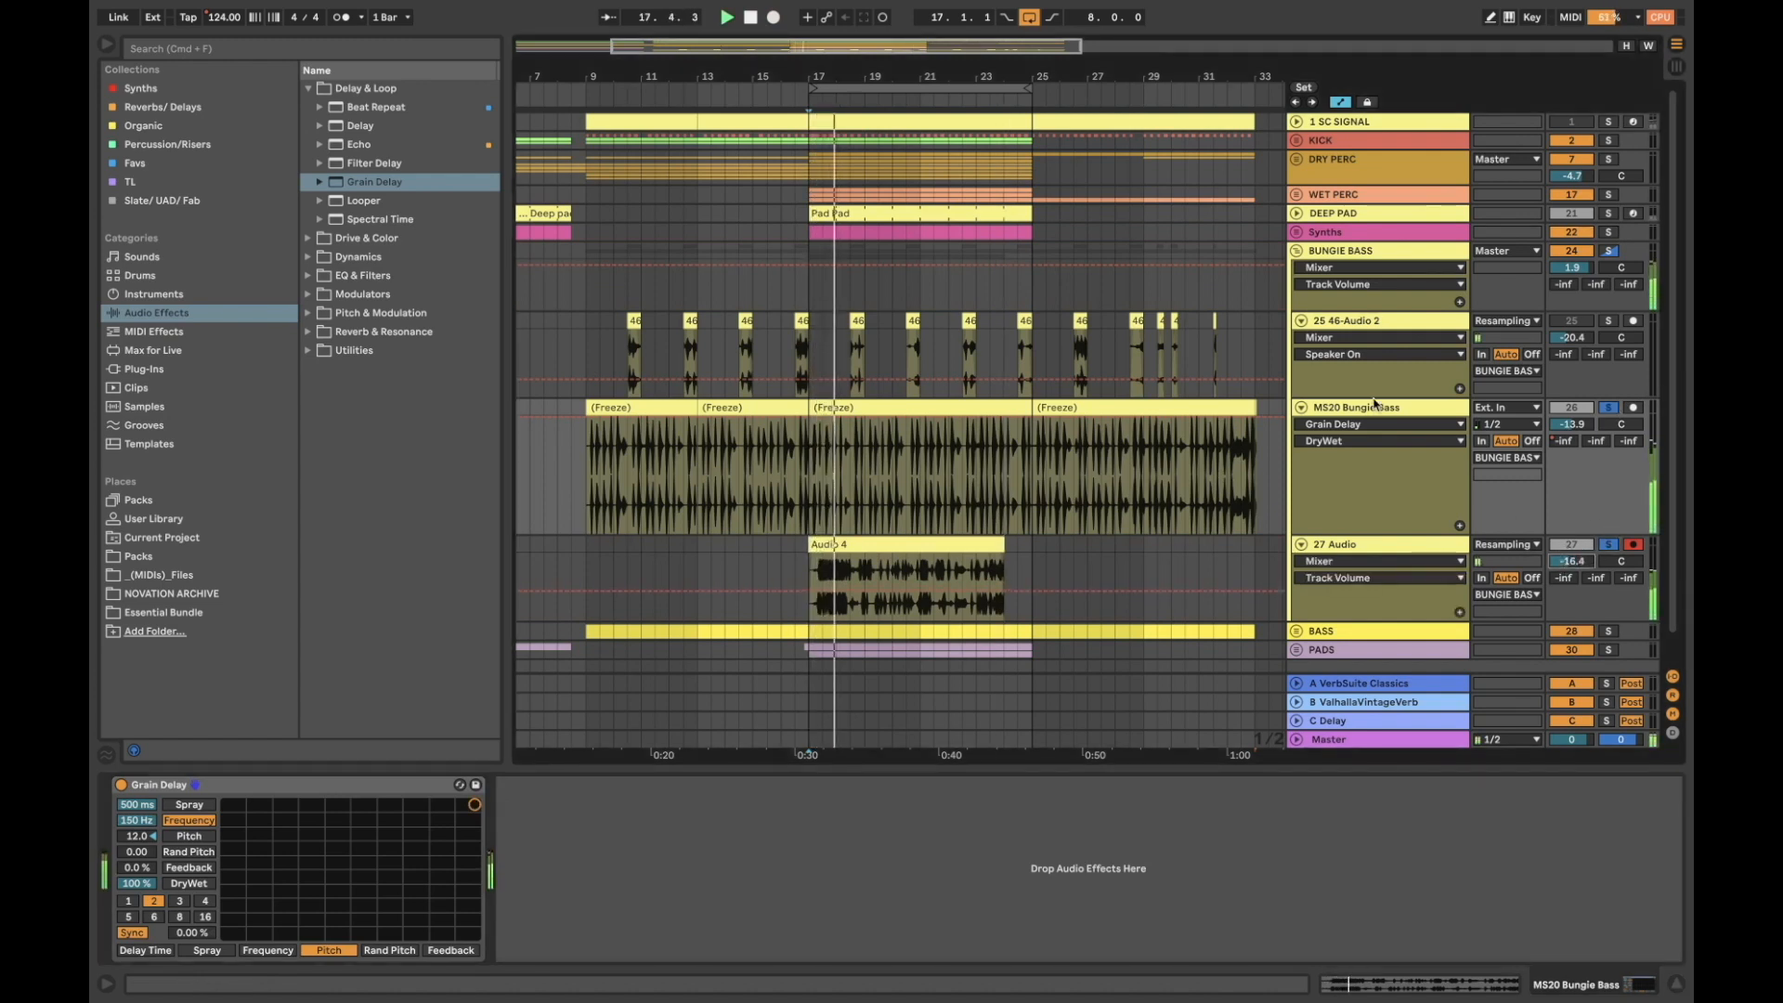
click(121, 785)
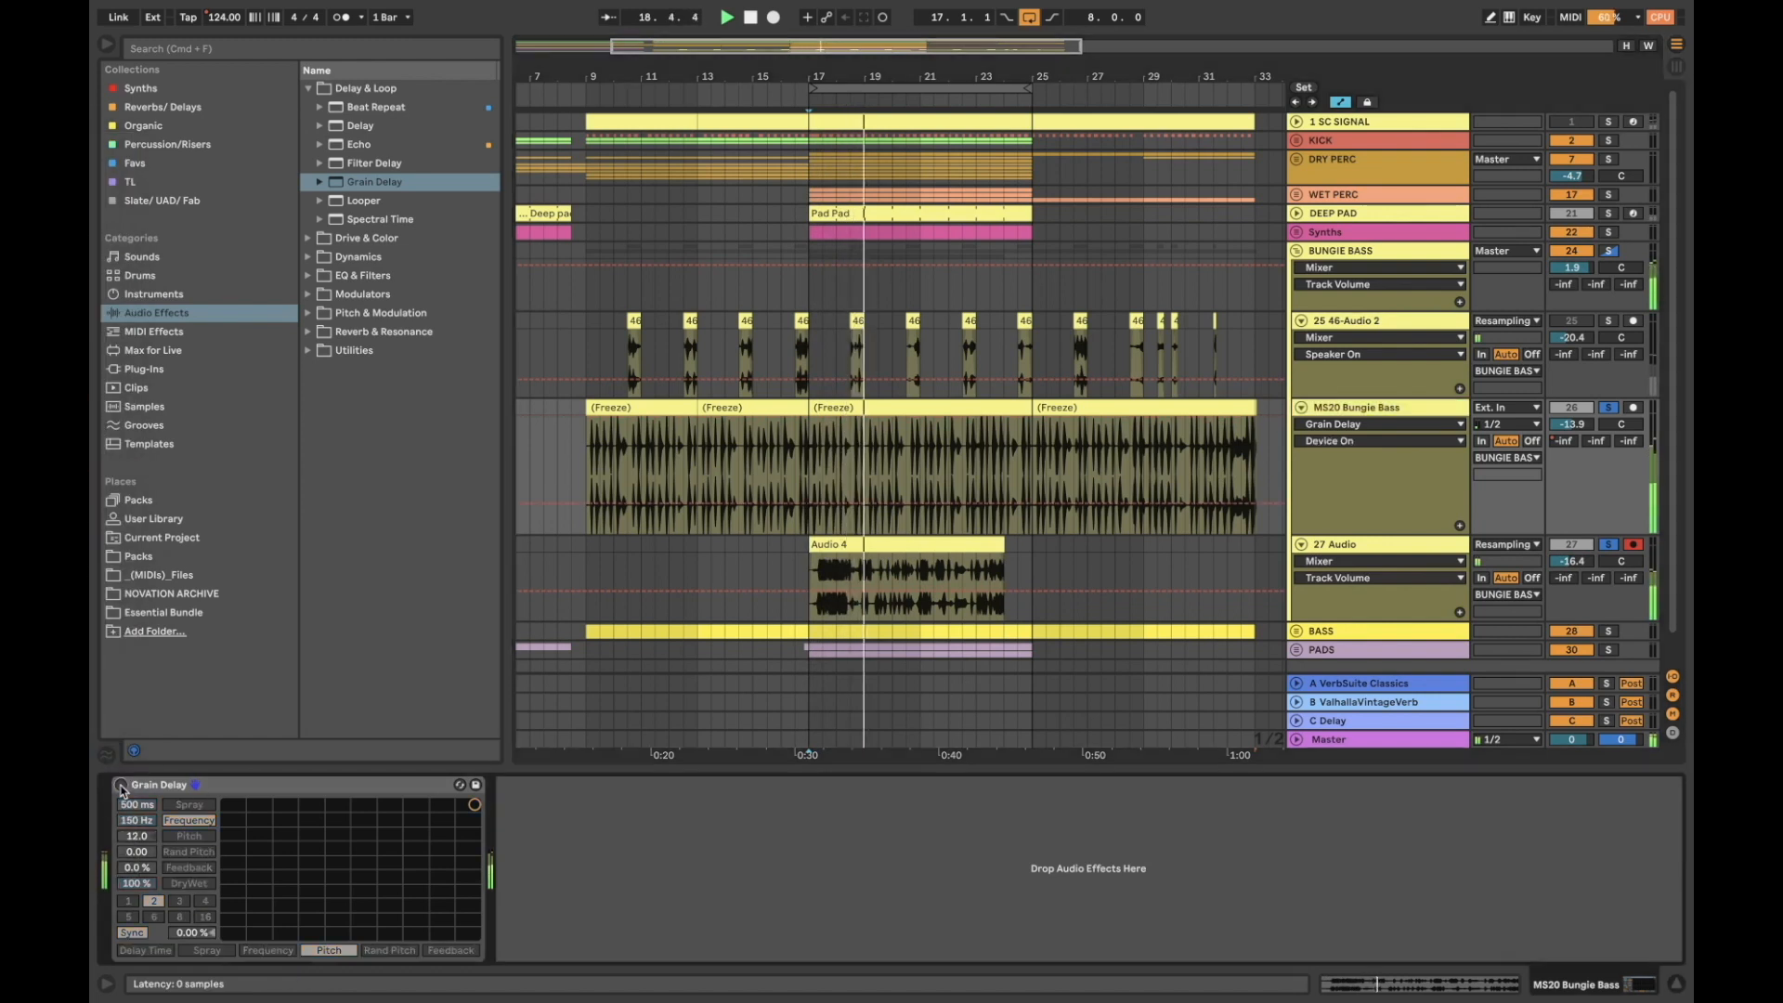
drag(1568, 561, 1568, 591)
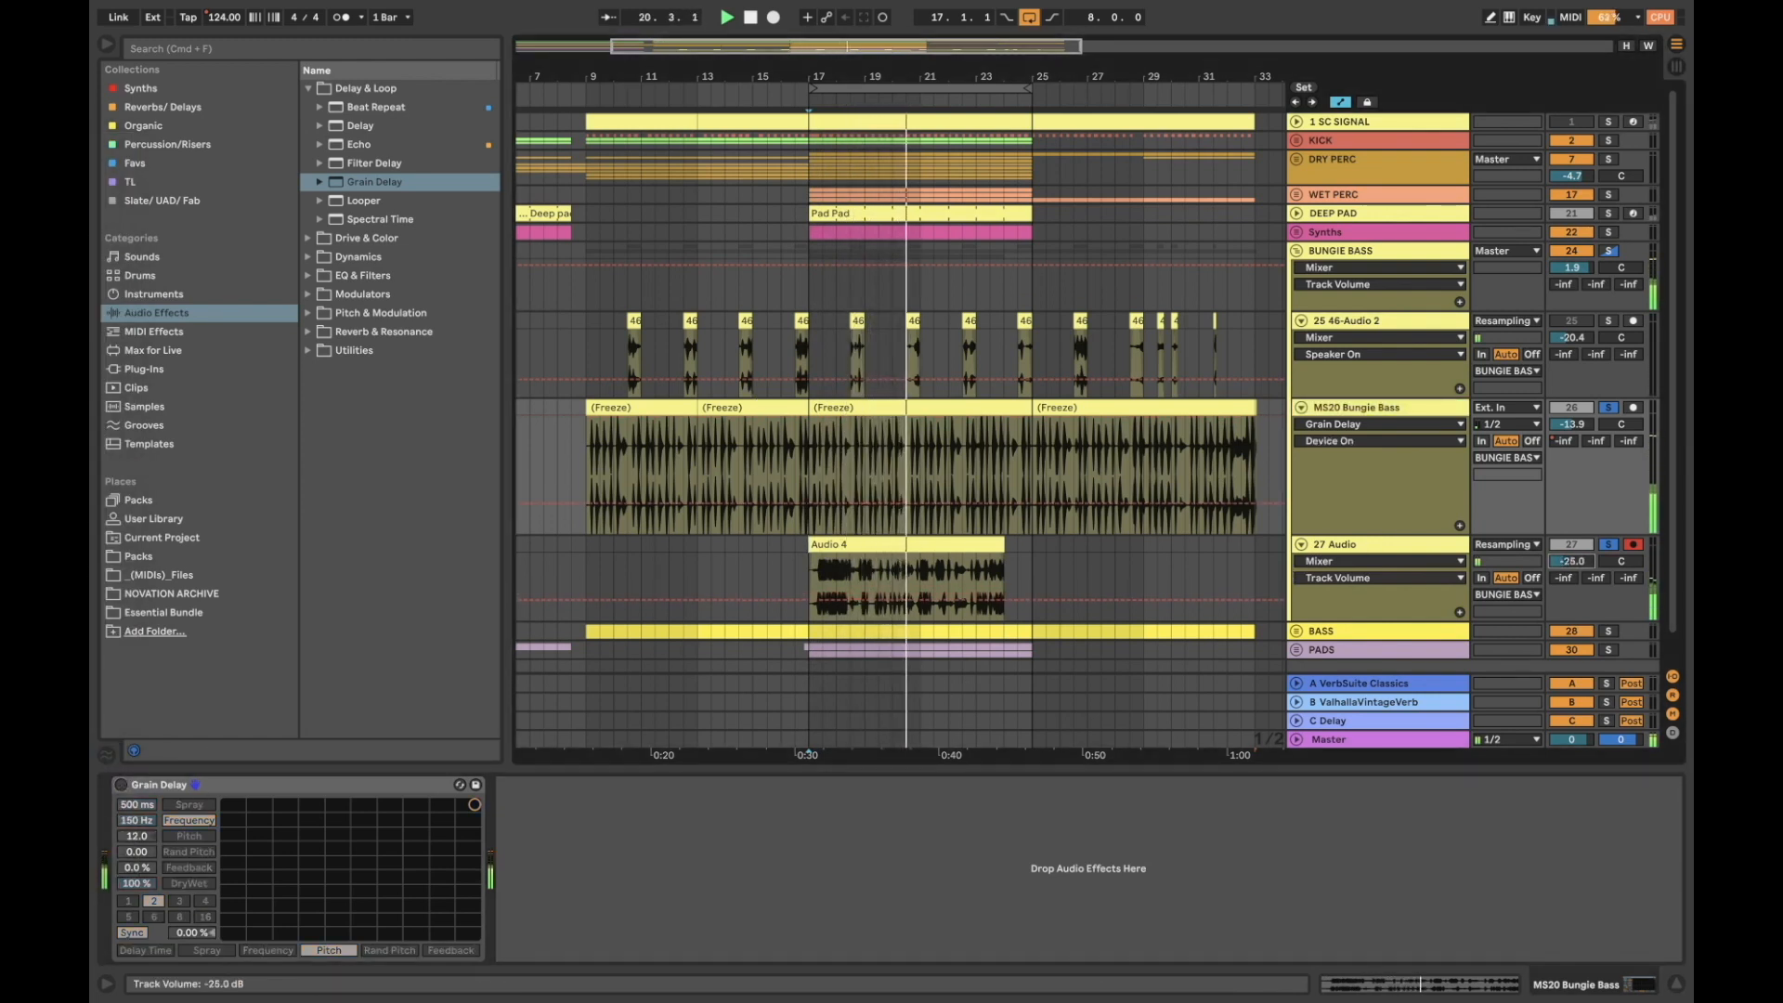
Hide the automation and cut the 27 Audio recording down to four short separate pieces between bars 18 and 23
key(a)
click(835, 580)
drag(813, 561, 1009, 555)
key(Delete)
key(Delete)
key(Delete)
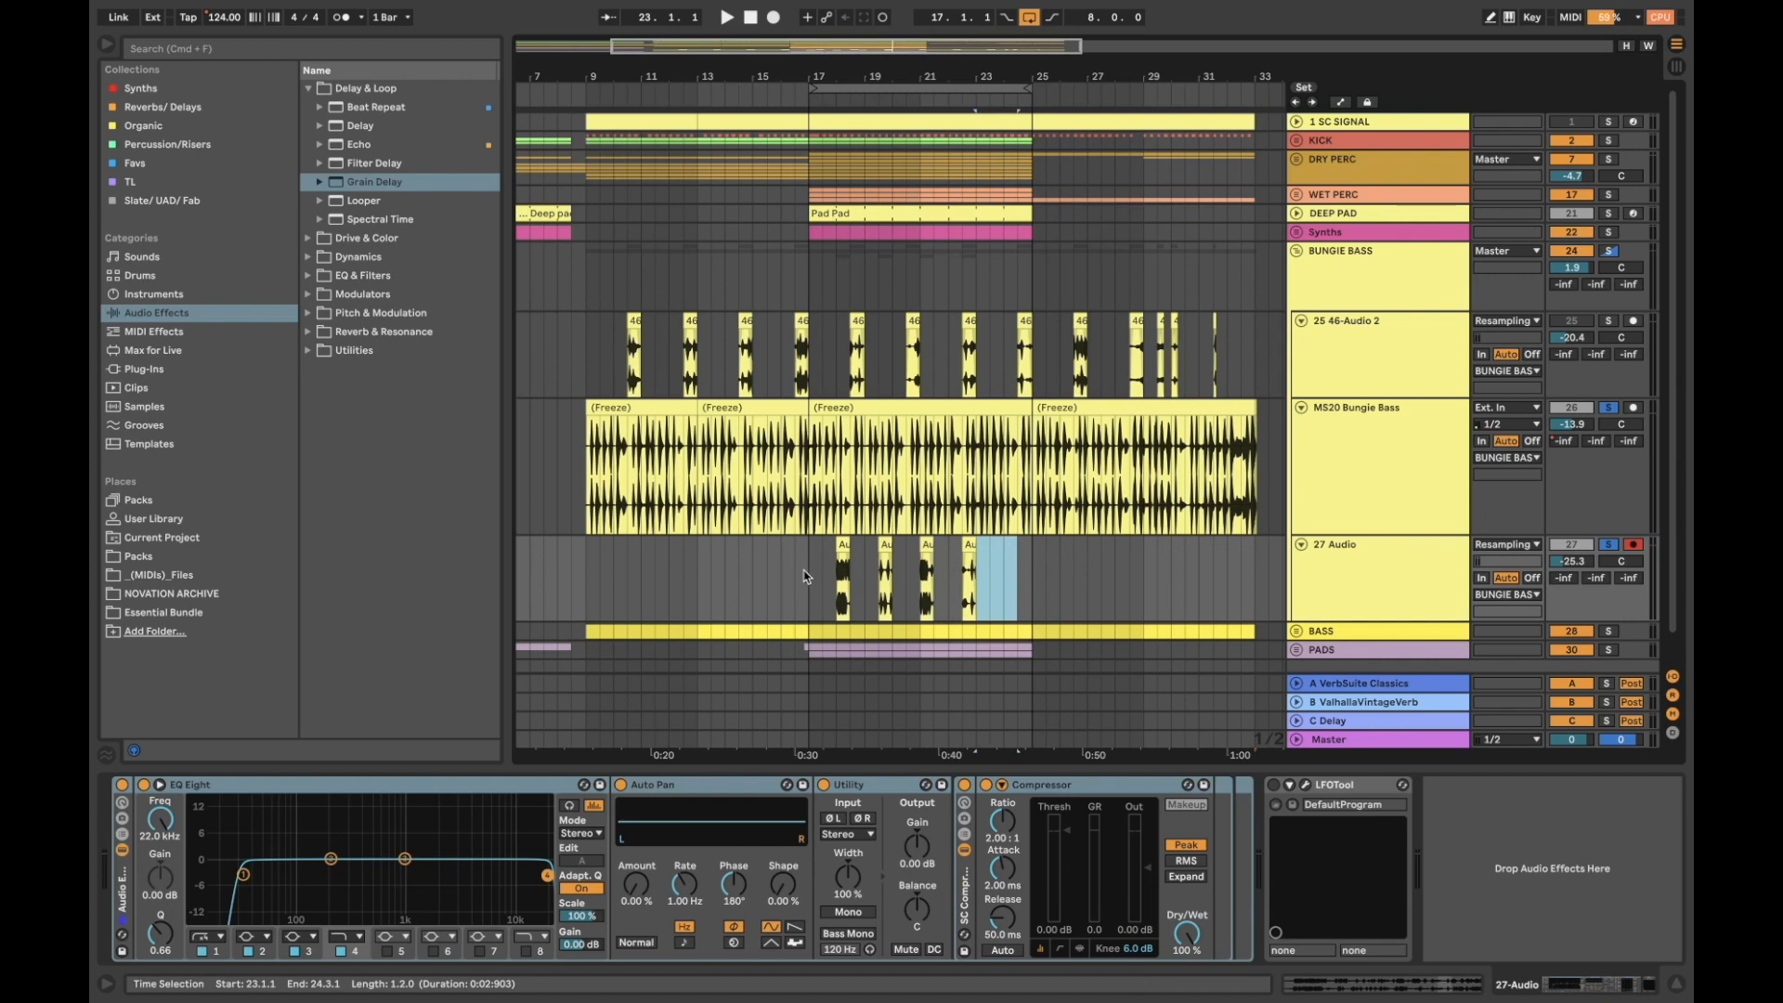
key(Delete)
Play the chopped pieces against MS20 Bungie Bass from bar 17 and lower the 27 Audio volume to -37.0 dB
click(805, 576)
key(space)
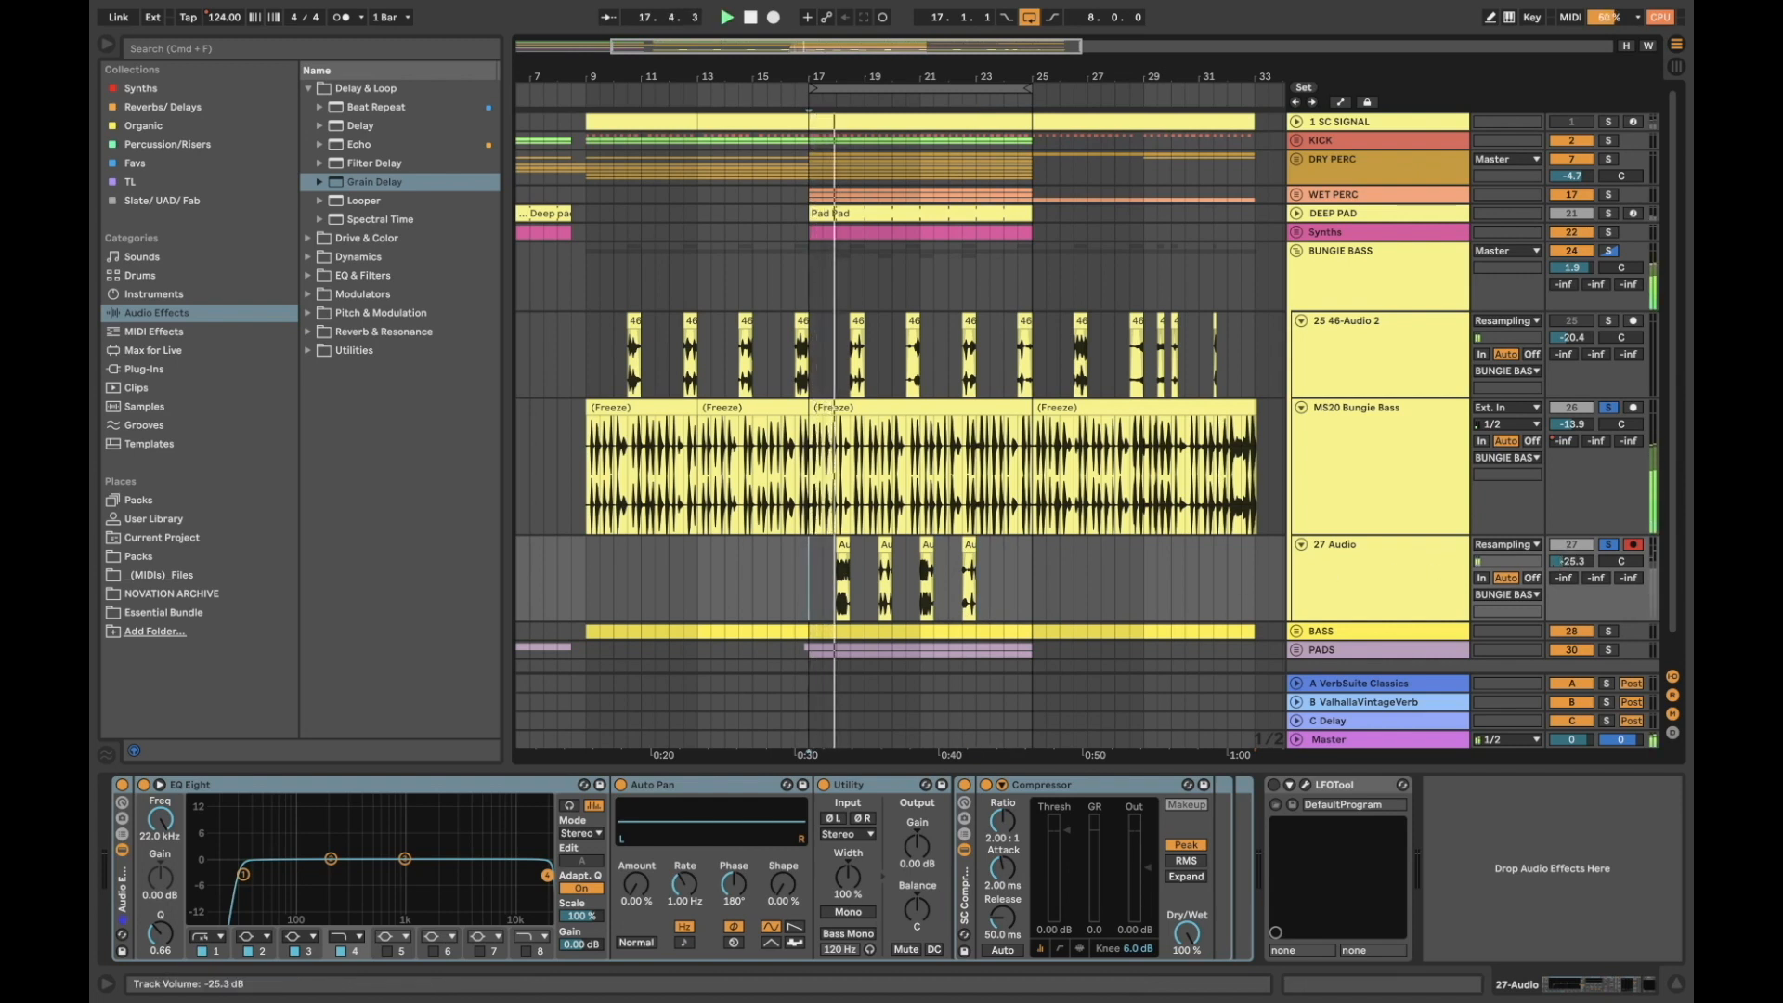
drag(1562, 566, 1562, 604)
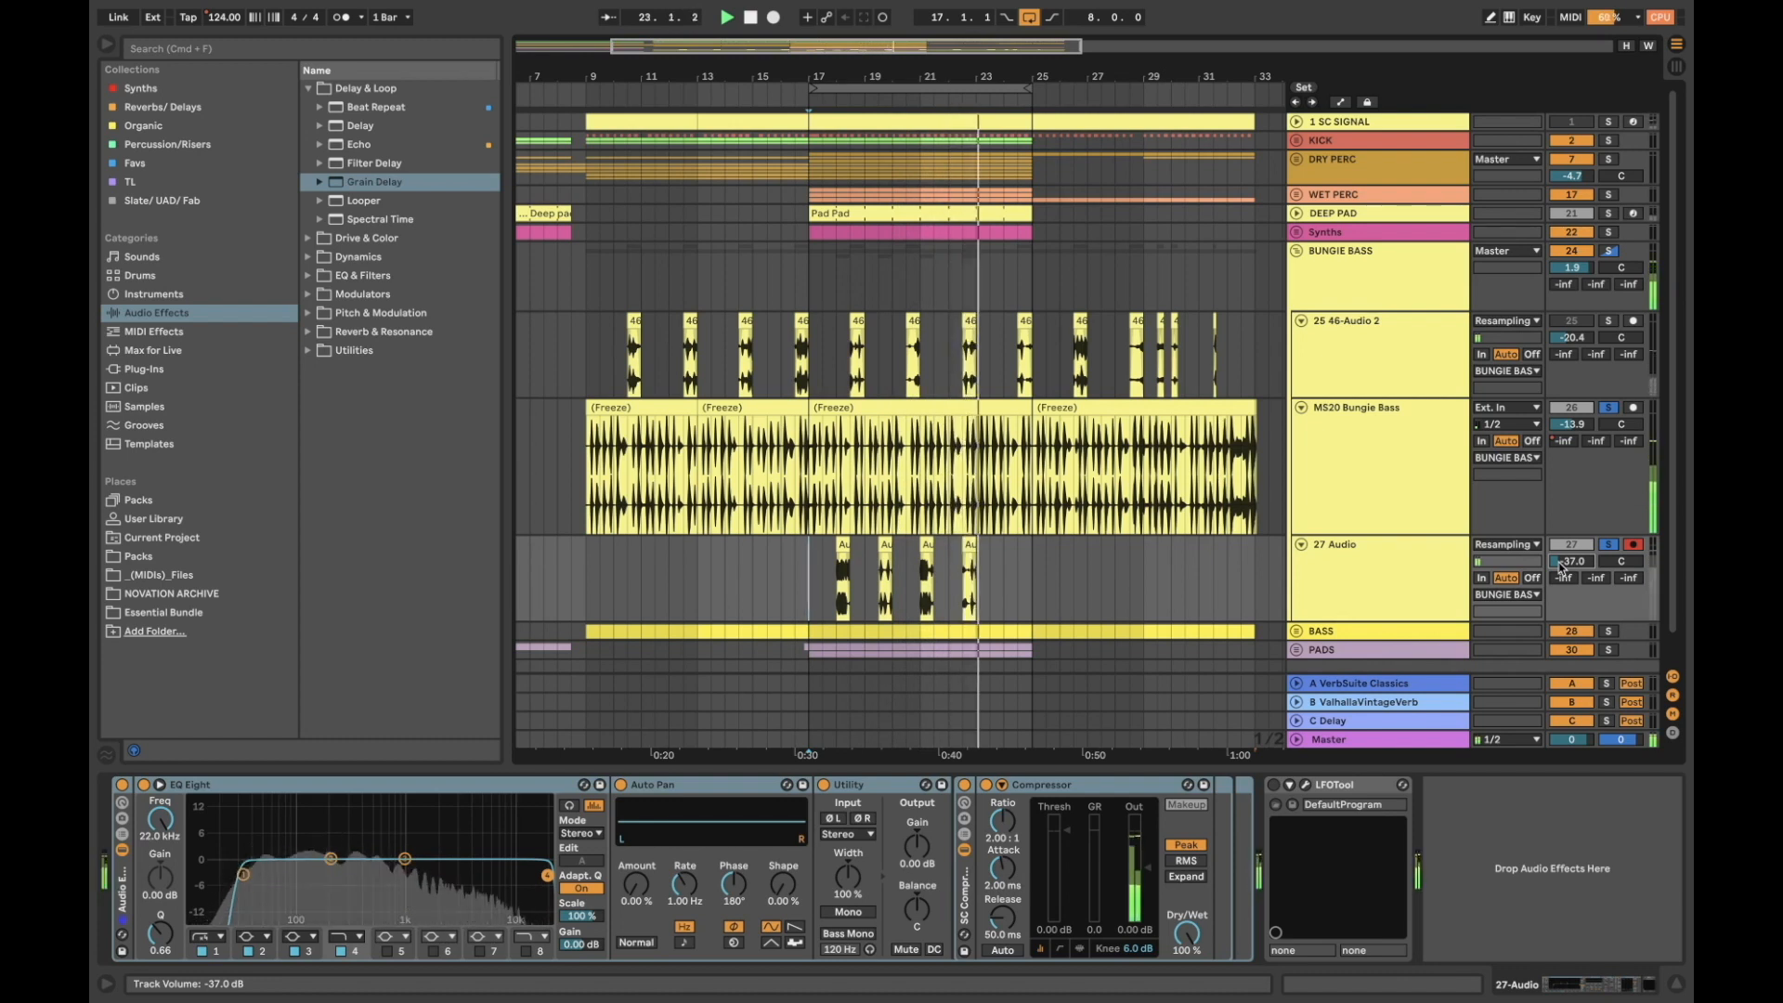
Delete the 27 Audio track and unsolo MS20 Bungie Bass
click(1364, 570)
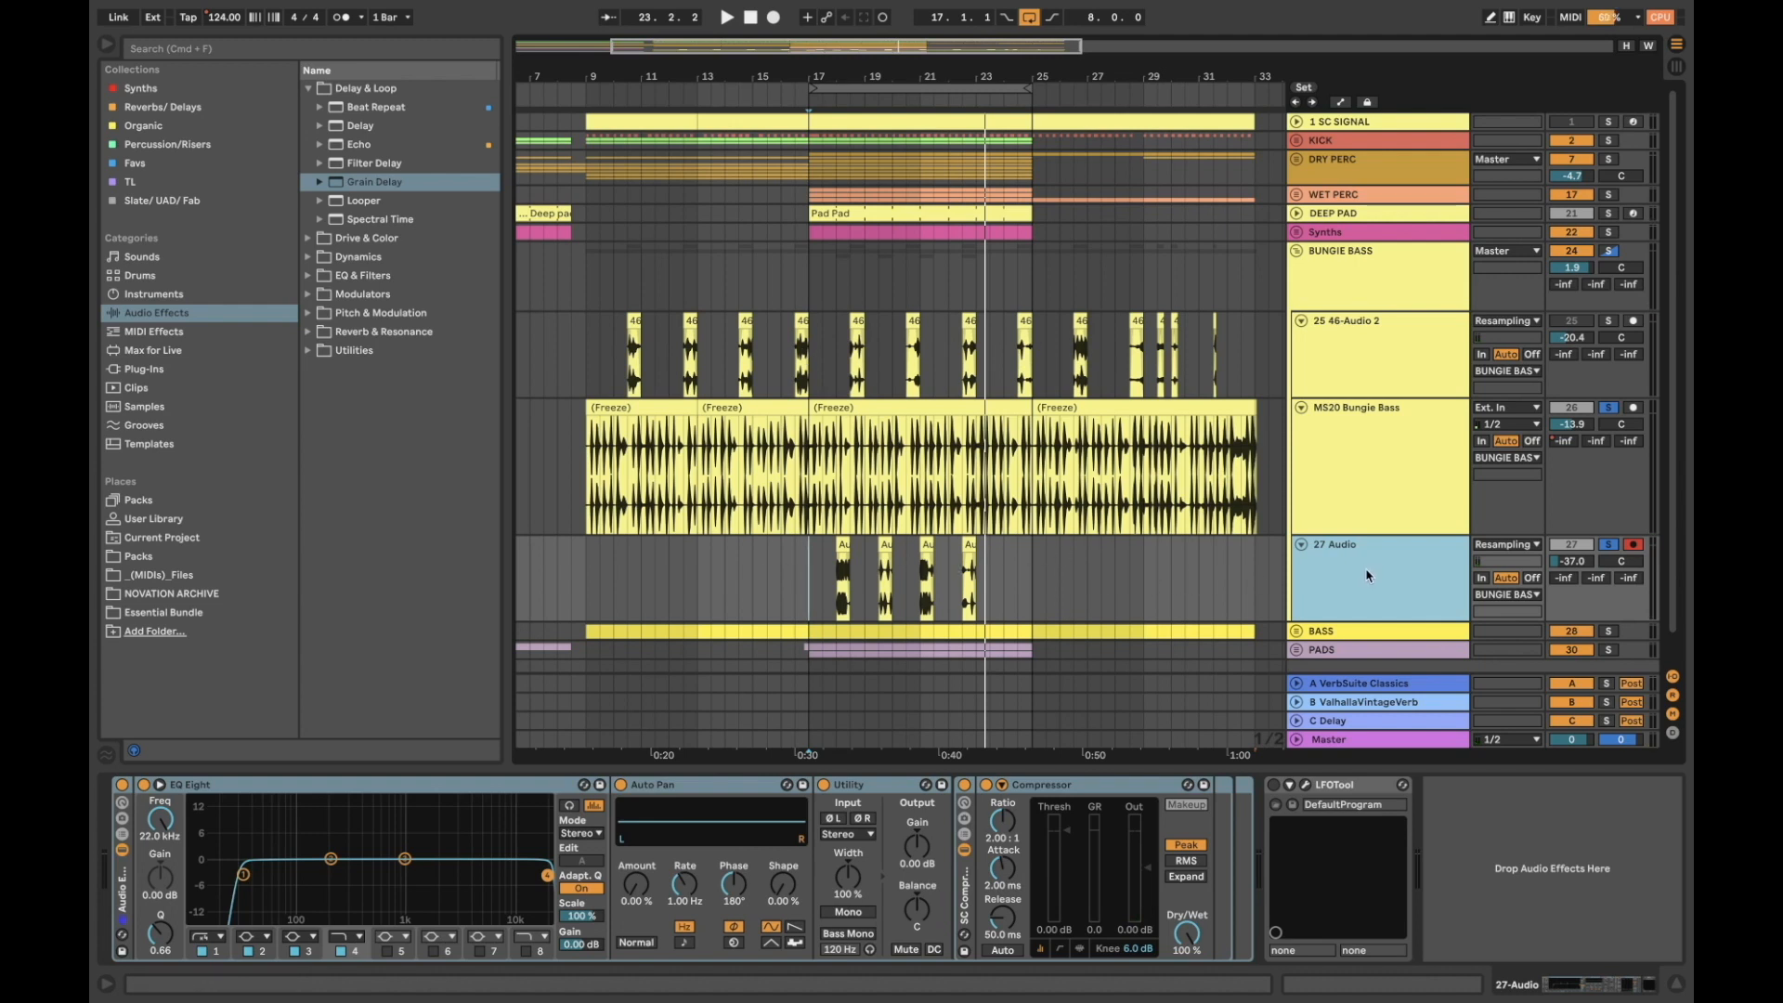
key(Delete)
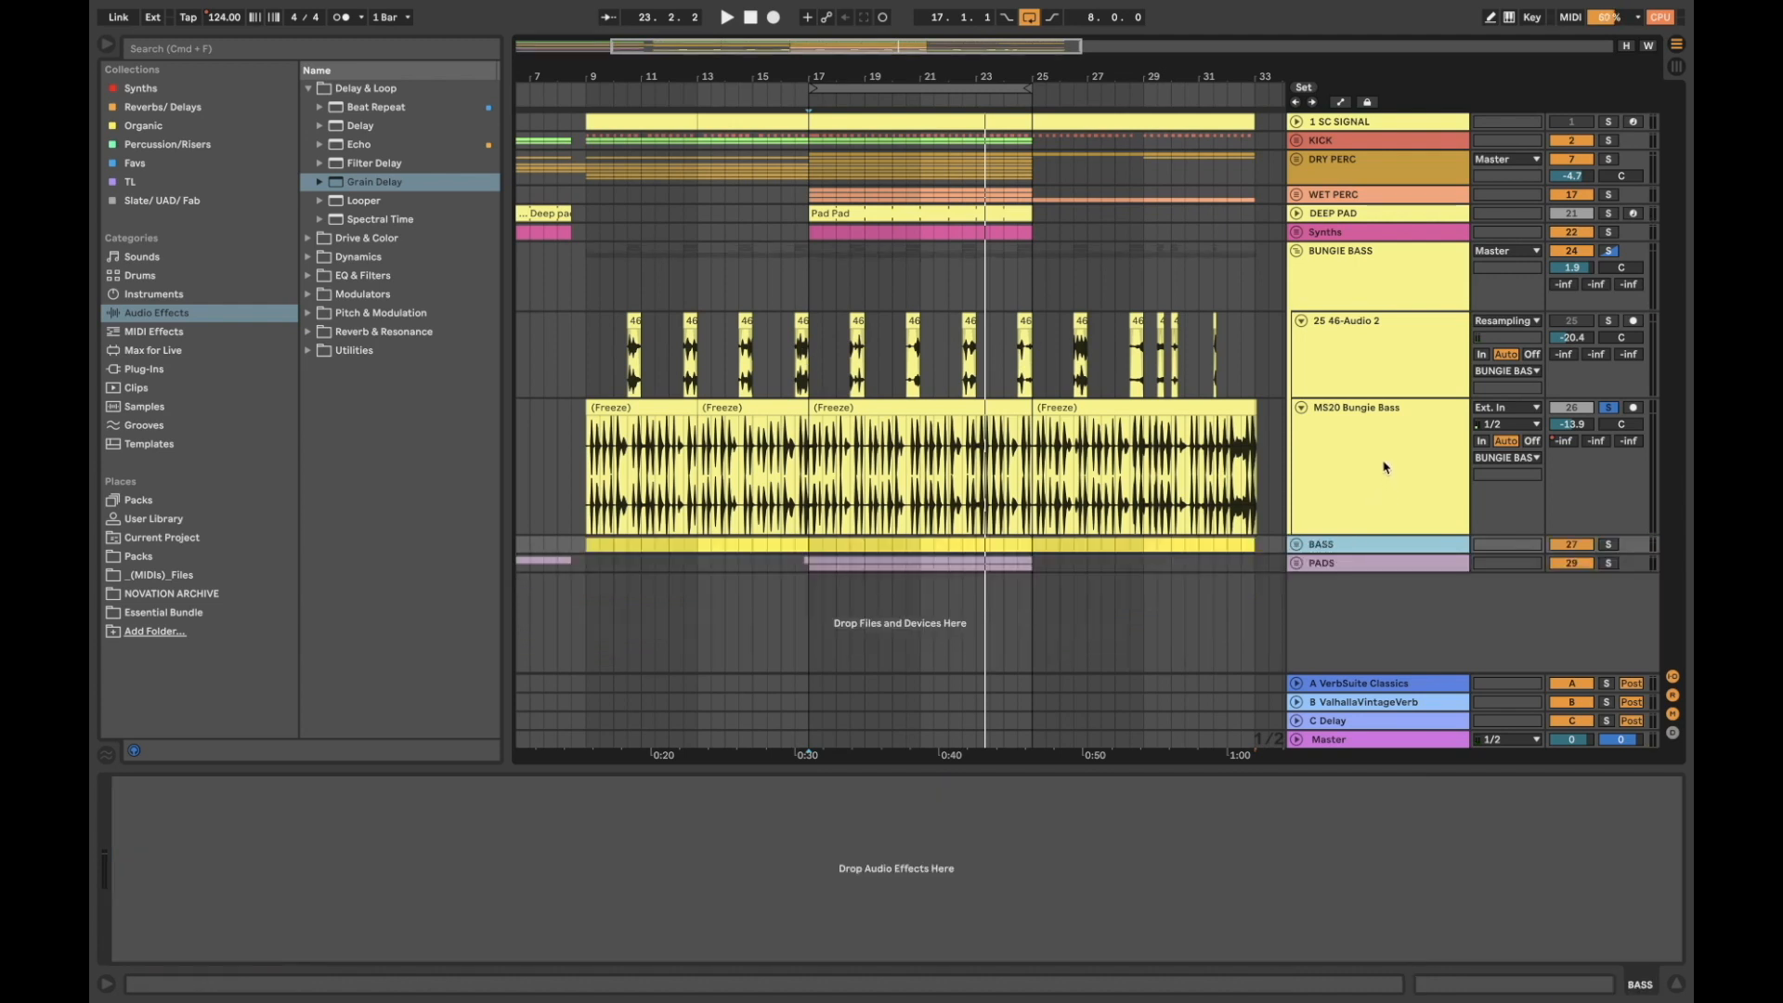
click(1384, 467)
click(1378, 355)
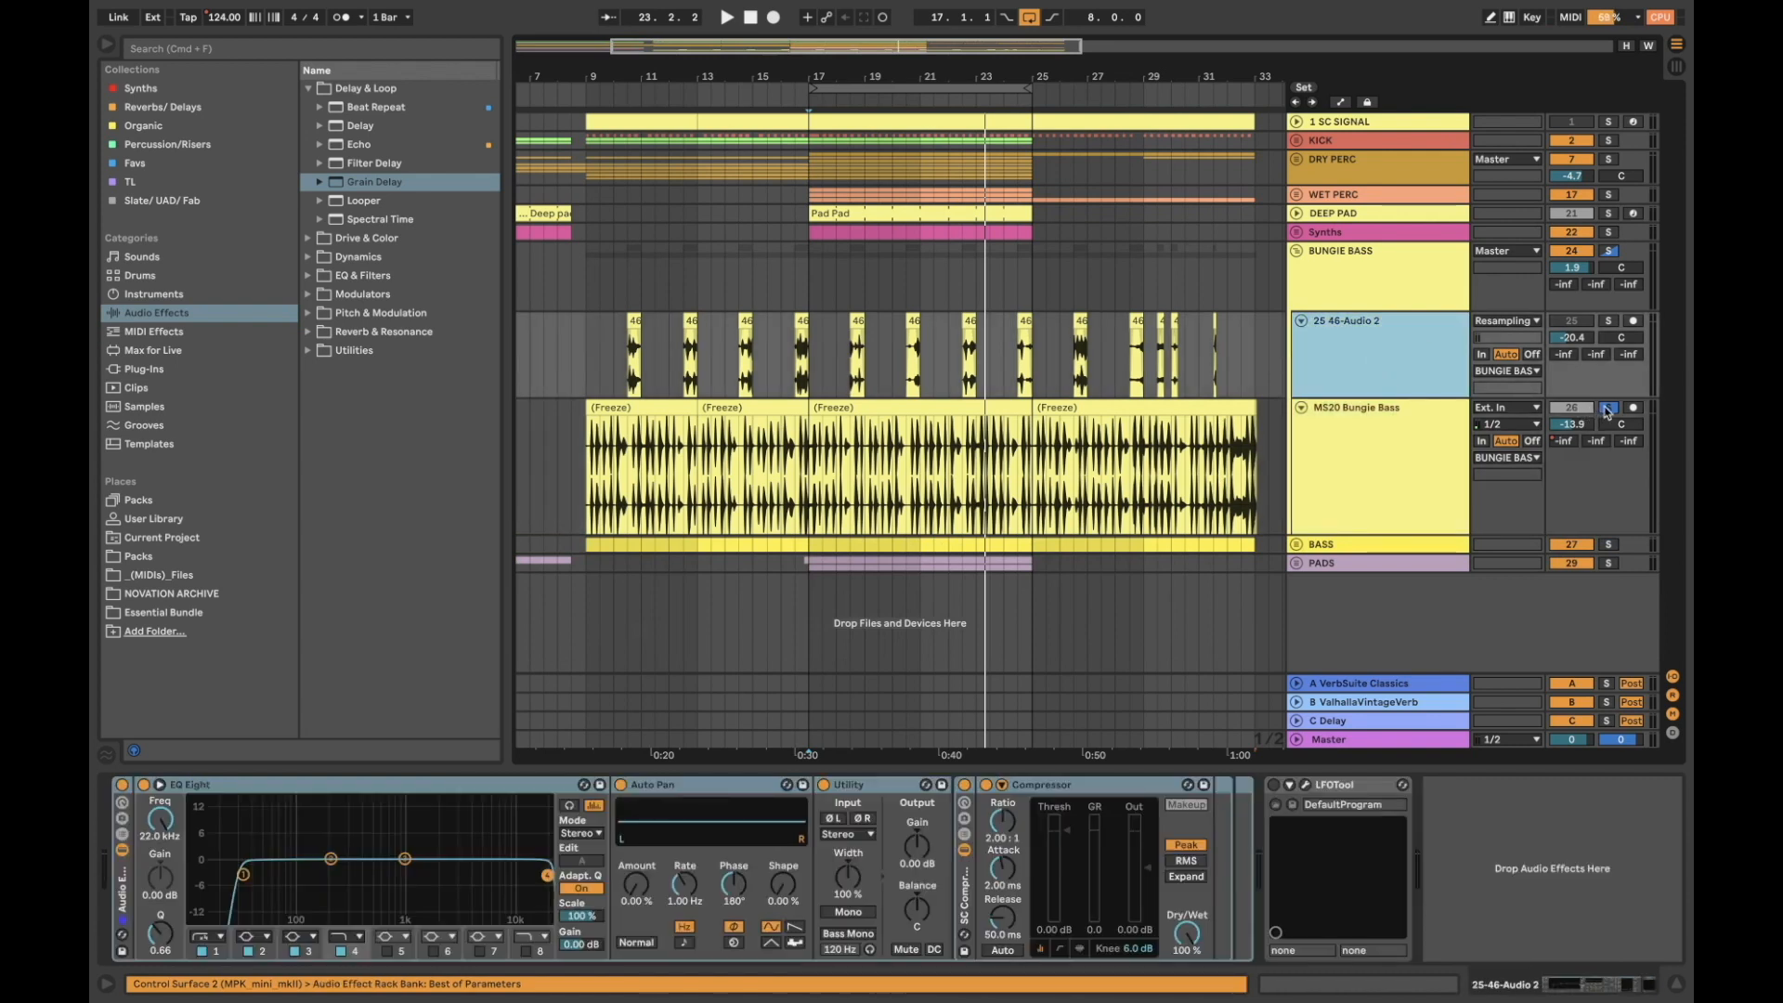
click(1409, 275)
click(1609, 409)
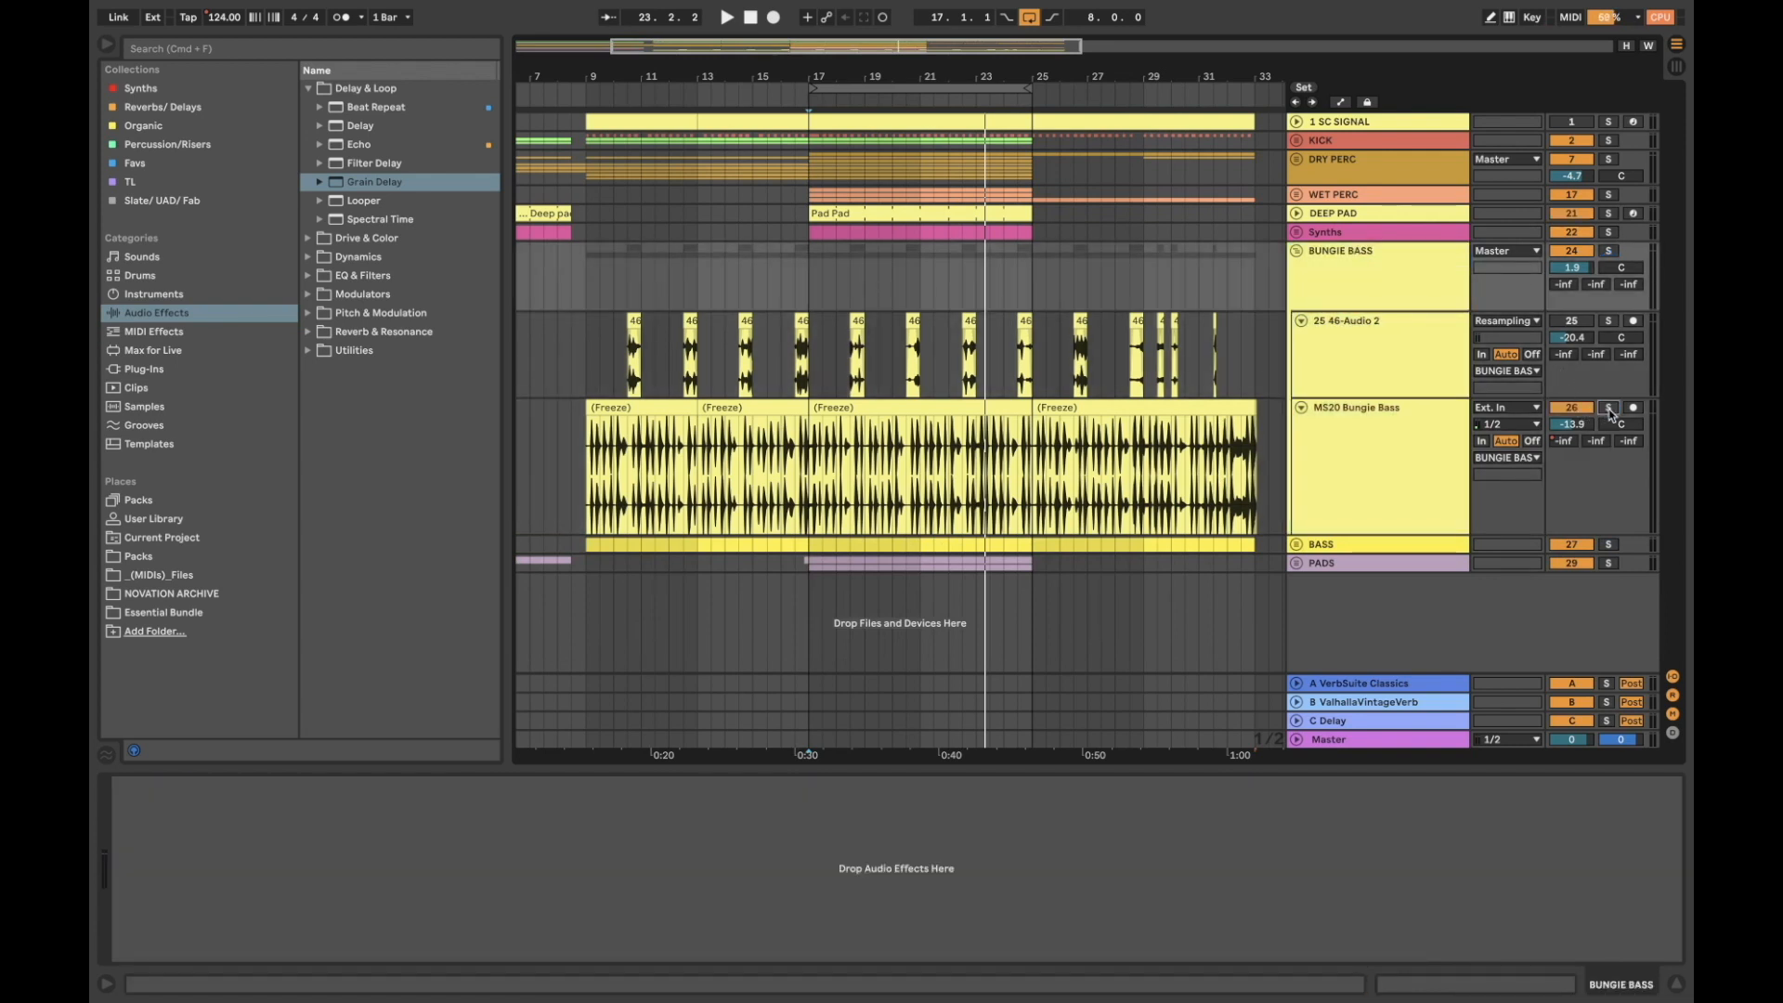
Fold the 46-Audio 2 and MS20 Bungie Bass tracks and collapse the Bungie Bass group
click(1302, 321)
click(1302, 340)
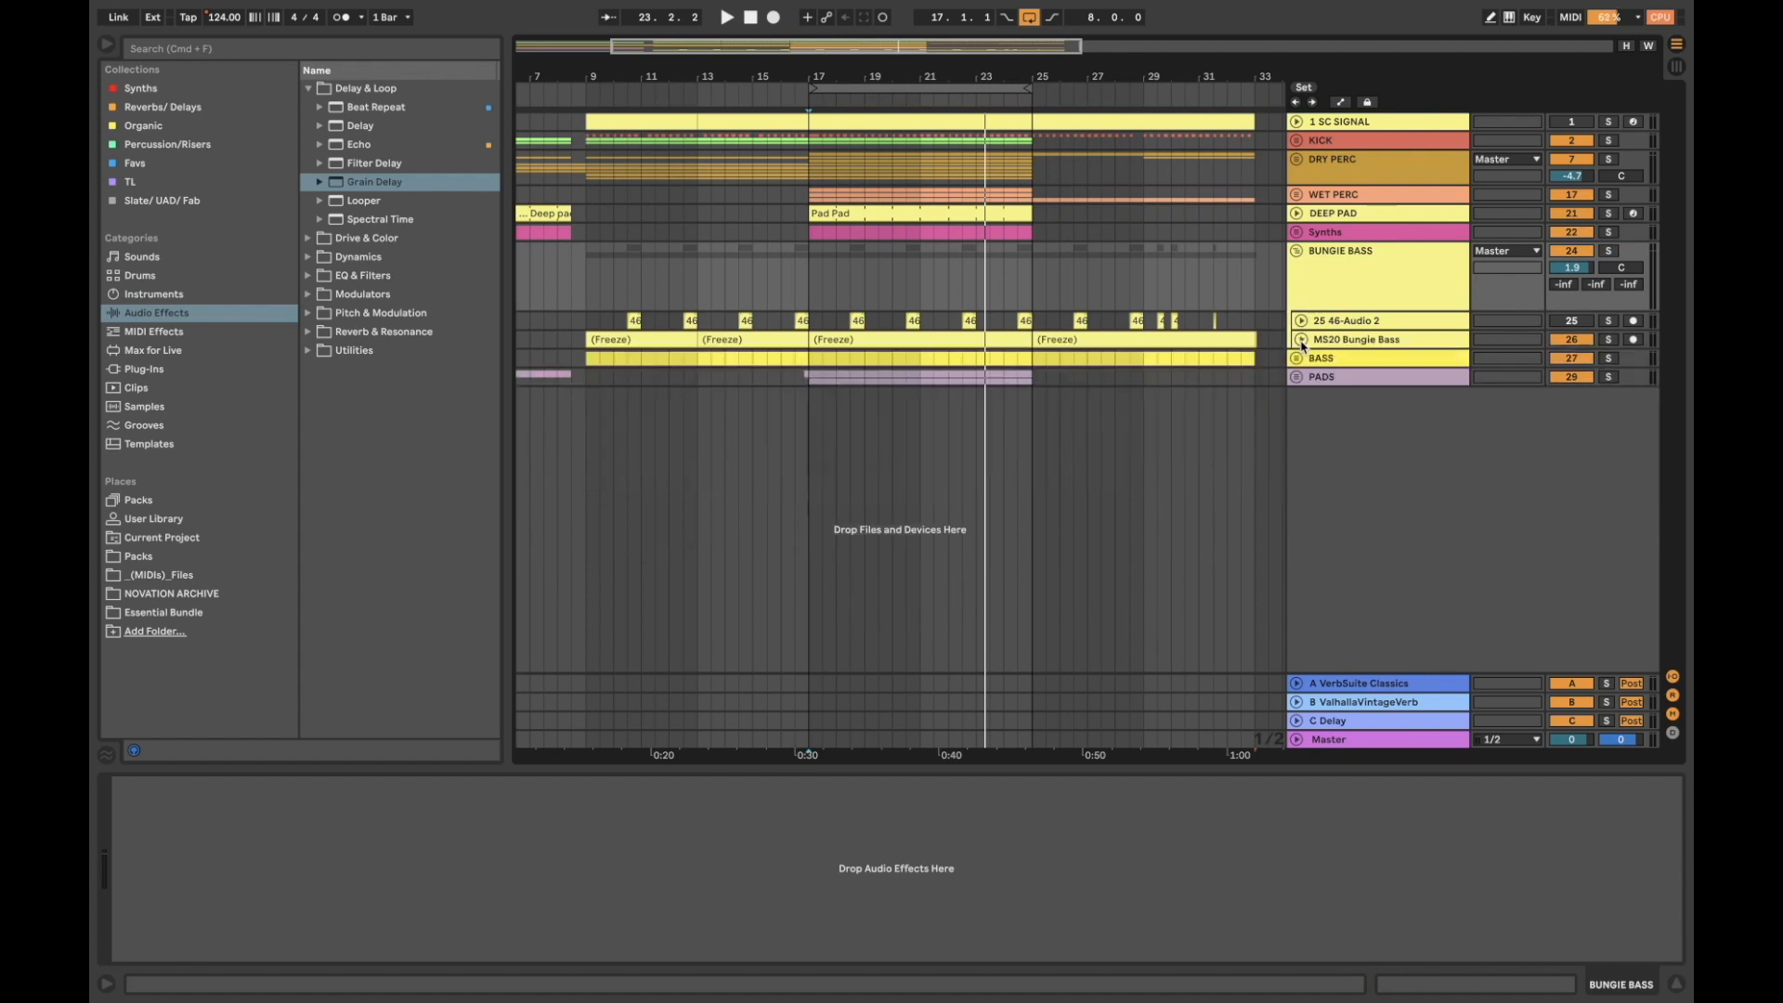
click(1298, 252)
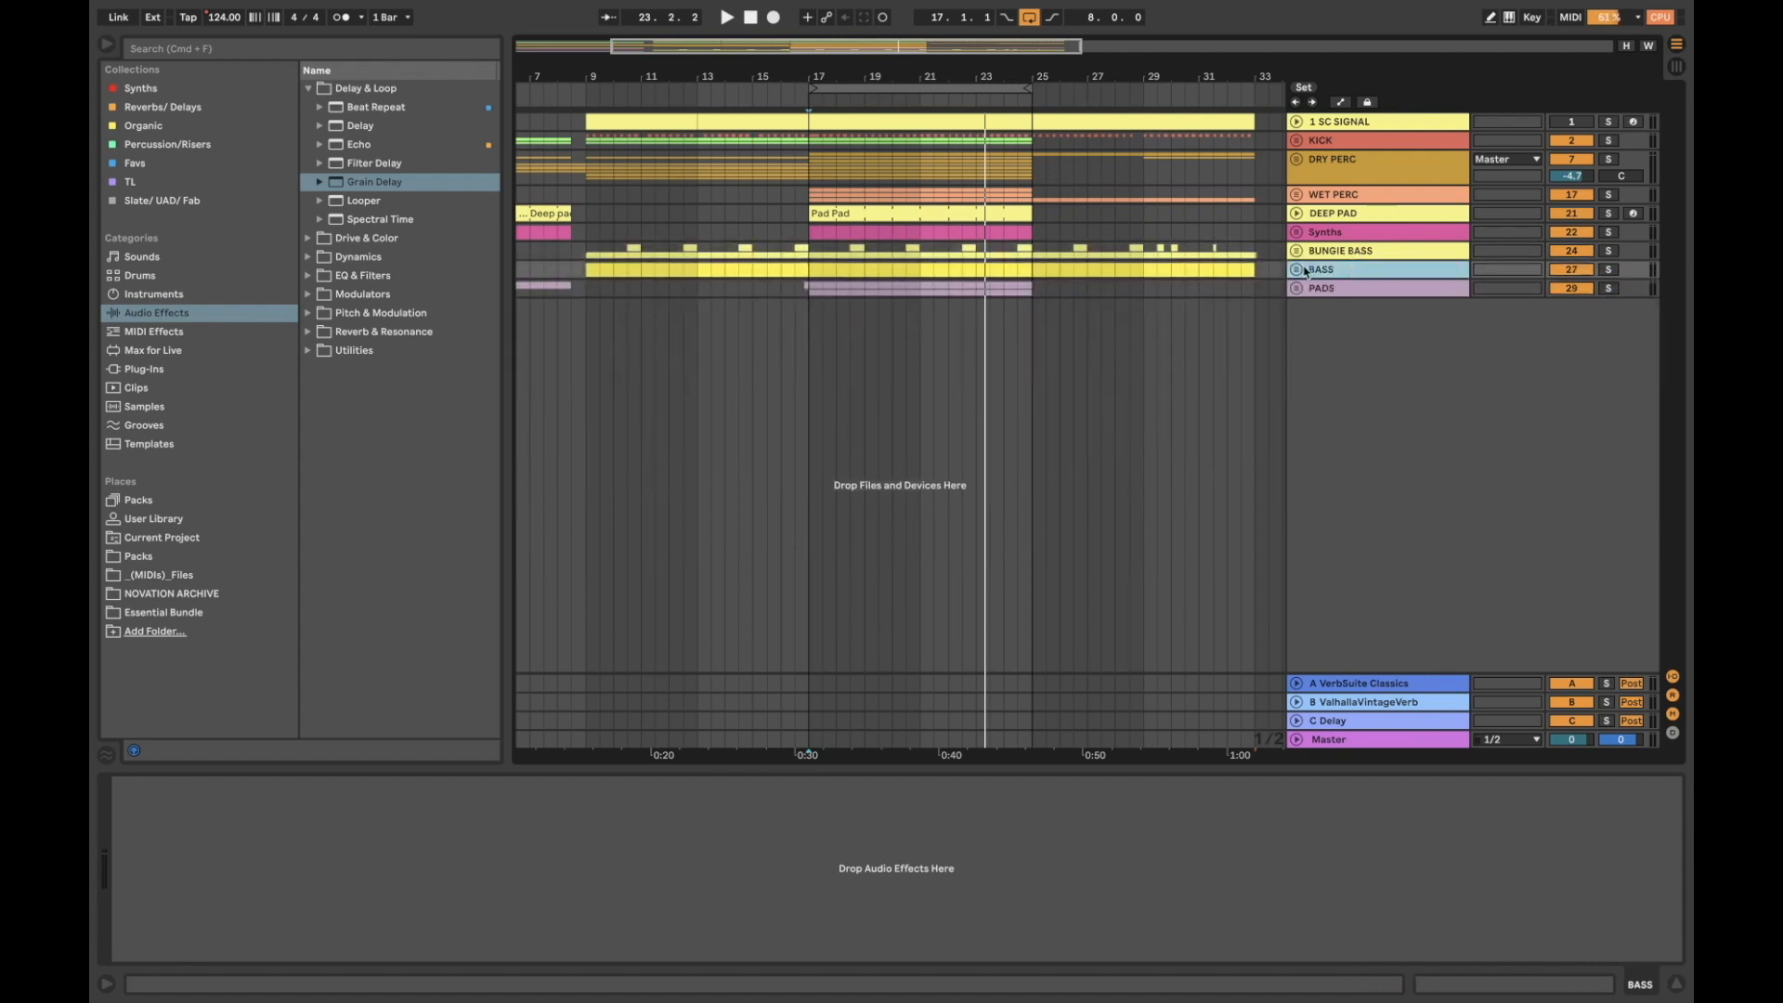
Expand the BASS group and unfold its BASS track to show the track's clips and device chain
click(1298, 270)
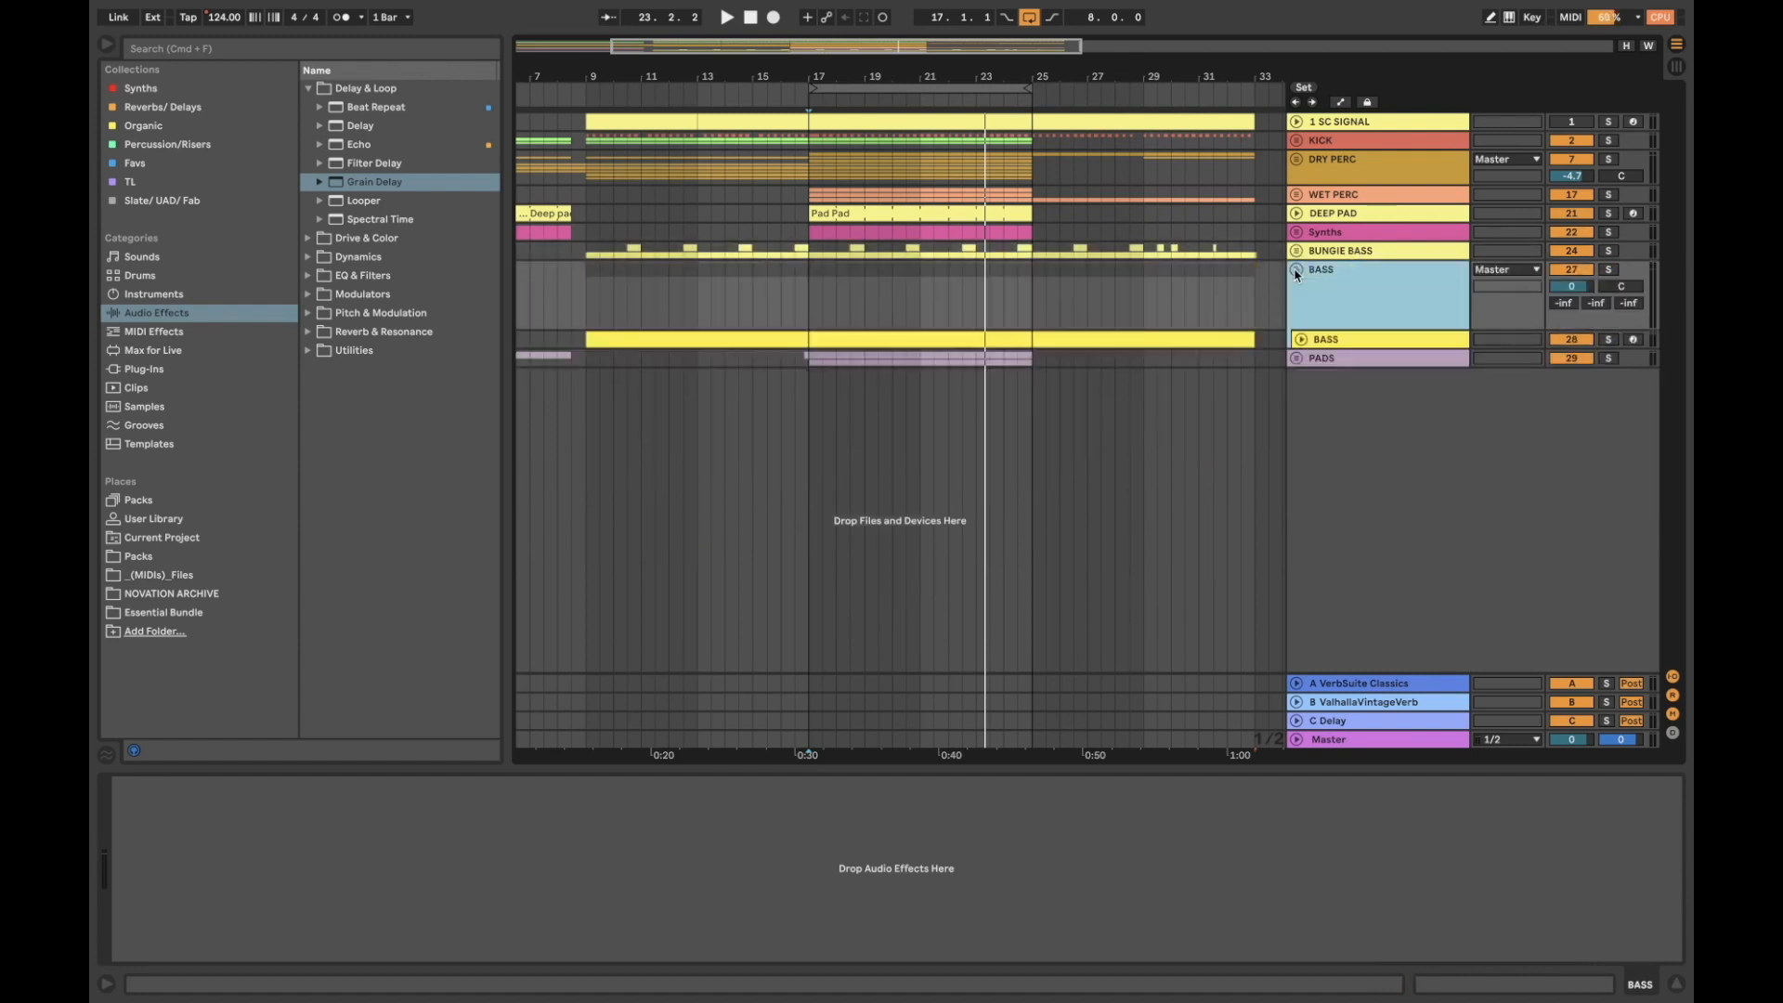
click(1384, 343)
click(1303, 340)
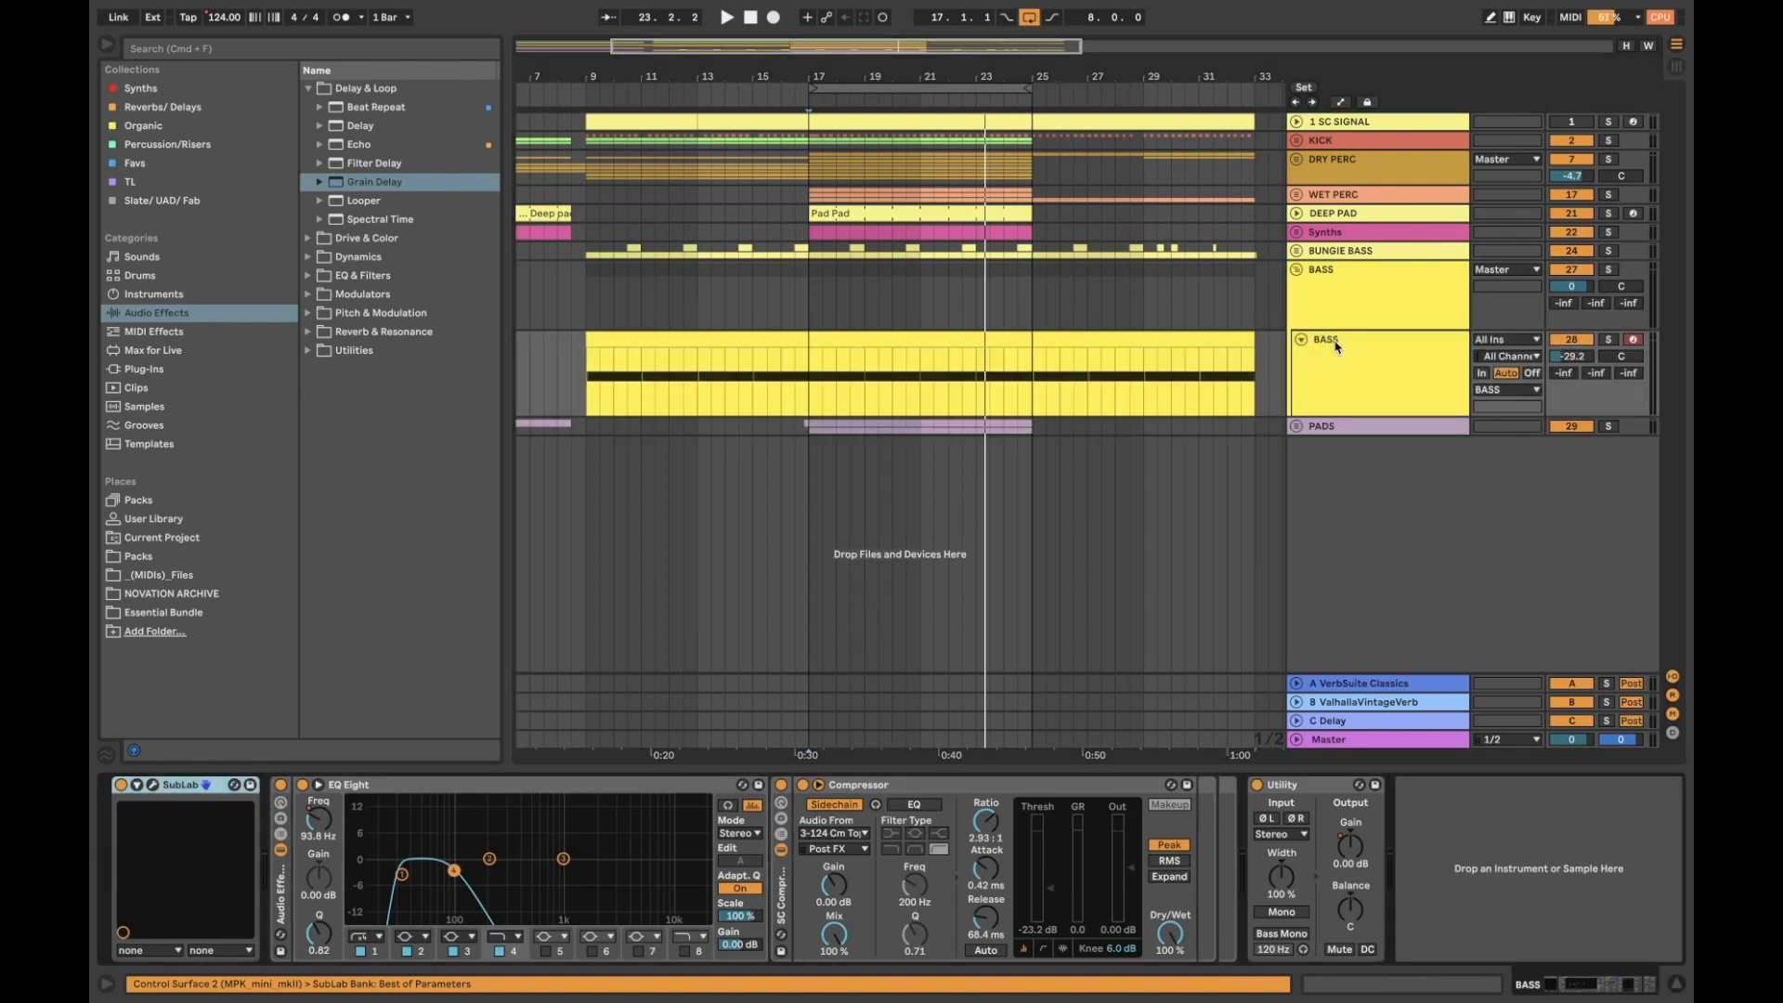
click(1268, 377)
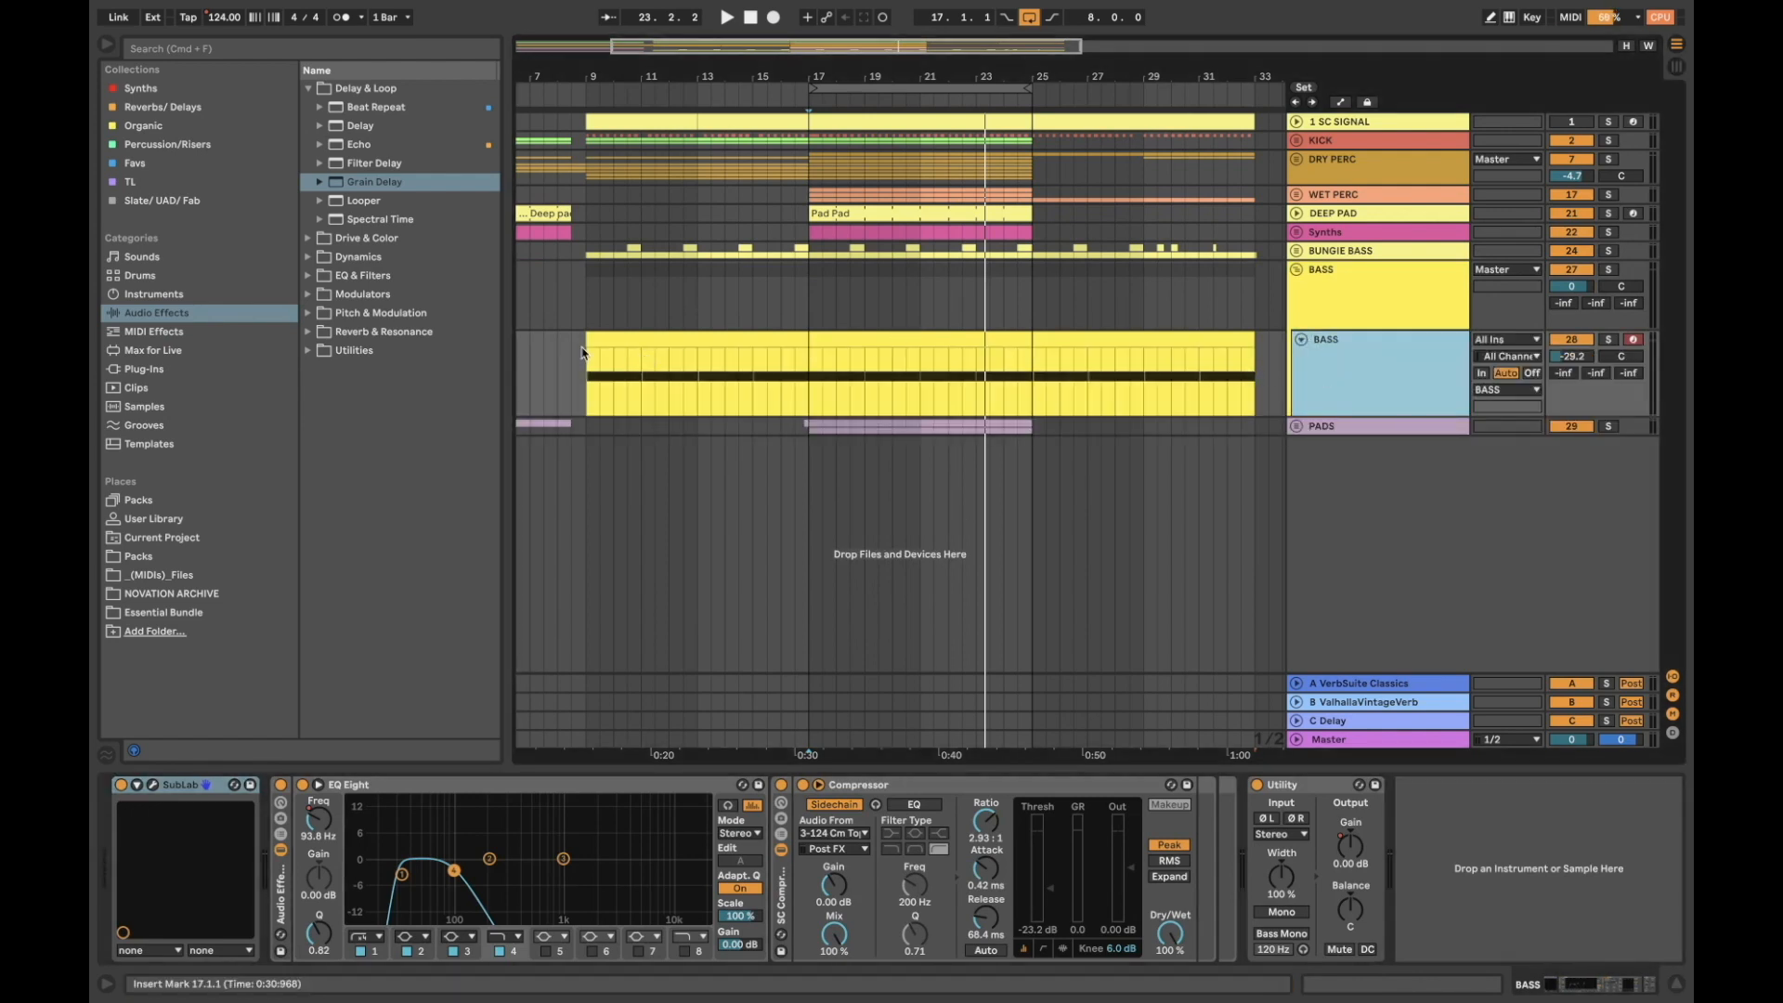
Open SubLab on the BASS track, solo the BASS group and play it from bar 9
click(609, 357)
click(154, 787)
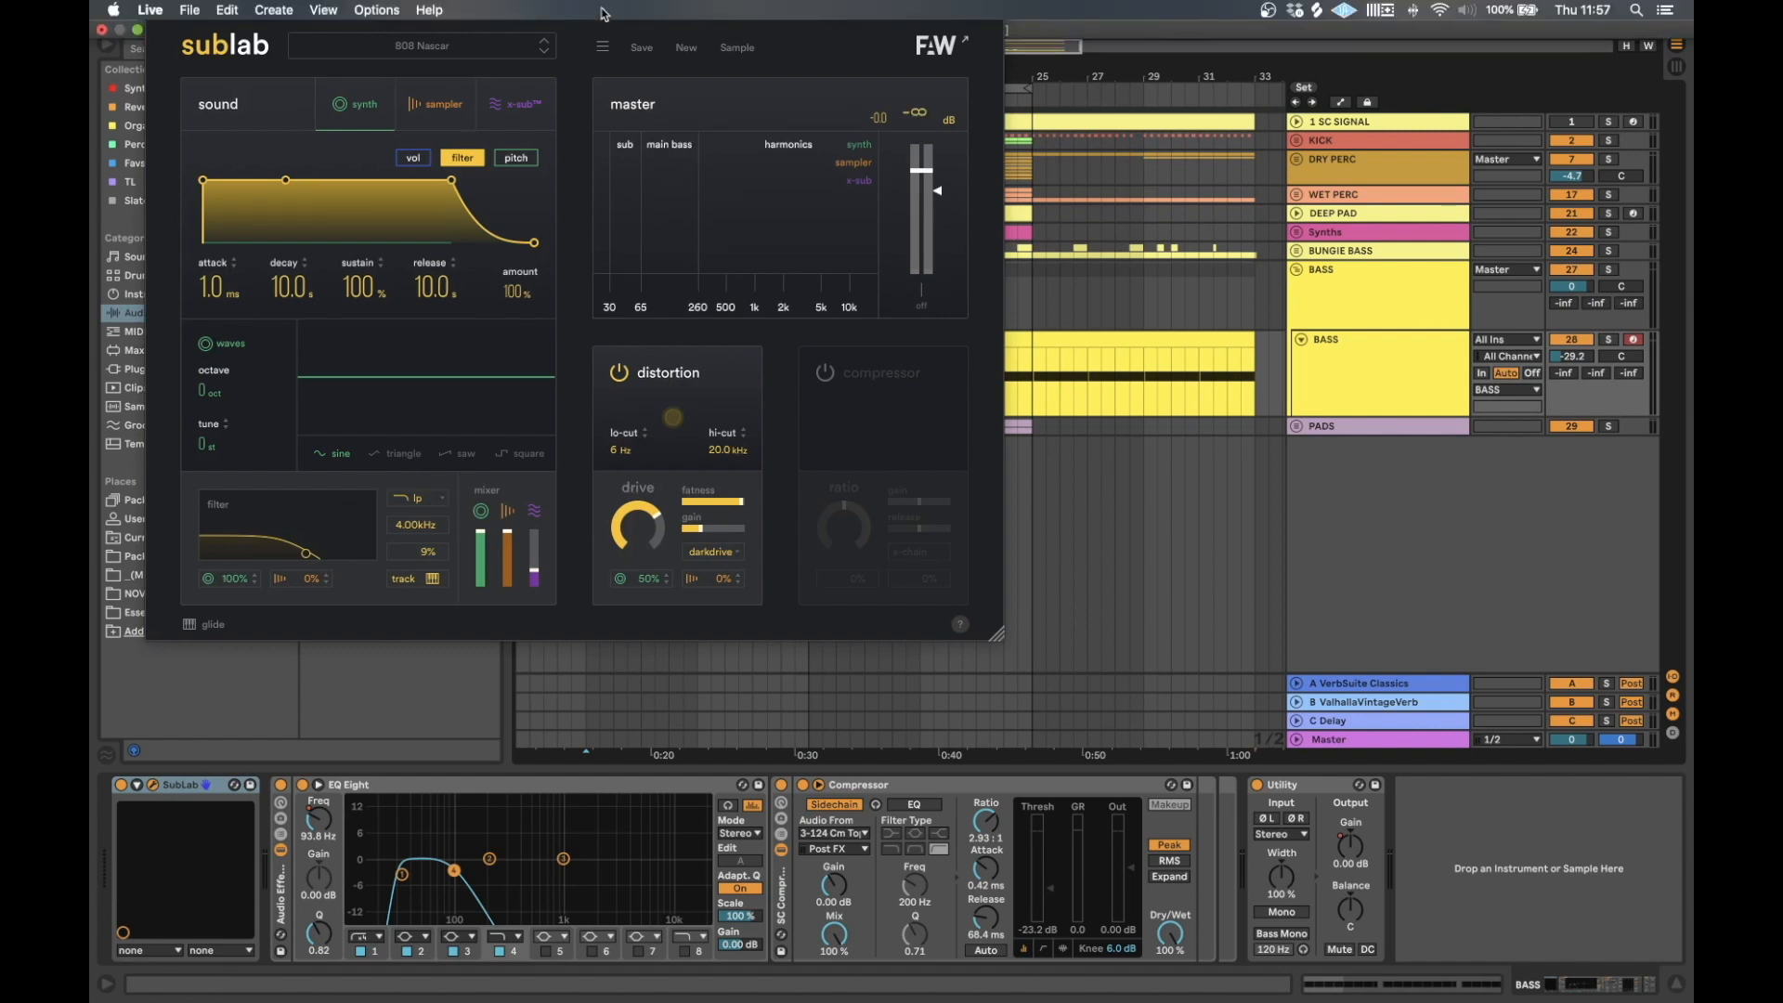
drag(586, 12, 970, 543)
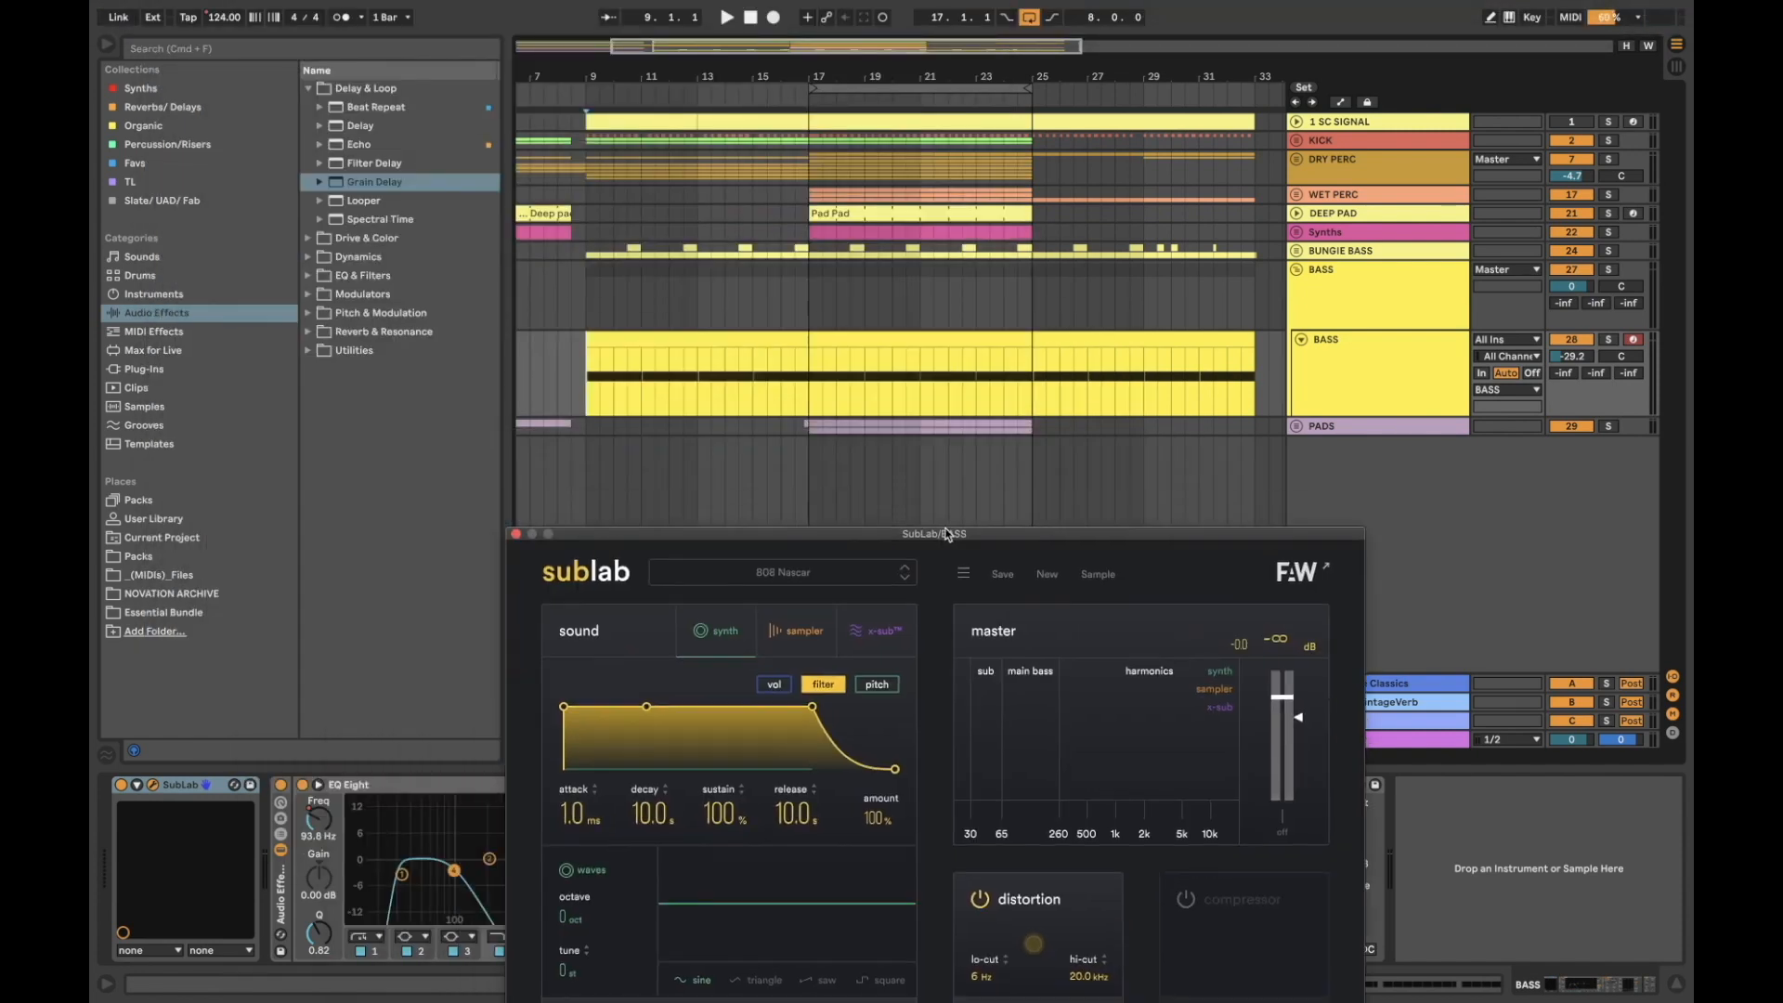
click(621, 335)
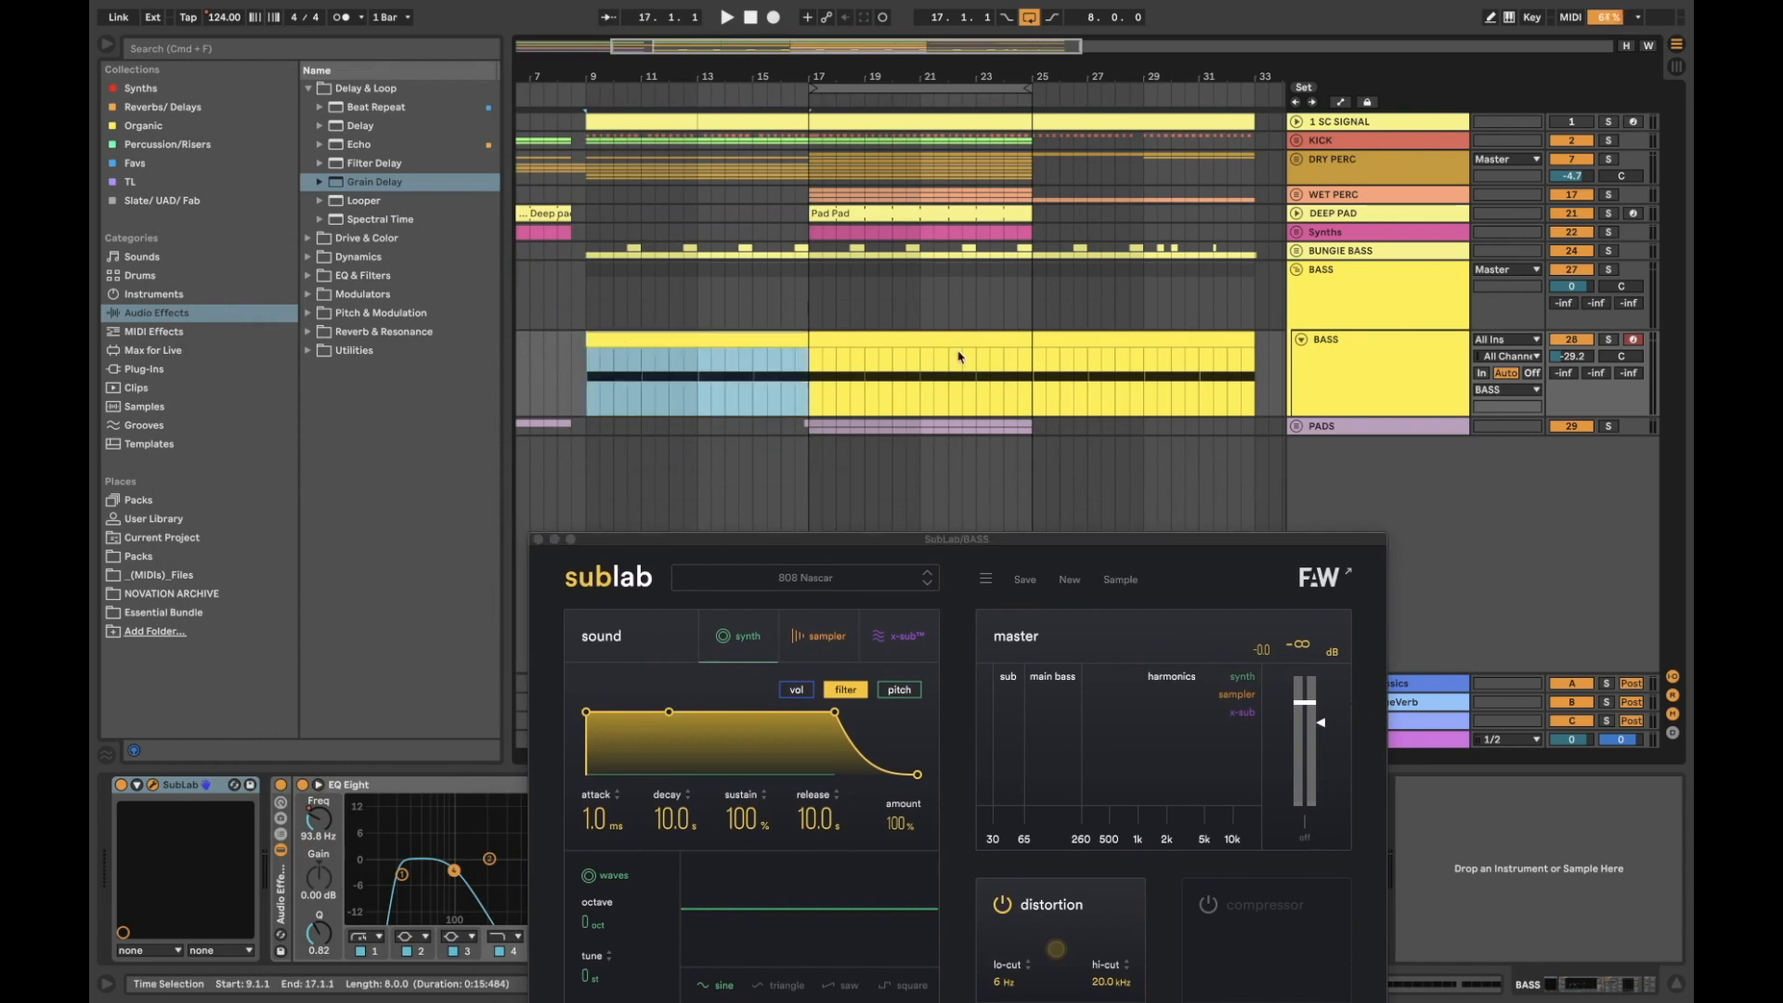
click(1608, 269)
key(space)
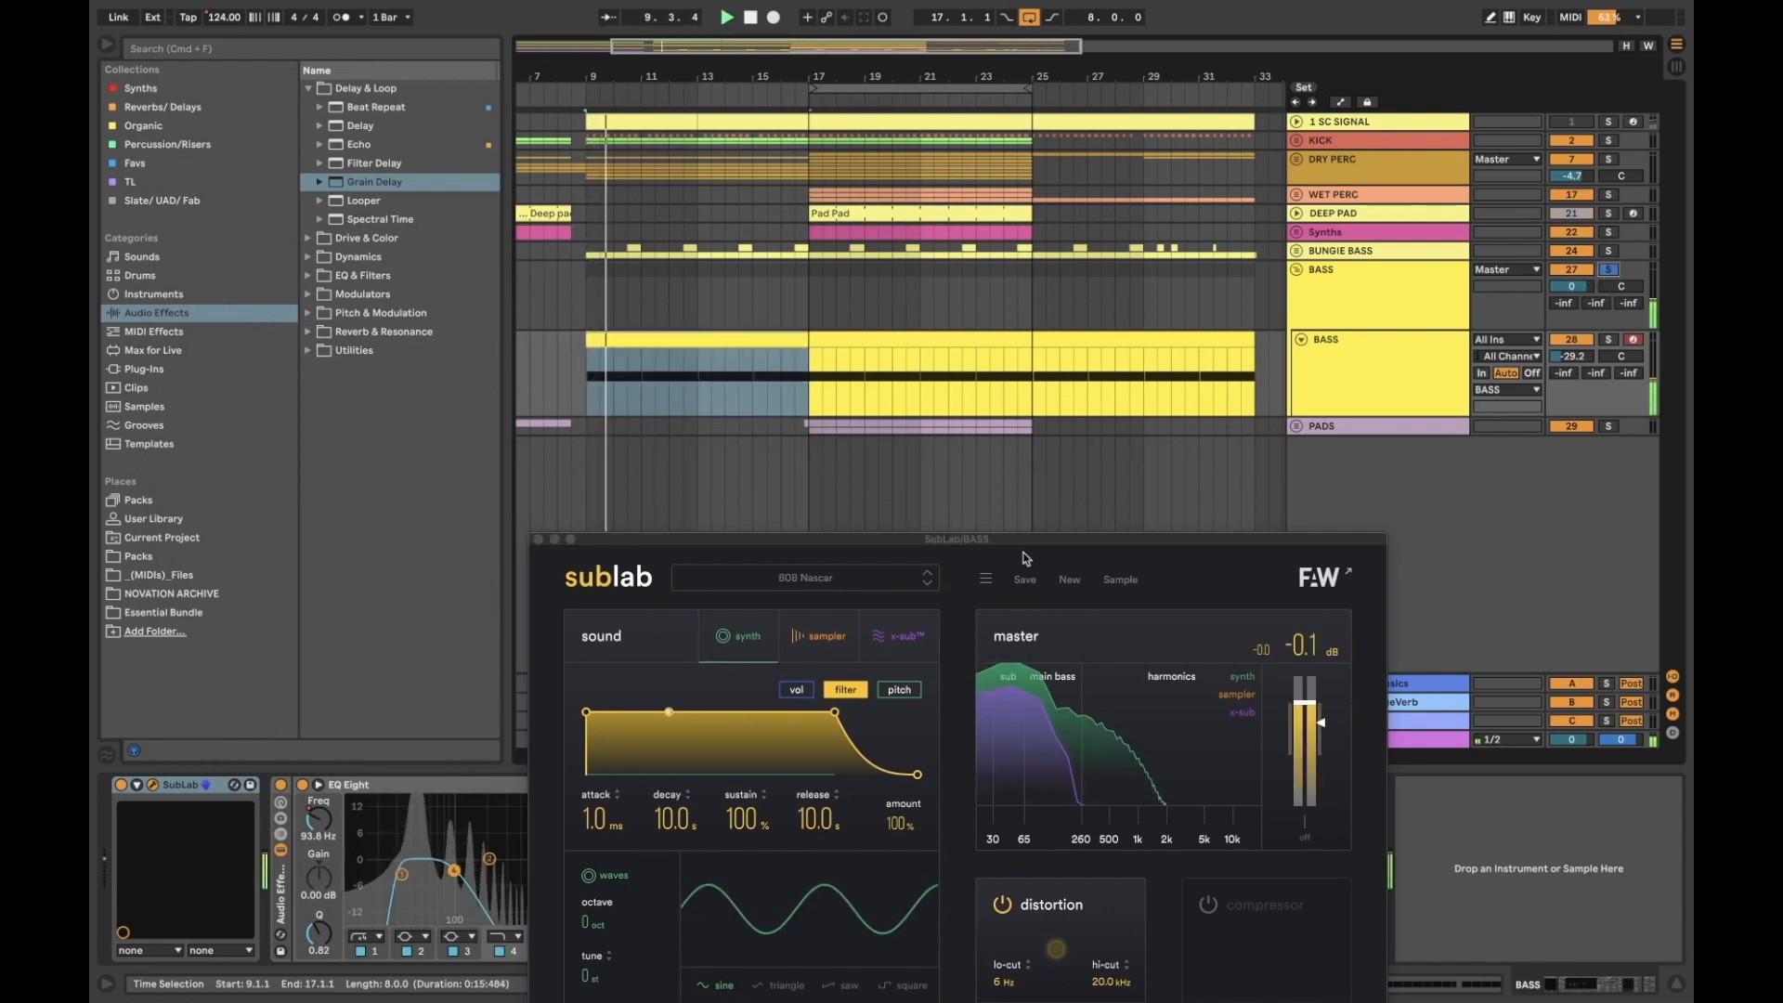
drag(964, 543, 1040, 331)
Audition SubLab's oscillator at octave 1, return it to 0 and close the SubLab window
drag(659, 708, 659, 689)
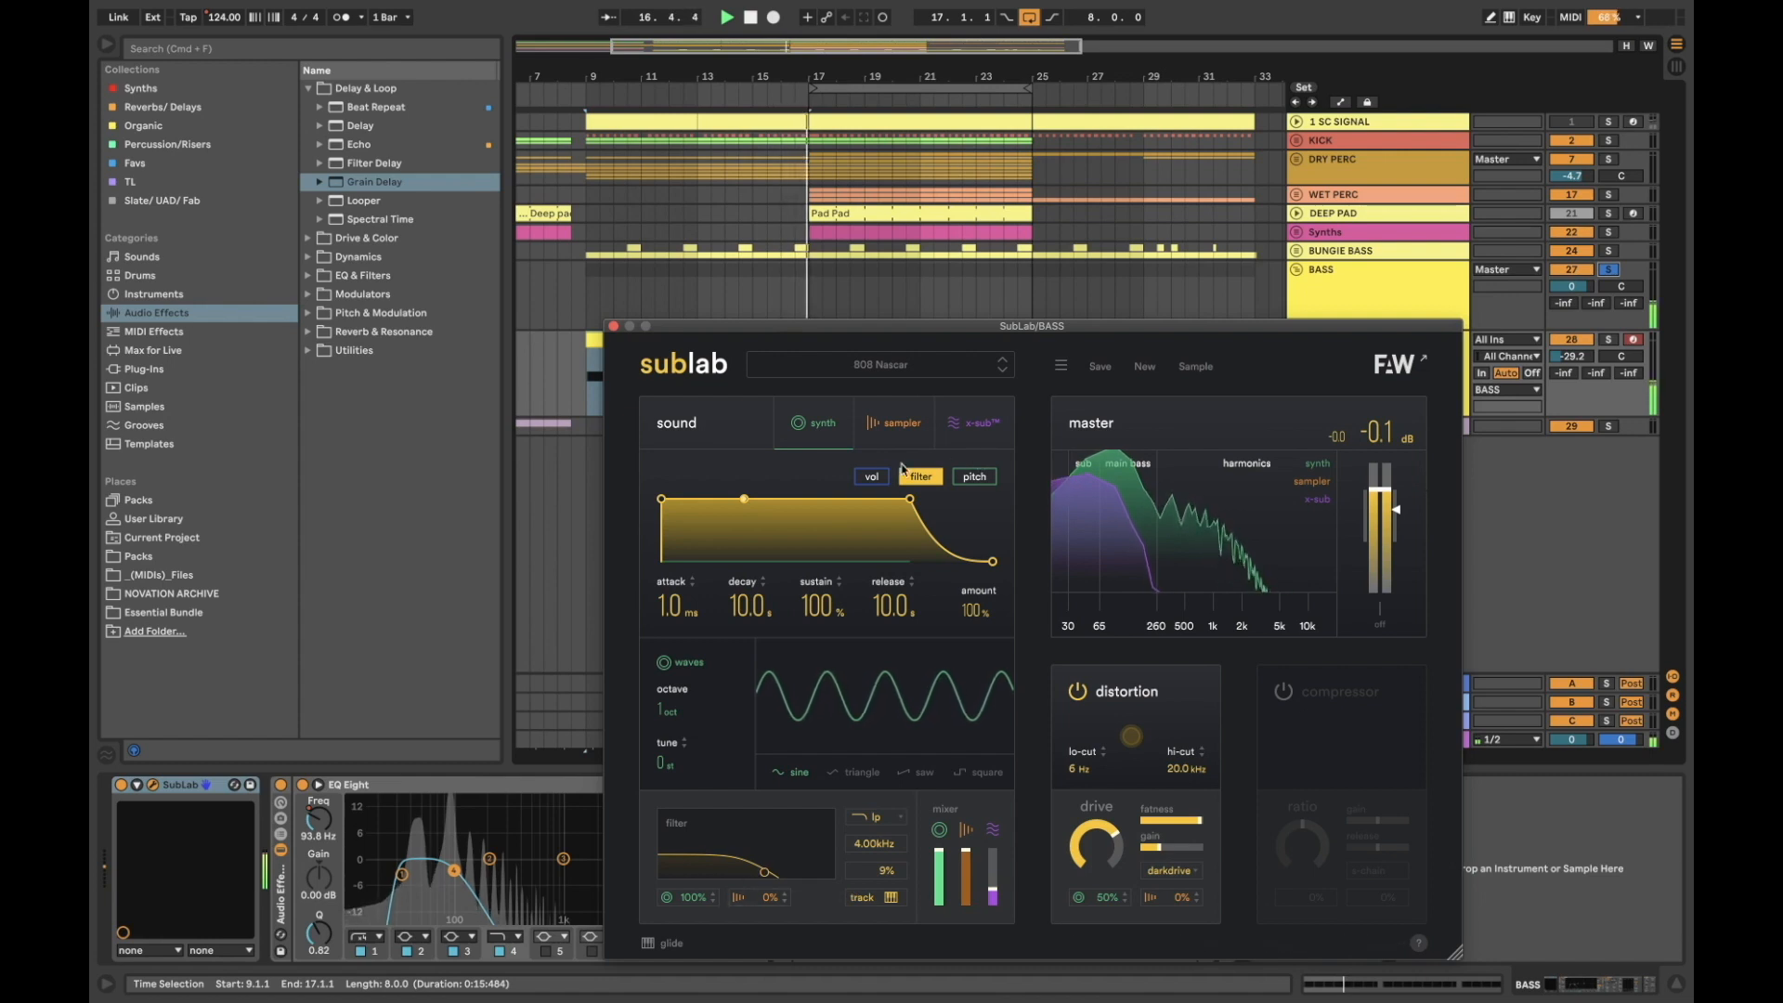
click(870, 477)
click(906, 478)
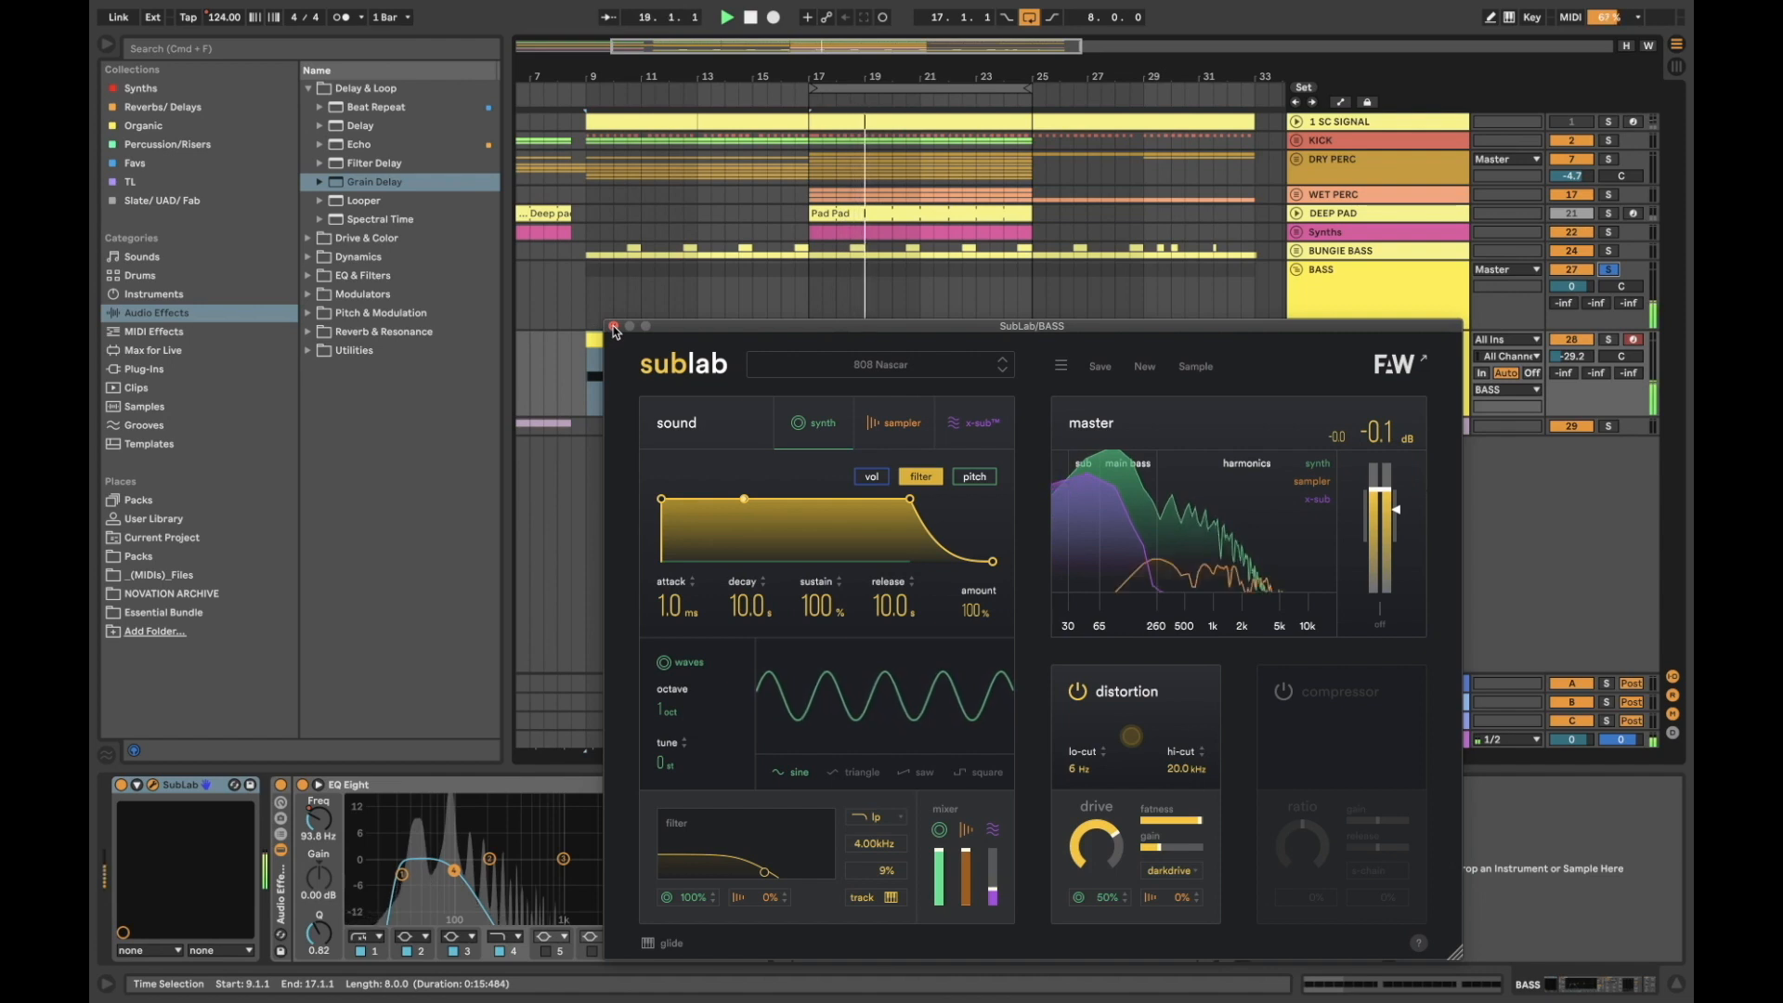
drag(663, 714, 663, 734)
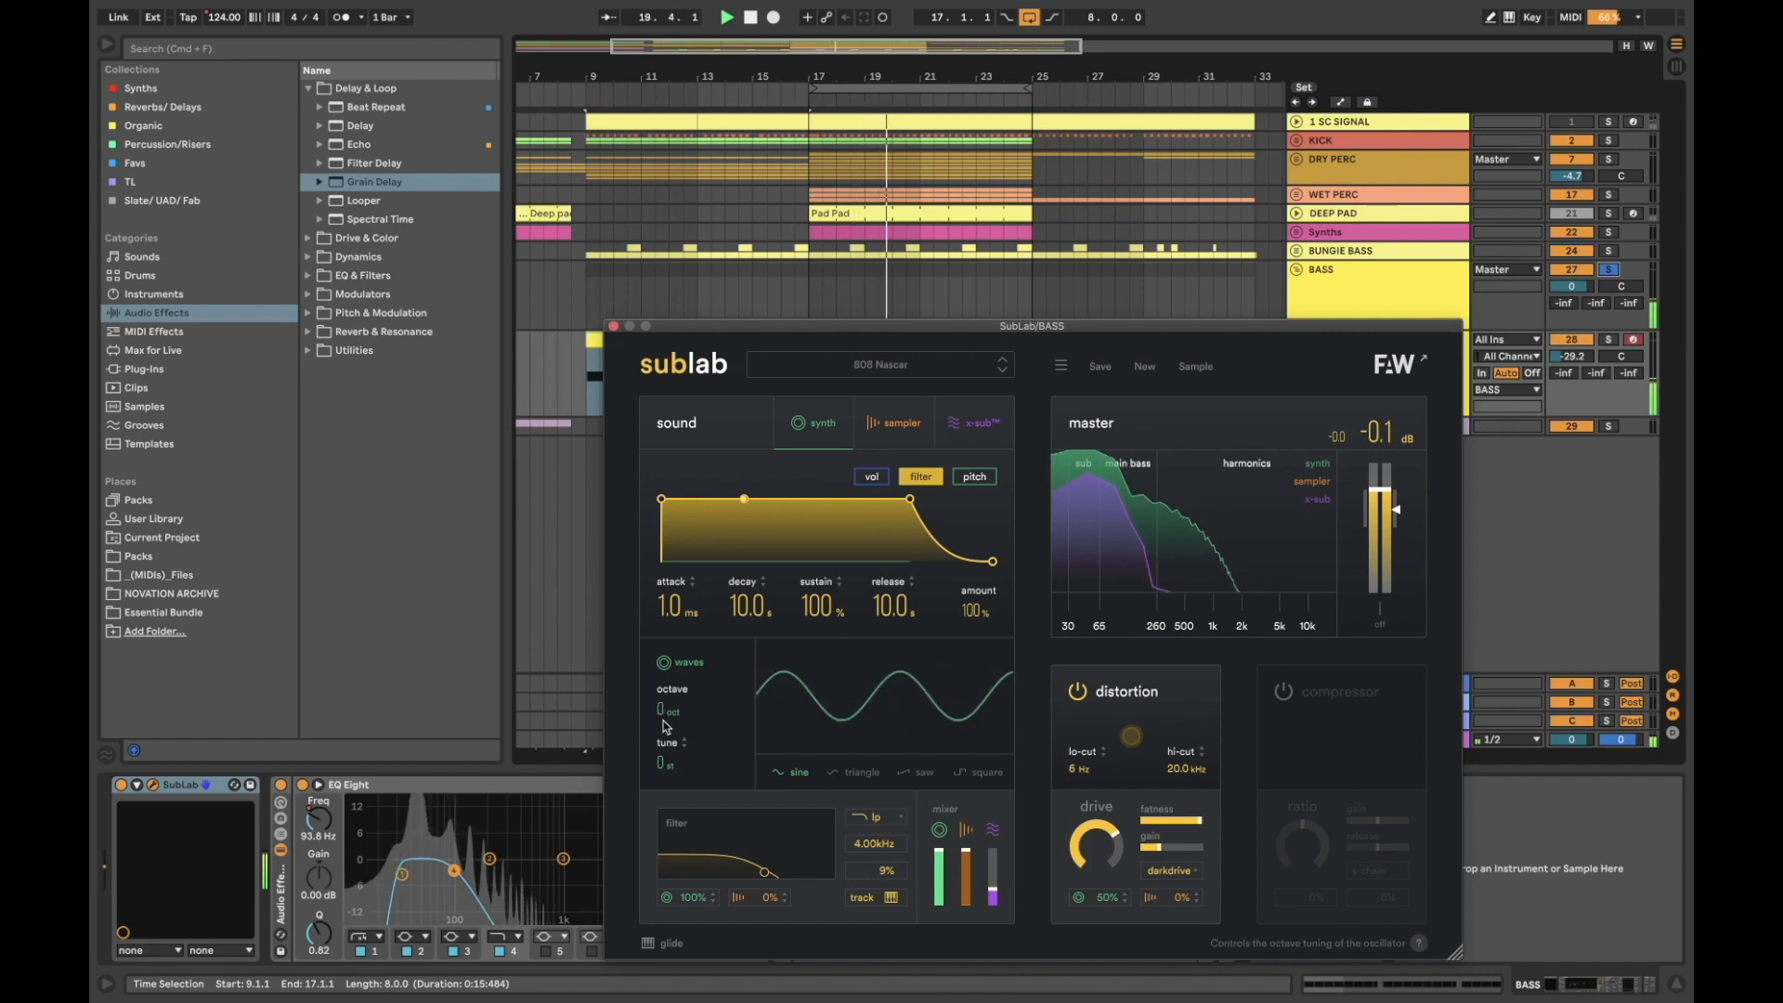
click(614, 327)
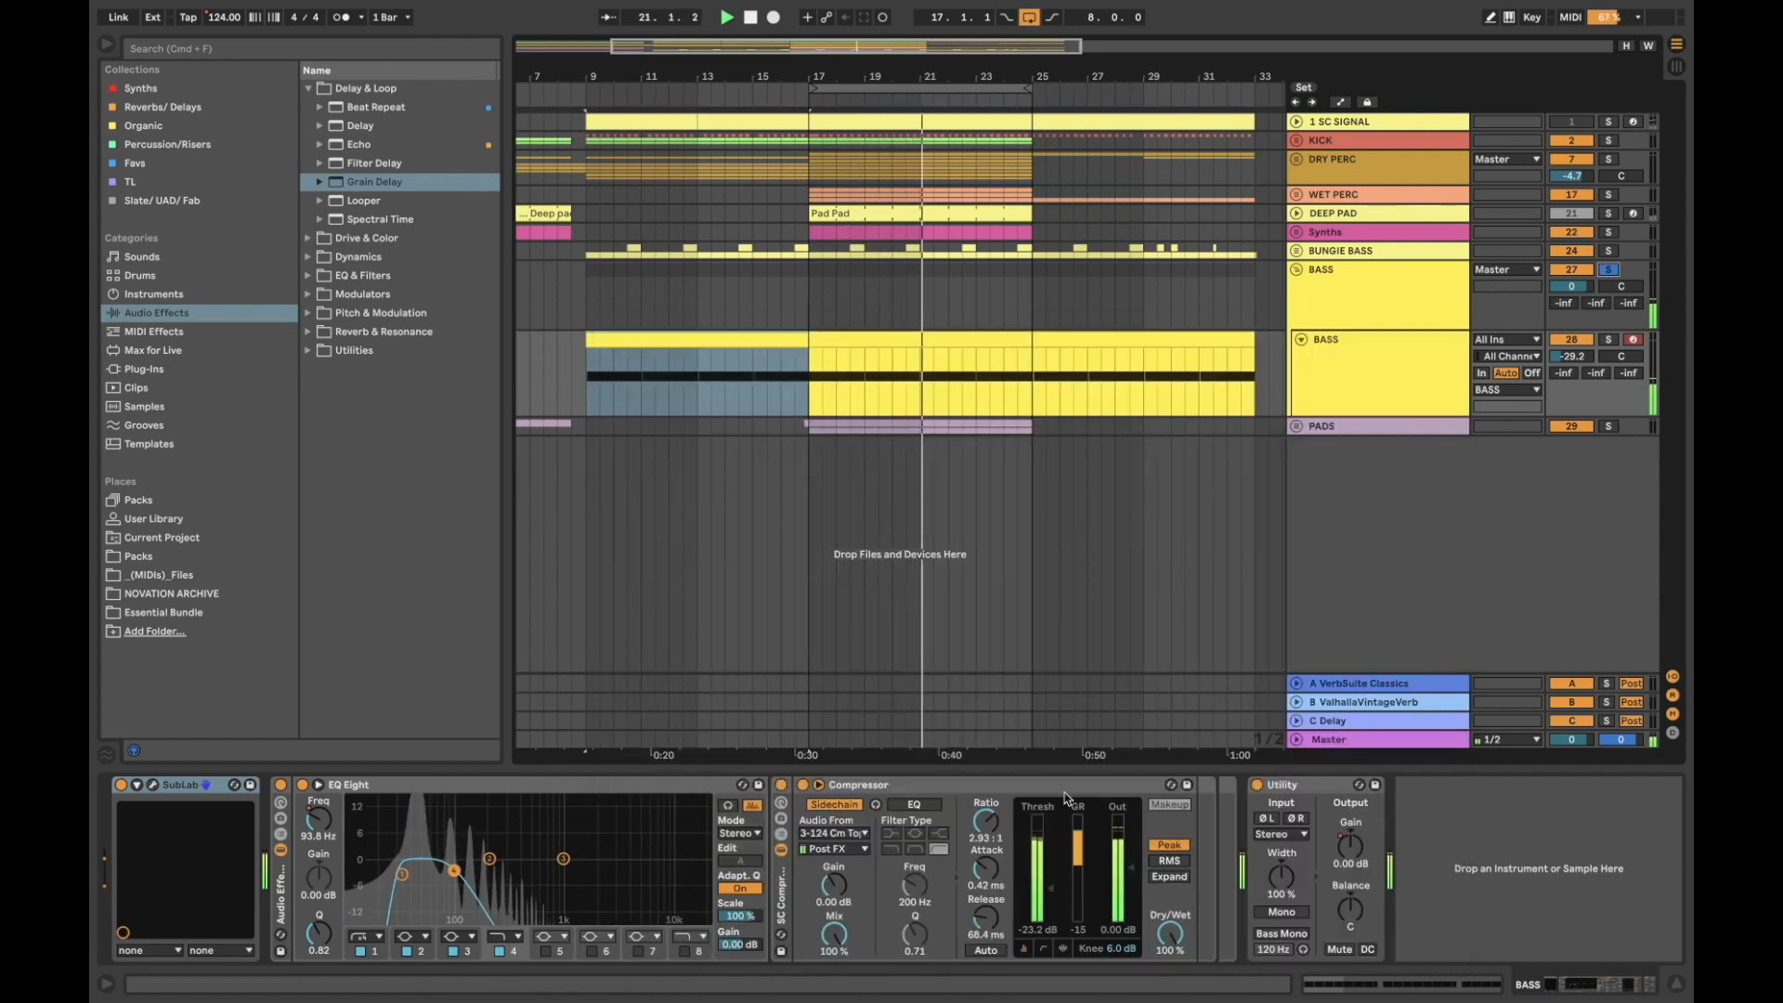
Review the Compressor's sidechain sources and choose 3-124 Cm Top of the Rock - Drums Full TL
click(834, 833)
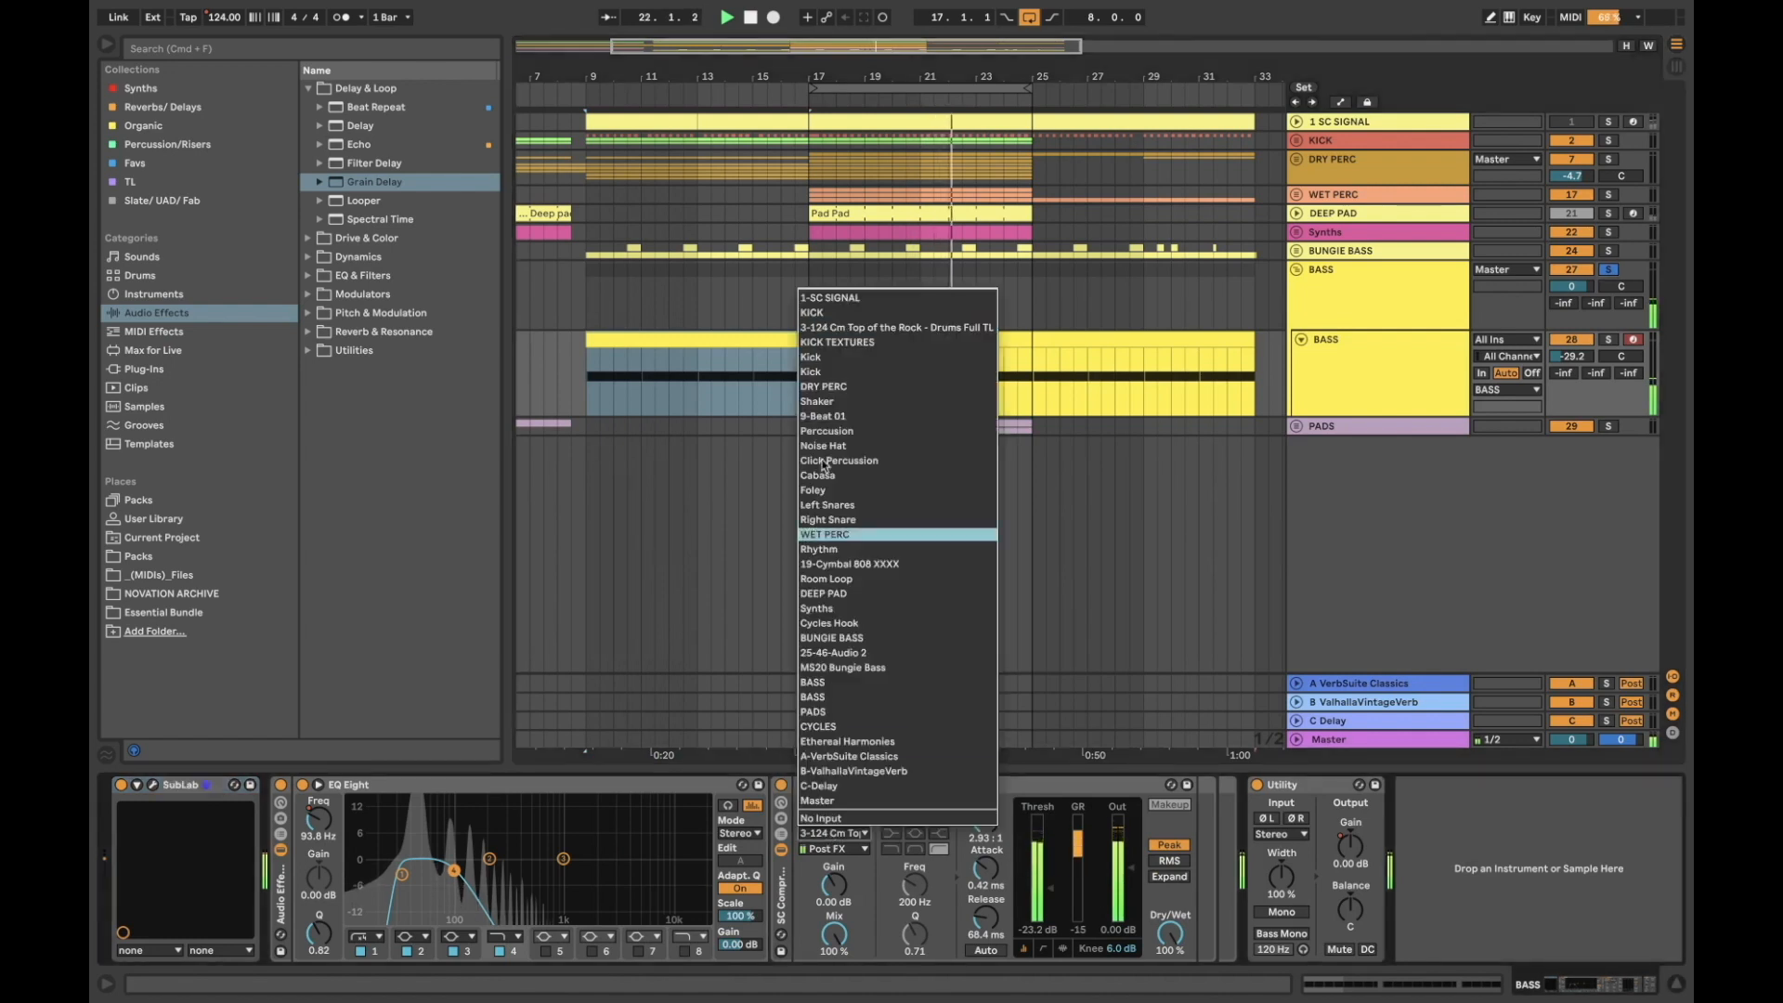
click(830, 330)
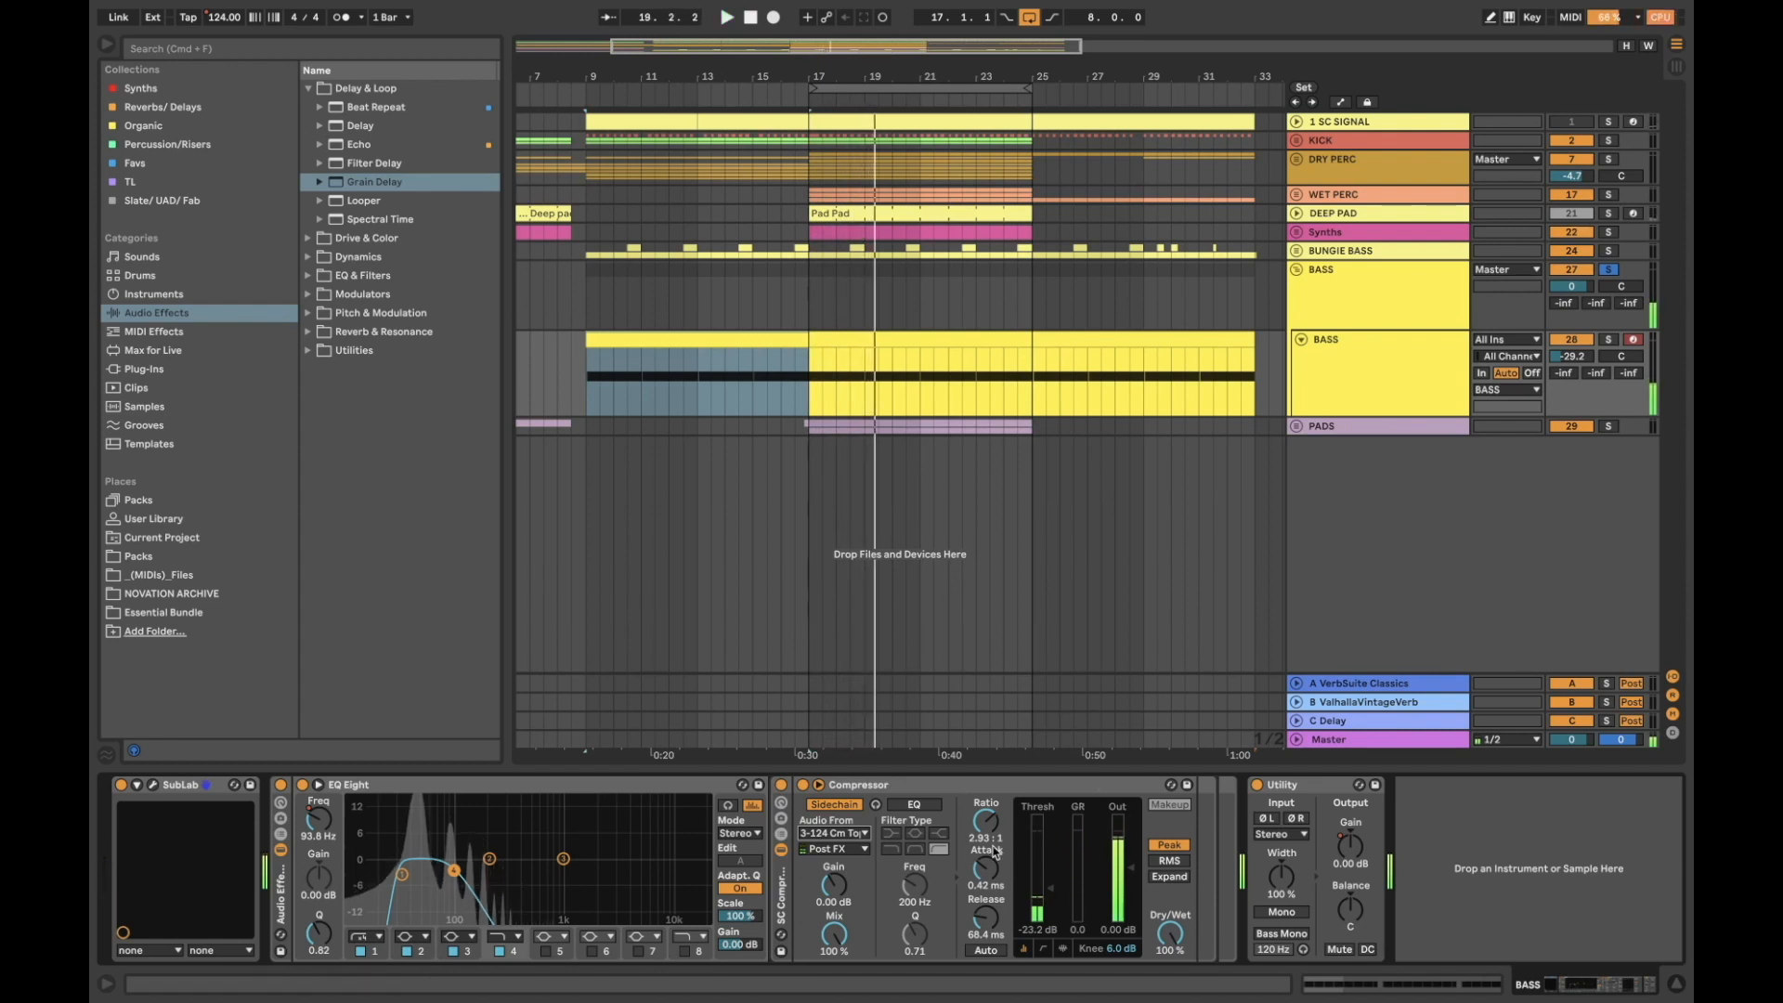
click(1114, 785)
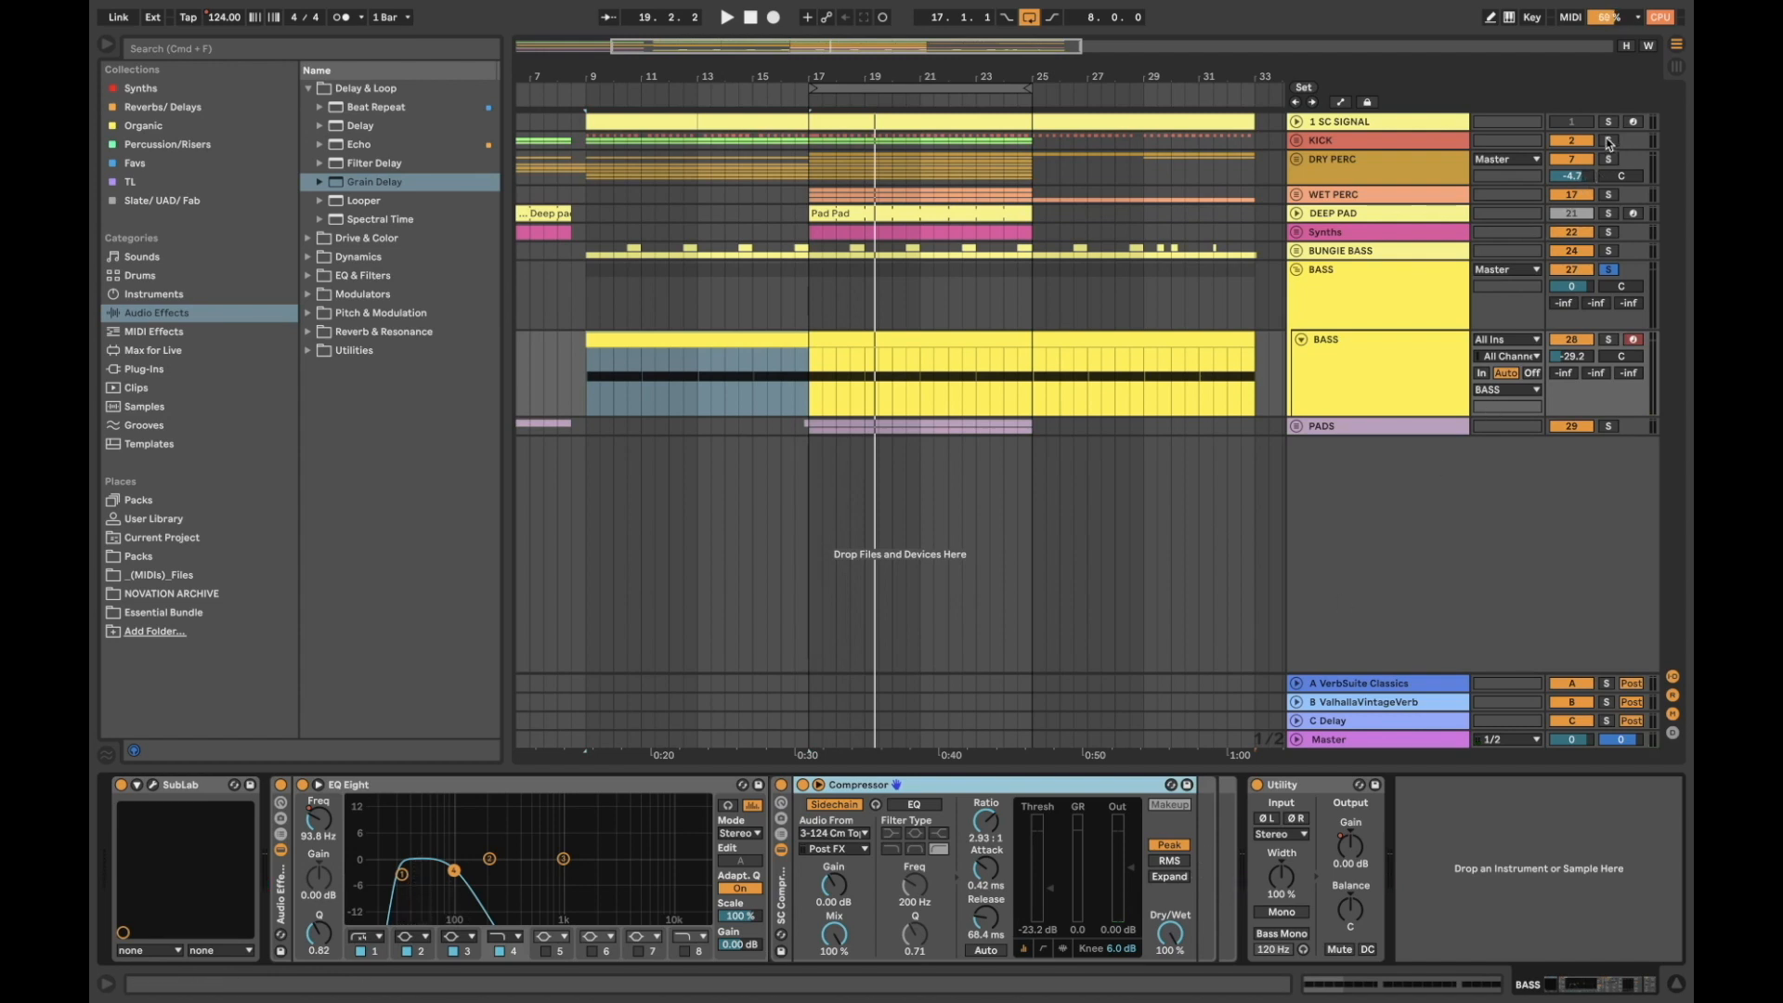
Add the KICK group to the solo, expand it and play the kick with the bass from bar 9
click(1609, 140)
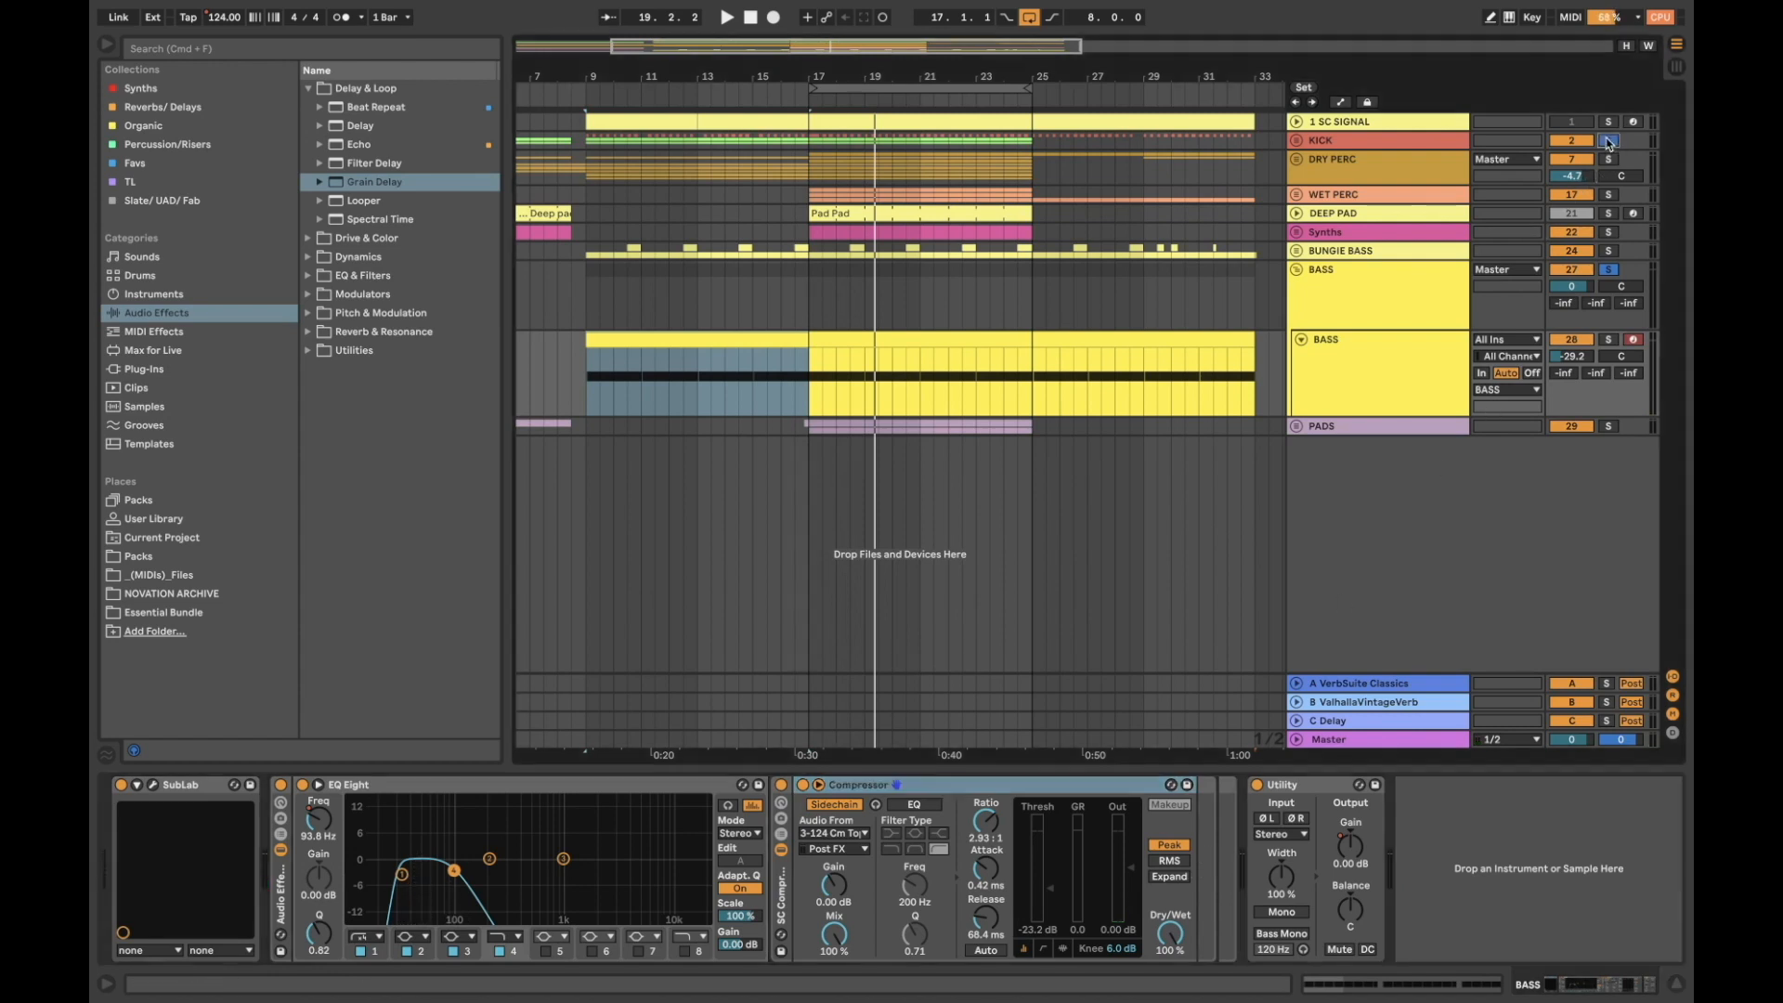
click(1296, 141)
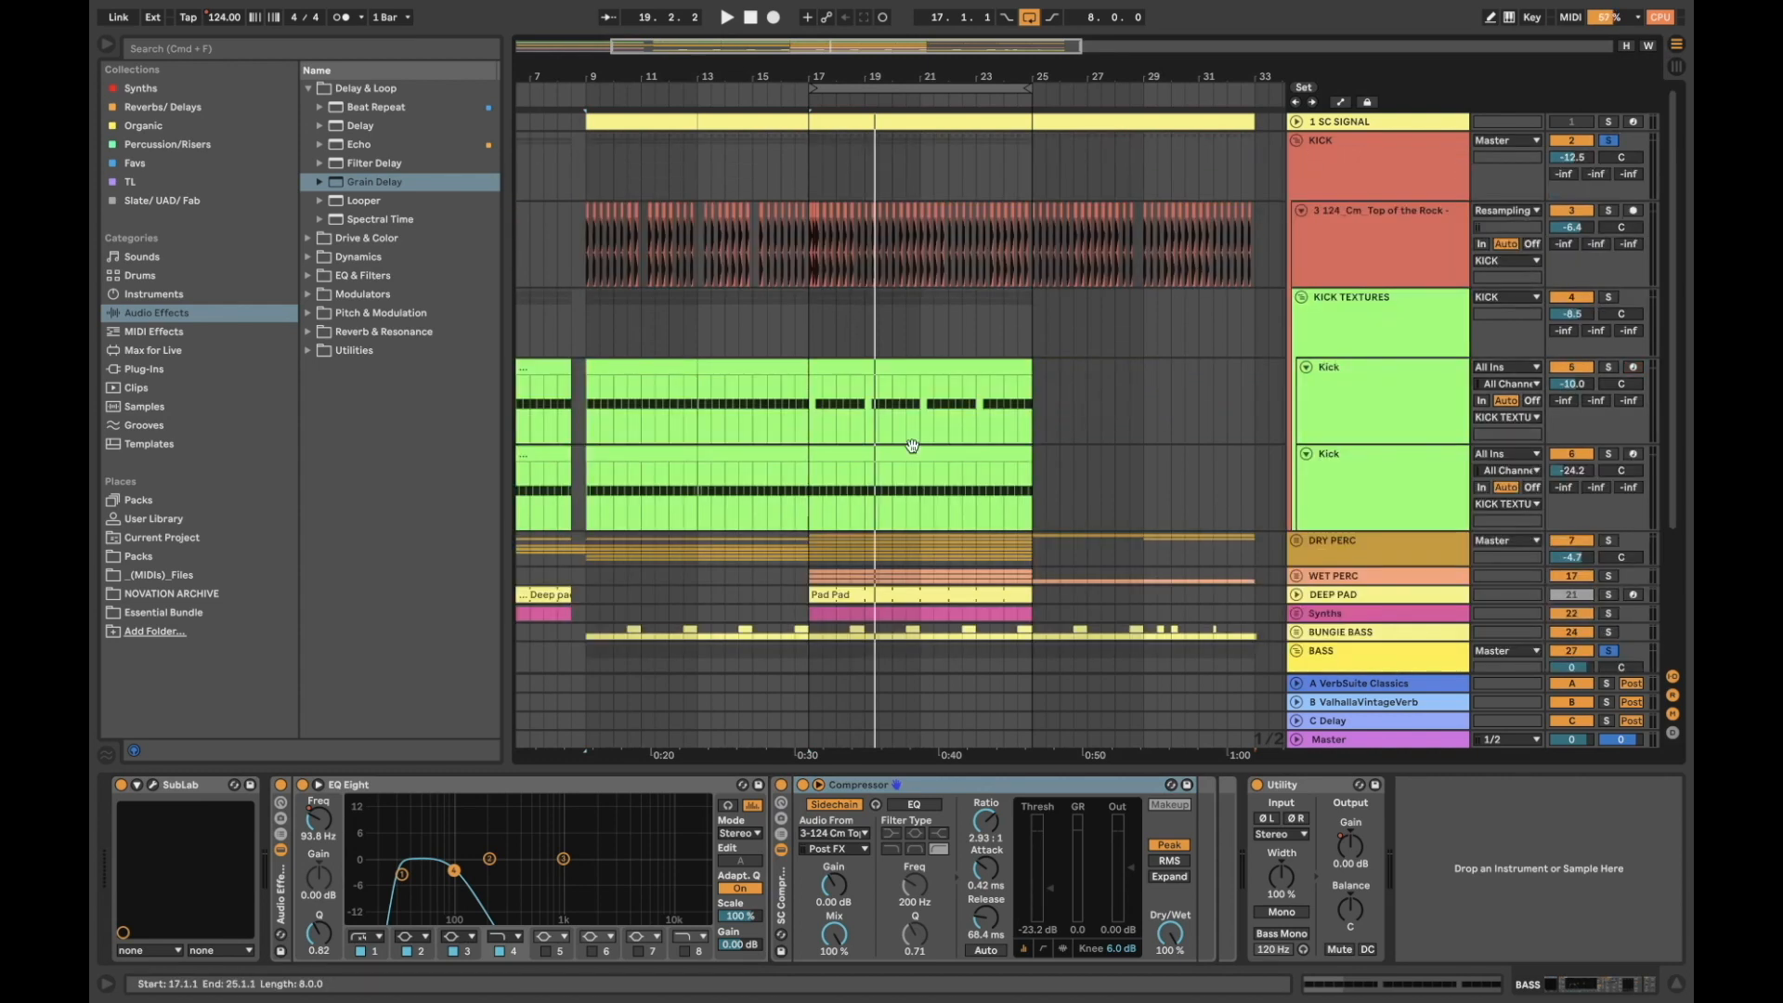
scroll(1326, 343, down, 4)
key(space)
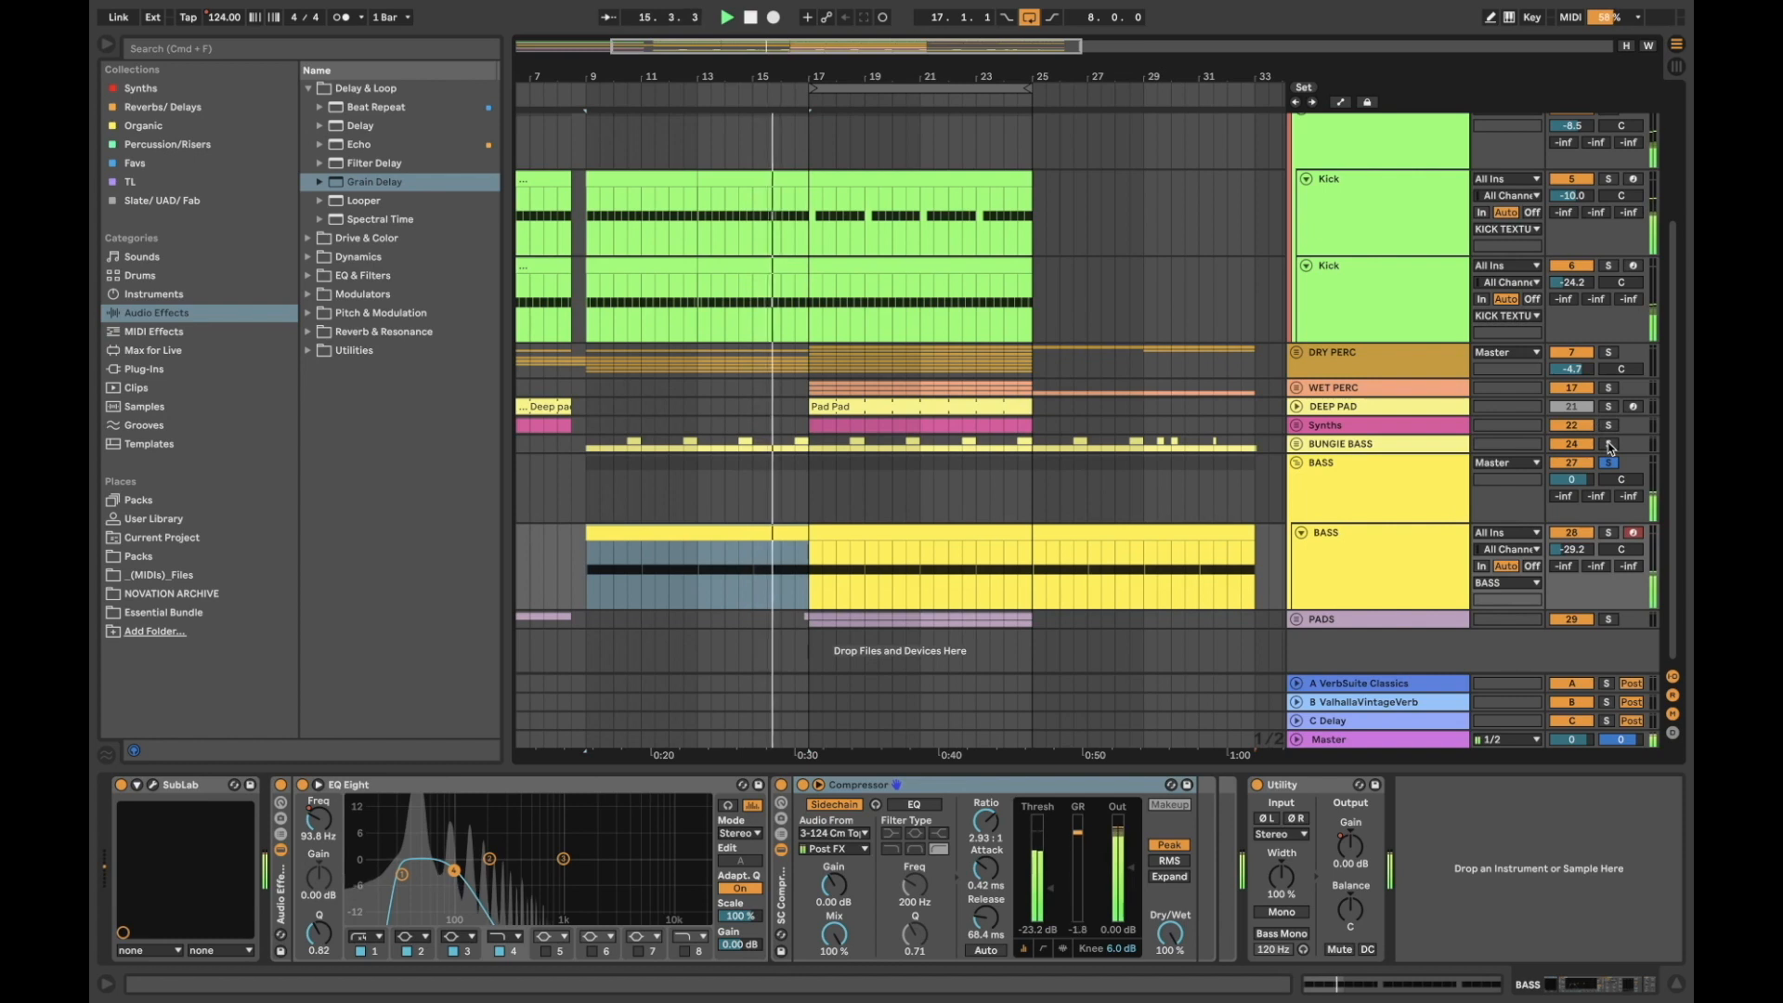
Solo BUNGIE BASS together with BASS and KICK during playback, and collapse the KICK group
click(1609, 445)
super+click(1610, 468)
scroll(1610, 467, up, 5)
super+click(1610, 145)
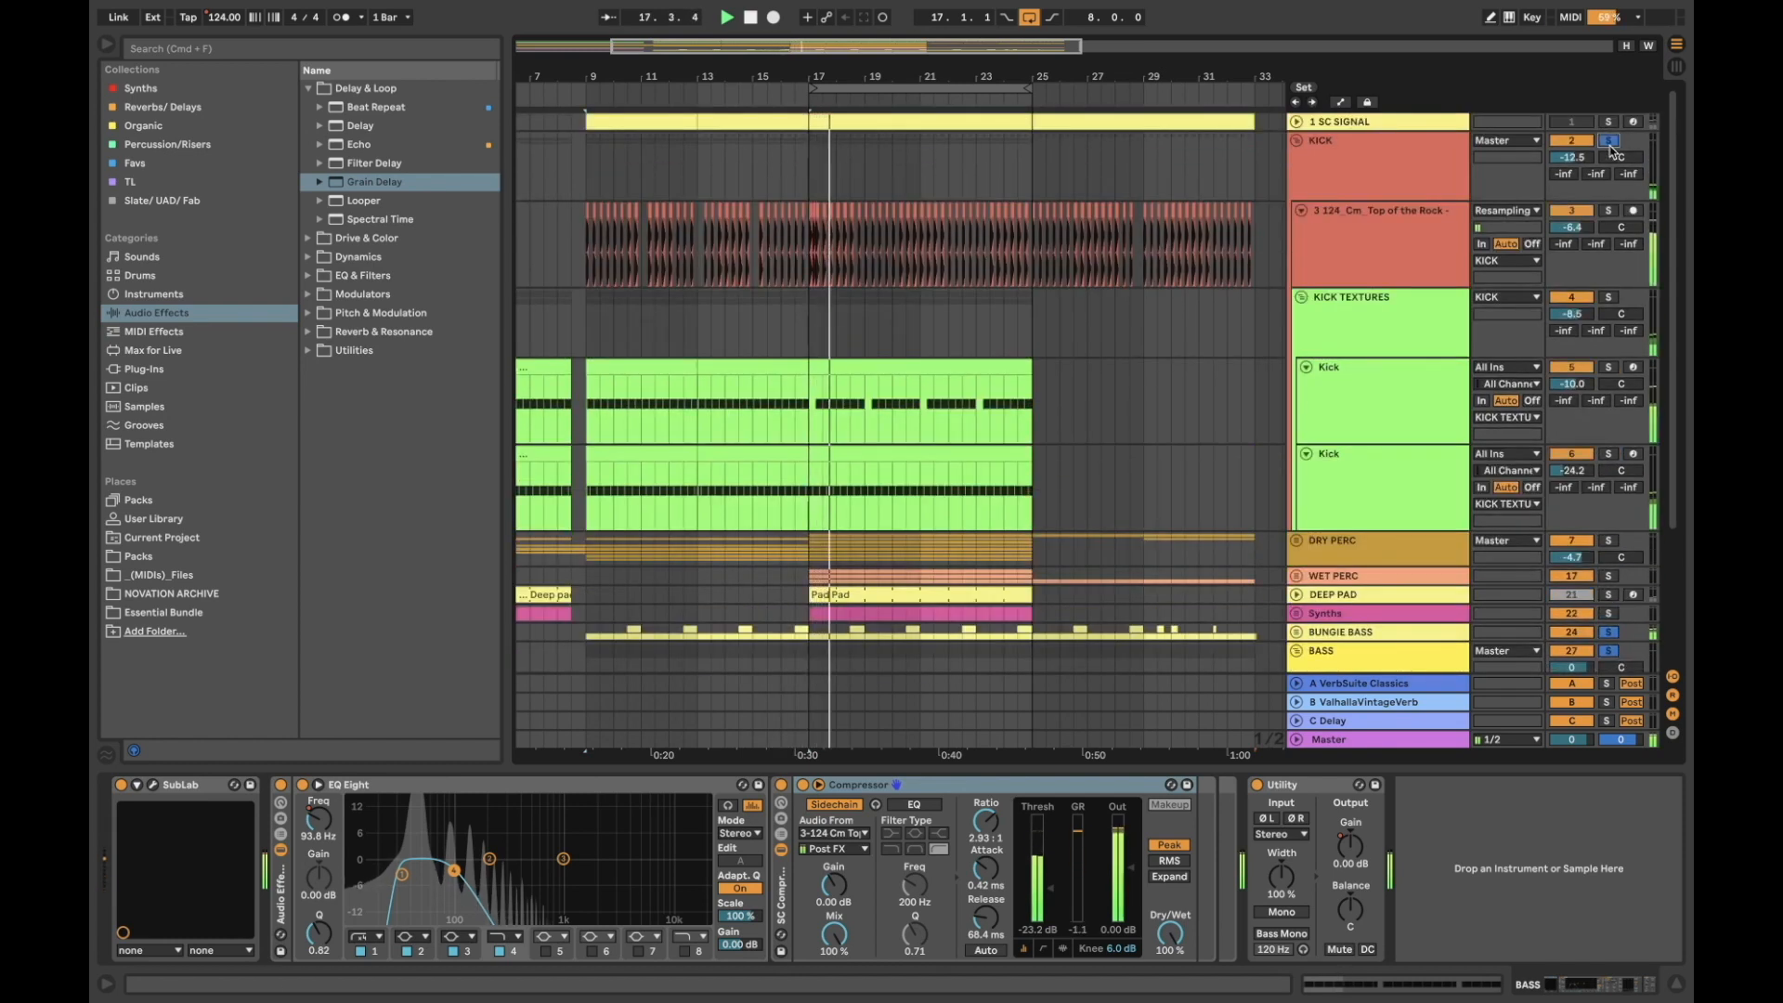
click(1296, 140)
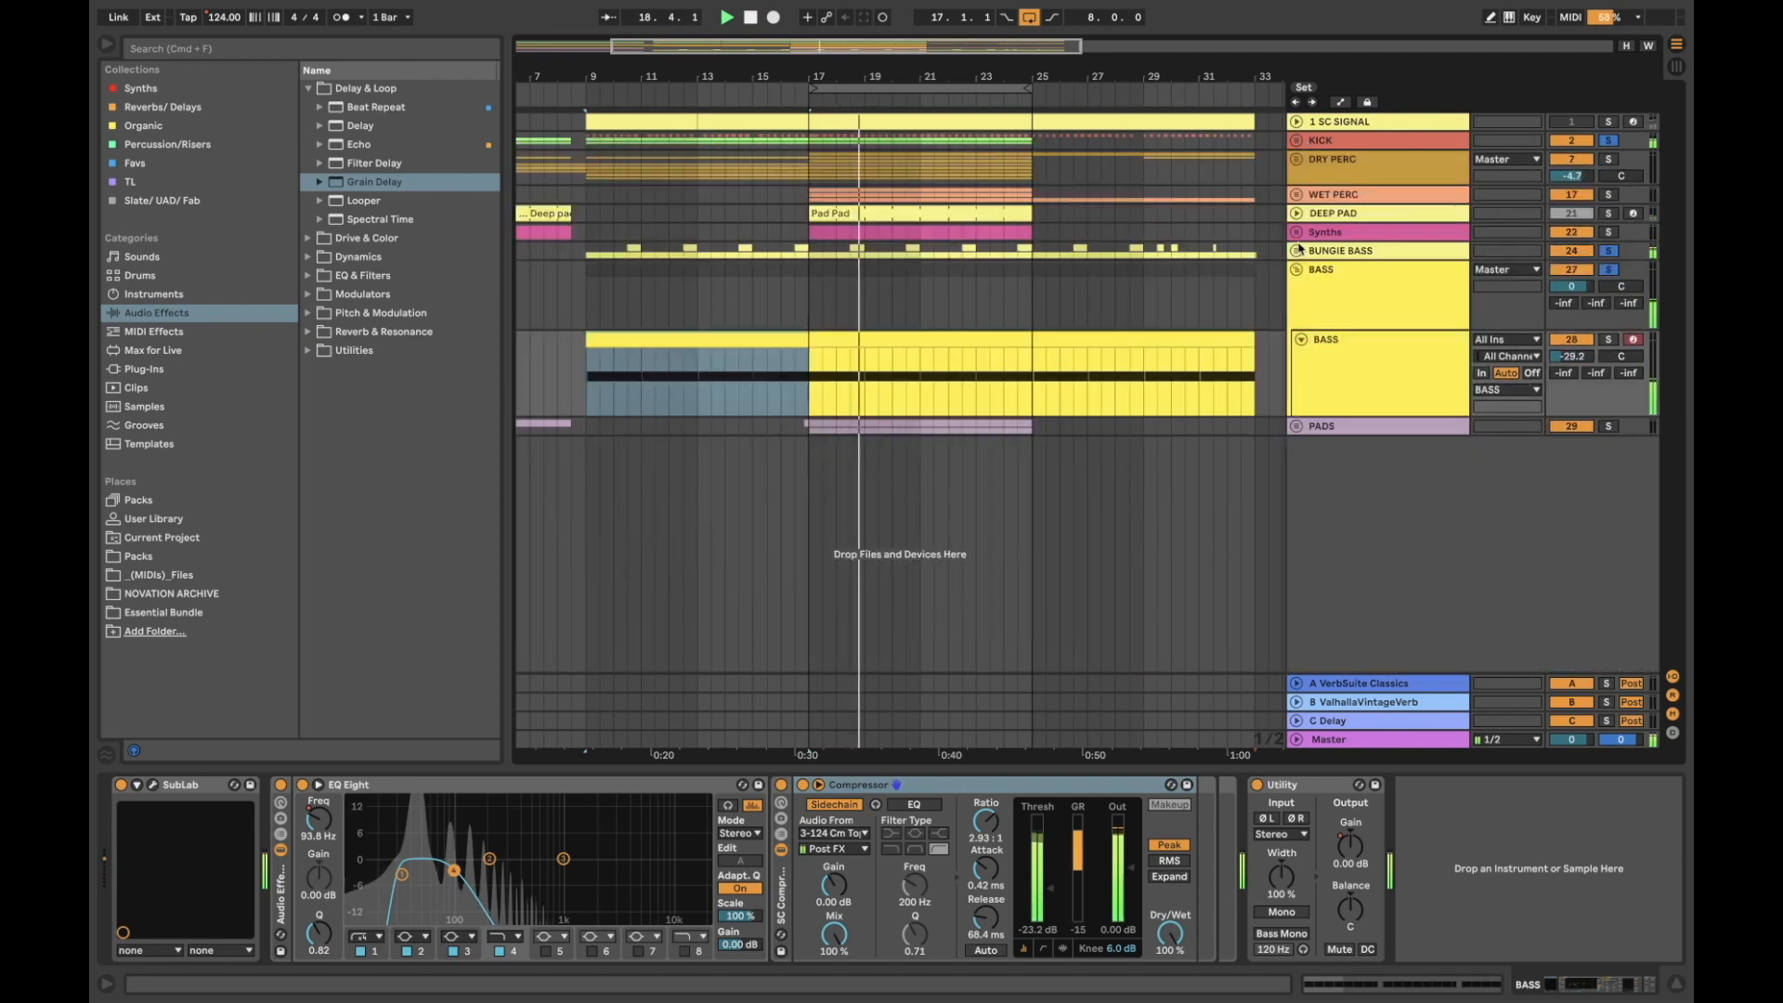
Check the BASS group's own device chain, and return to the devices of its inner BASS track
click(1297, 269)
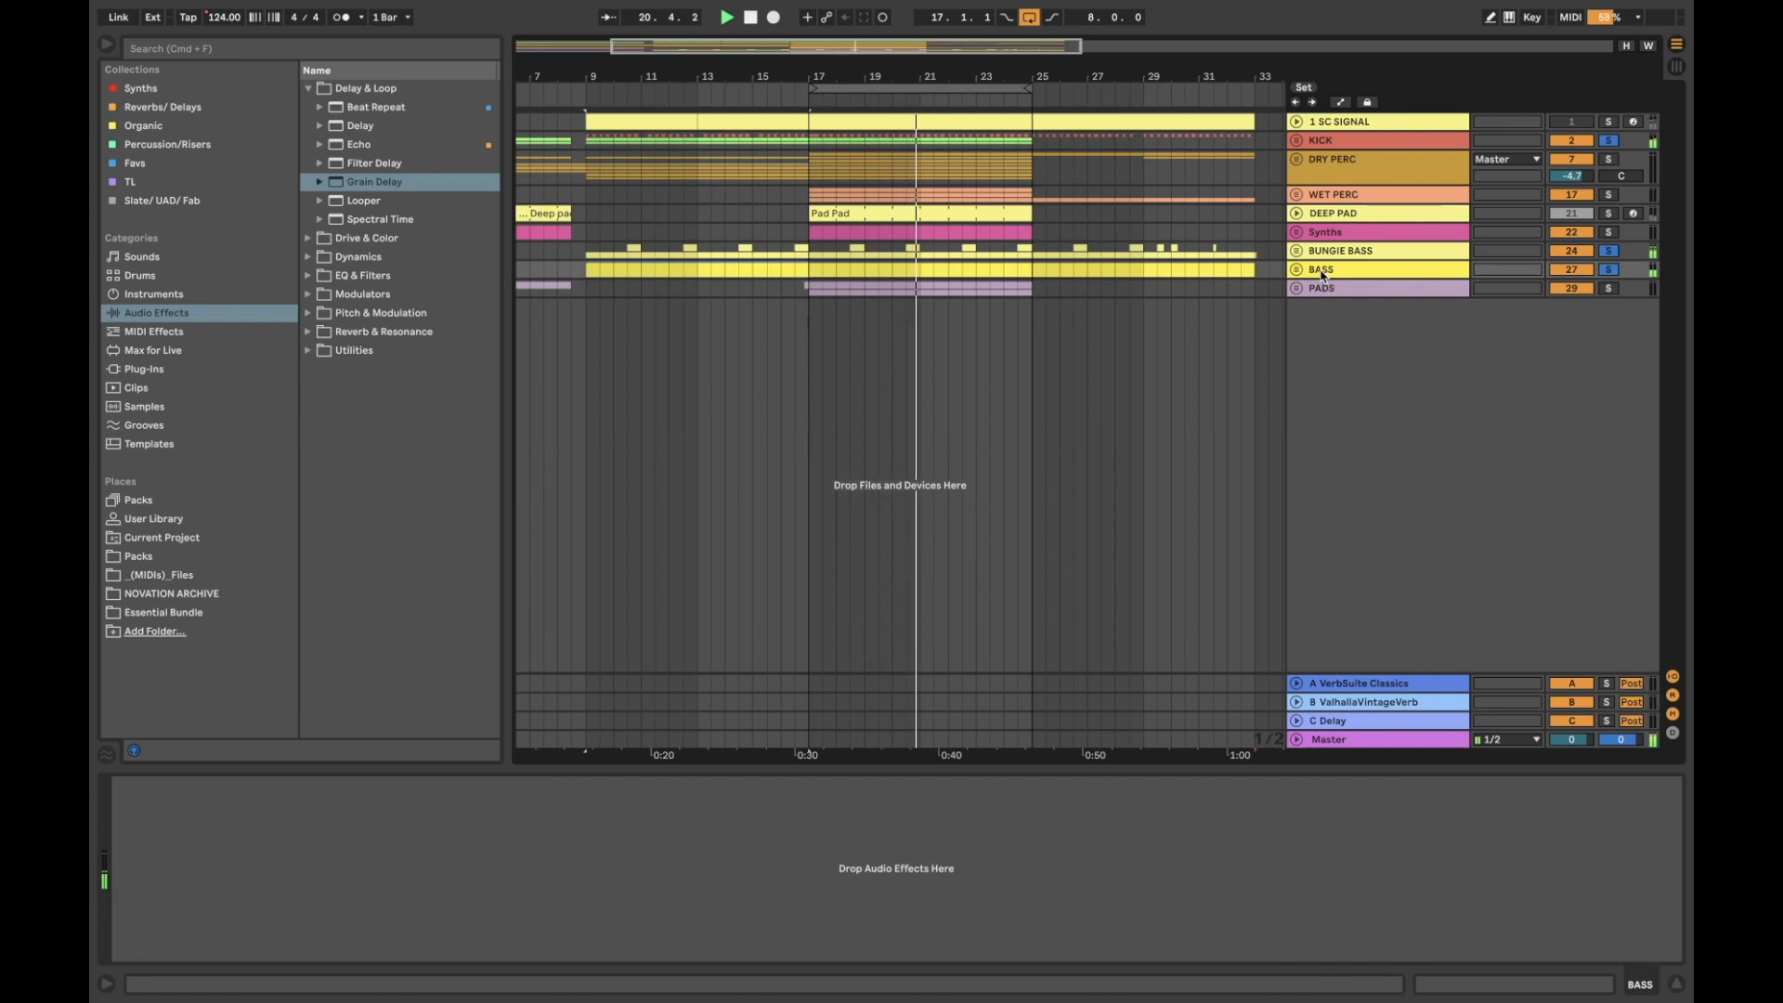
click(1368, 276)
click(1297, 271)
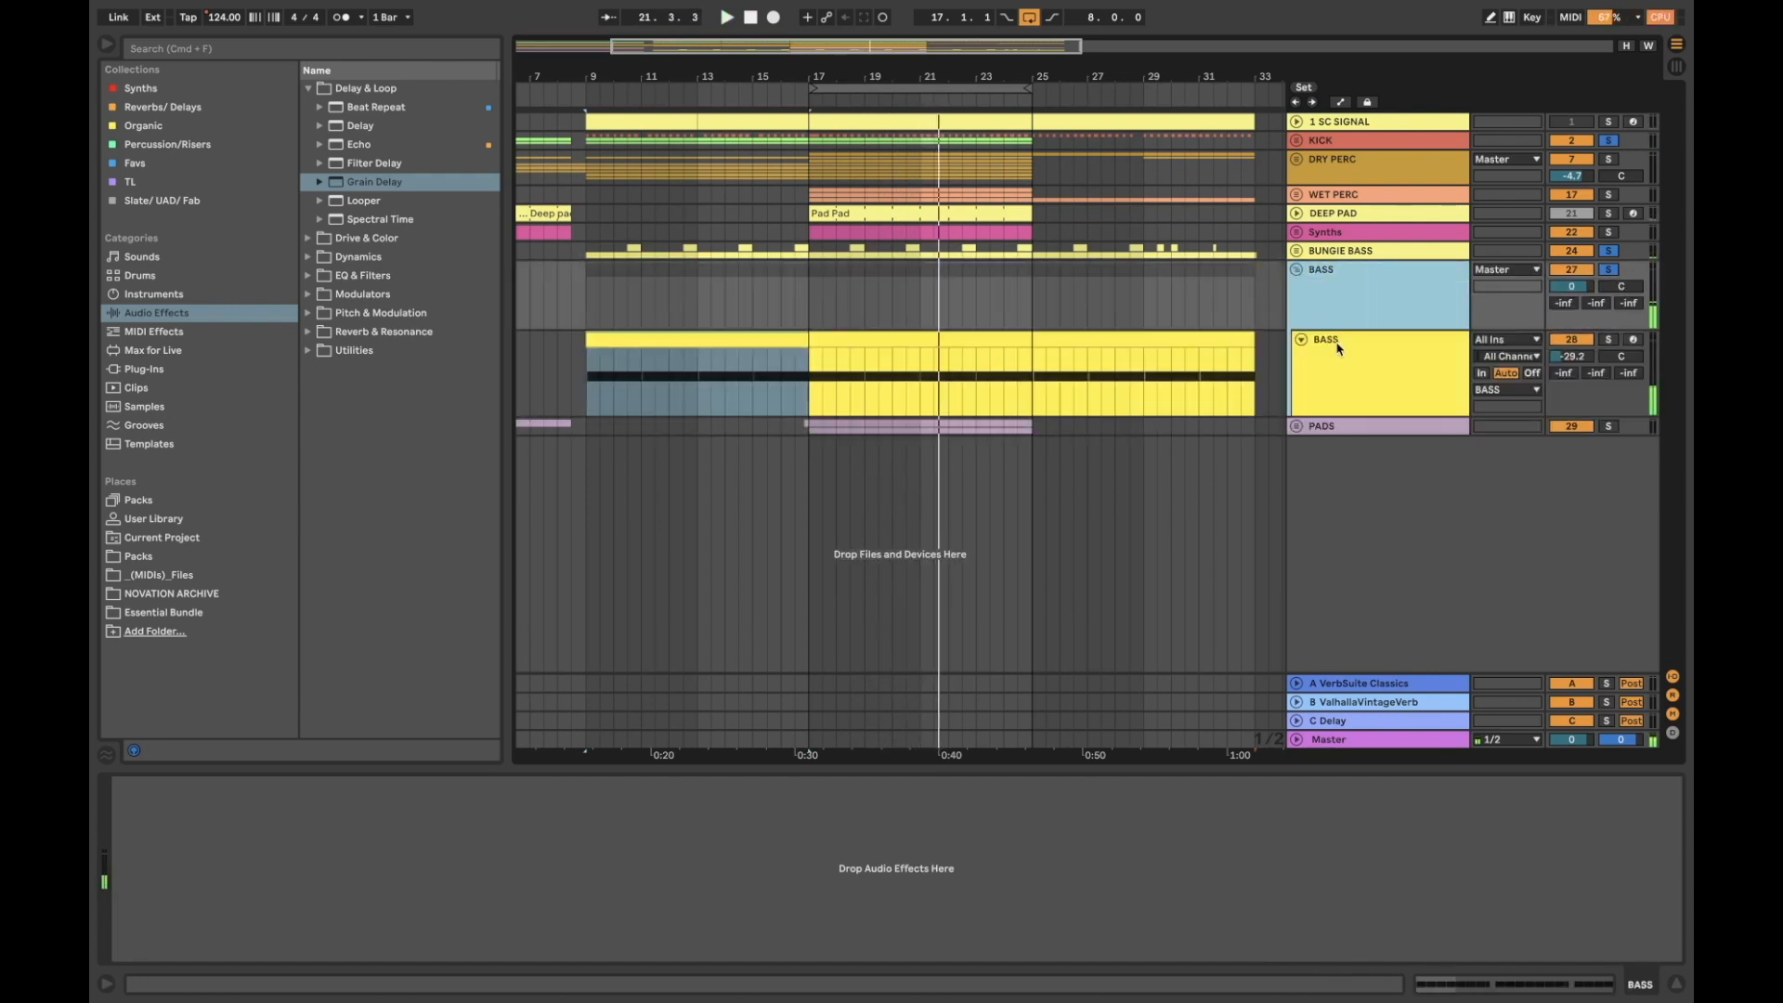
click(1338, 347)
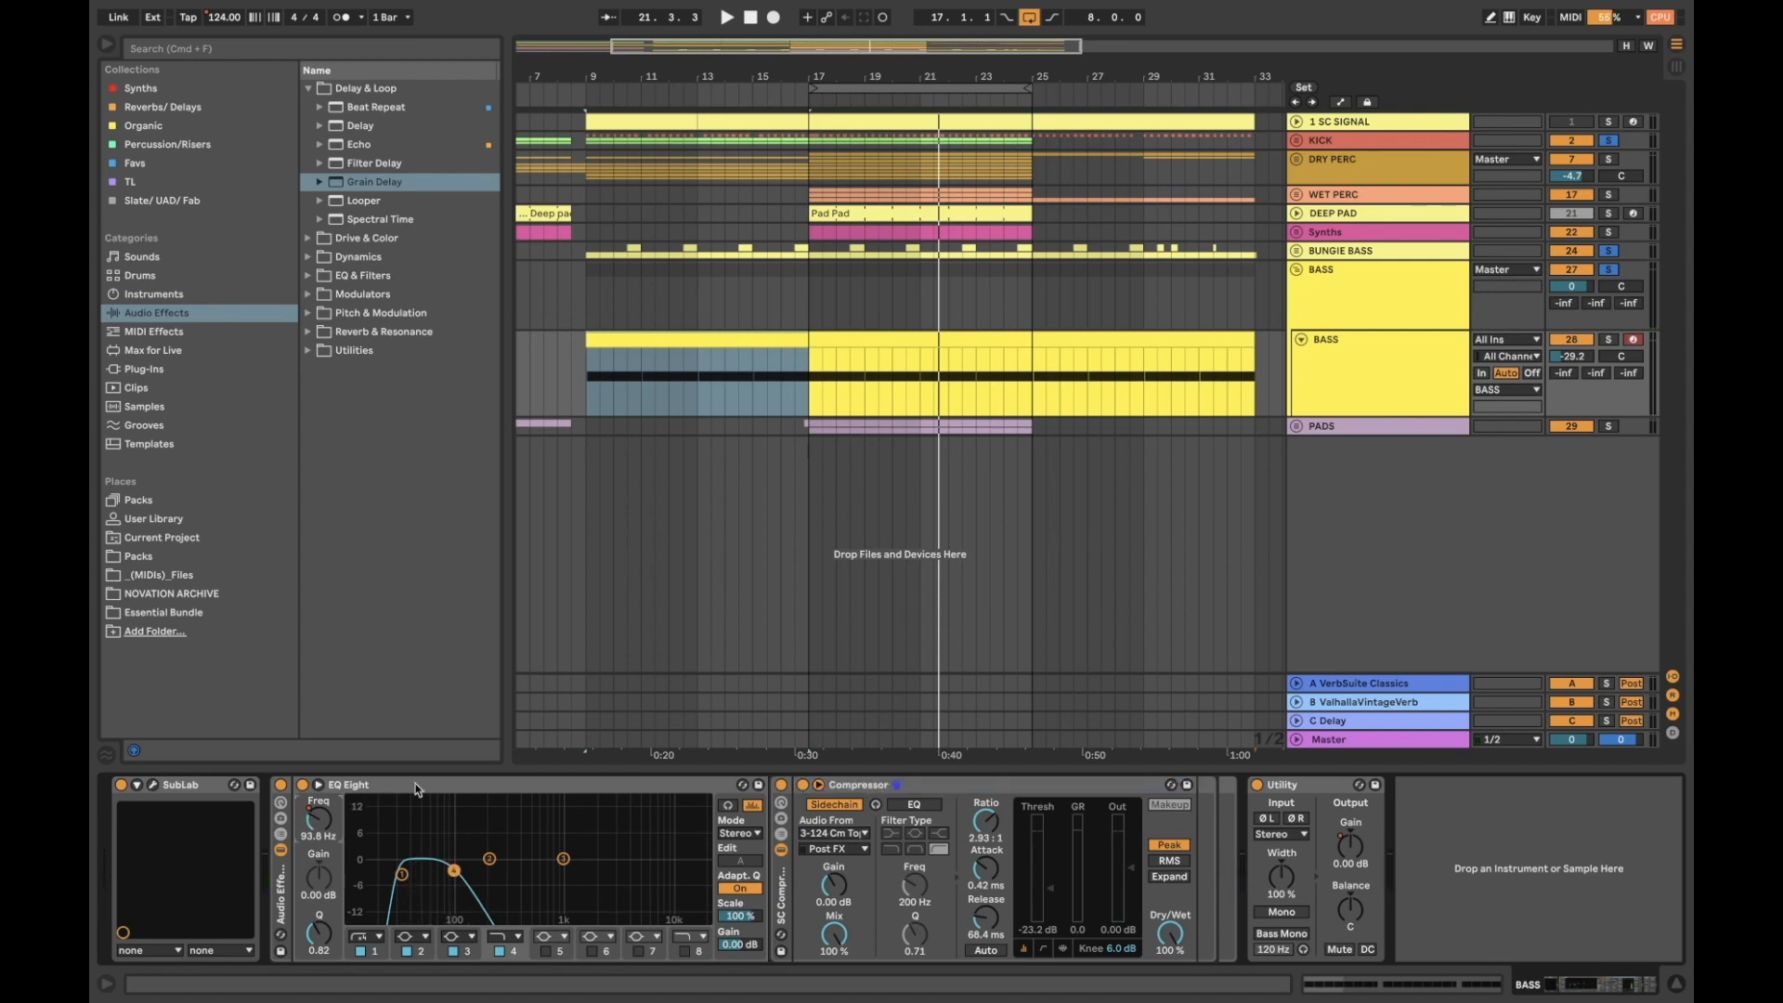
Show the BASS track's EQ Eight 4 Frequency A automation and play from bar 24 with looping off
key(a)
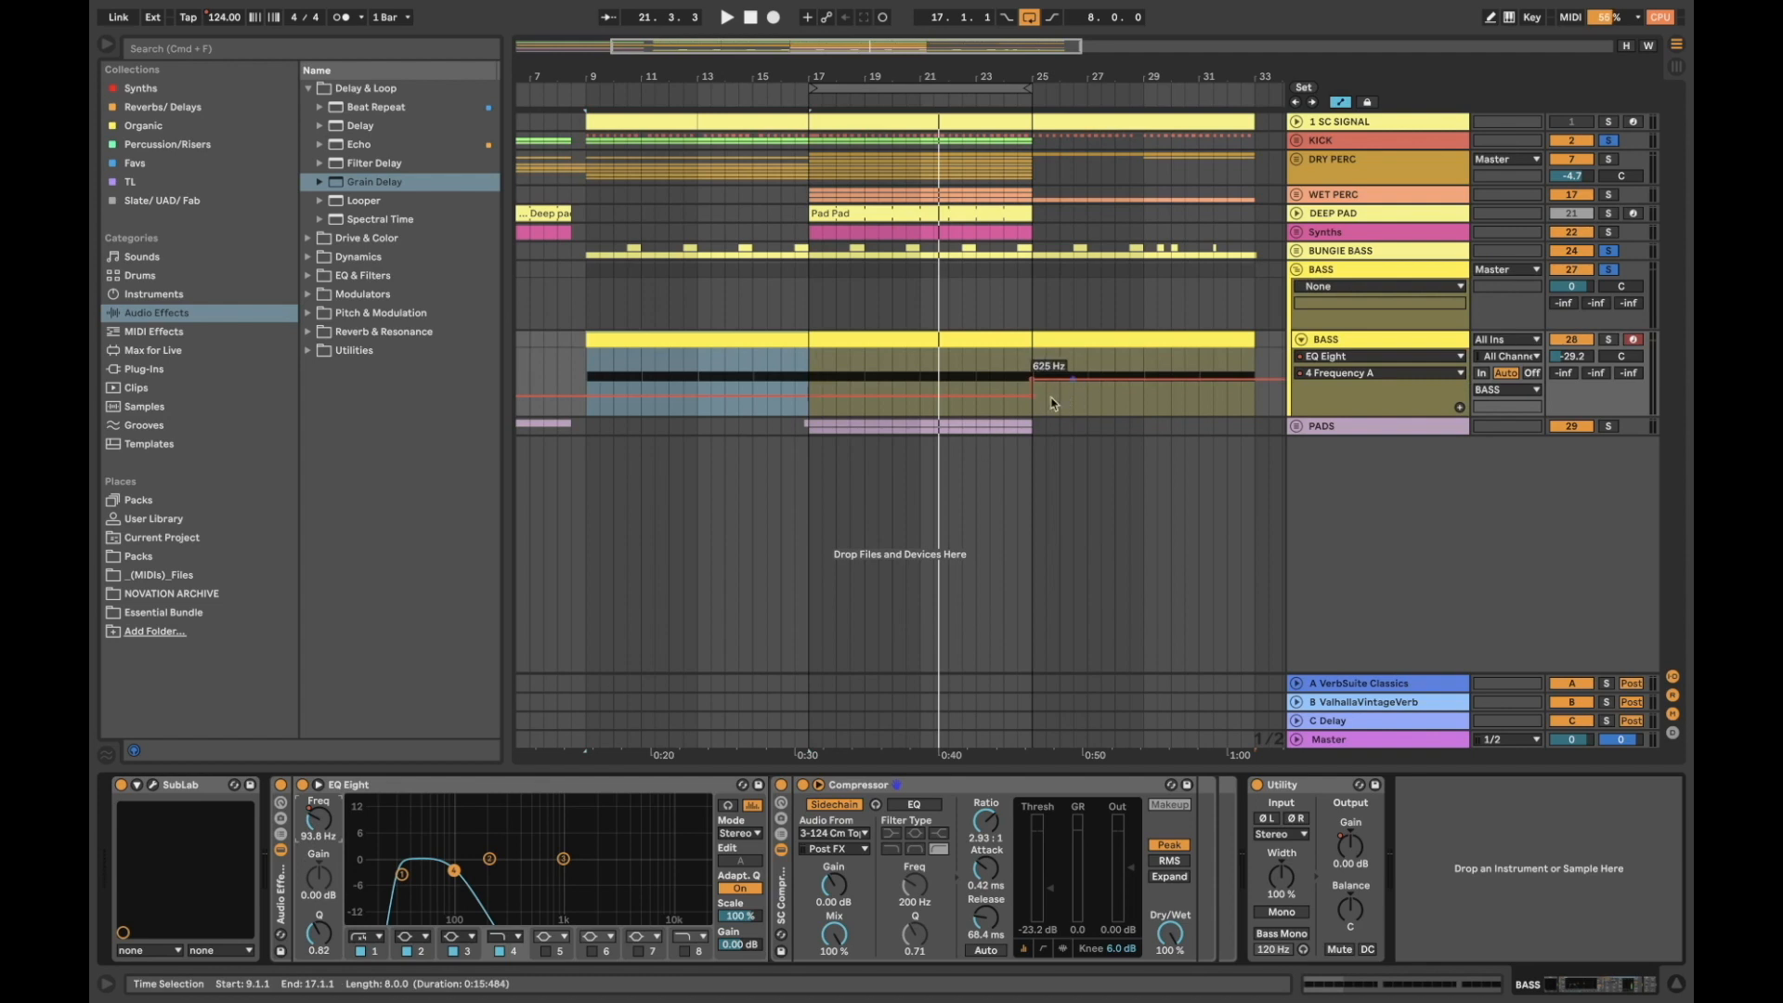
click(1002, 500)
click(1029, 17)
key(space)
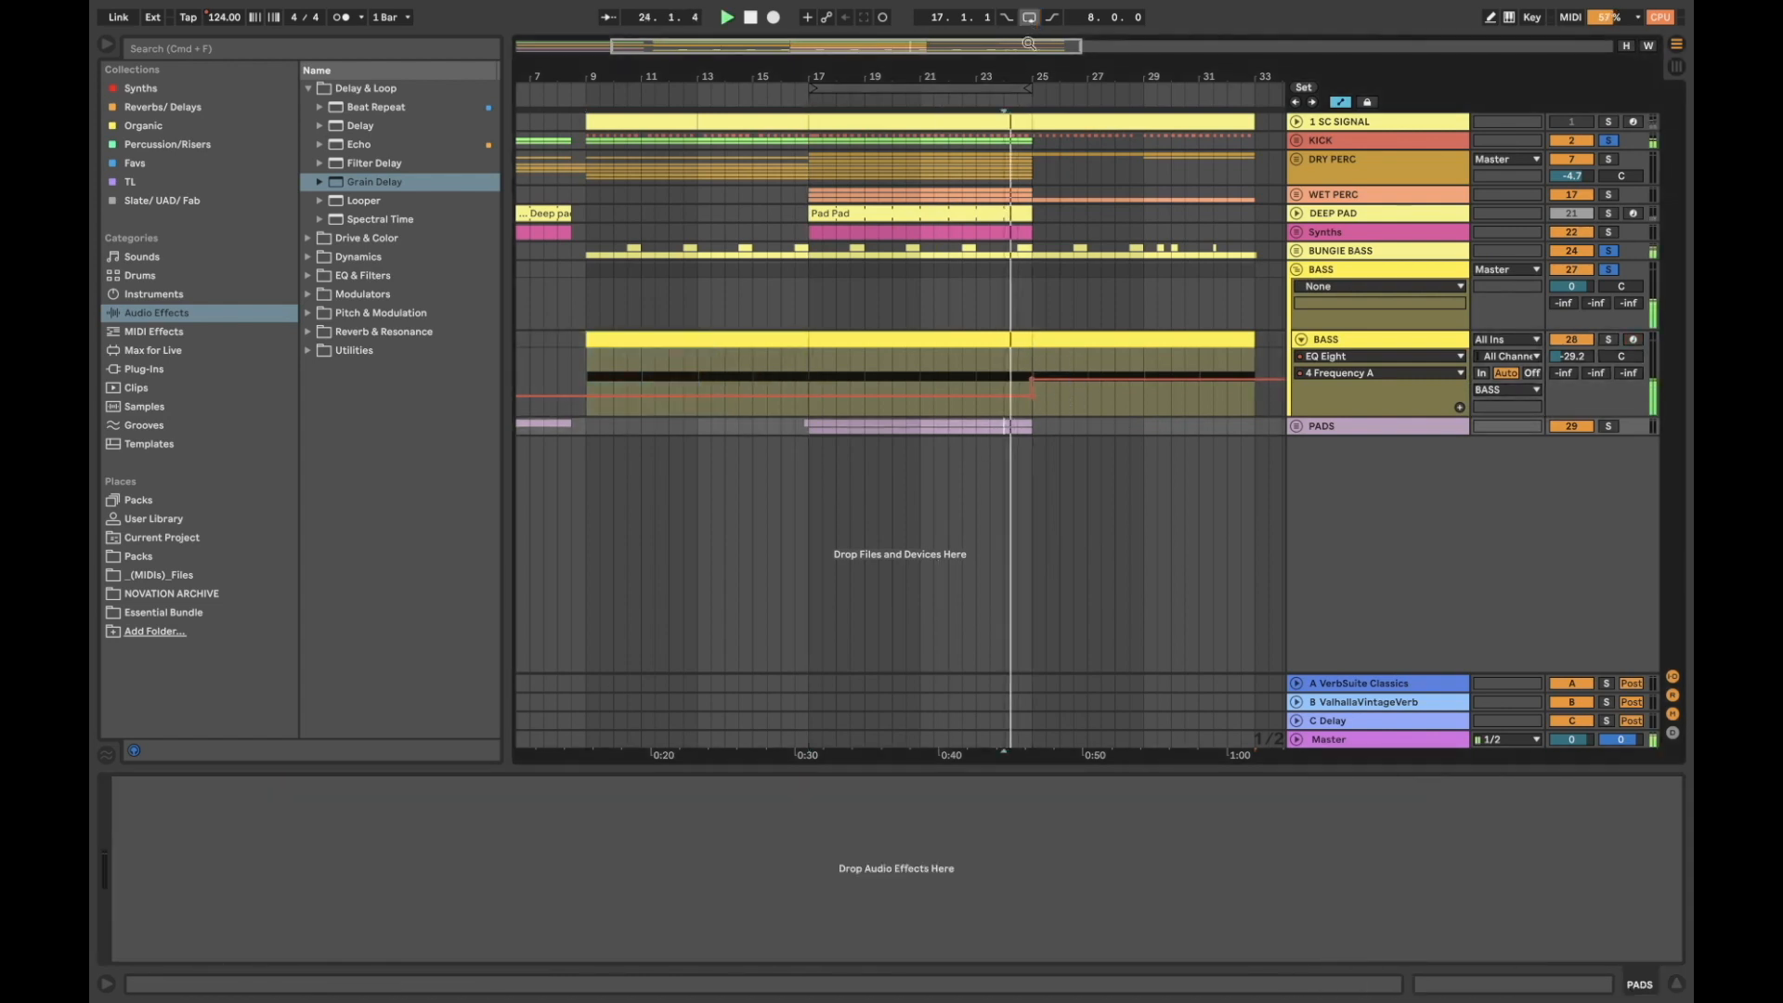
click(1347, 344)
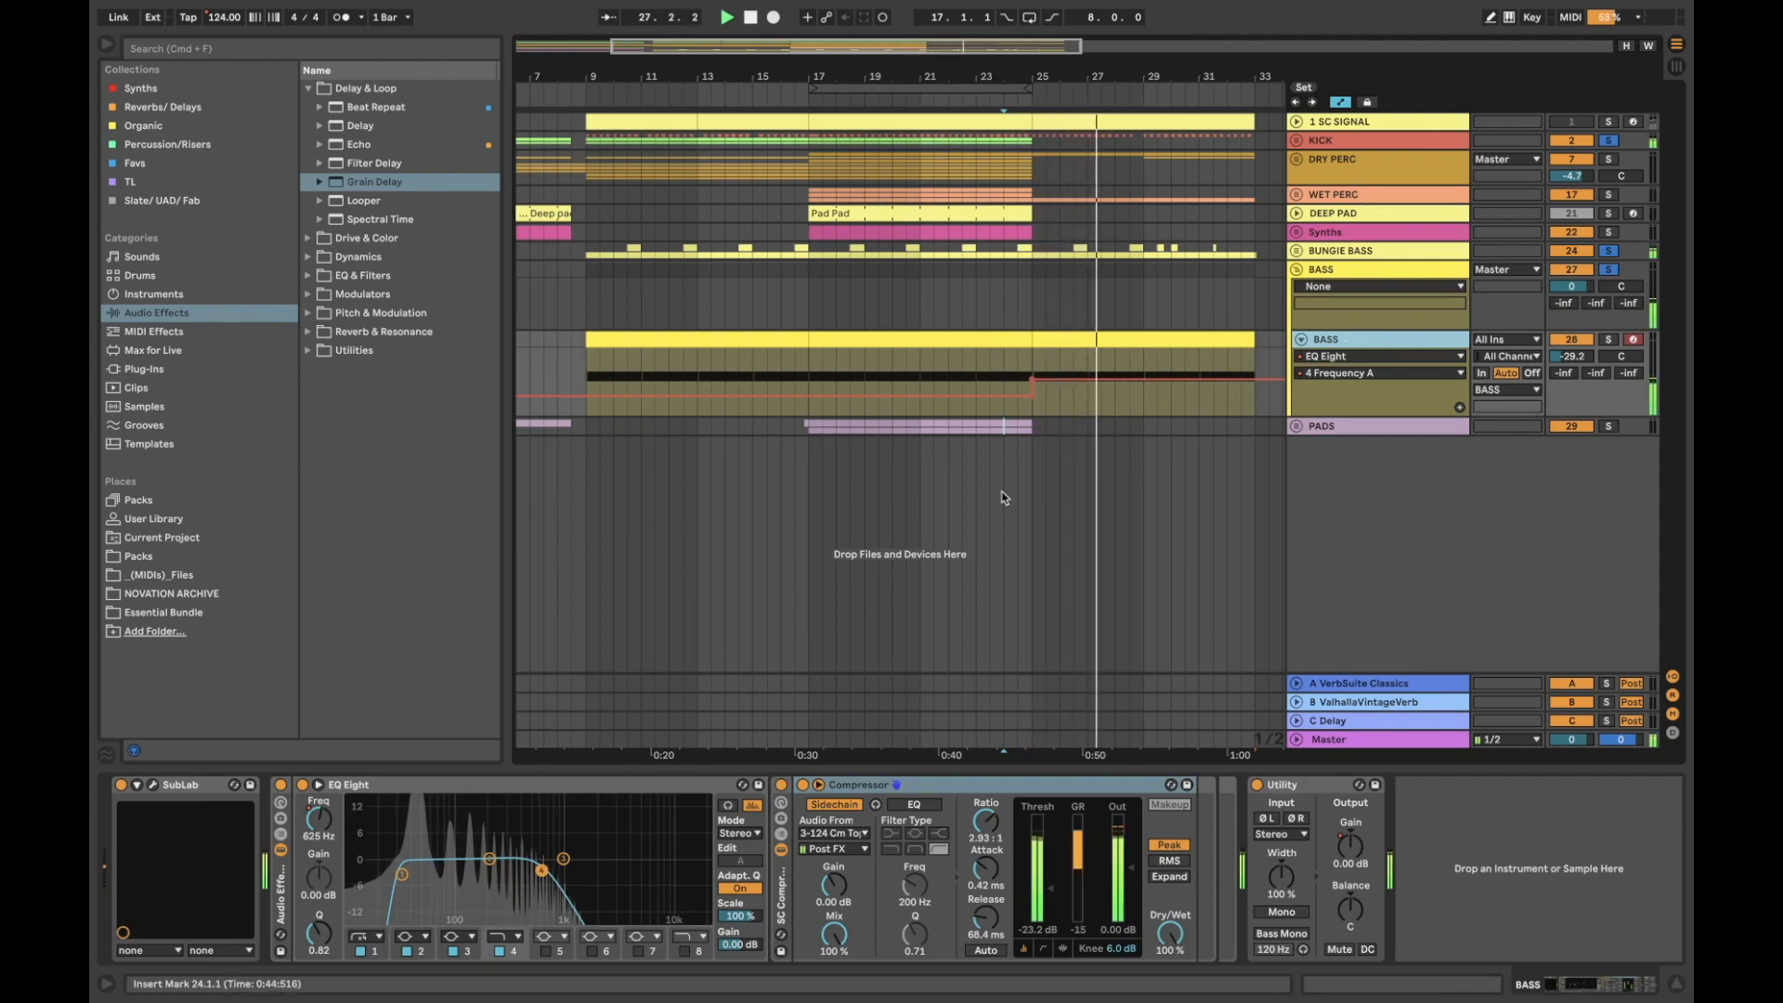
key(space)
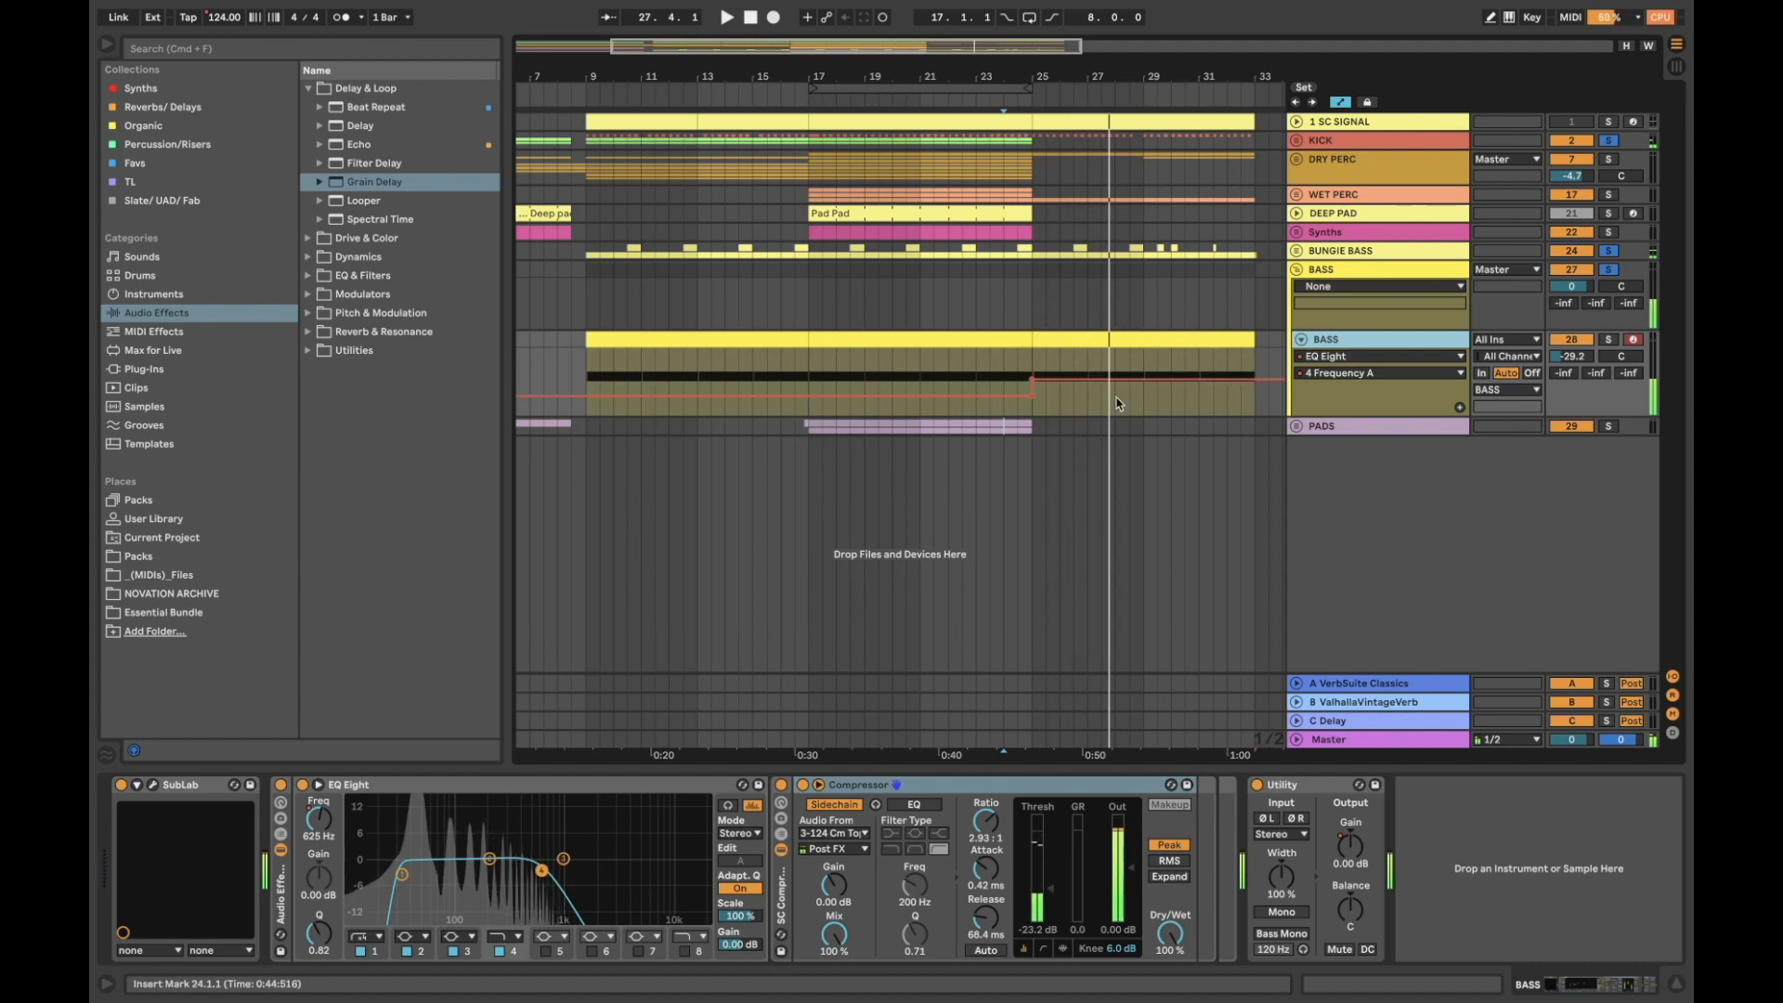
mouse_move(1049, 381)
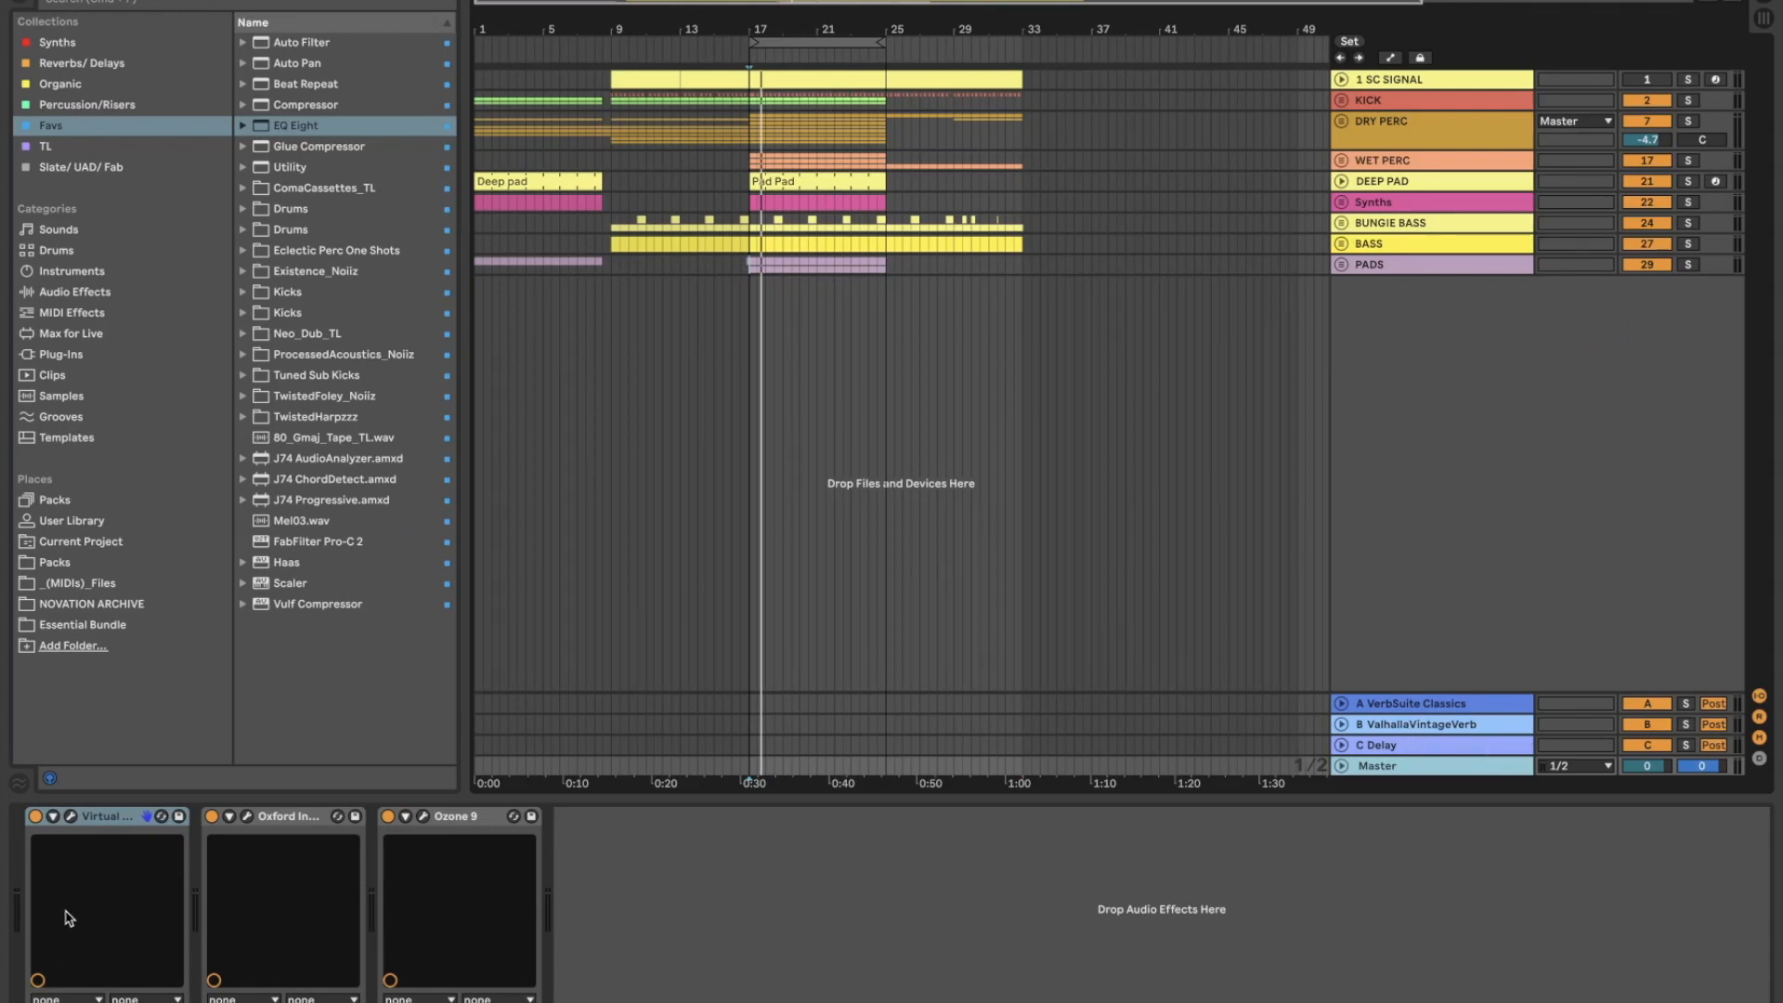
Open Virtual Tape Machines on the Master track and turn off the neighbouring Oxford plug-in
click(70, 817)
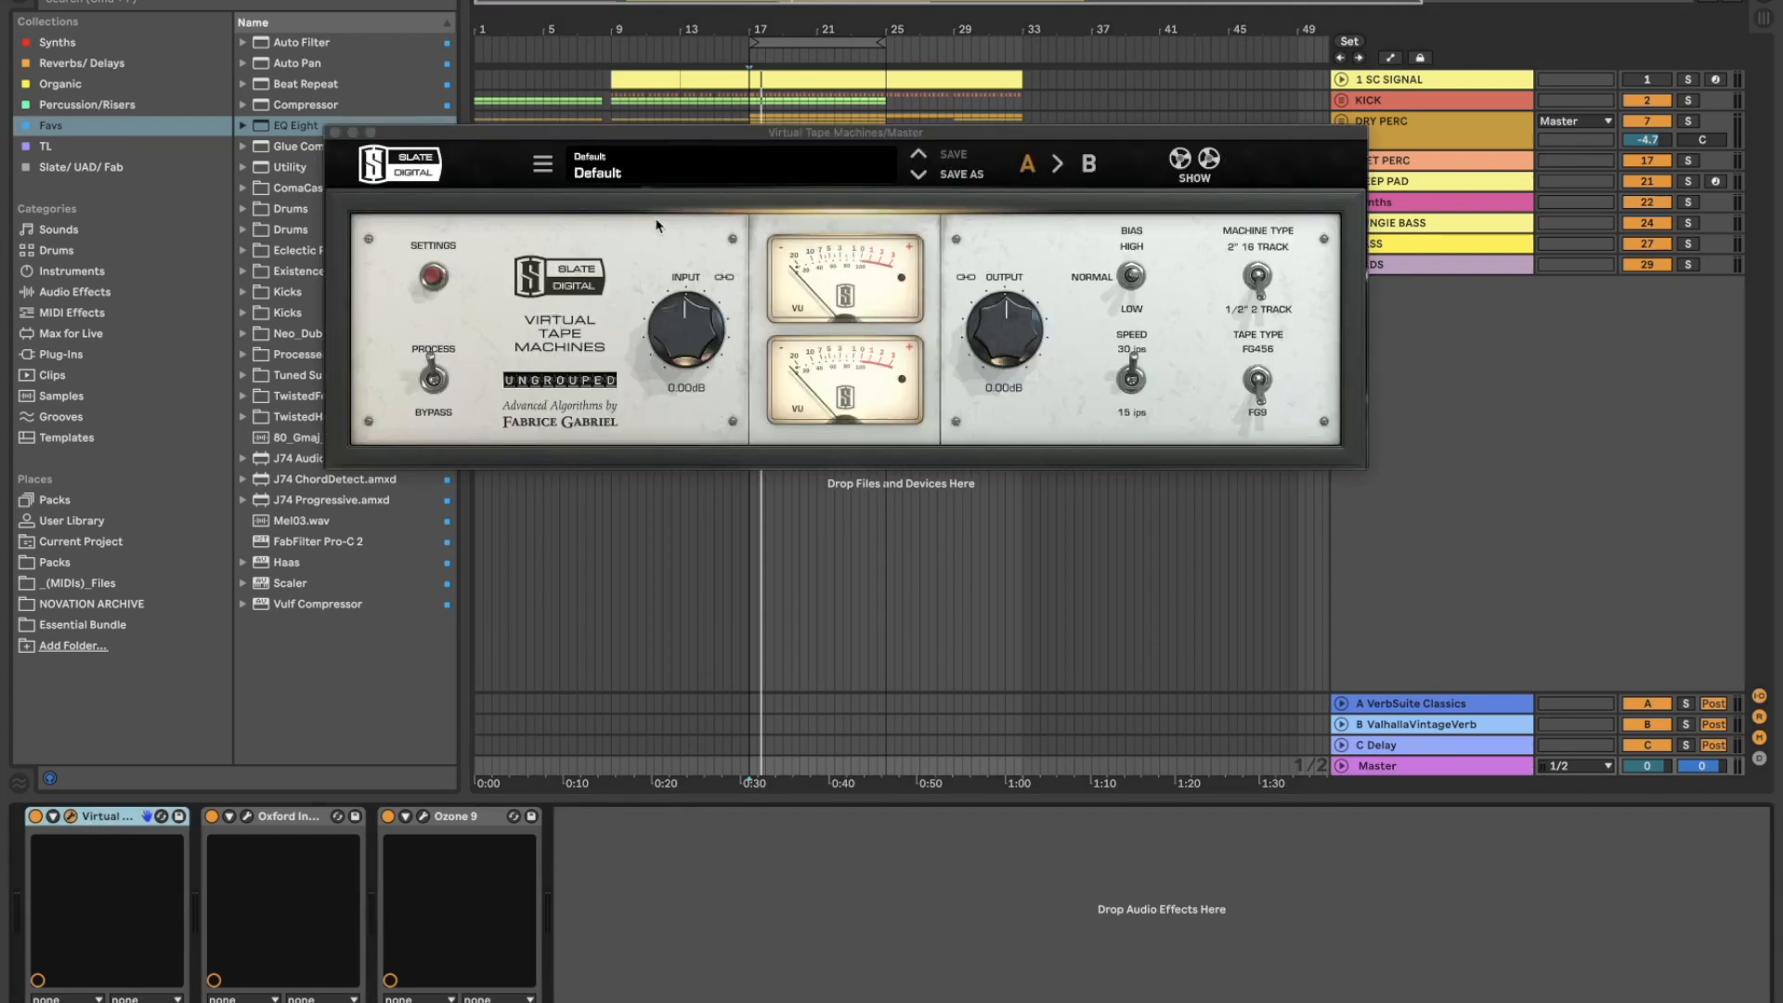
drag(715, 138, 885, 330)
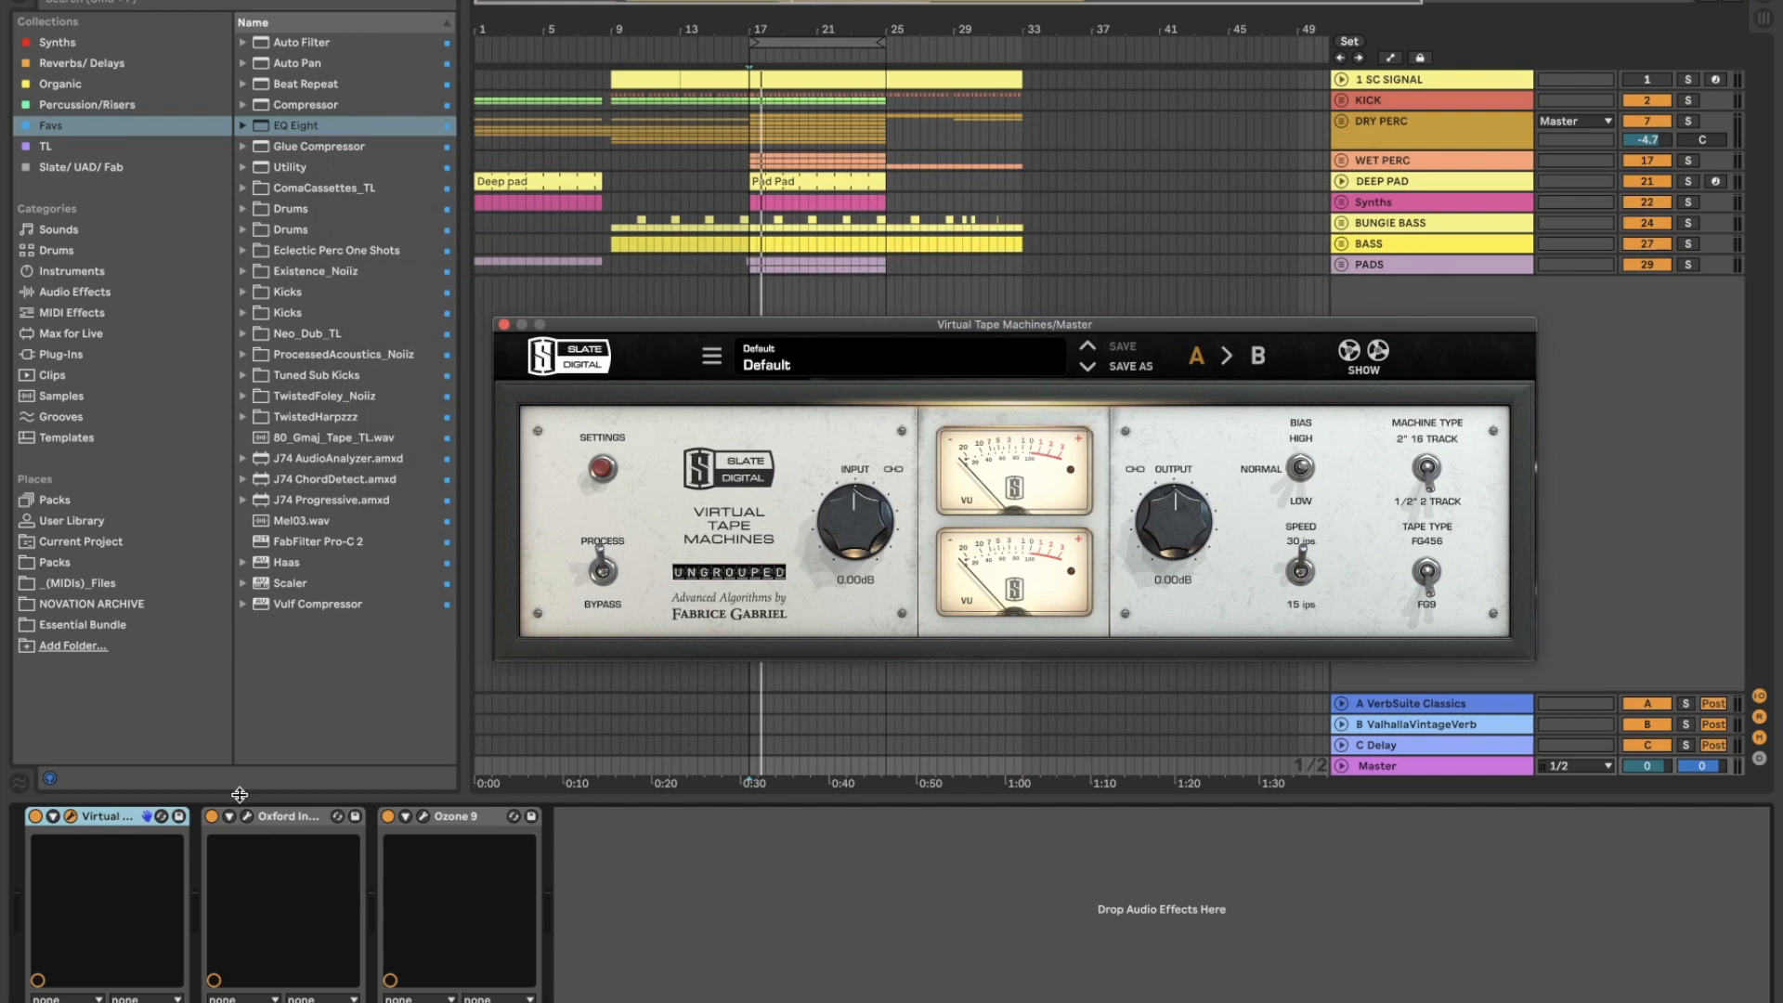
click(212, 817)
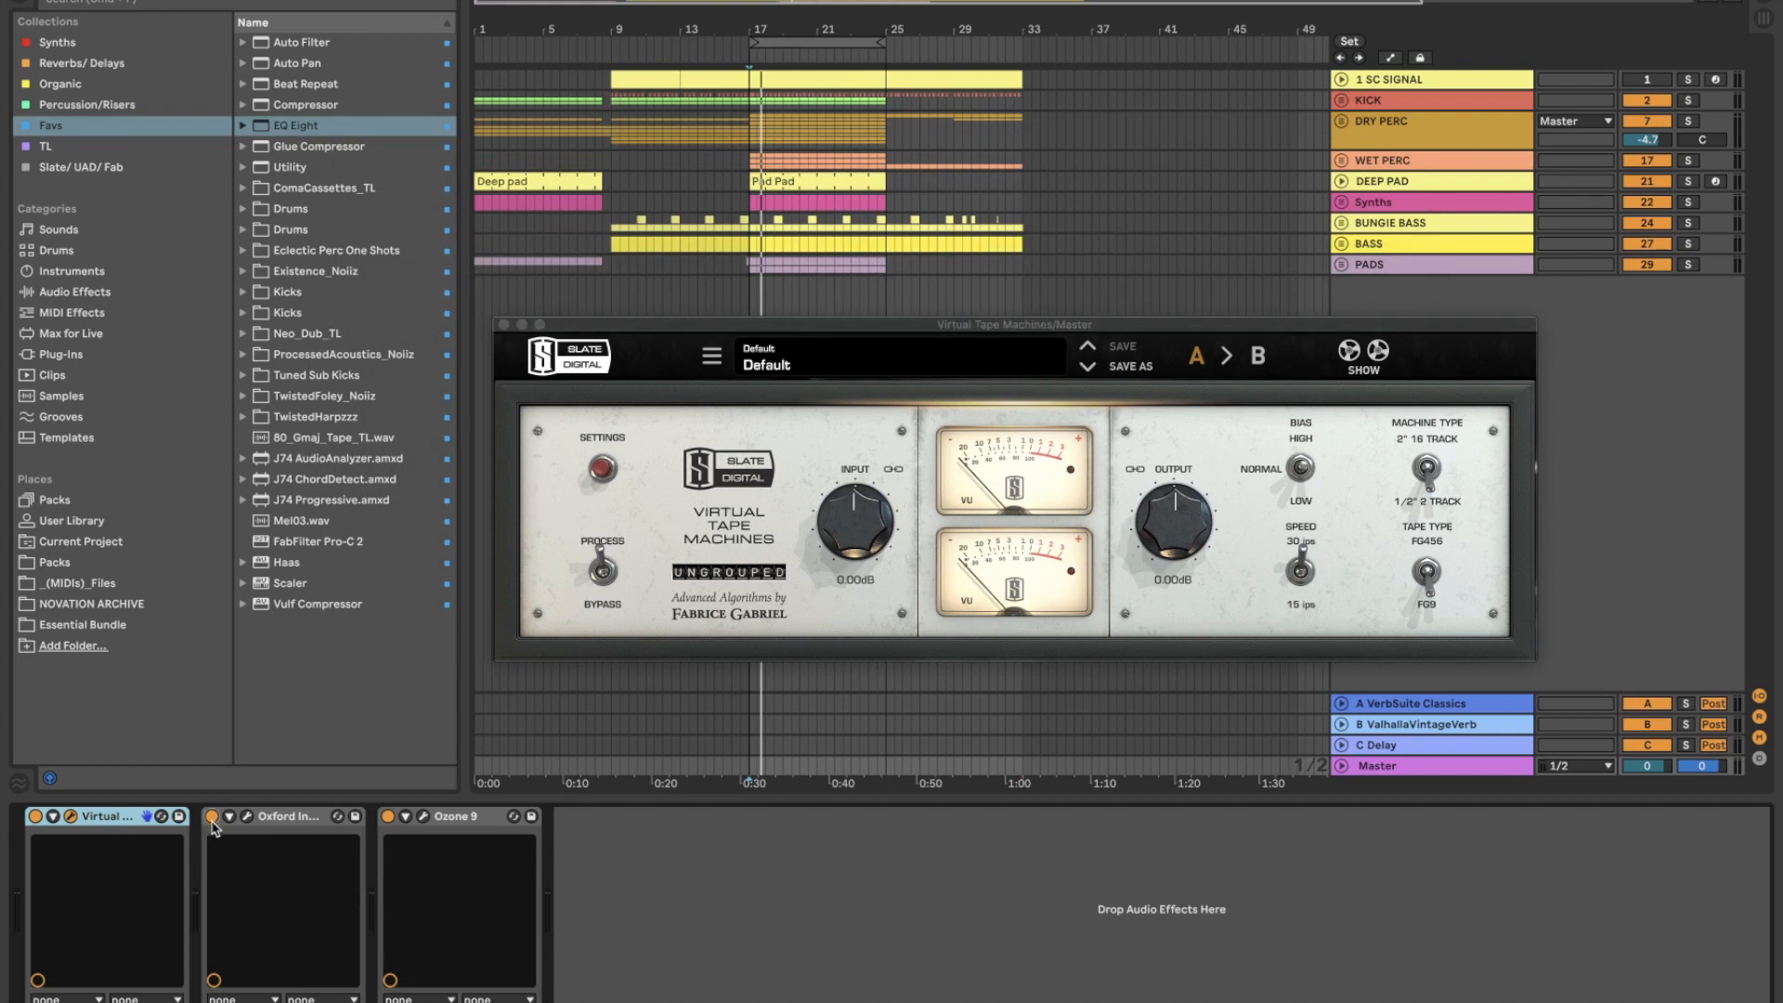
Play the full mix from bar 17 while switching the Master's Virtual Tape Machines off and on to compare, leaving it on
click(745, 284)
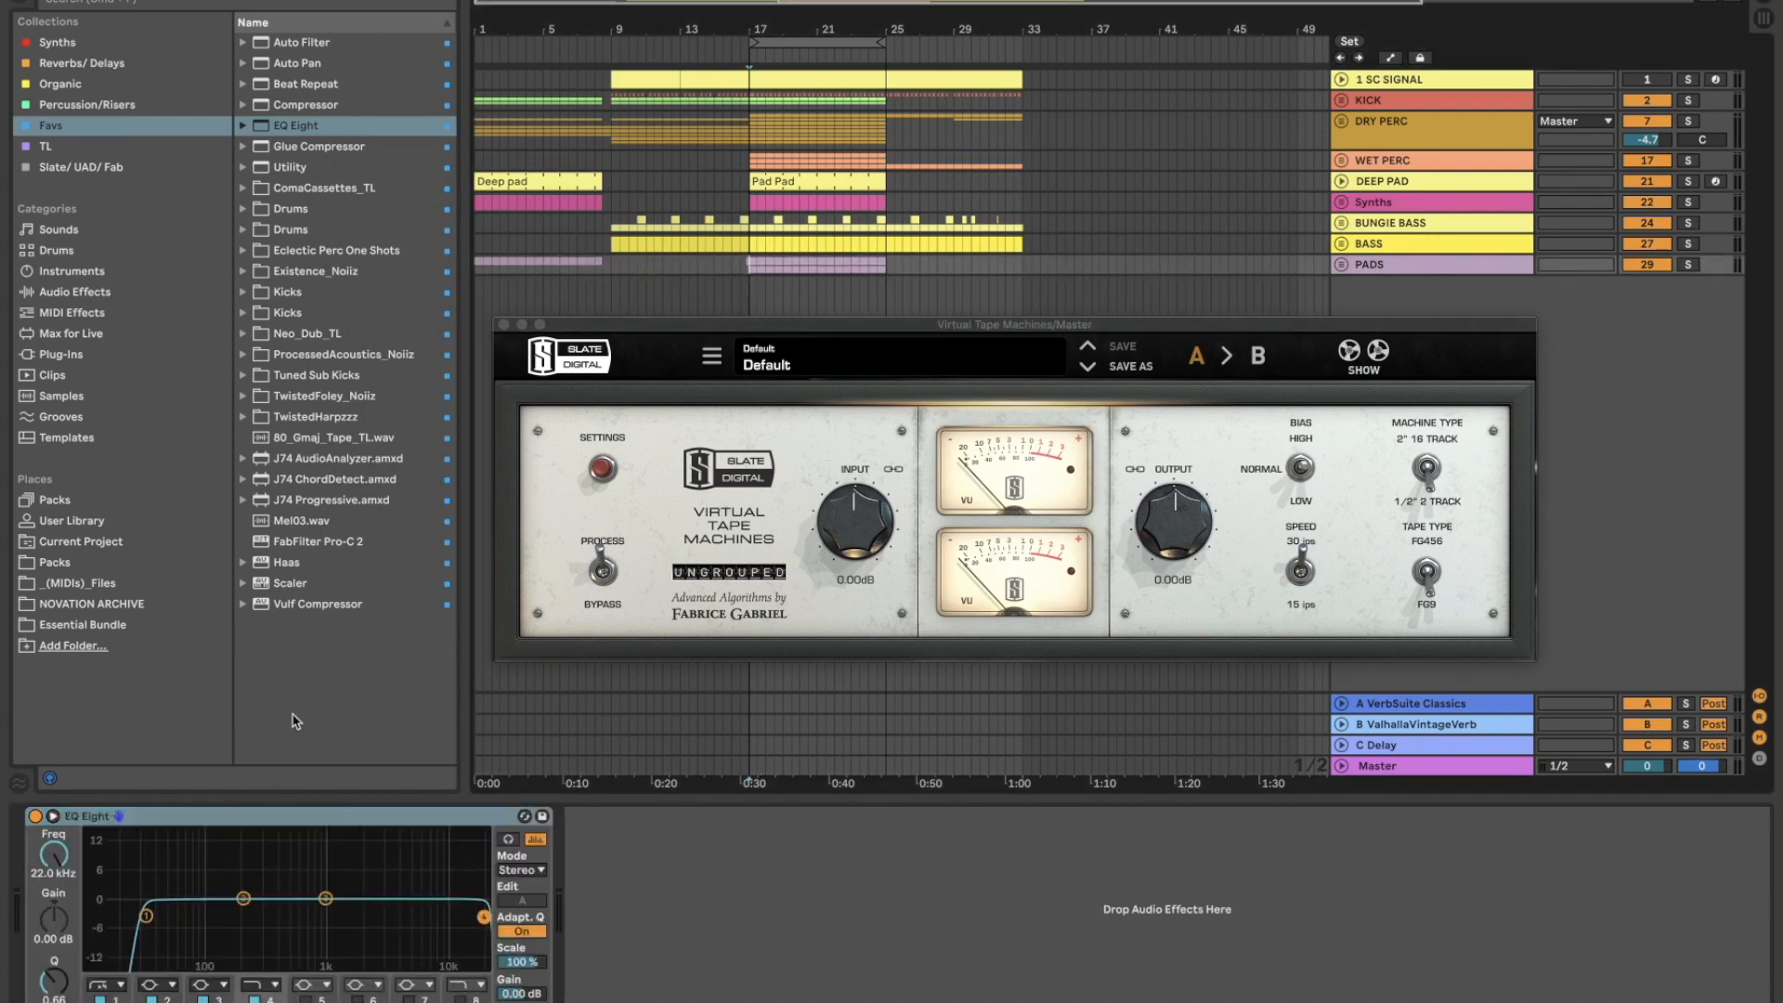
click(1426, 771)
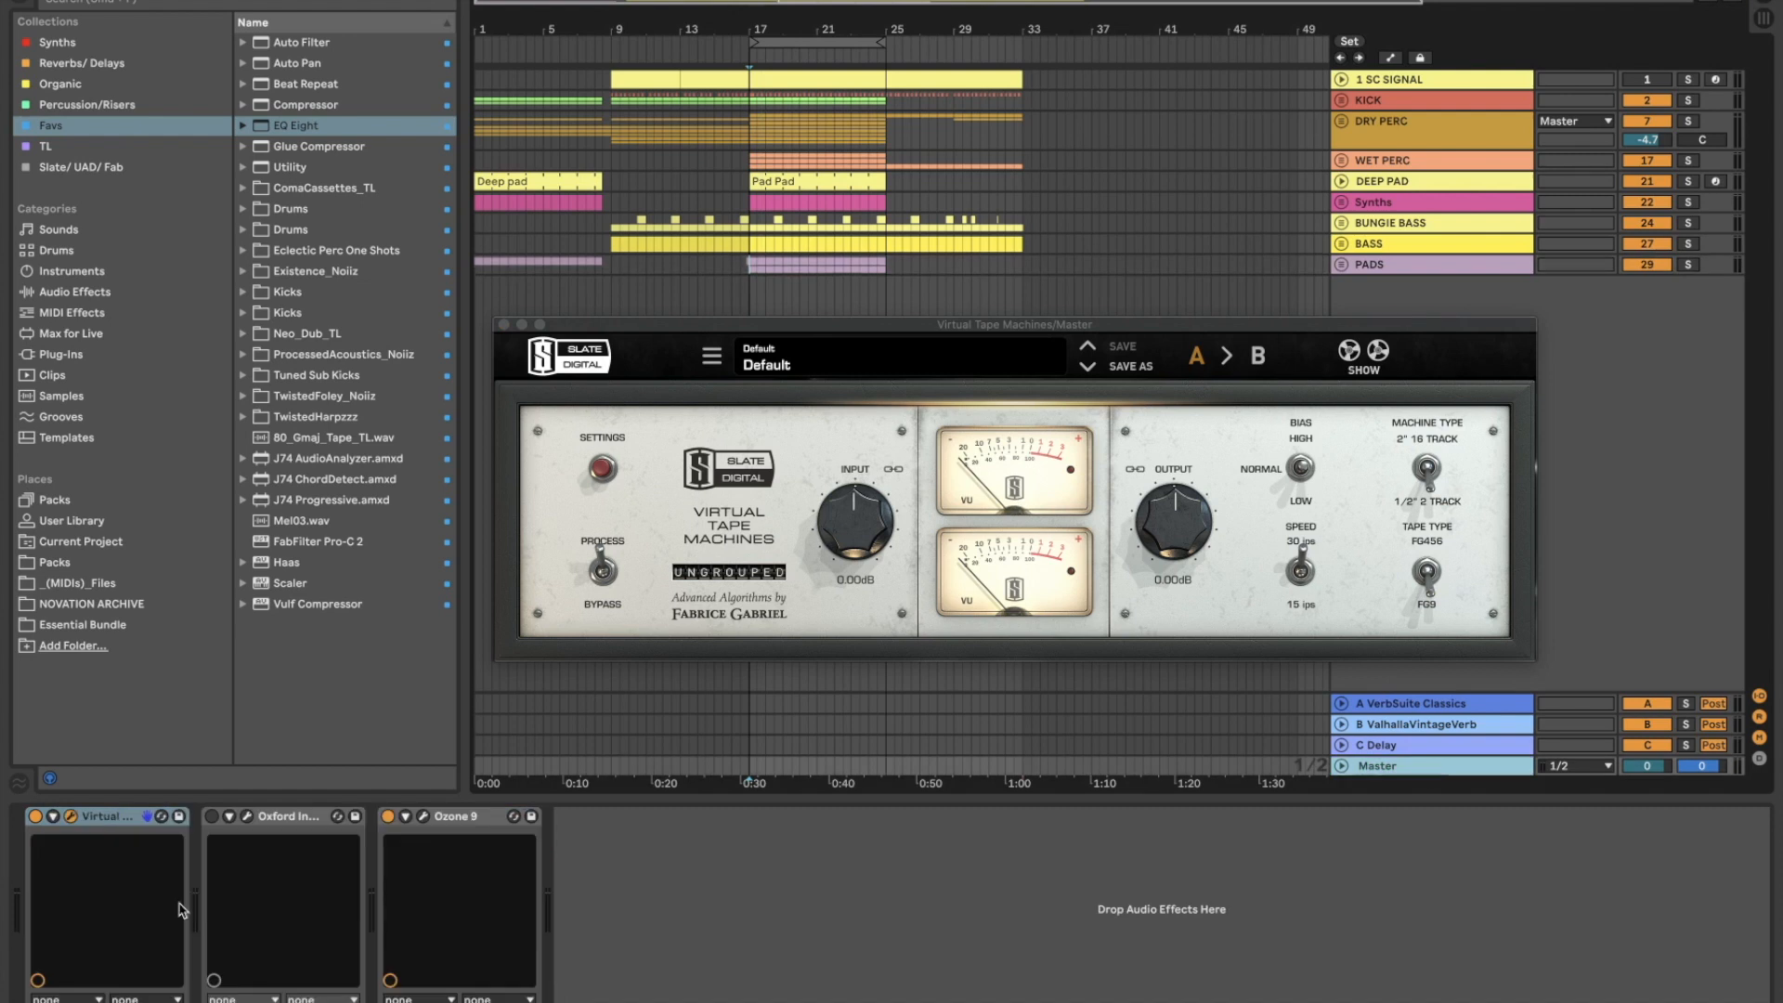
click(35, 817)
key(space)
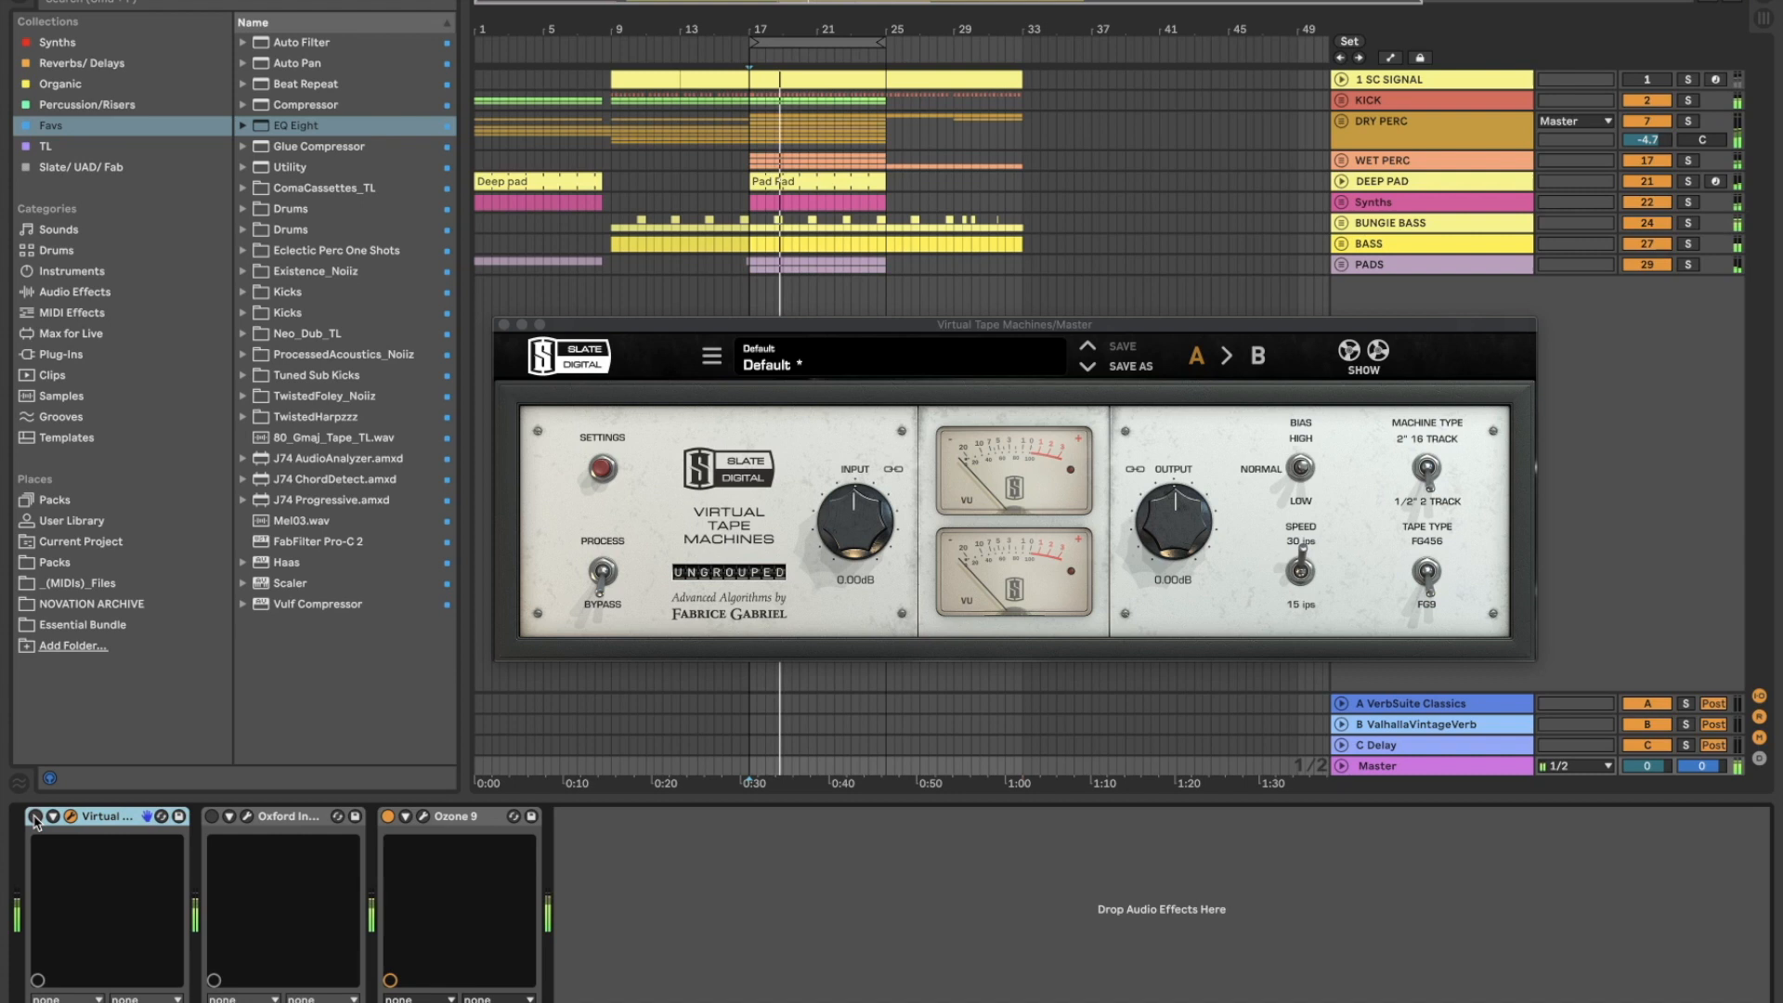
click(35, 817)
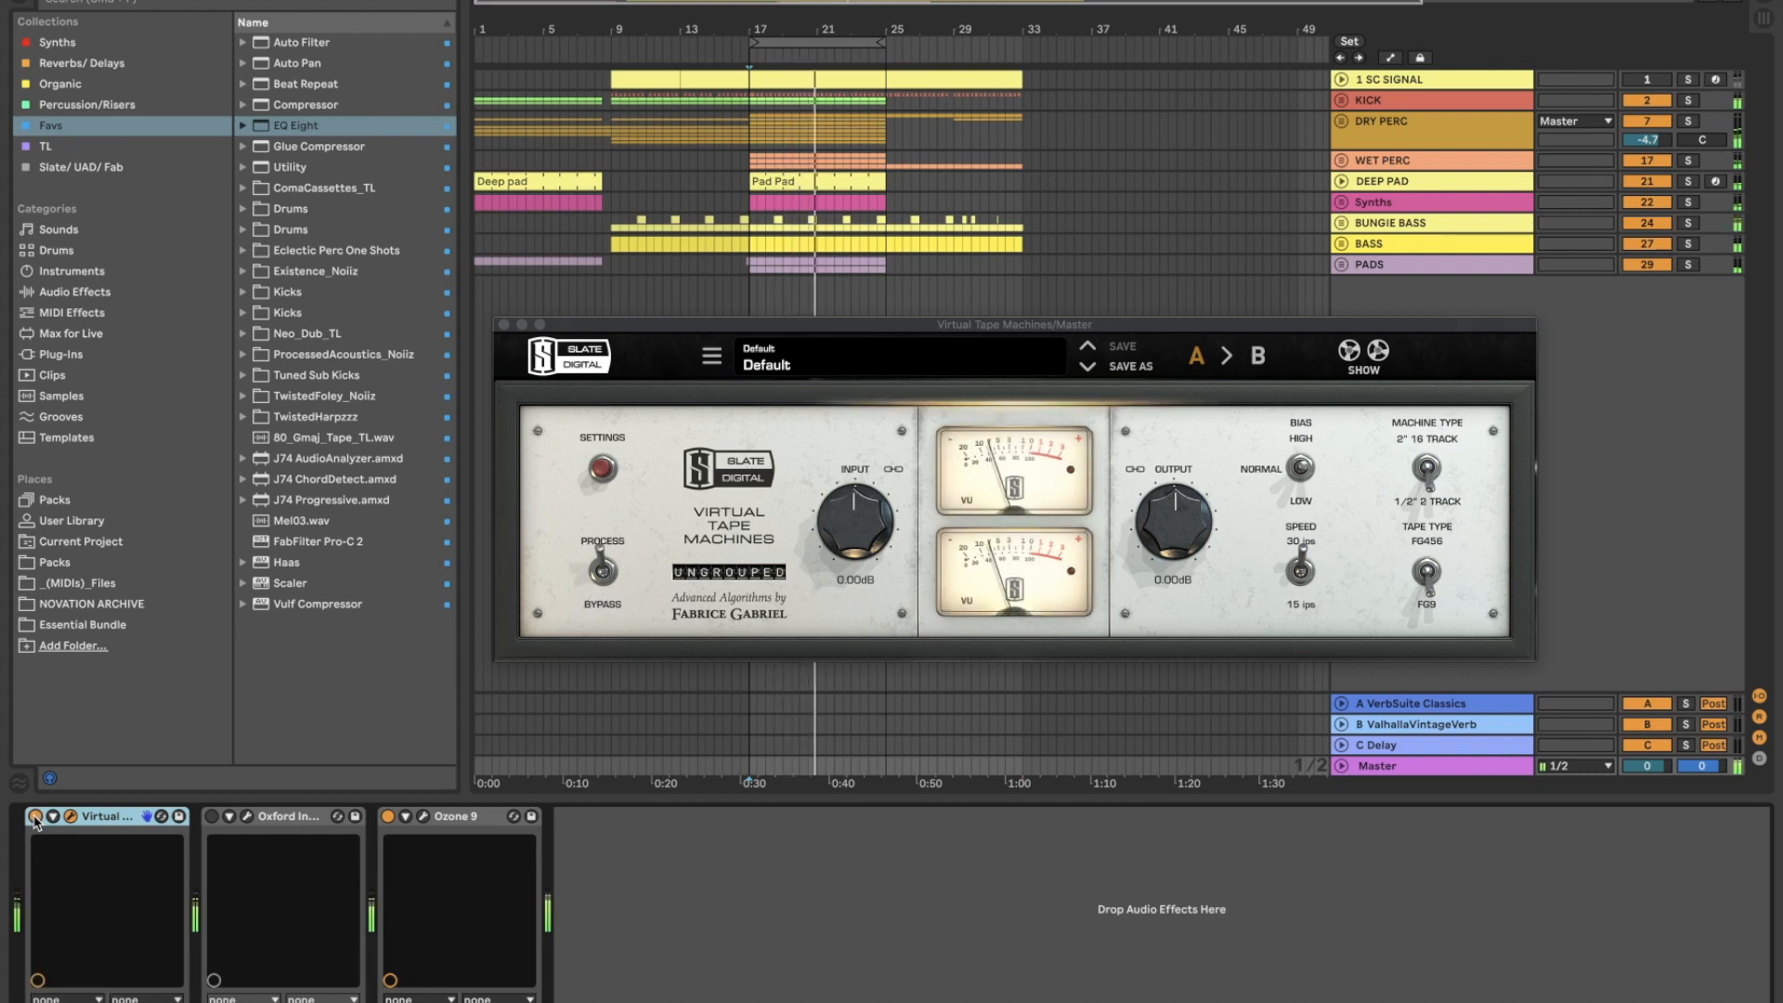
click(35, 818)
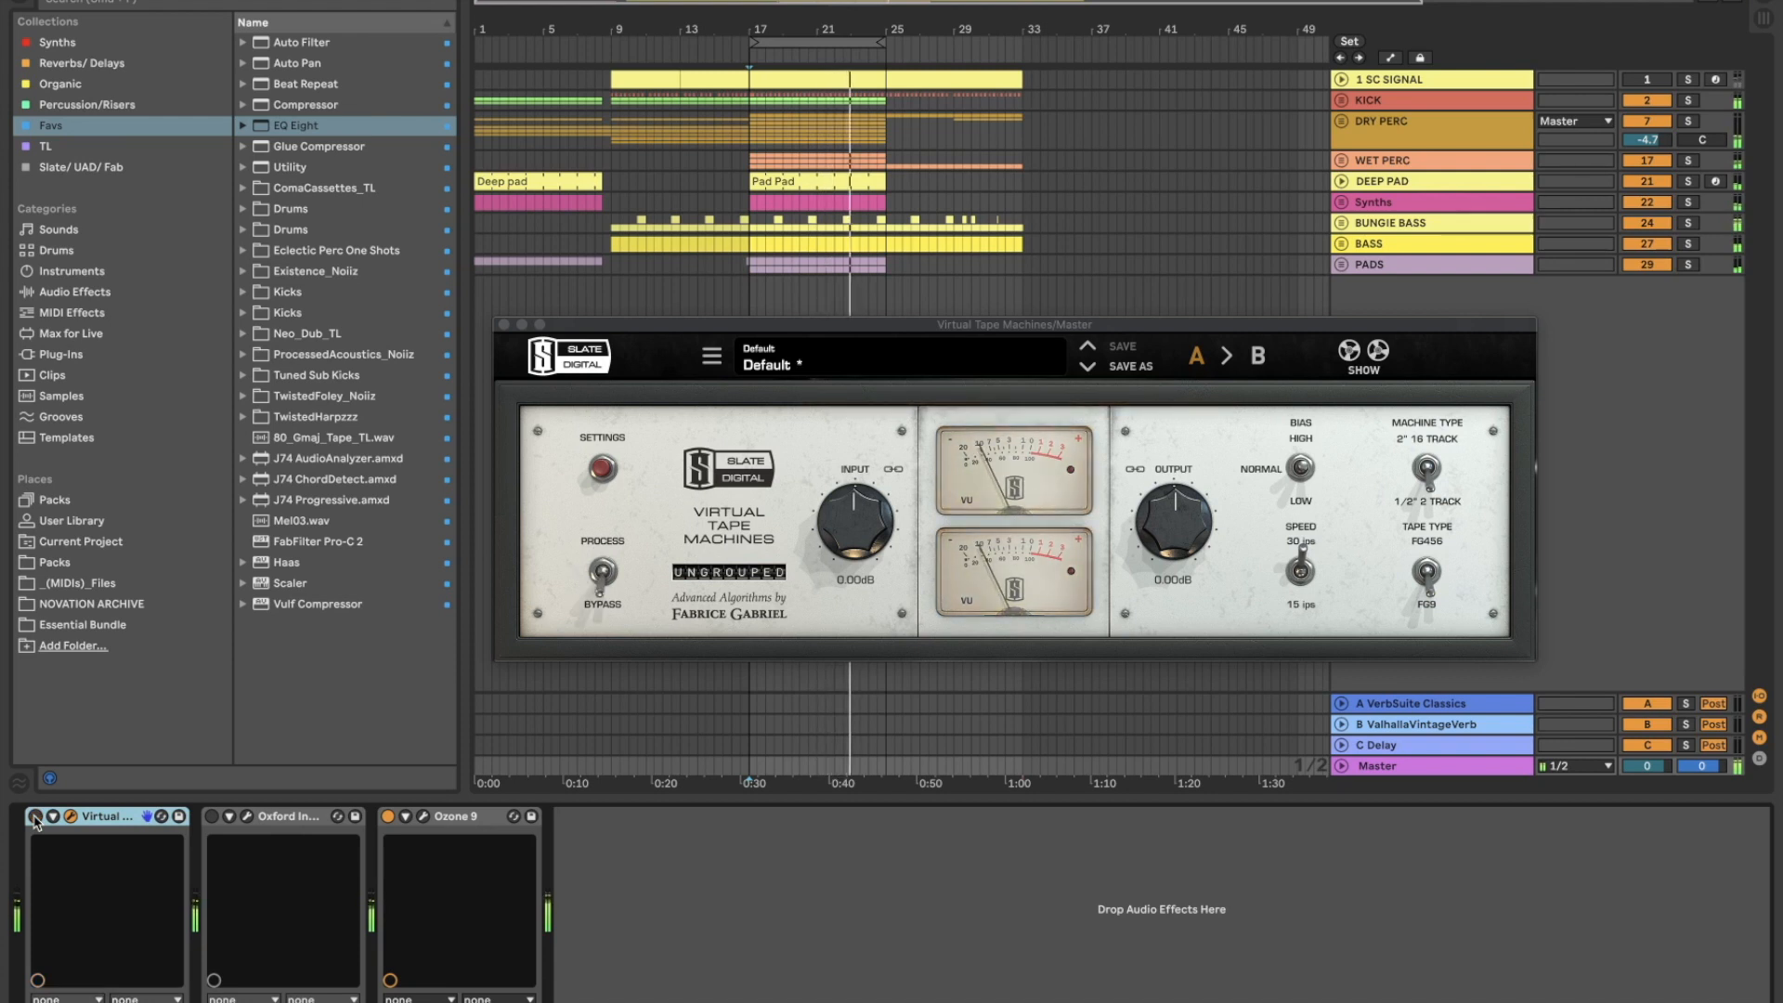
click(35, 817)
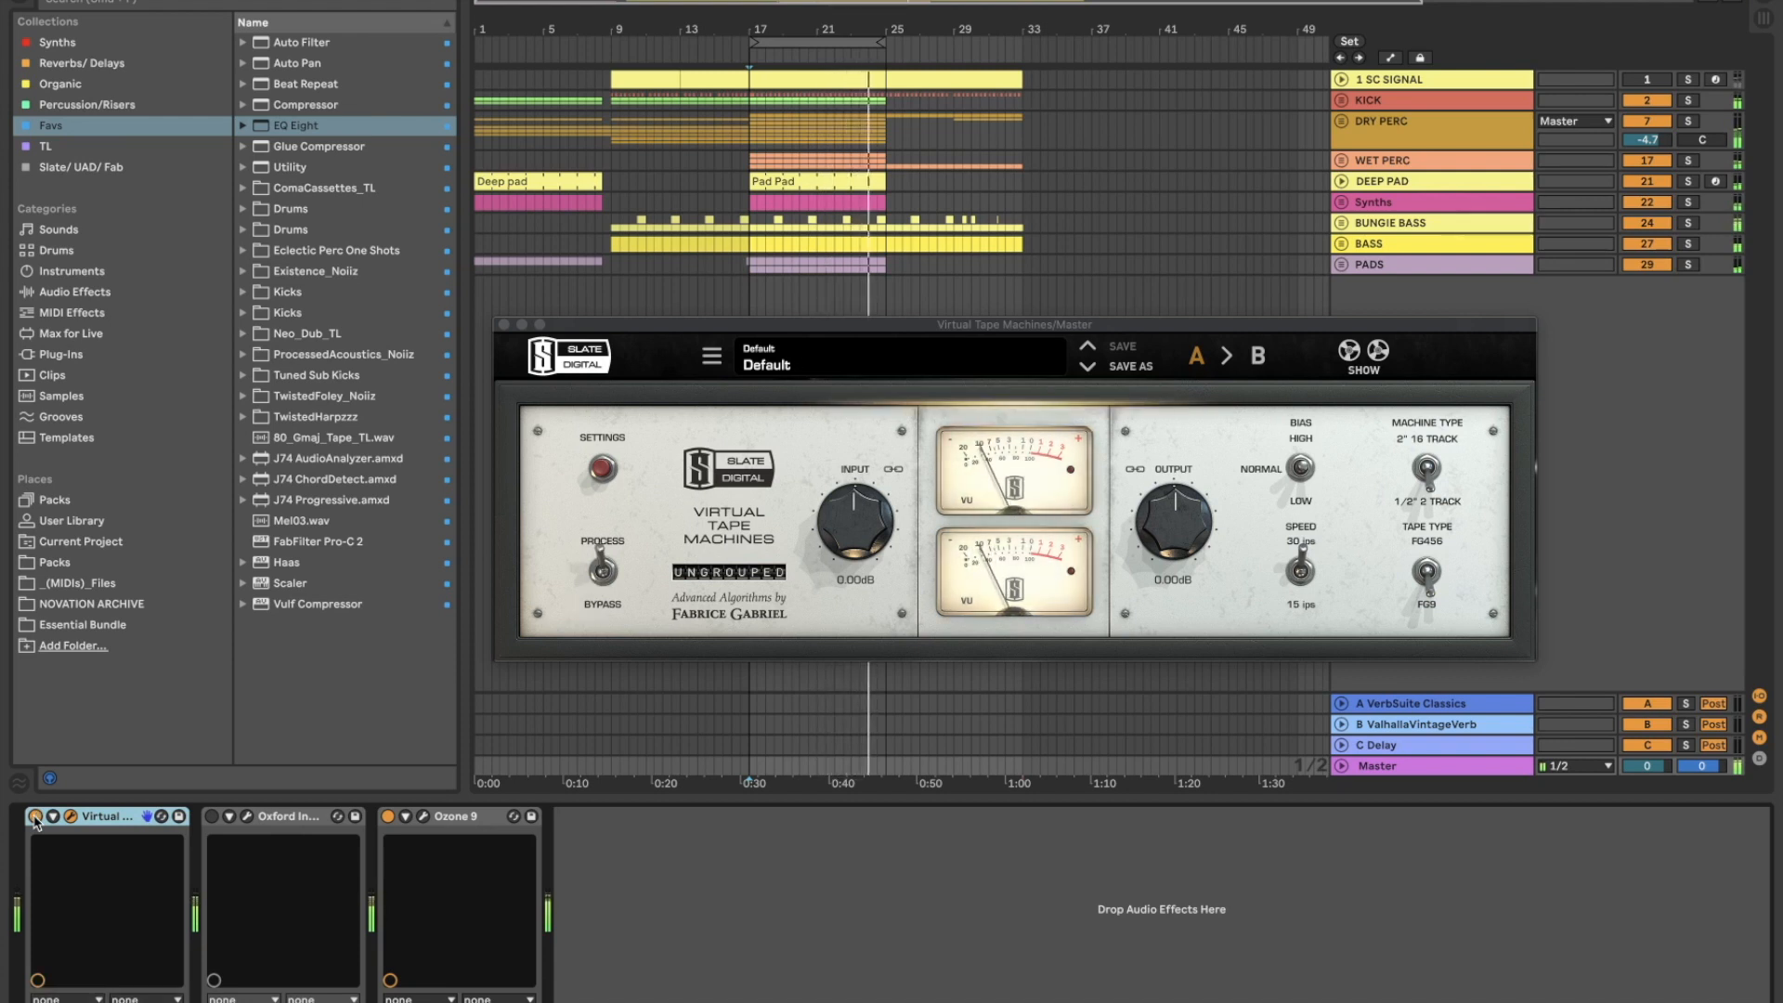
key(space)
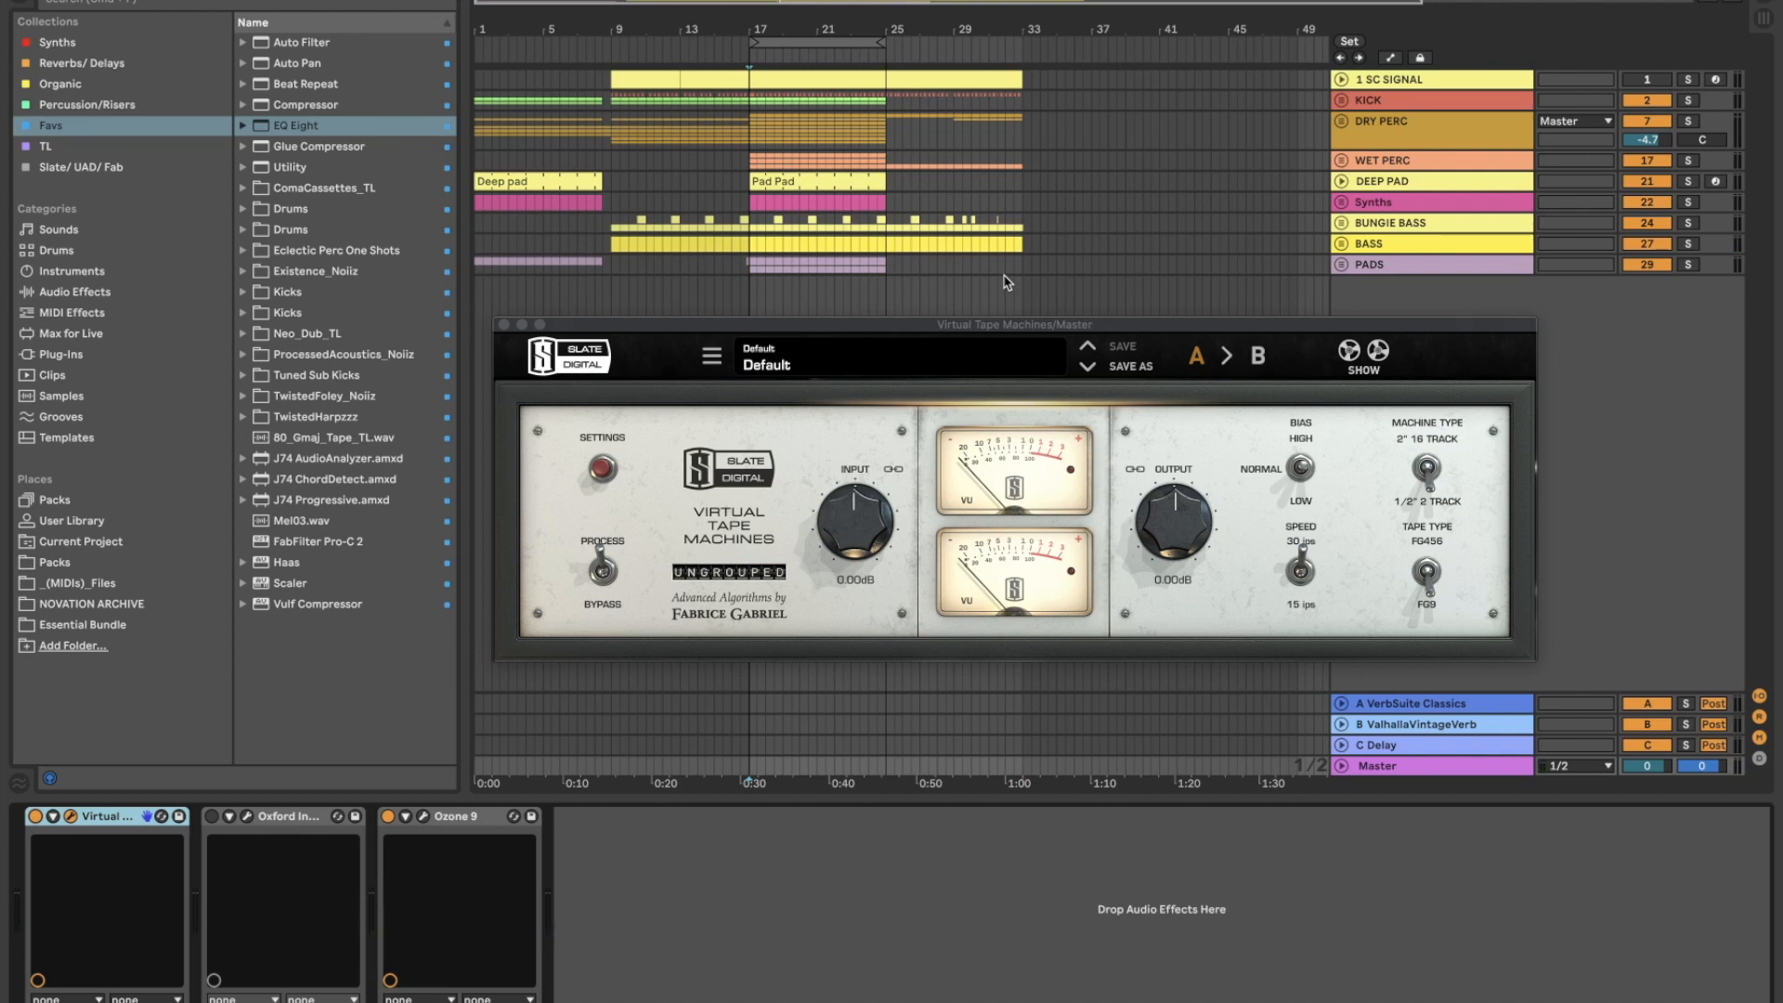
drag(647, 333, 731, 349)
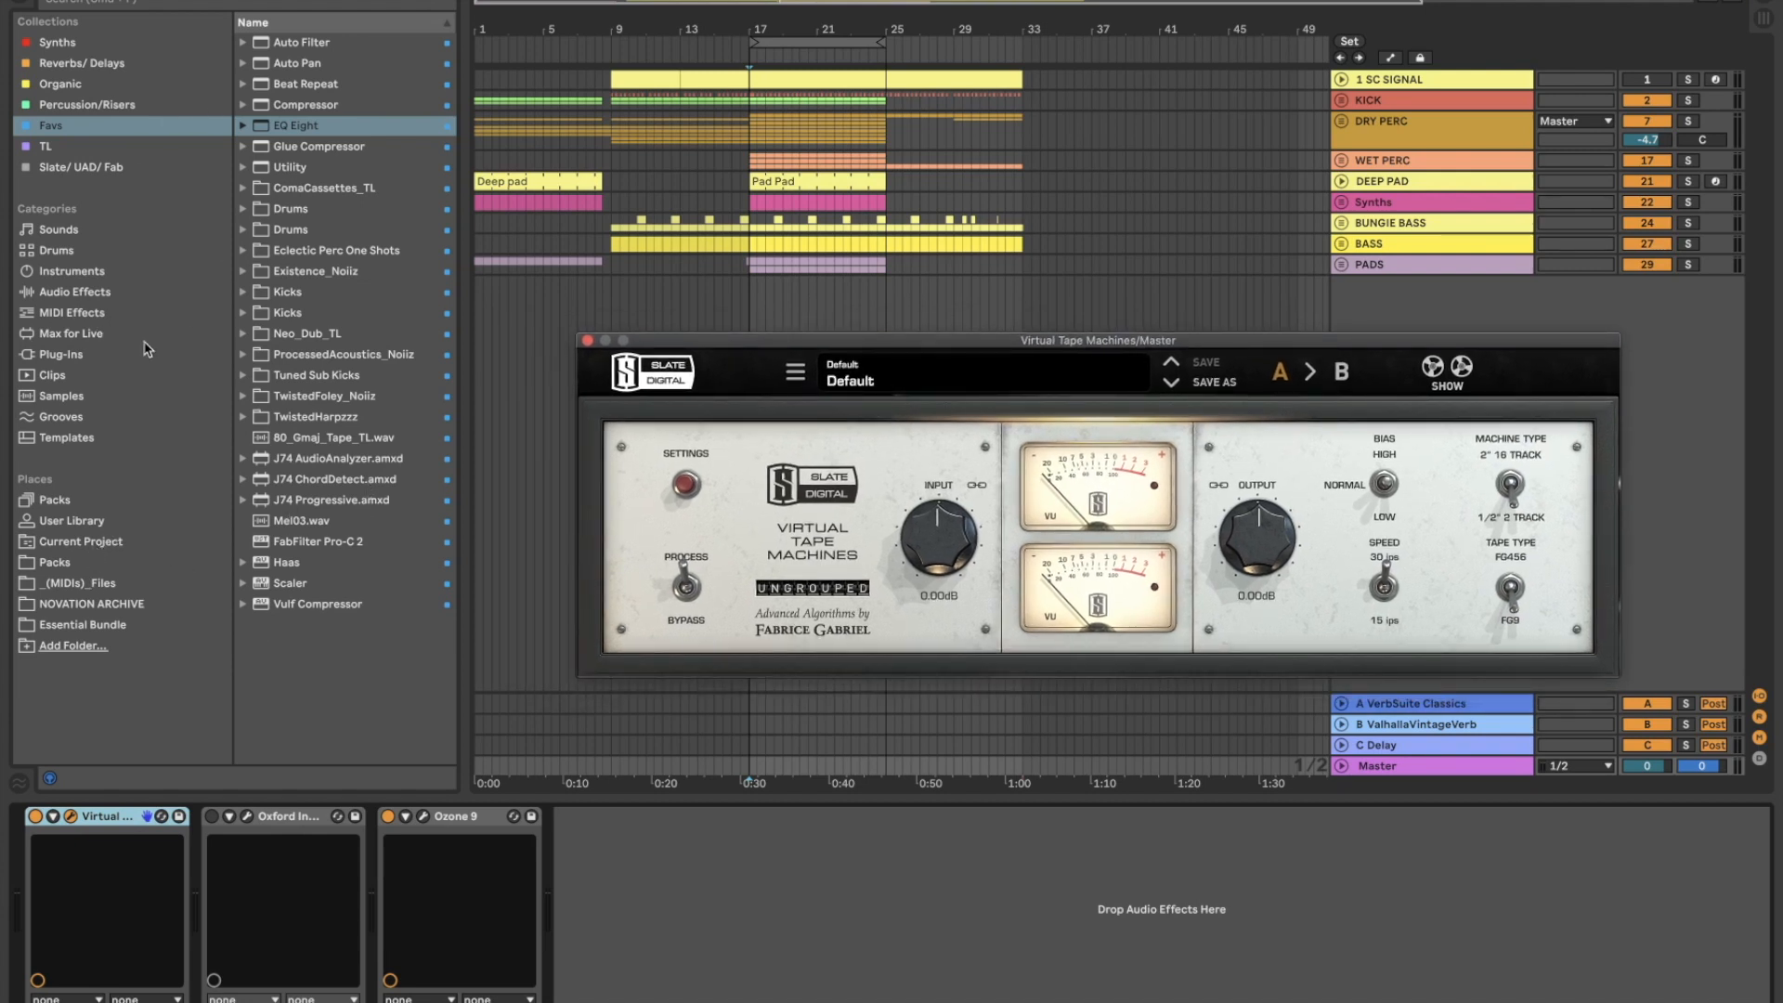
Insert the Saturator preset A Bit Warmer from Drive & Color between Virtual Tape Machines and Oxford Inflator on the Master
click(90, 358)
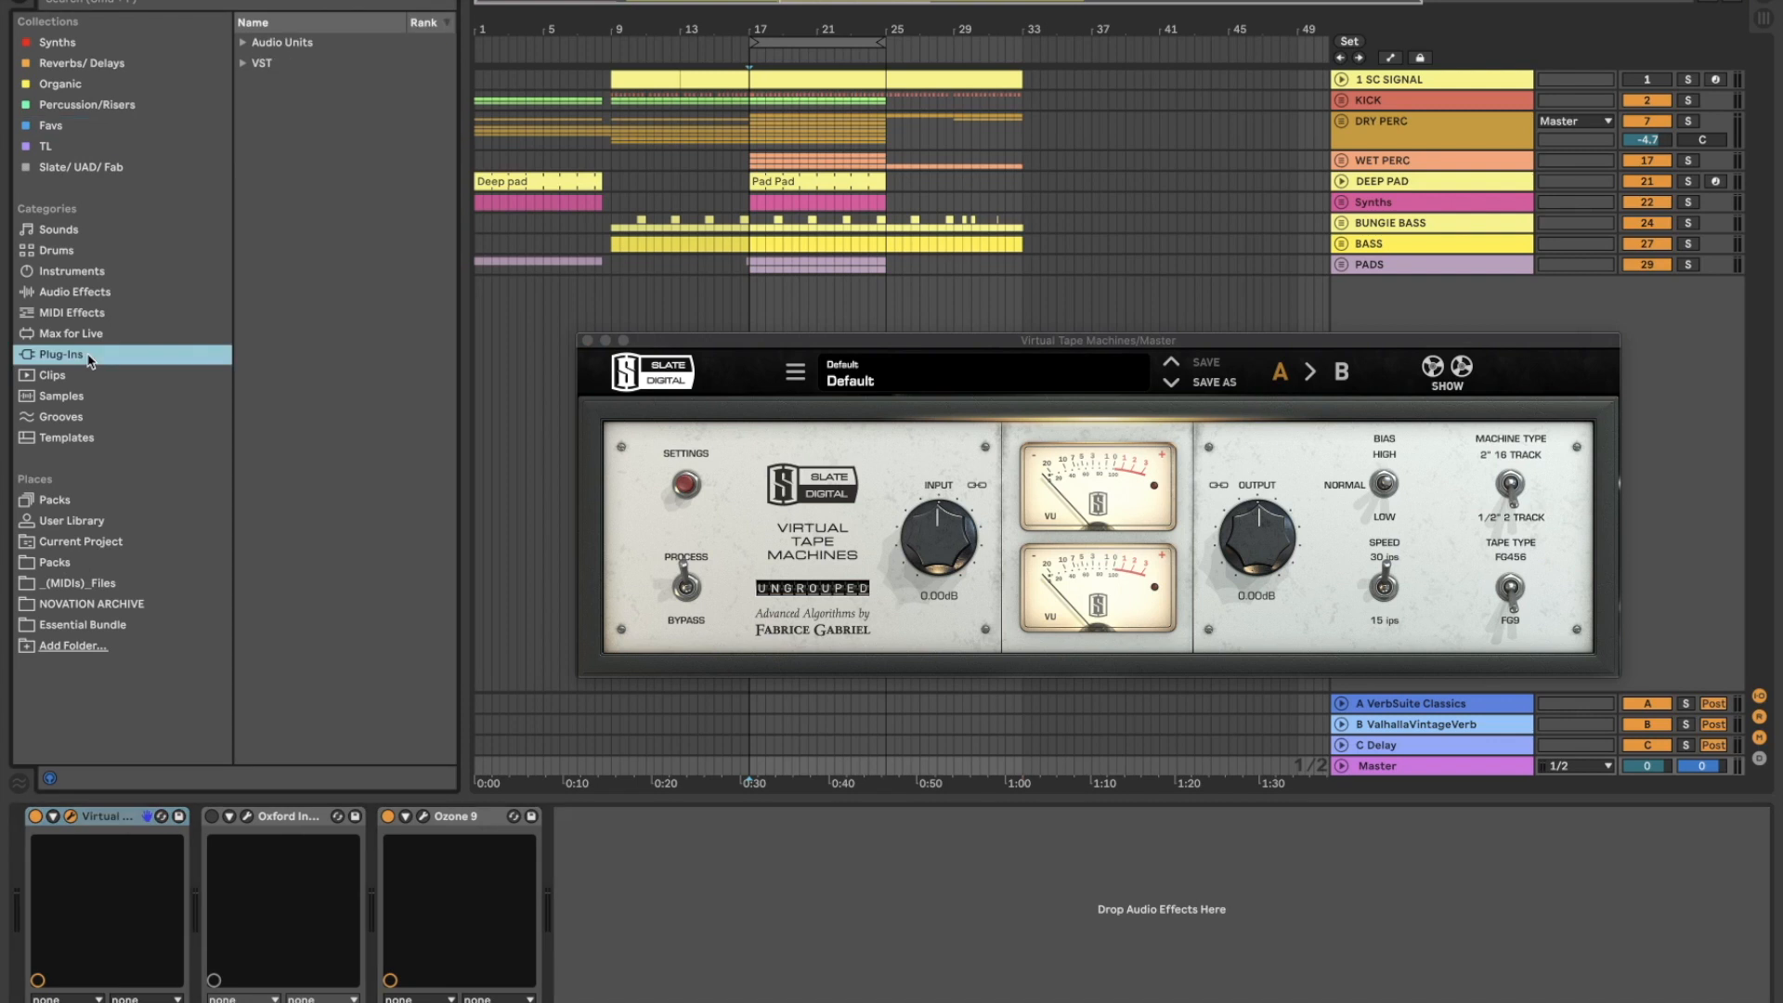
click(83, 298)
click(245, 63)
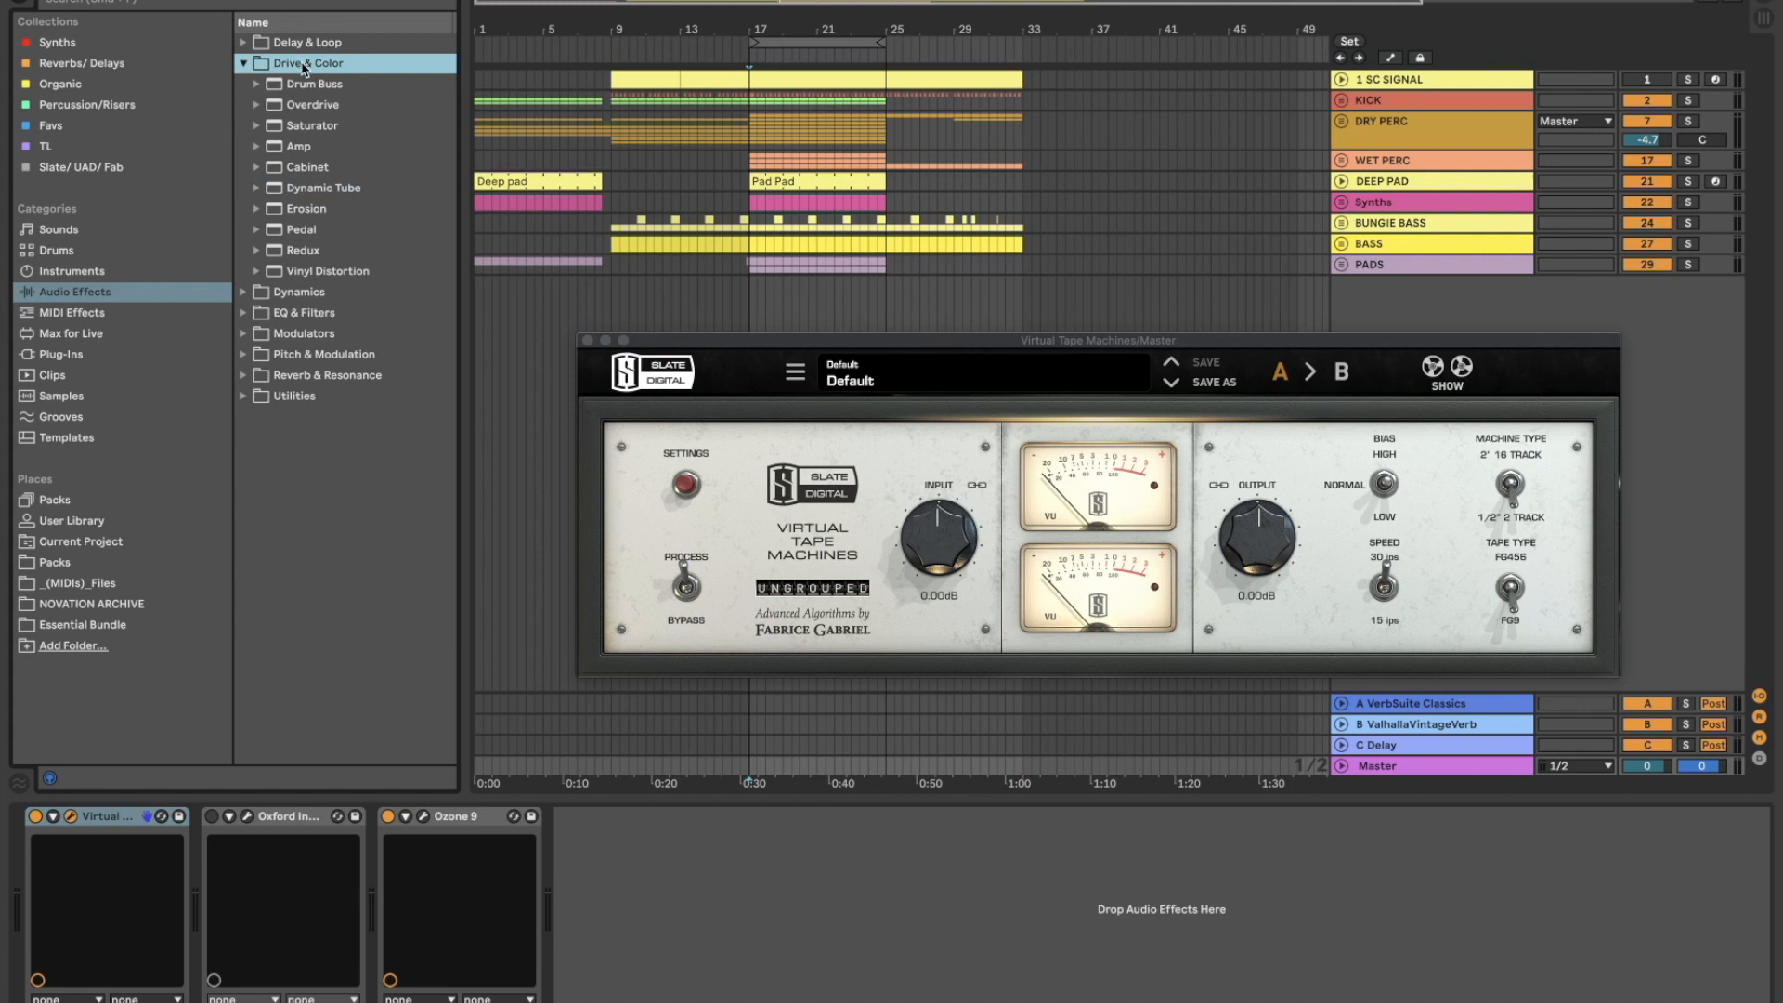
click(355, 88)
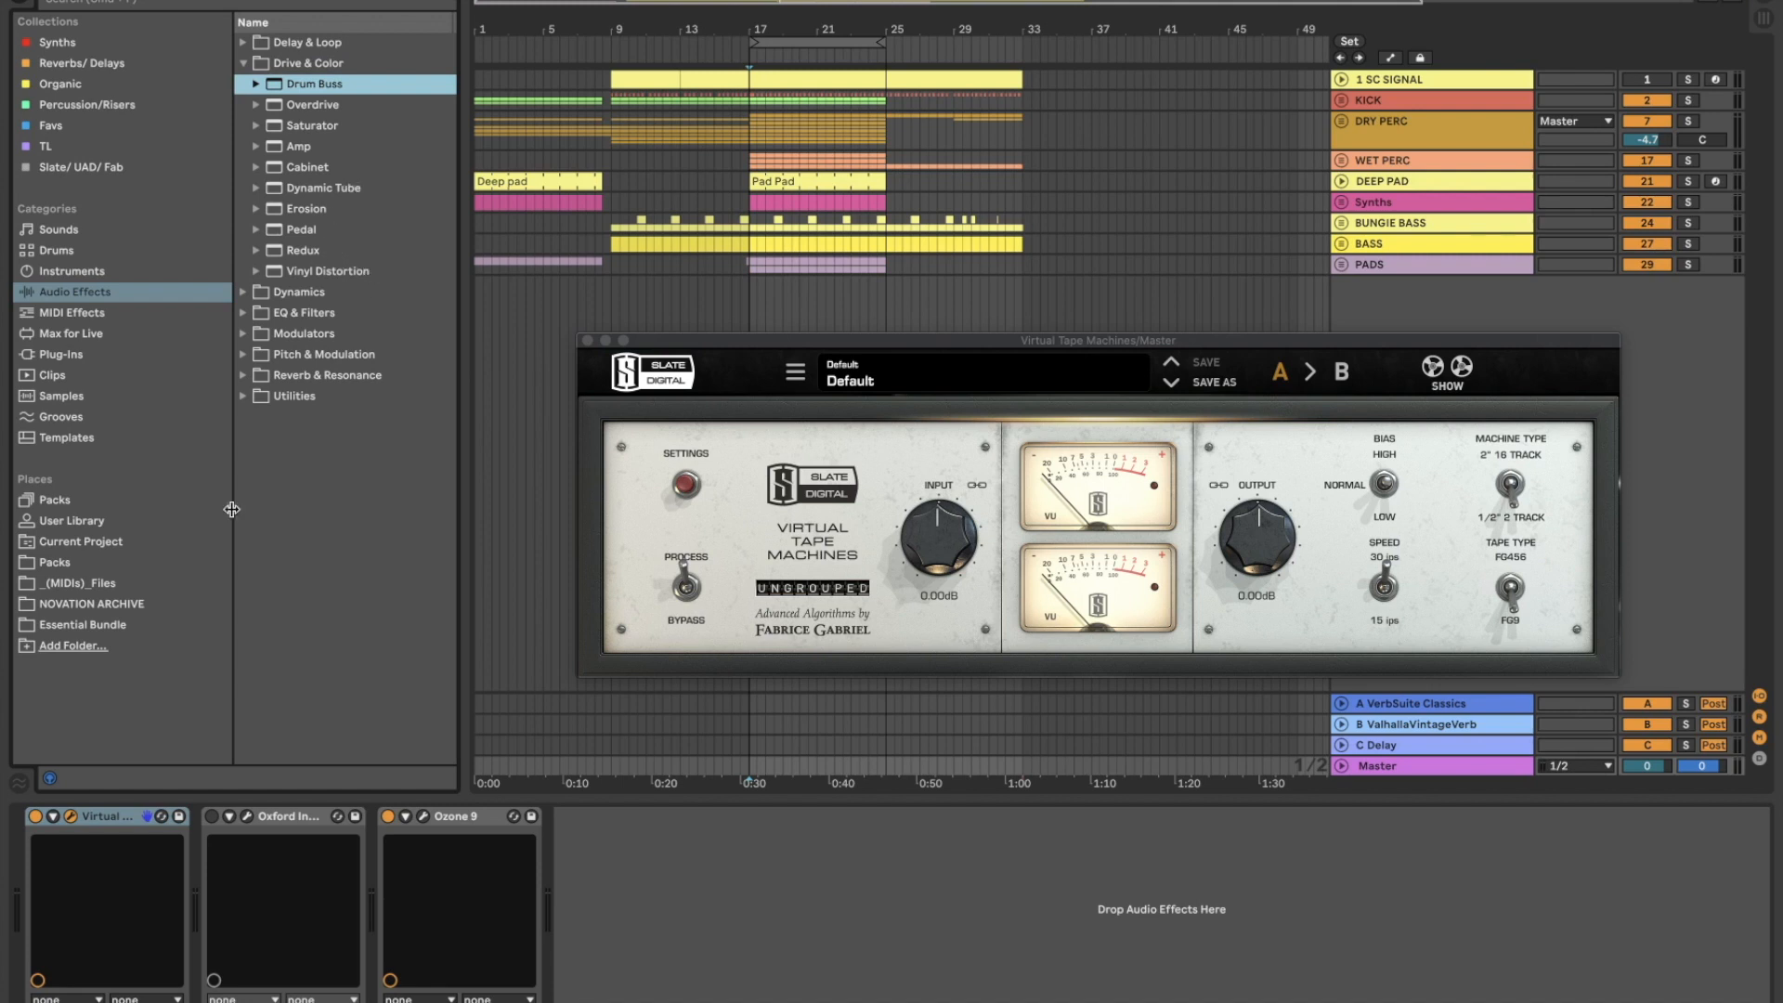
click(306, 128)
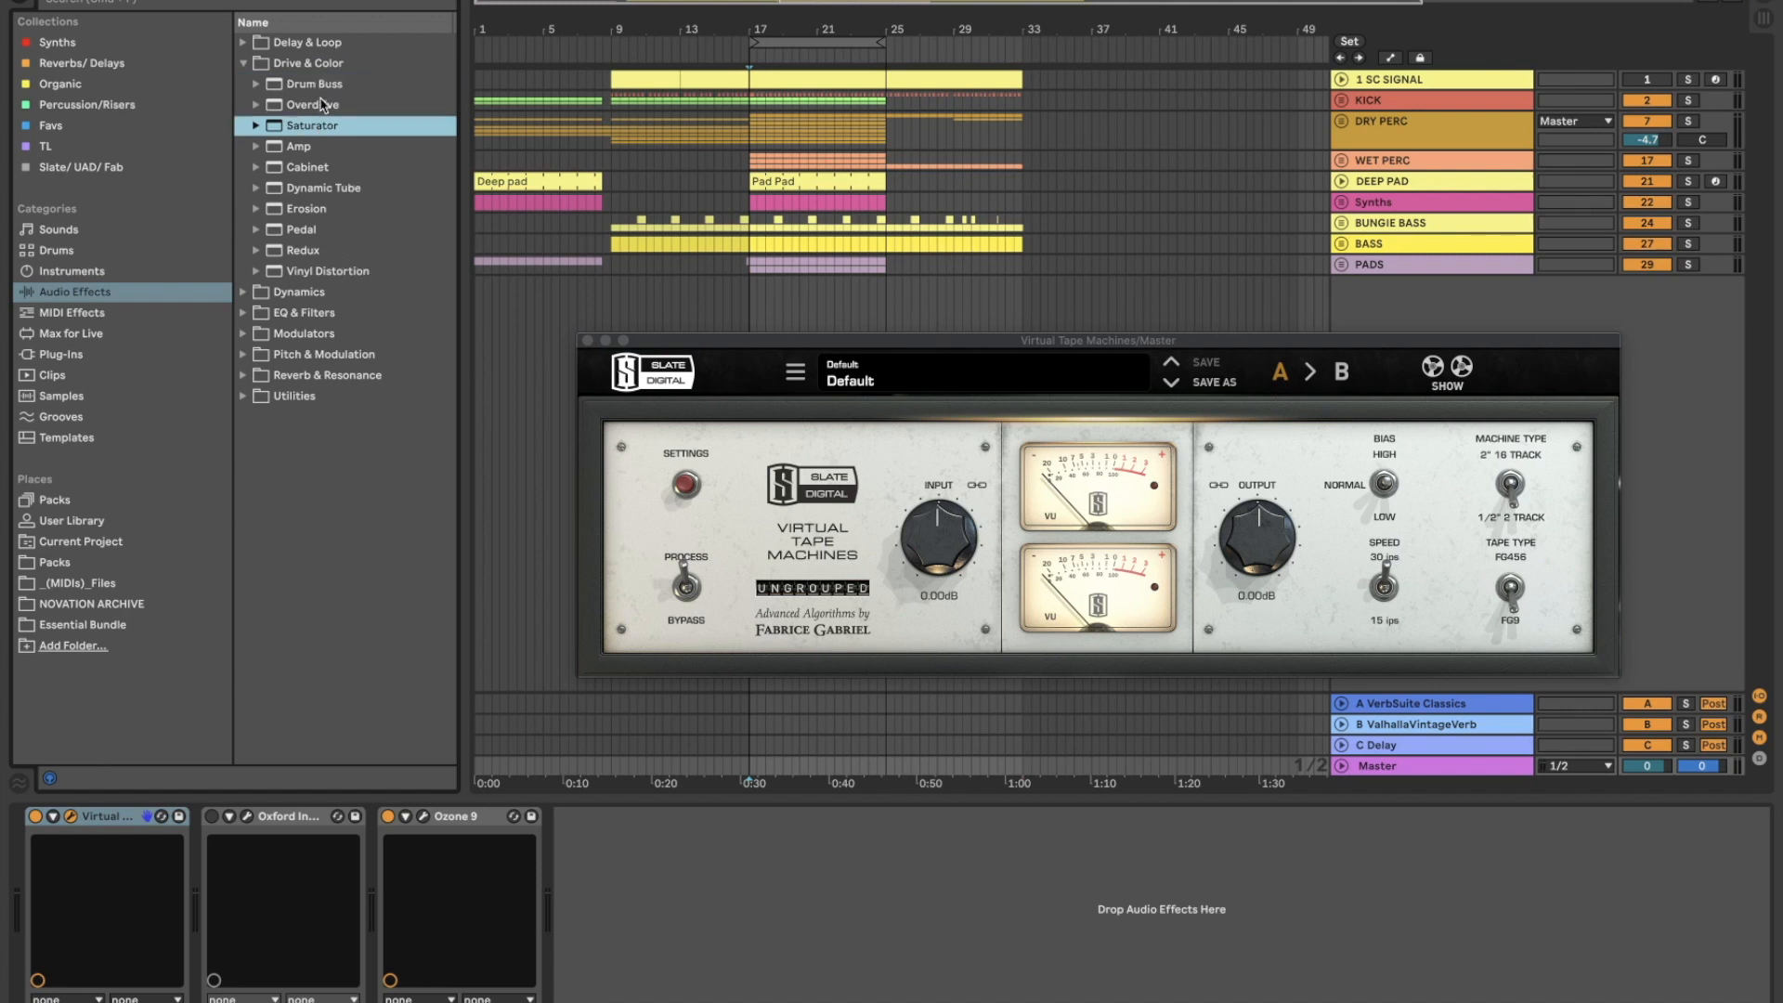
click(256, 126)
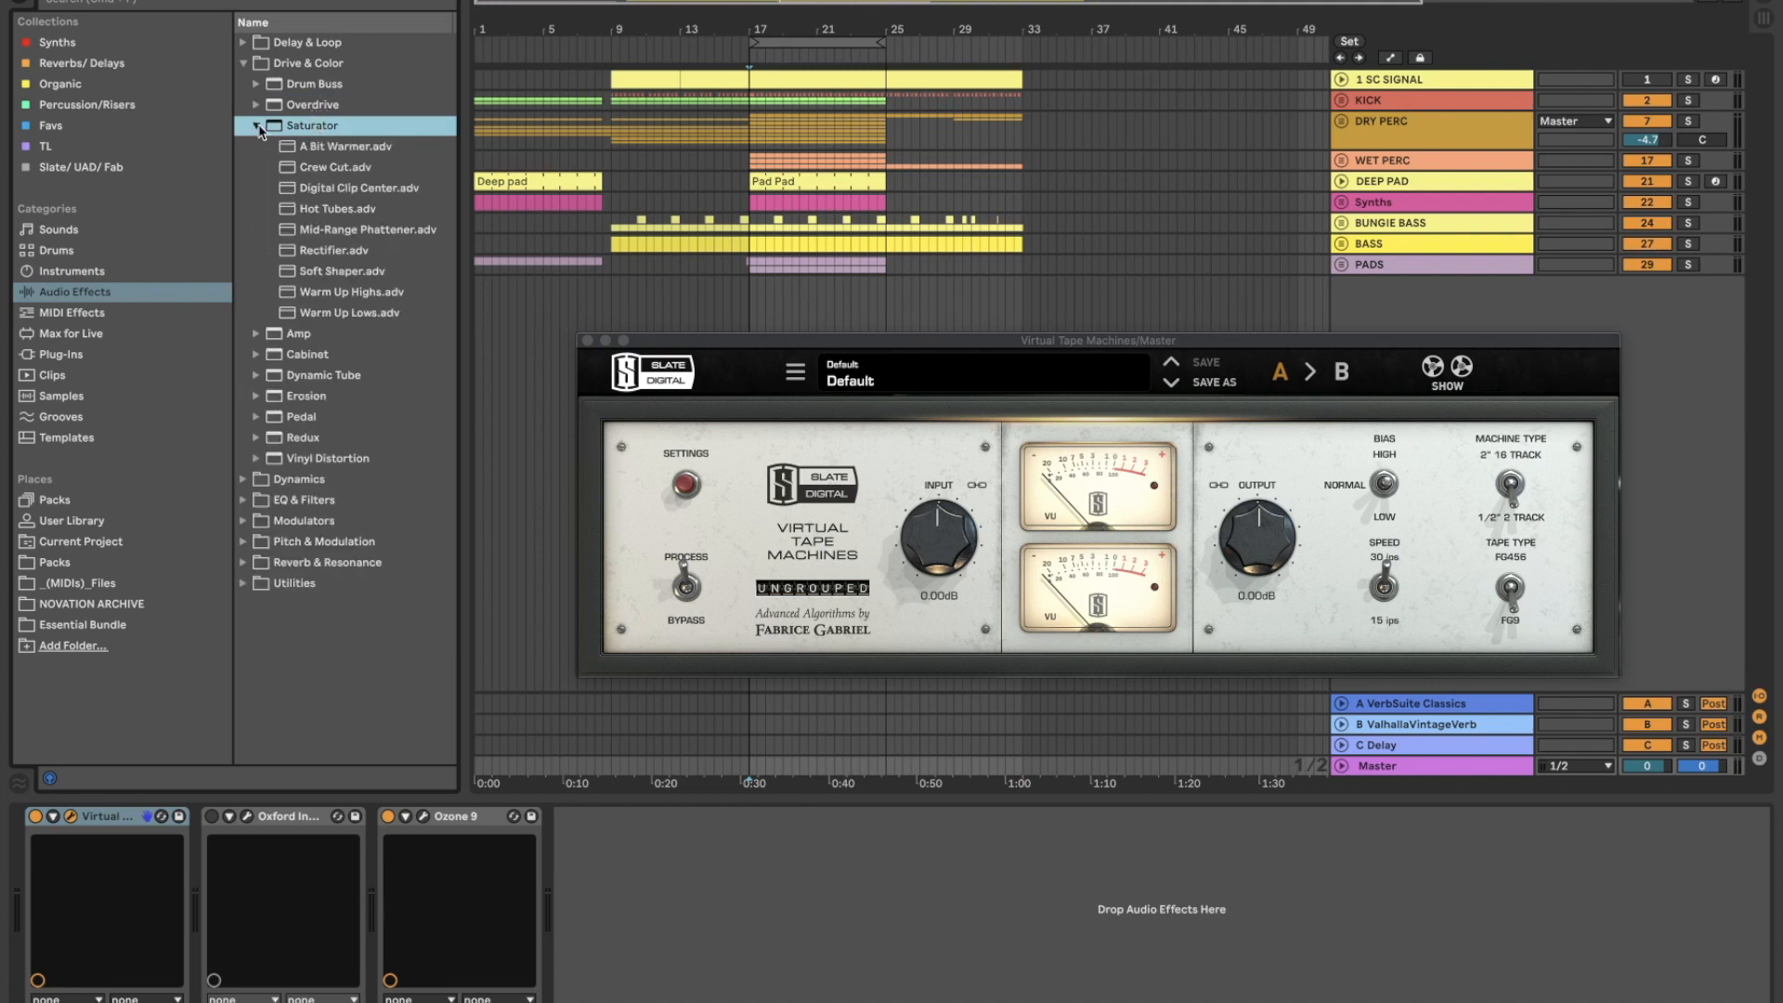
click(317, 148)
drag(318, 149, 198, 947)
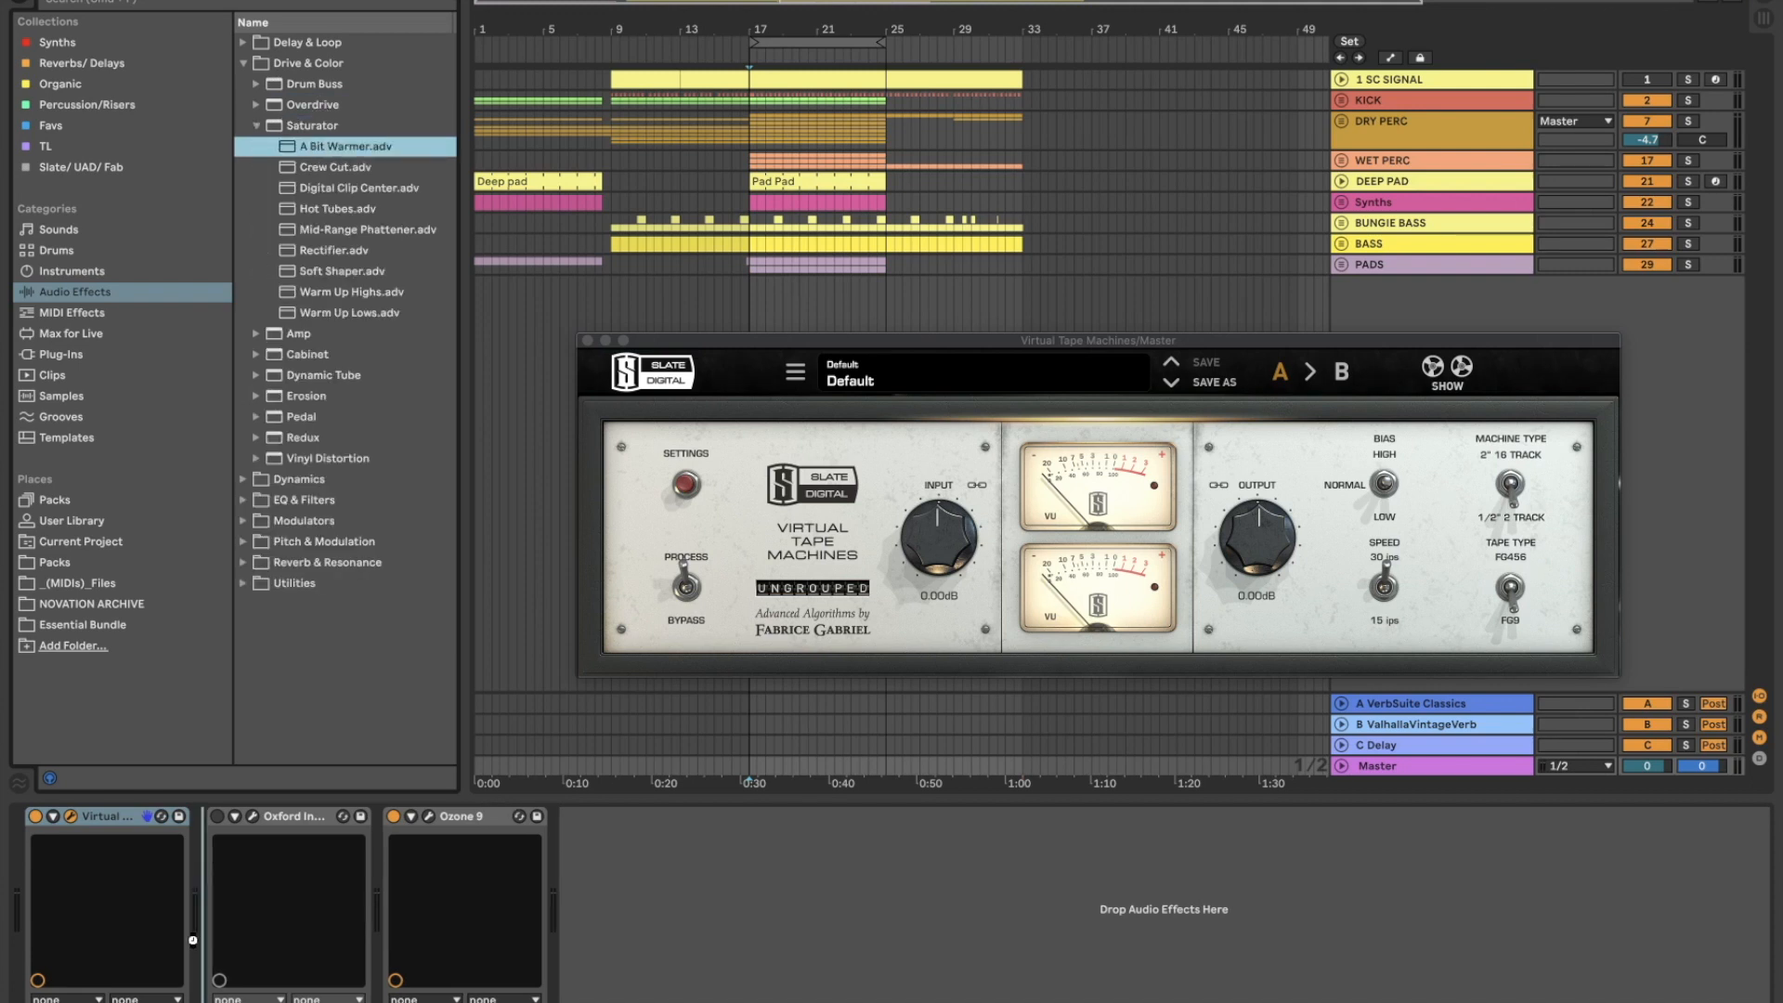
Turn off Virtual Tape Machines and play the mix while toggling A Bit Warmer, lowering its Drive to about -0.57 dB
click(37, 817)
key(space)
click(212, 817)
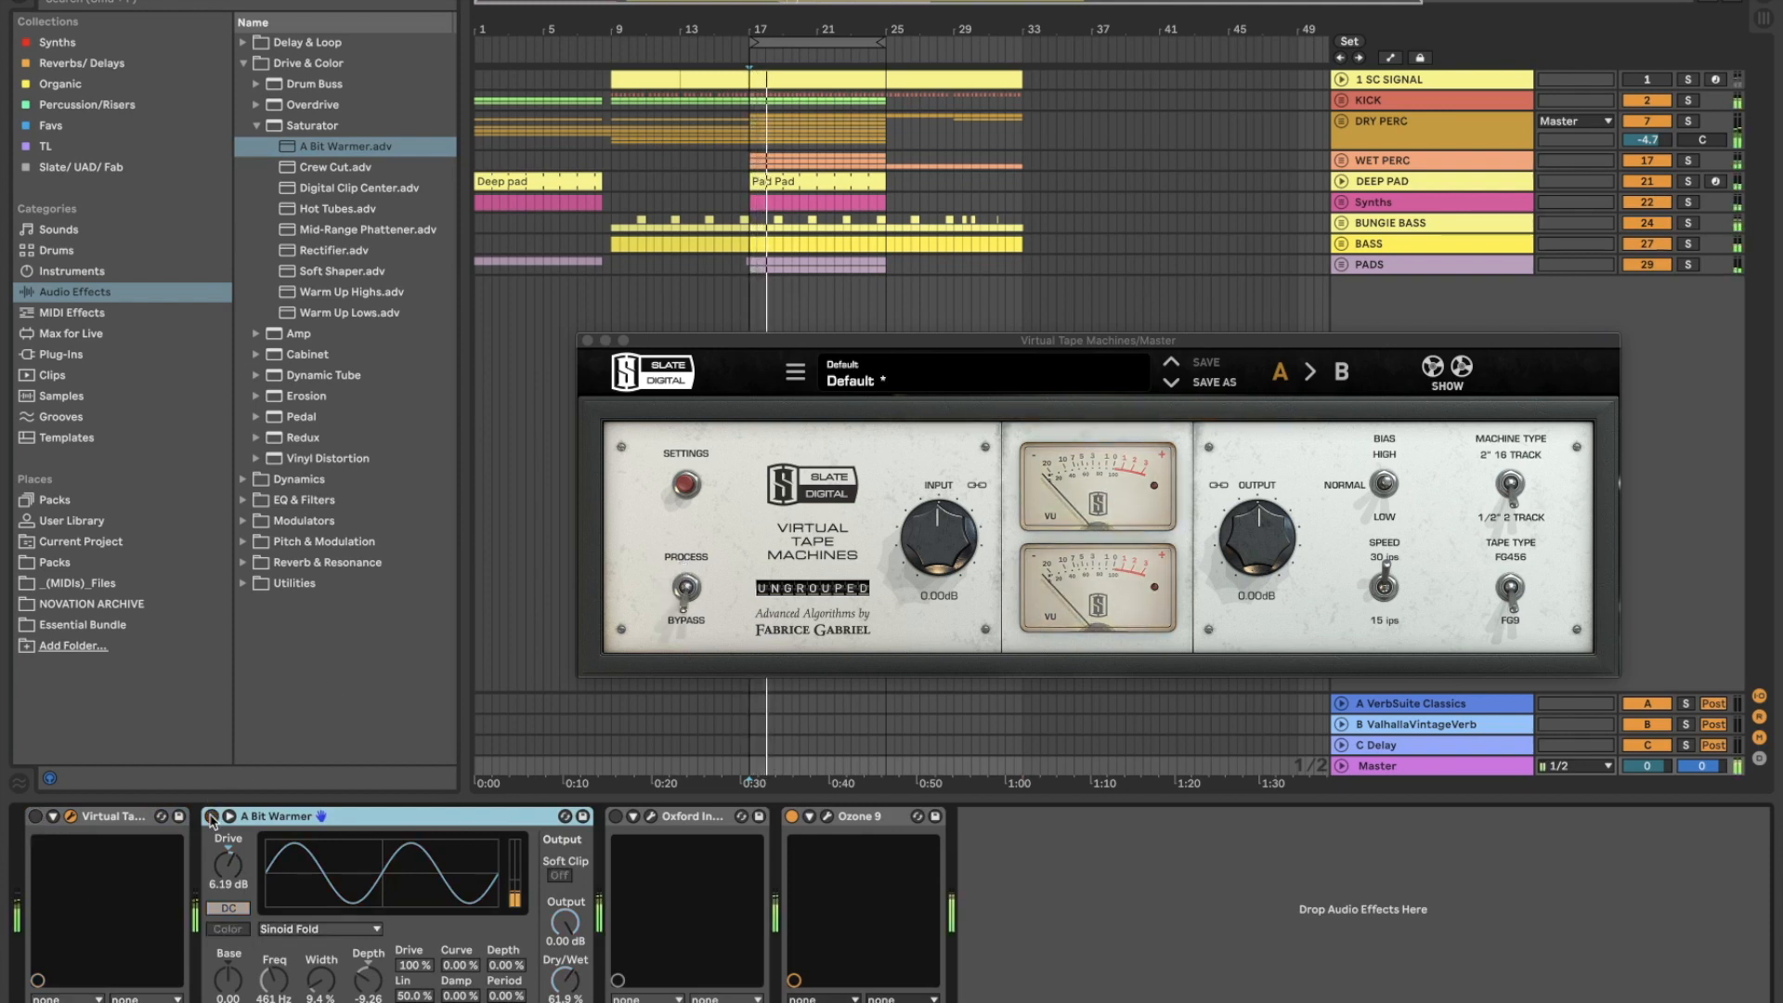
click(212, 816)
drag(228, 864, 227, 874)
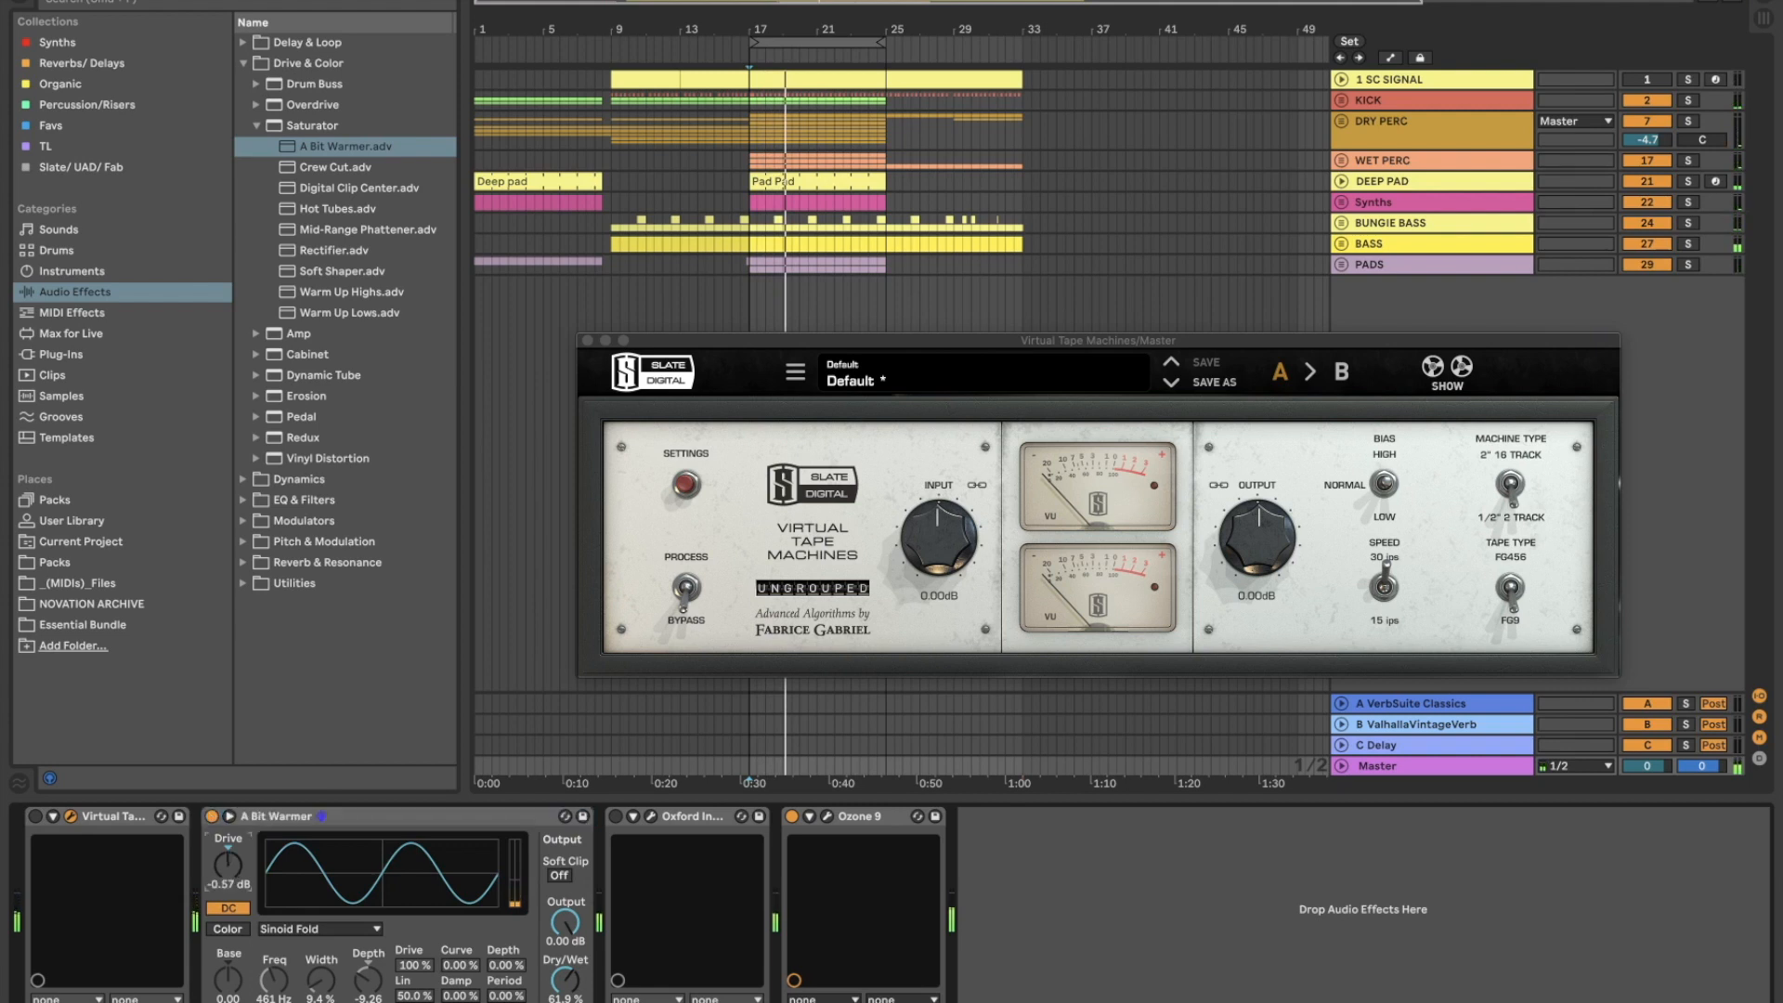
key(space)
Play the mix while raising A Bit Warmer's Drive to 6.86 dB and its Dry/Wet to 100%
mouse_move(228, 864)
mouse_down()
mouse_move(228, 847)
mouse_move(228, 902)
mouse_move(229, 832)
mouse_up()
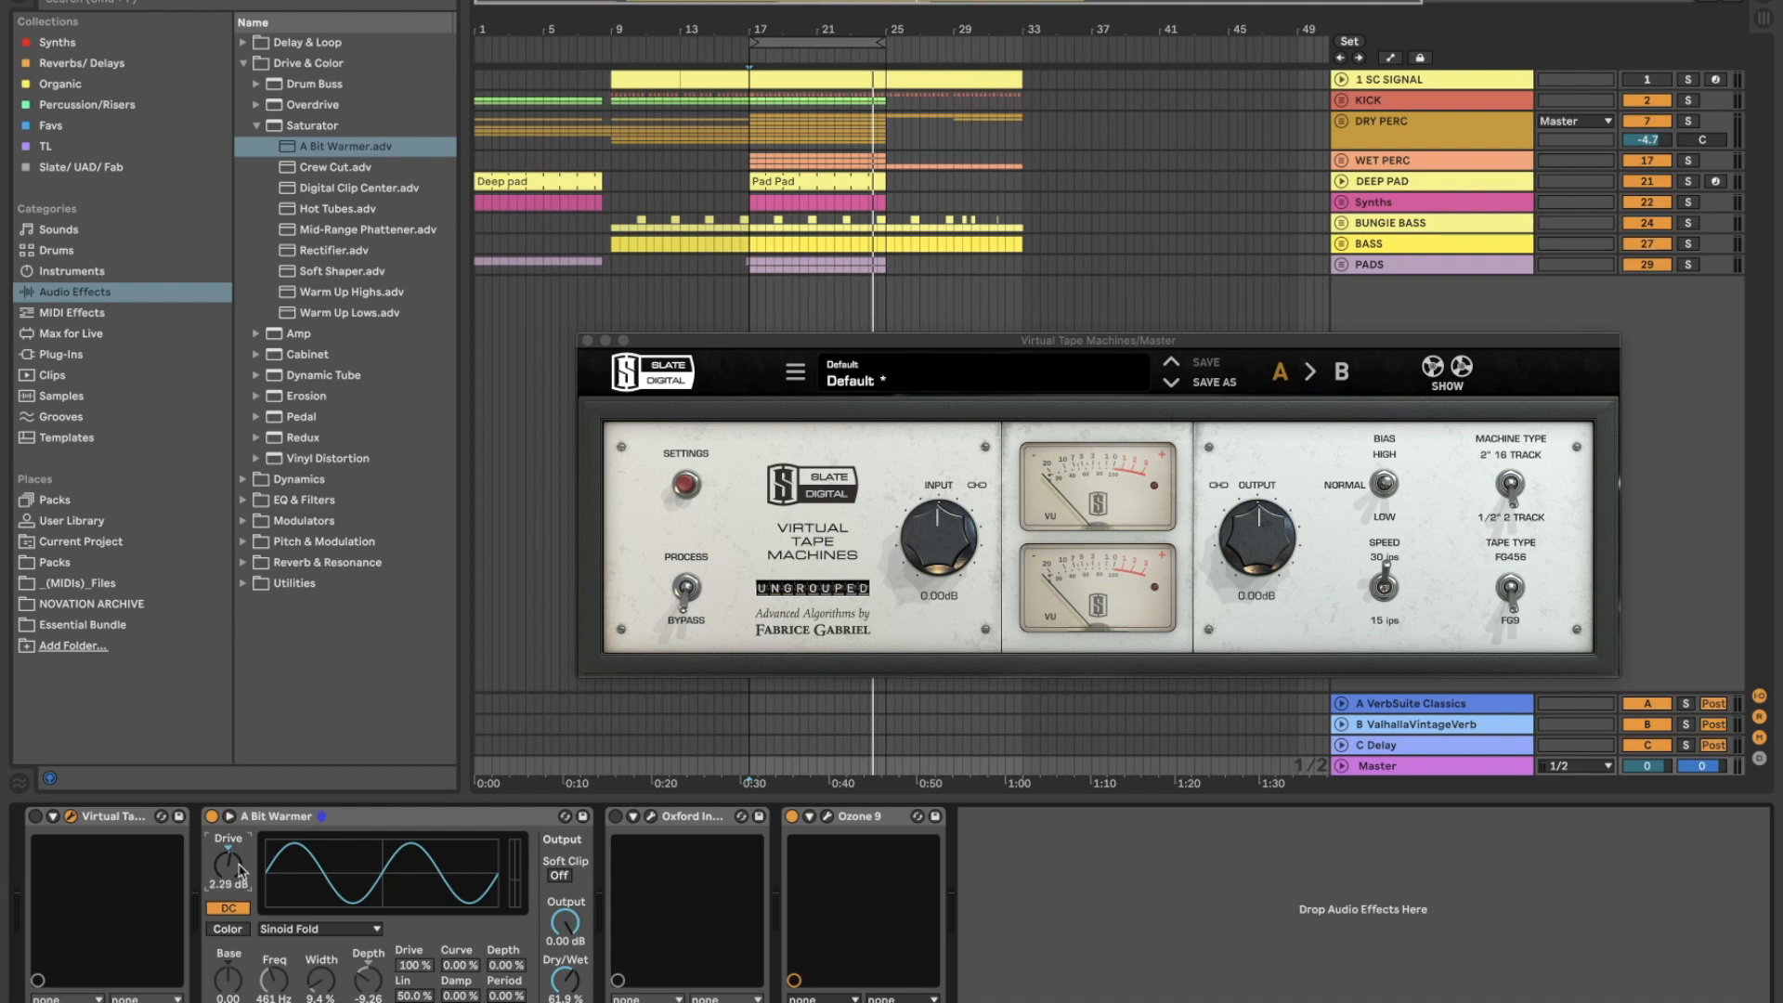
key(space)
drag(215, 833, 214, 823)
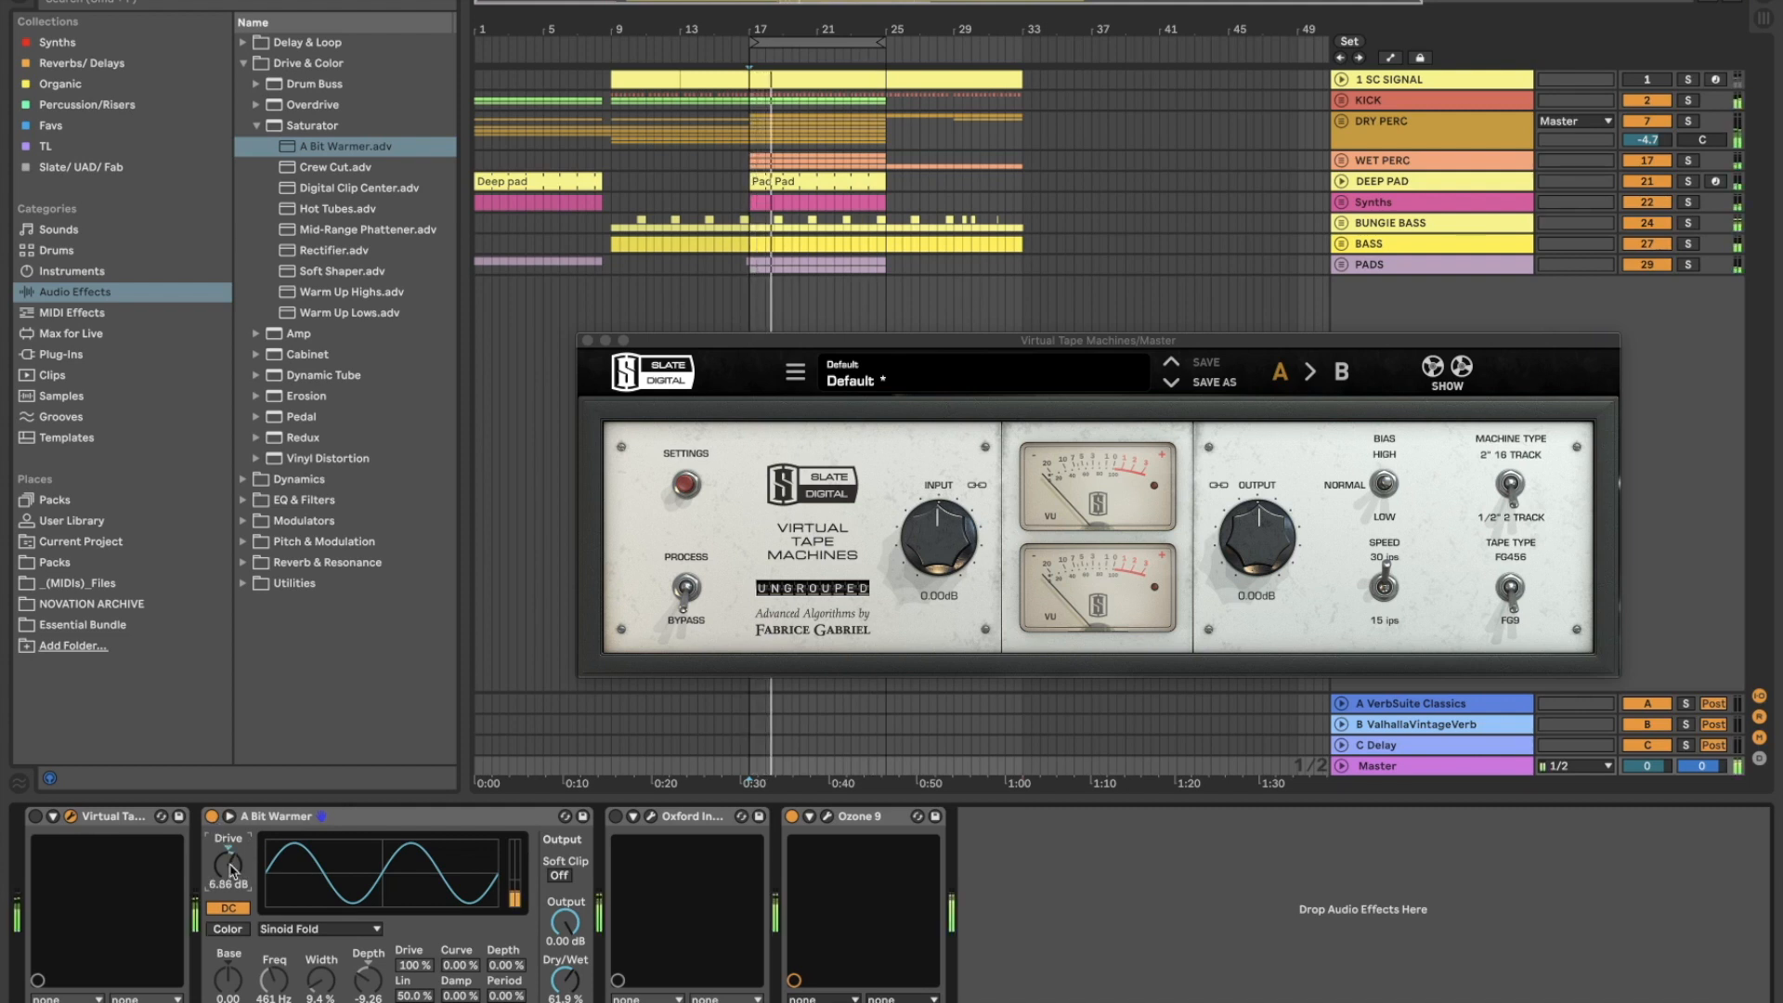
drag(565, 980, 565, 943)
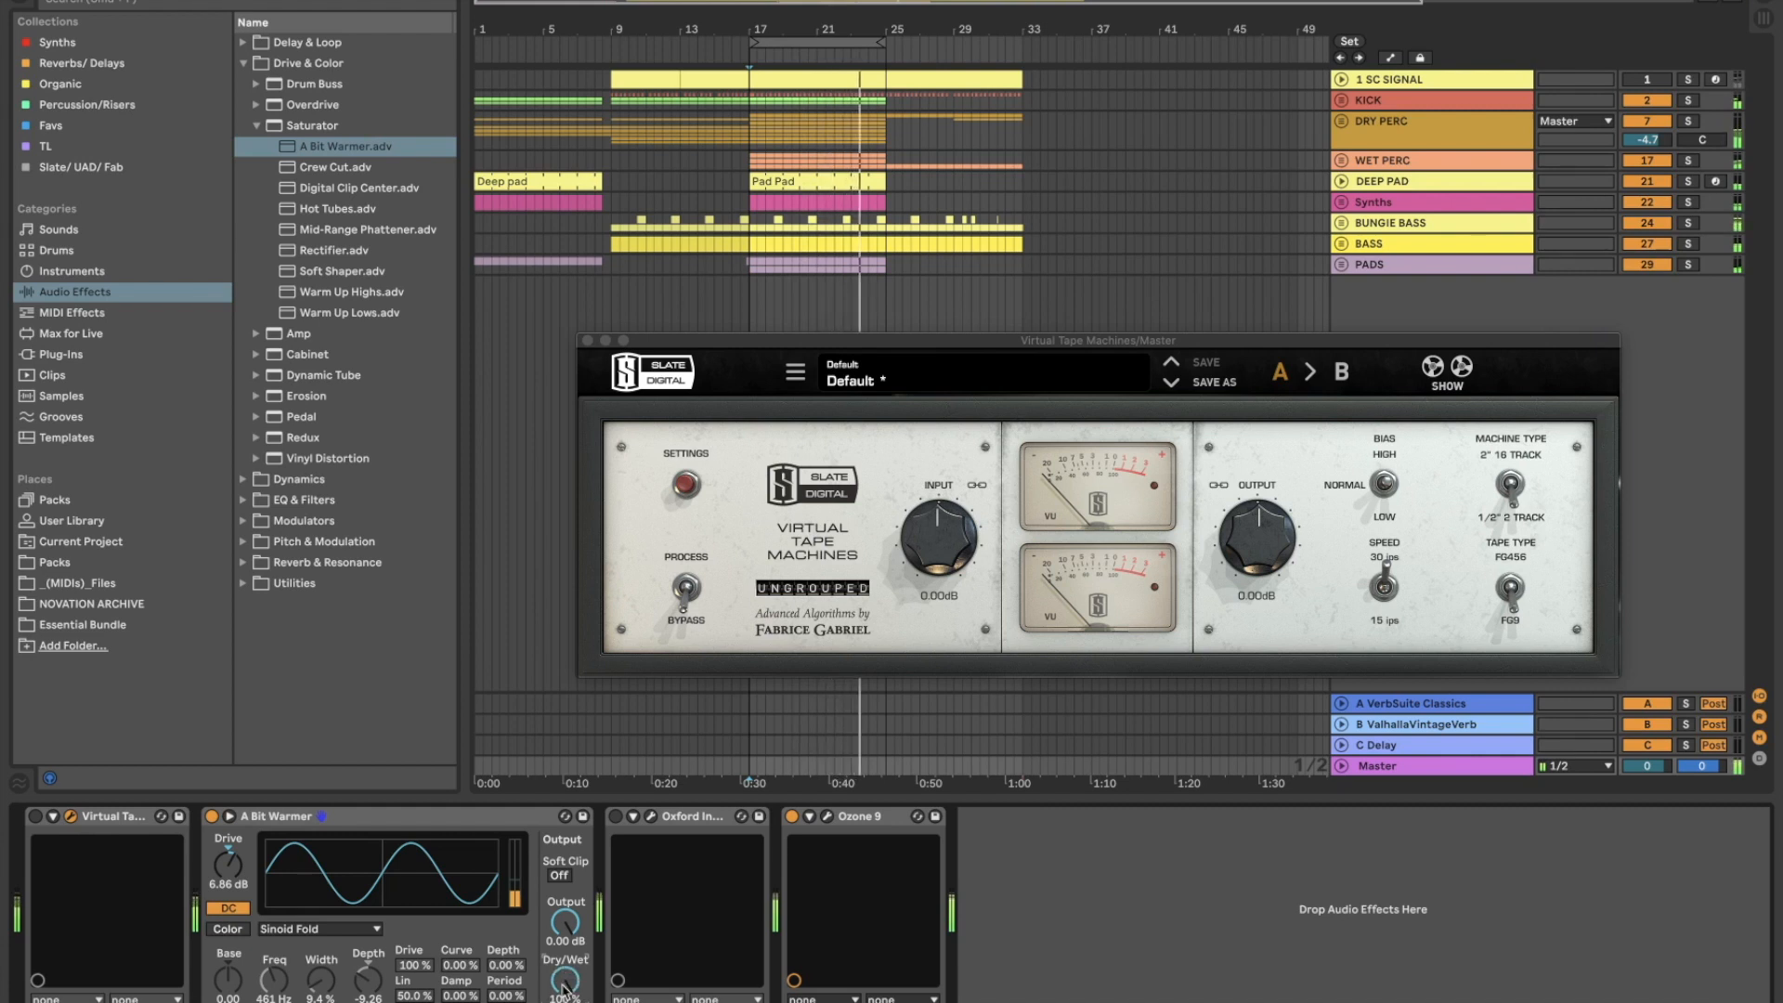
Delete A Bit Warmer from the Master chain and turn Virtual Tape Machines back on
click(436, 817)
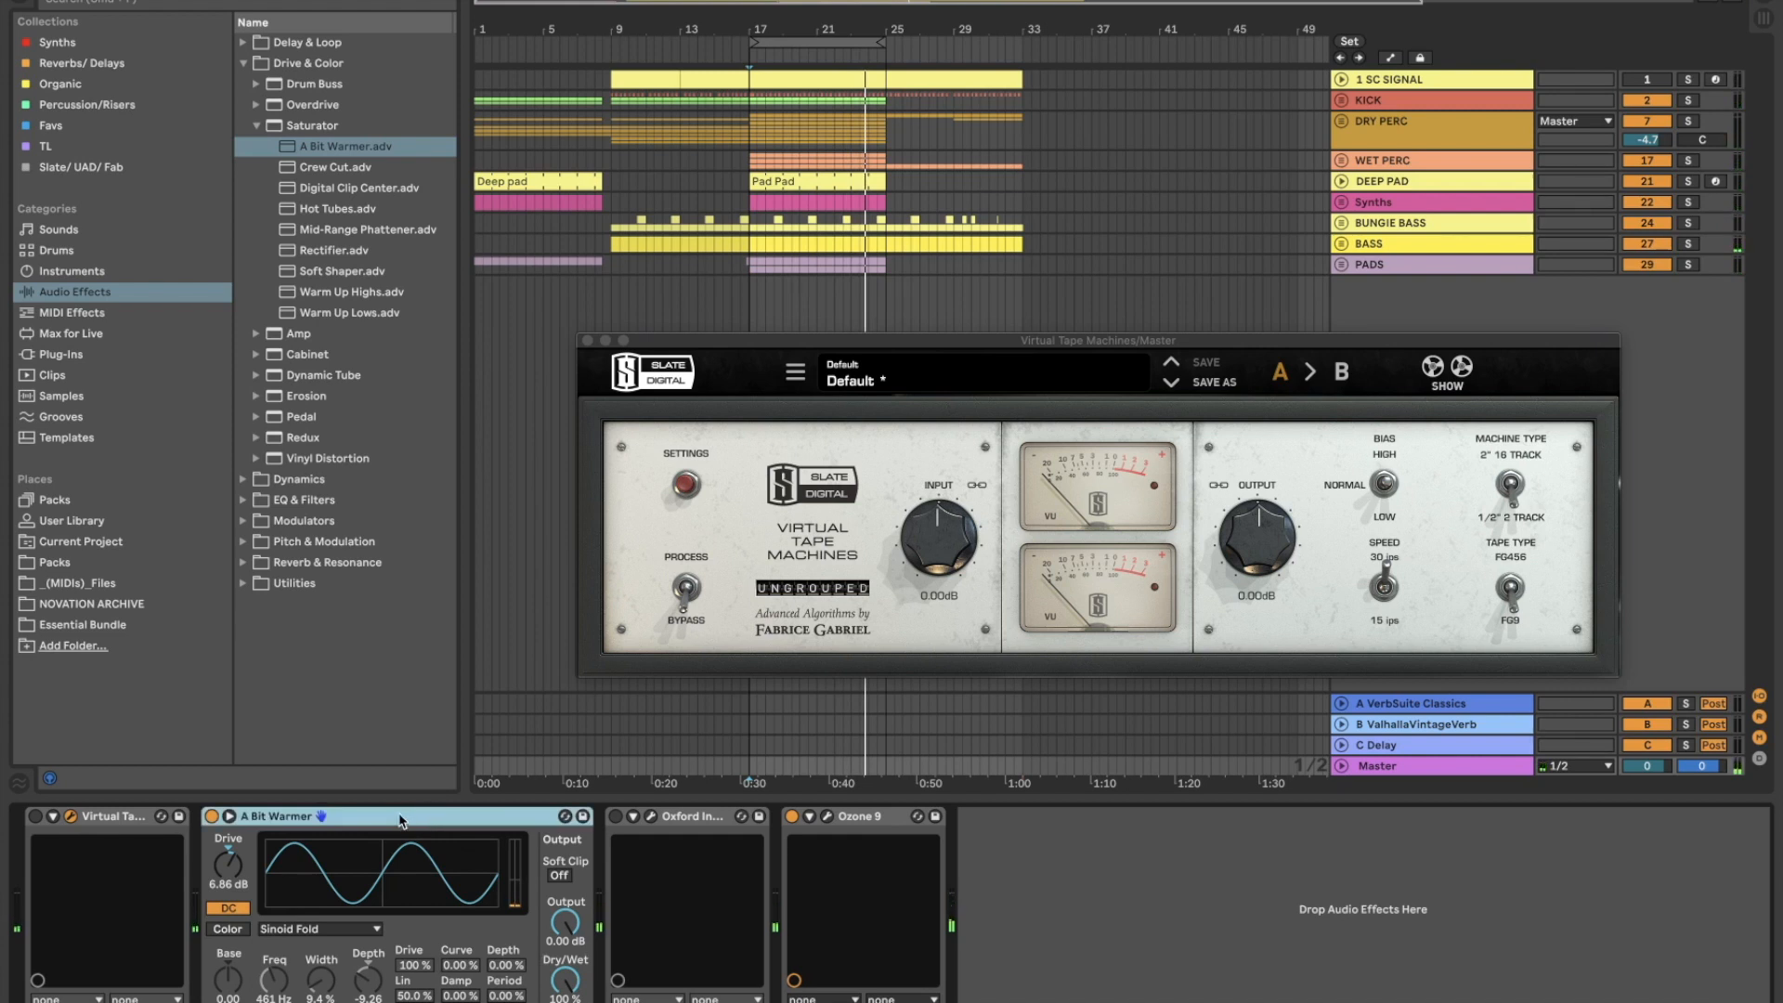
key(Delete)
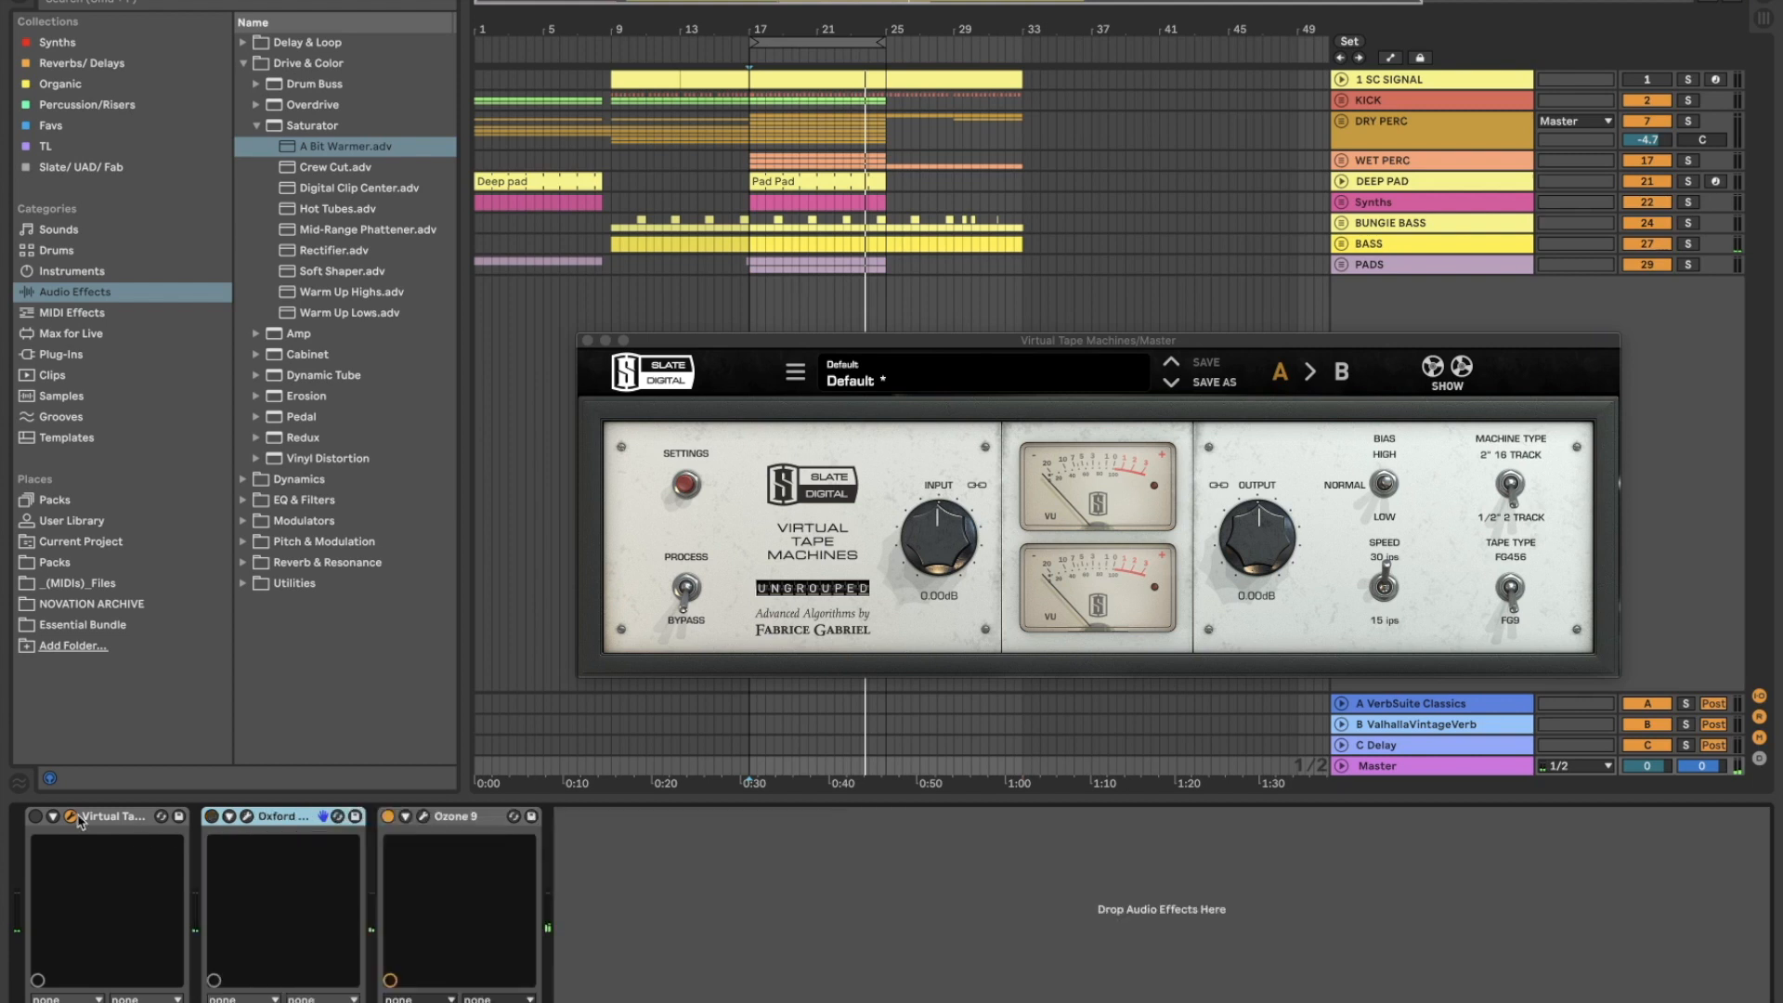
click(99, 821)
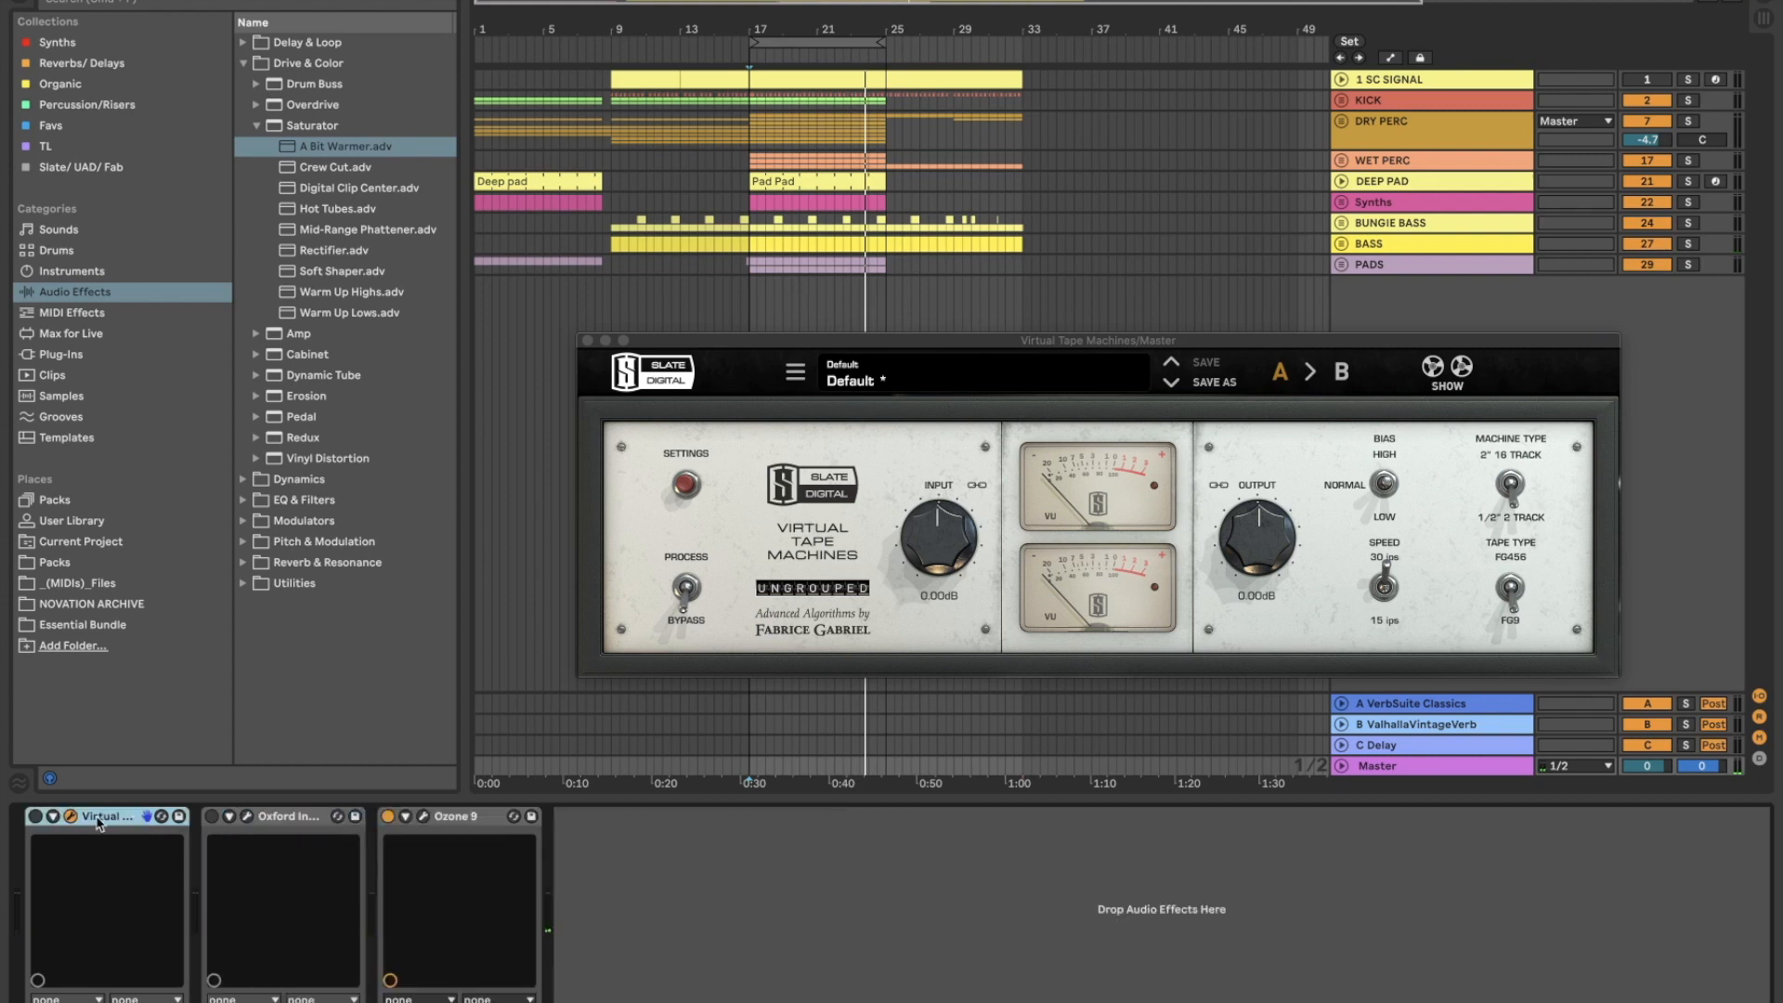
click(37, 817)
Close the Virtual Tape Machines window, then turn on the Master's Oxford Inflator and open its interface over the arrangement
drag(809, 351, 753, 323)
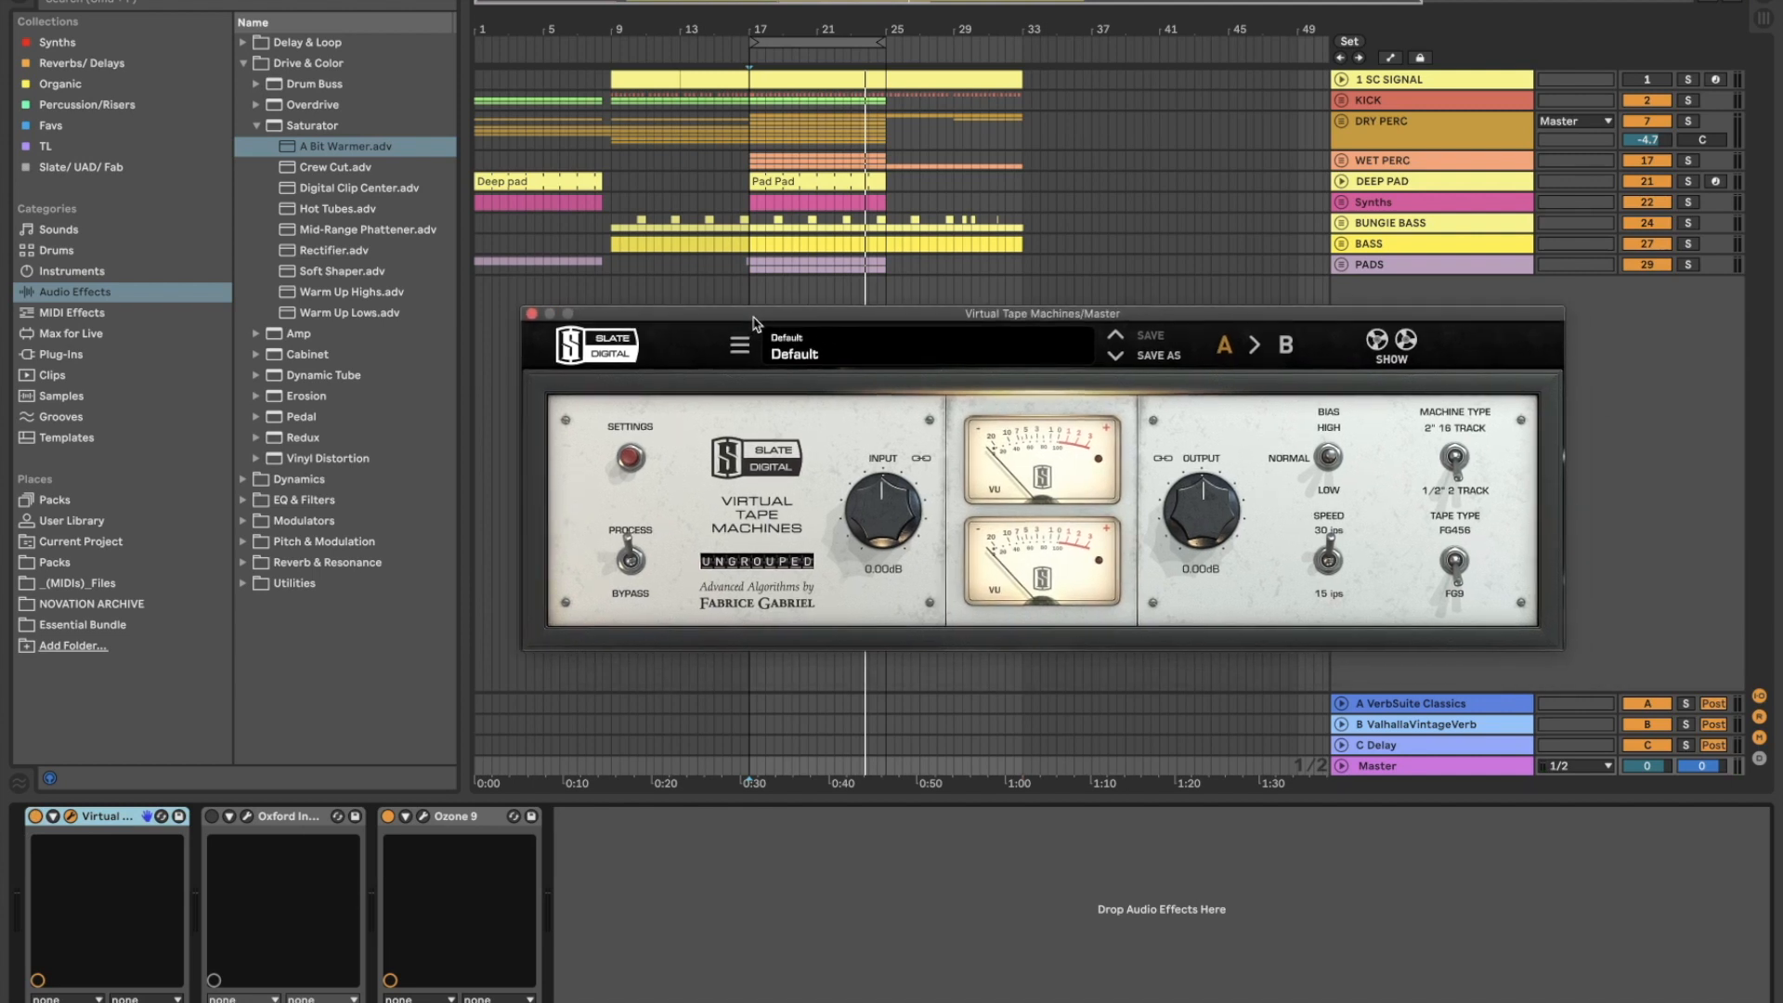
click(531, 315)
click(212, 817)
click(247, 817)
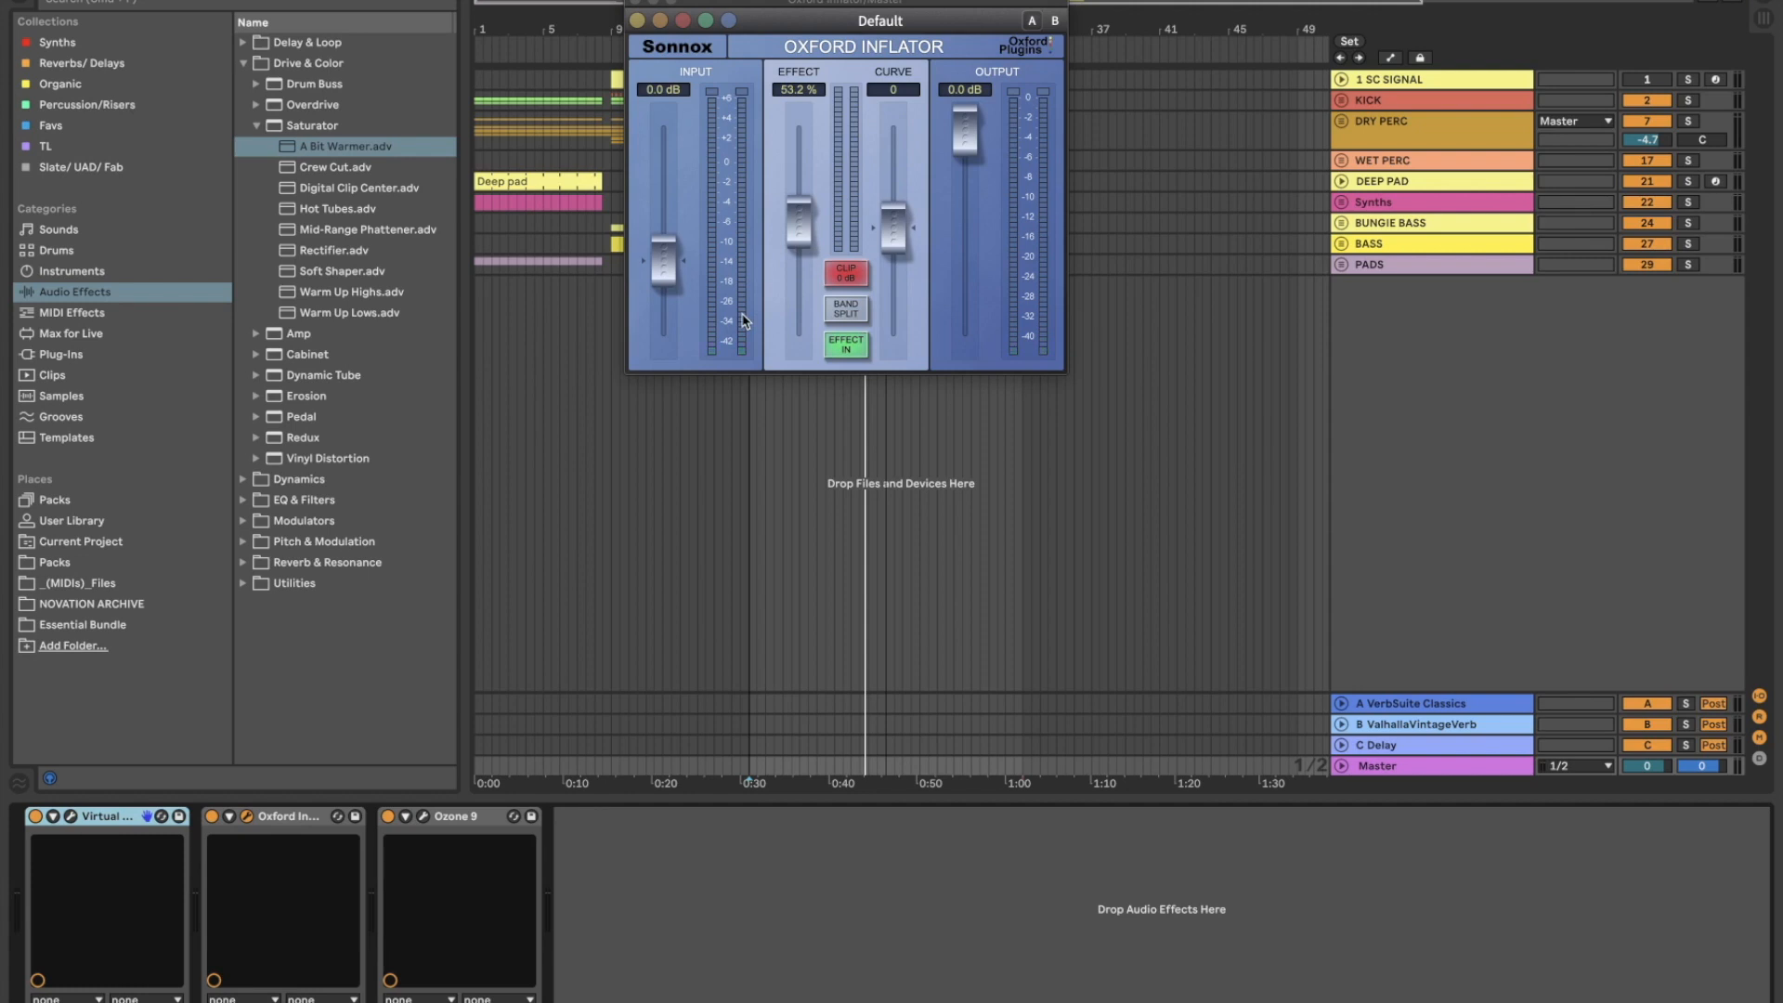
drag(823, 8, 943, 285)
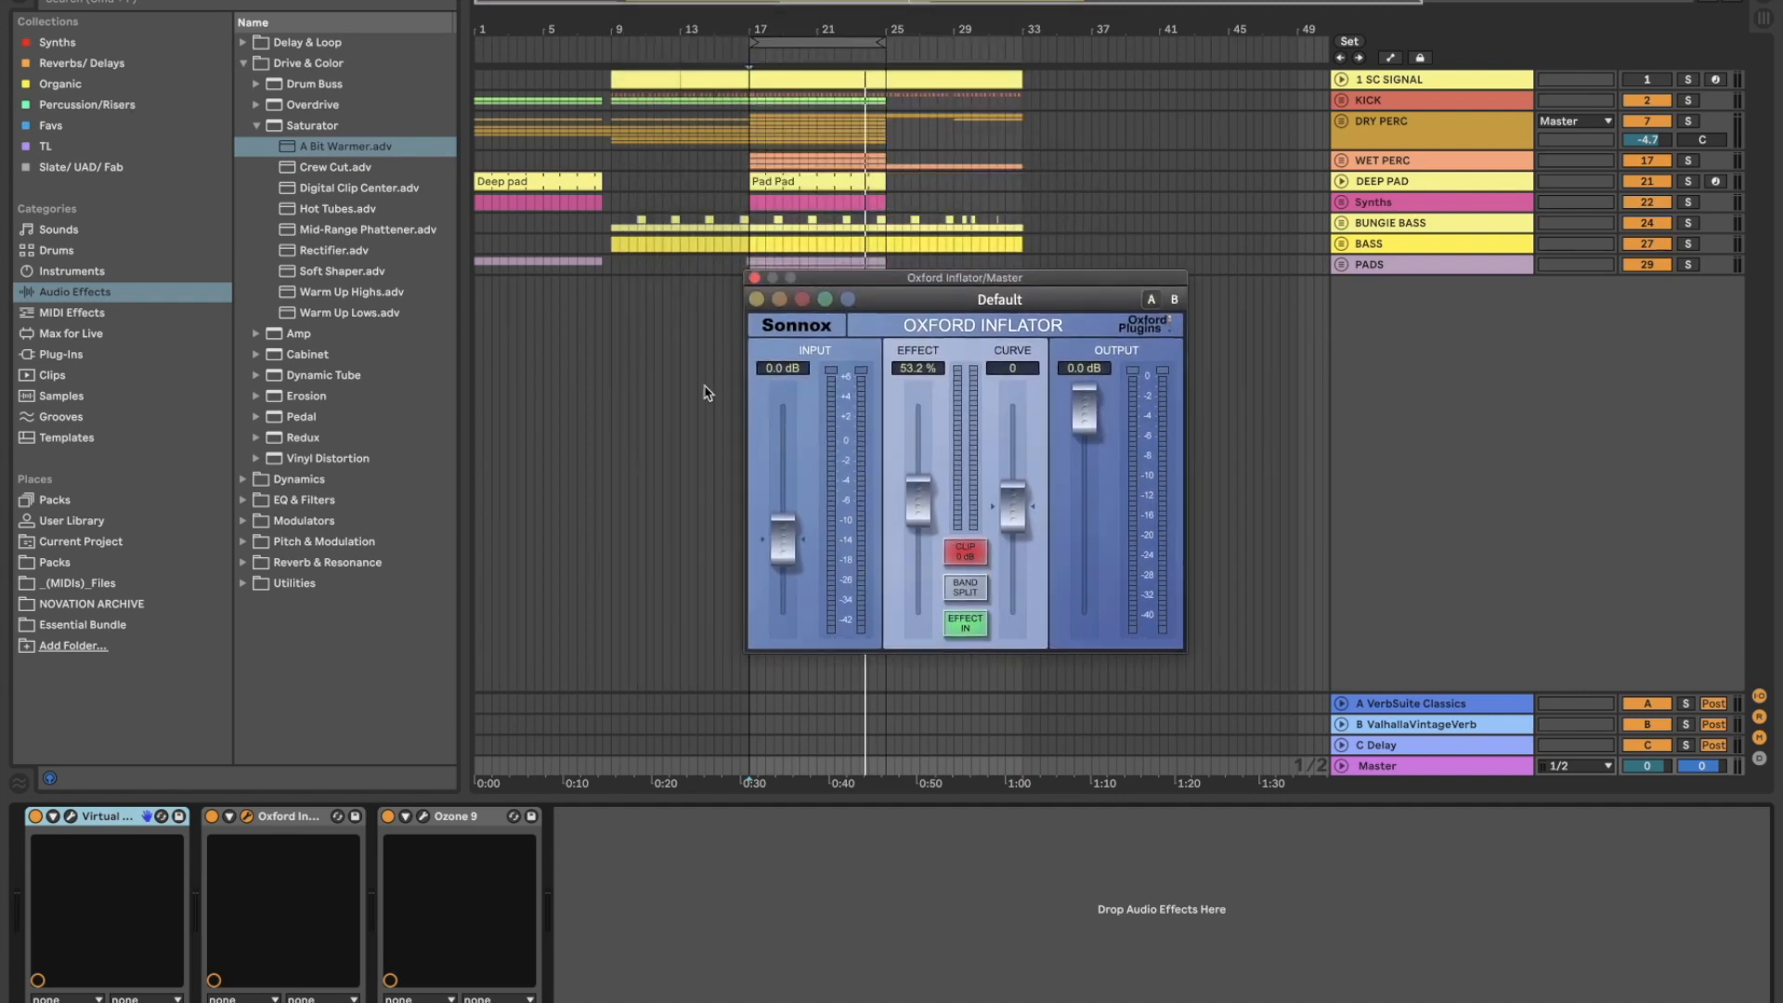
Play the mix from bar 17 while switching Oxford Inflator off and on to compare, then leave it on and close its window
click(211, 817)
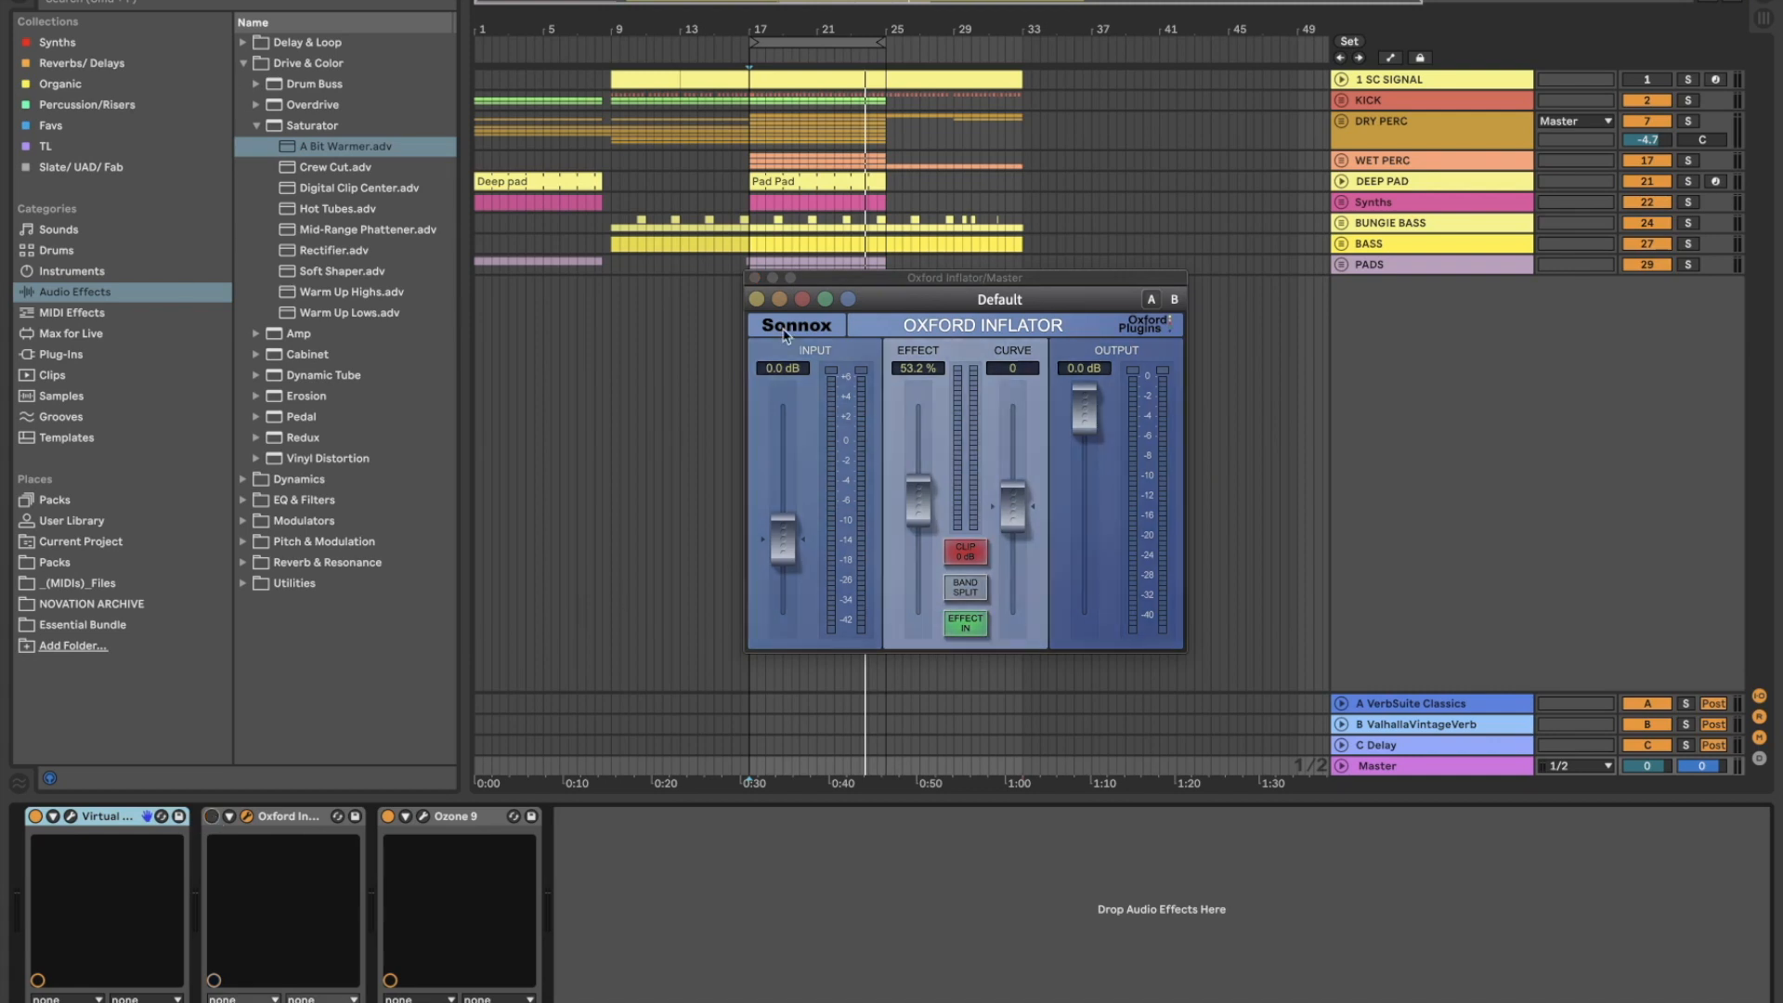
click(750, 245)
key(space)
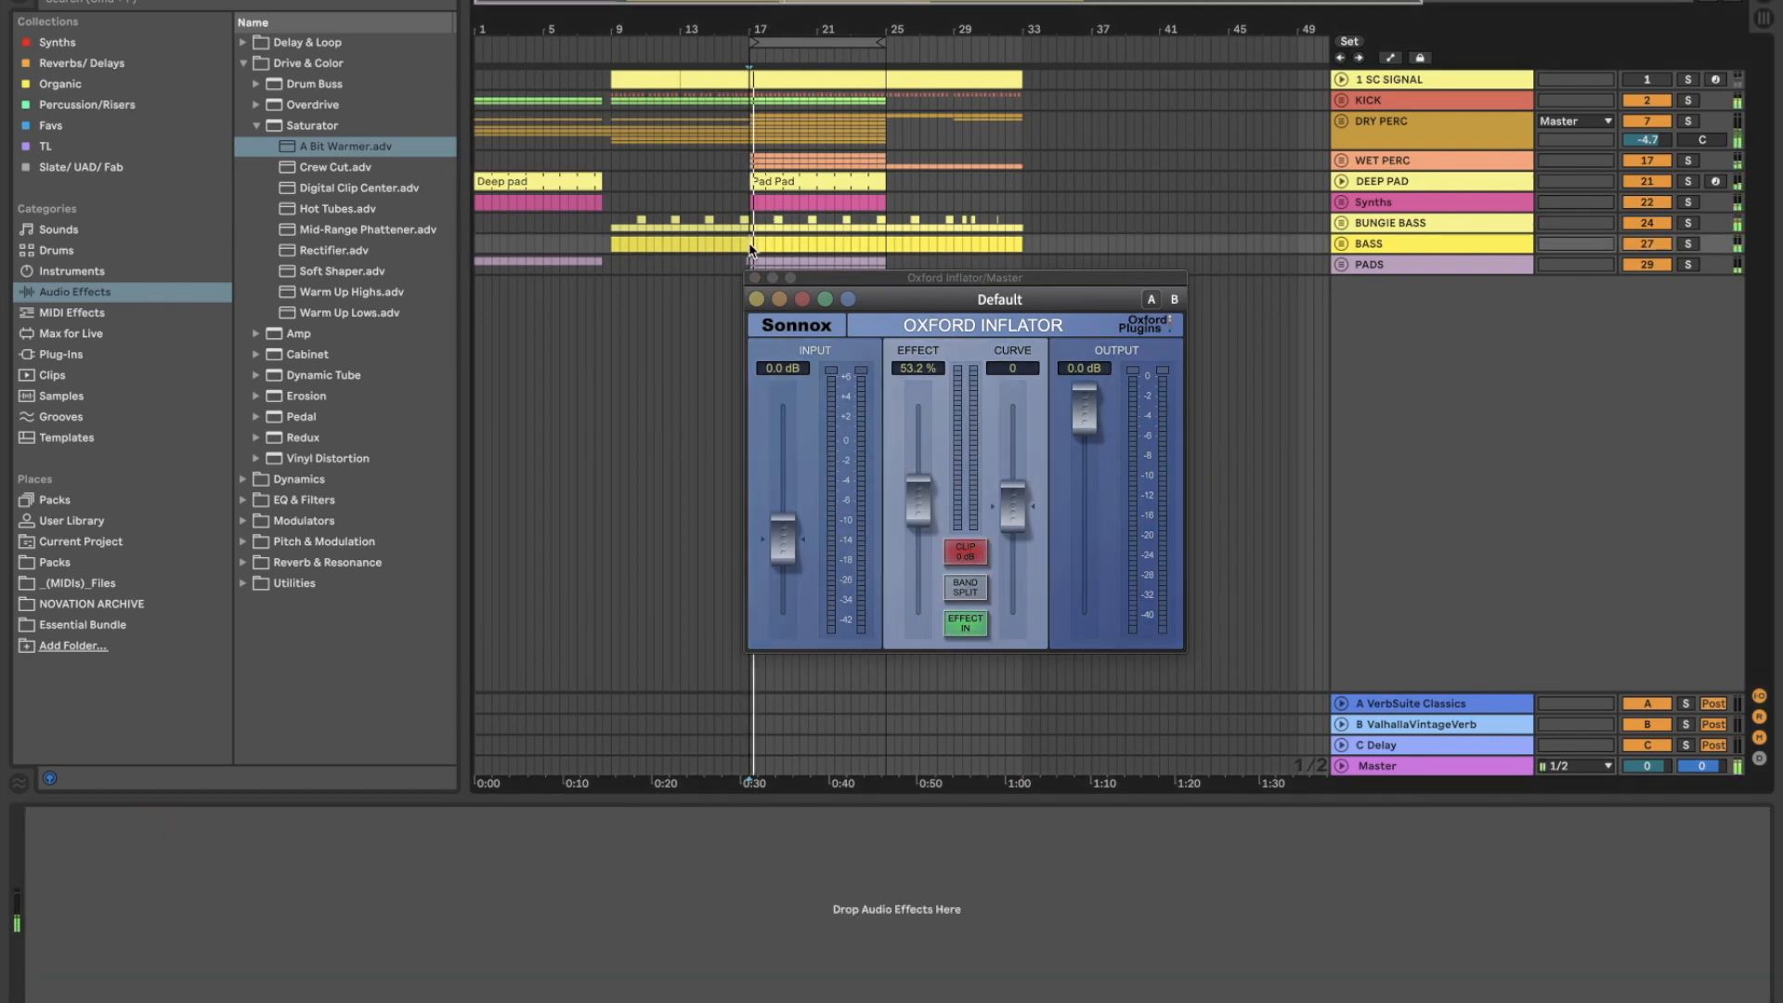
click(1384, 766)
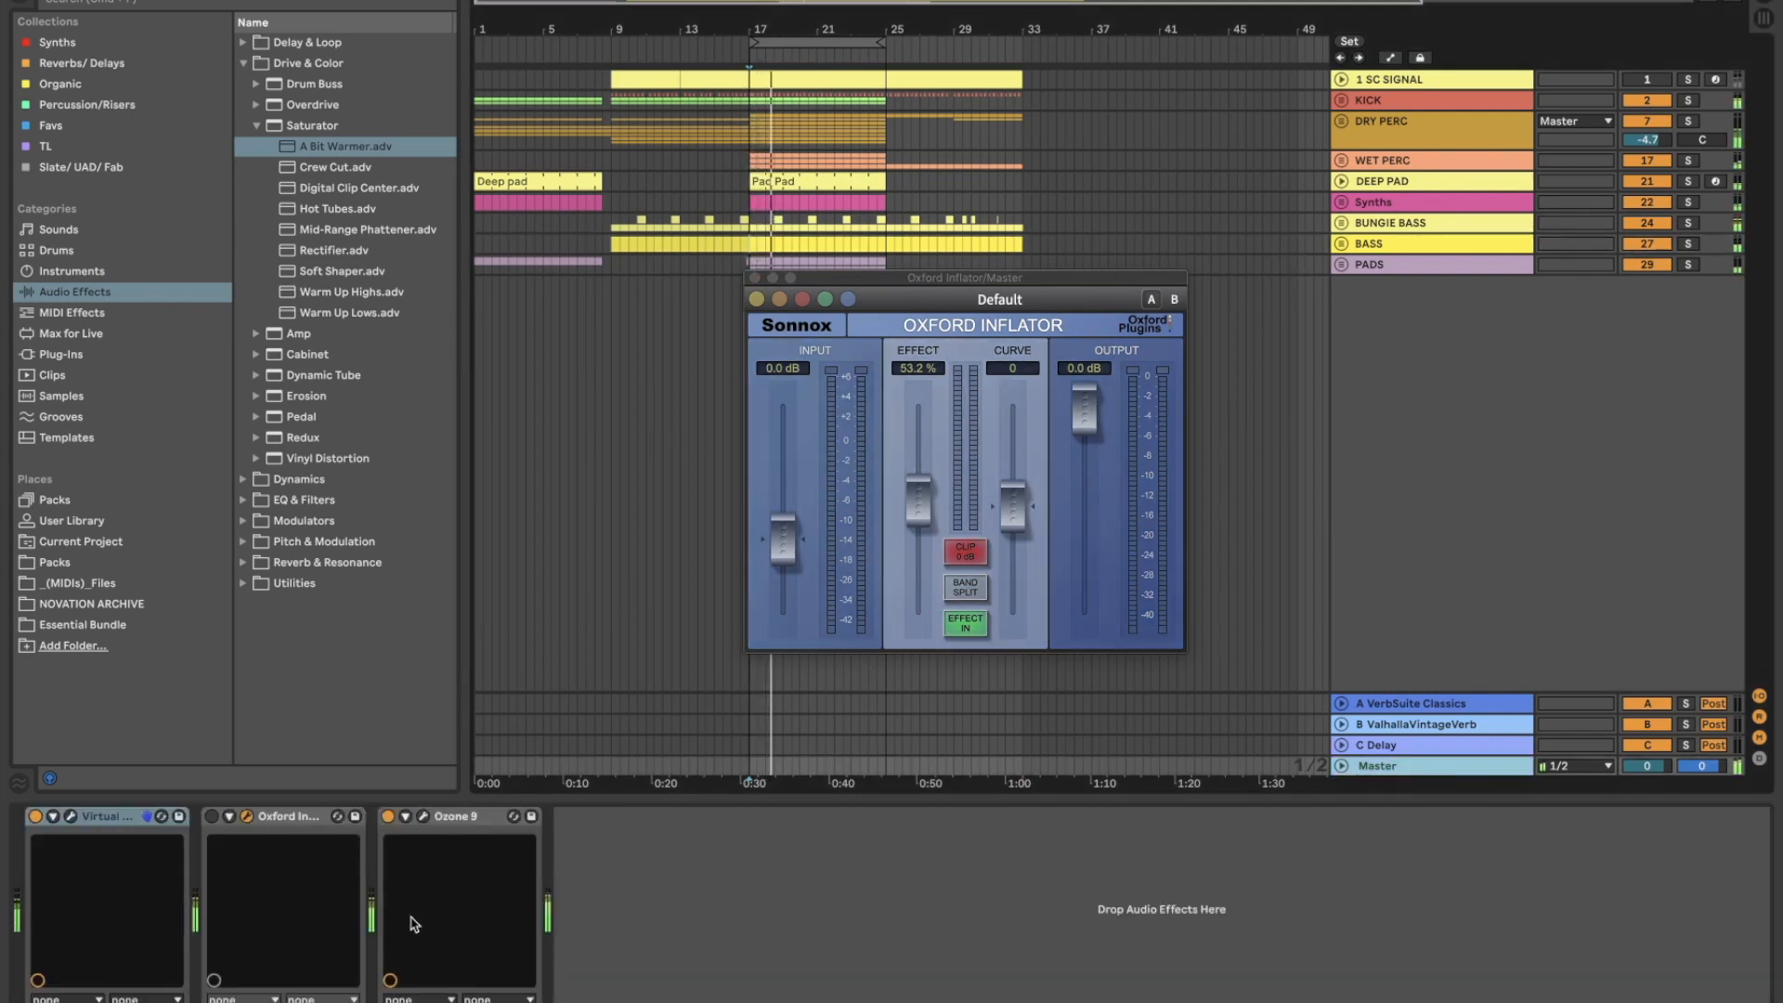
click(212, 816)
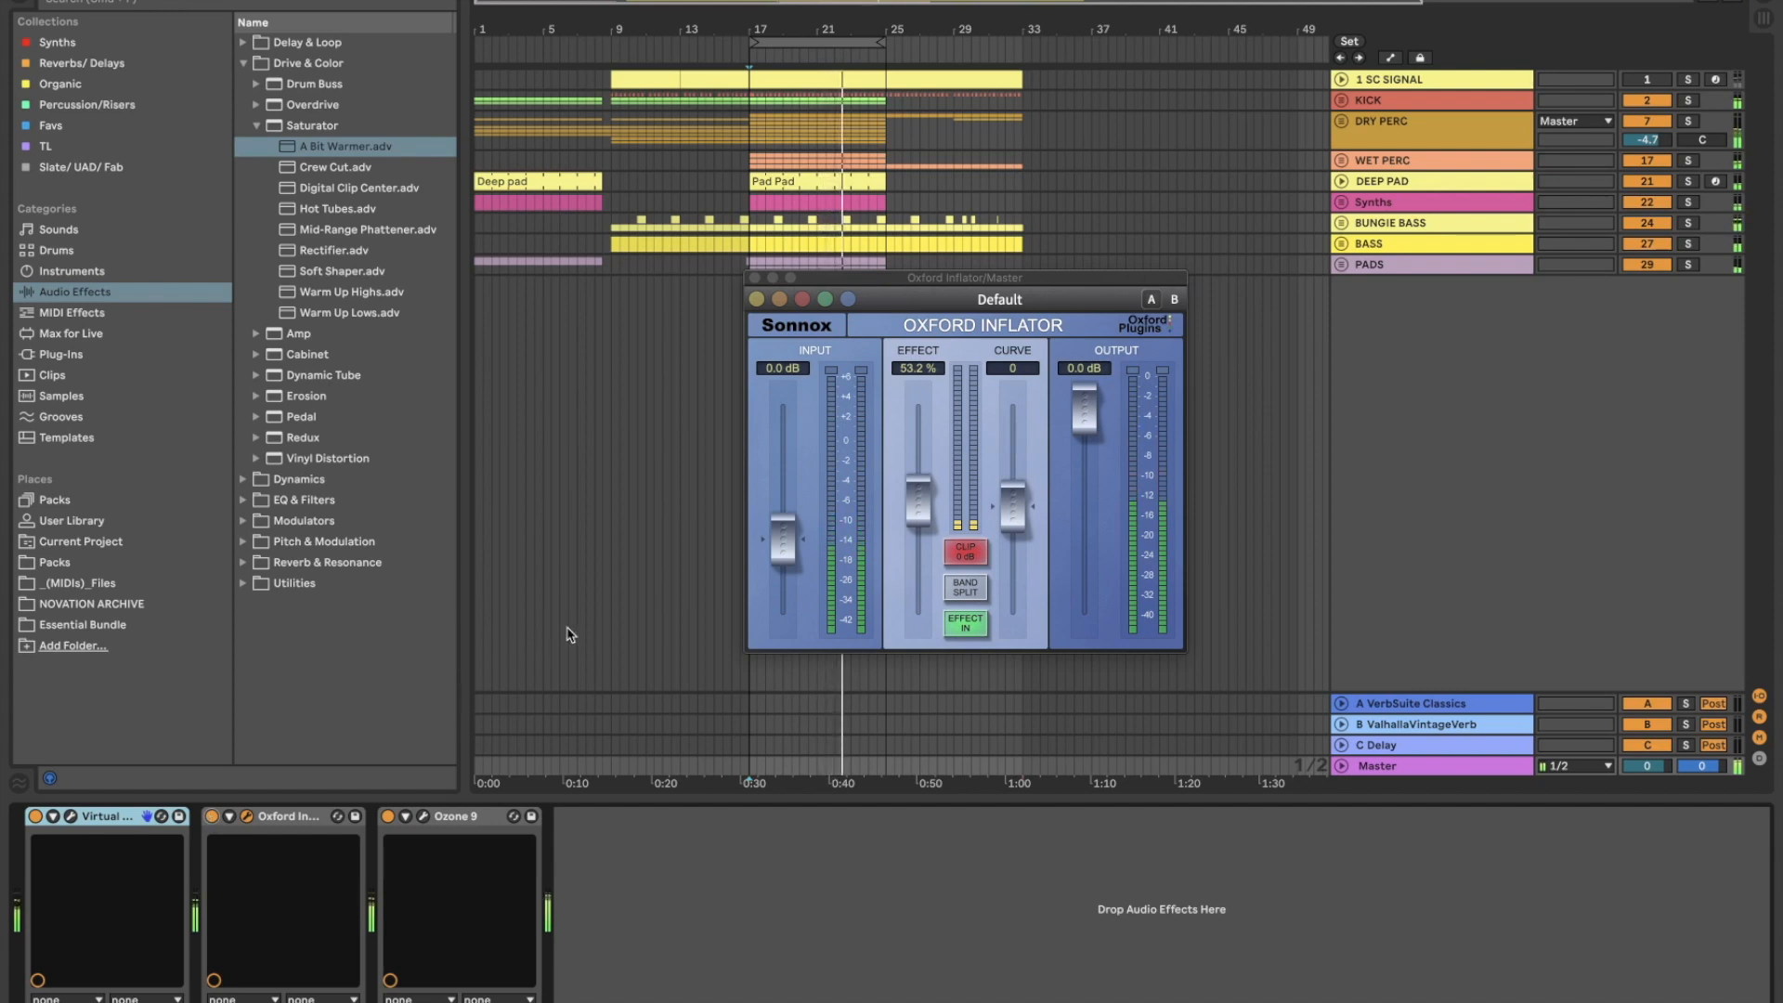
click(213, 818)
click(212, 818)
click(755, 277)
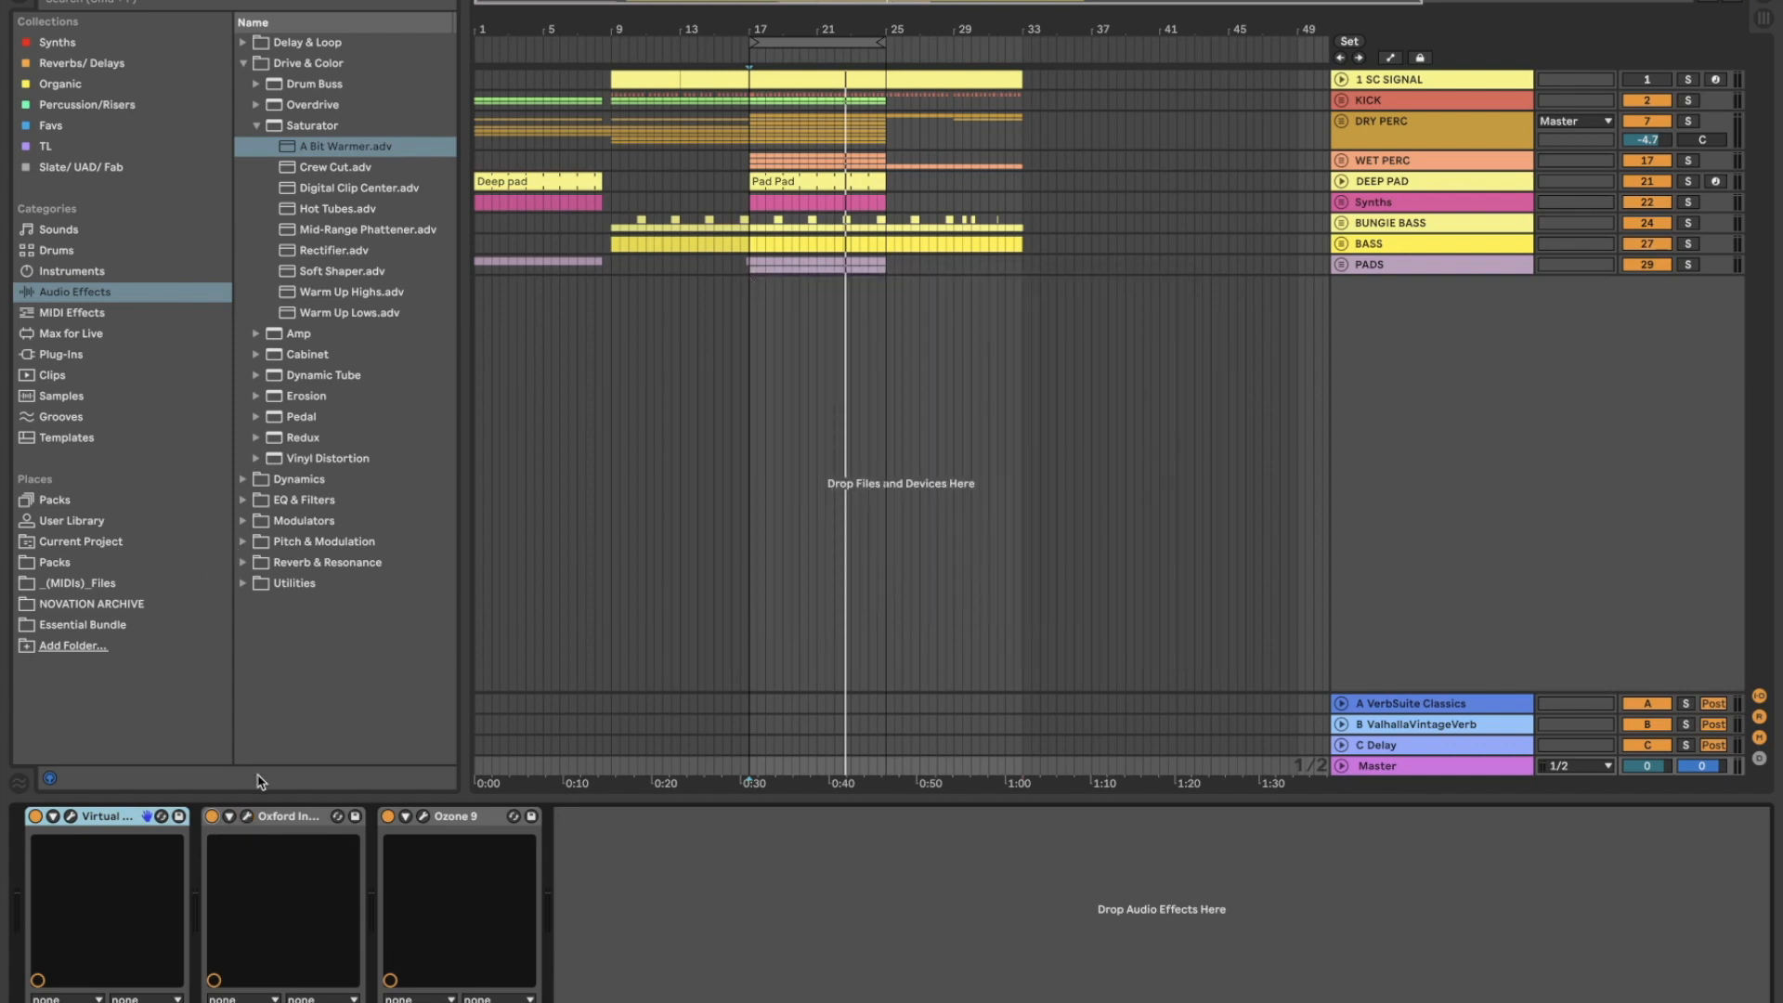
Open the Master's Ozone 9, examine its Equalizer 1, Vintage Comp, Vintage Limiter and Maximizer modules, and close it
click(423, 817)
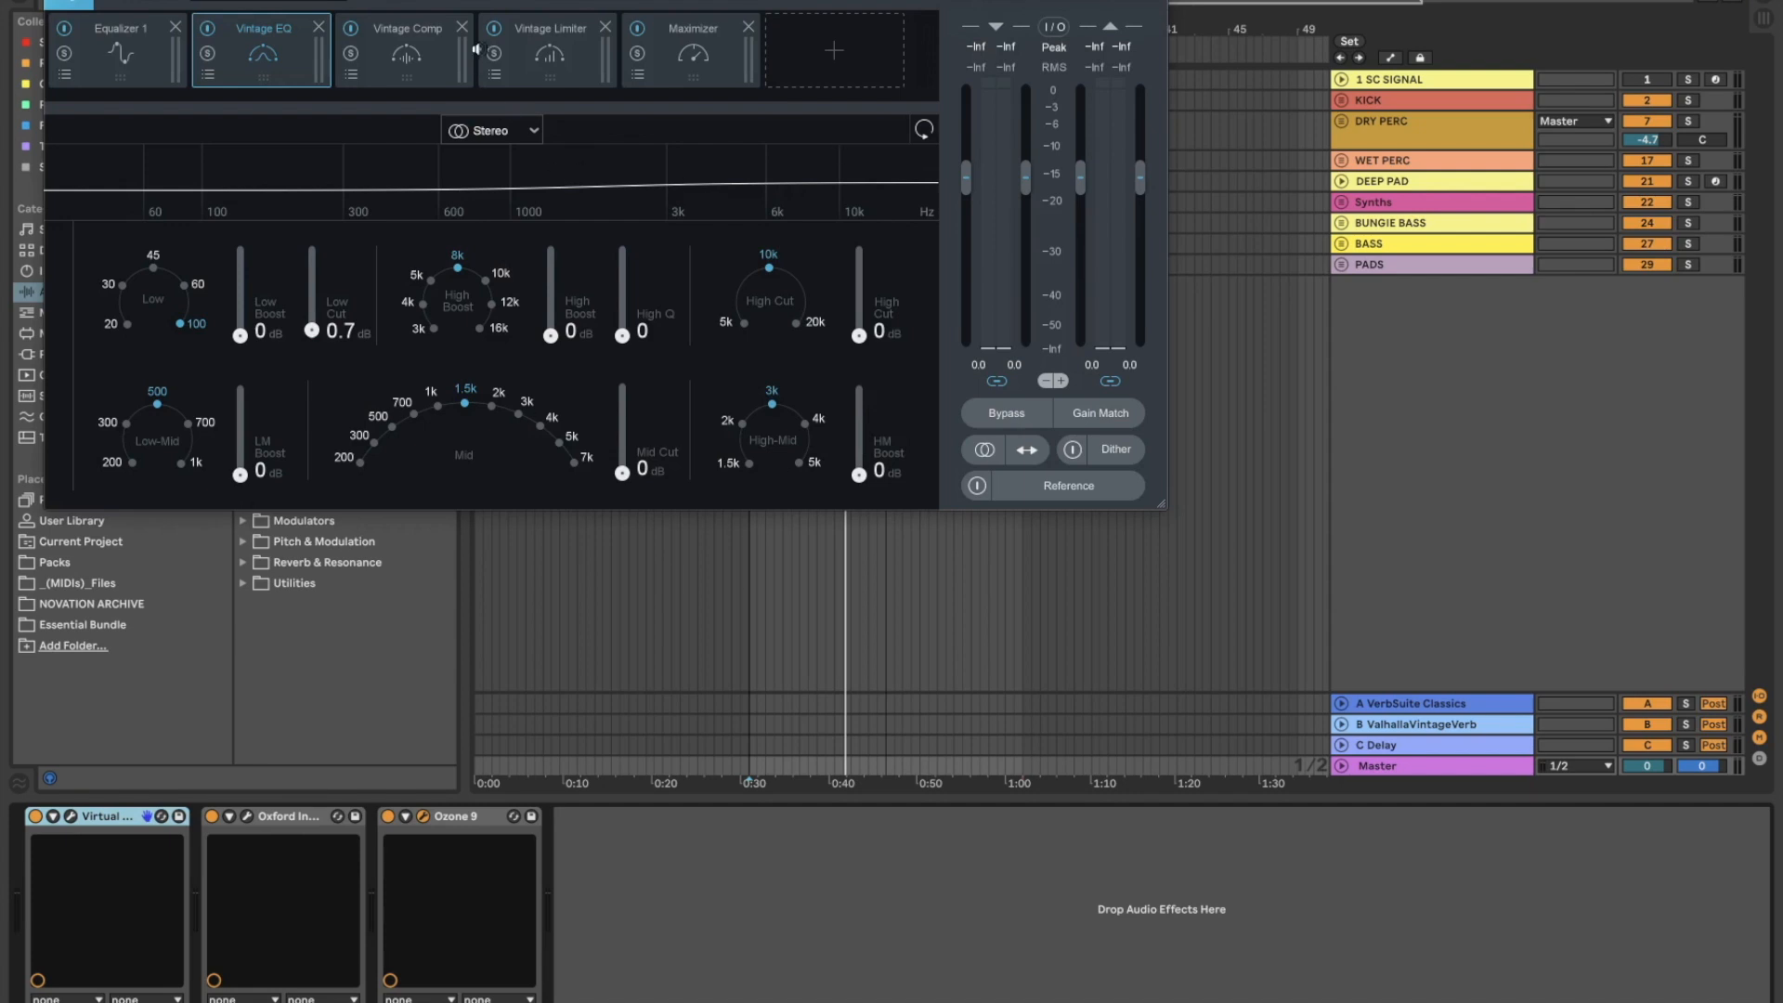
drag(529, 5, 895, 290)
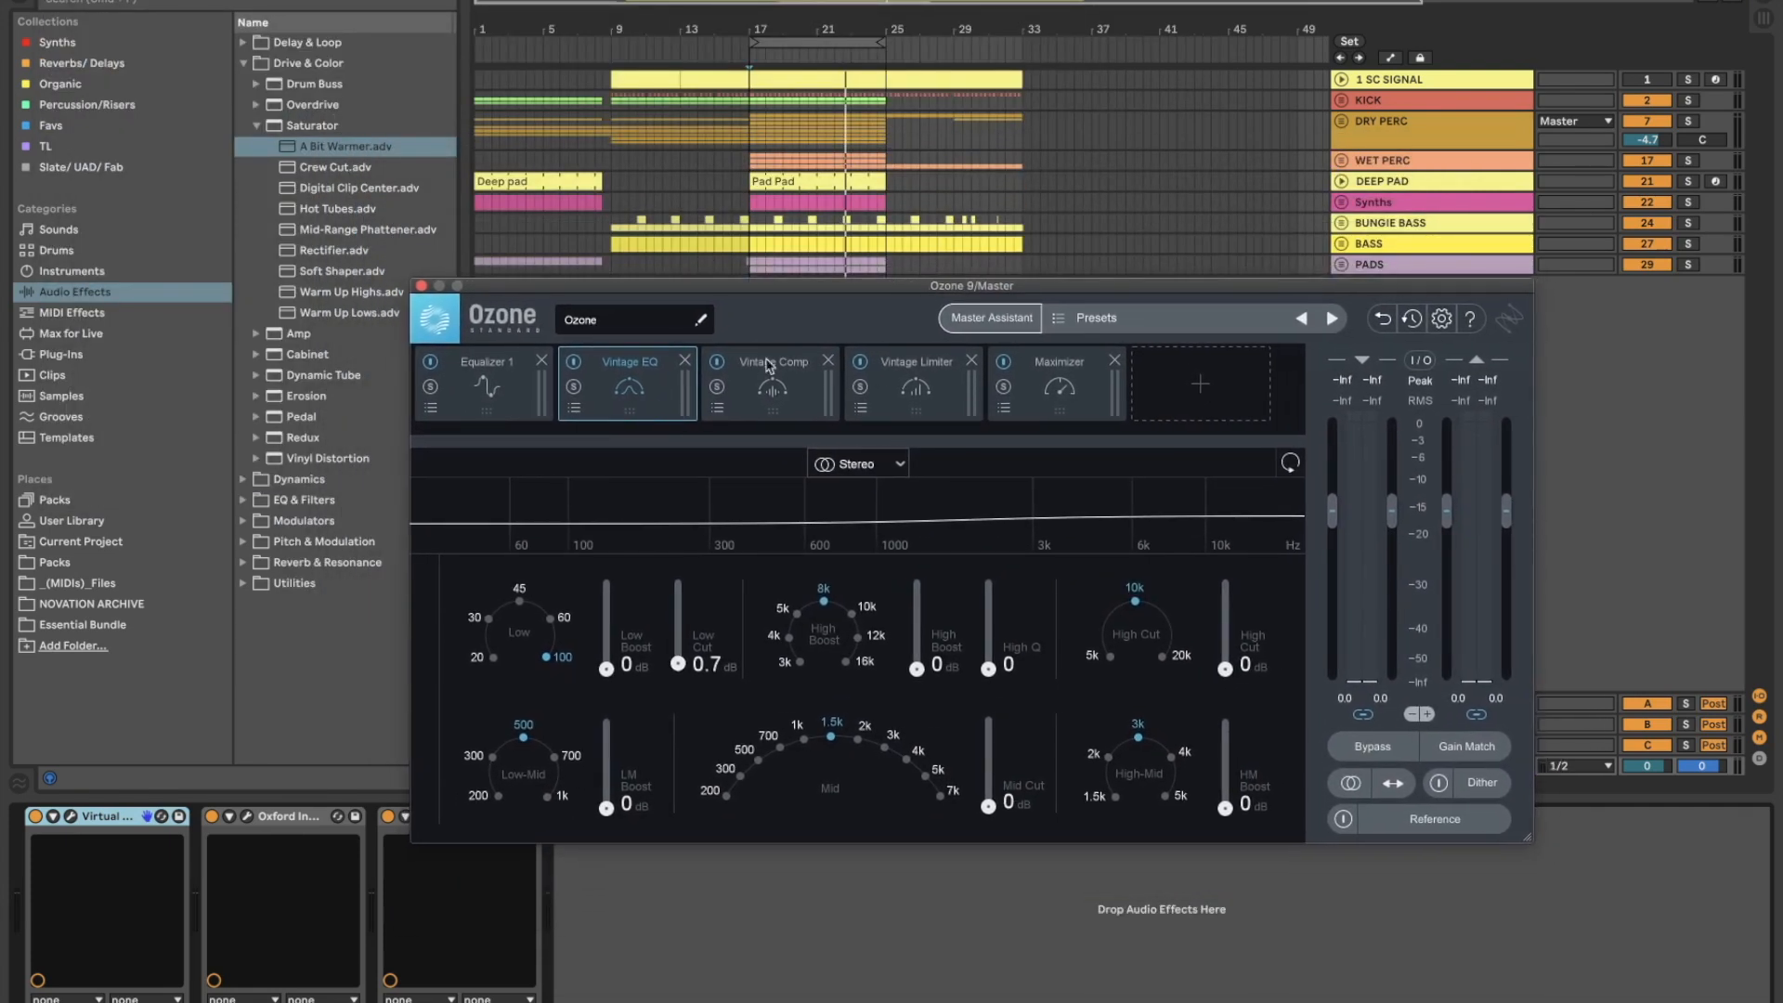
drag(525, 294, 487, 294)
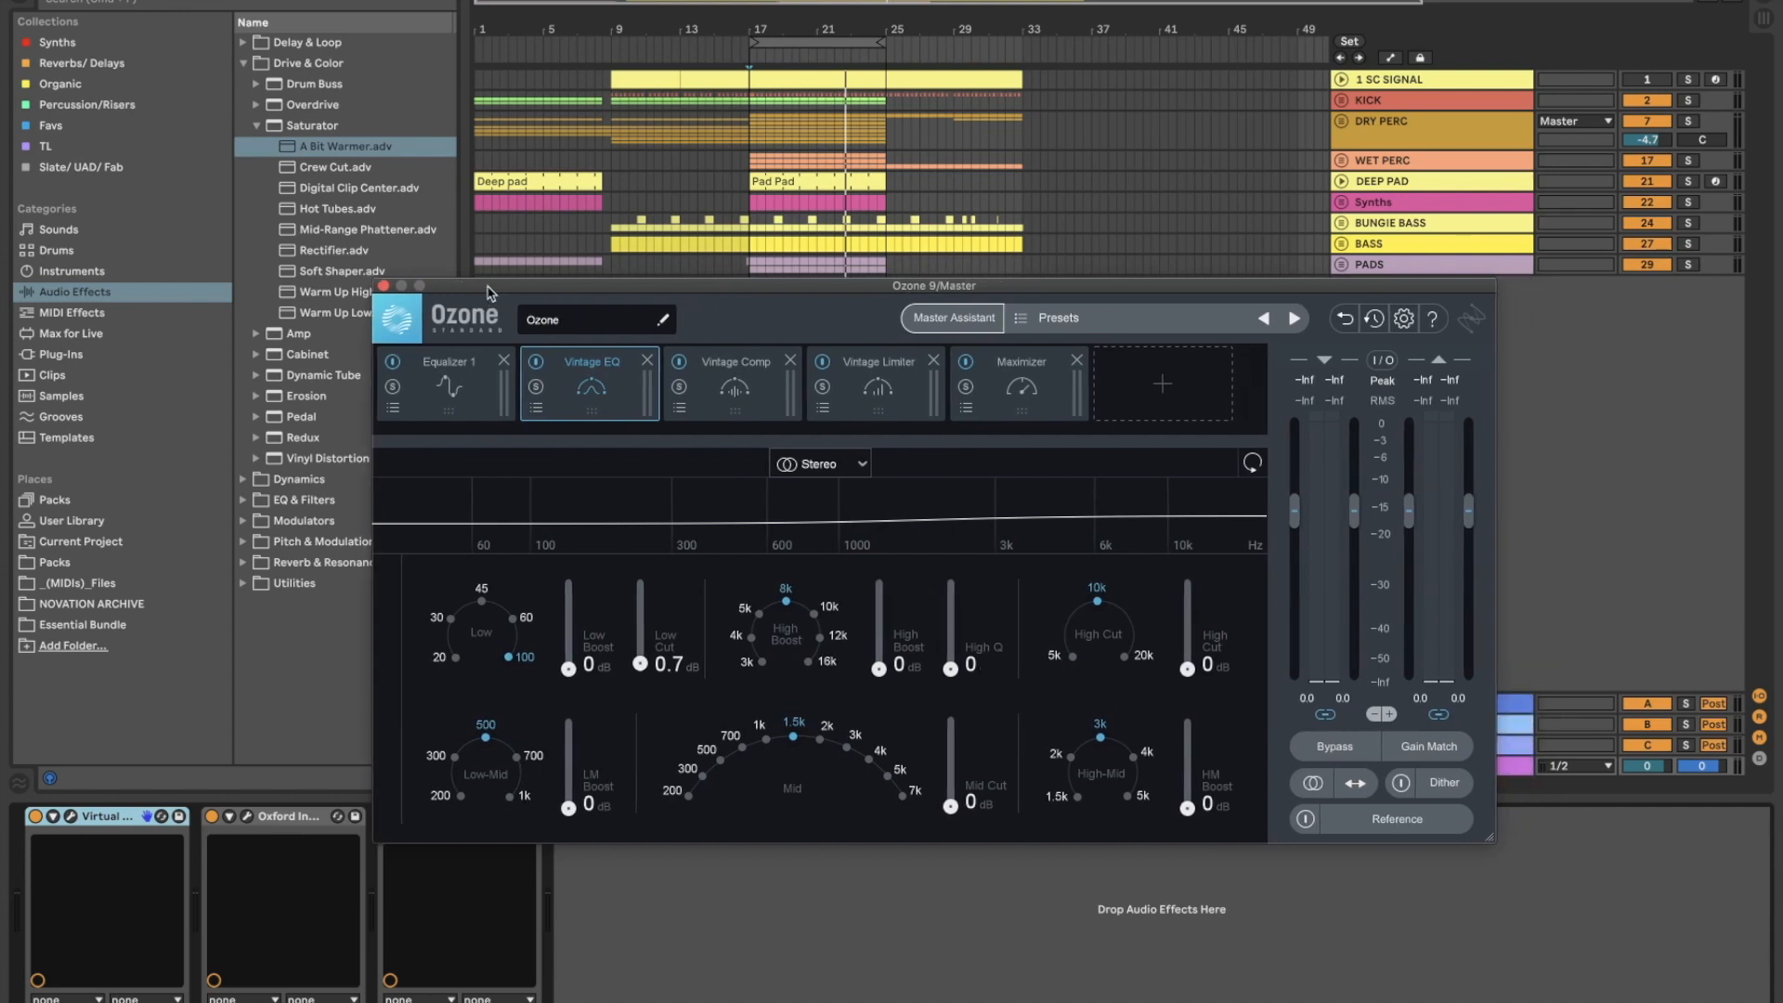
click(449, 390)
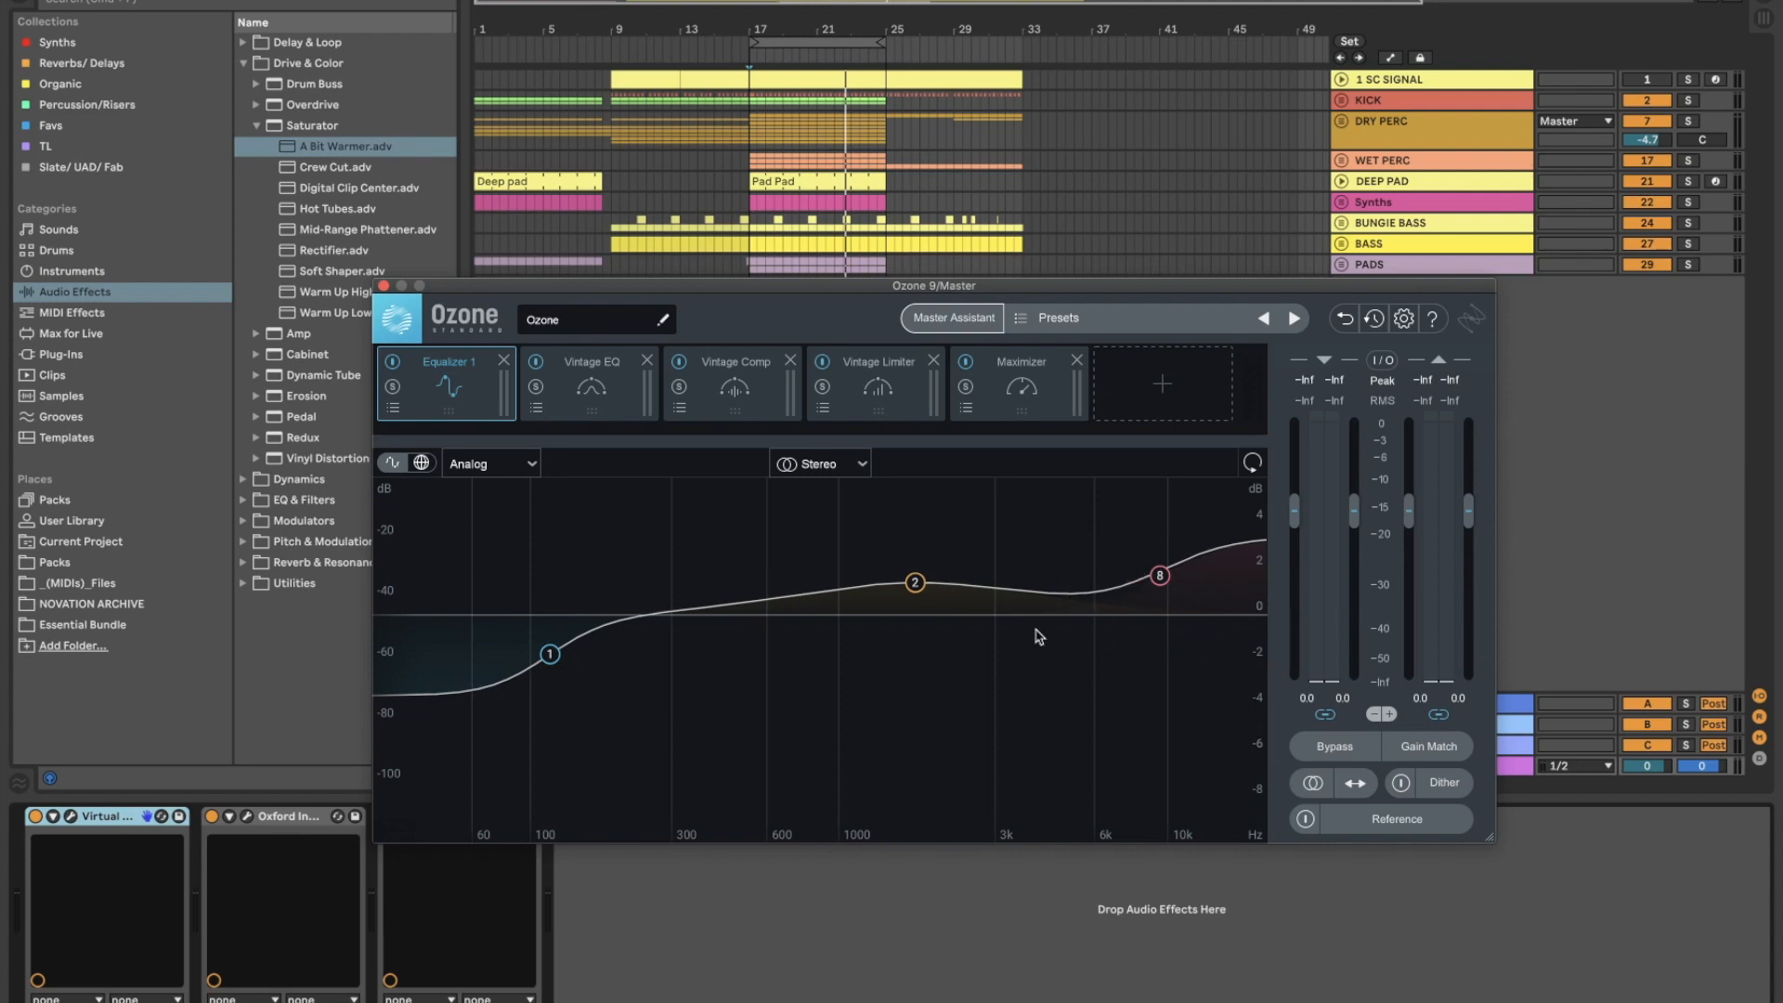
click(762, 410)
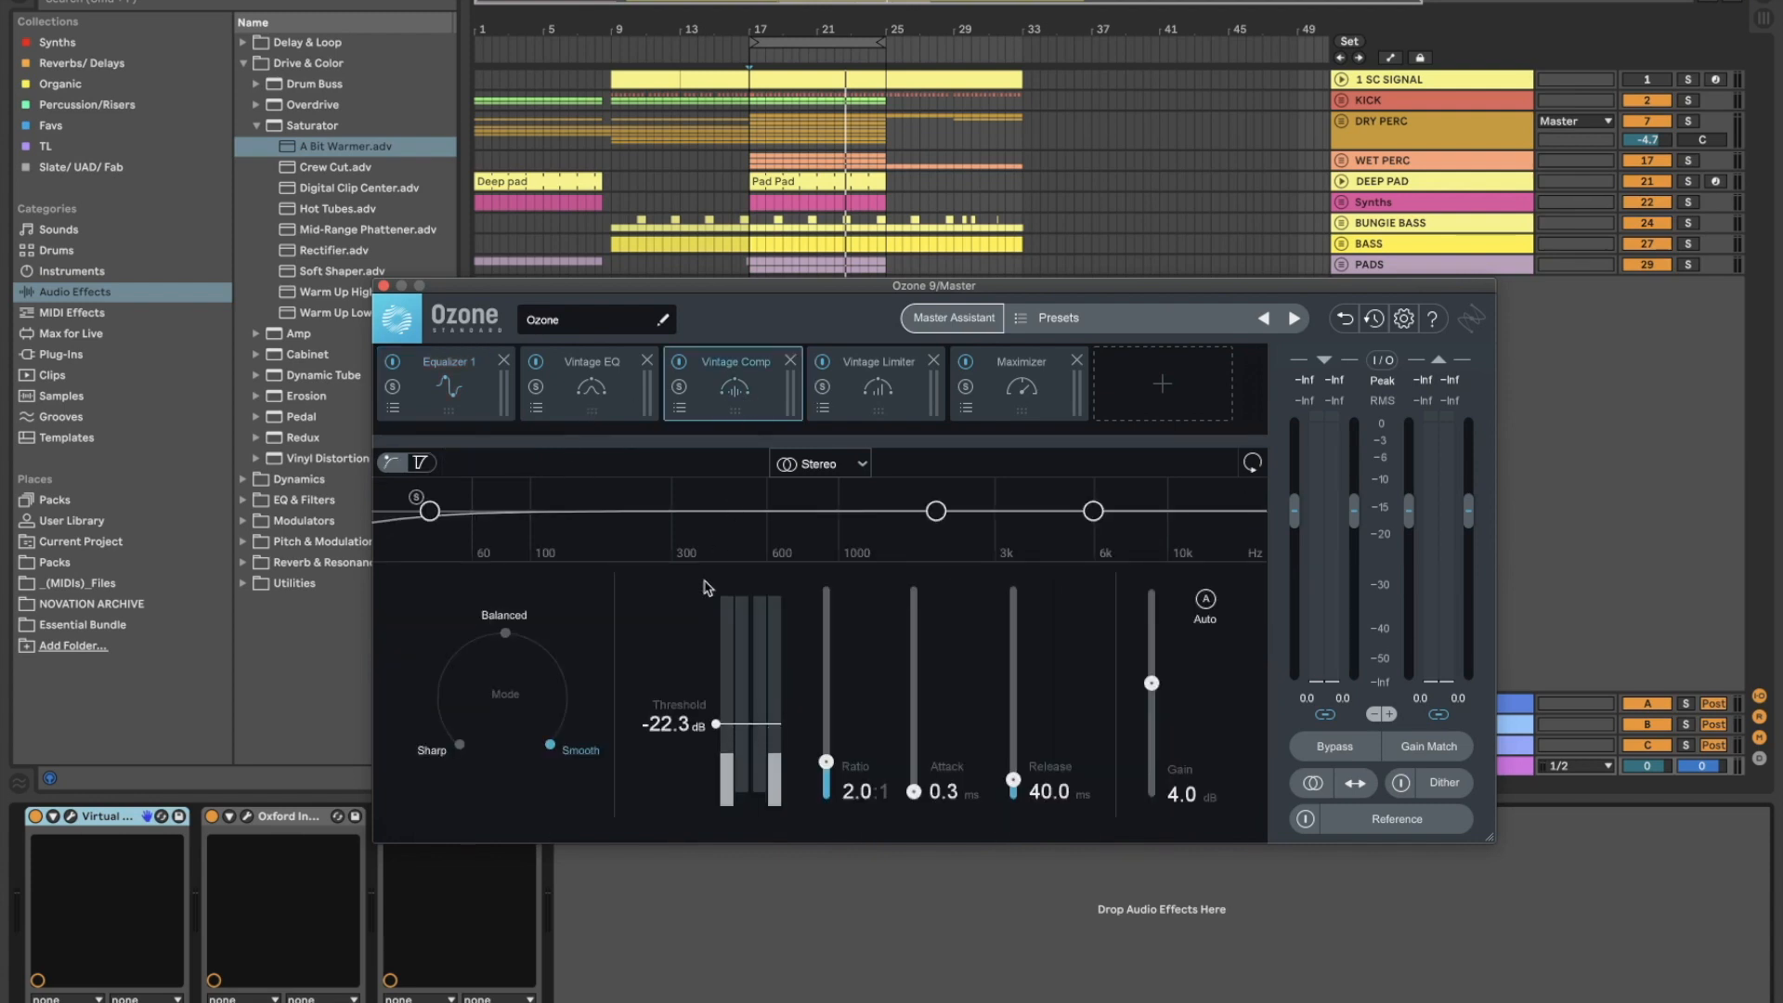
click(852, 393)
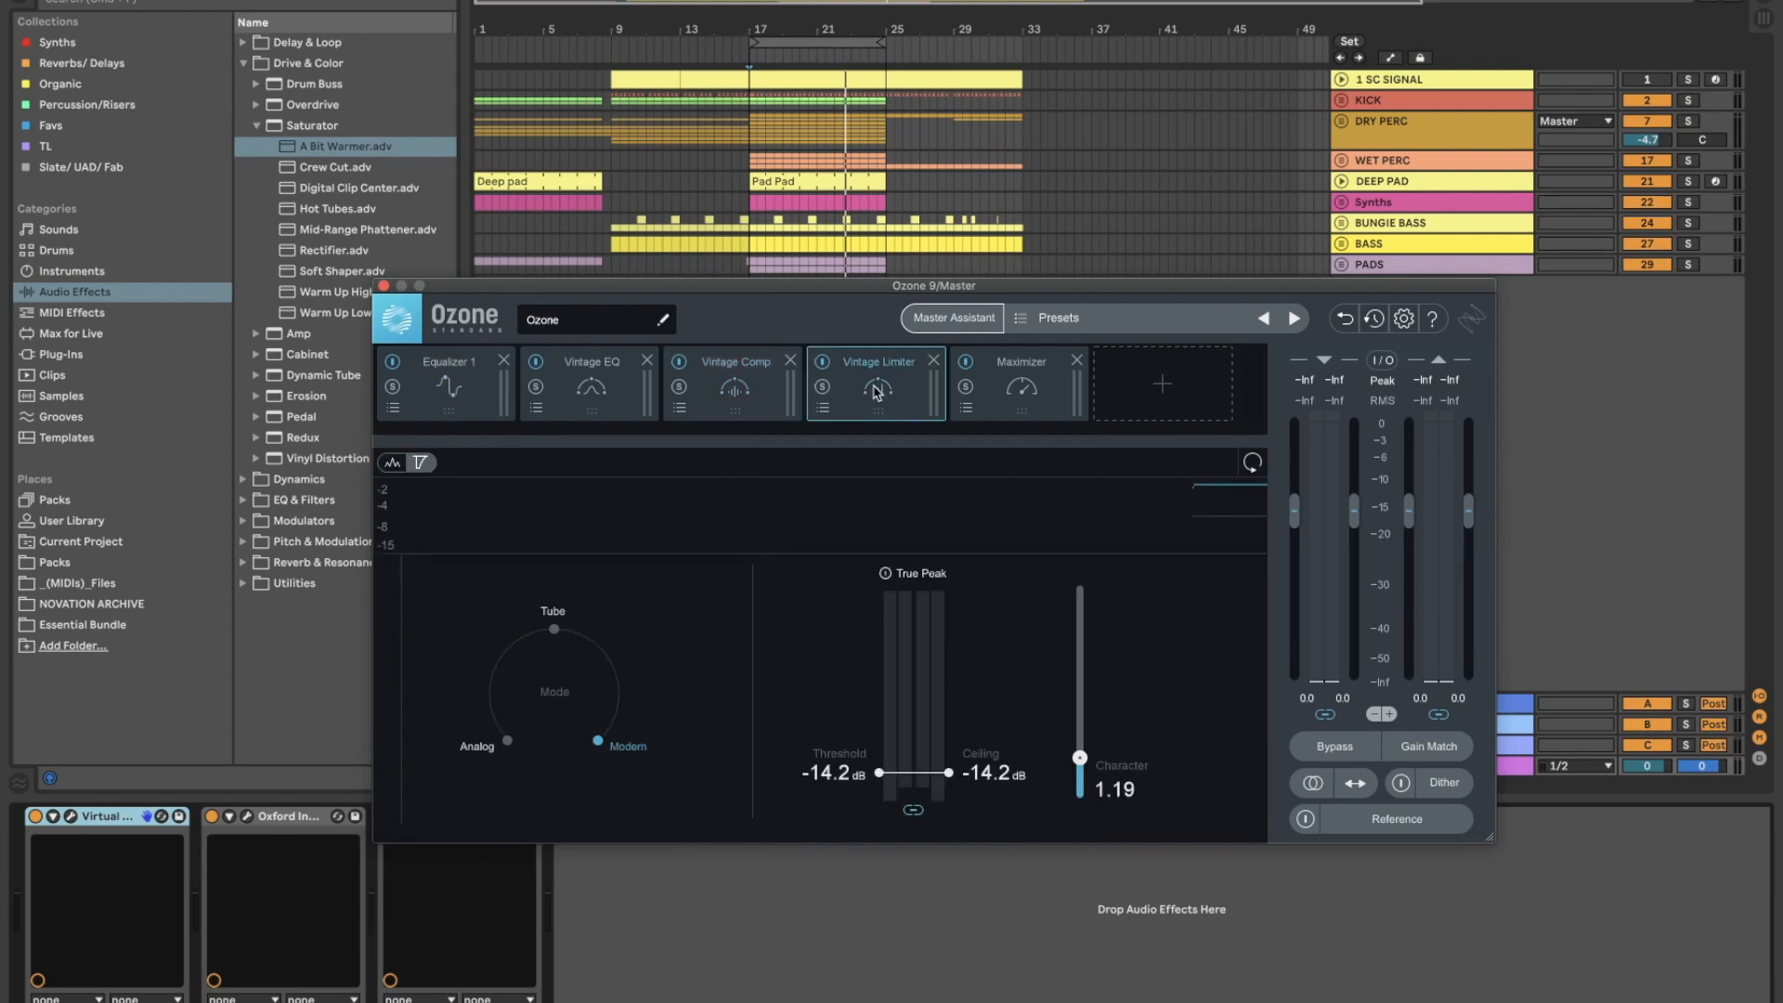
click(987, 395)
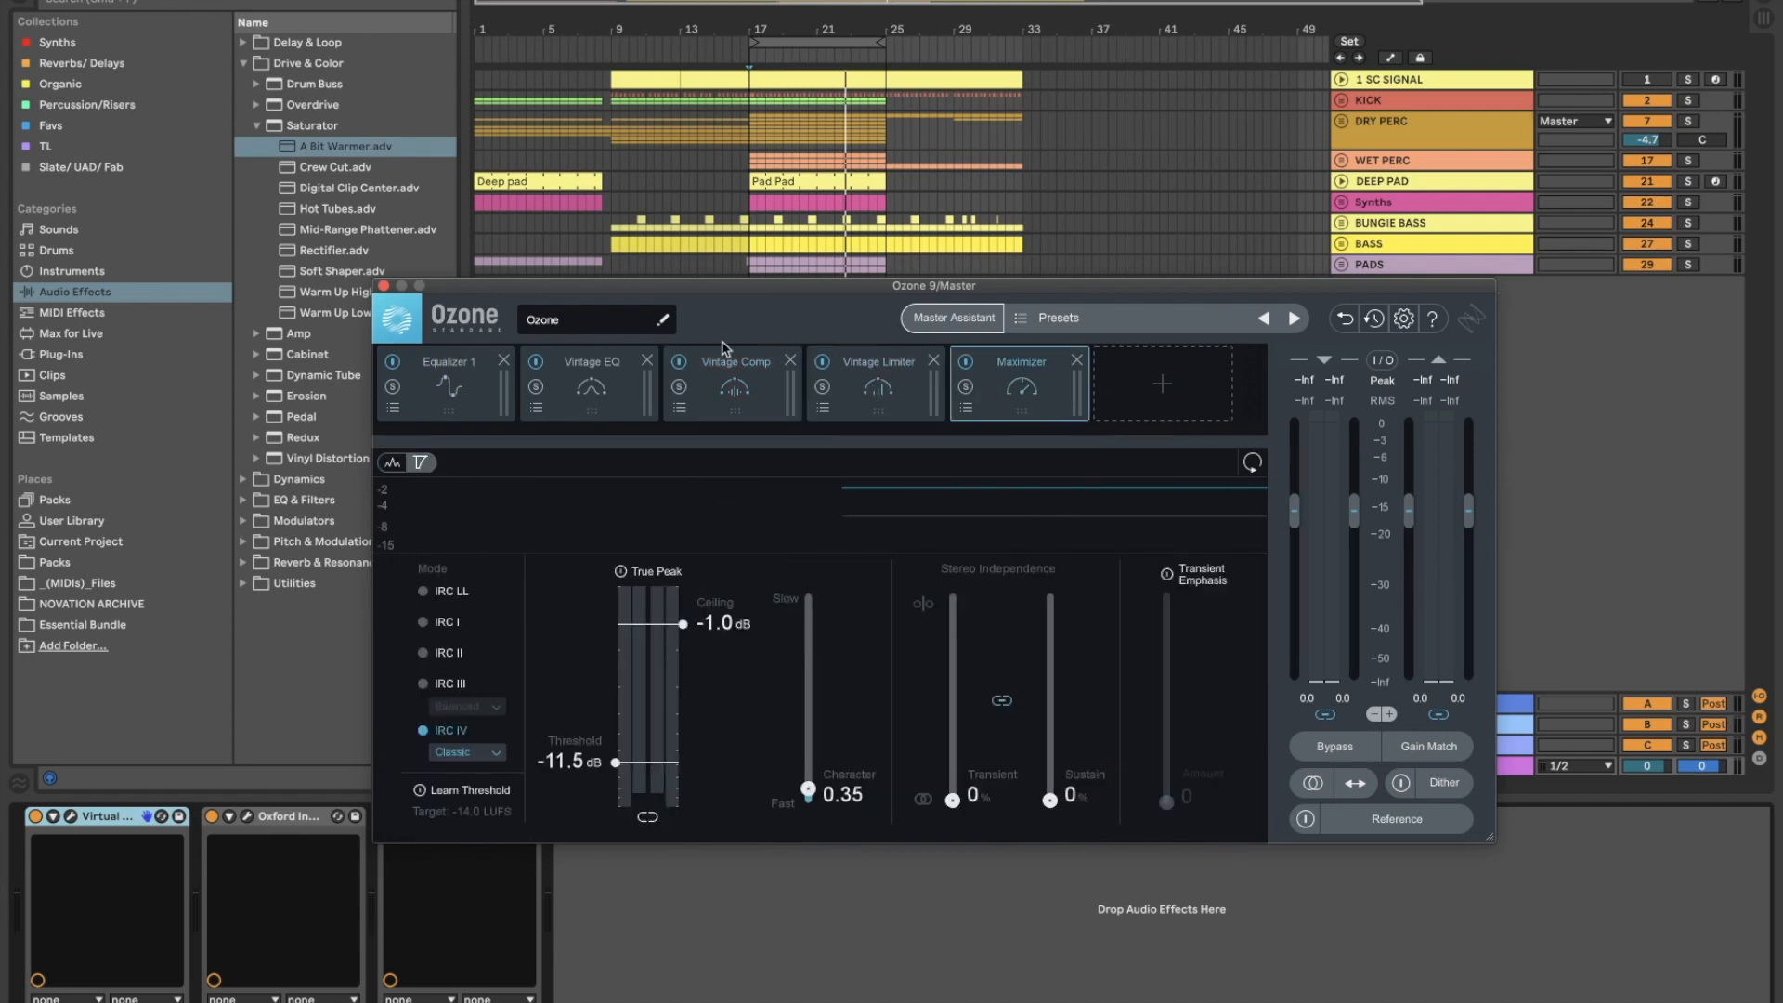
click(384, 286)
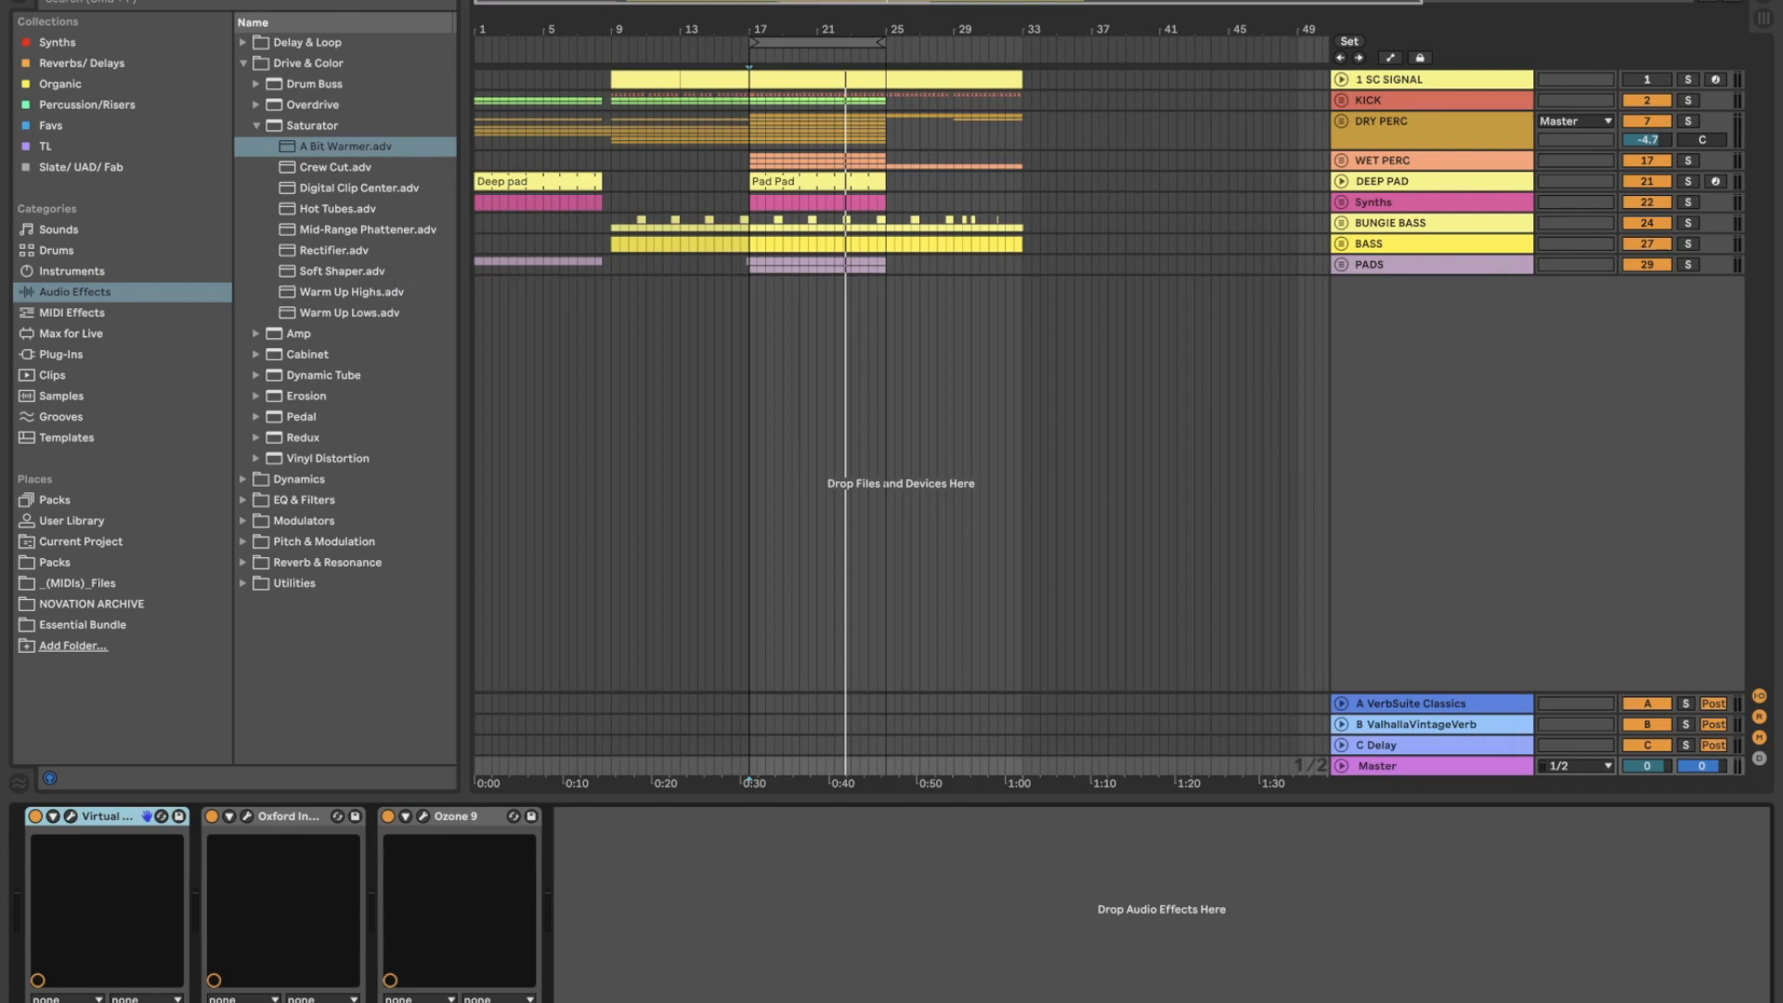
Hide the browser, and show the Master's devices with the insert marker placed just before bar 17
click(456, 822)
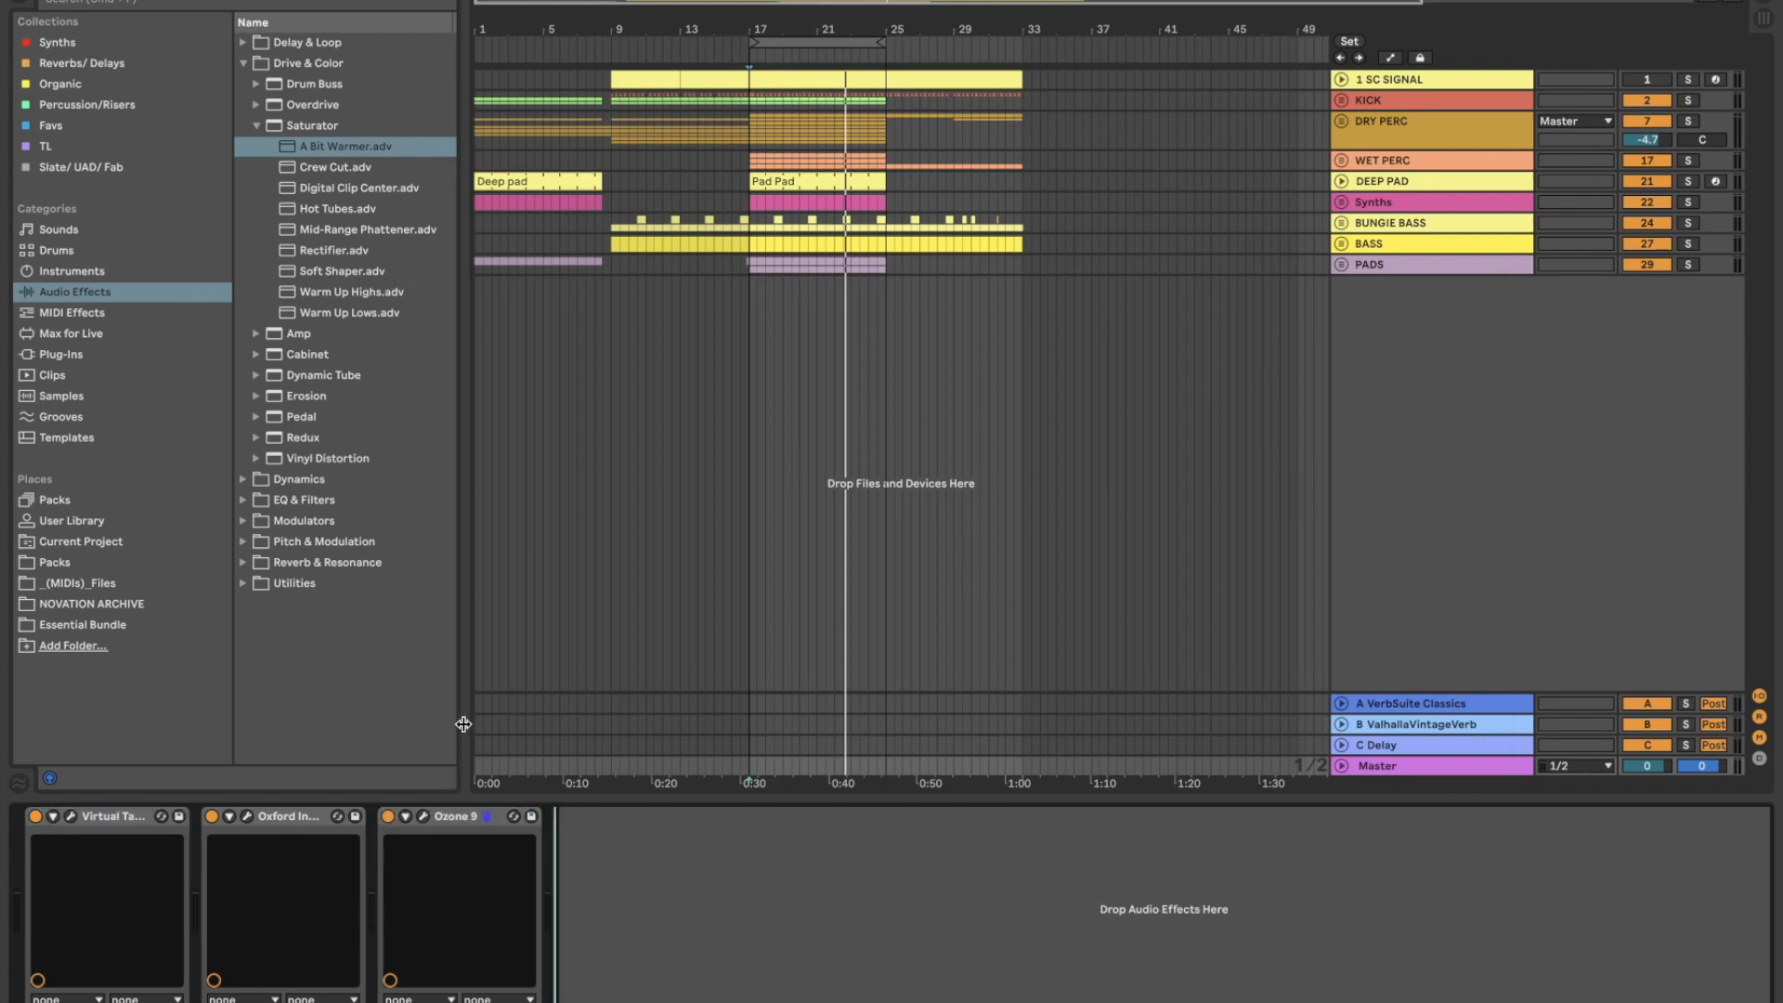
key(super+alt+b)
click(474, 821)
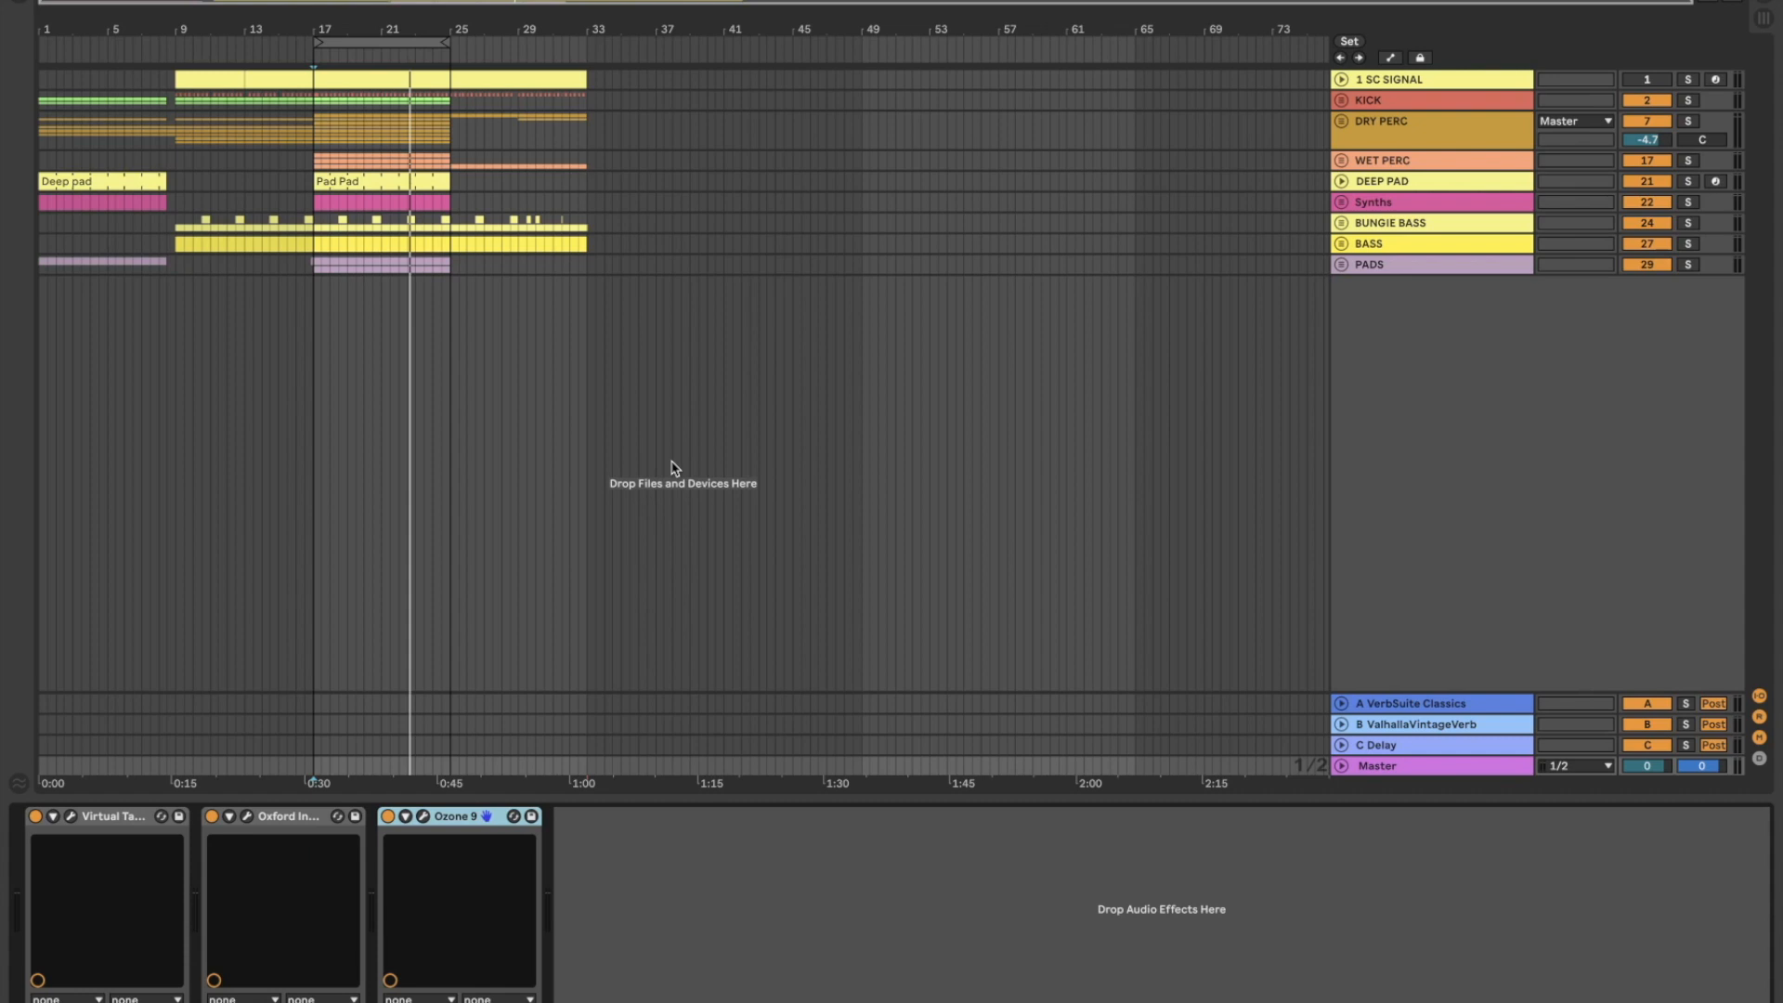
click(306, 357)
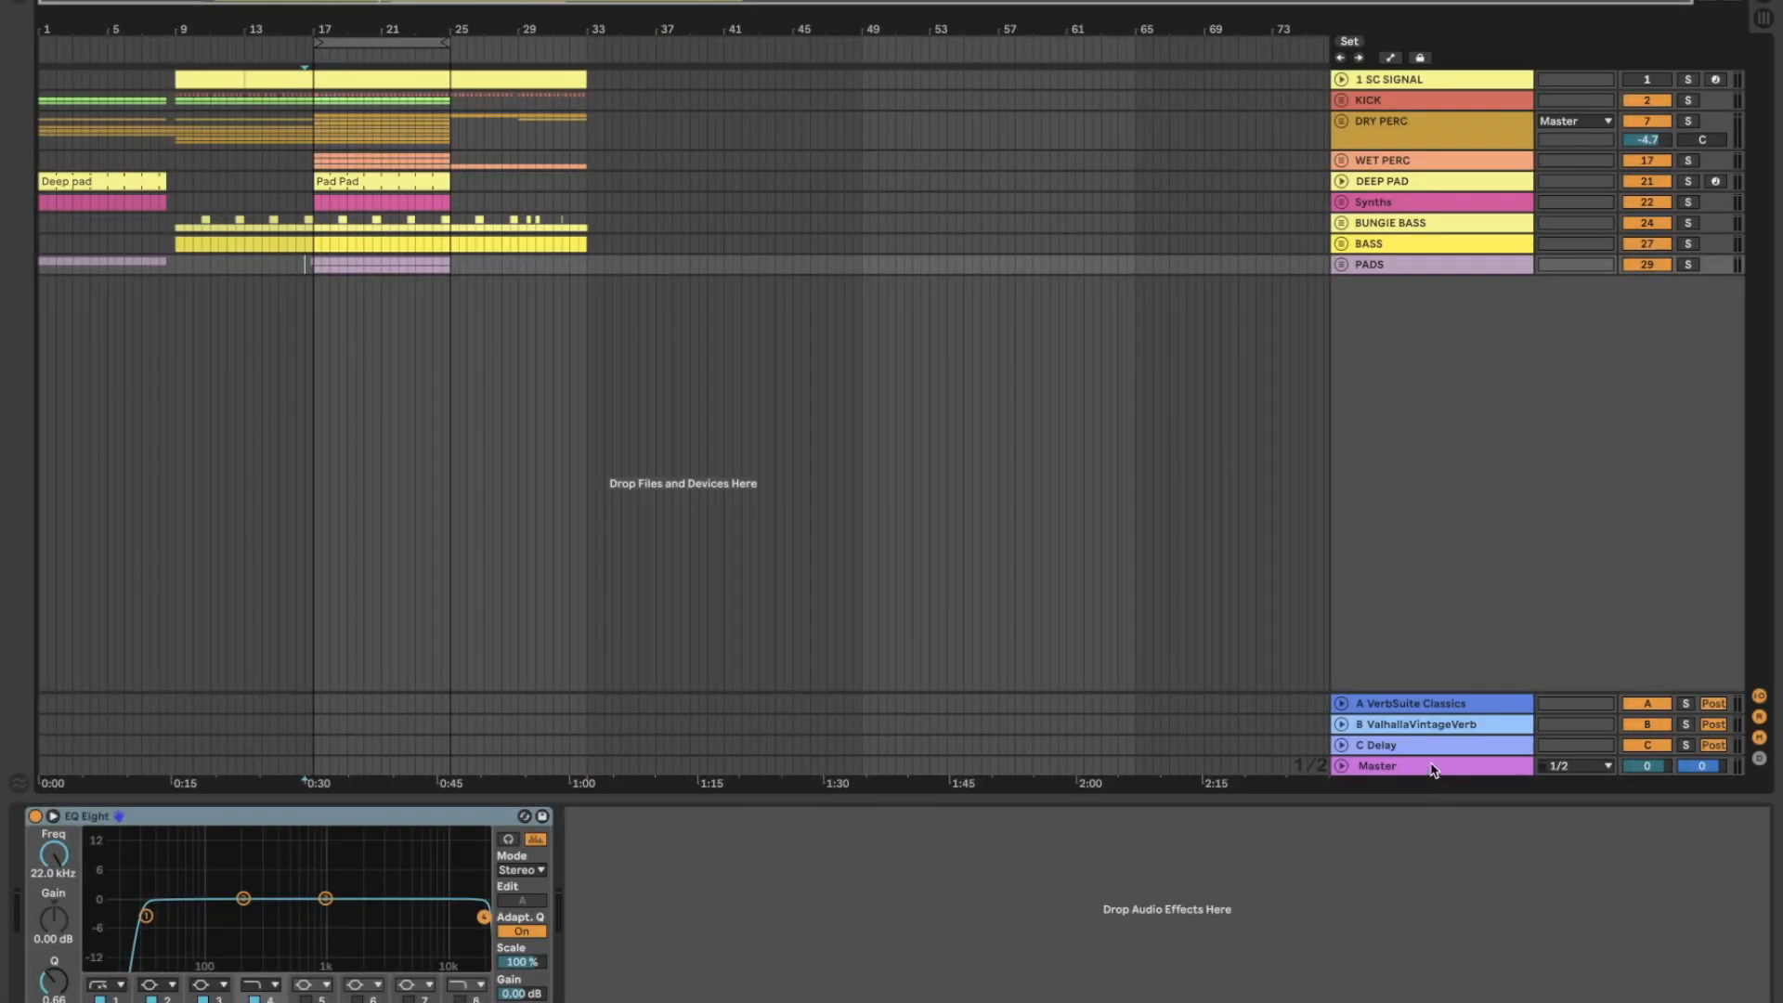
click(1433, 767)
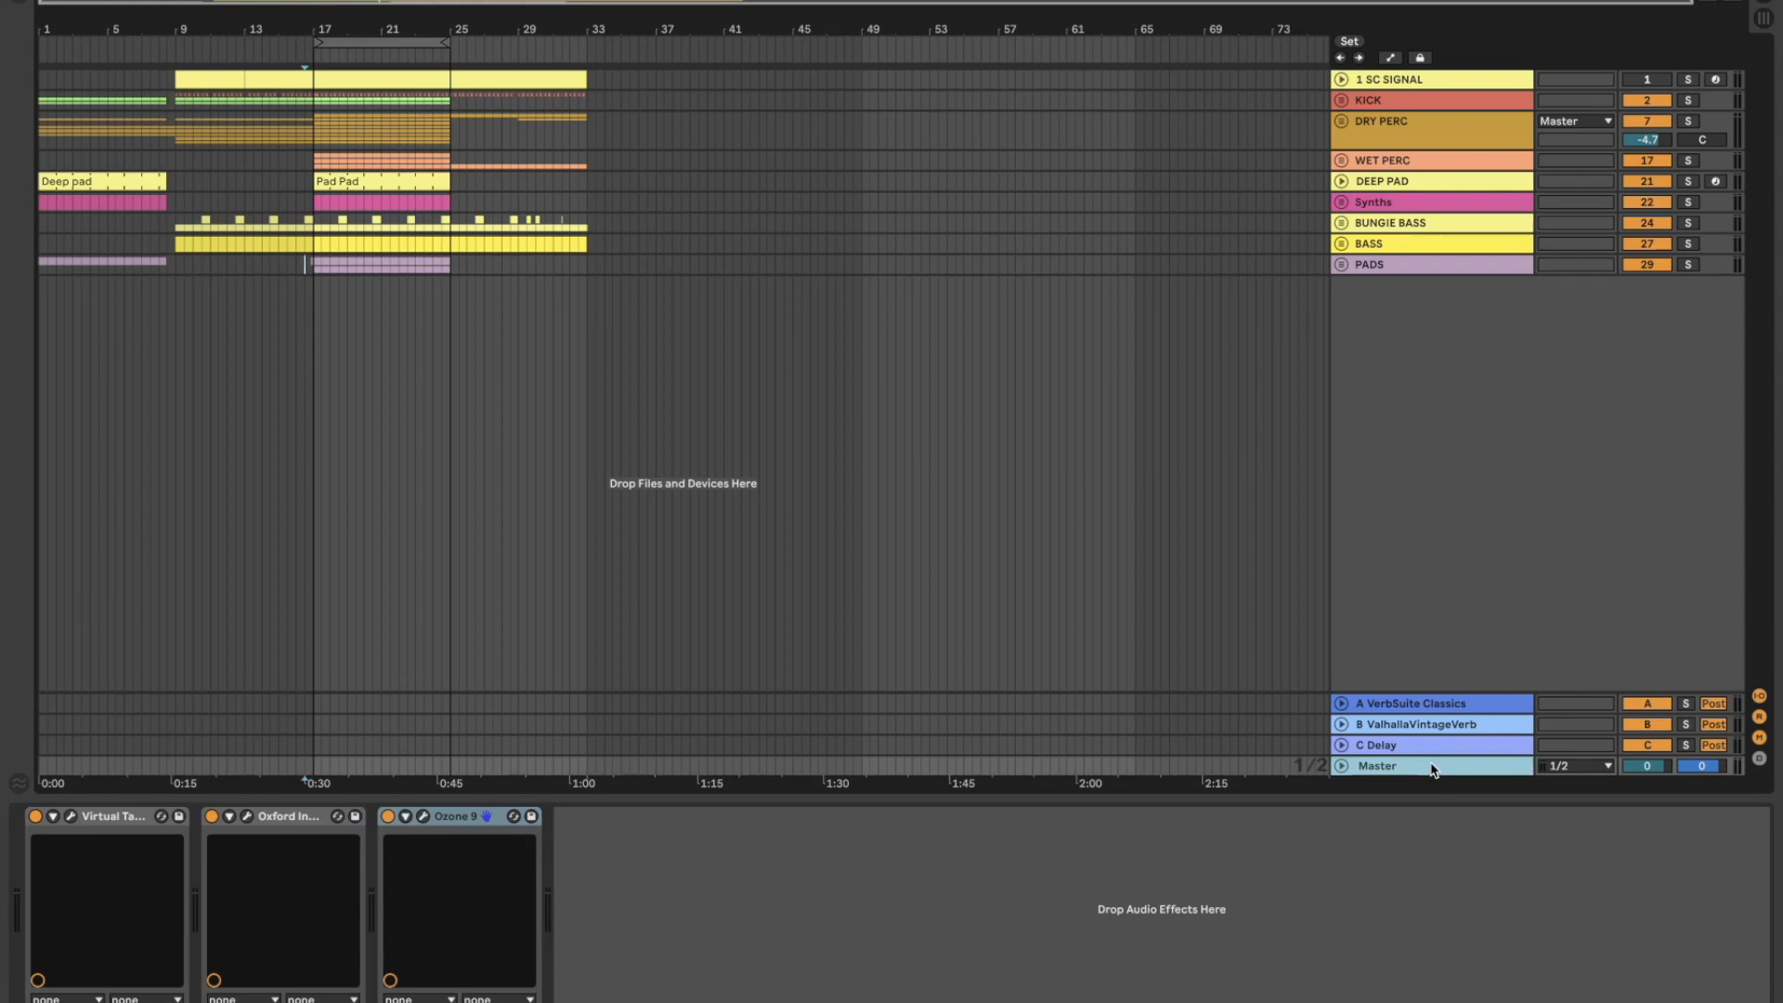